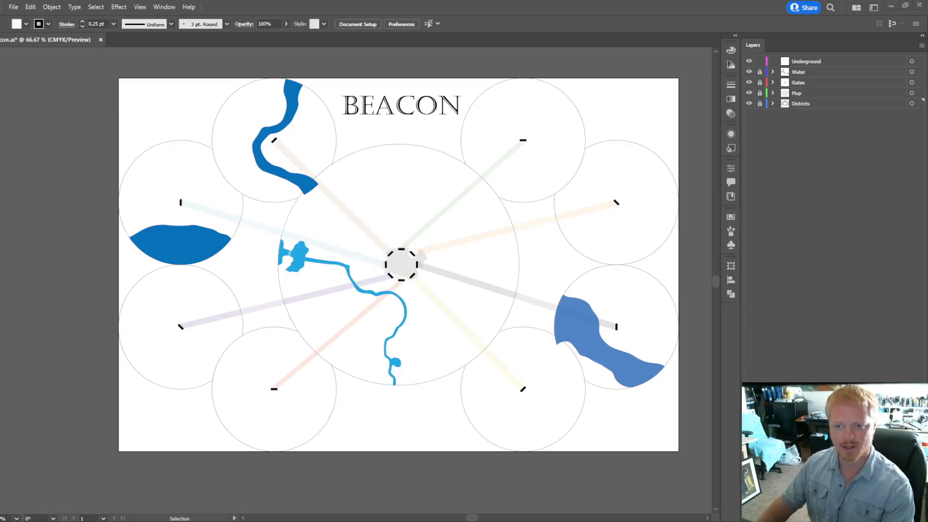
# Step: Rename the Underground layer as Cliffs
pyautogui.doubleClick(812, 61)
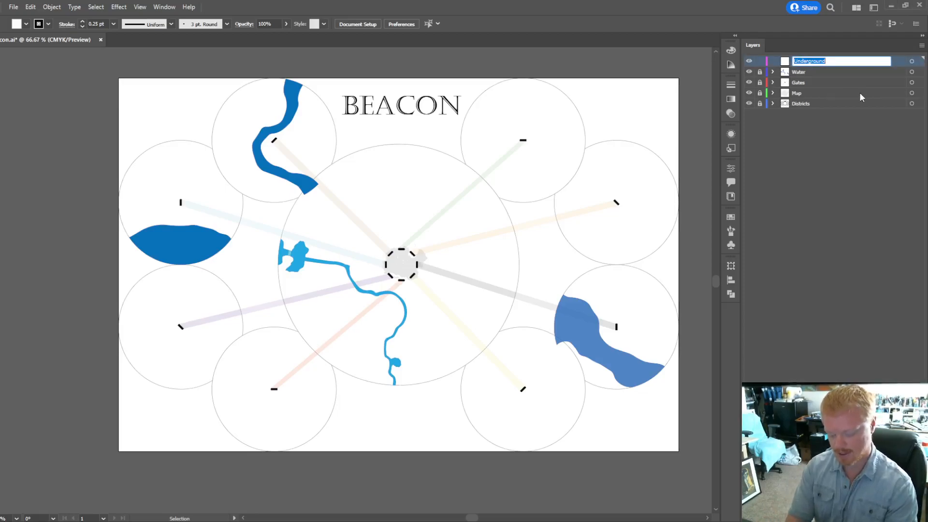
pyautogui.write('Cliffs')
pyautogui.press('Return')
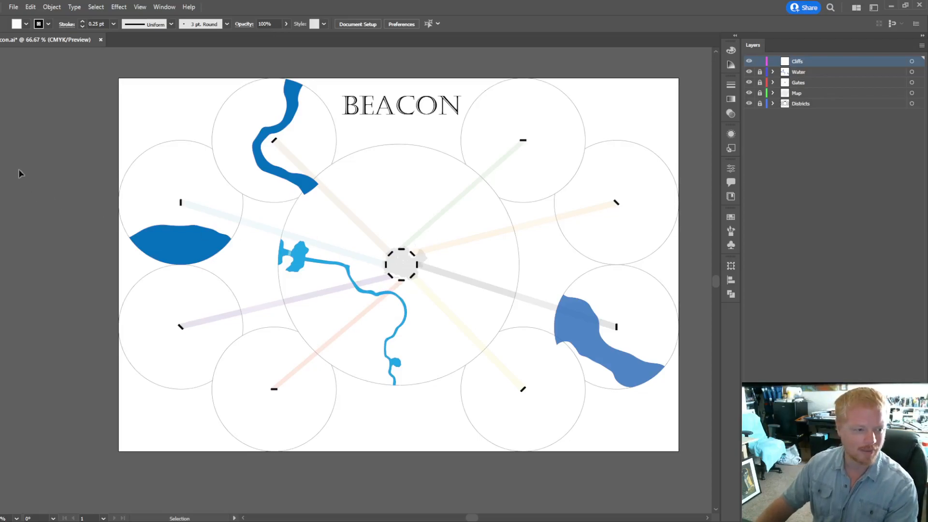
pyautogui.hotkey('shift', '`')
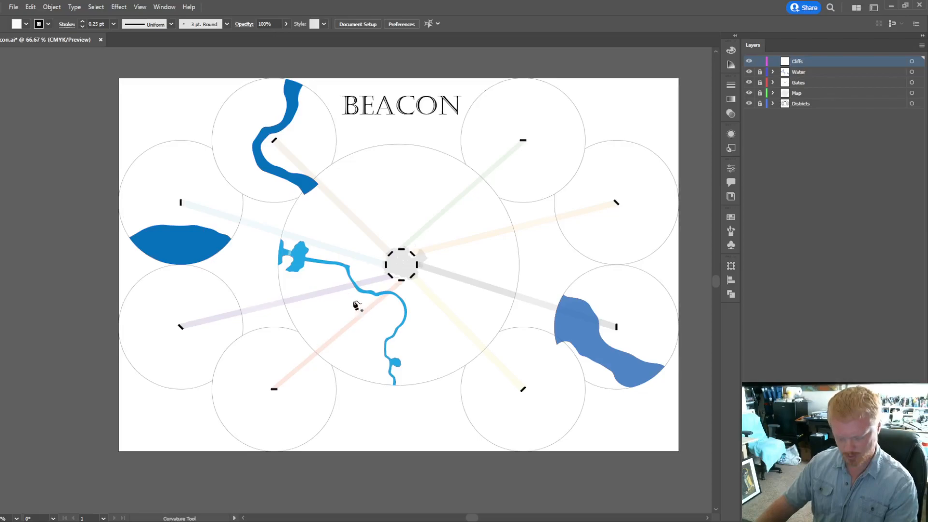
pyautogui.scroll(5, 297, 274)
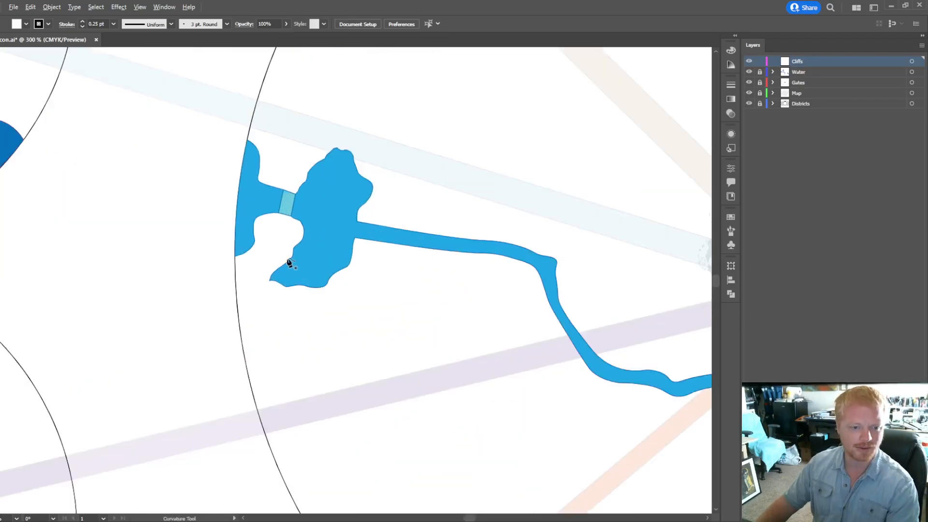
pyautogui.press('v')
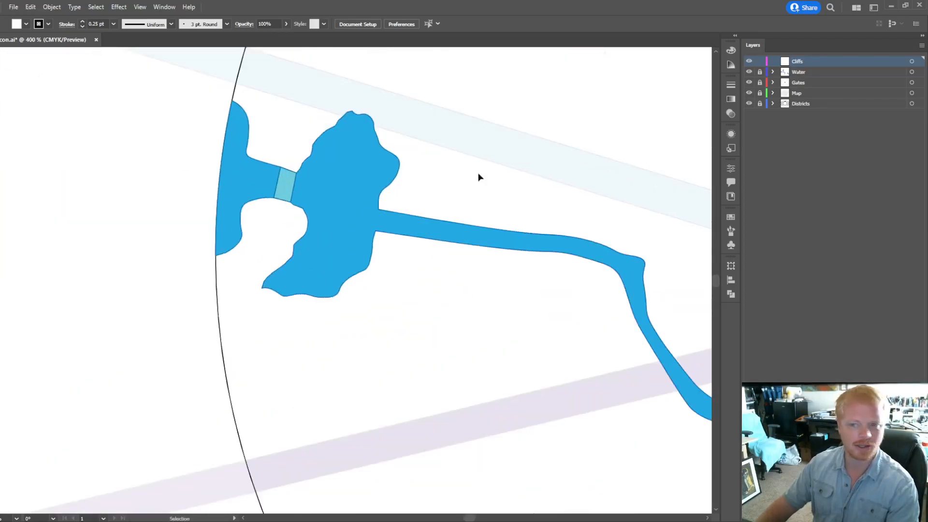
pyautogui.scroll(2, 440, 175)
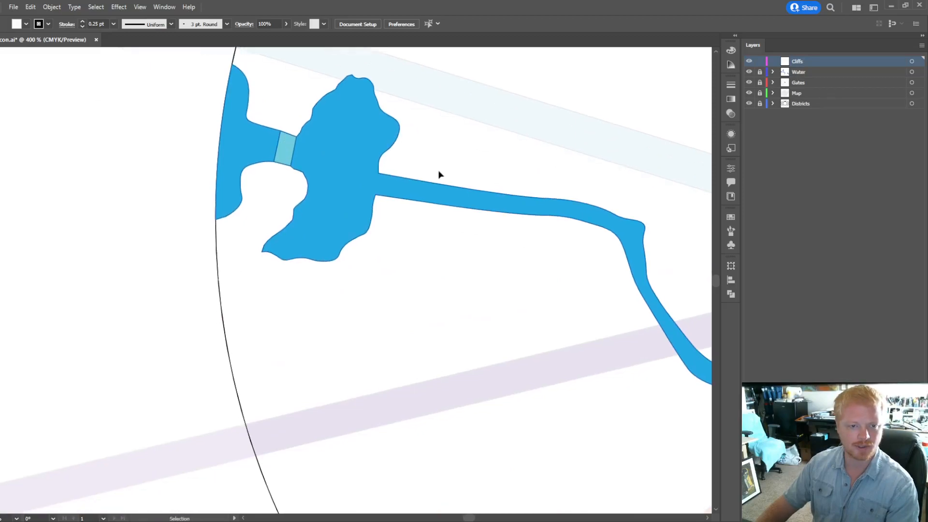
pyautogui.scroll(-2, 440, 176)
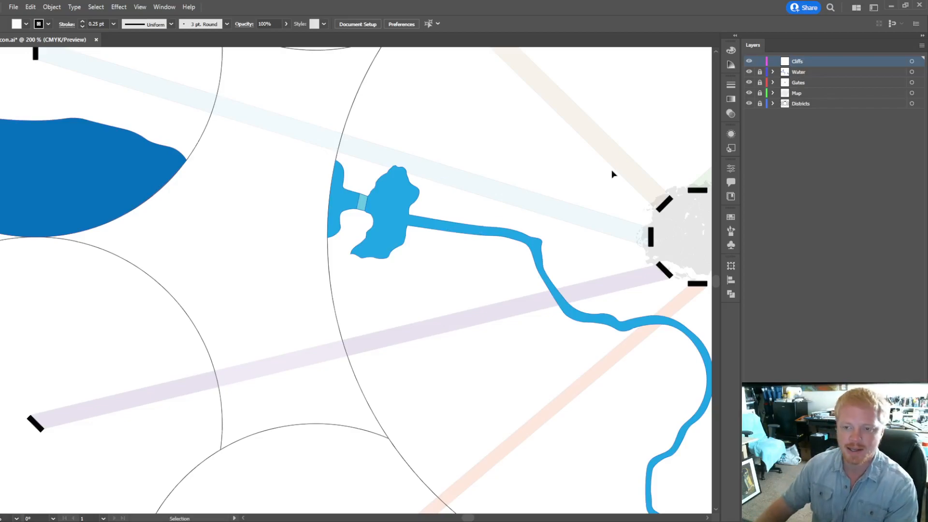
# Step: Unlock the Water layer, expand it and unlock all of the paths inside it
pyautogui.click(760, 72)
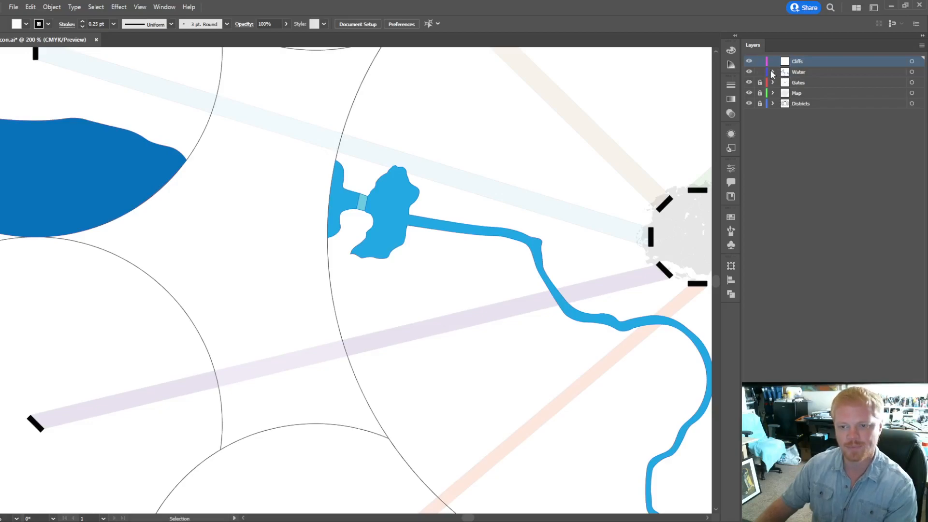
pyautogui.click(773, 72)
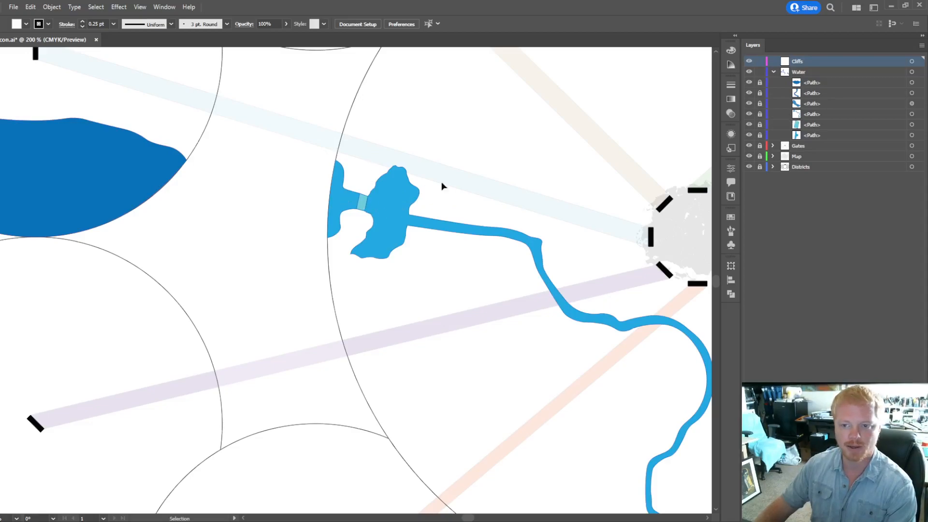
pyautogui.click(760, 82)
pyautogui.click(760, 93)
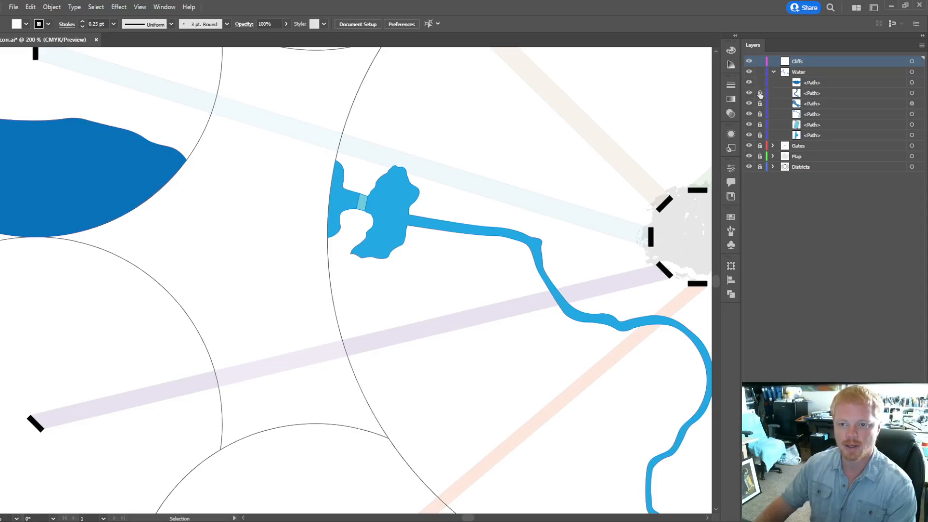
pyautogui.moveTo(760, 104); pyautogui.dragTo(758, 141)
# Step: Copy the central district's lake-and-river path, light teal connector and western basin path from the Water layer into the Cliffs layer
pyautogui.click(401, 227)
pyautogui.scroll(-1, 416, 212)
pyautogui.scroll(3, 386, 183)
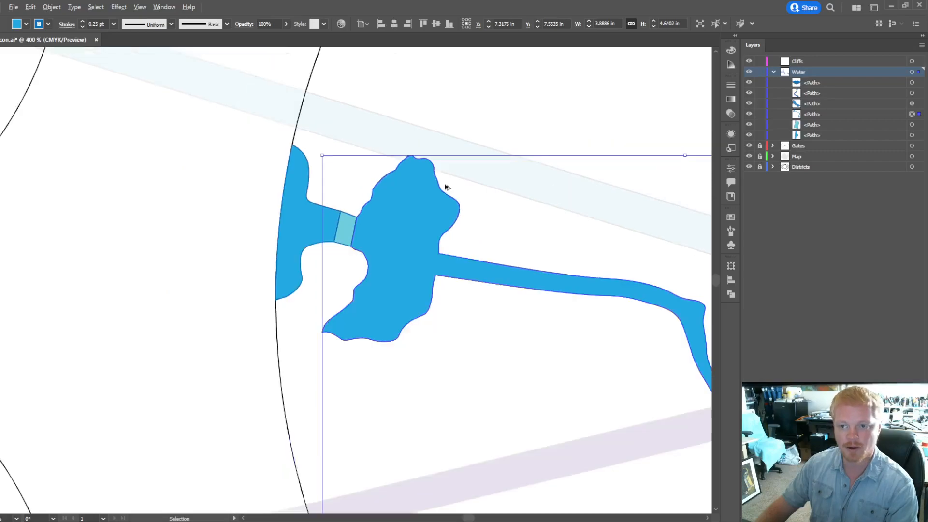
pyautogui.keyDown('shift'); pyautogui.click(912, 126); pyautogui.keyUp('shift')
pyautogui.click(912, 135)
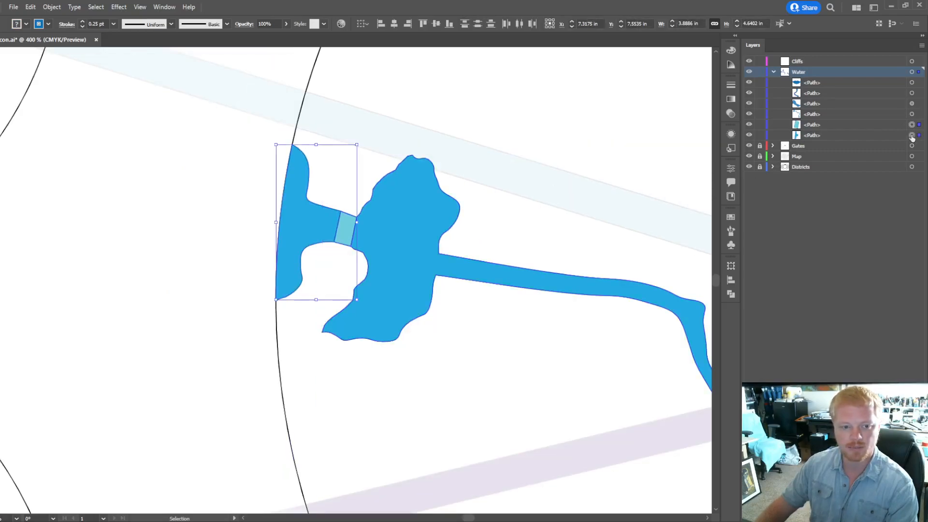
pyautogui.keyDown('shift'); pyautogui.click(912, 114); pyautogui.keyUp('shift')
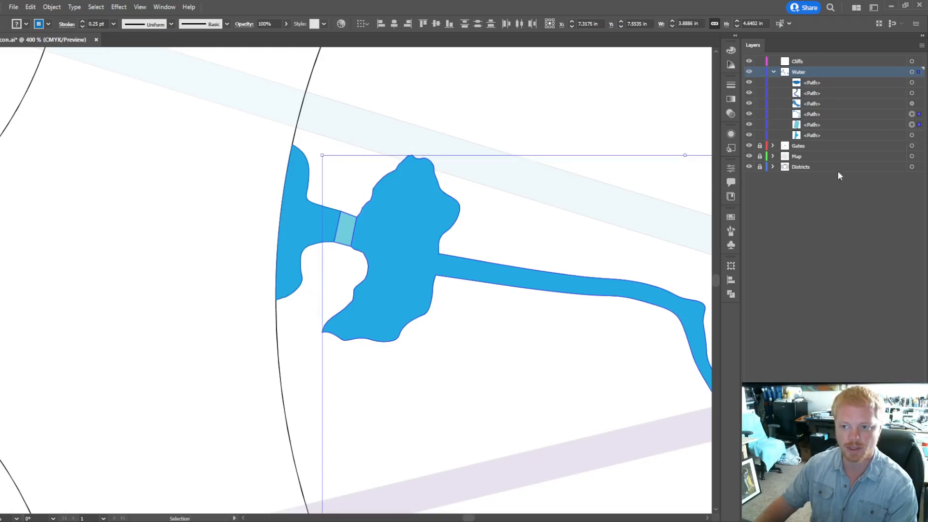
pyautogui.click(912, 136)
pyautogui.click(912, 115)
pyautogui.keyDown('shift'); pyautogui.click(912, 136); pyautogui.keyUp('shift')
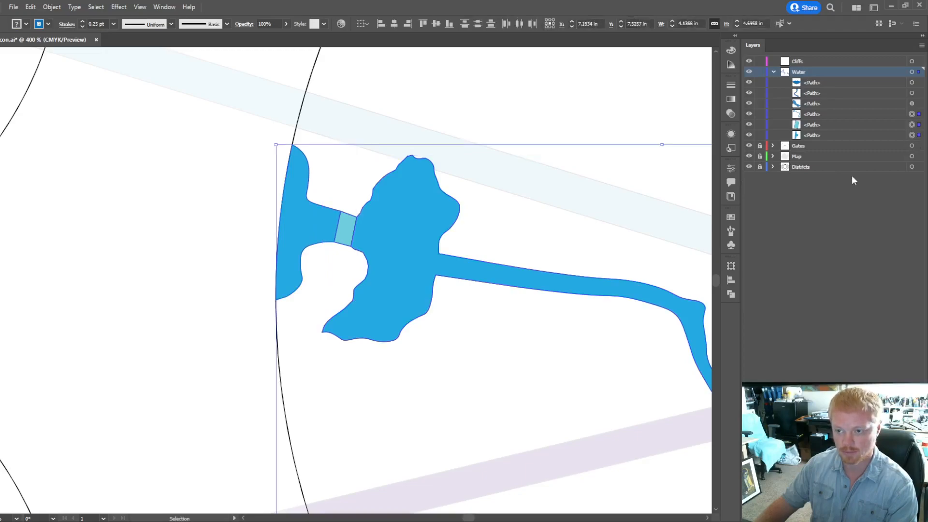
pyautogui.click(831, 114)
pyautogui.keyDown('shift'); pyautogui.click(826, 134); pyautogui.keyUp('shift')
pyautogui.moveTo(827, 115); pyautogui.dragTo(825, 62)
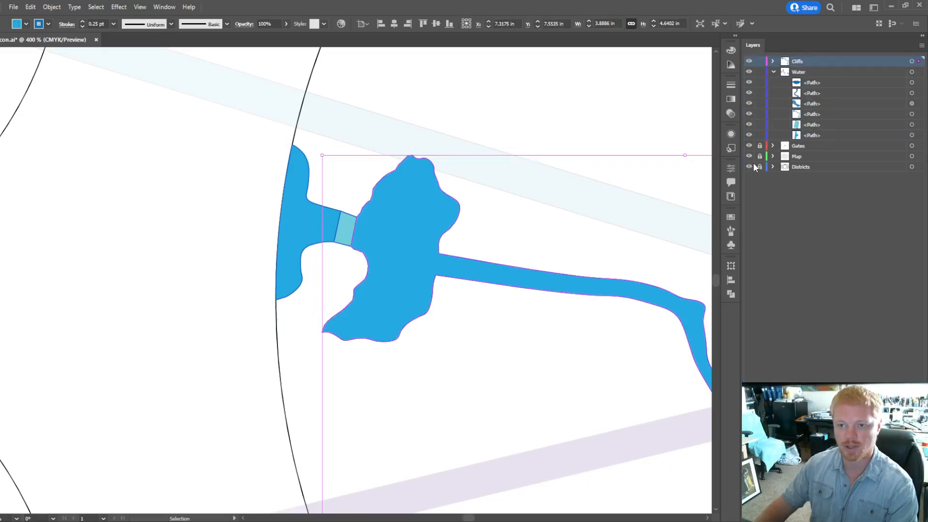
# Step: Lock and collapse the Water layer, and expand the Cliffs layer to list its paths
pyautogui.click(760, 72)
pyautogui.click(773, 71)
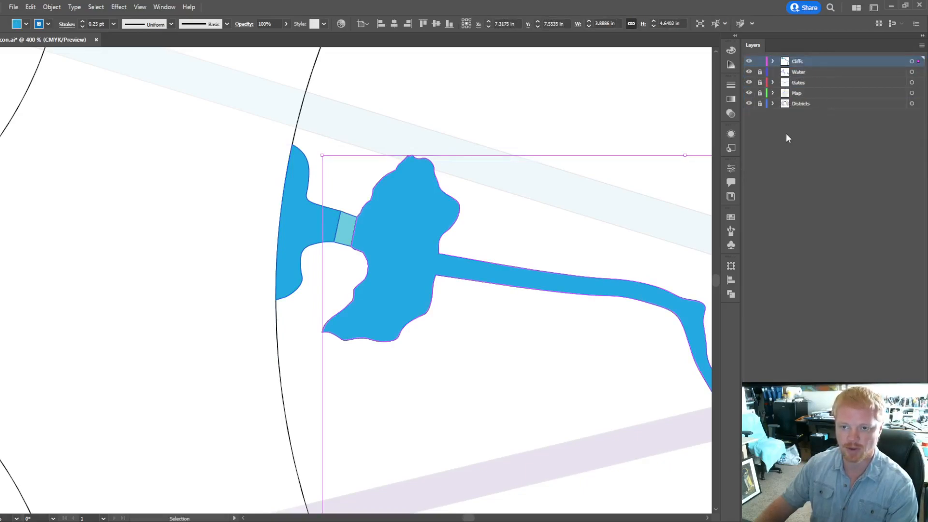
pyautogui.scroll(-1, 466, 182)
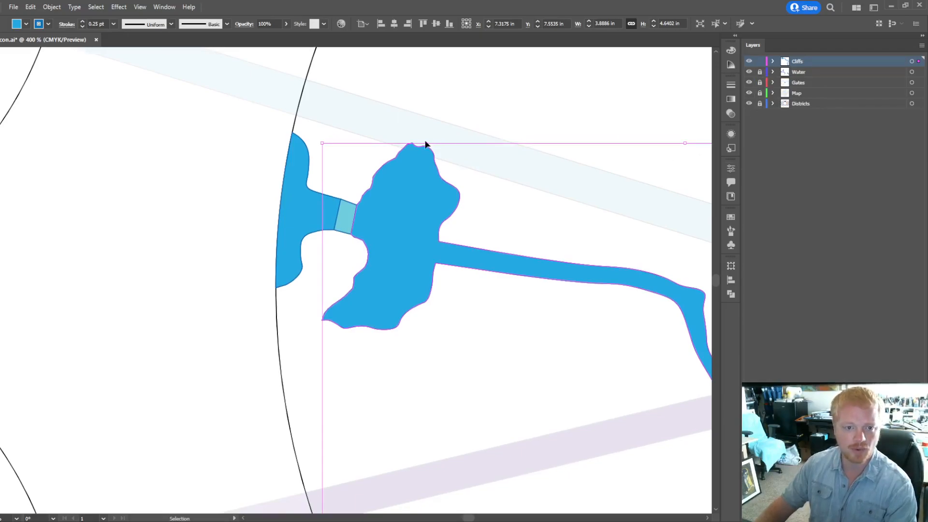
pyautogui.click(773, 61)
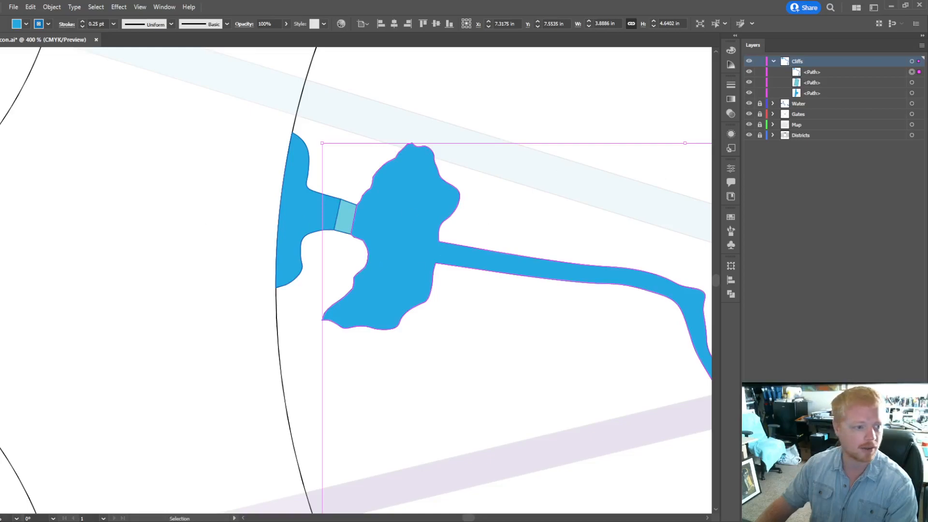
# Step: Cut the copied lake outline with the Scissors tool at the anchor point on its northern tip
pyautogui.hotkey('shift', 'e')
pyautogui.press('c')
pyautogui.press('+')
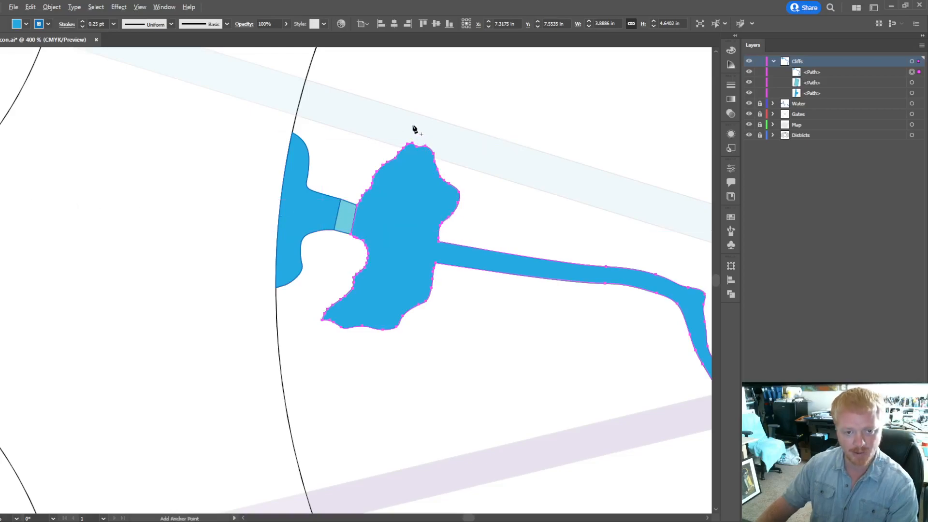
pyautogui.keyDown('alt'); pyautogui.scroll(5, 414, 130); pyautogui.keyUp('alt')
pyautogui.keyDown('alt'); pyautogui.scroll(1, 412, 144); pyautogui.keyUp('alt')
pyautogui.press('c')
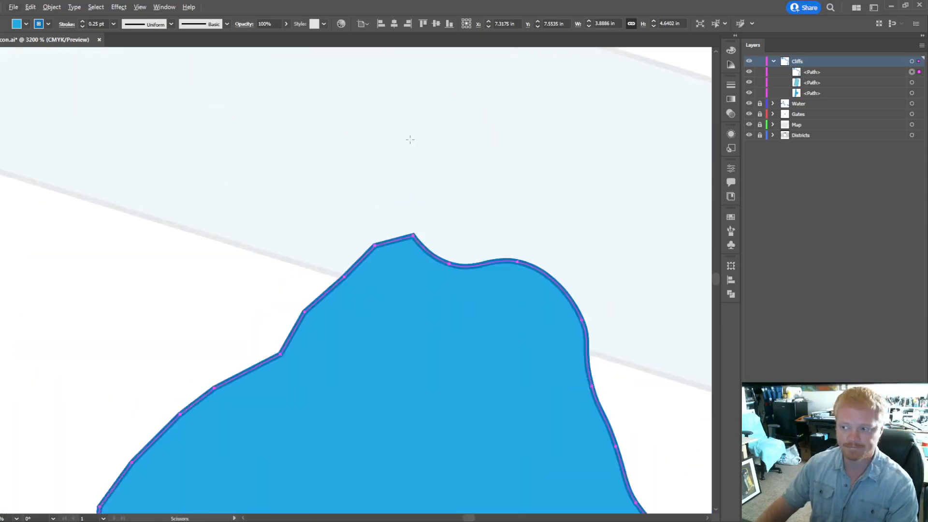
pyautogui.click(413, 236)
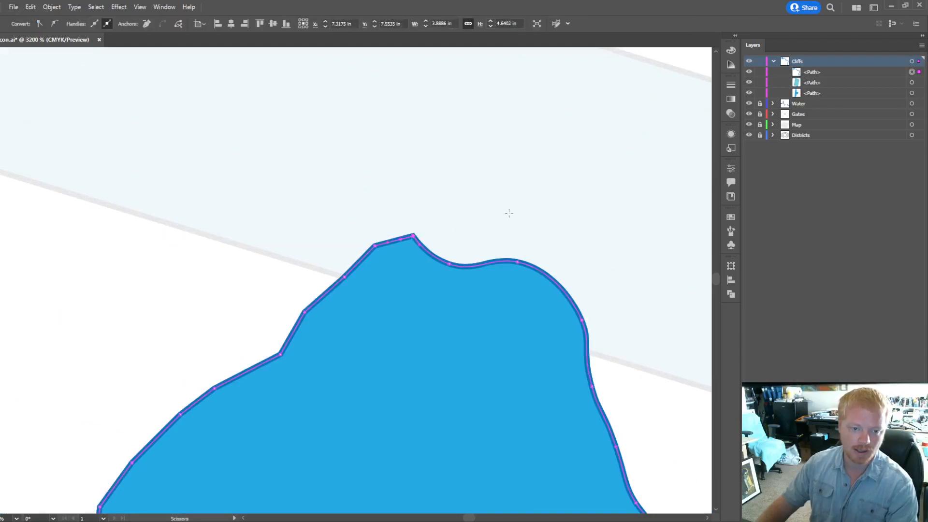
# Step: Cut the copied lake outline with the Scissors tool at its pointed southwestern tip
pyautogui.keyDown('alt'); pyautogui.scroll(-6, 498, 215); pyautogui.keyUp('alt')
pyautogui.press('+')
pyautogui.keyDown('alt'); pyautogui.scroll(6, 426, 424); pyautogui.keyUp('alt')
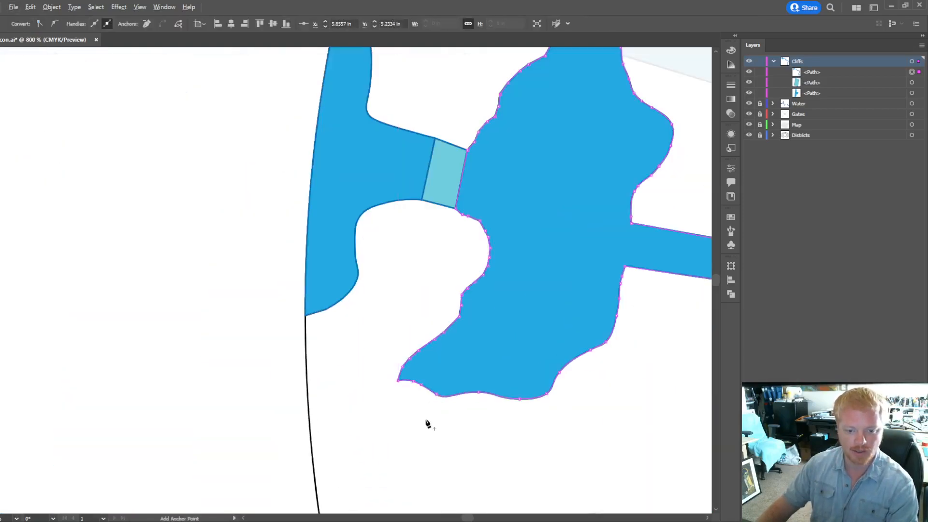
pyautogui.press('c')
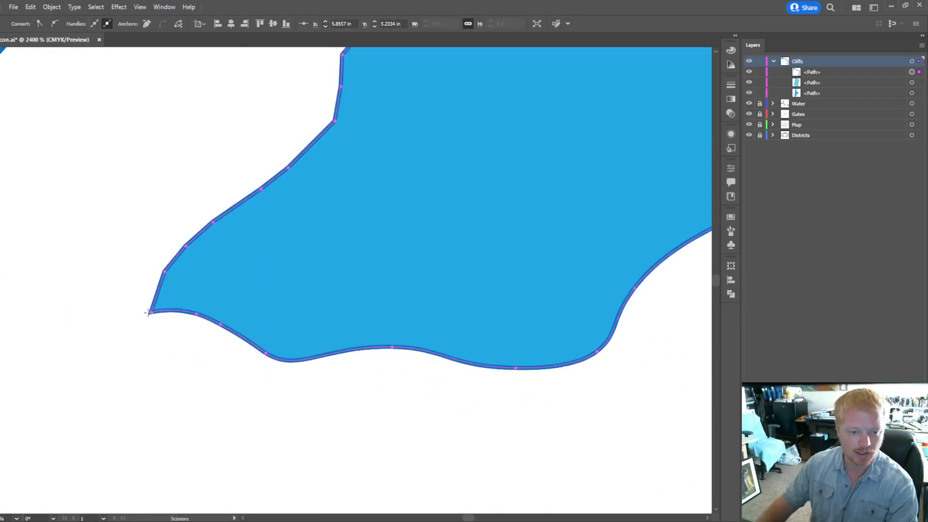
pyautogui.click(150, 312)
pyautogui.click(150, 311)
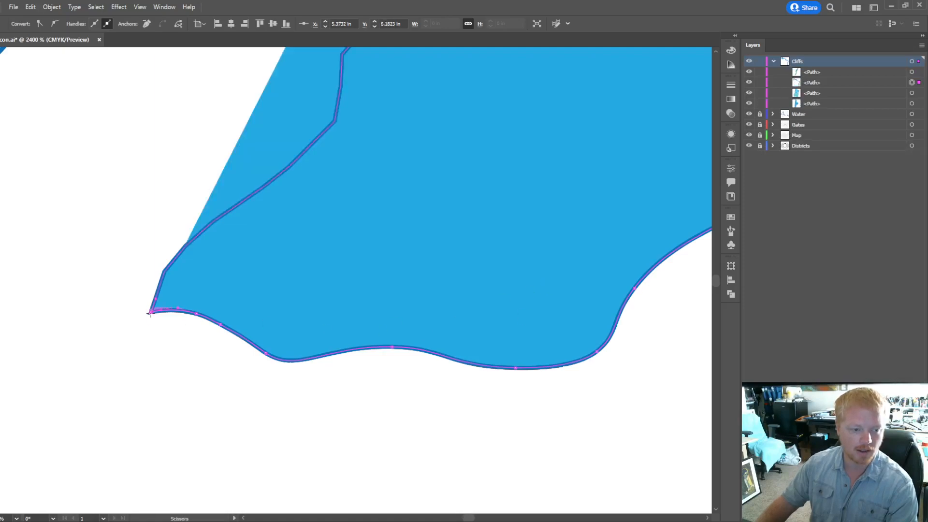
# Step: Delete the cut-off eastern lake and river section from the Cliffs layer, and check the remainder with the Water layer briefly hidden
pyautogui.press('+')
pyautogui.scroll(-4, 290, 309)
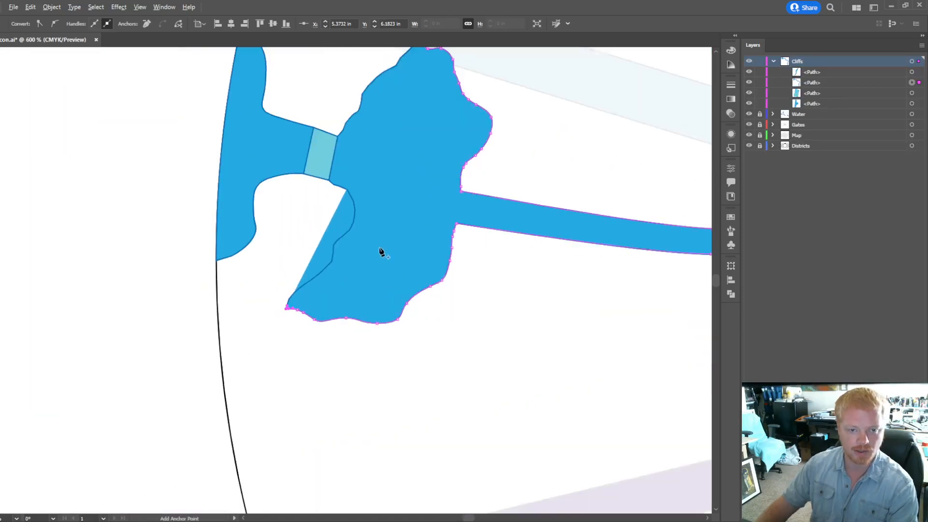
pyautogui.press('Delete')
pyautogui.press('Delete')
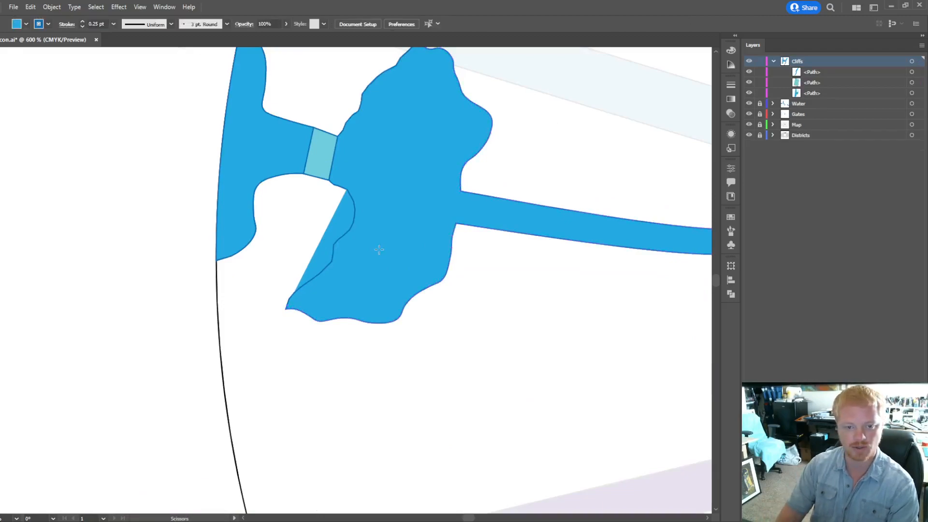
pyautogui.click(749, 103)
pyautogui.scroll(1, 483, 222)
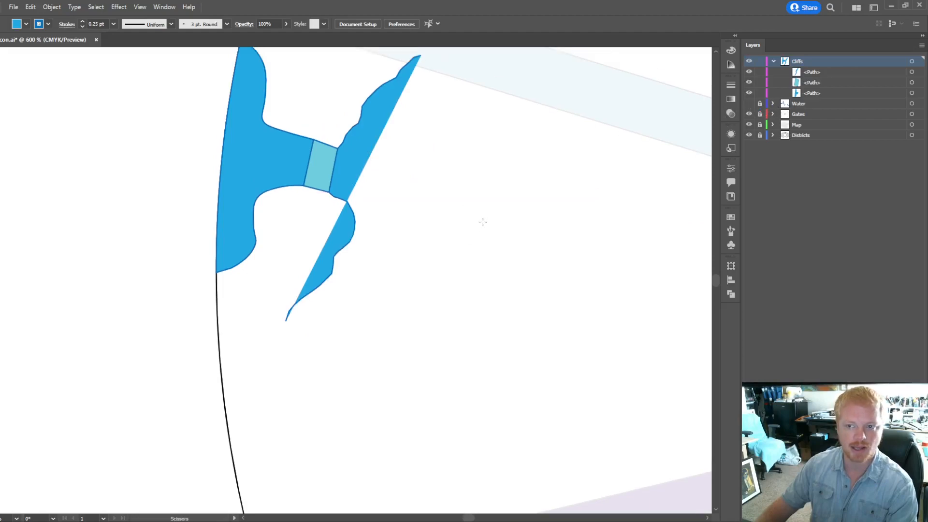
pyautogui.scroll(5, 483, 222)
pyautogui.click(749, 104)
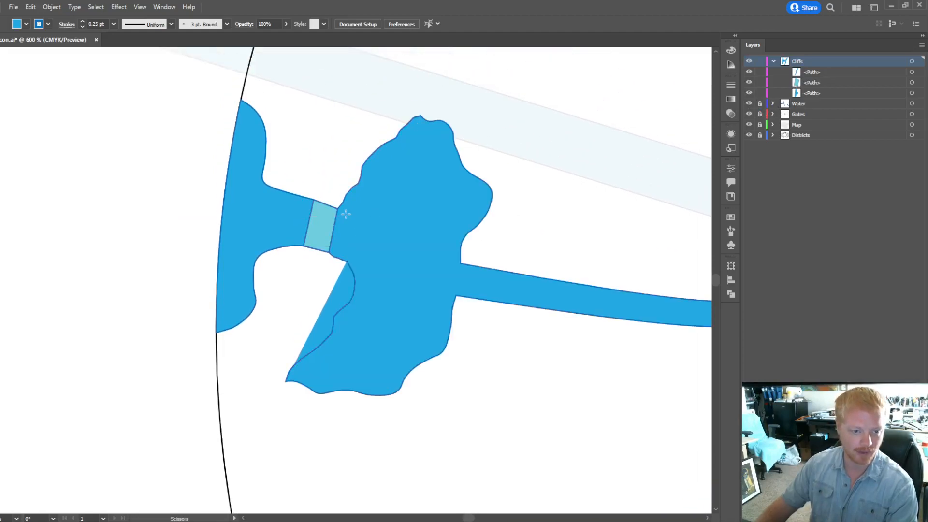
# Step: Split the copied light teal connector at its corners with the Scissors tool and delete its western edge from the Cliffs layer
pyautogui.click(913, 83)
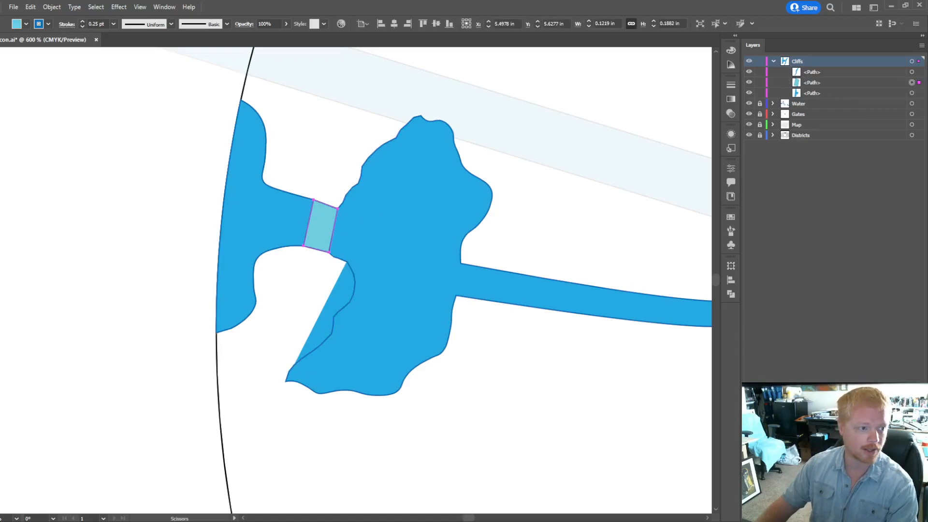
pyautogui.click(337, 208)
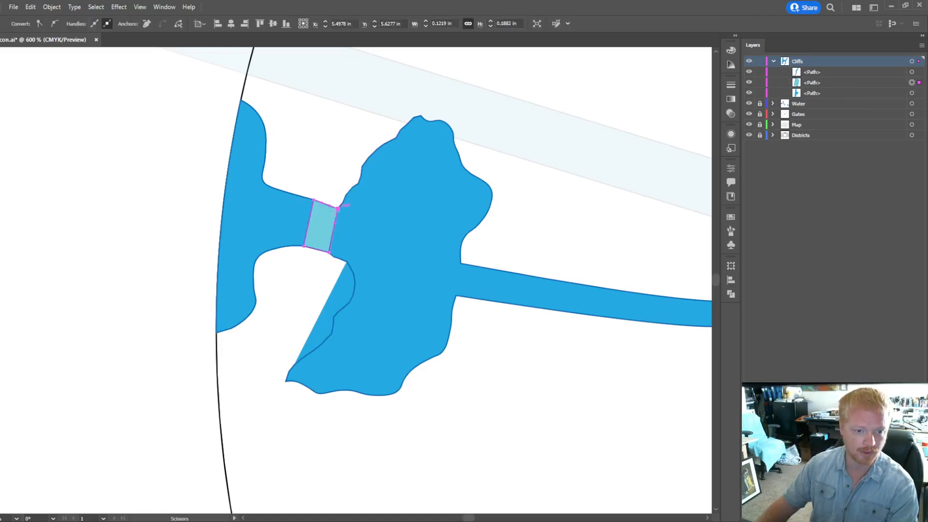
pyautogui.click(304, 247)
pyautogui.click(304, 237)
pyautogui.click(314, 200)
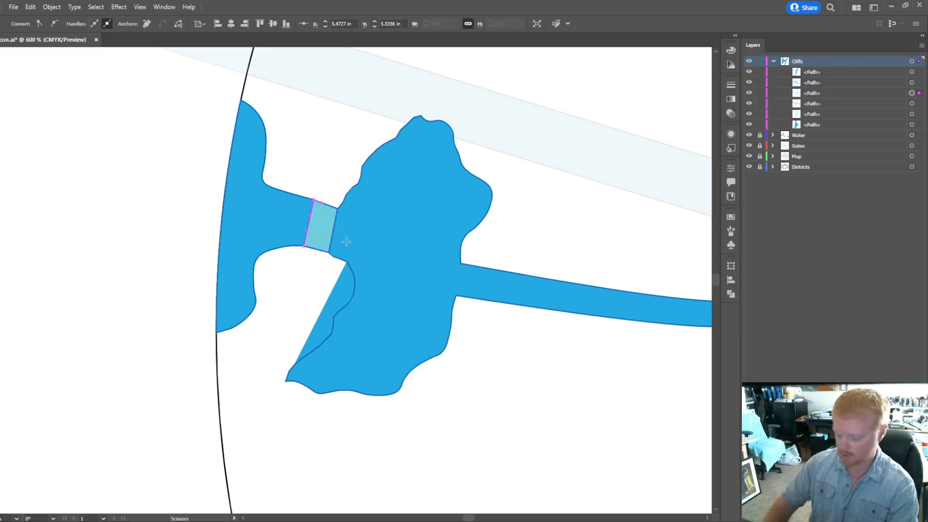
pyautogui.press('Delete')
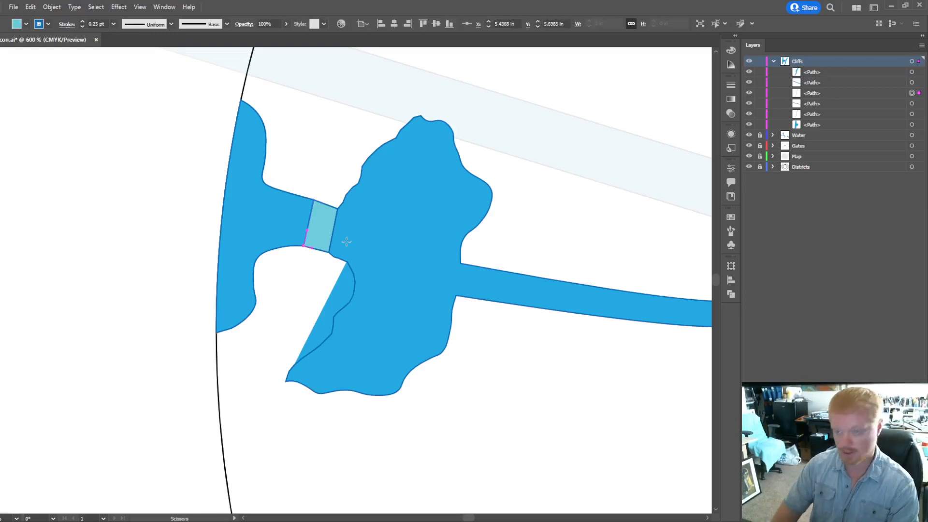
pyautogui.press('Delete')
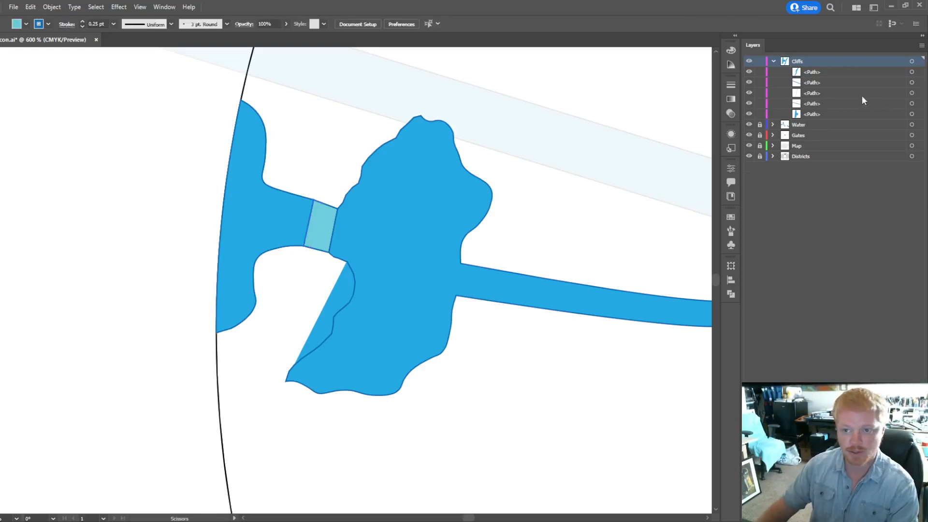
# Step: Delete the light teal connector's copied eastern edge and the copied western water shape from the Cliffs layer
pyautogui.click(911, 82)
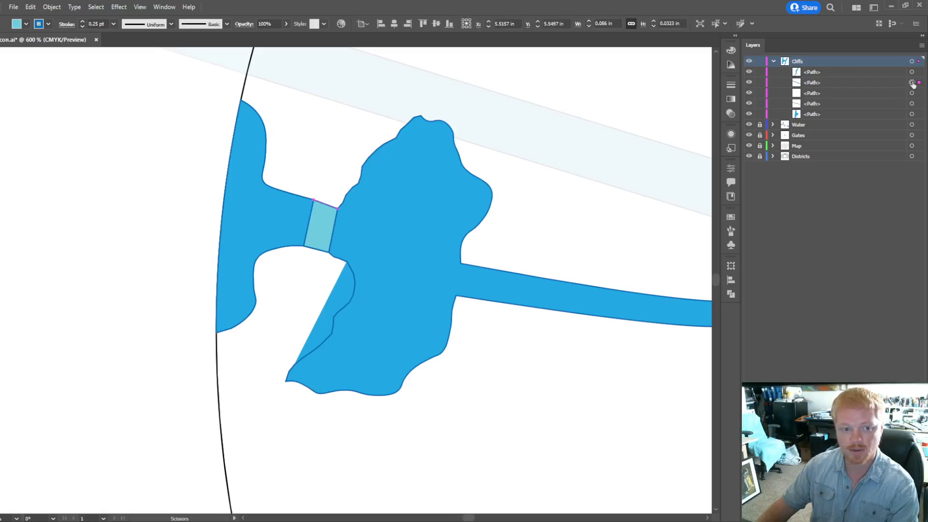
pyautogui.click(912, 114)
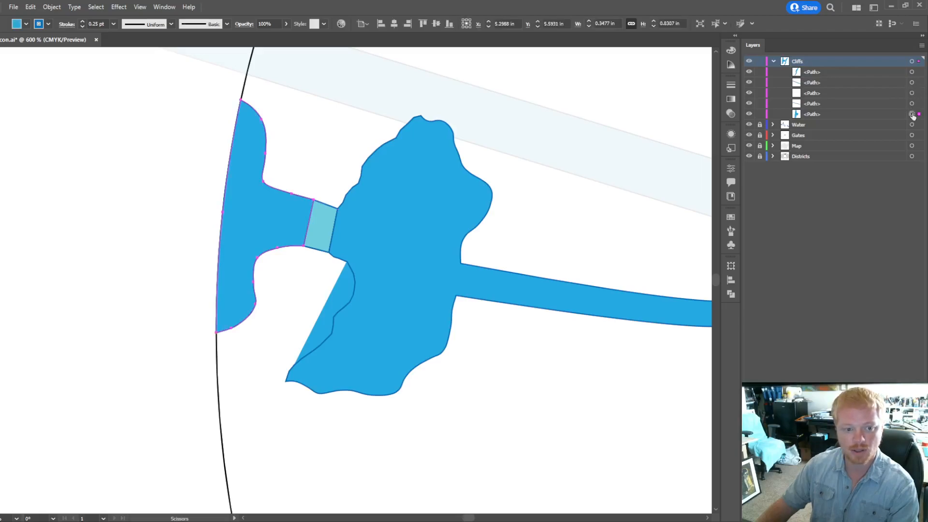
pyautogui.click(911, 104)
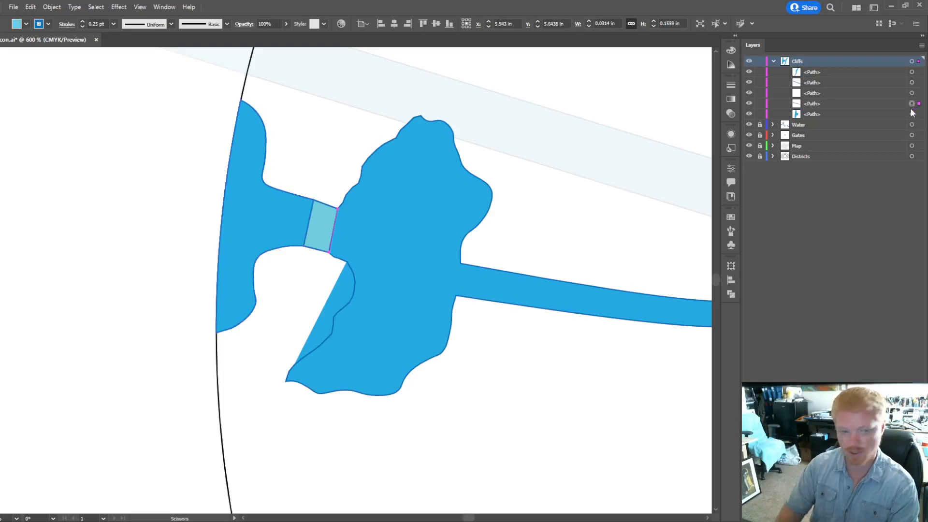
pyautogui.press('Delete')
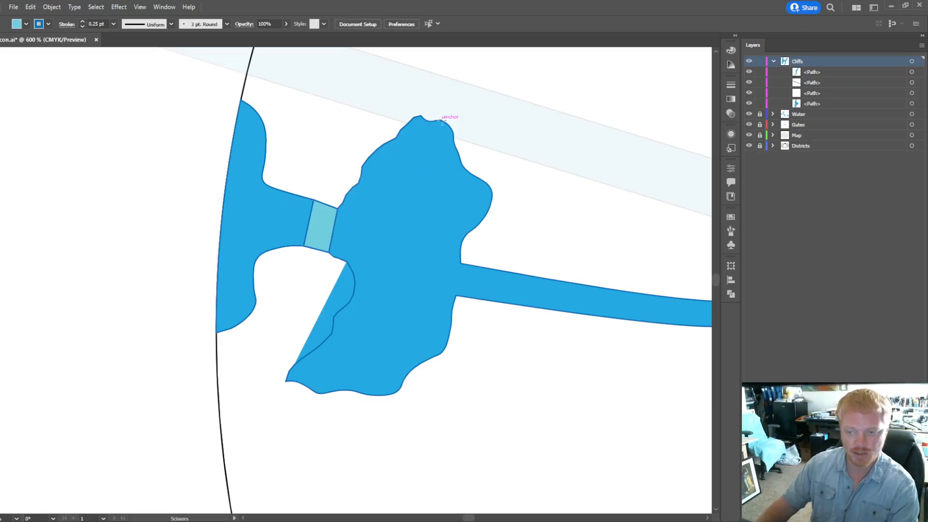
pyautogui.click(911, 104)
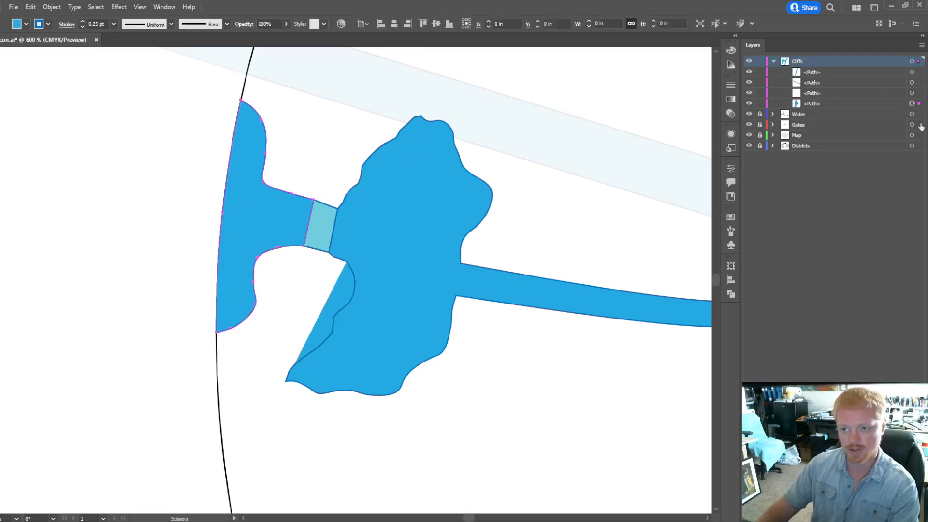
pyautogui.press('Delete')
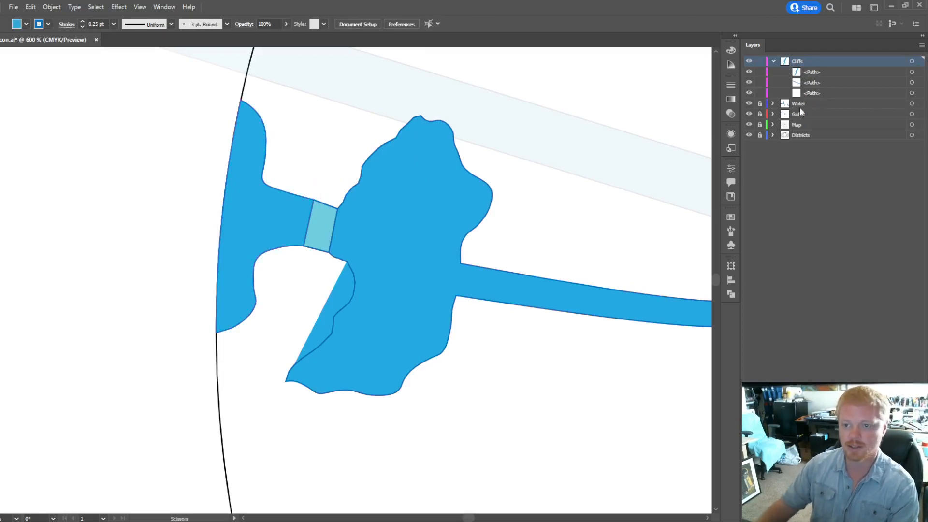
# Step: Remove the fill from the three remaining paths on the Cliffs layer
pyautogui.click(911, 72)
pyautogui.click(911, 82)
pyautogui.click(911, 93)
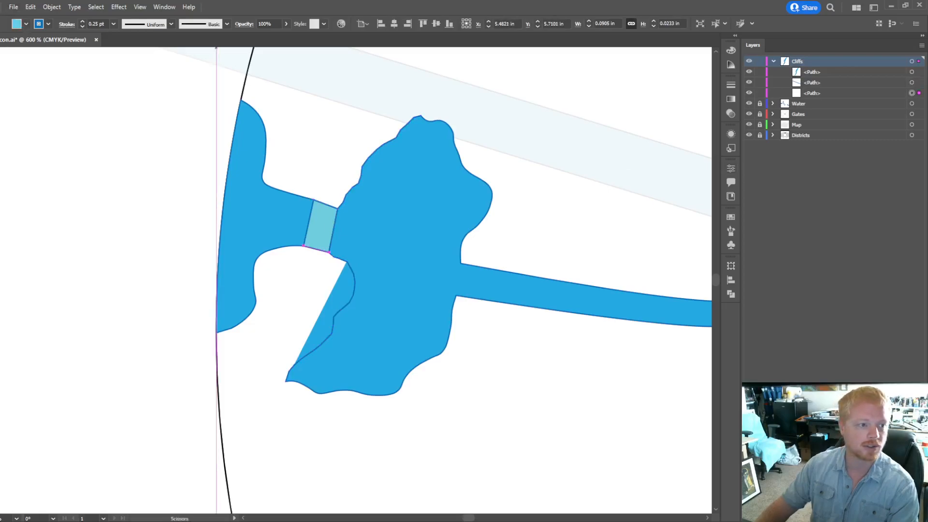
pyautogui.press('/')
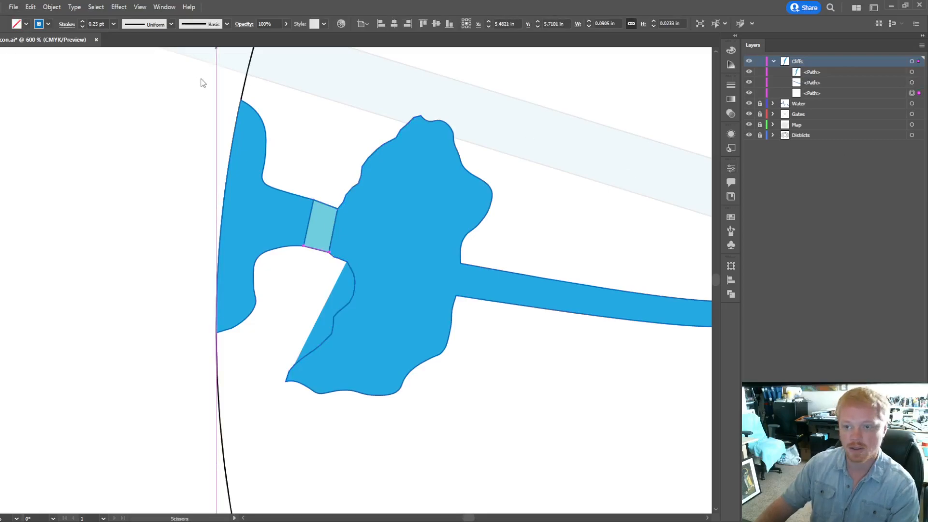
pyautogui.keyDown('shift'); pyautogui.click(911, 82); pyautogui.keyUp('shift')
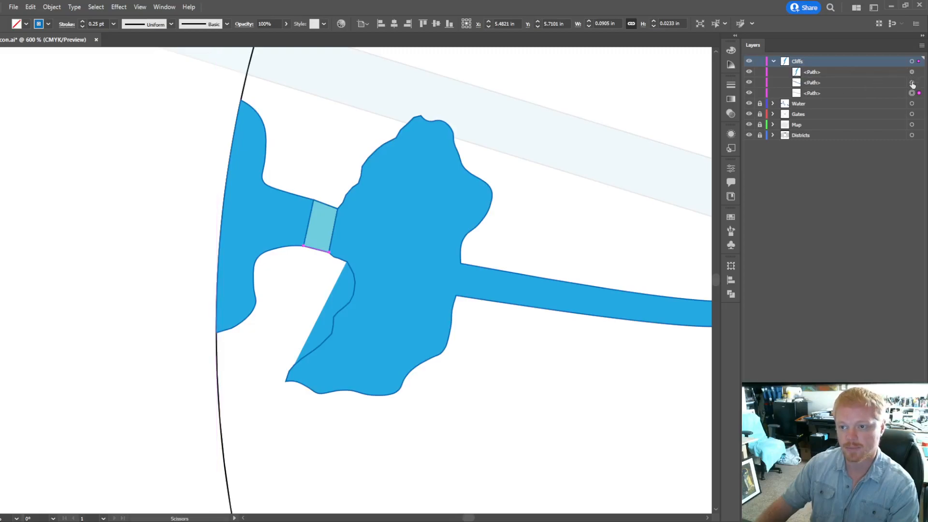
pyautogui.keyDown('shift'); pyautogui.click(912, 72); pyautogui.keyUp('shift')
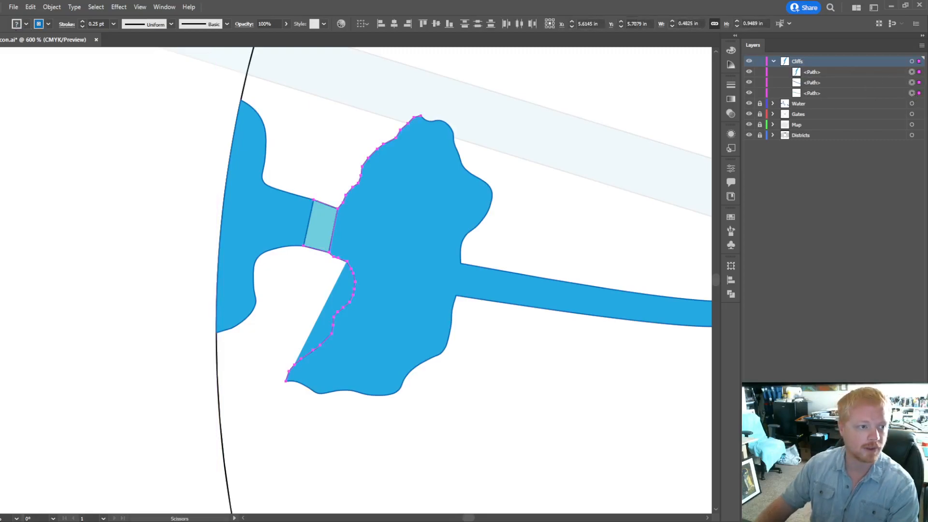
pyautogui.press('/')
# Step: Change the stroke of the three cliff paths to brown, and check them with the Water layer briefly hidden
pyautogui.click(47, 25)
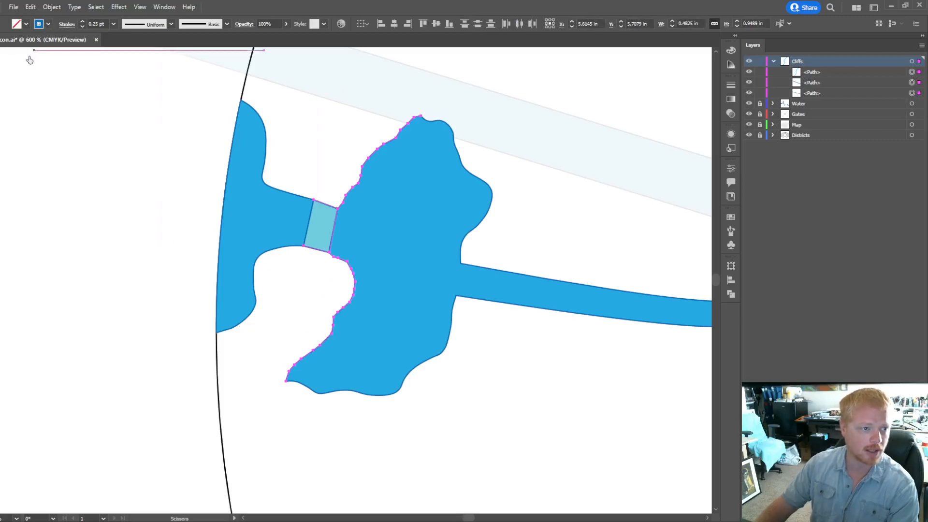
pyautogui.hotkey('ctrl', 'z')
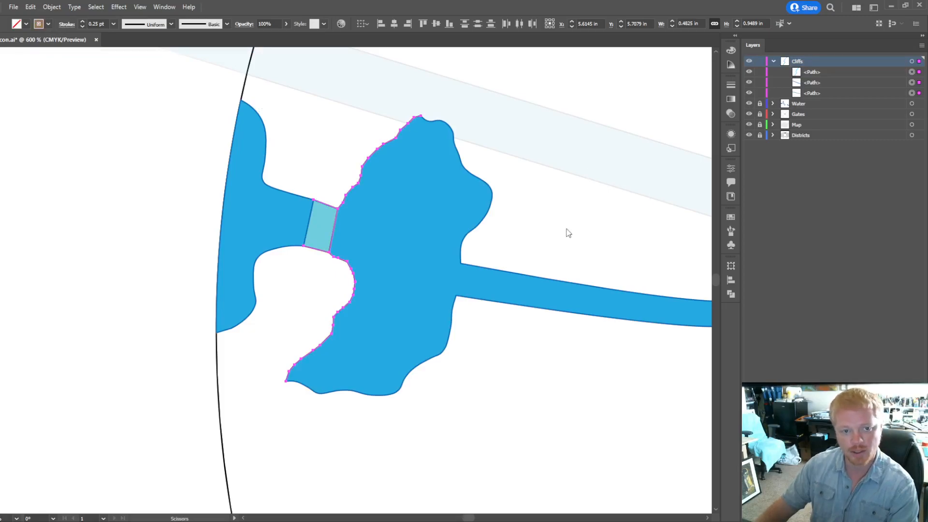
pyautogui.click(749, 104)
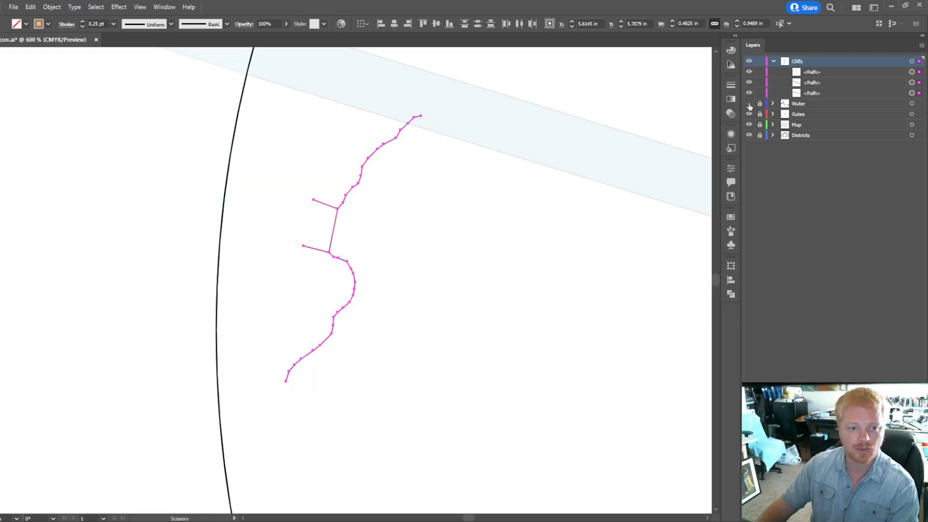
pyautogui.click(749, 103)
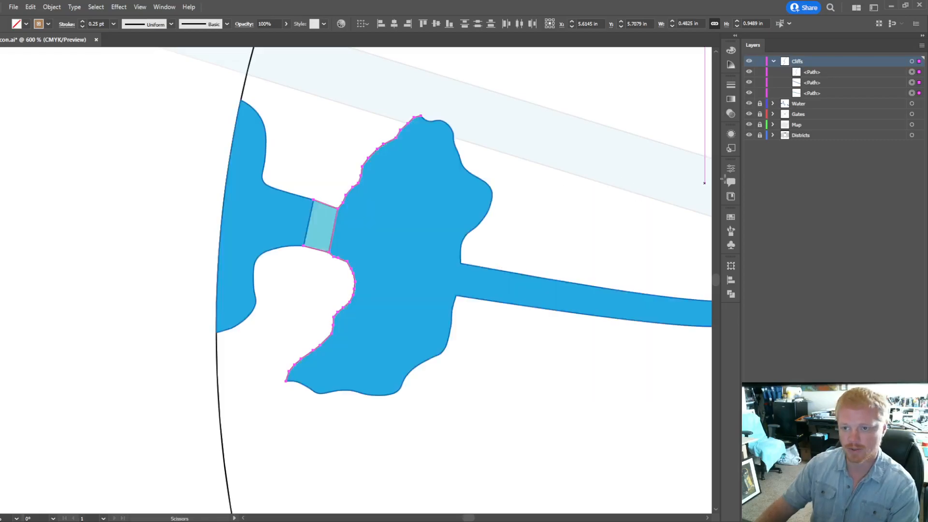
# Step: Cut the lake cliff line at the light teal connector's two eastern corners with the Scissors tool and delete the segment between them
pyautogui.click(913, 93)
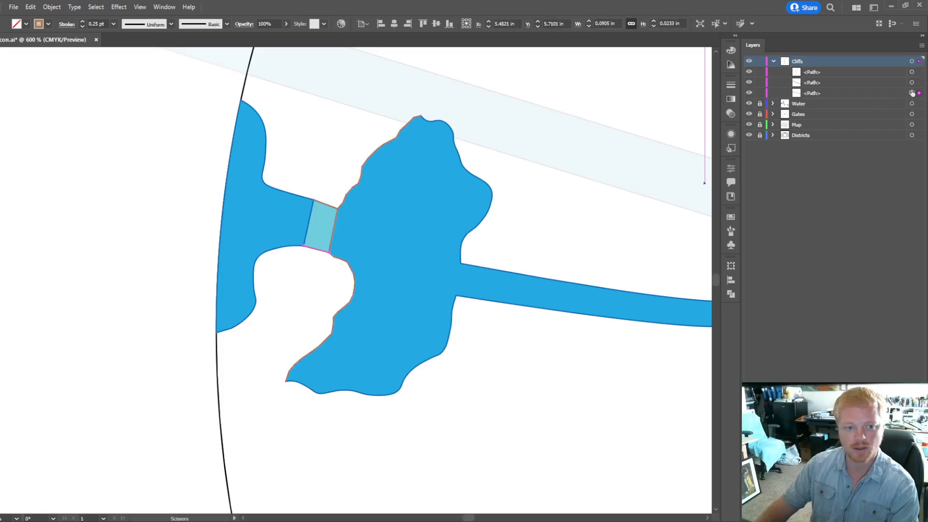
pyautogui.click(912, 83)
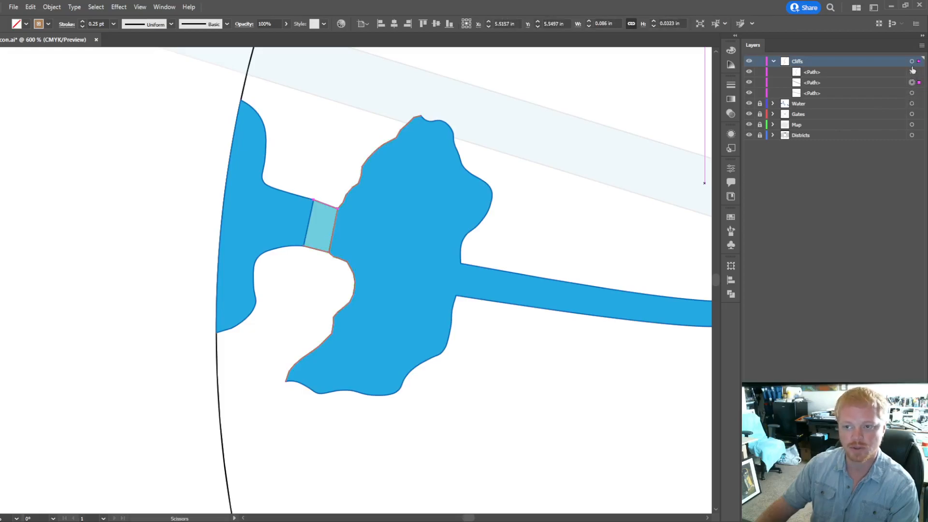
pyautogui.click(912, 72)
pyautogui.press('+')
pyautogui.scroll(4, 310, 234)
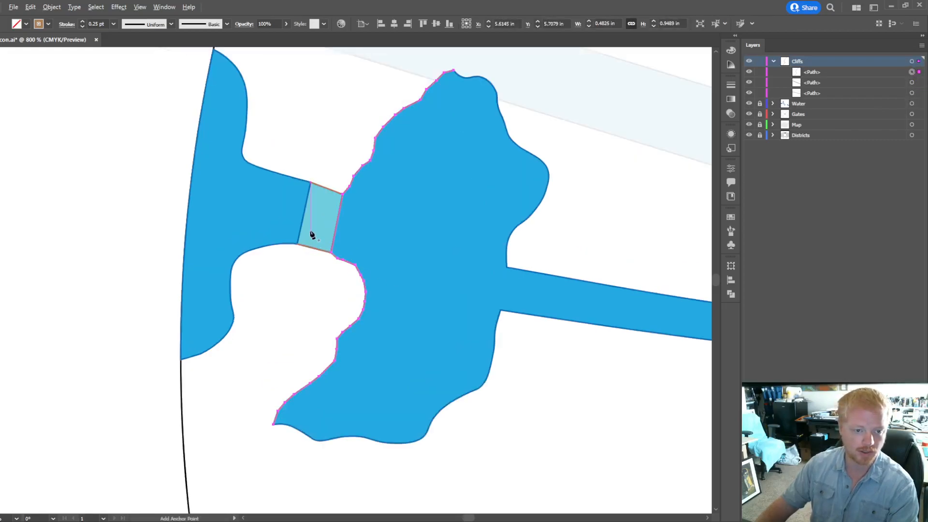
pyautogui.press('c')
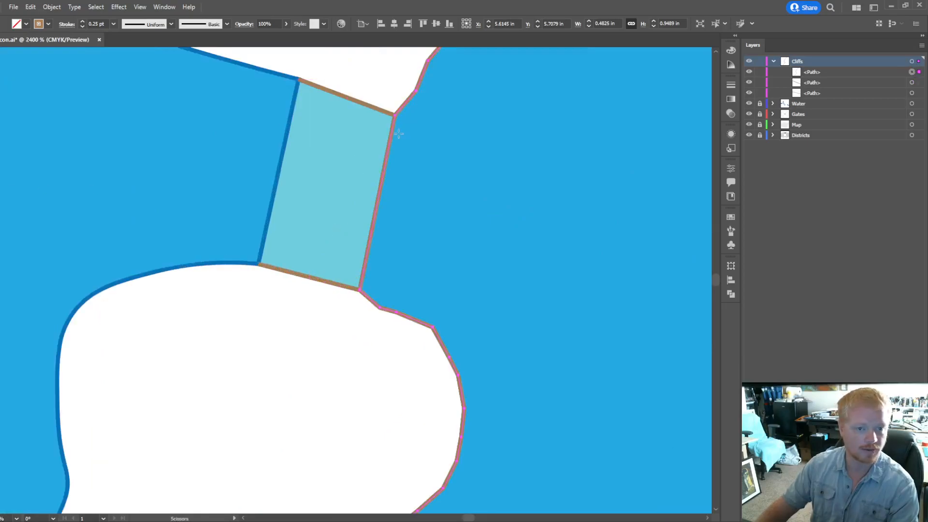
pyautogui.click(393, 116)
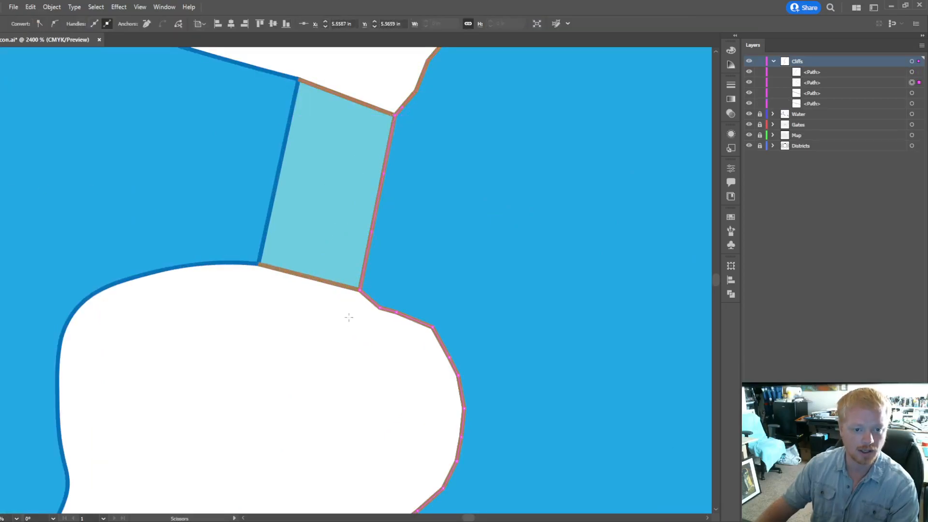
pyautogui.click(360, 290)
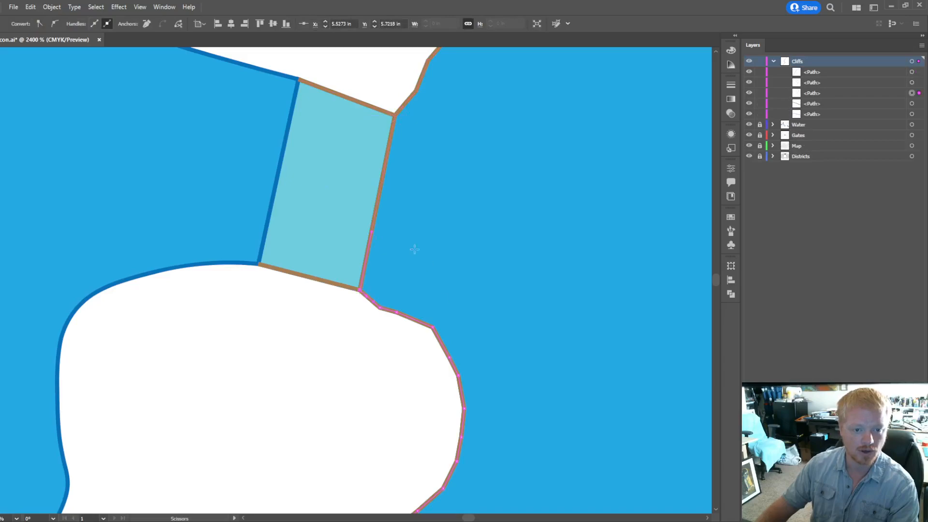
pyautogui.press('v')
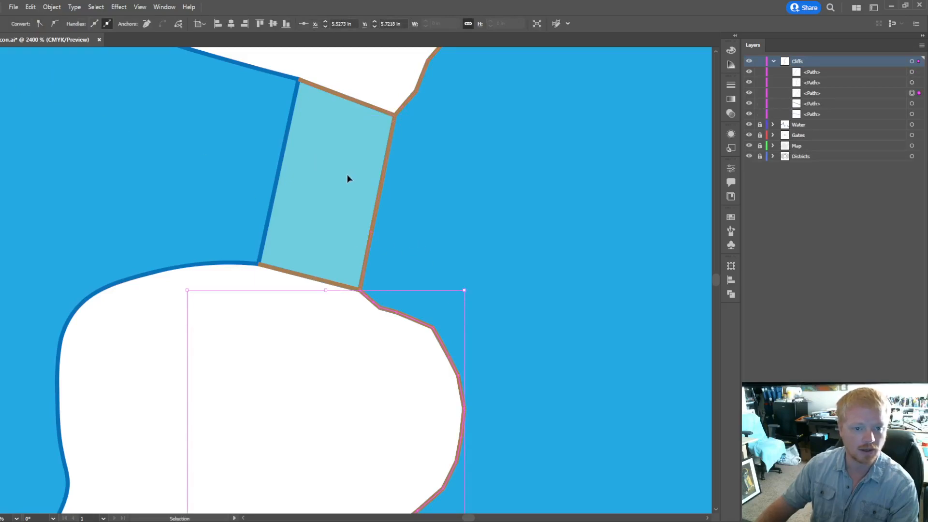
pyautogui.click(381, 176)
pyautogui.press('Delete')
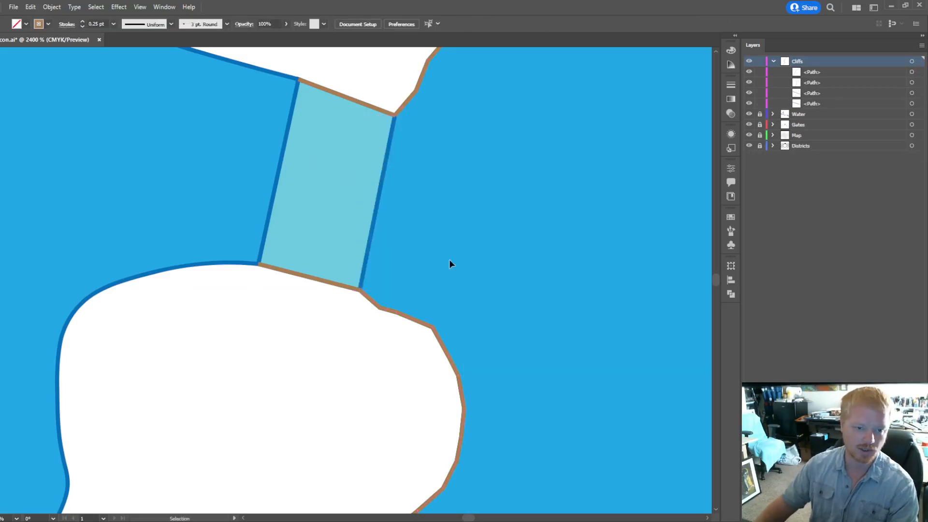
# Step: Join the connector's southern edge line to the southern lake cliff line at their shared corner
pyautogui.click(414, 326)
pyautogui.click(492, 361)
pyautogui.click(337, 288)
pyautogui.press('c')
pyautogui.click(360, 290)
pyautogui.press('v')
pyautogui.click(422, 324)
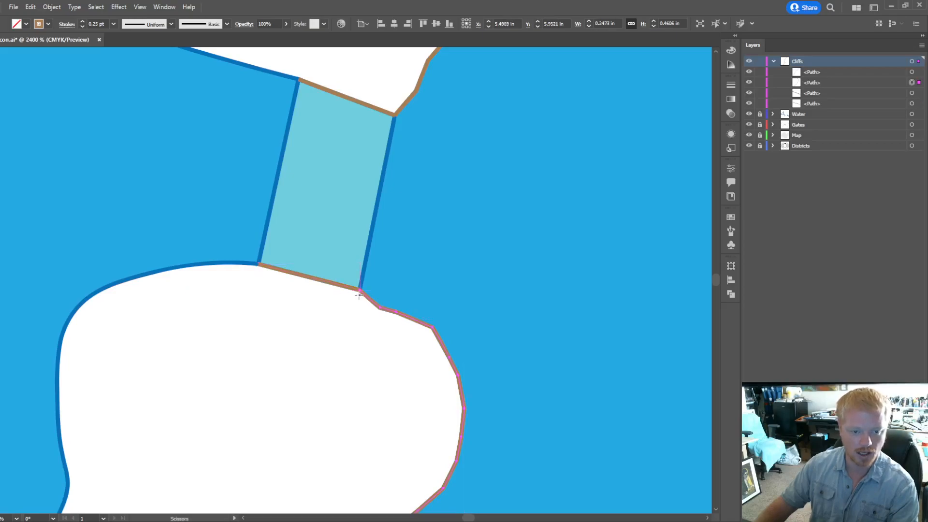
pyautogui.keyDown('shift'); pyautogui.click(336, 287); pyautogui.keyUp('shift')
pyautogui.hotkey('ctrl', 'j')
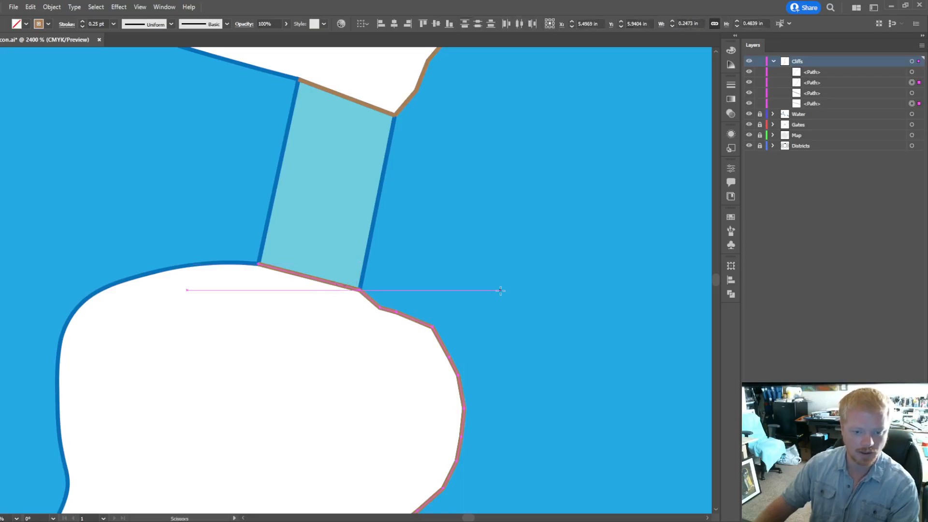
pyautogui.press('c')
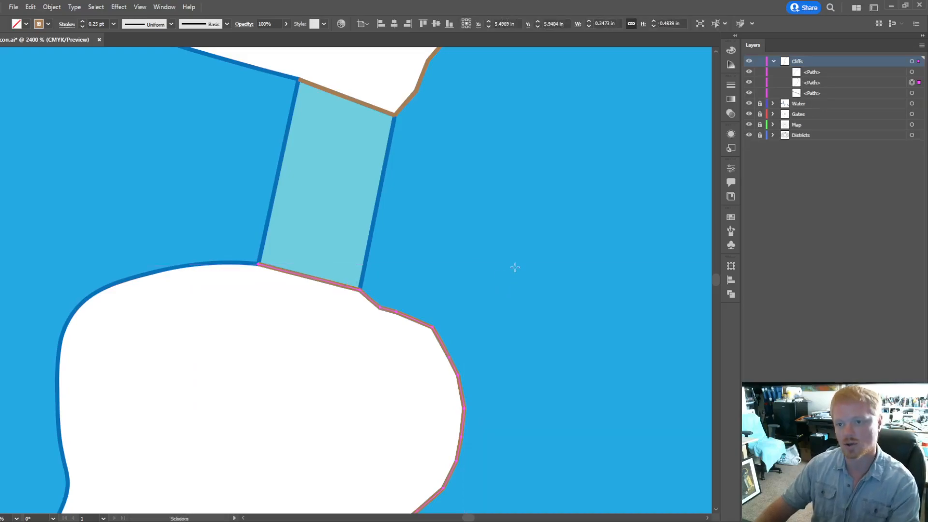
# Step: Join the connector's northern edge line to the northern lake cliff line, and clear the selection
pyautogui.scroll(-3, 523, 242)
pyautogui.scroll(1, 523, 242)
pyautogui.press('v')
pyautogui.click(460, 229)
pyautogui.keyDown('shift'); pyautogui.click(483, 219); pyautogui.keyUp('shift')
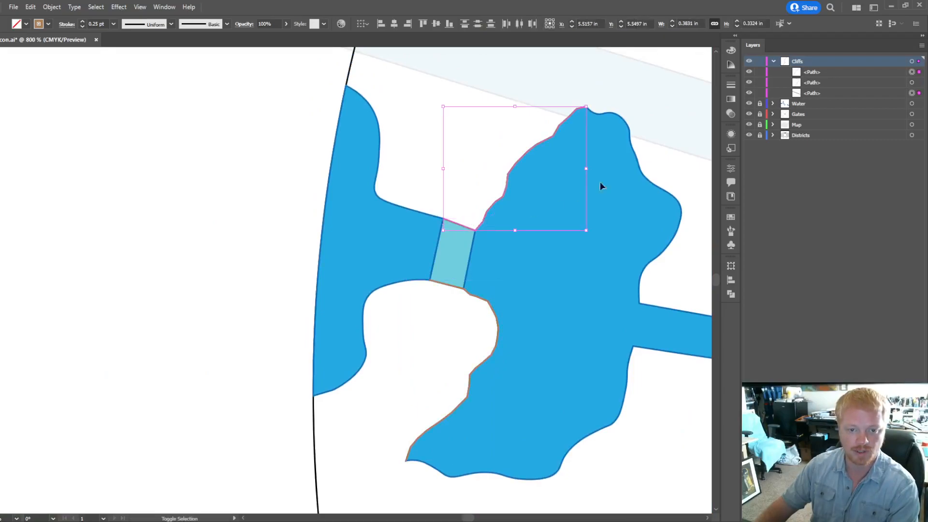
pyautogui.hotkey('ctrl', 'j')
pyautogui.press('c')
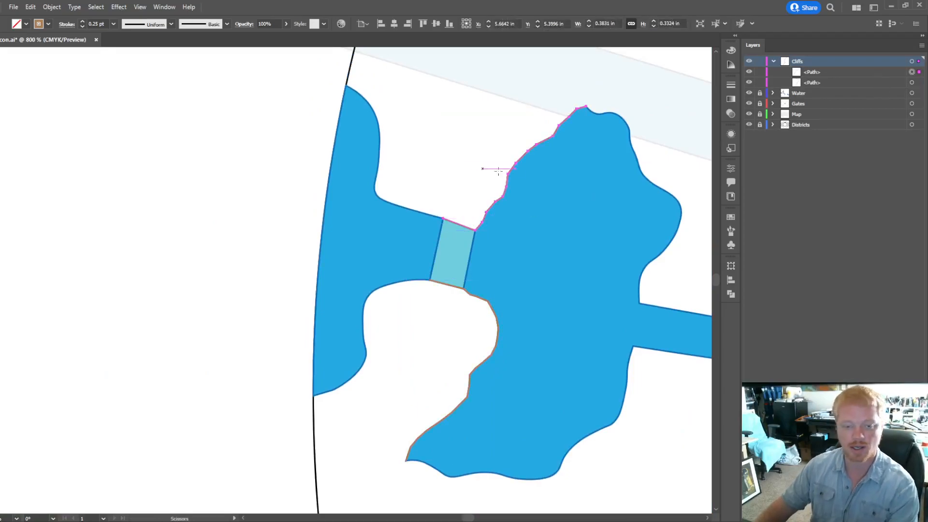
pyautogui.press('v')
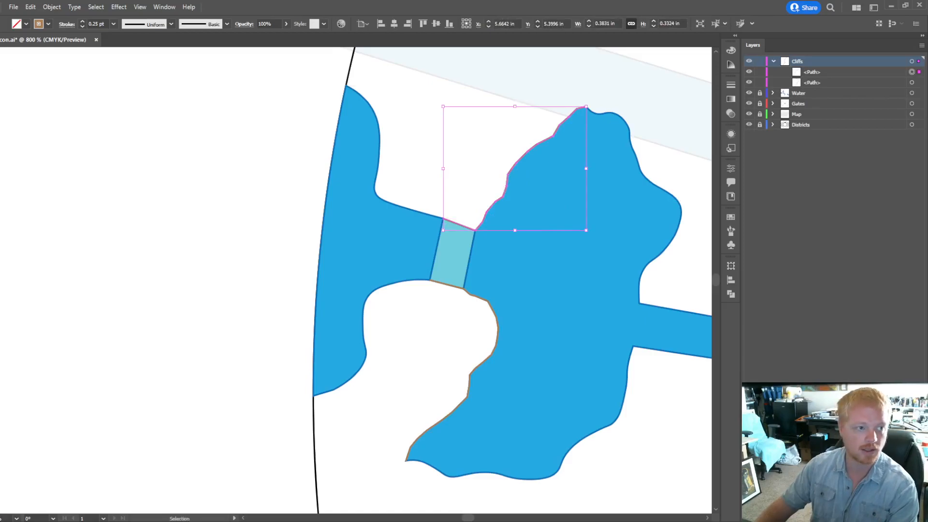
pyautogui.click(487, 109)
# Step: Examine the two cliff lines along the lake's western shore and the surrounding map area
pyautogui.scroll(-4, 477, 164)
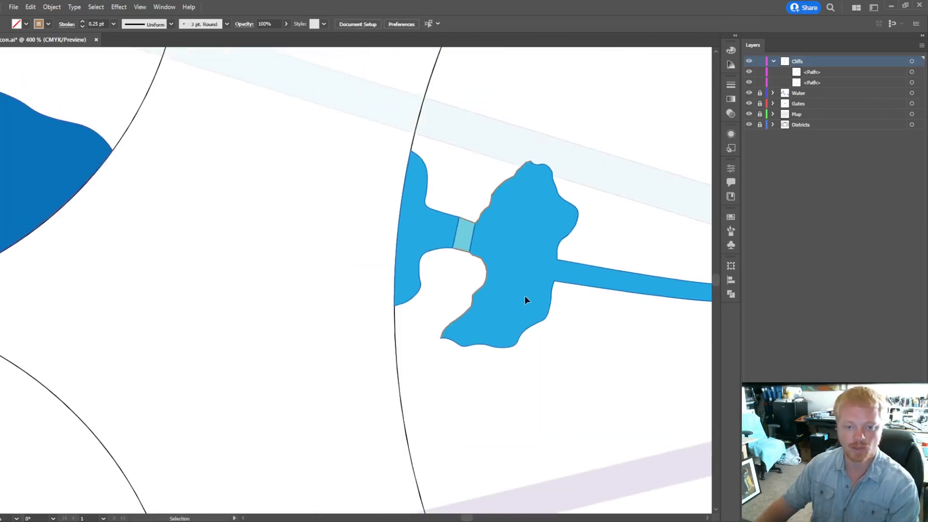
pyautogui.scroll(3, 526, 297)
pyautogui.hscroll(-3, 492, 351)
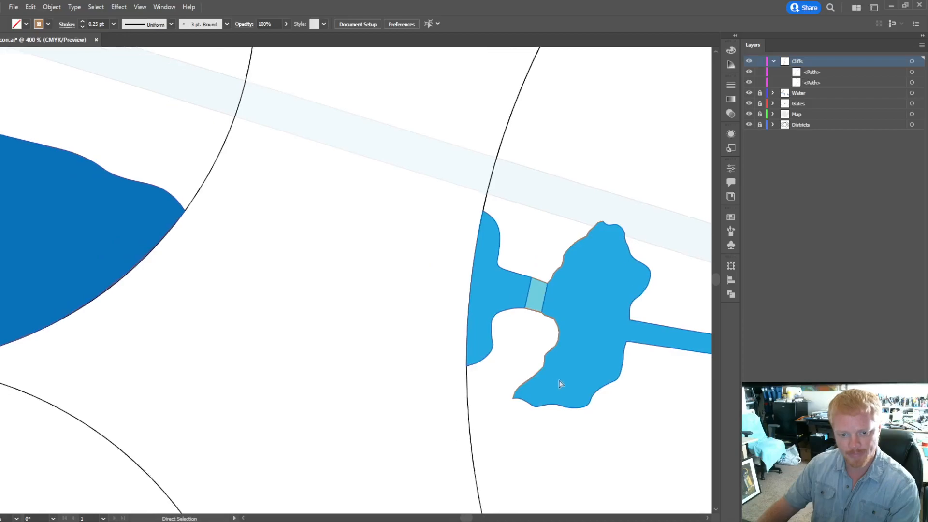
pyautogui.hscroll(5, 450, 311)
pyautogui.scroll(-5, 382, 344)
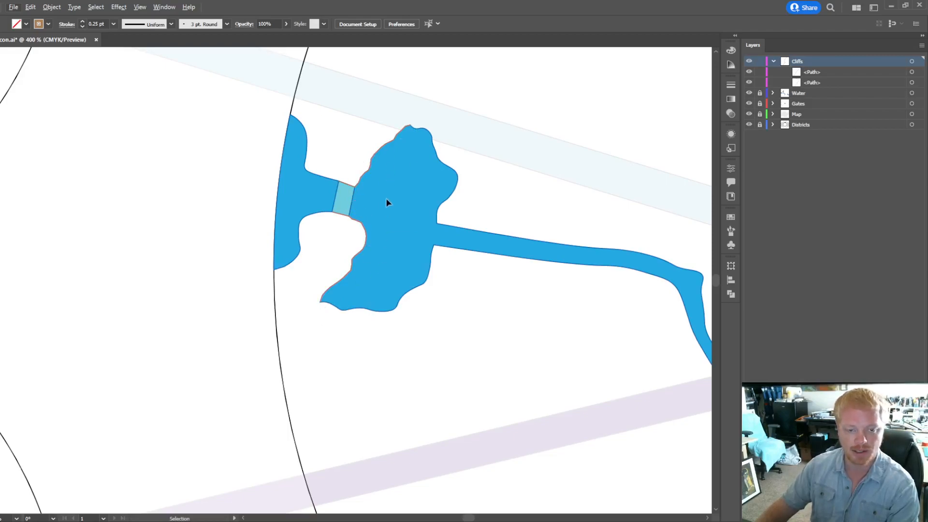
pyautogui.scroll(3, 345, 277)
pyautogui.scroll(-3, 346, 277)
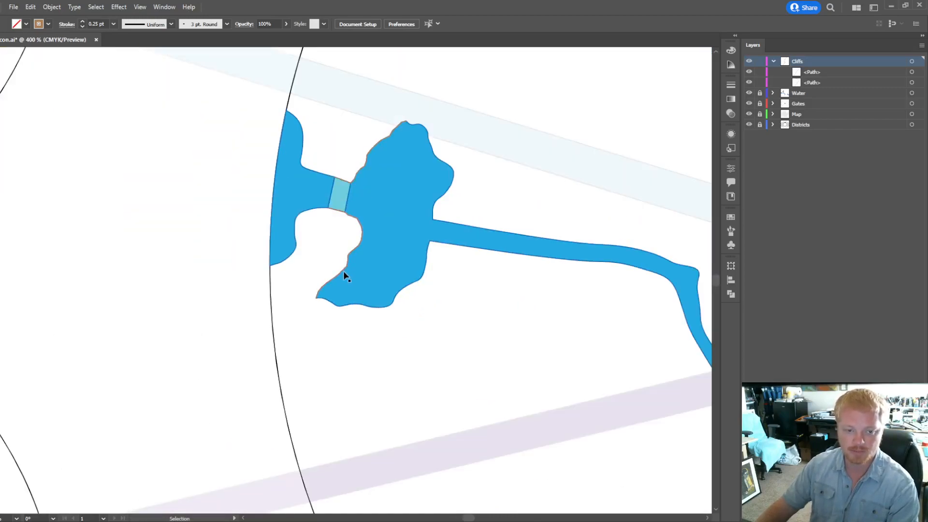
pyautogui.scroll(5, 606, 177)
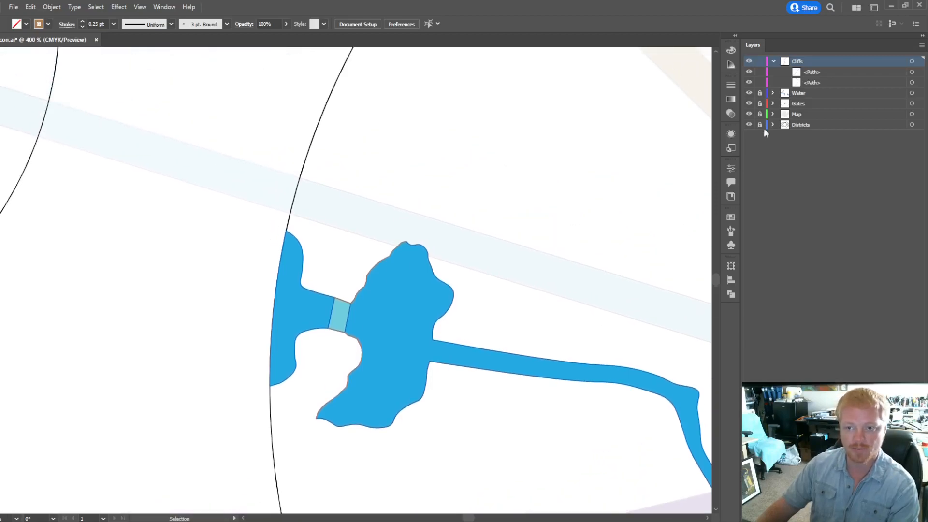
# Step: Select the southern lake cliff line and start extending it from the light teal connector's southwestern corner with the Curvature tool
pyautogui.click(912, 82)
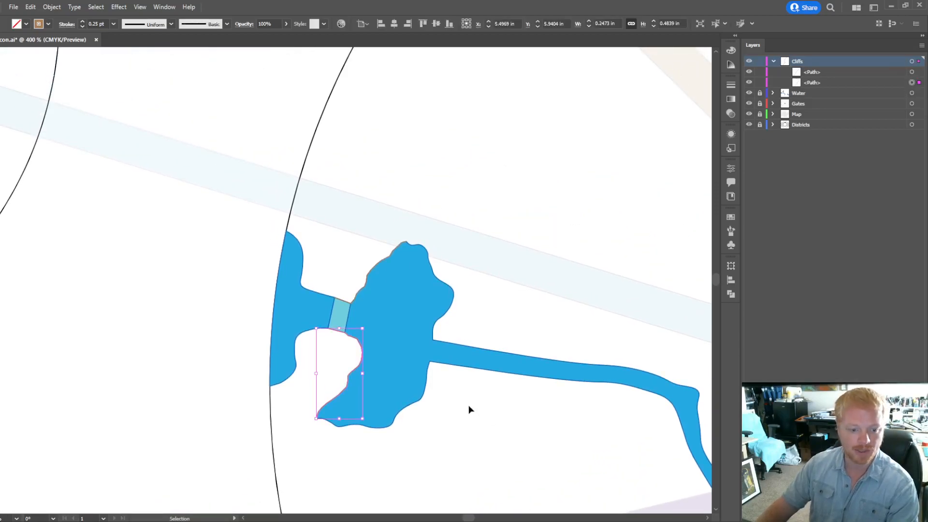
pyautogui.scroll(-4, 470, 409)
pyautogui.hotkey('shift', '`')
pyautogui.scroll(1, 320, 316)
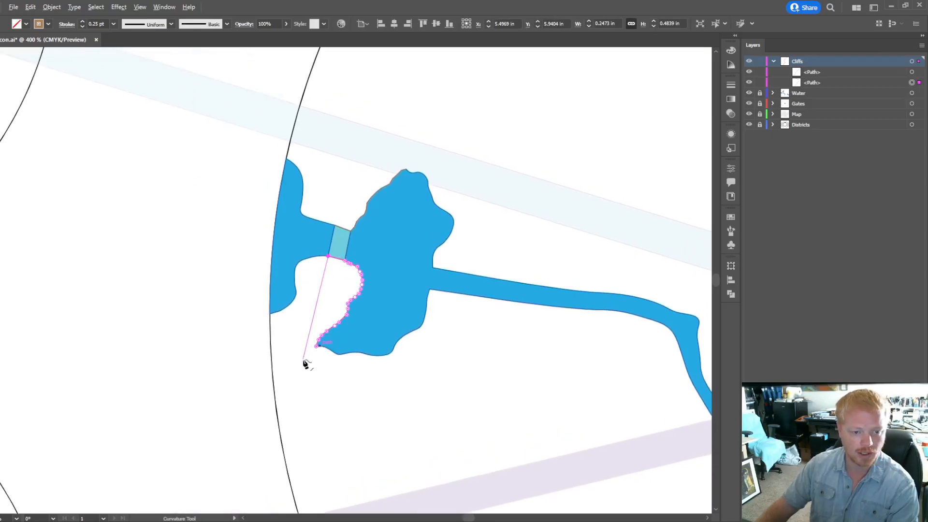
pyautogui.scroll(3, 306, 363)
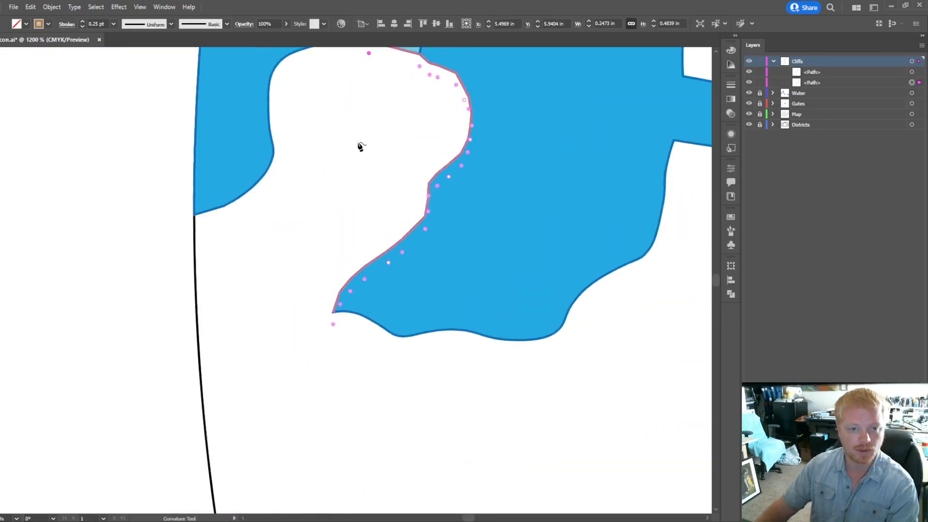
pyautogui.scroll(1, 361, 147)
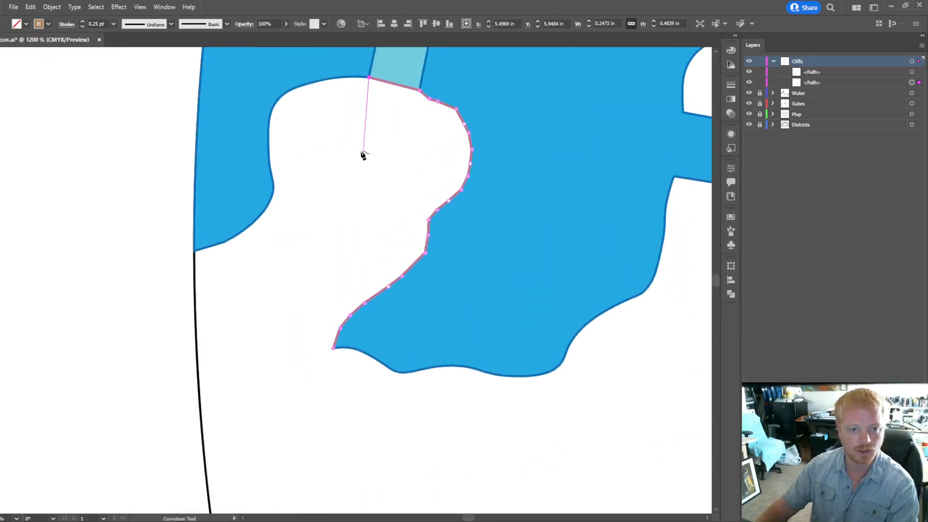
pyautogui.click(366, 92)
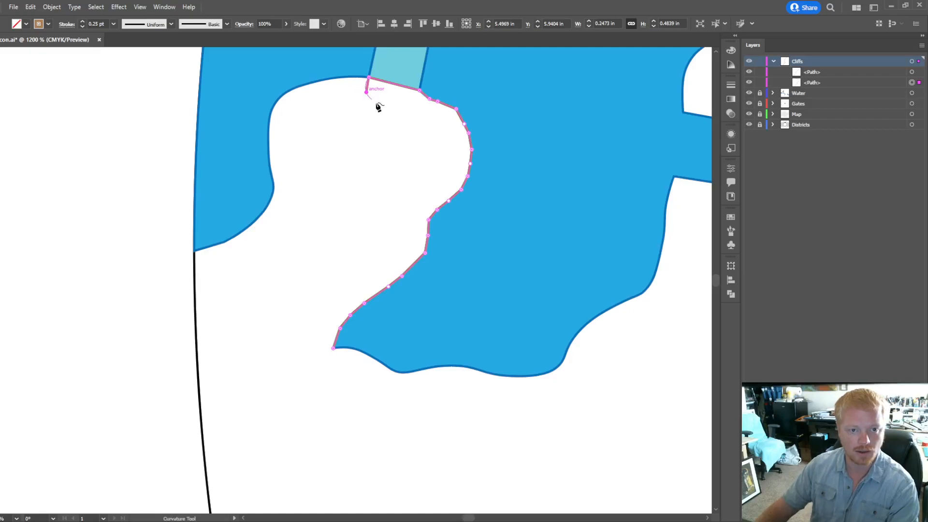
# Step: Curve the cliff line's new edge south and then southwest across the land, roughly parallel to the lake's western shore
pyautogui.click(374, 111)
pyautogui.click(391, 128)
pyautogui.click(393, 149)
pyautogui.click(392, 176)
pyautogui.click(369, 190)
pyautogui.click(351, 192)
pyautogui.click(341, 198)
pyautogui.click(332, 206)
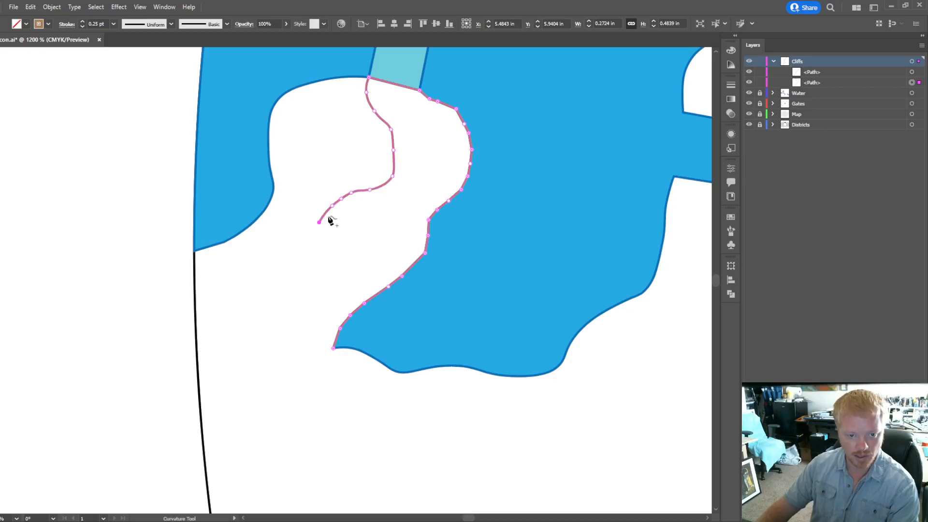
# Step: Reshape the new edge's lower bends and continue it southwest to a point level with the lake's southwestern tip
pyautogui.moveTo(357, 207); pyautogui.dragTo(319, 236)
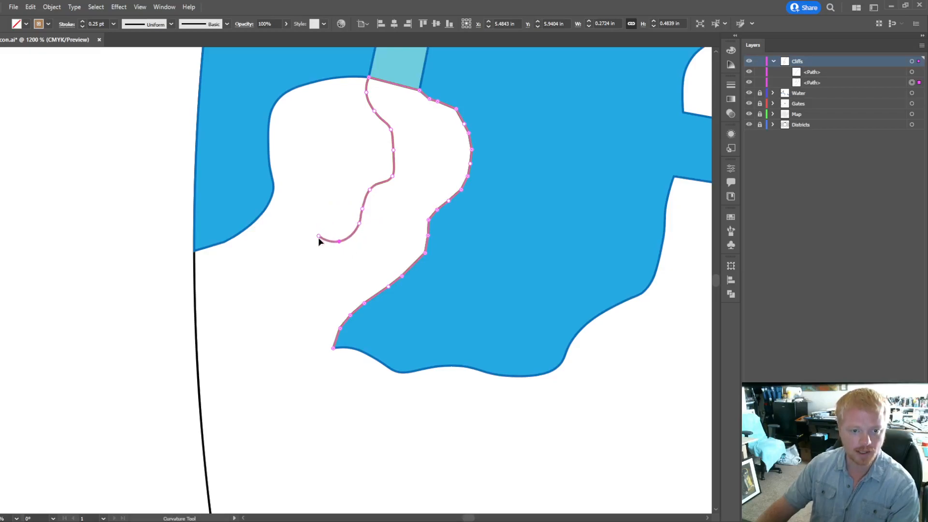
pyautogui.click(318, 255)
pyautogui.click(293, 300)
pyautogui.scroll(-3, 290, 311)
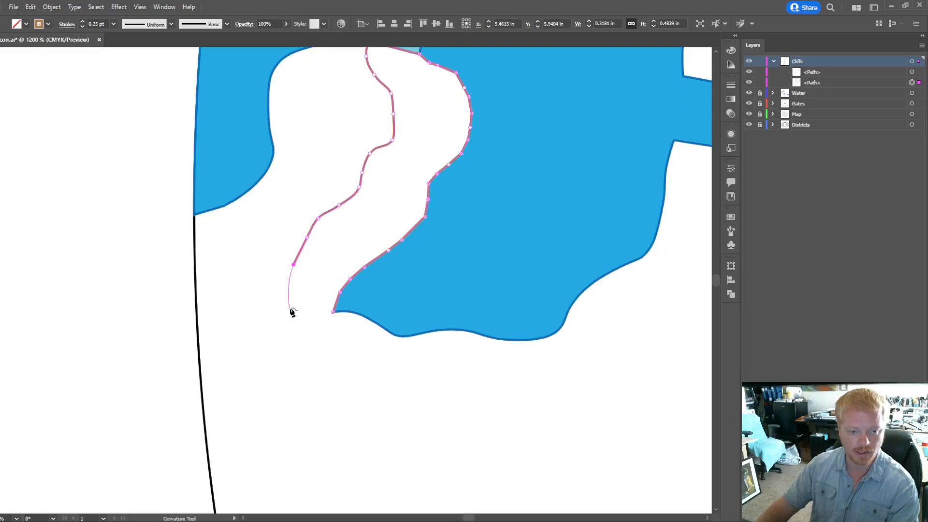
pyautogui.scroll(-2, 296, 308)
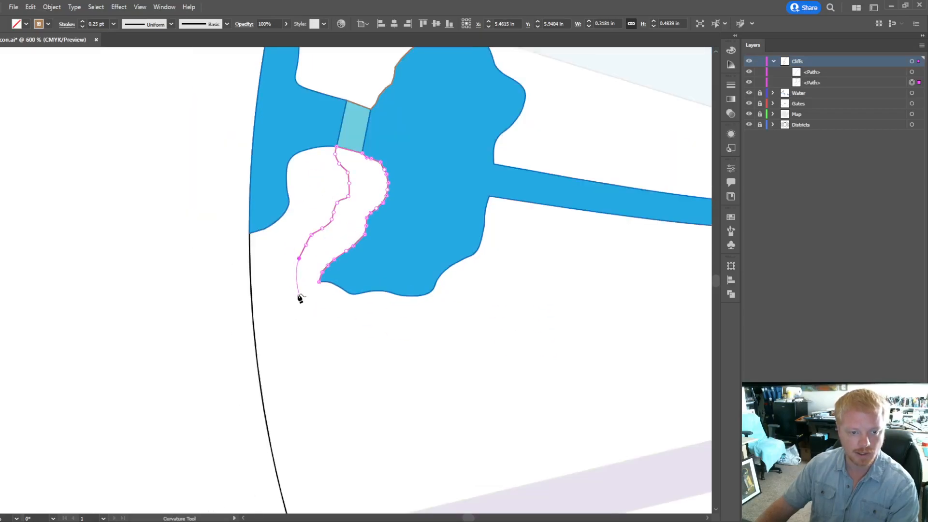
pyautogui.click(294, 282)
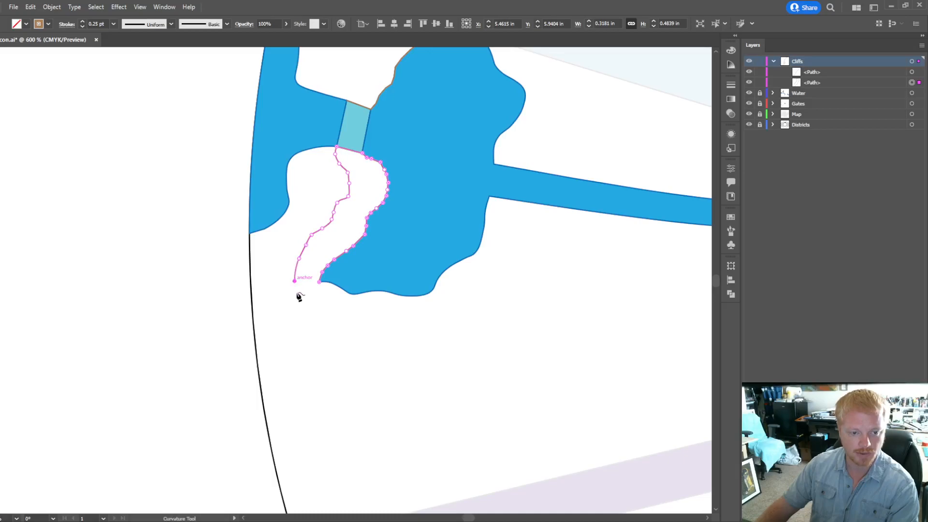
# Step: Continue the cliff edge in a gentle curve southeast below the lake, bending south at its end
pyautogui.click(298, 304)
pyautogui.click(304, 328)
pyautogui.click(314, 343)
pyautogui.click(327, 362)
pyautogui.click(338, 371)
pyautogui.click(352, 387)
pyautogui.click(365, 394)
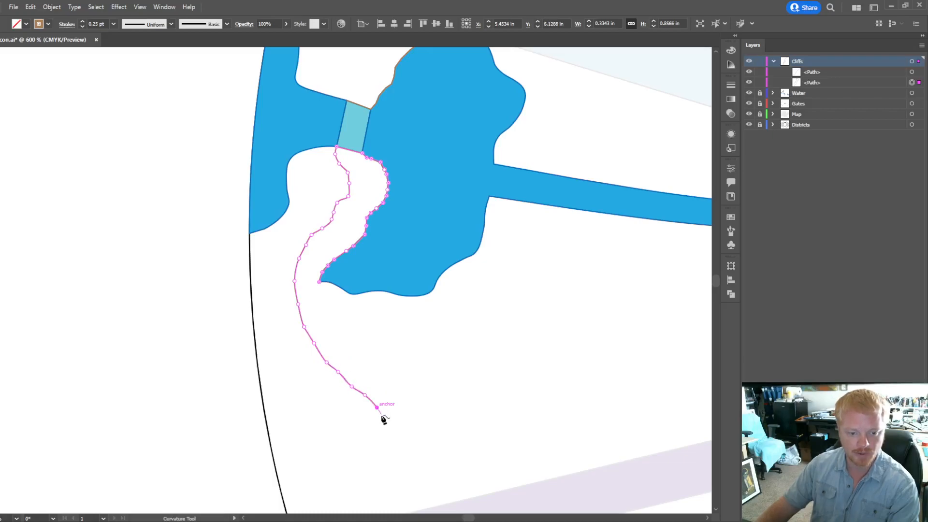
pyautogui.click(385, 447)
# Step: Curve the cliff edge back southwest so it meets the large black circle just above the purple band
pyautogui.scroll(-3, 387, 440)
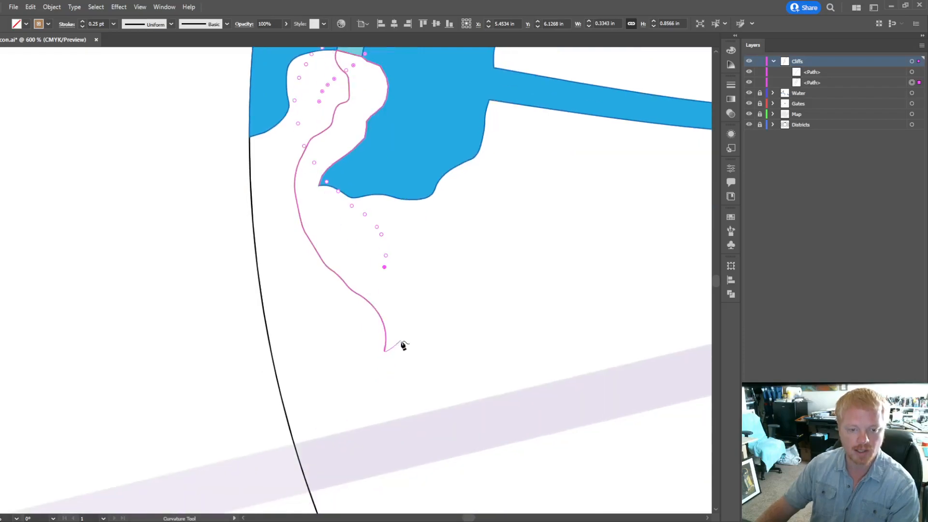
pyautogui.scroll(-2, 404, 345)
pyautogui.click(366, 316)
pyautogui.click(346, 323)
pyautogui.click(312, 345)
pyautogui.click(292, 350)
pyautogui.click(289, 352)
pyautogui.click(286, 353)
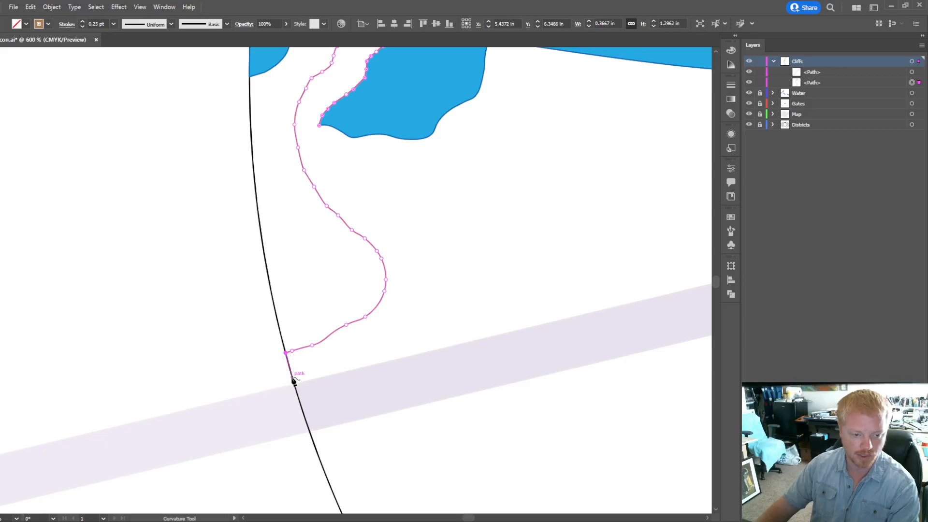
# Step: Run the cliff line along the black circle to just above the purple band, adding a middle point that follows the arc
pyautogui.scroll(1, 292, 375)
pyautogui.scroll(1, 288, 392)
pyautogui.scroll(3, 302, 396)
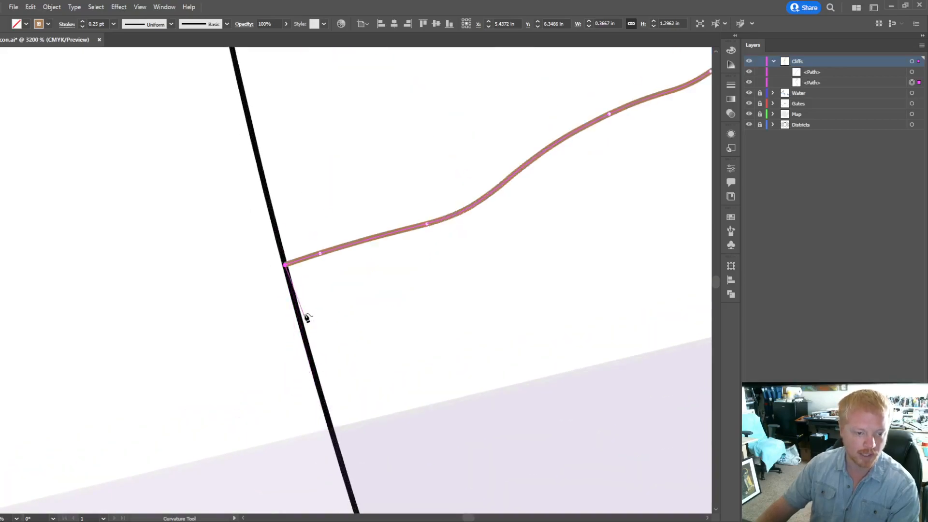
pyautogui.click(279, 303)
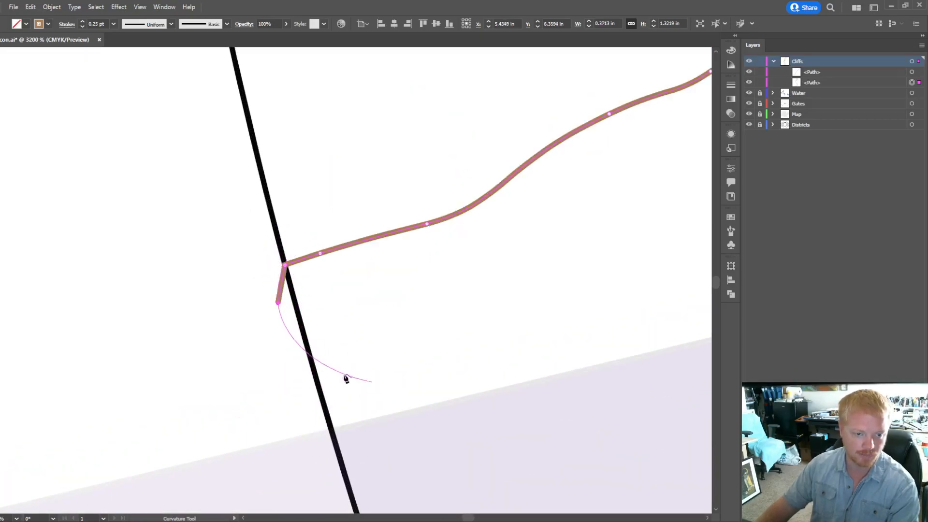
pyautogui.moveTo(279, 304); pyautogui.dragTo(327, 417)
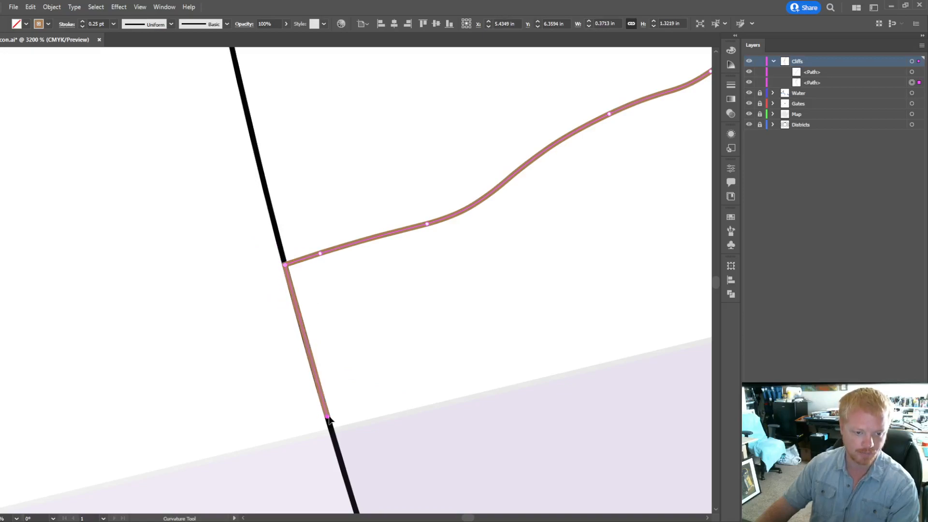
pyautogui.scroll(-5, 355, 403)
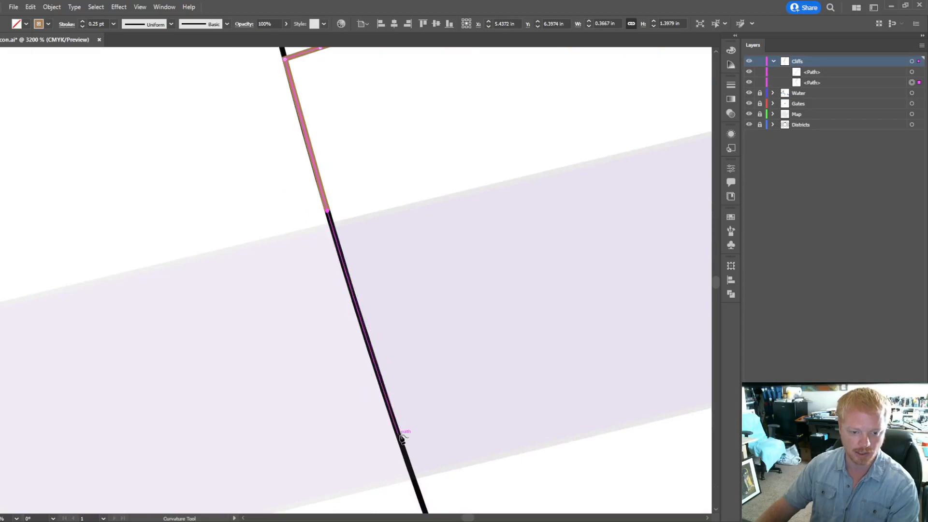
pyautogui.scroll(4, 375, 215)
pyautogui.click(306, 285)
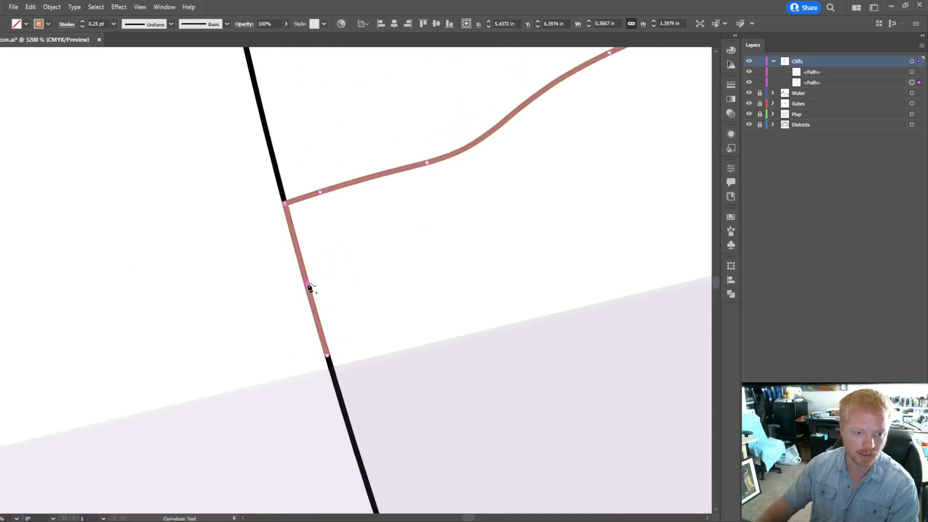
pyautogui.click(328, 355)
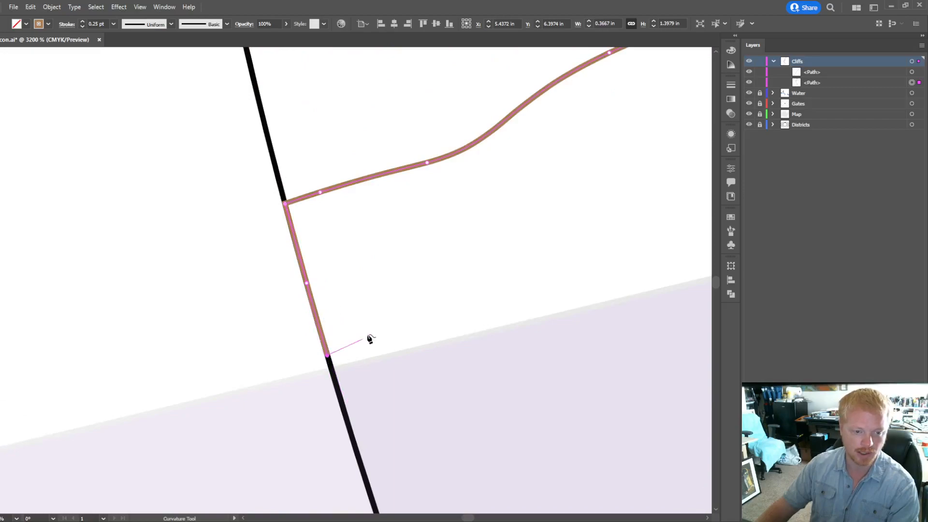
# Step: Start the cliff's eastern edge from the black circle, curving northeast above the purple band alongside the first edge
pyautogui.click(417, 326)
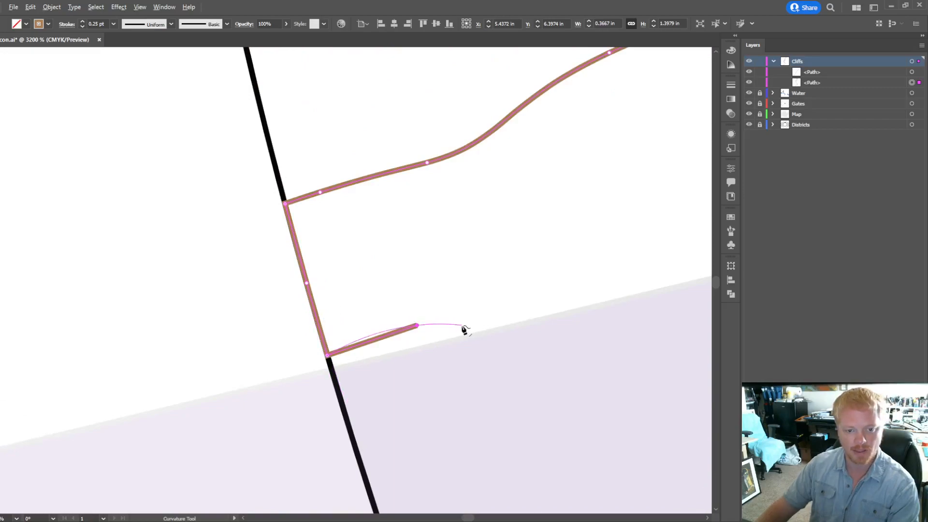
pyautogui.scroll(-4, 462, 325)
pyautogui.scroll(-2, 521, 313)
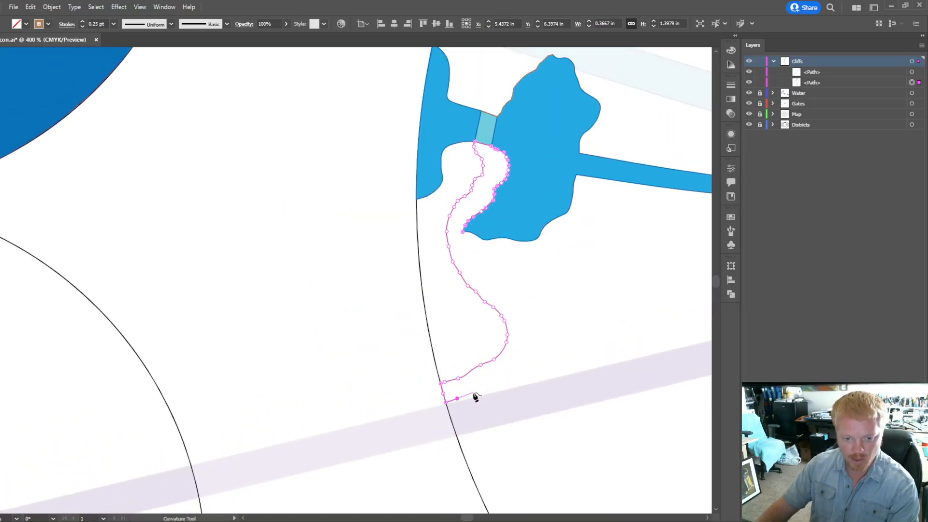
pyautogui.click(483, 383)
pyautogui.click(494, 374)
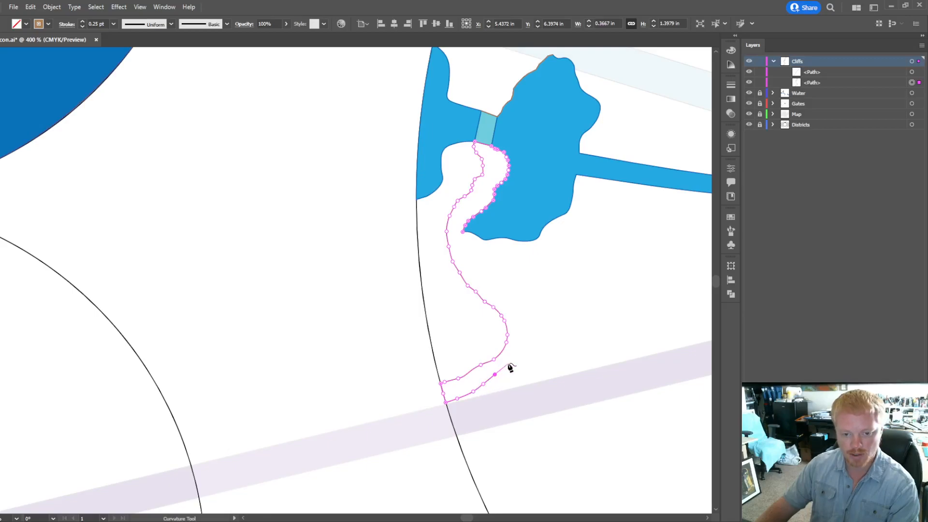
pyautogui.click(506, 364)
# Step: Continue the eastern edge north parallel to the western one and close the cliff outline at the lake's southwestern tip
pyautogui.click(514, 341)
pyautogui.click(513, 329)
pyautogui.click(511, 317)
pyautogui.click(509, 304)
pyautogui.click(508, 296)
pyautogui.click(499, 285)
pyautogui.click(486, 273)
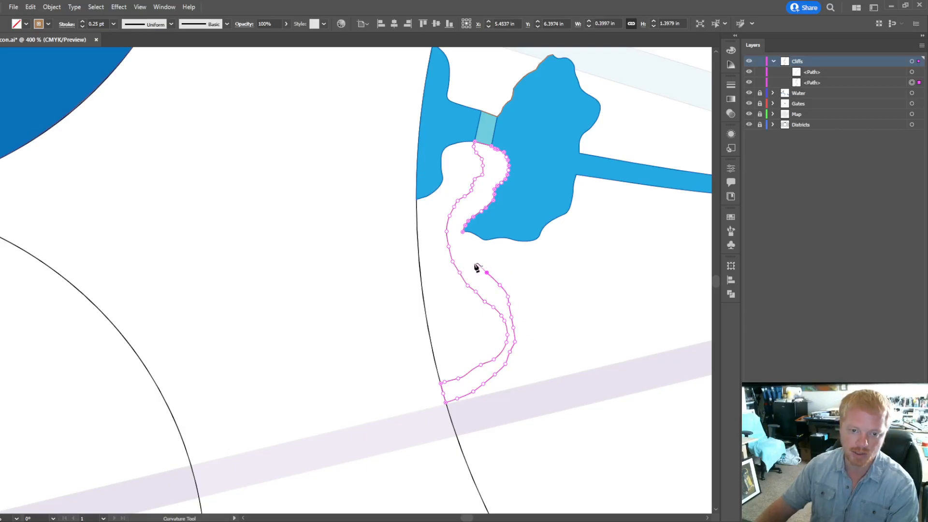
pyautogui.click(474, 264)
pyautogui.click(466, 254)
pyautogui.click(461, 242)
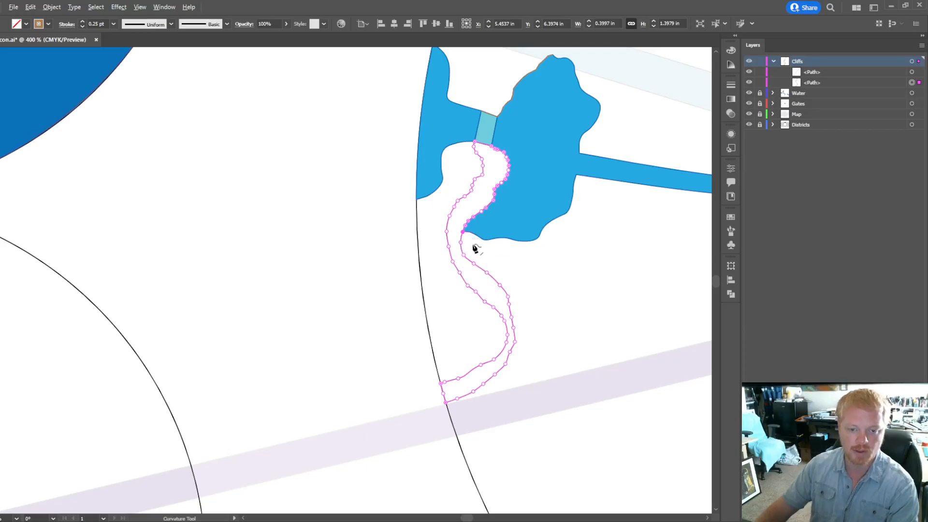
# Step: Refine the eastern edge's curve with an extra anchor point just below the lake's southwestern tip, and clear the selection
pyautogui.keyDown('alt'); pyautogui.scroll(5, 481, 253); pyautogui.keyUp('alt')
pyautogui.keyDown('alt'); pyautogui.scroll(-6, 469, 233); pyautogui.keyUp('alt')
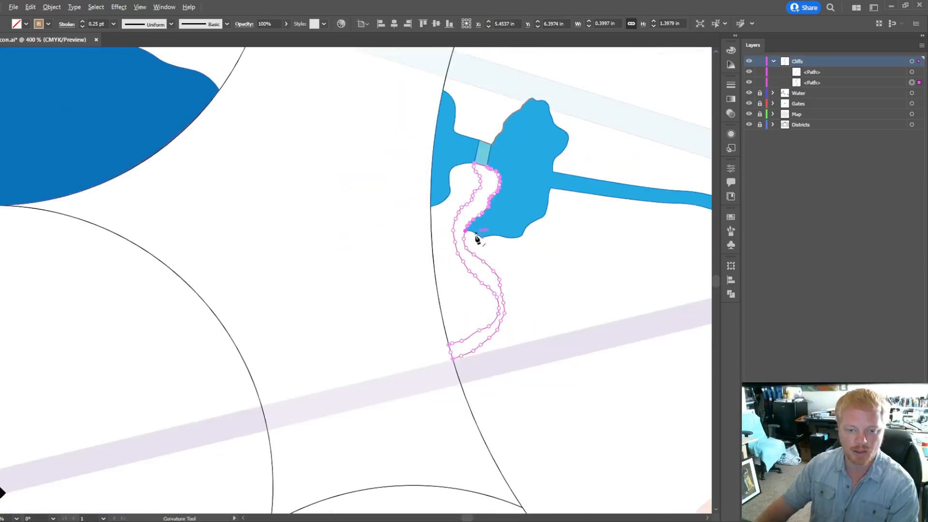
pyautogui.keyDown('alt'); pyautogui.scroll(4, 488, 261); pyautogui.keyUp('alt')
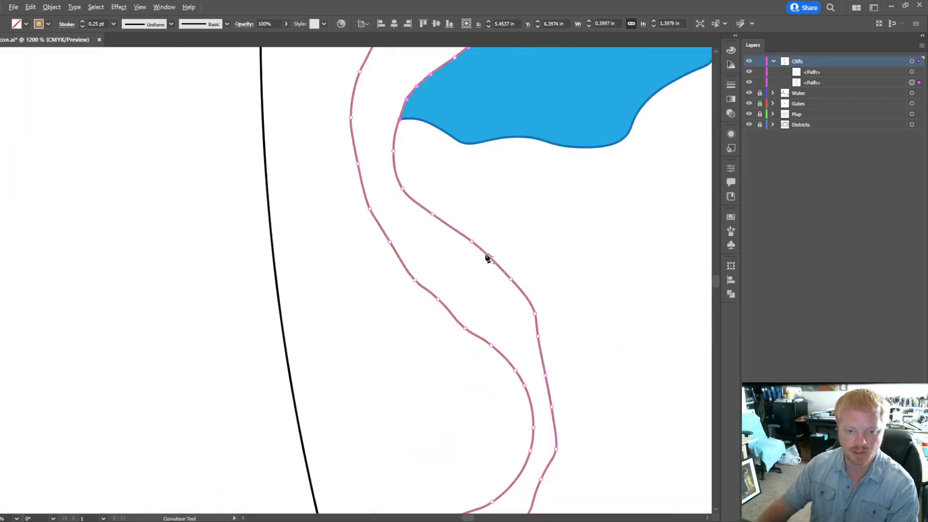
pyautogui.click(393, 151)
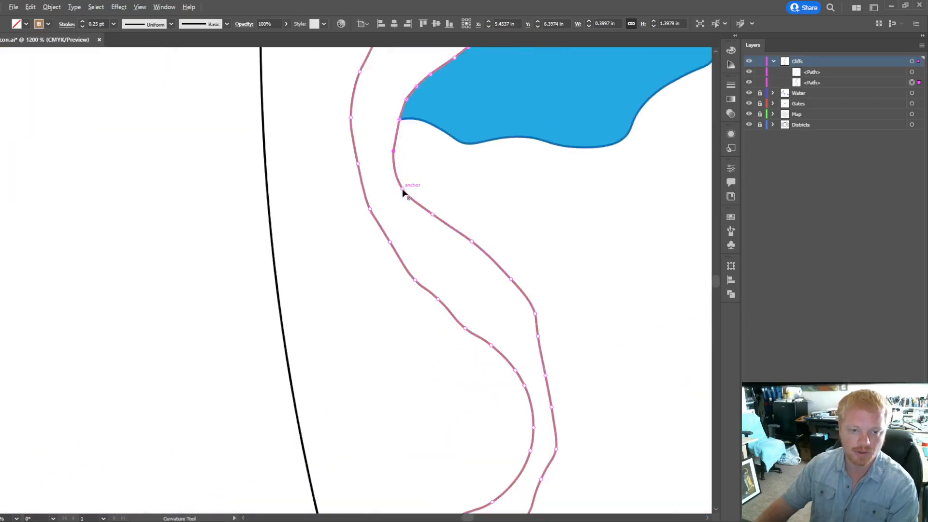
pyautogui.moveTo(402, 172); pyautogui.dragTo(395, 174)
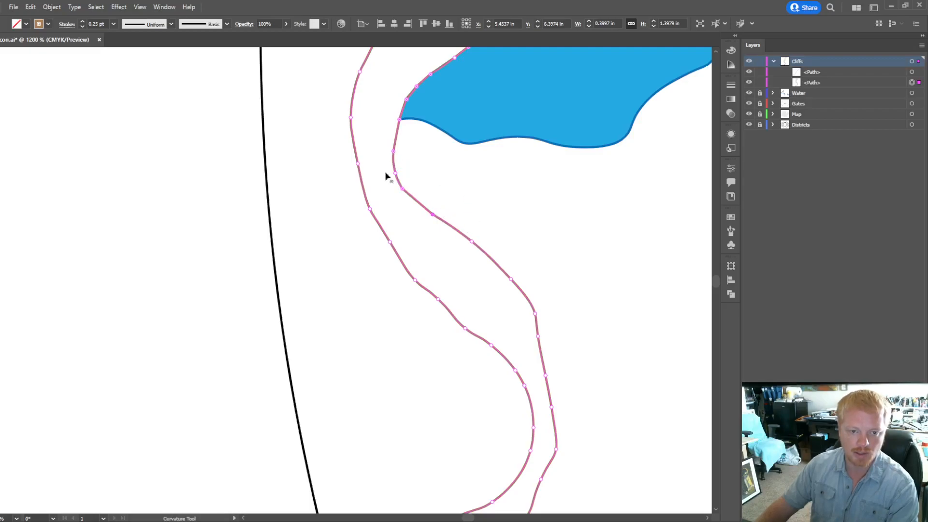
pyautogui.press('v')
pyautogui.click(563, 237)
# Step: Fill the closed southern cliff outline with light brown and clear the selection
pyautogui.scroll(-1, 522, 207)
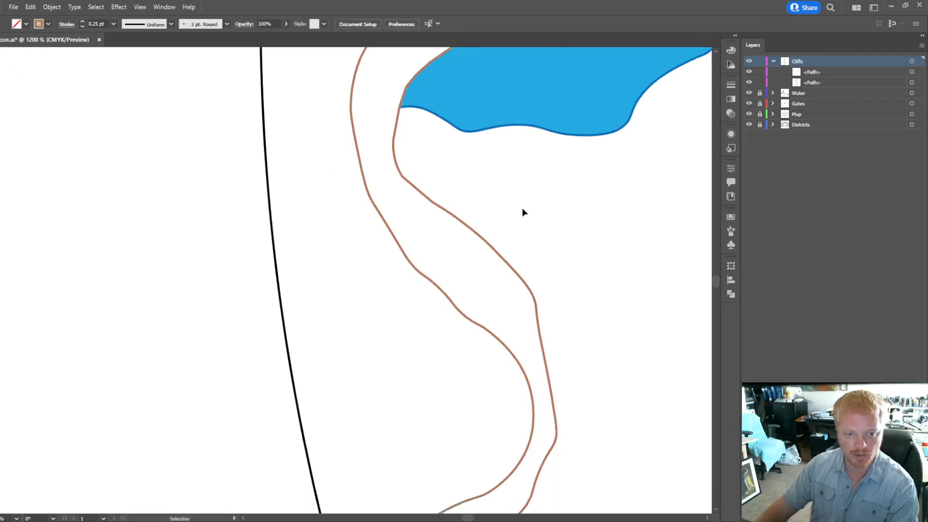
pyautogui.scroll(1, 498, 286)
pyautogui.scroll(-6, 502, 256)
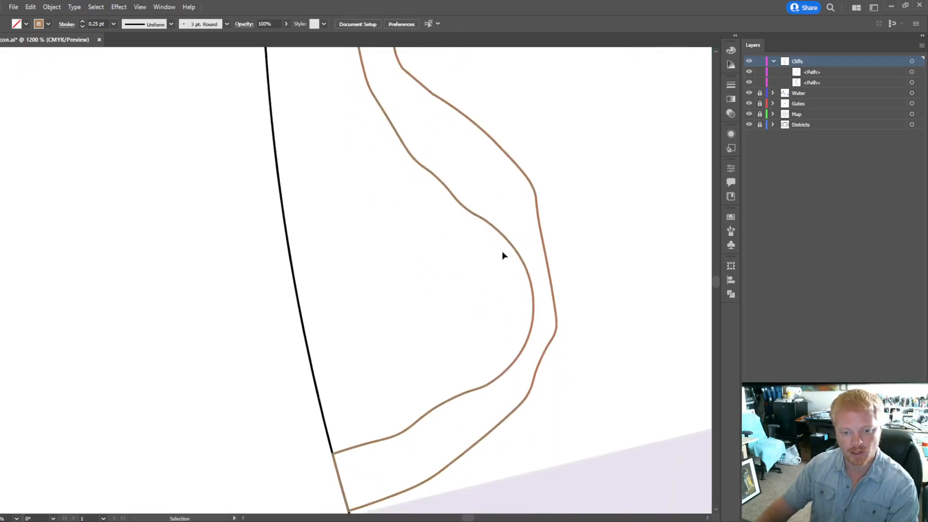
pyautogui.scroll(7, 501, 250)
pyautogui.scroll(5, 501, 246)
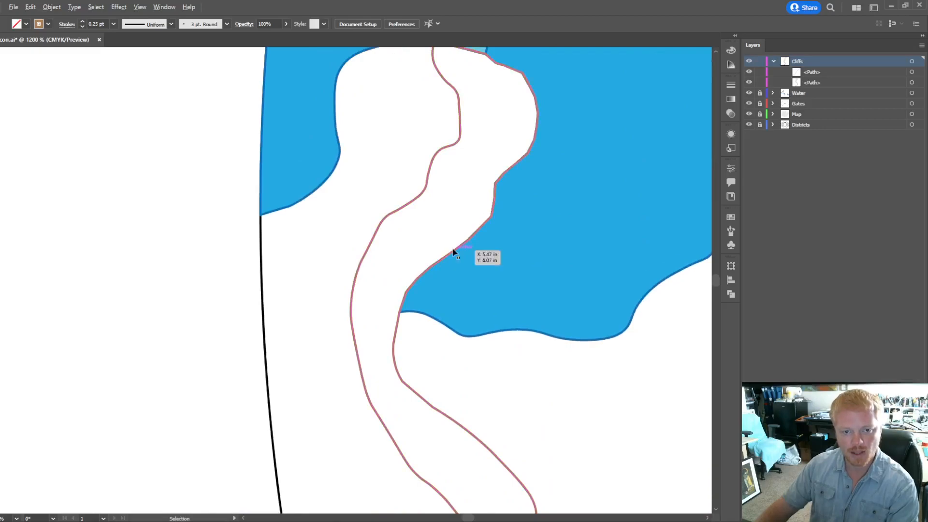
pyautogui.scroll(-3, 454, 252)
pyautogui.click(426, 235)
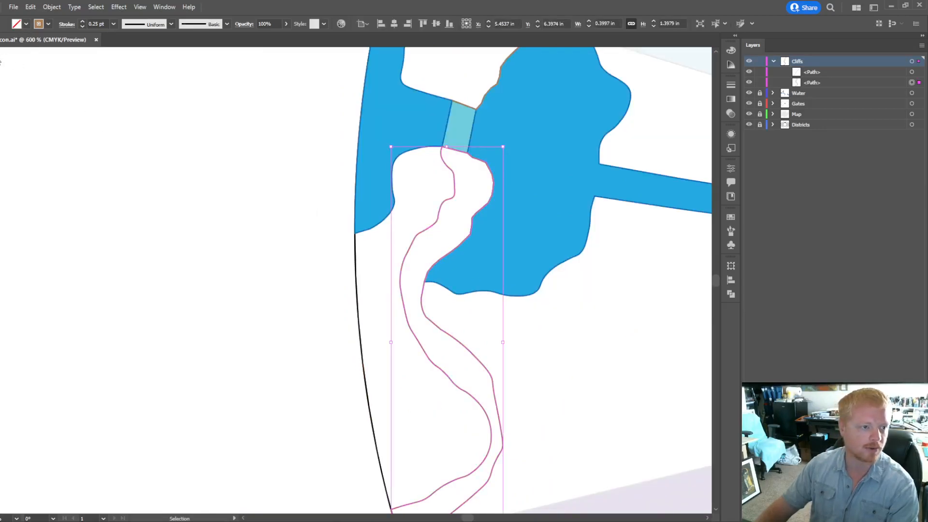
pyautogui.click(579, 319)
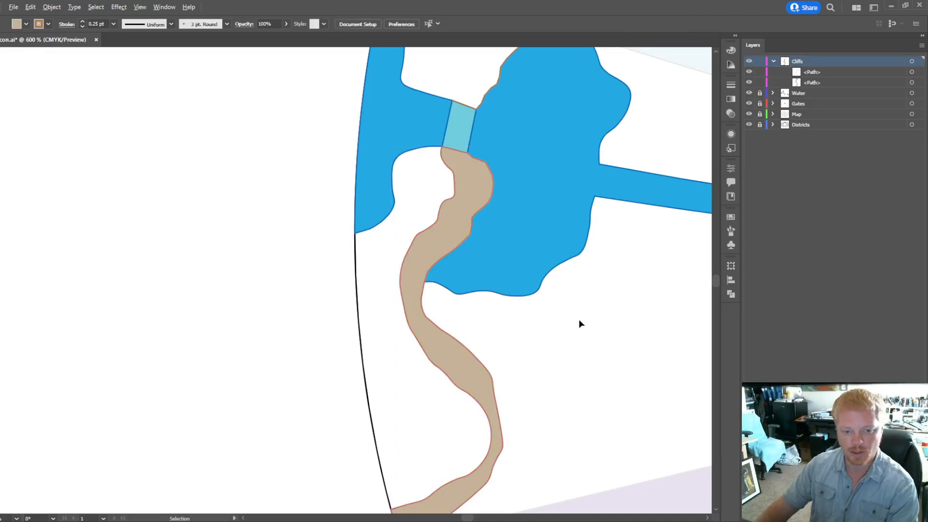
# Step: Extend the northern cliff line with the Curvature tool from the light-blue crossing's northwest corner, curving northeast parallel to the lake's northwestern shore
pyautogui.scroll(-2, 578, 319)
pyautogui.hscroll(3, 556, 319)
pyautogui.scroll(3, 334, 266)
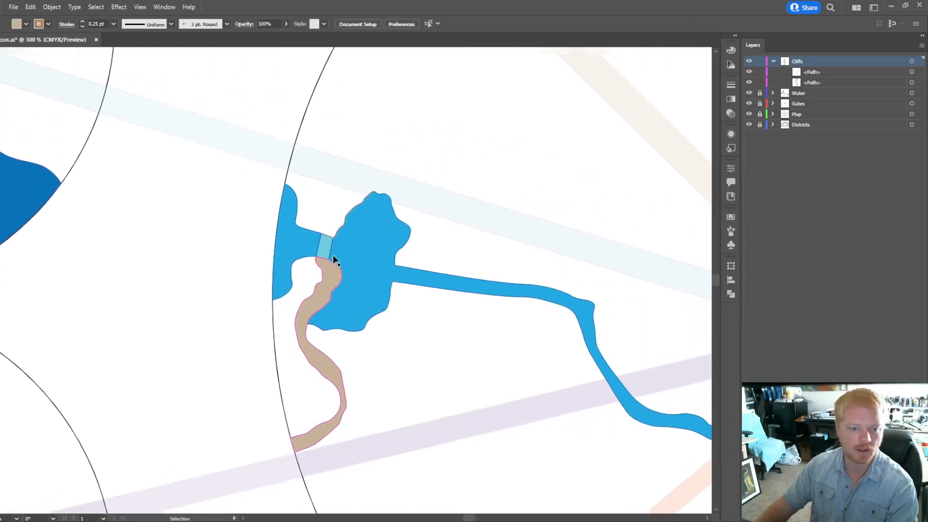
pyautogui.click(337, 341)
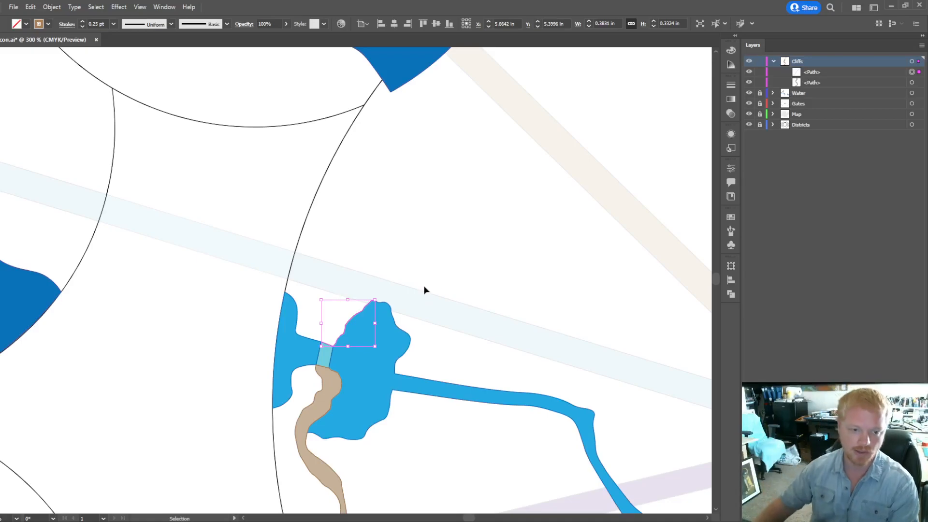
pyautogui.scroll(-5, 402, 341)
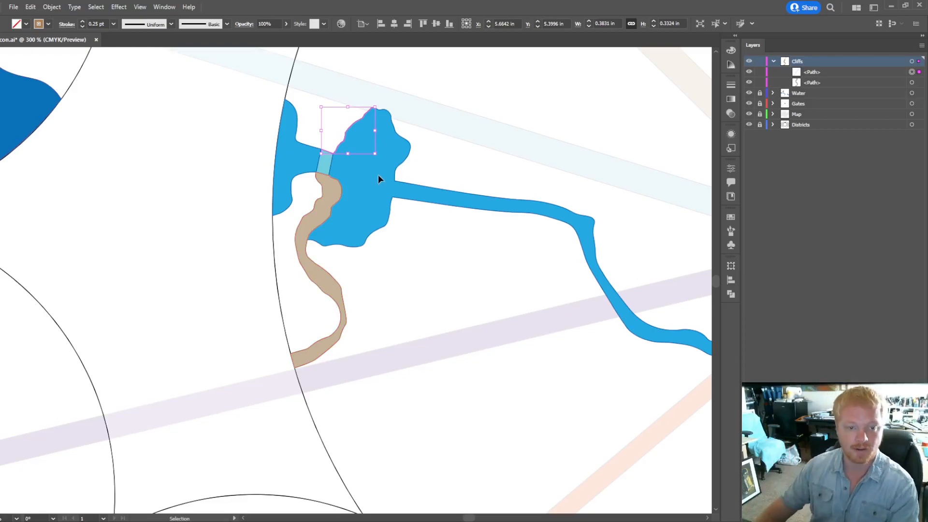
pyautogui.scroll(6, 387, 228)
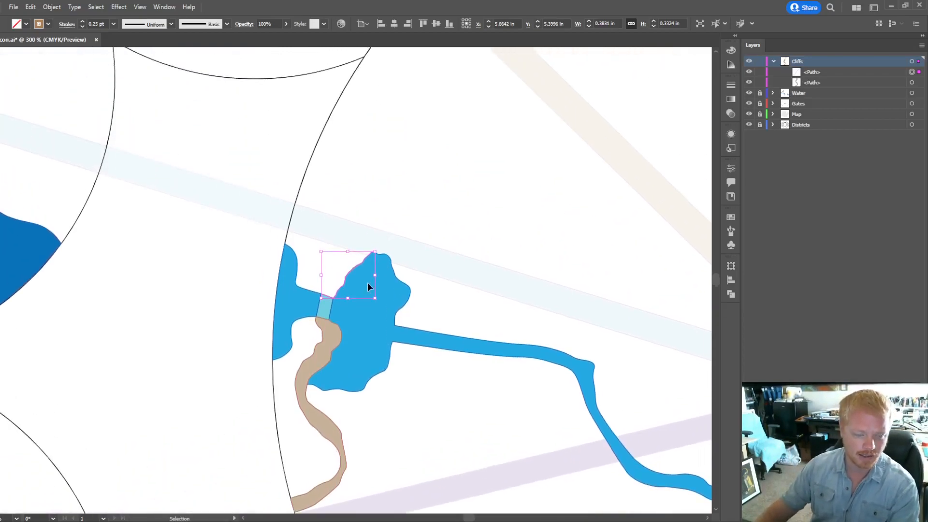
pyautogui.scroll(2, 364, 253)
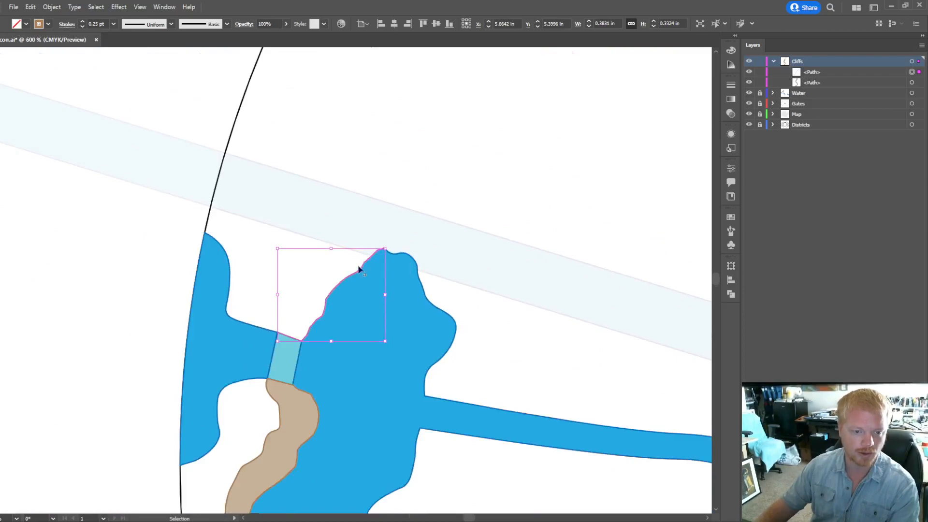
pyautogui.hotkey('shift', '`')
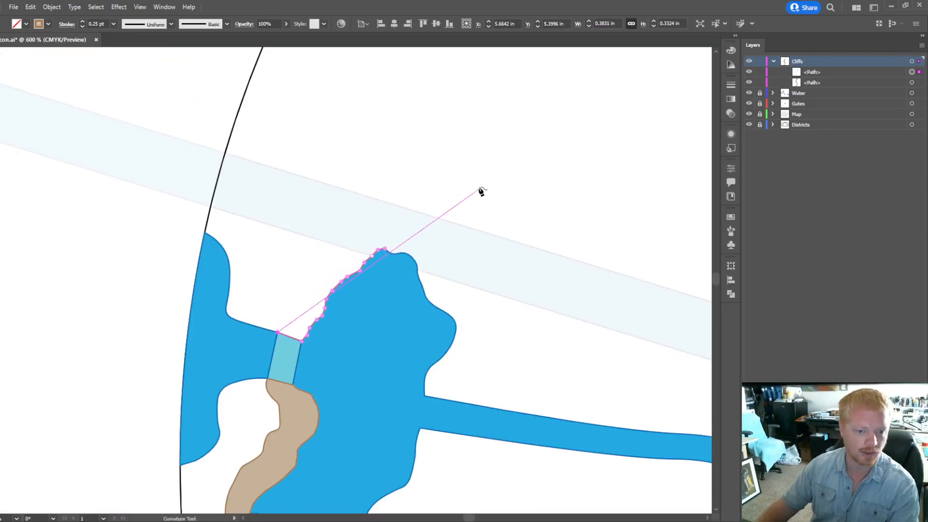
pyautogui.click(285, 320)
pyautogui.click(306, 296)
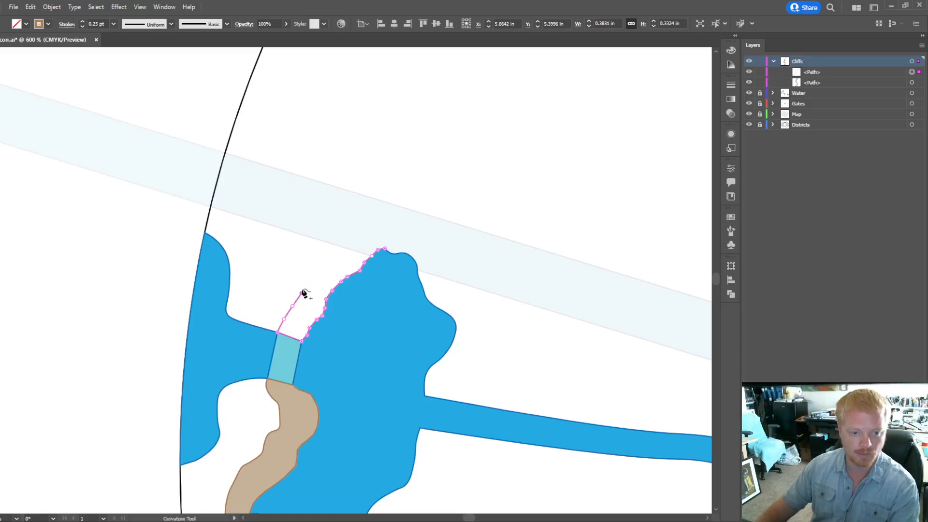
pyautogui.click(303, 285)
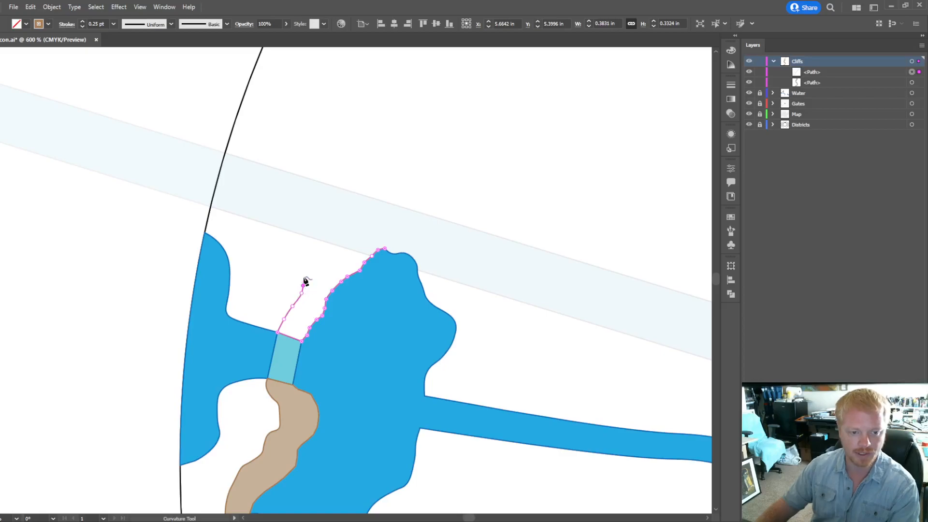
pyautogui.click(314, 268)
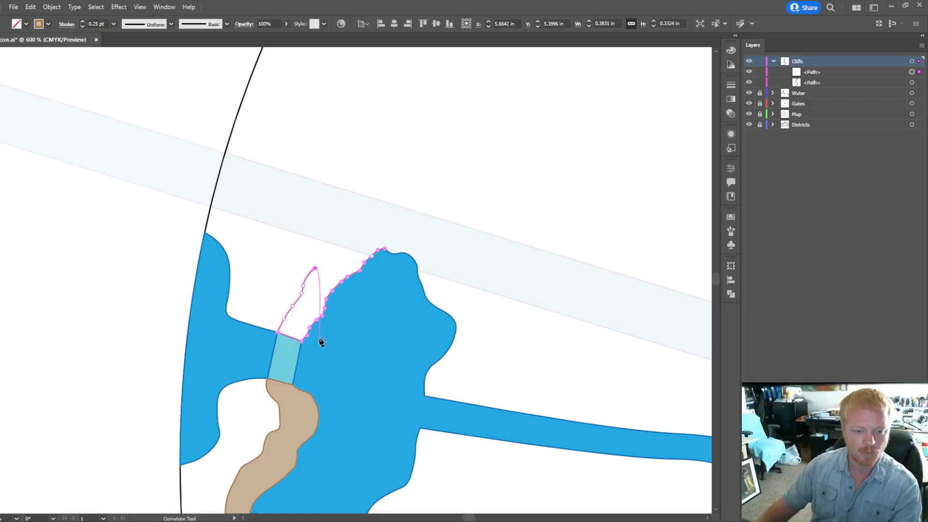
pyautogui.click(331, 257)
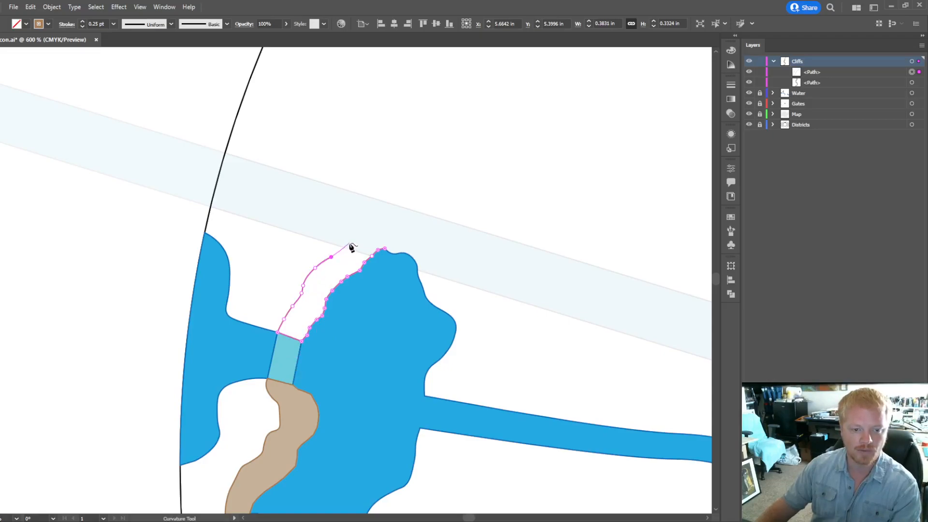
# Step: Continue the cliff edge northeast across the pale blue band, passing above the lake's northern tip and turning north
pyautogui.click(363, 227)
pyautogui.click(388, 219)
pyautogui.click(422, 213)
pyautogui.click(449, 209)
pyautogui.click(463, 193)
pyautogui.click(467, 179)
# Step: Curve the inner cliff edge north and then northwest in a wide bulge until it meets the large black circle
pyautogui.scroll(2, 477, 186)
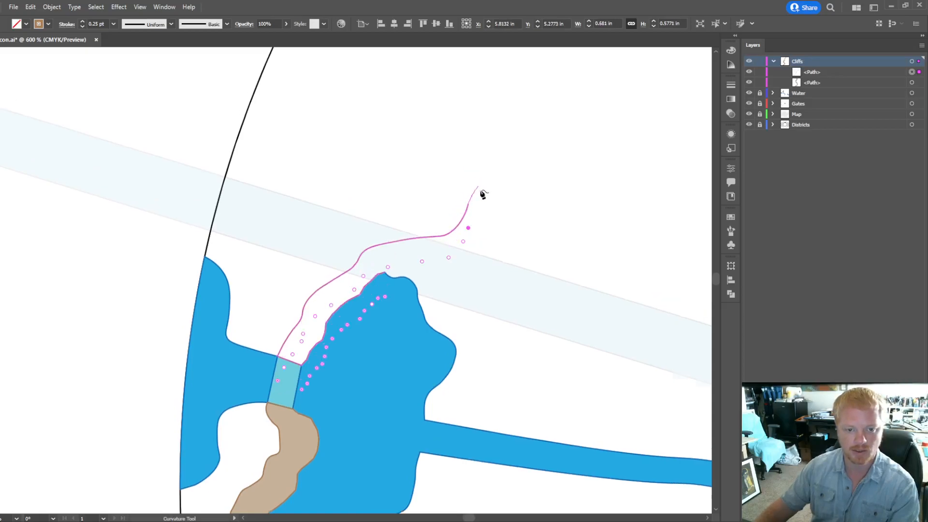
pyautogui.scroll(3, 477, 239)
pyautogui.click(473, 270)
pyautogui.click(467, 234)
pyautogui.click(459, 197)
pyautogui.click(445, 172)
pyautogui.click(428, 151)
pyautogui.click(398, 133)
pyautogui.click(360, 118)
pyautogui.click(322, 92)
pyautogui.click(310, 64)
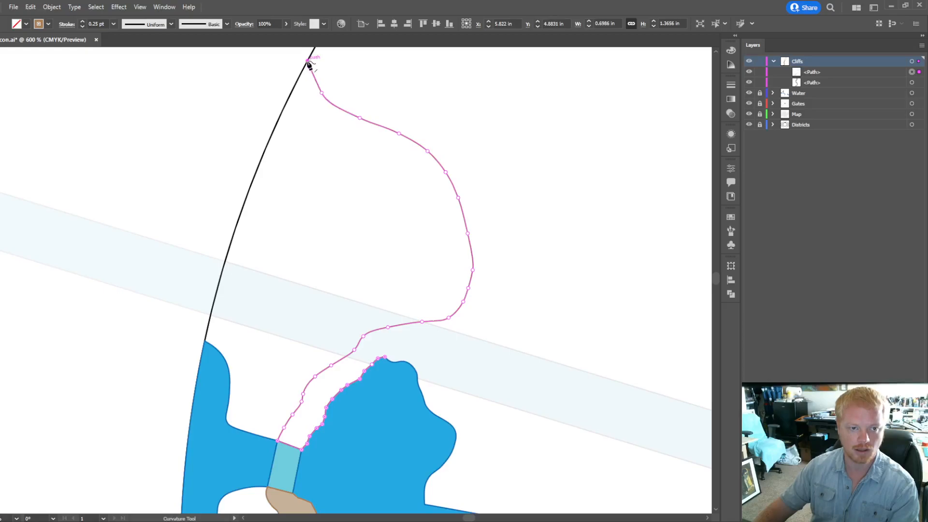
# Step: Run the cliff outline a short way northeast along the black circle and adjust its middle anchor to lie on the circle
pyautogui.scroll(5, 310, 64)
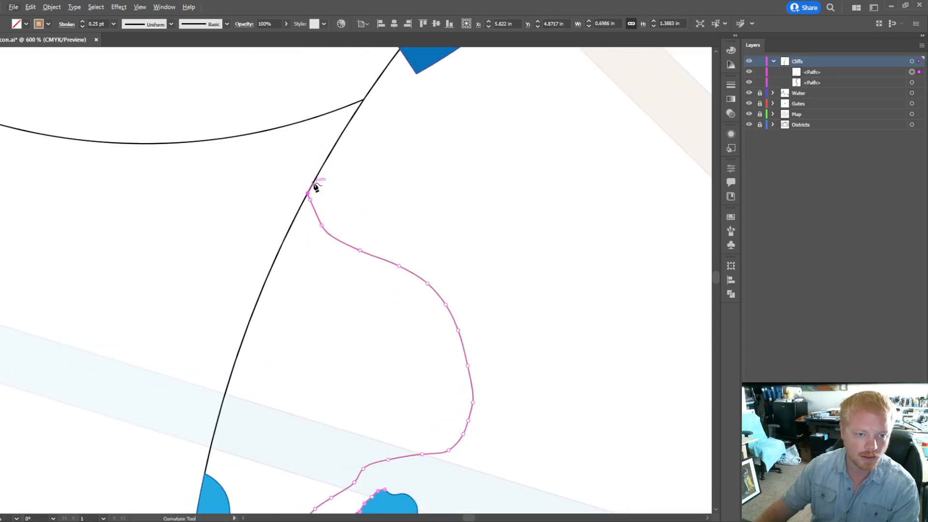
pyautogui.click(322, 170)
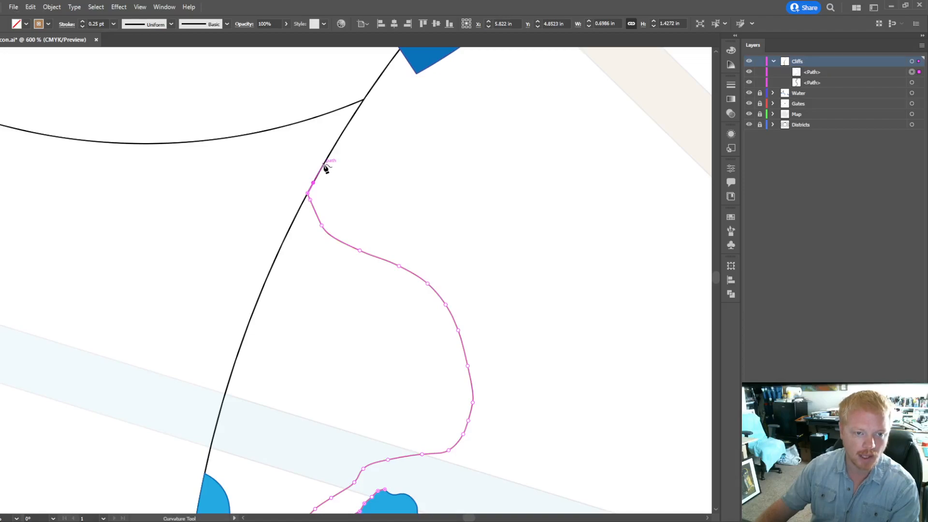
pyautogui.click(324, 165)
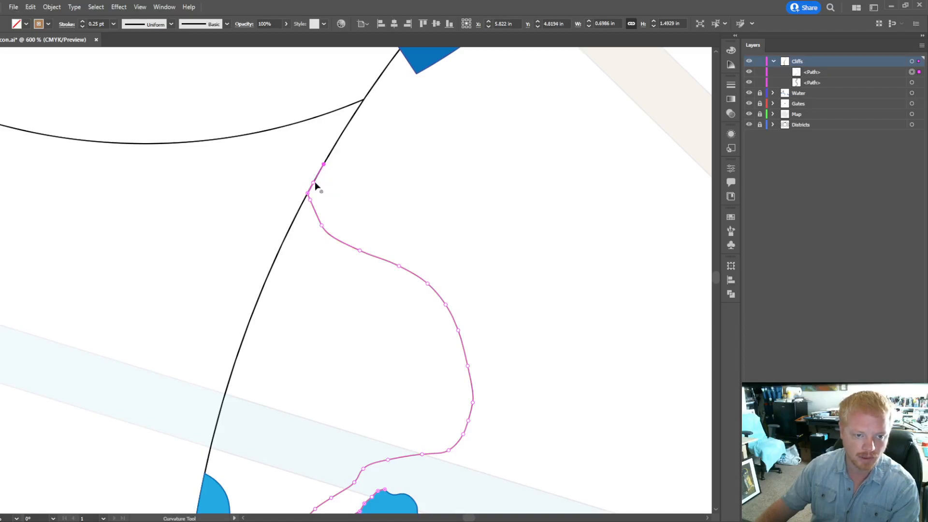
pyautogui.click(315, 179)
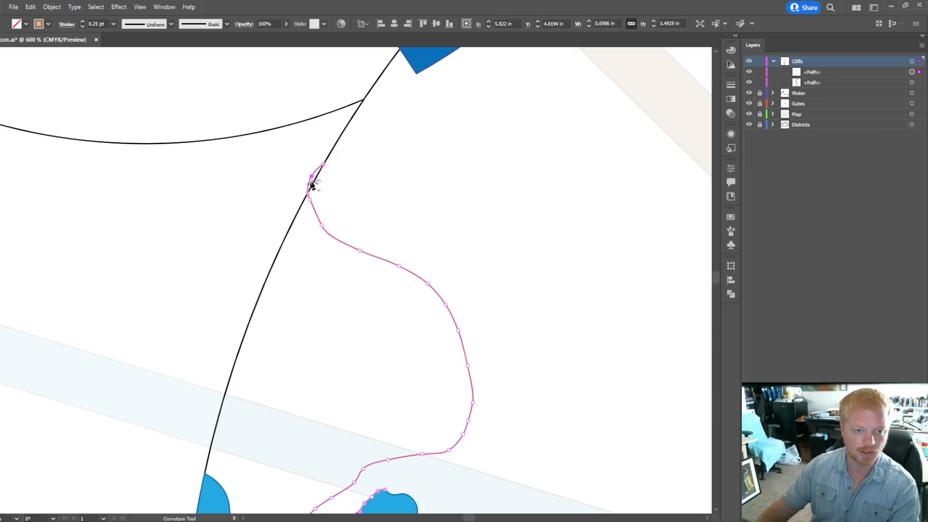
pyautogui.click(315, 177)
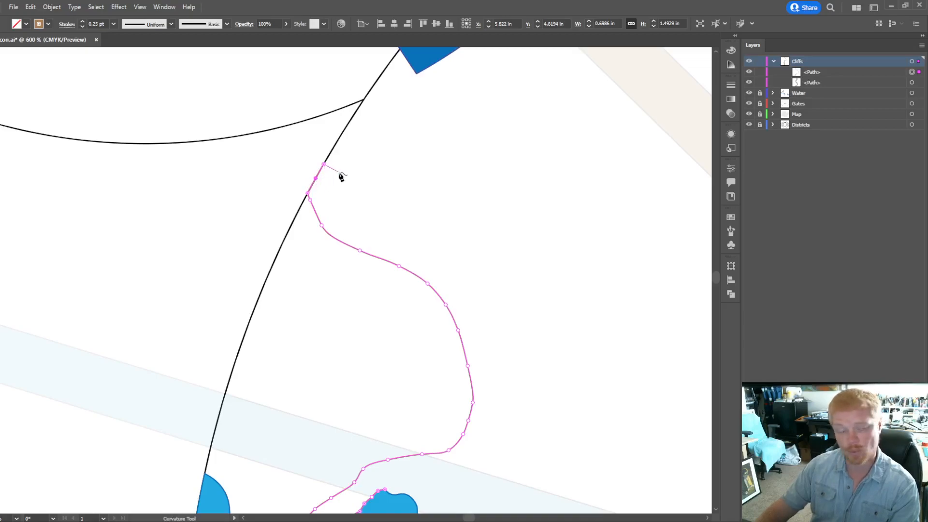
# Step: Draw the outer cliff edge from the black circle southeast and then south, parallel to the inner edge
pyautogui.click(337, 186)
pyautogui.click(347, 205)
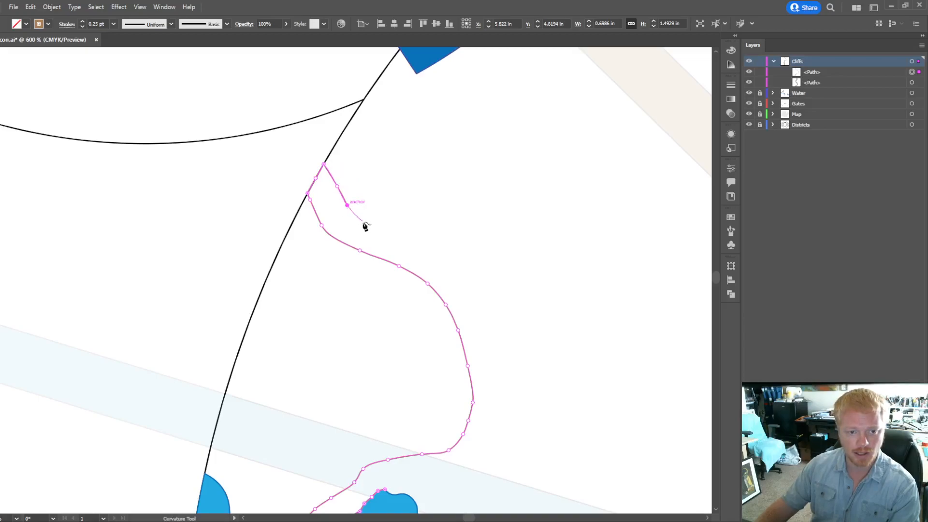
pyautogui.click(376, 223)
pyautogui.click(408, 237)
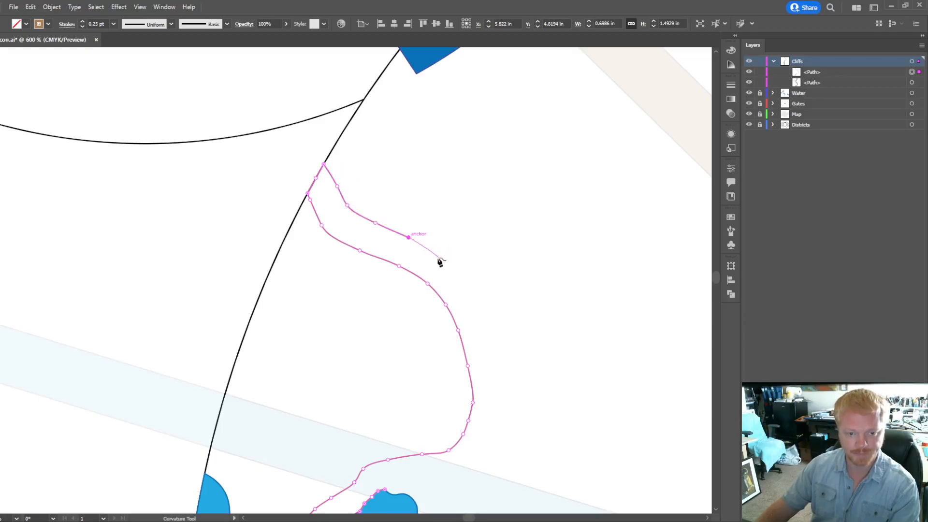
pyautogui.click(446, 264)
pyautogui.click(469, 299)
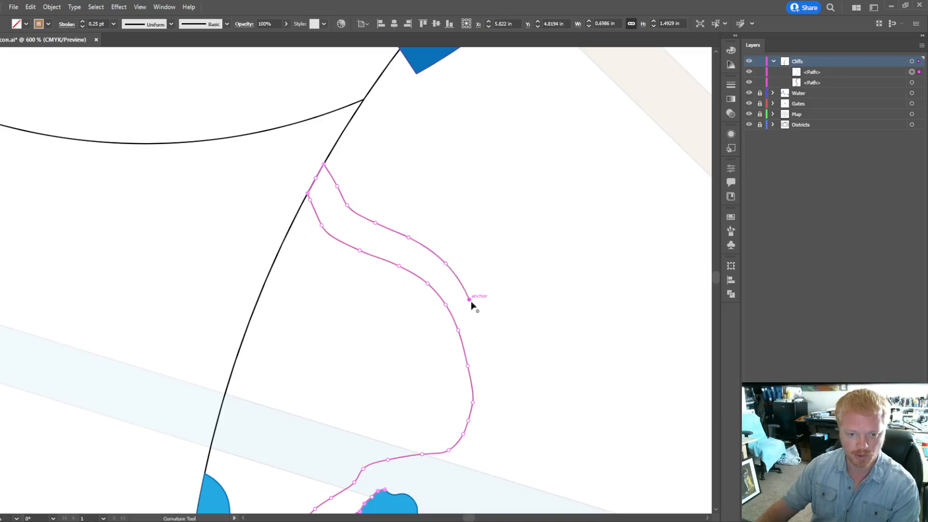
pyautogui.click(487, 326)
pyautogui.click(502, 368)
pyautogui.click(512, 404)
pyautogui.click(510, 430)
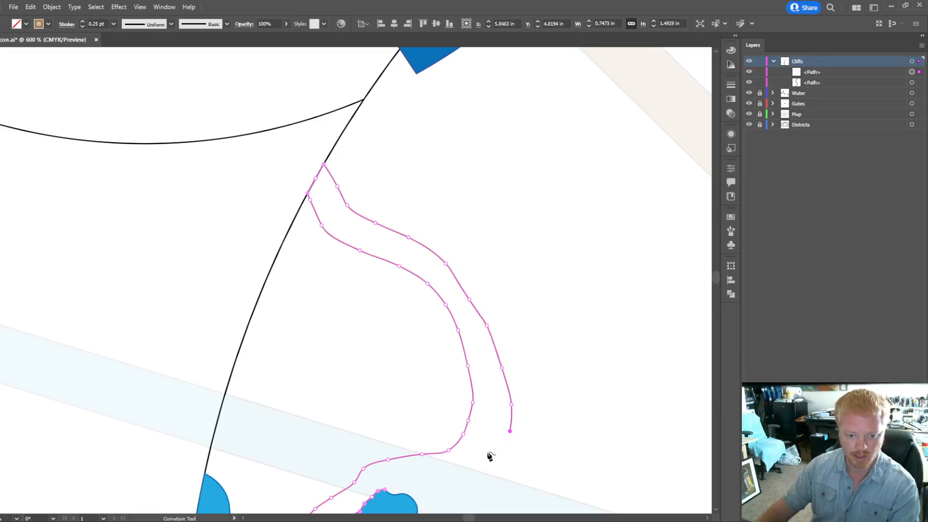
# Step: Curve the outer edge southwest across the pale blue band and close the outline at the lake's northern tip
pyautogui.scroll(-3, 489, 456)
pyautogui.click(491, 340)
pyautogui.click(470, 356)
pyautogui.click(450, 359)
pyautogui.click(425, 361)
pyautogui.click(403, 362)
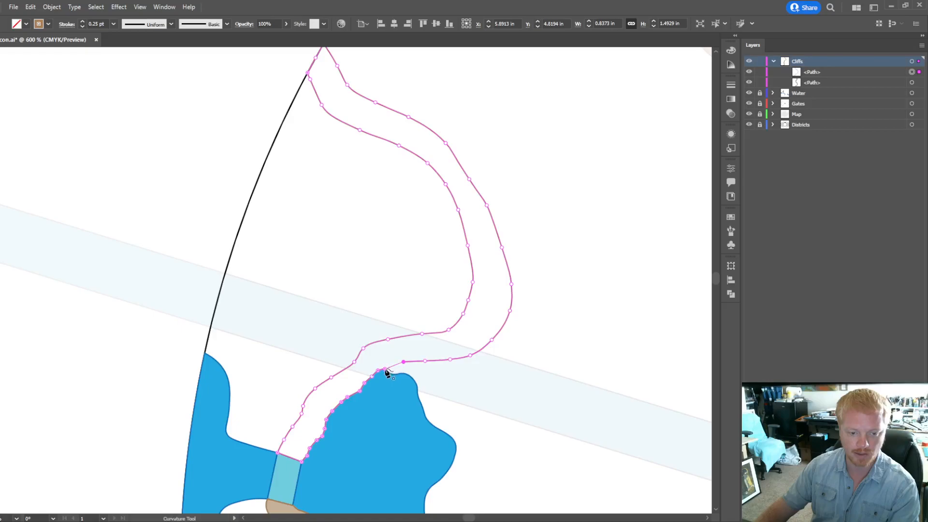
pyautogui.click(386, 369)
# Step: Fill the closed northern cliff outline with light brown and clear the selection
pyautogui.scroll(-1, 383, 356)
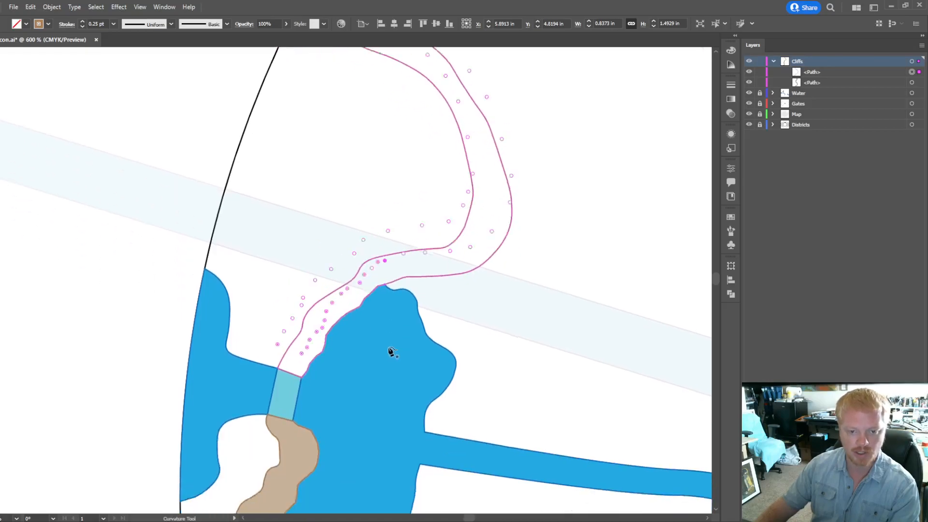
pyautogui.scroll(2, 391, 351)
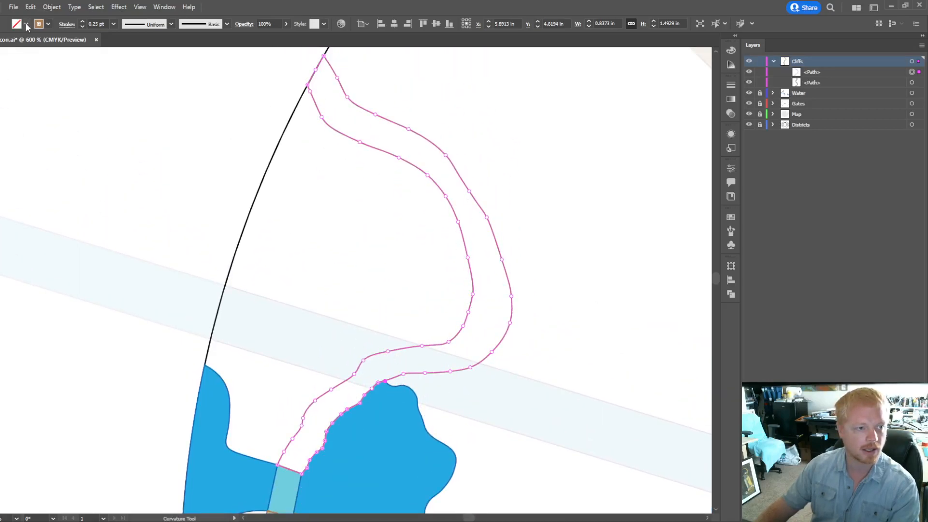
pyautogui.click(0, 60)
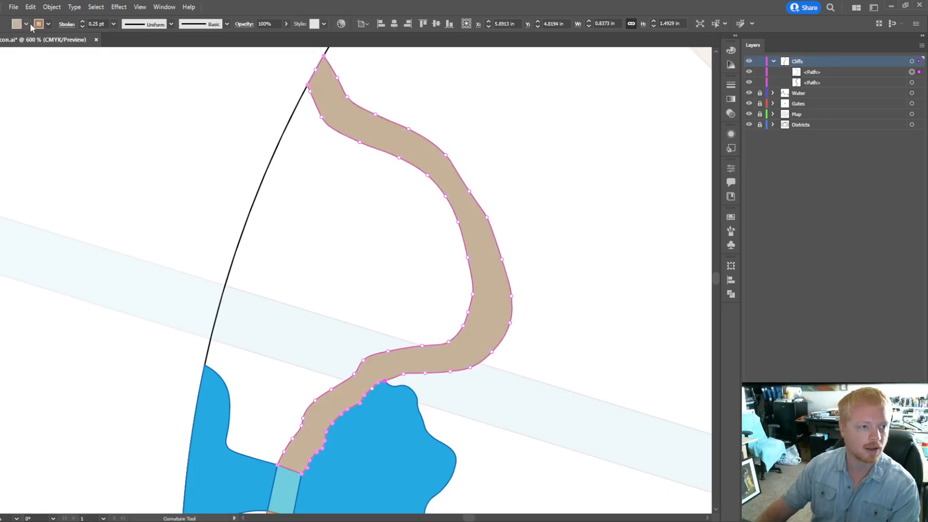
pyautogui.press('v')
pyautogui.click(114, 212)
pyautogui.scroll(-5, 114, 216)
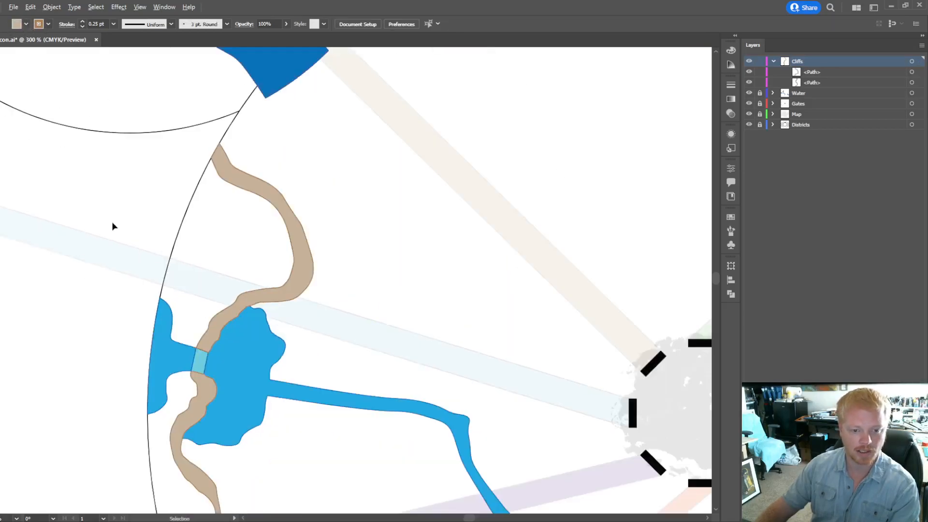
# Step: Start a new cliff edge with the Curvature tool north of the central grey city, running southeast to the green band
pyautogui.scroll(-3, 269, 303)
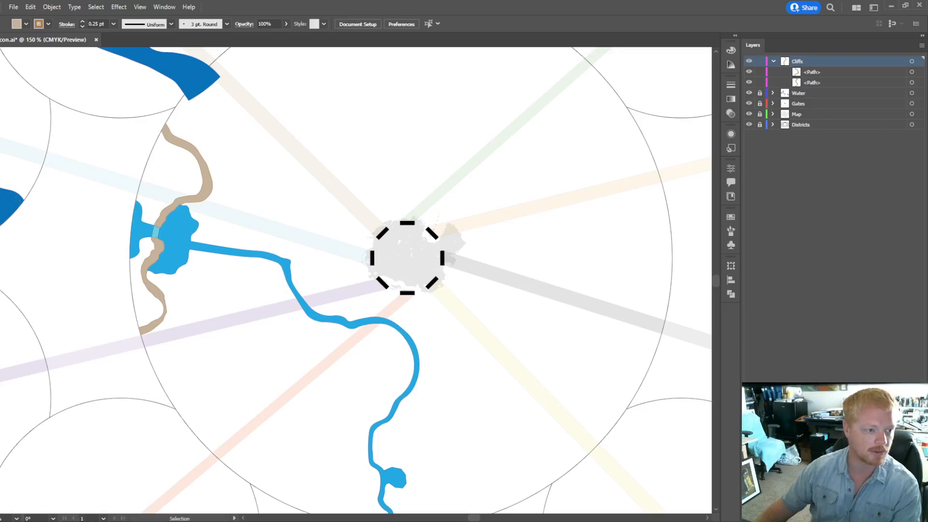
pyautogui.hotkey('shift', '`')
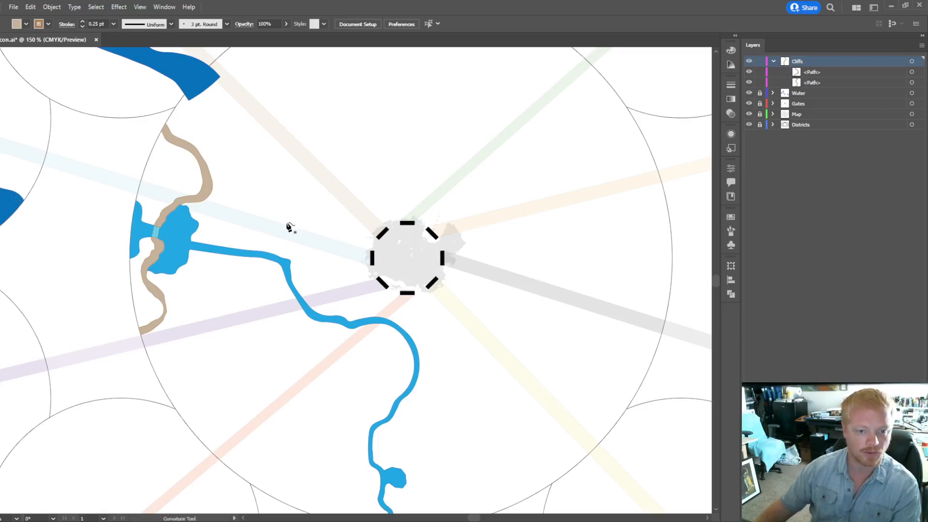
pyautogui.scroll(2, 456, 206)
pyautogui.scroll(1, 454, 208)
pyautogui.scroll(-1, 454, 211)
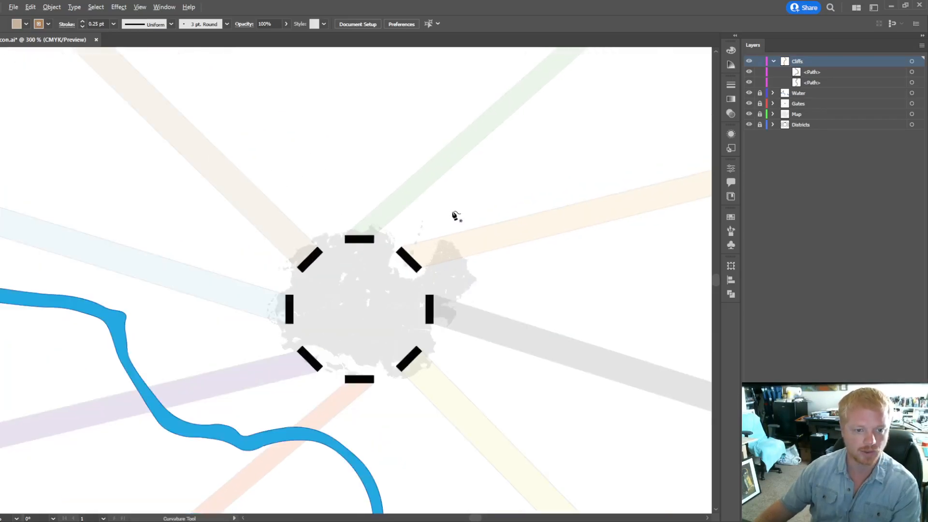
pyautogui.scroll(2, 391, 174)
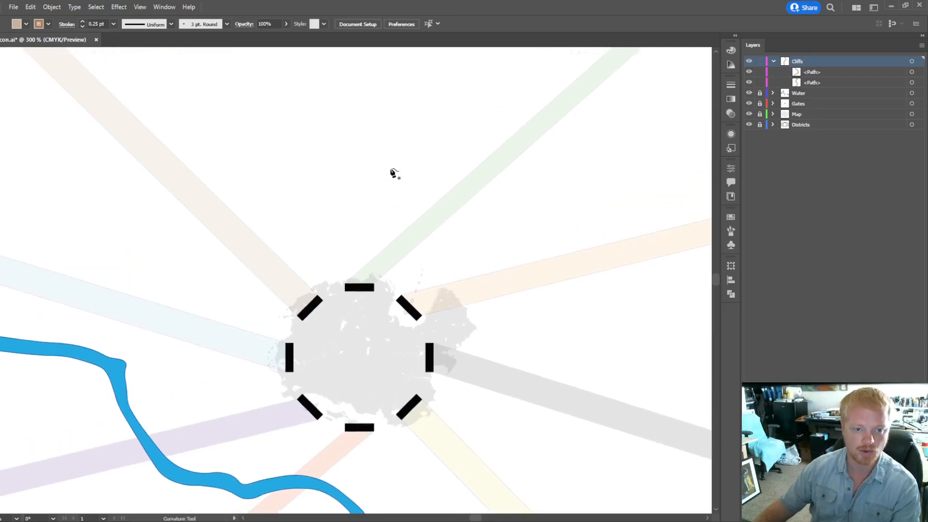
pyautogui.click(351, 186)
pyautogui.click(376, 222)
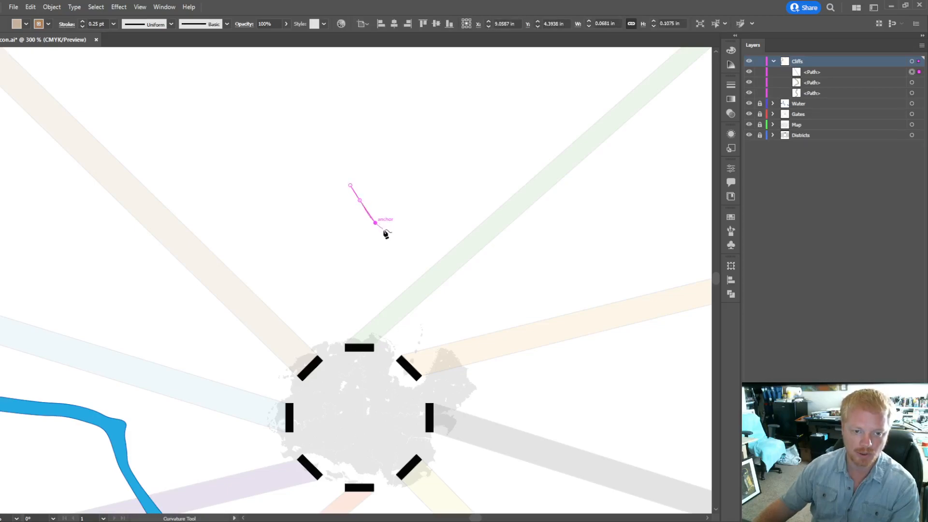
pyautogui.click(389, 236)
pyautogui.click(403, 242)
pyautogui.click(411, 258)
pyautogui.click(421, 274)
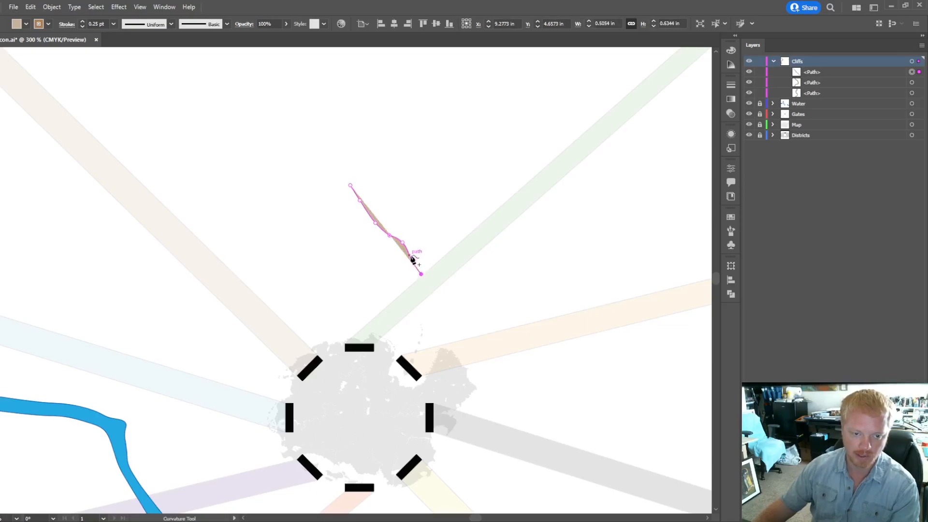
# Step: Continue the cliff's inner edge southeast from the green band across the orange band, bulging around the grey city's eastern side
pyautogui.click(438, 295)
pyautogui.click(447, 317)
pyautogui.click(454, 347)
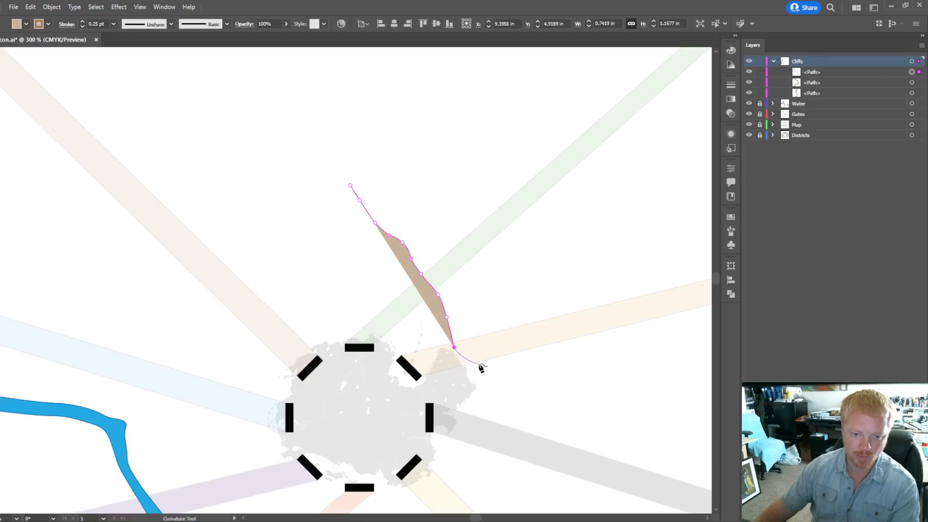
pyautogui.click(472, 362)
pyautogui.click(486, 384)
pyautogui.click(479, 401)
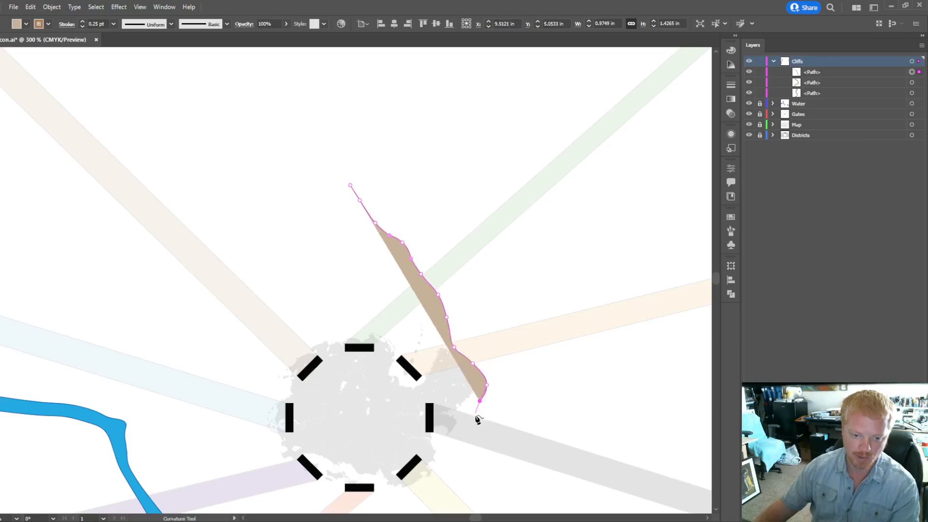
# Step: Curve the inner edge southwest across the grey band and past the yellow band, bending it back southeast below the city
pyautogui.scroll(-2, 461, 387)
pyautogui.click(465, 299)
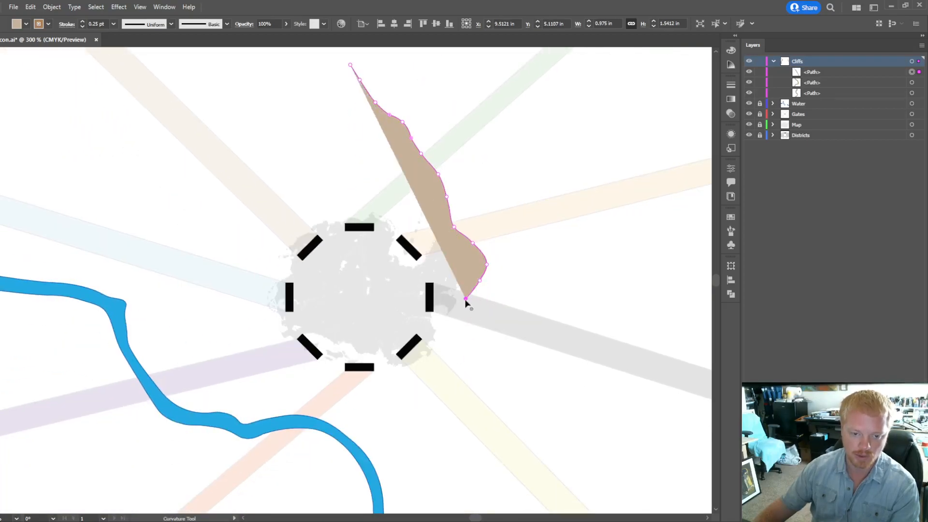
pyautogui.click(454, 328)
pyautogui.click(447, 344)
pyautogui.click(442, 367)
pyautogui.click(421, 386)
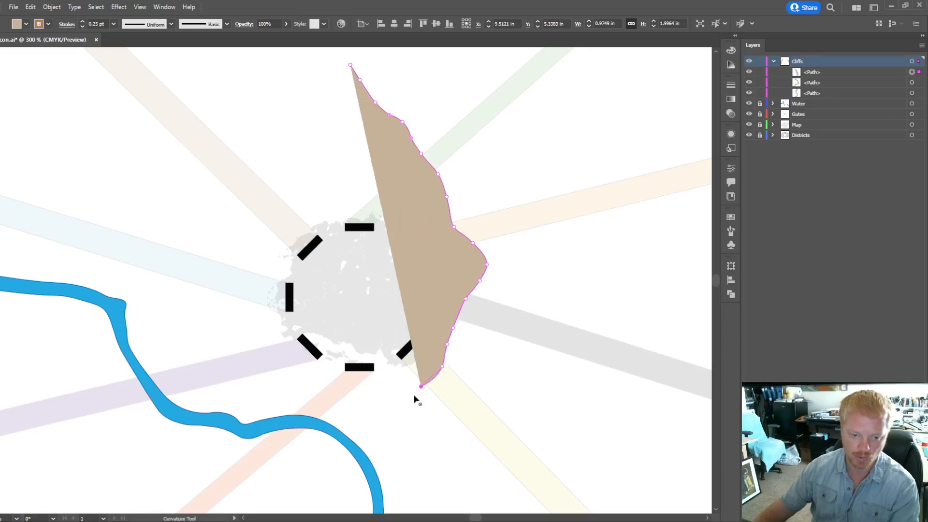
pyautogui.click(419, 402)
pyautogui.click(433, 430)
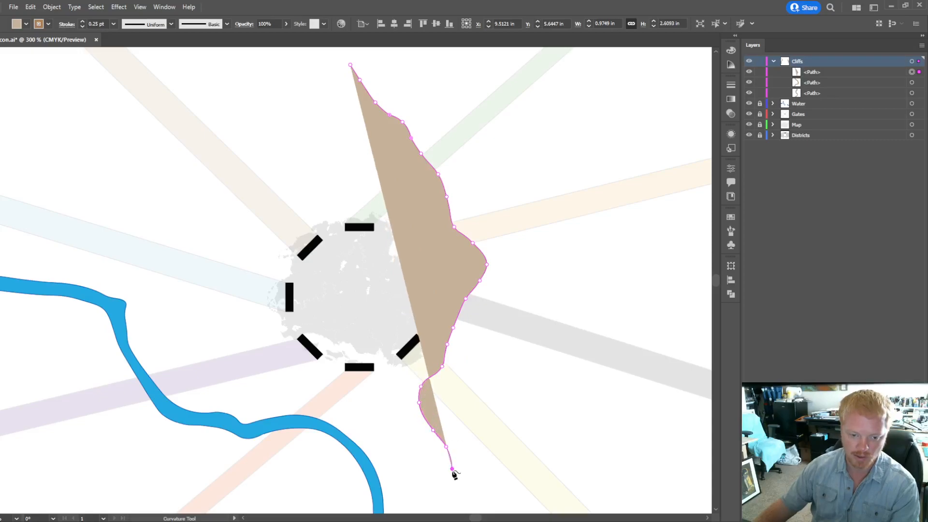
# Step: Refine the inner edge's bend at the yellow band and extend the edge southeast to the cliff's southern tip
pyautogui.scroll(-2, 462, 460)
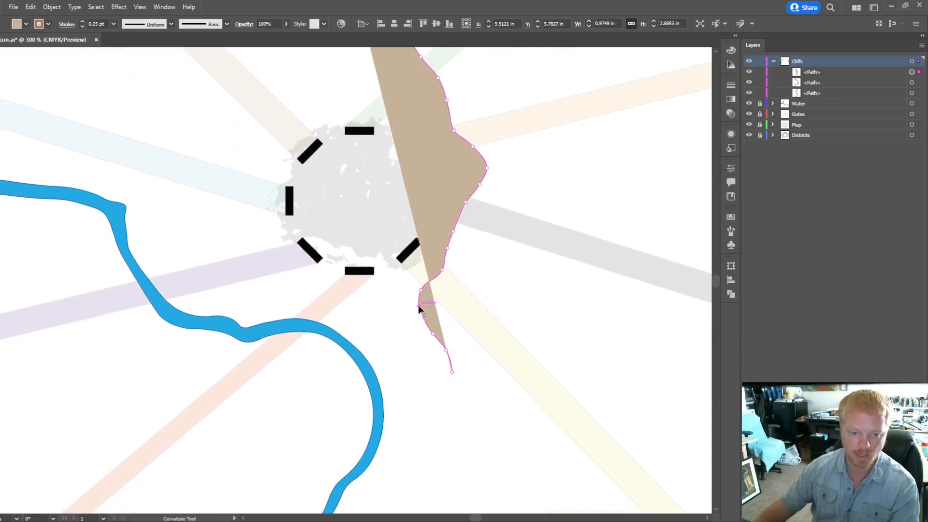
pyautogui.scroll(2, 428, 319)
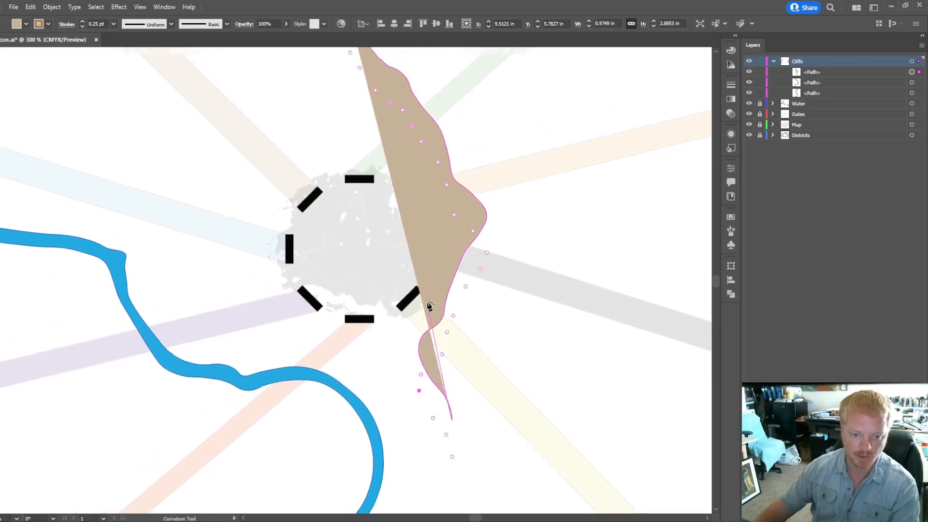
pyautogui.doubleClick(442, 330)
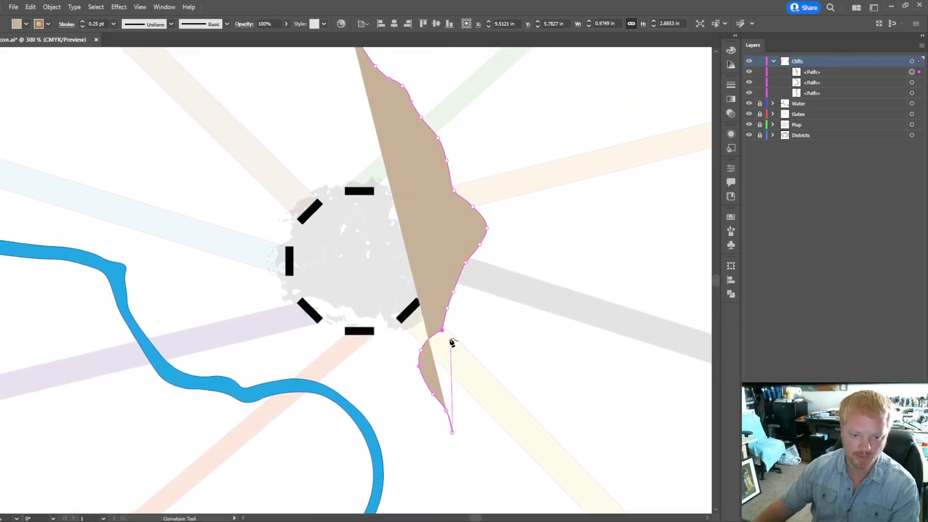
pyautogui.click(446, 321)
pyautogui.click(467, 453)
pyautogui.click(483, 463)
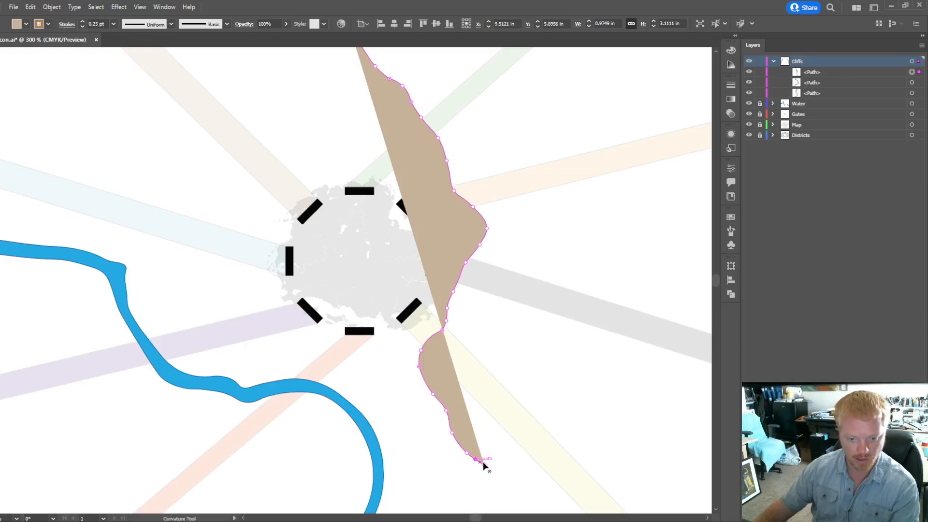
# Step: Turn back at the southern tip and draw the outer edge northwest, close beside the inner edge, toward the yellow band
pyautogui.click(481, 455)
pyautogui.moveTo(480, 456); pyautogui.dragTo(476, 457)
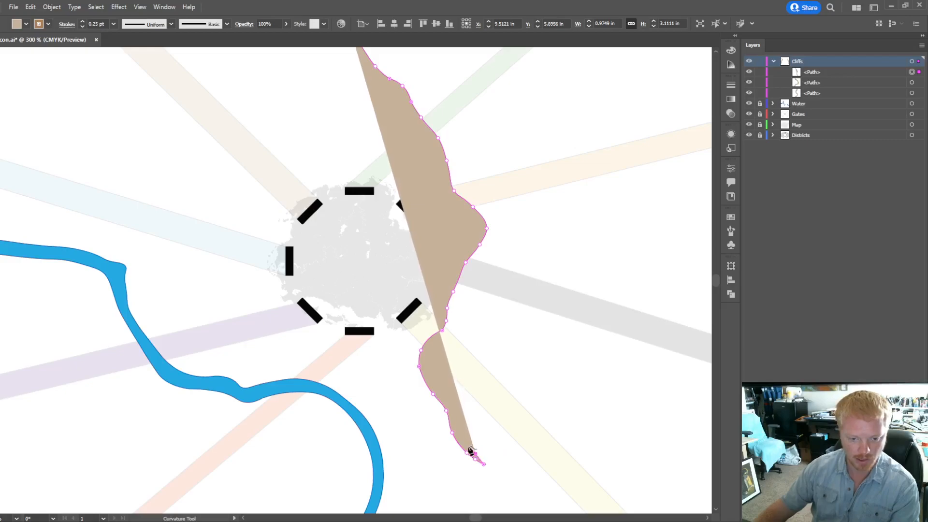
pyautogui.click(467, 444)
pyautogui.click(461, 437)
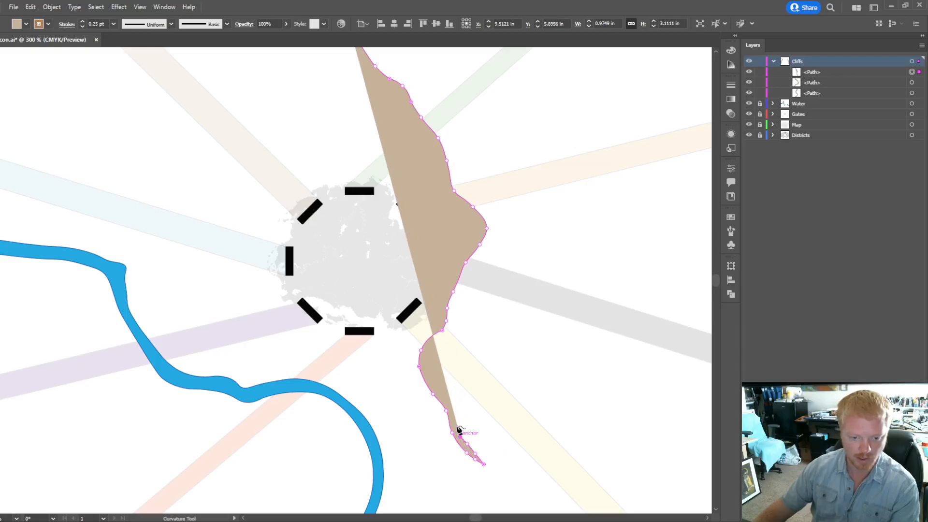
pyautogui.click(455, 424)
pyautogui.click(454, 409)
pyautogui.click(447, 399)
pyautogui.click(440, 385)
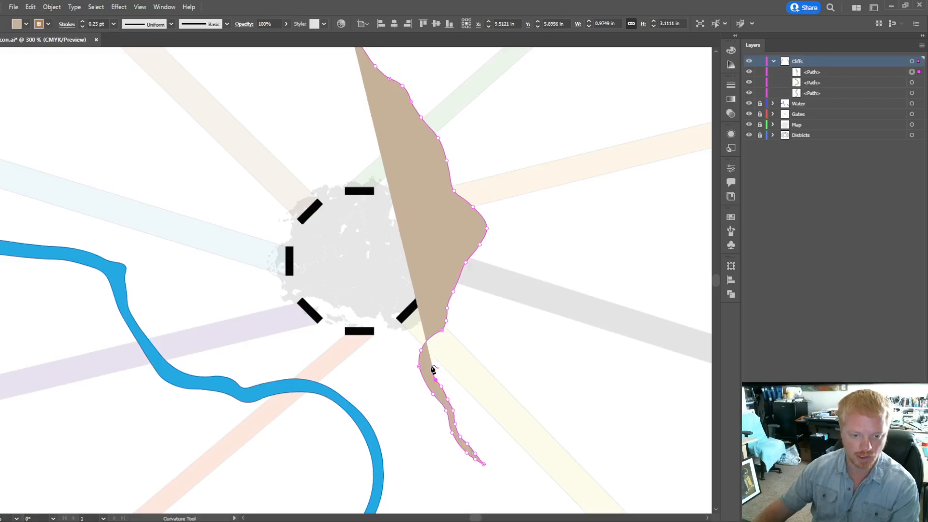
# Step: Carry the outer edge around the bend at the yellow band and north to the grey band, widening the cliff
pyautogui.click(435, 359)
pyautogui.click(442, 356)
pyautogui.click(452, 350)
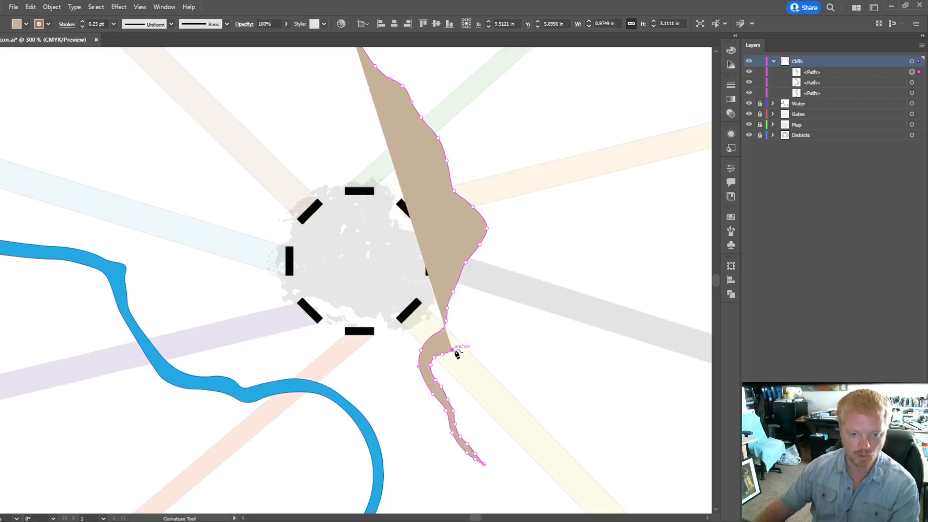
pyautogui.click(467, 319)
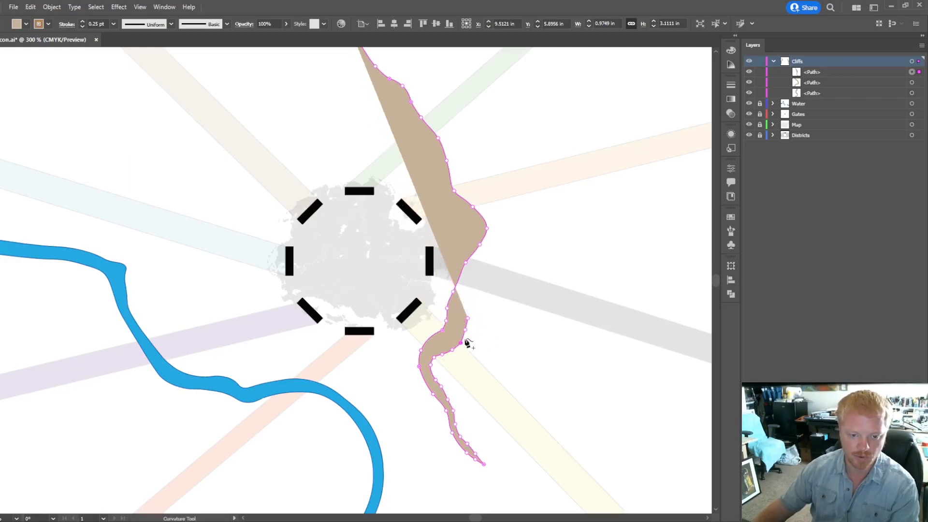
pyautogui.click(463, 329)
pyautogui.click(469, 305)
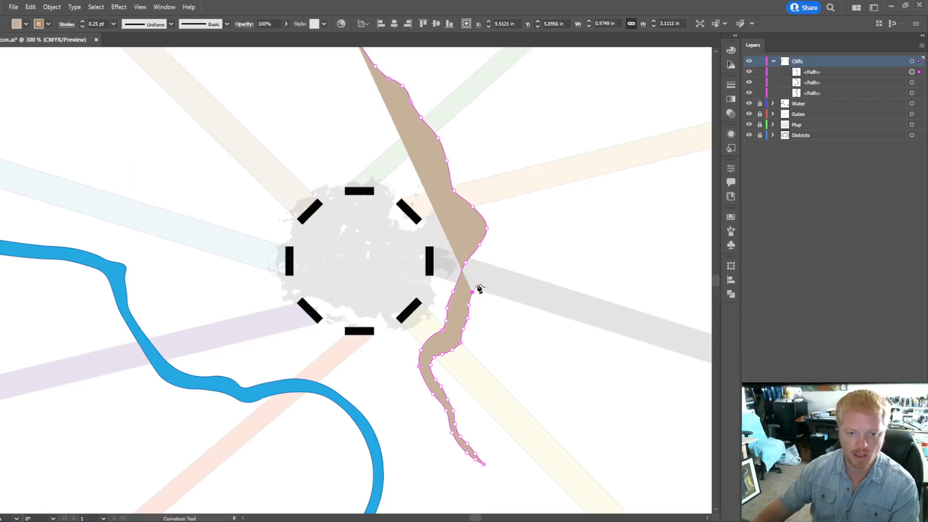
pyautogui.click(477, 283)
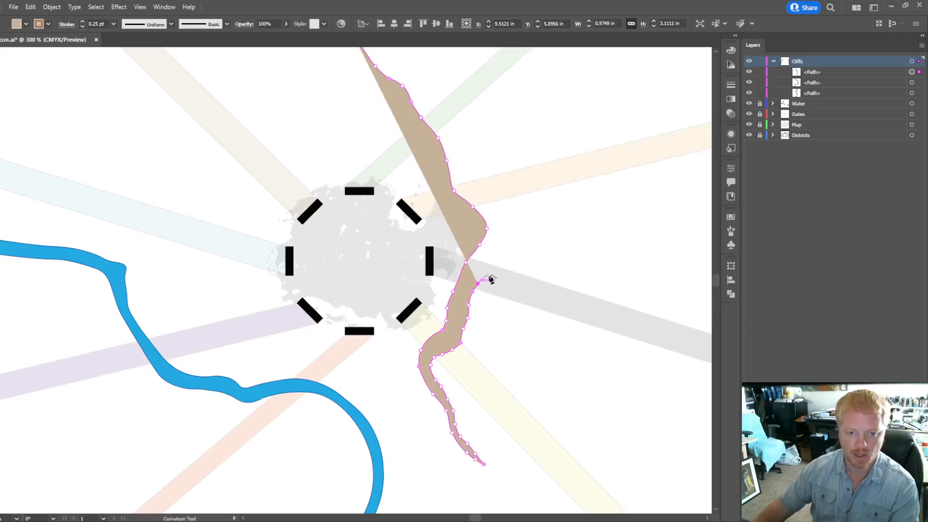
# Step: Wrap the outer edge around the cliff's eastern bulge and continue it northwest across the orange band
pyautogui.click(500, 249)
pyautogui.click(506, 234)
pyautogui.click(508, 222)
pyautogui.click(504, 206)
pyautogui.click(492, 193)
pyautogui.scroll(3, 489, 193)
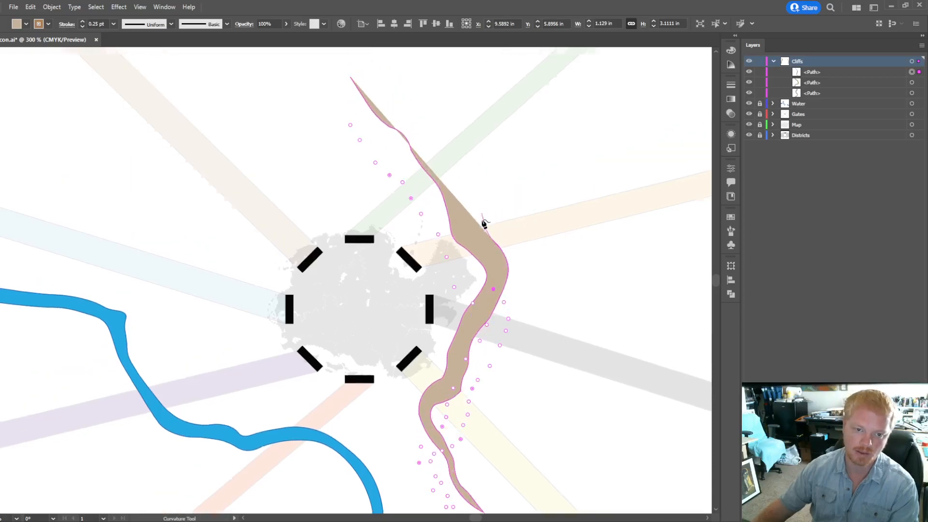
pyautogui.click(479, 266)
pyautogui.click(466, 256)
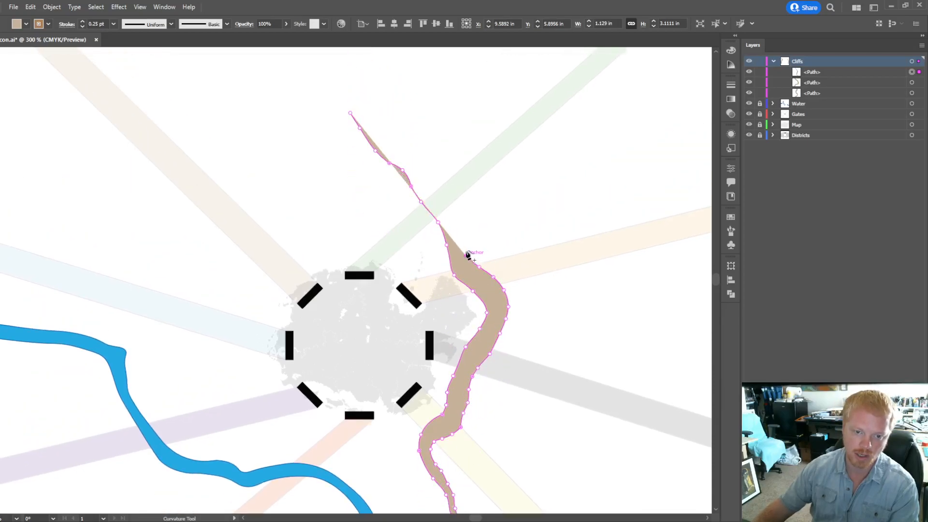
# Step: Draw the outer edge northwest across the green band, following the inner edge toward the cliff's northern start point
pyautogui.click(460, 238)
pyautogui.click(458, 220)
pyautogui.click(439, 201)
pyautogui.click(425, 190)
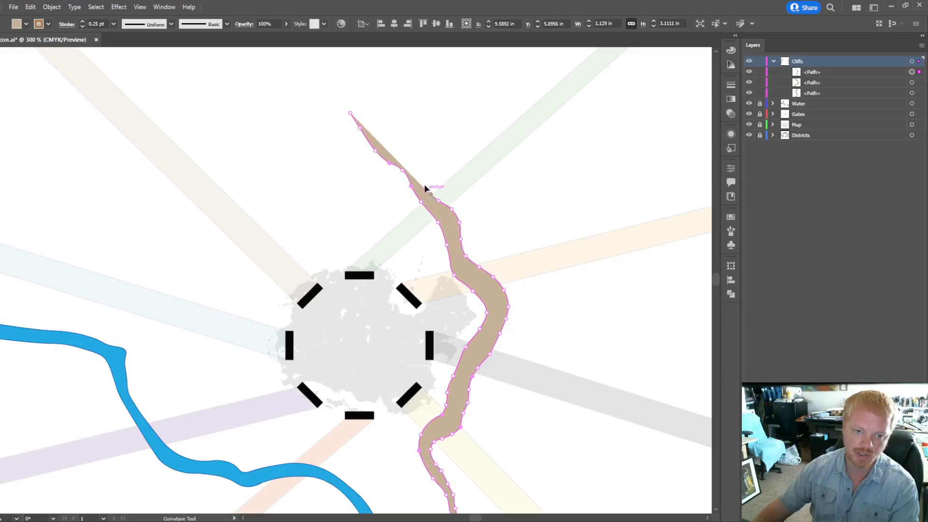
pyautogui.scroll(2, 421, 208)
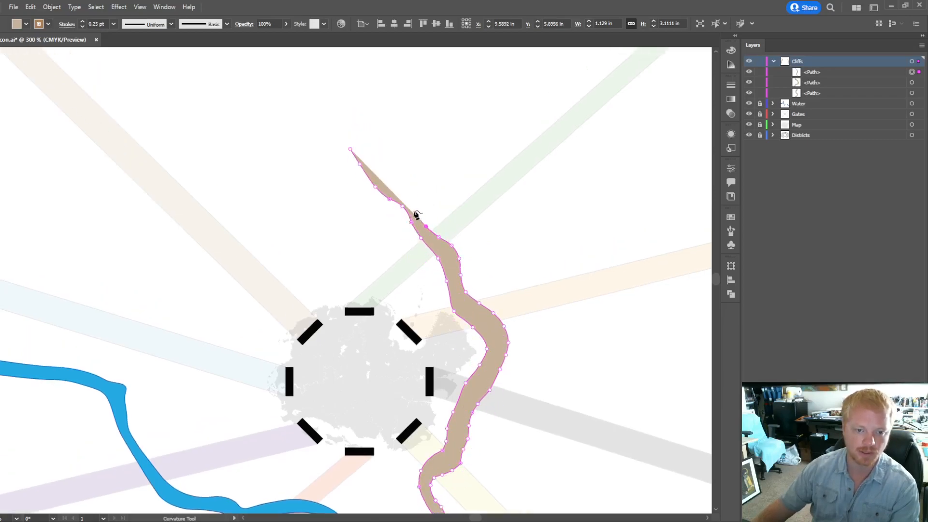
pyautogui.click(415, 210)
pyautogui.click(404, 195)
pyautogui.click(392, 187)
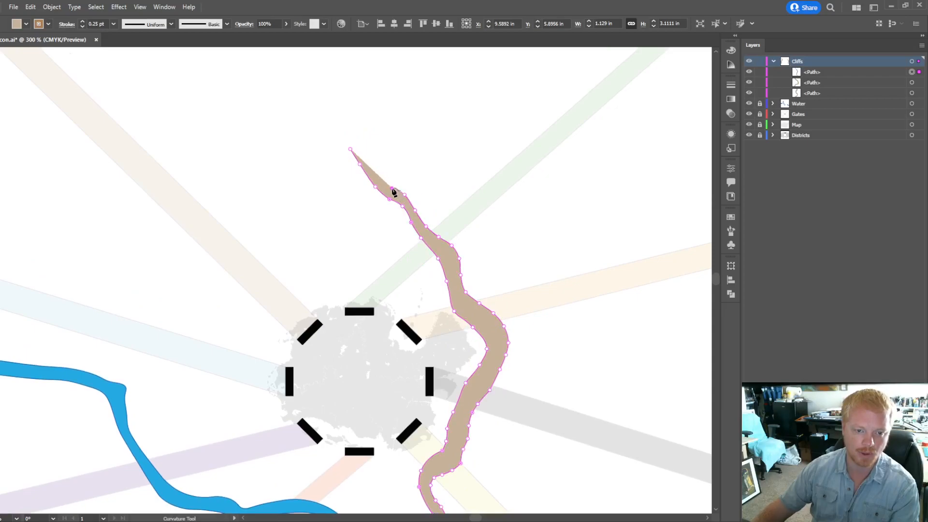
# Step: Try to close the cliff outline at its start point with a wide, rounded northern end
pyautogui.click(386, 159)
pyautogui.click(375, 148)
pyautogui.click(350, 150)
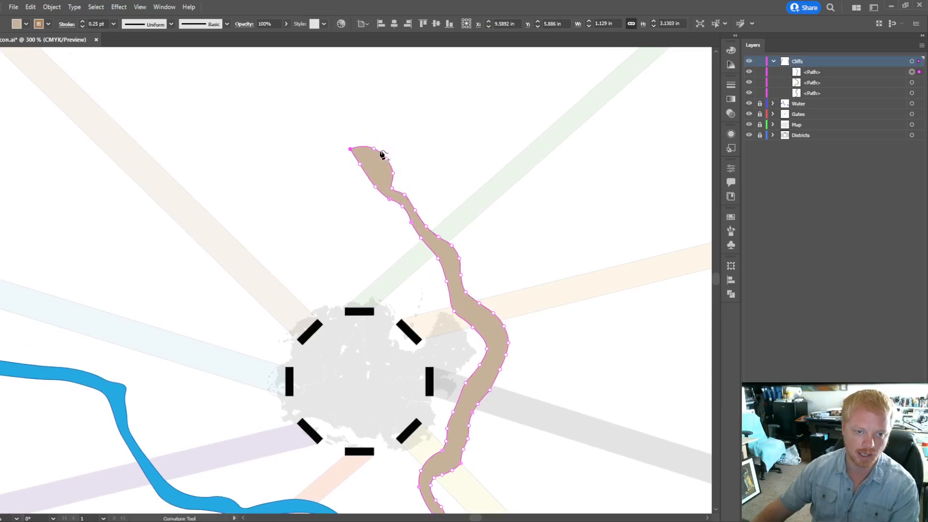
# Step: Taper the outer edge to a narrow point at the cliff's northern tip and clear the selection
pyautogui.click(365, 160)
pyautogui.moveTo(378, 173)
pyautogui.mouseDown()
pyautogui.moveTo(367, 166)
pyautogui.moveTo(388, 183)
pyautogui.mouseUp()
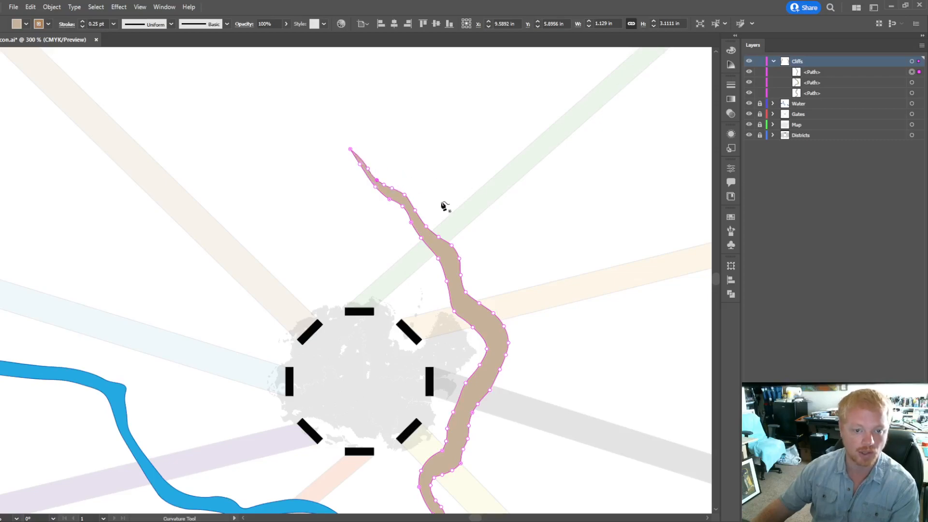
pyautogui.scroll(-3, 459, 222)
pyautogui.scroll(-3, 503, 307)
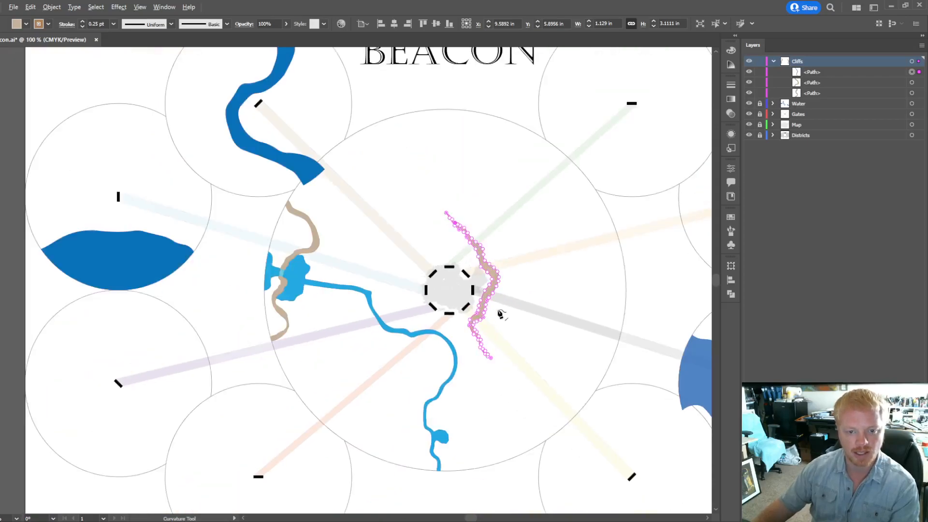
pyautogui.scroll(2, 514, 333)
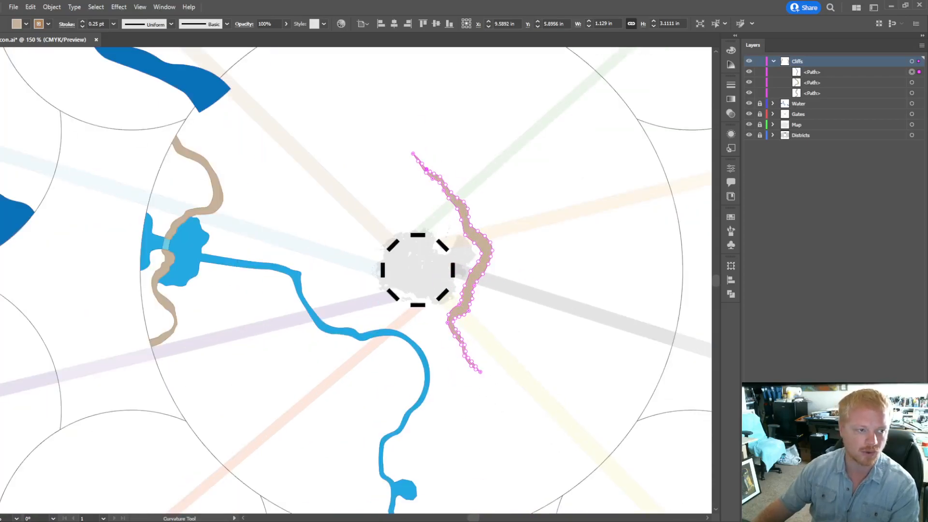
pyautogui.press('v')
pyautogui.click(545, 187)
# Step: Examine the new cliff beside the central city and how the cliffs, river and lake fit on the whole map
pyautogui.scroll(-2, 585, 185)
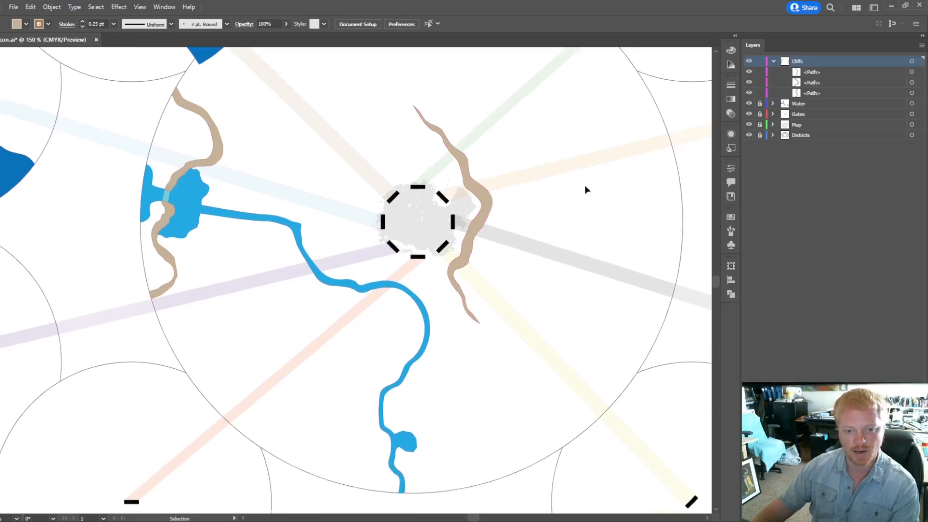
pyautogui.scroll(3, 582, 191)
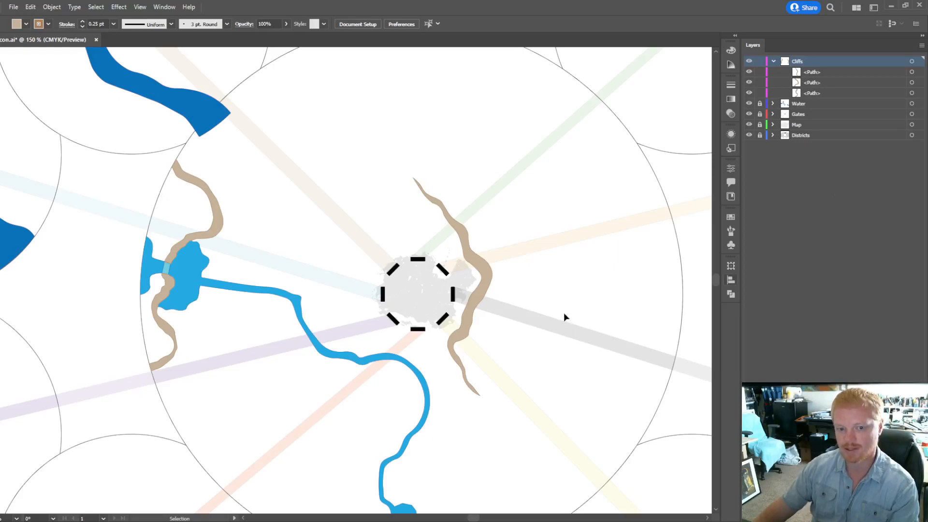
pyautogui.scroll(-4, 560, 319)
pyautogui.scroll(3, 483, 310)
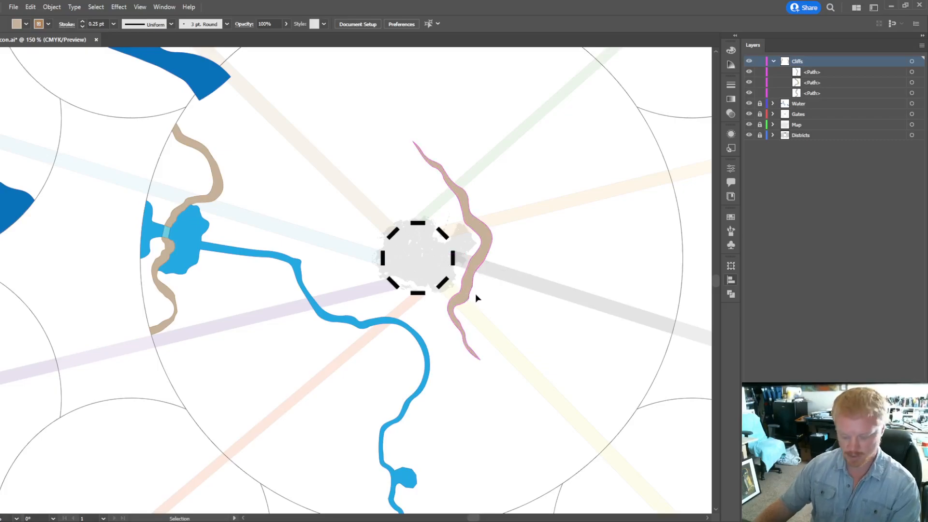
pyautogui.scroll(3, 452, 288)
pyautogui.scroll(-1, 453, 288)
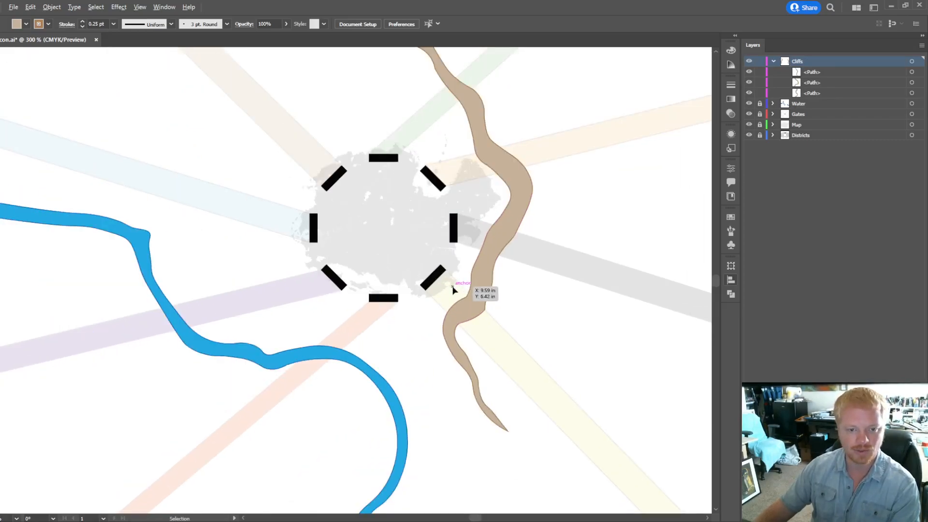
pyautogui.scroll(1, 392, 266)
pyautogui.scroll(2, 392, 267)
pyautogui.scroll(-2, 392, 267)
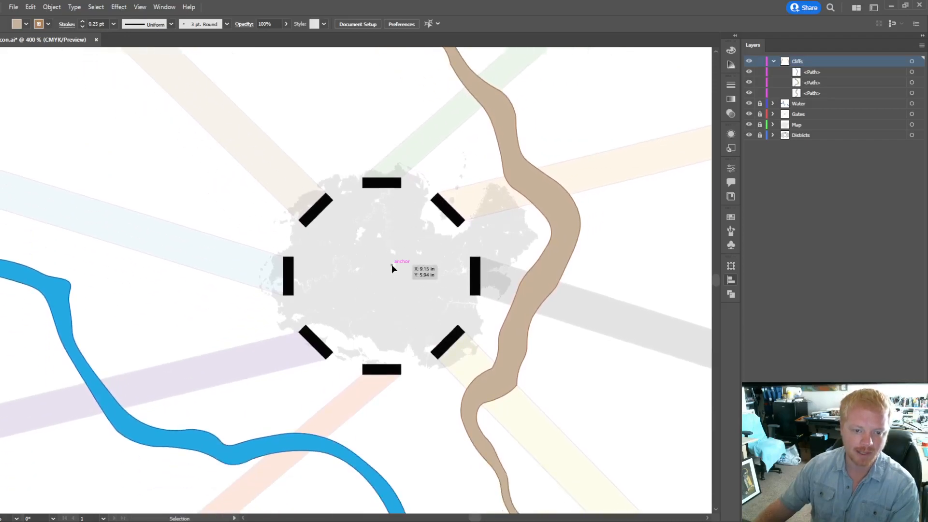
pyautogui.hotkey('ctrl', '0')
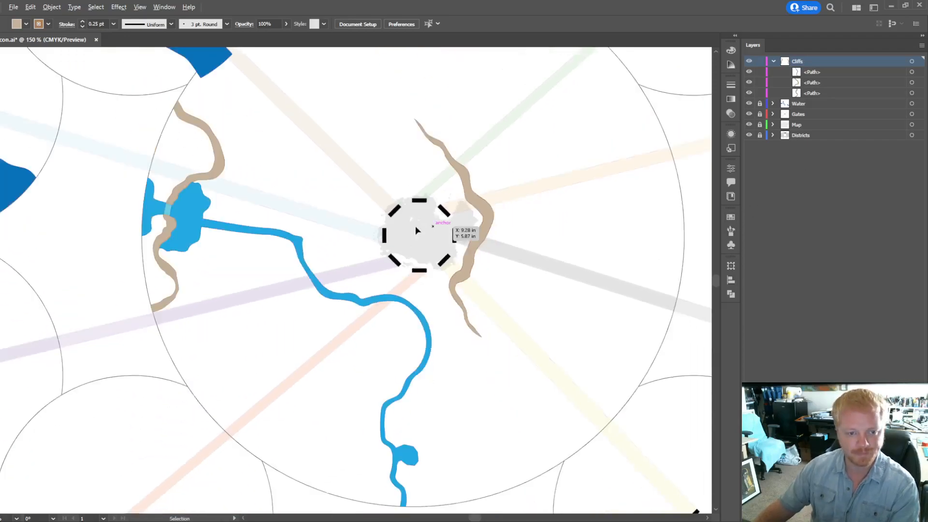
pyautogui.scroll(1, 343, 233)
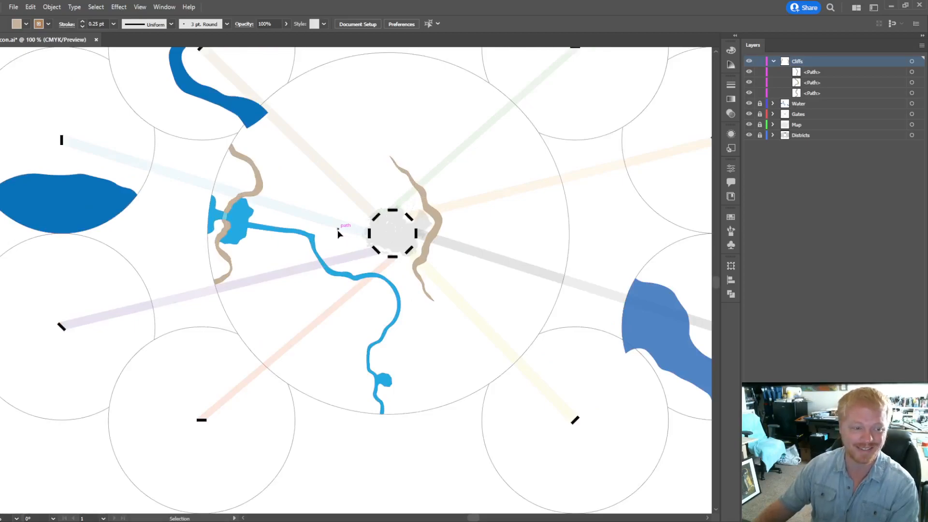
pyautogui.hscroll(-5, 338, 230)
pyautogui.scroll(4, 372, 241)
pyautogui.scroll(4, 372, 239)
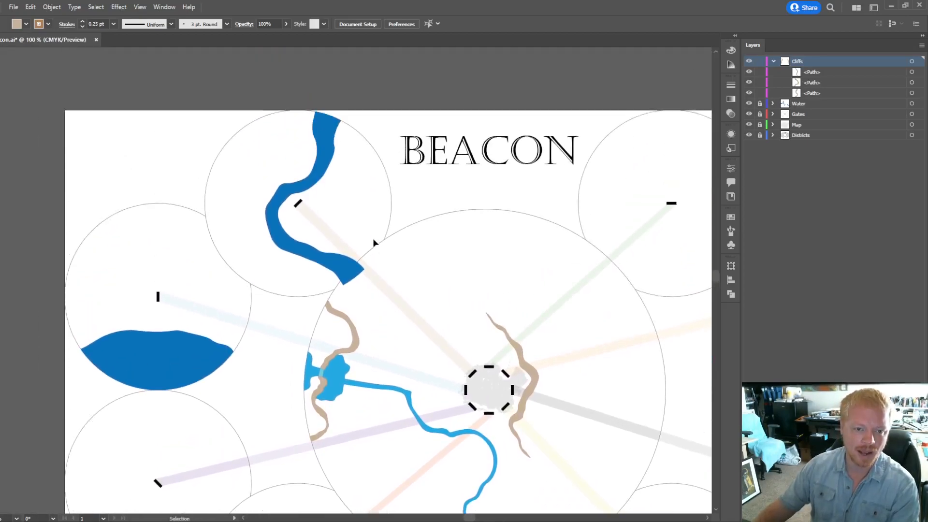
pyautogui.scroll(-2, 385, 242)
pyautogui.scroll(-3, 383, 240)
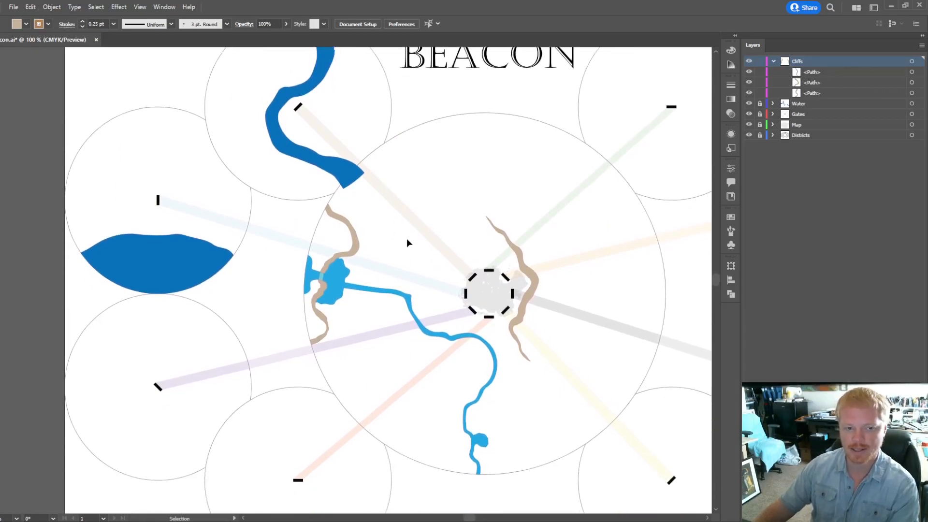
pyautogui.scroll(3, 521, 322)
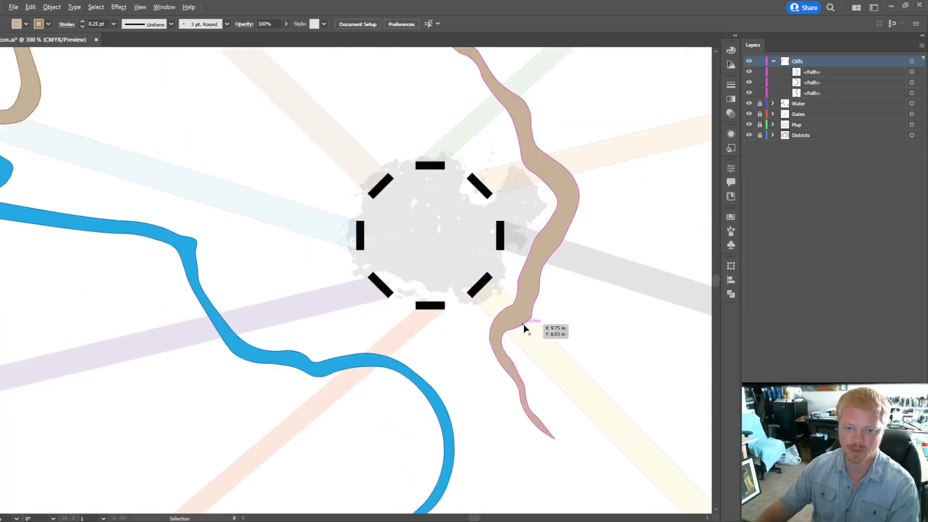
# Step: Examine the whole map and the outer district circle at the western end of the purple band for another cliff site
pyautogui.scroll(-1, 434, 324)
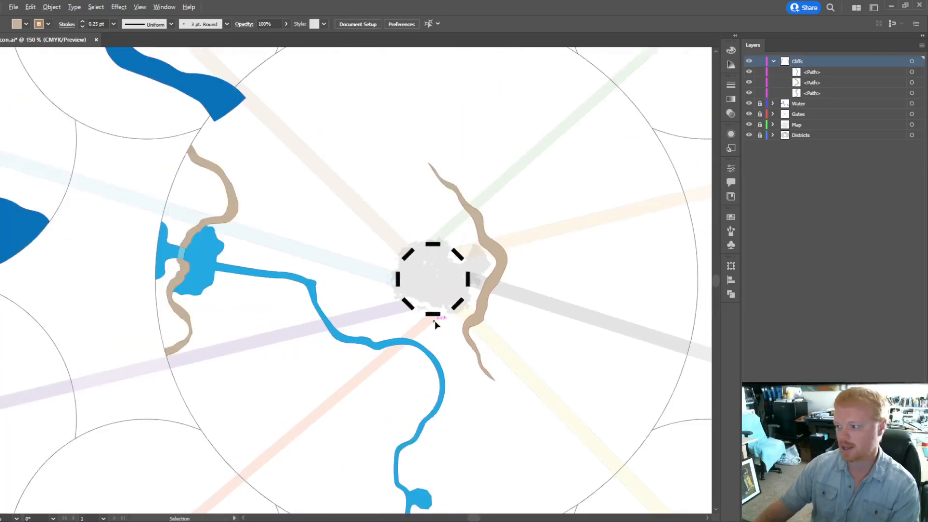
pyautogui.scroll(-3, 434, 321)
pyautogui.scroll(-1, 430, 321)
pyautogui.hscroll(7, 428, 320)
pyautogui.hscroll(3, 425, 323)
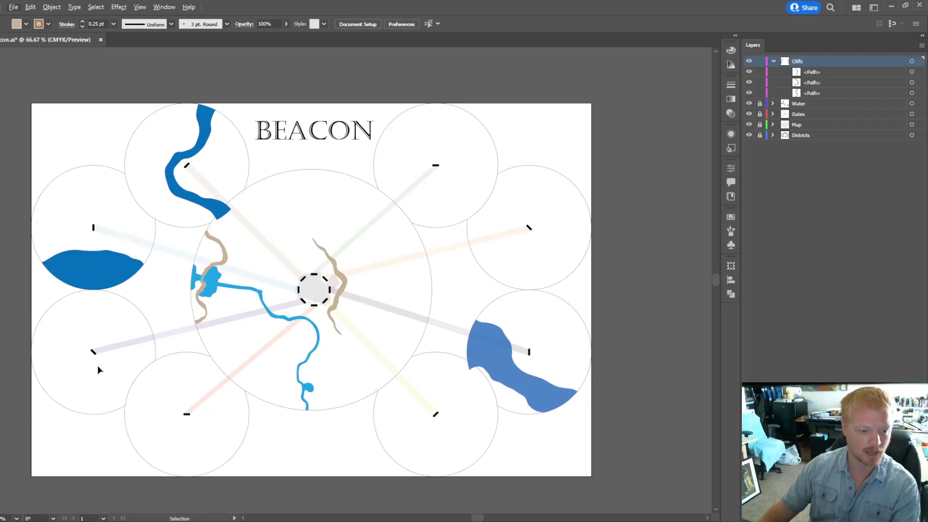
pyautogui.scroll(3, 99, 371)
pyautogui.scroll(-2, 126, 363)
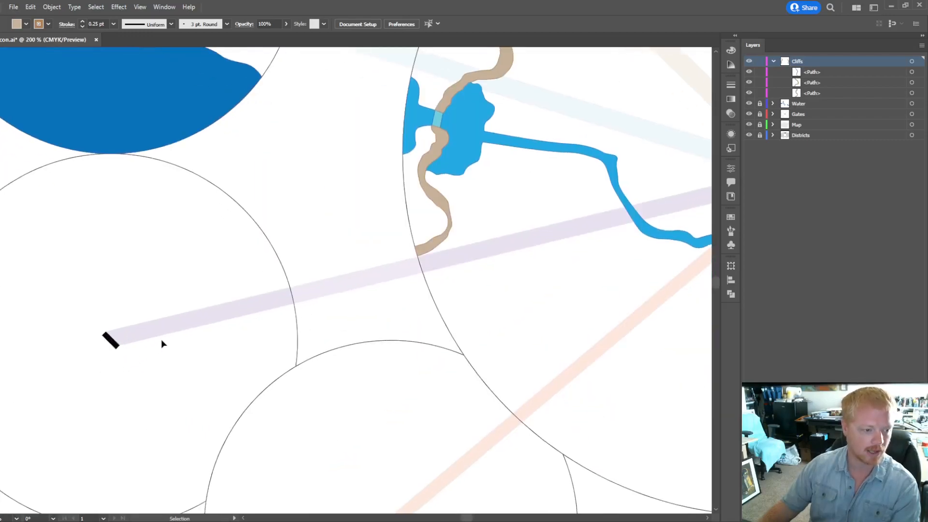
pyautogui.hscroll(-1, 164, 328)
# Step: Draw an arched inner cliff edge about 1.29 in wide and 0.54 in high north of the purple band's gate with the Curvature tool
pyautogui.hotkey('shift', '`')
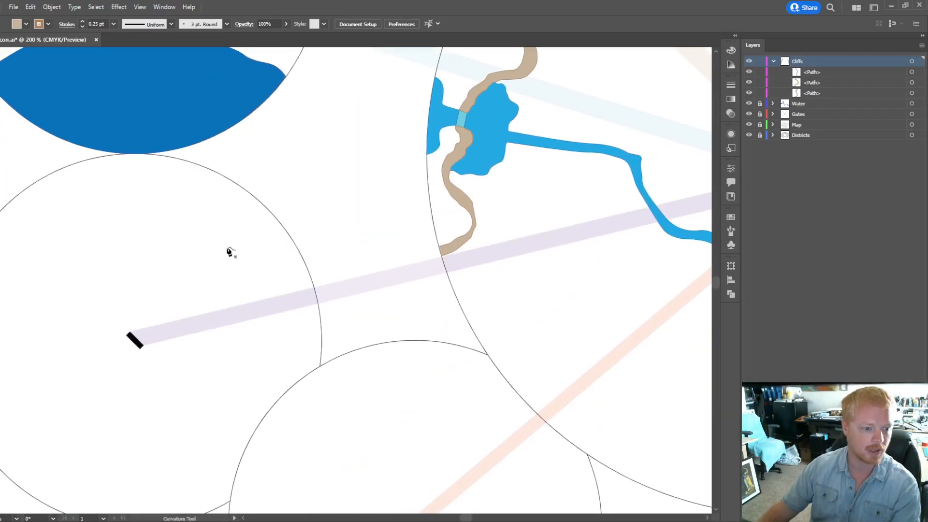
pyautogui.click(103, 252)
pyautogui.click(116, 245)
pyautogui.click(134, 239)
pyautogui.click(148, 241)
pyautogui.click(181, 250)
pyautogui.click(195, 260)
pyautogui.click(209, 270)
pyautogui.click(215, 277)
pyautogui.click(224, 290)
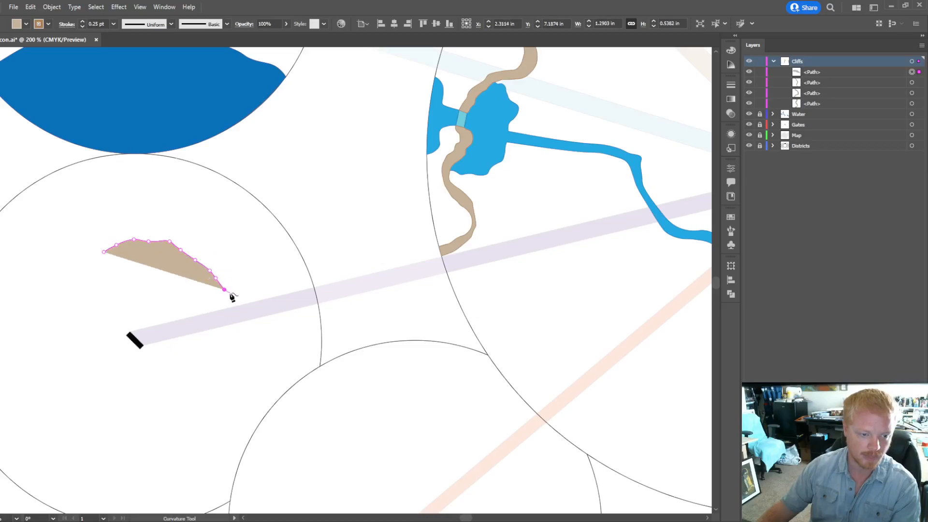
# Step: Extend the cliff to a narrow southeastern tip and begin the outer edge back northwest beside the inner edge
pyautogui.scroll(1, 227, 304)
pyautogui.scroll(3, 220, 313)
pyautogui.hscroll(-5, 218, 321)
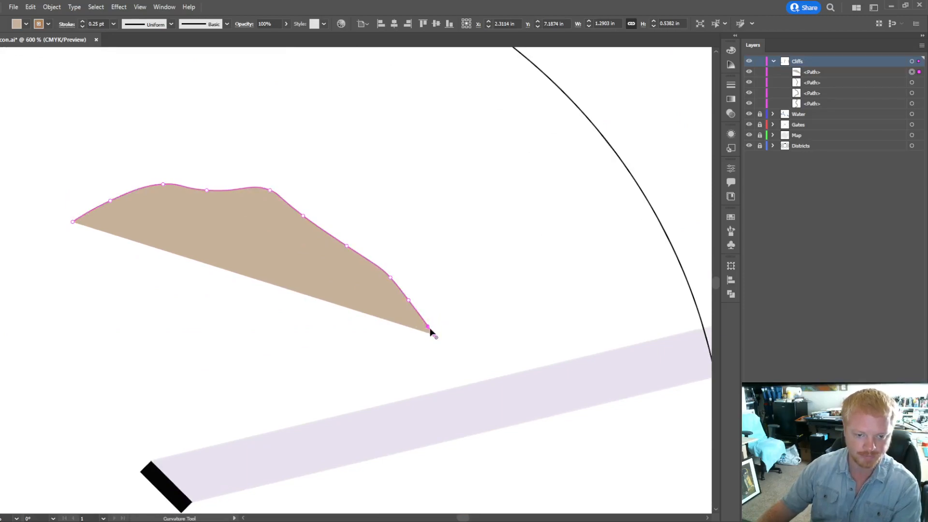
pyautogui.click(441, 331)
pyautogui.click(432, 319)
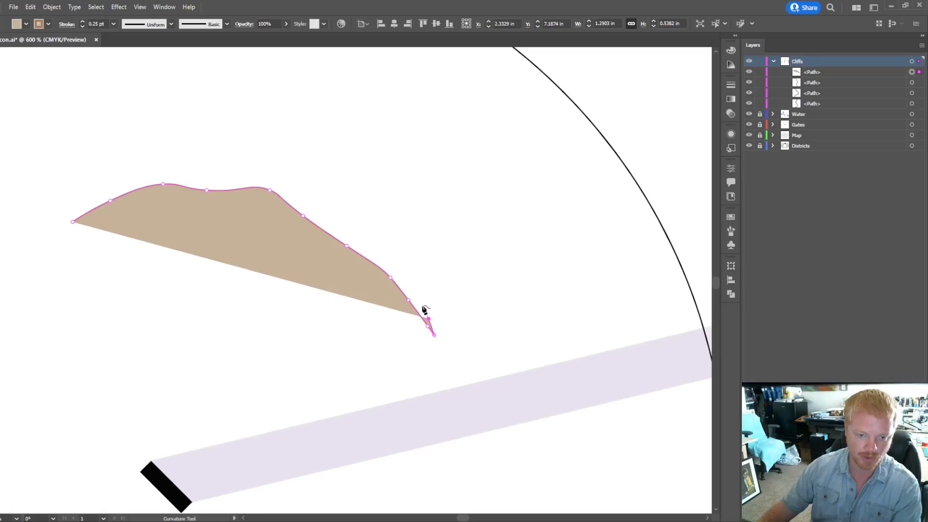
pyautogui.click(422, 302)
pyautogui.click(411, 286)
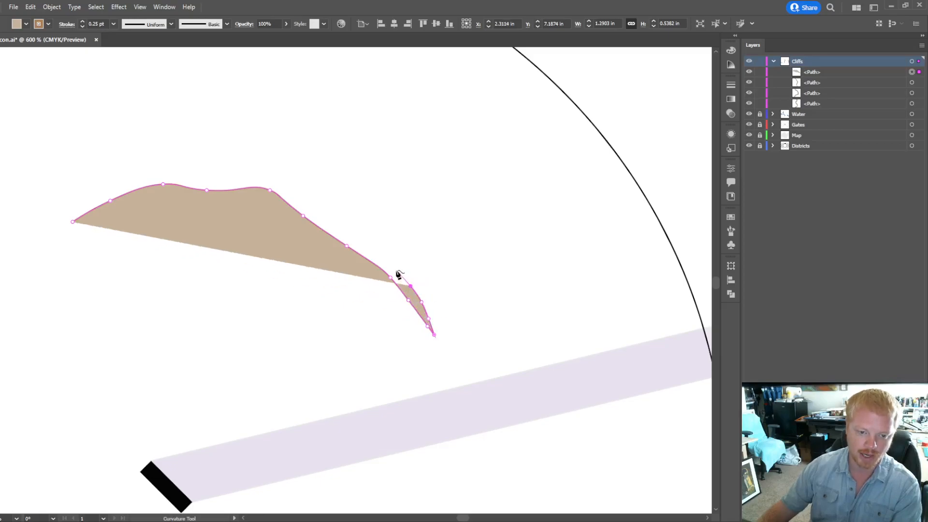
pyautogui.click(396, 267)
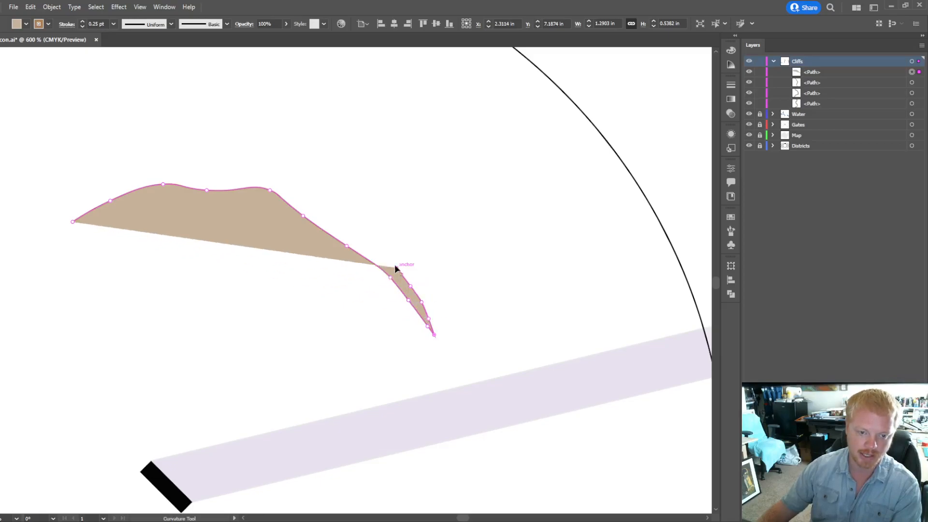
# Step: Continue the outer edge northwest close to the inner edge, pinching the cliff narrow at the bend near its crest
pyautogui.click(369, 243)
pyautogui.click(346, 231)
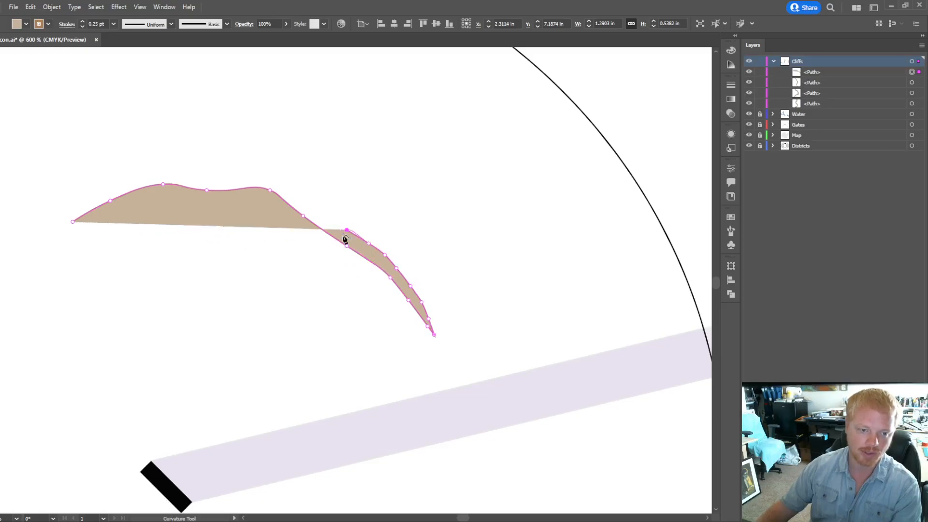
pyautogui.click(320, 213)
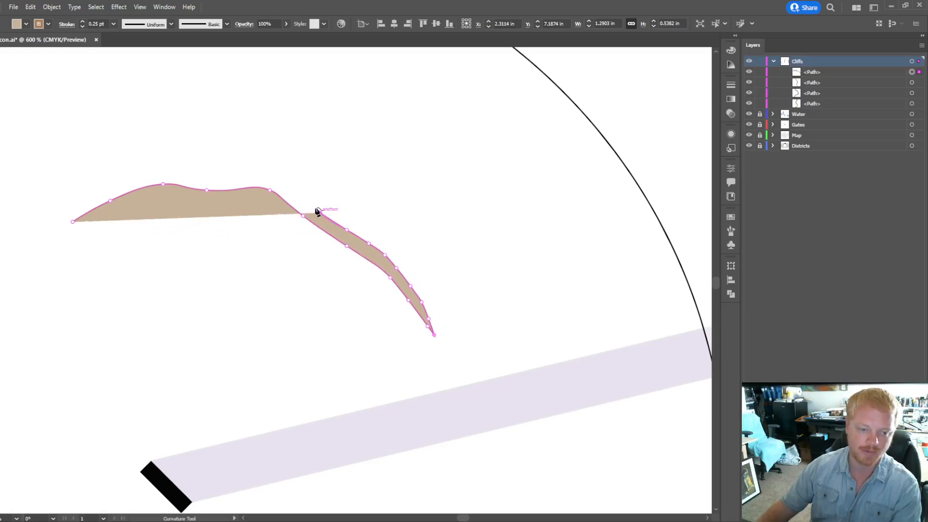
pyautogui.click(307, 206)
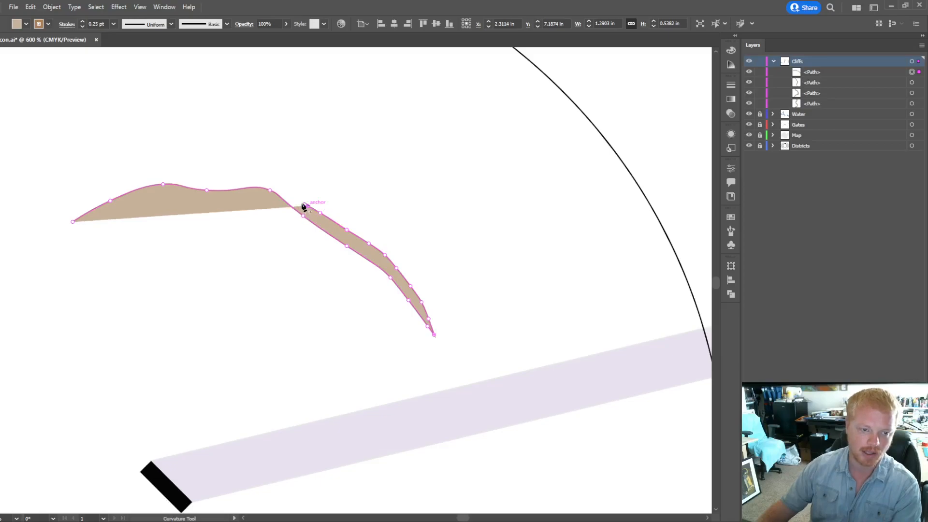
pyautogui.click(294, 199)
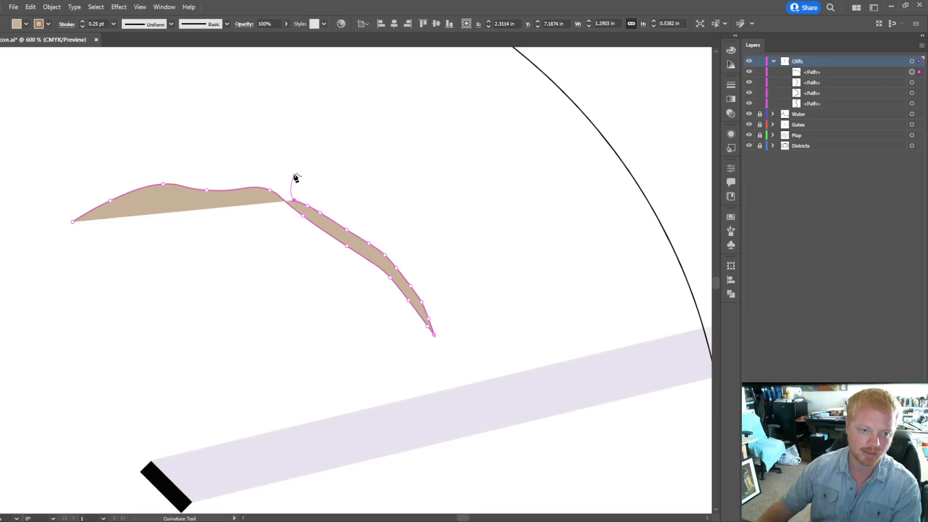
pyautogui.click(286, 185)
pyautogui.moveTo(286, 185); pyautogui.dragTo(285, 194)
pyautogui.click(278, 187)
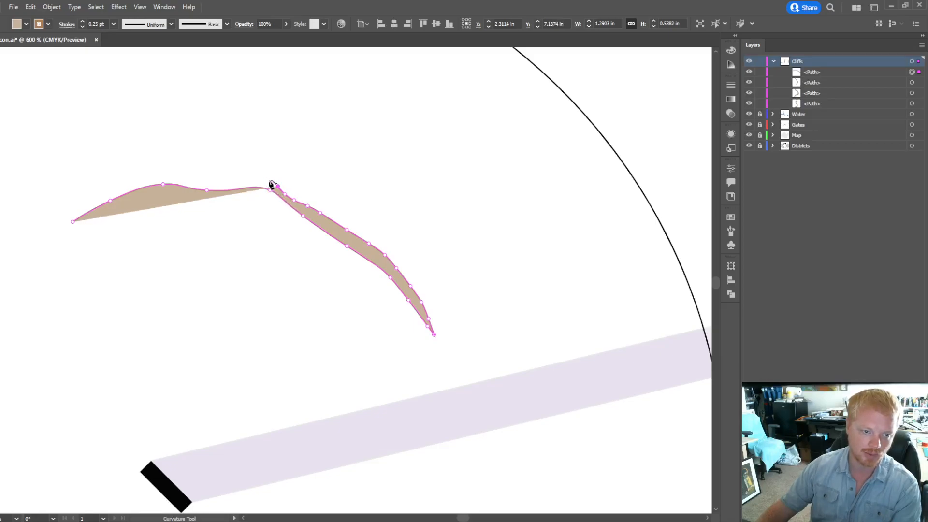
# Step: Carry the outer edge west over the crest with gentle waves, making the cliff wider there
pyautogui.click(262, 171)
pyautogui.click(242, 165)
pyautogui.click(235, 166)
pyautogui.click(219, 169)
pyautogui.click(193, 169)
pyautogui.click(180, 167)
pyautogui.click(162, 162)
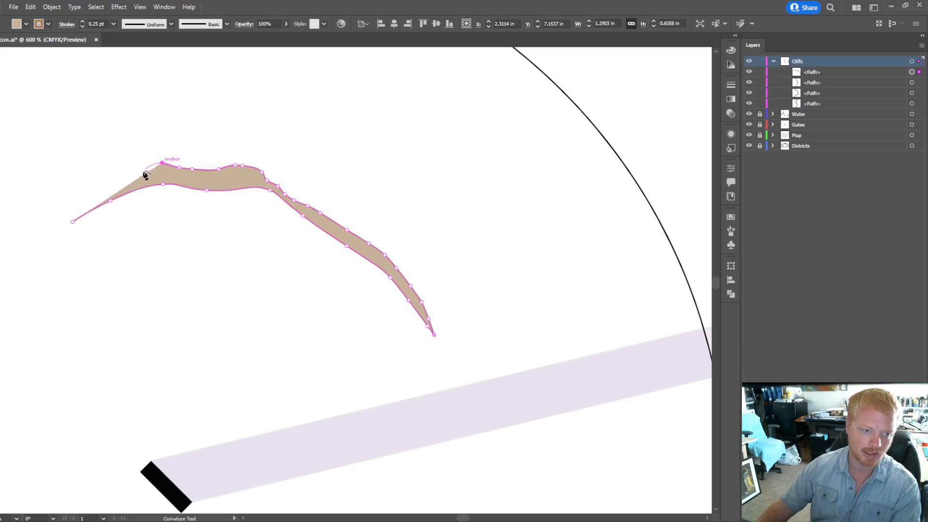
# Step: Close the cliff outline at its western start point in a narrow taper and nudge an outer anchor near the tip
pyautogui.click(143, 172)
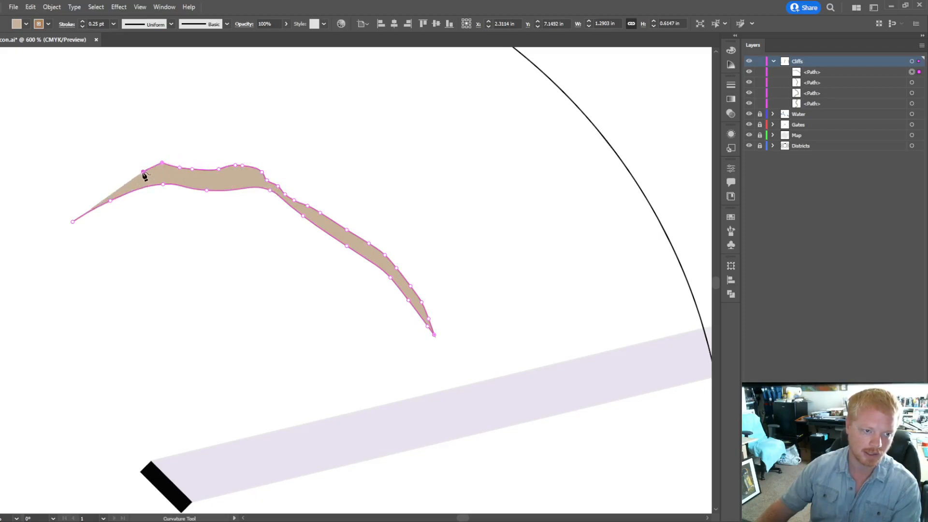
pyautogui.click(129, 176)
pyautogui.click(97, 199)
pyautogui.click(83, 207)
pyautogui.click(73, 222)
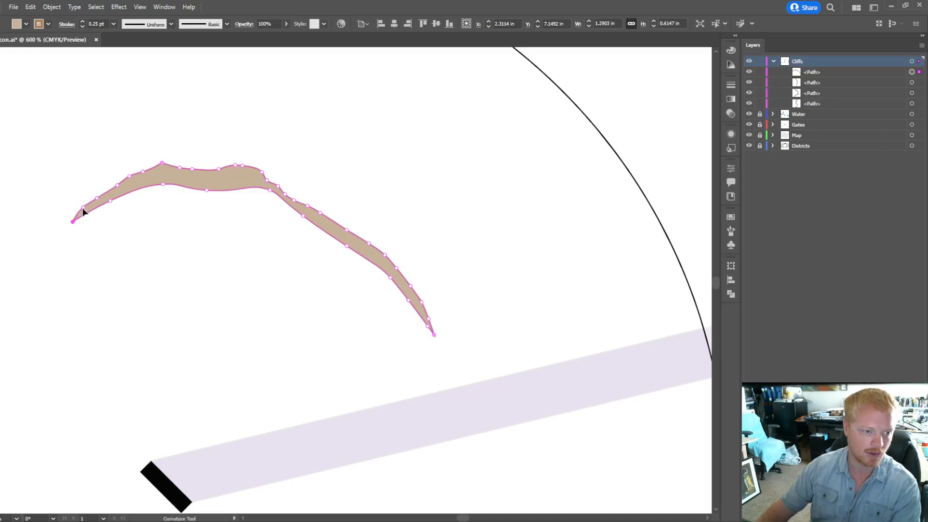
pyautogui.moveTo(97, 198); pyautogui.dragTo(101, 194)
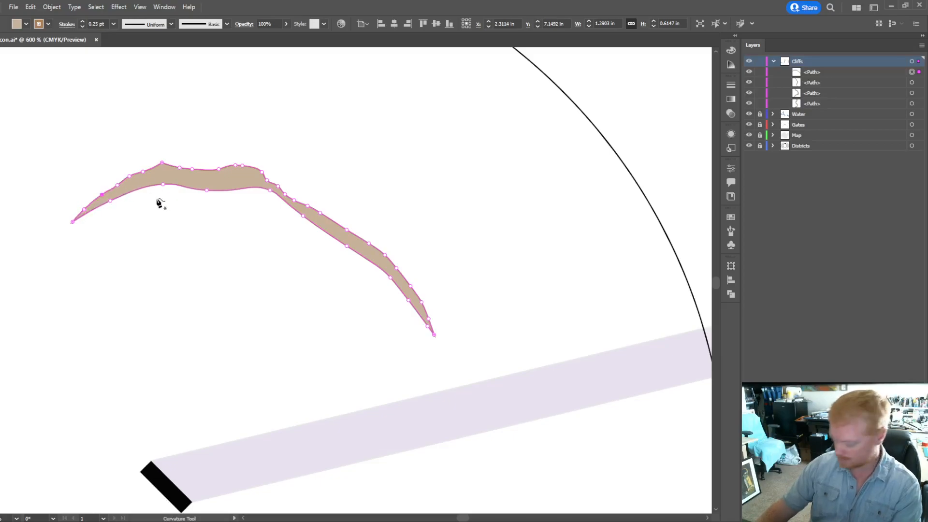
# Step: Check the finished cliff shape above the purple band's gate and clear the selection
pyautogui.scroll(3, 256, 261)
pyautogui.scroll(-5, 247, 261)
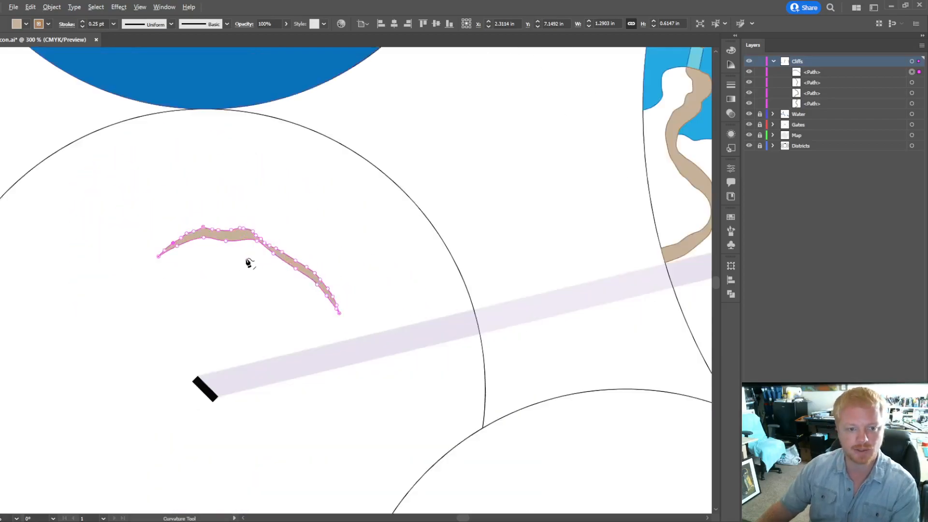
pyautogui.scroll(4, 237, 288)
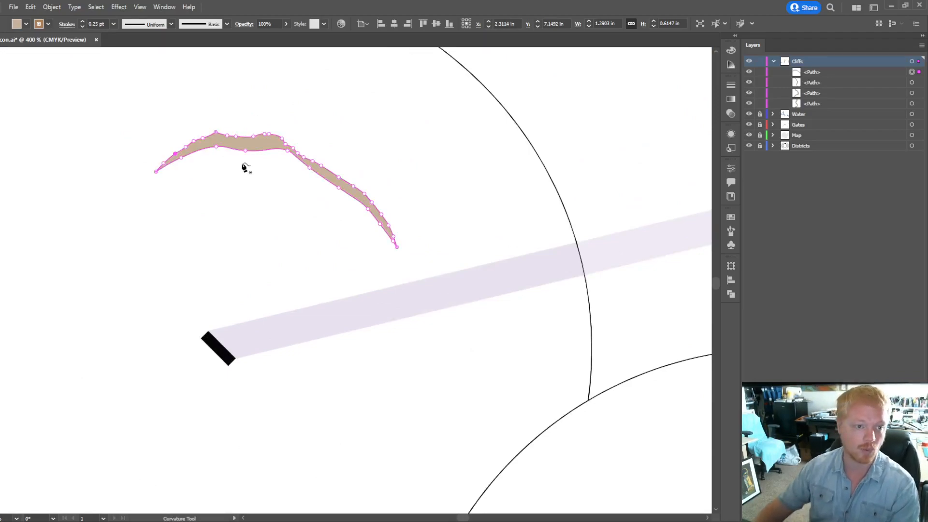
pyautogui.press('v')
pyautogui.click(203, 231)
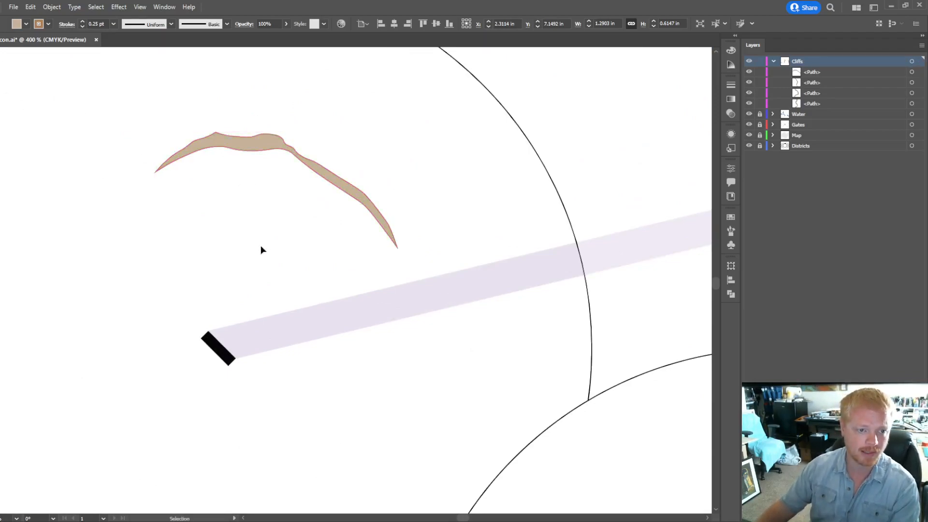
# Step: Examine the southern, eastern and northern districts of the map for the next cliff location
pyautogui.scroll(-5, 265, 246)
pyautogui.scroll(1, 361, 286)
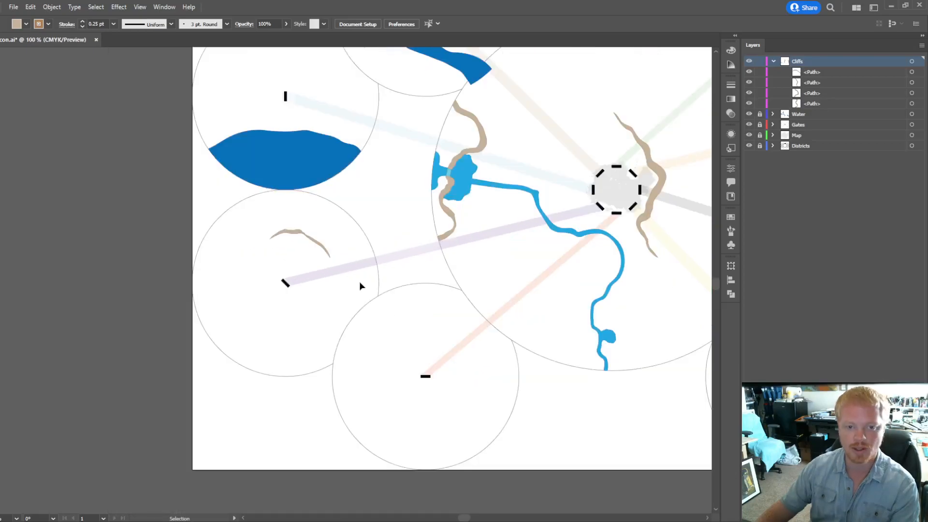
pyautogui.scroll(-1, 342, 272)
pyautogui.hscroll(9, 333, 264)
pyautogui.hscroll(10, 333, 265)
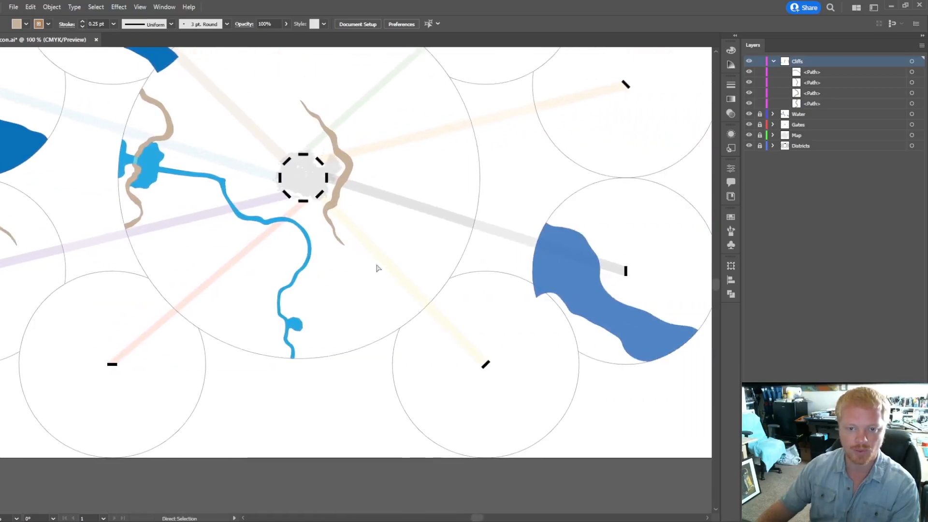
pyautogui.scroll(8, 628, 262)
pyautogui.scroll(1, 564, 283)
pyautogui.scroll(-2, 561, 276)
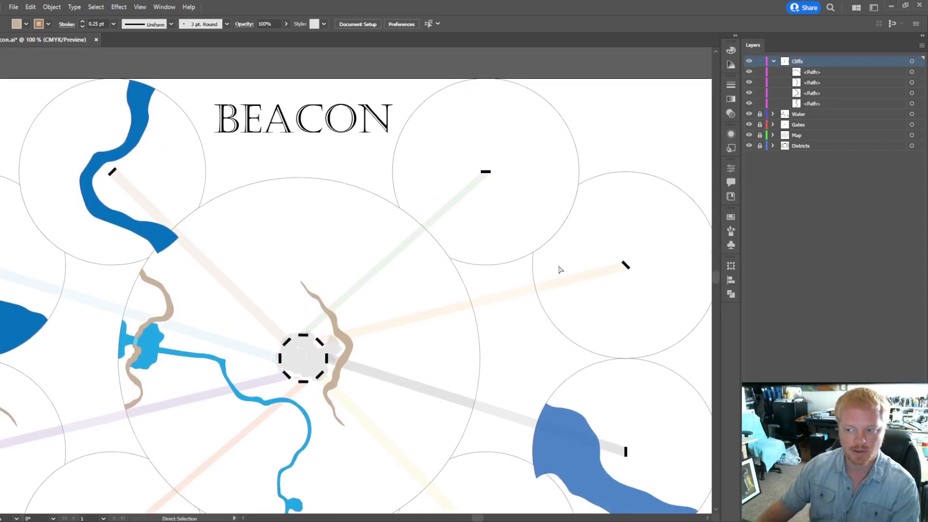
pyautogui.hscroll(6, 483, 256)
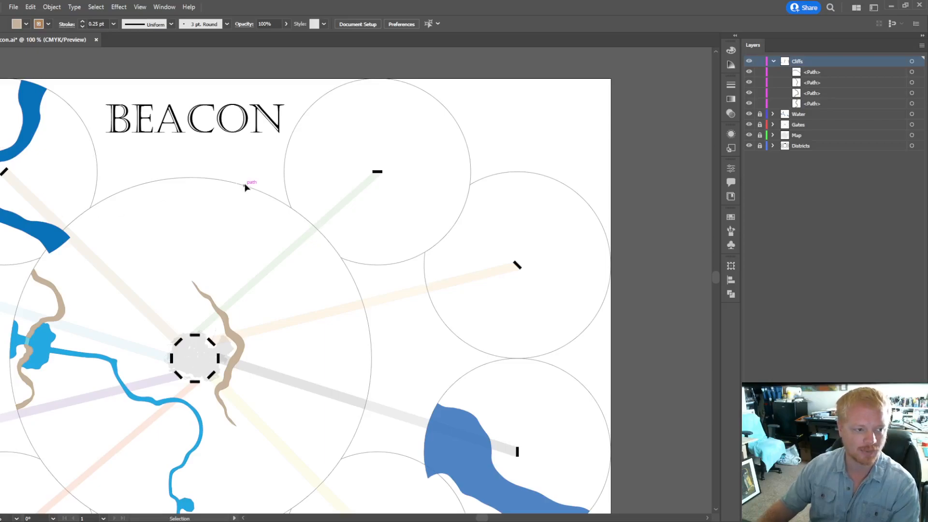
# Step: Start a new cliff with a U-shaped edge about 0.73 in wide curving under the gate at the orange band's end
pyautogui.hotkey('shift', '`')
pyautogui.scroll(3, 528, 265)
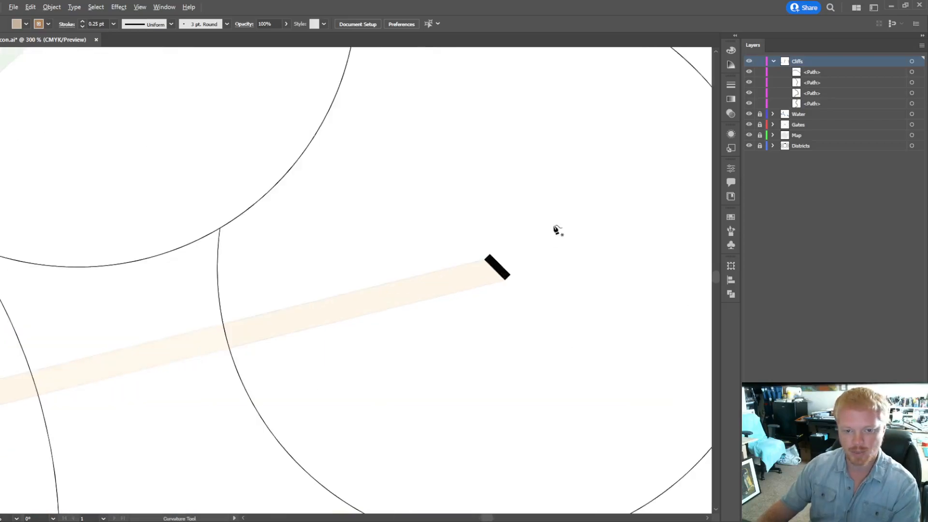
pyautogui.click(465, 247)
pyautogui.click(464, 261)
pyautogui.click(470, 280)
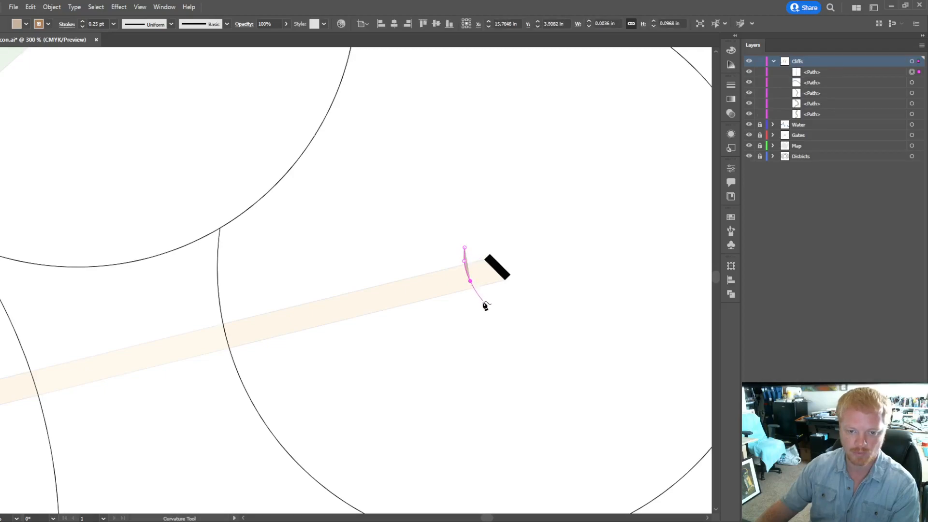
pyautogui.click(490, 299)
pyautogui.click(513, 304)
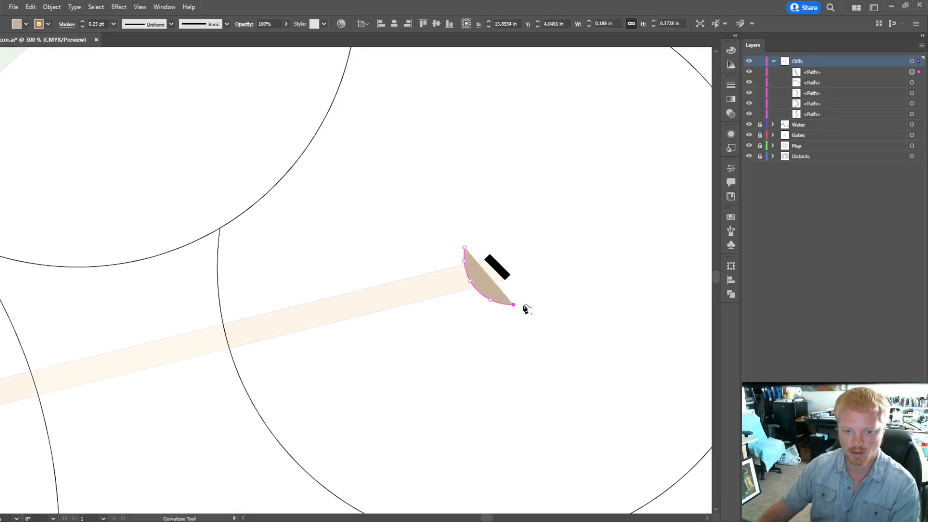
pyautogui.click(544, 300)
pyautogui.click(566, 290)
pyautogui.click(575, 270)
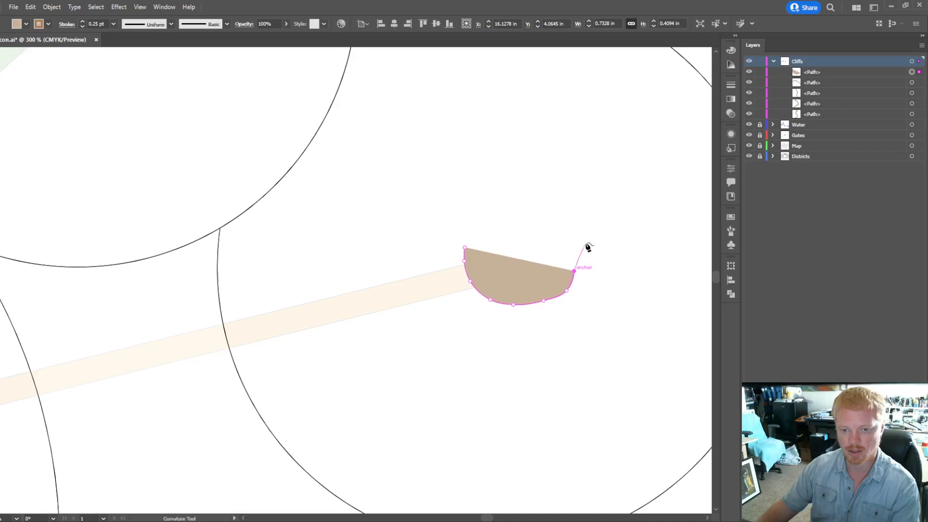
# Step: Extend the cliff edge northeast in slight bends to a tip, spanning about 1.46 by 1.22 in overall
pyautogui.click(589, 233)
pyautogui.click(599, 209)
pyautogui.click(619, 190)
pyautogui.click(631, 175)
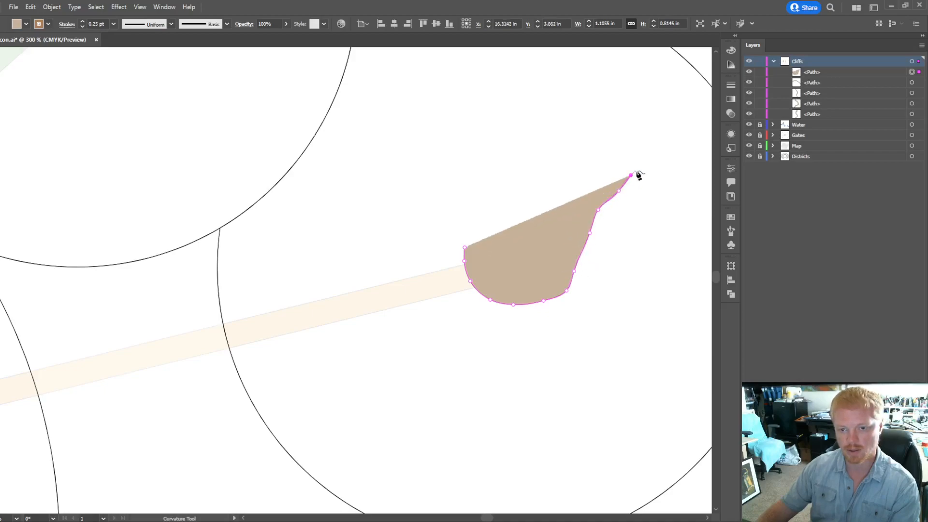
pyautogui.click(643, 153)
pyautogui.click(657, 140)
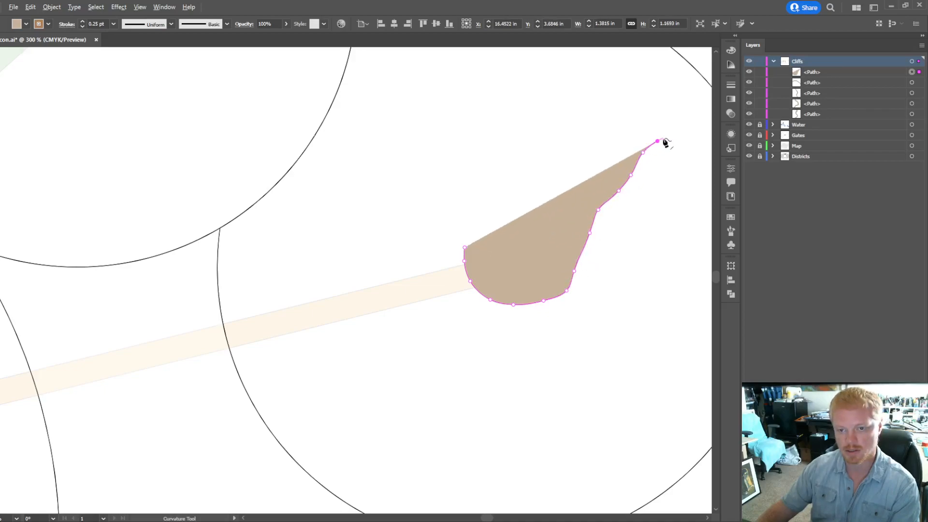
pyautogui.click(668, 134)
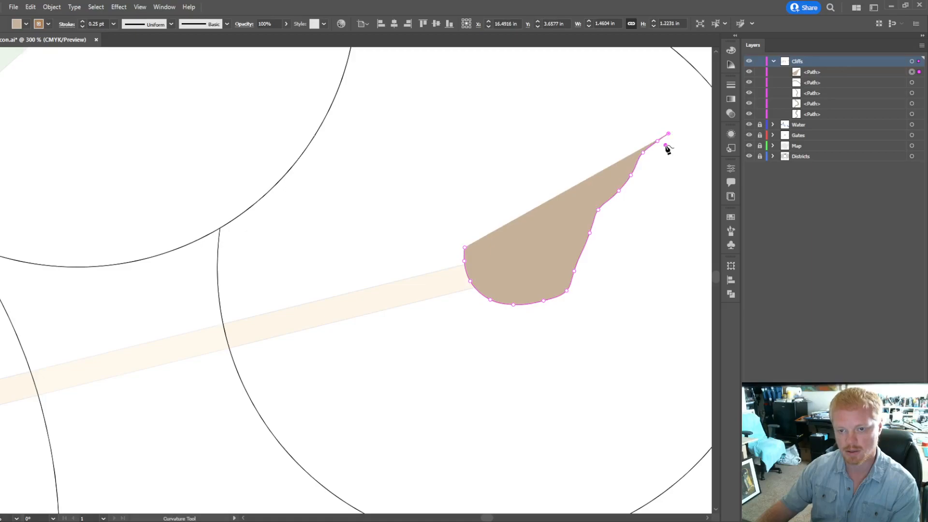
# Step: Trace the outer edge of the cliff's eastern arm from its tip back down to the U's lower corner, forming a thin band
pyautogui.click(656, 149)
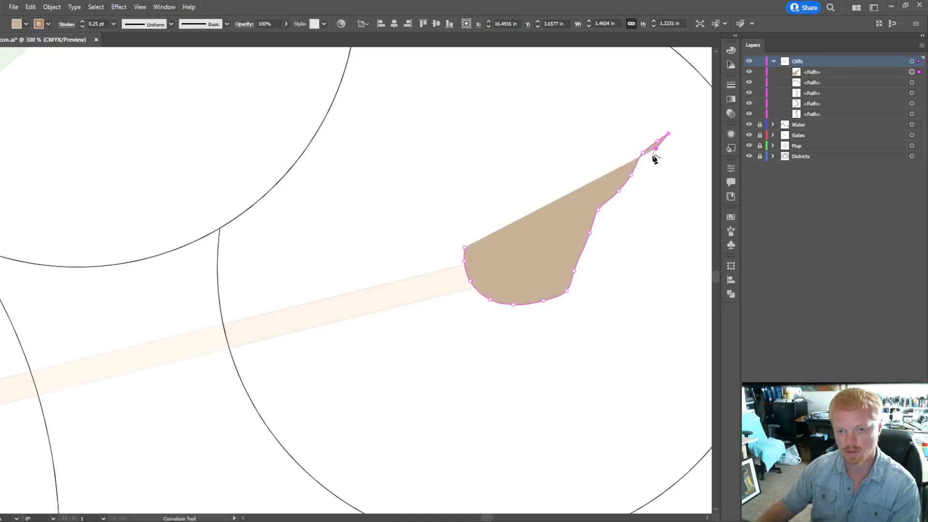
pyautogui.click(647, 159)
pyautogui.click(643, 168)
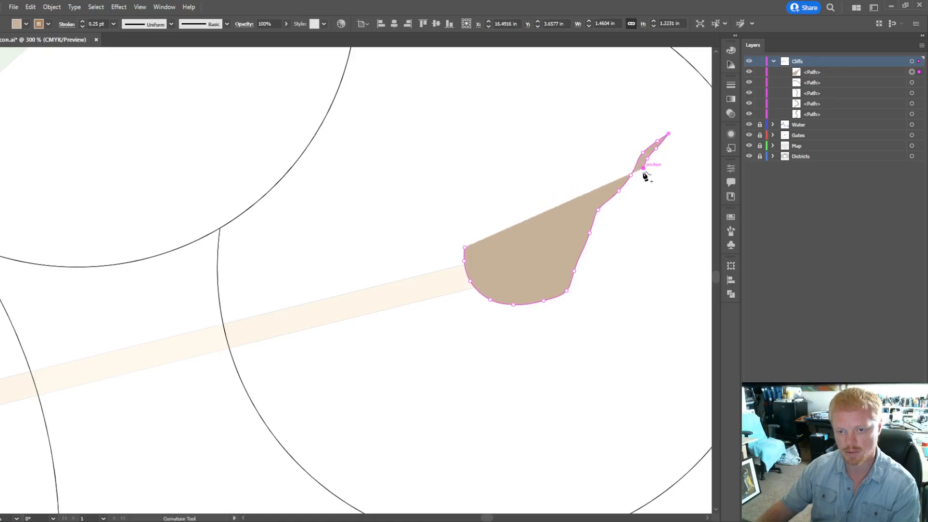
pyautogui.click(636, 180)
pyautogui.click(632, 191)
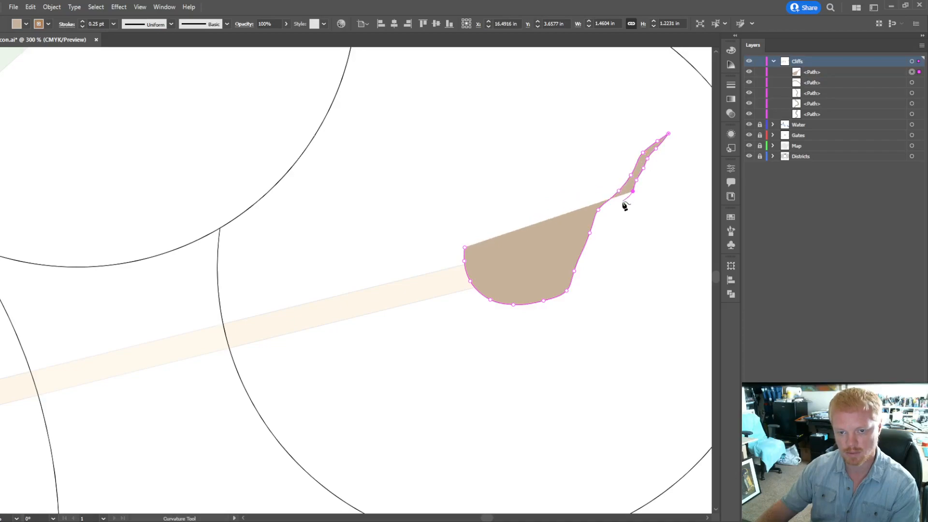
pyautogui.click(617, 207)
pyautogui.click(607, 218)
pyautogui.click(603, 233)
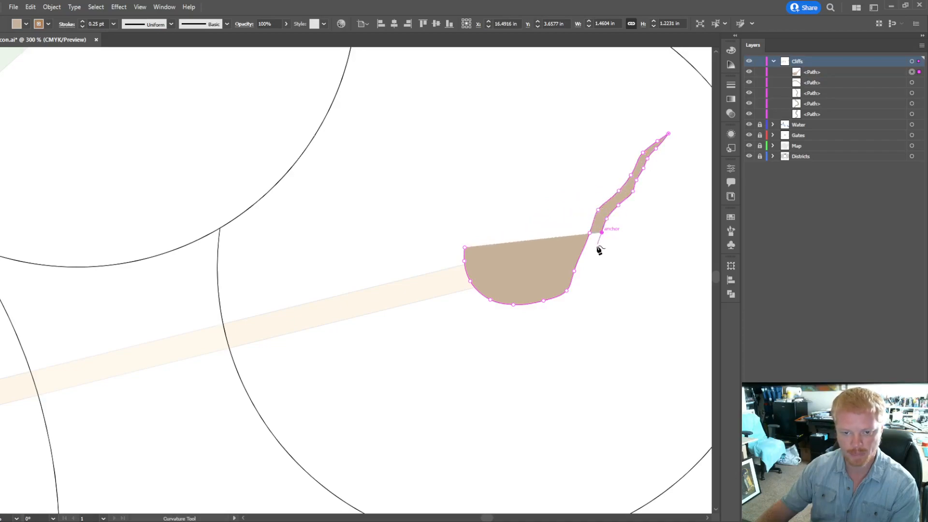
pyautogui.click(595, 255)
pyautogui.click(586, 285)
pyautogui.click(578, 298)
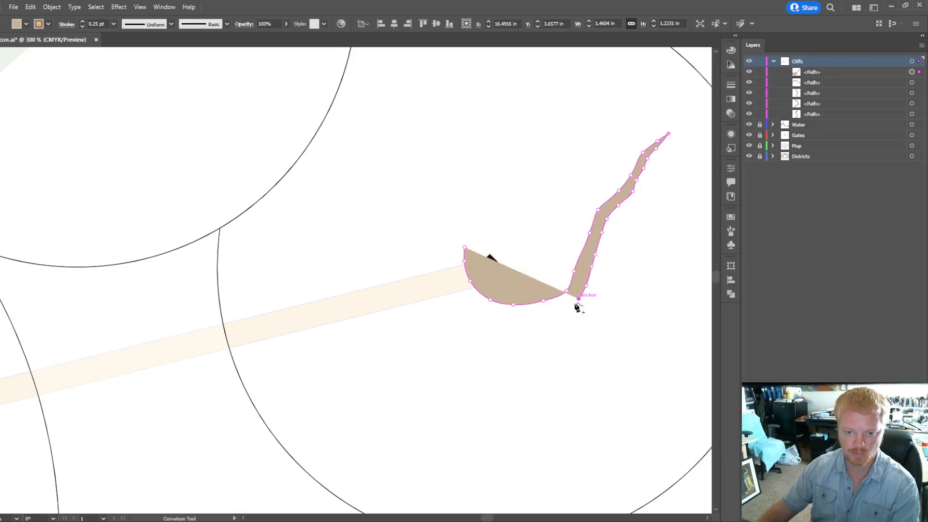
# Step: Curve the outer edge under the U and up its western side across the orange band, reaching about 1.62 by 1.34 in overall
pyautogui.click(561, 312)
pyautogui.click(539, 318)
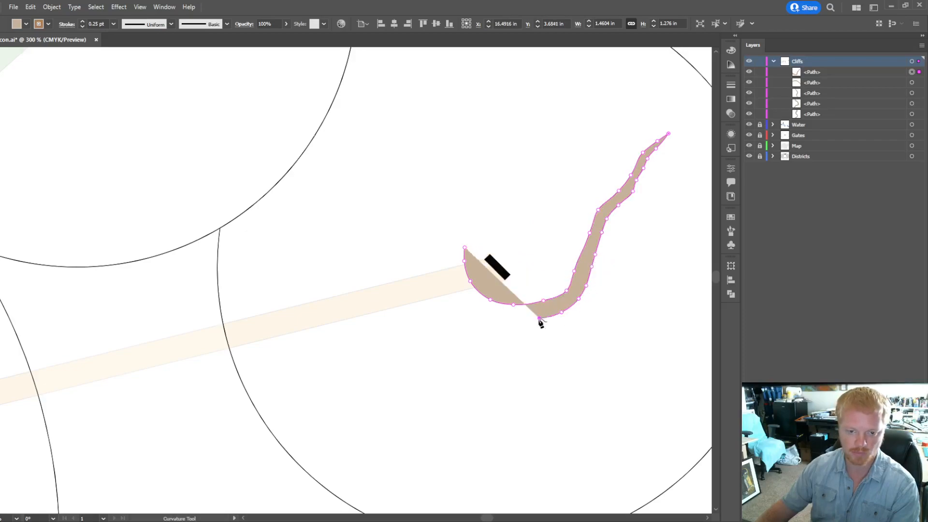
pyautogui.click(510, 321)
pyautogui.click(485, 318)
pyautogui.click(464, 306)
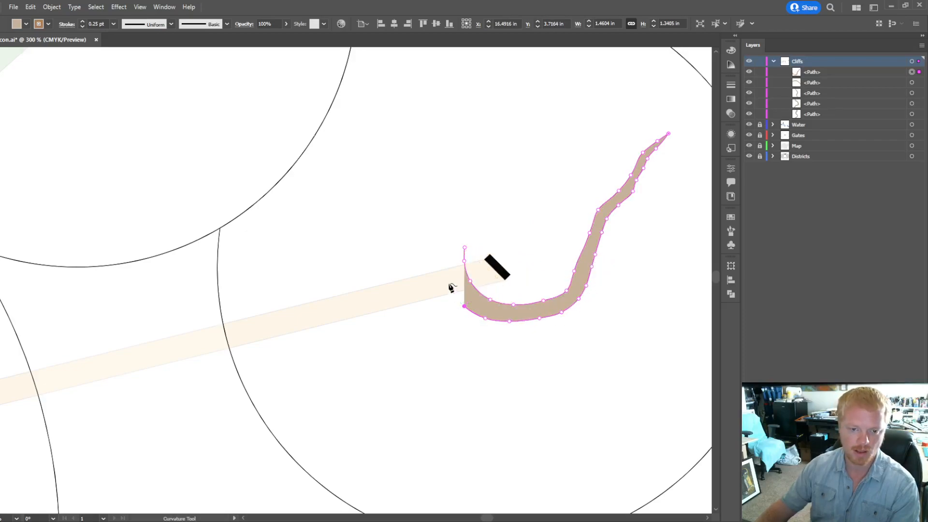
pyautogui.click(449, 283)
pyautogui.click(442, 259)
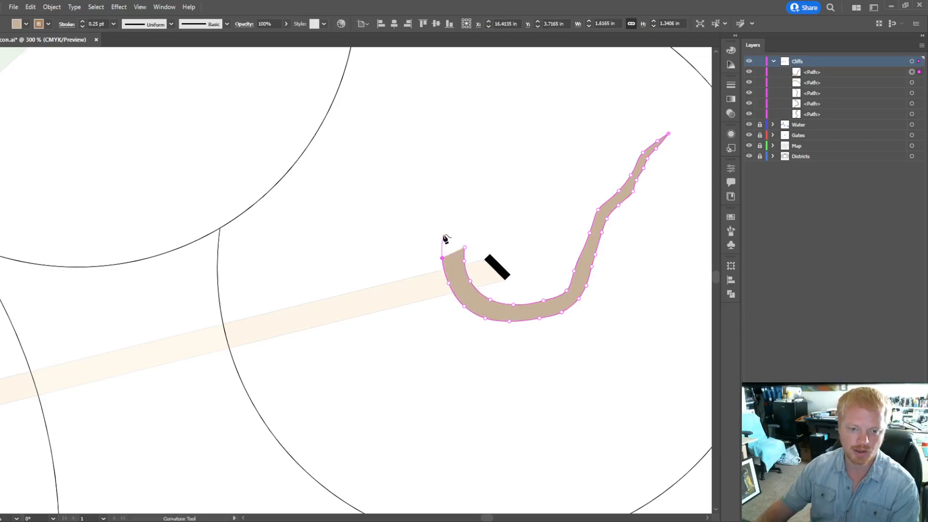
# Step: Extend the outer edge northeast in gentle bends to a second tip, making the cliff about 1.62 by 1.86 in overall
pyautogui.click(449, 232)
pyautogui.click(464, 208)
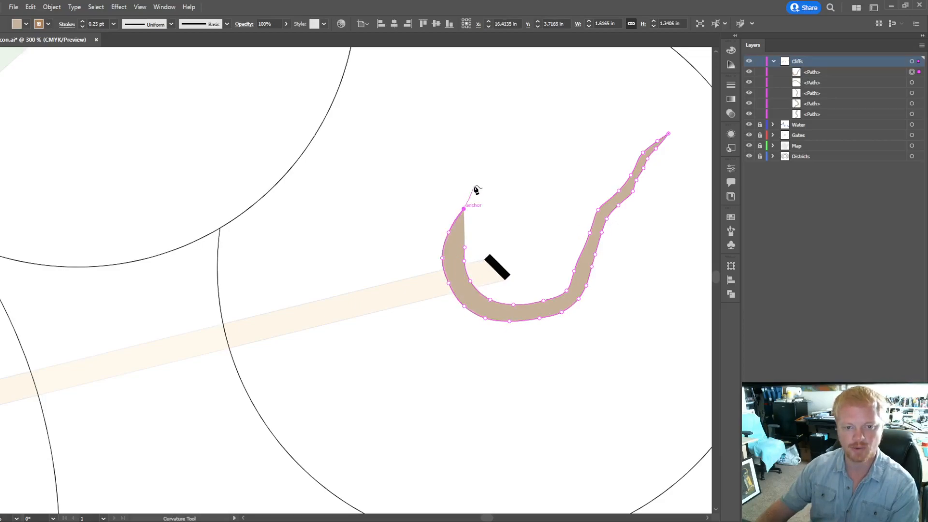
pyautogui.click(484, 181)
pyautogui.click(503, 157)
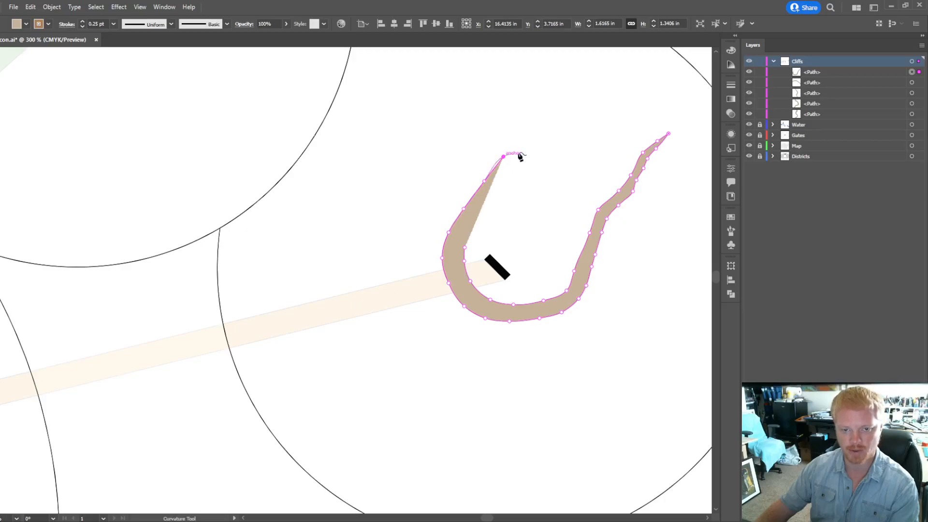
pyautogui.click(528, 141)
pyautogui.click(549, 116)
pyautogui.click(557, 98)
pyautogui.click(561, 79)
pyautogui.click(560, 61)
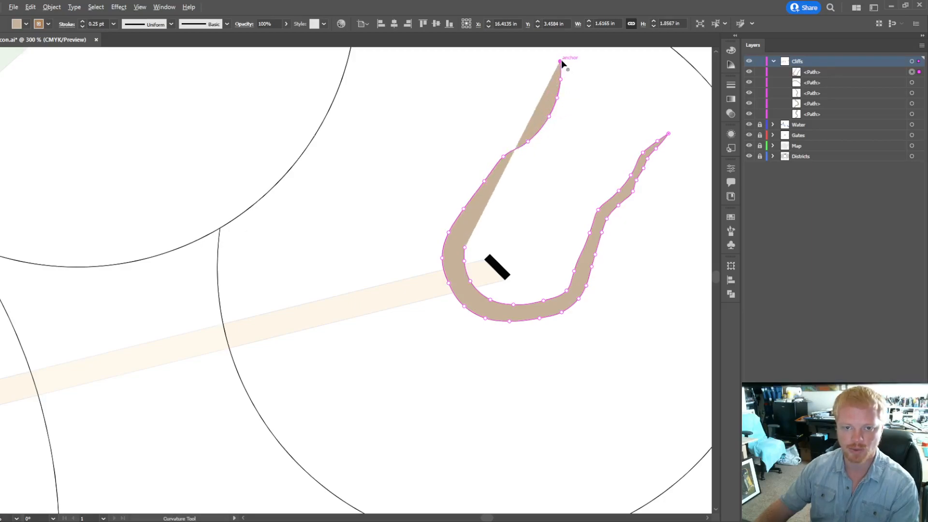
# Step: Trace the inner edge of the western arm from its tip down through the upper bend, keeping the band narrow
pyautogui.click(567, 83)
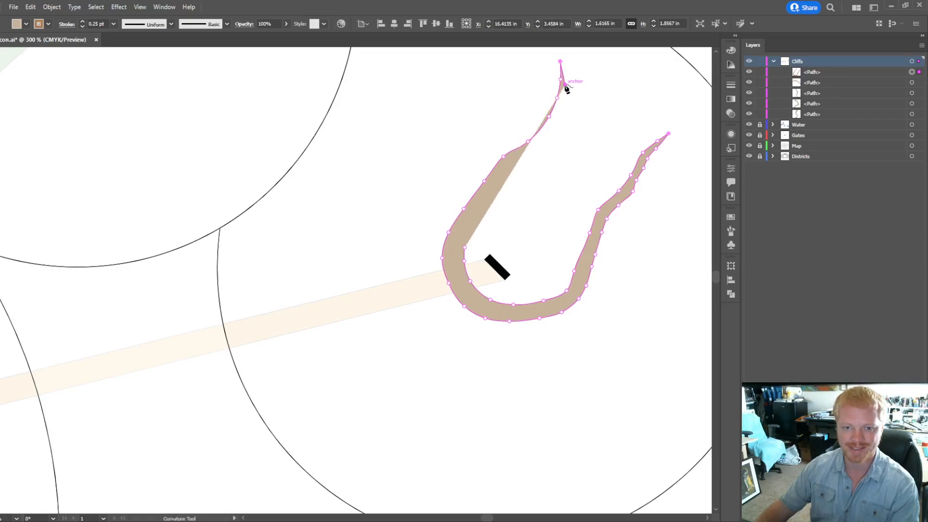
pyautogui.click(562, 101)
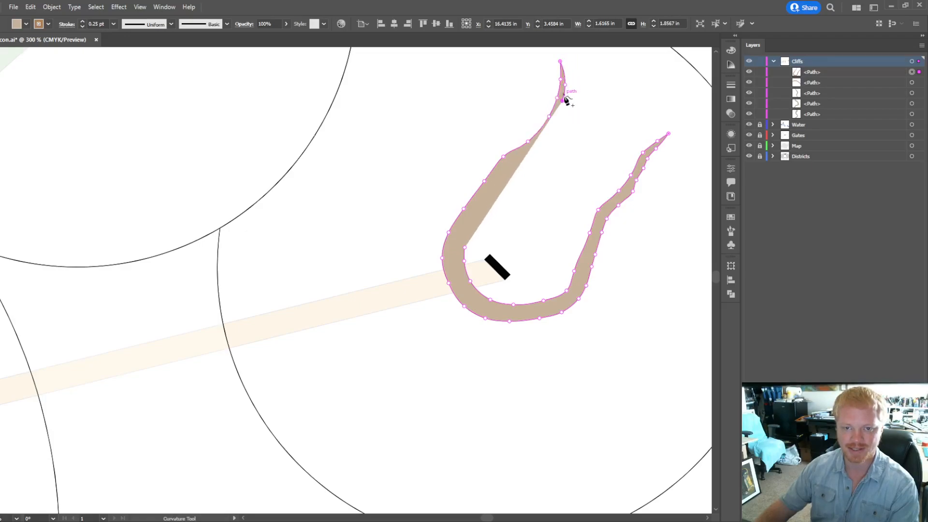
pyautogui.moveTo(562, 100); pyautogui.dragTo(563, 103)
pyautogui.click(558, 116)
pyautogui.click(554, 126)
pyautogui.click(547, 132)
pyautogui.click(539, 144)
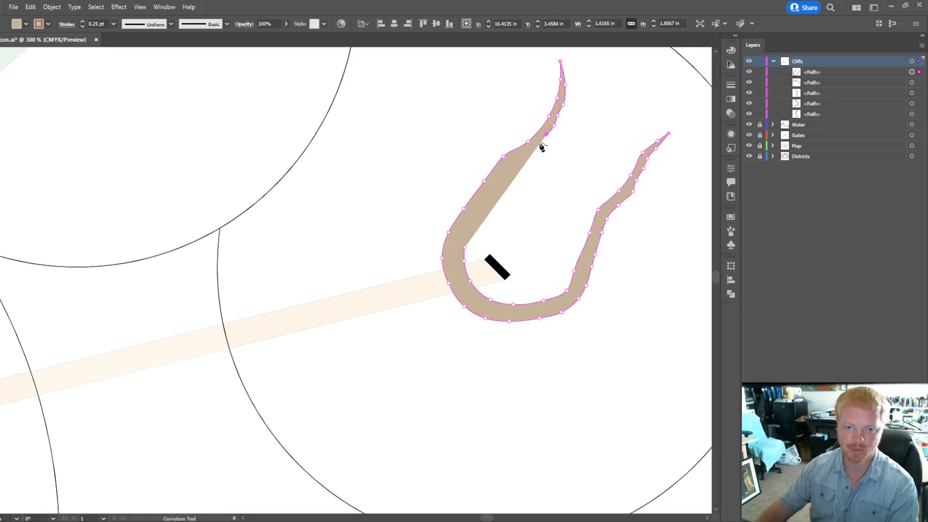
# Step: Continue the western arm's inner edge down to the starting point, close the cliff shape, and smooth the inner points west of the gate
pyautogui.click(532, 151)
pyautogui.click(523, 157)
pyautogui.click(511, 166)
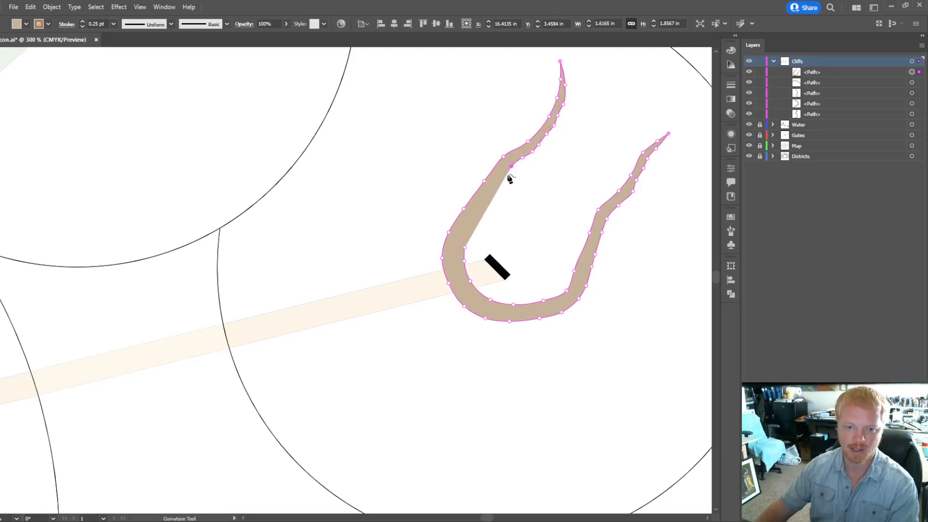
pyautogui.click(501, 180)
pyautogui.click(488, 196)
pyautogui.click(477, 211)
pyautogui.click(470, 224)
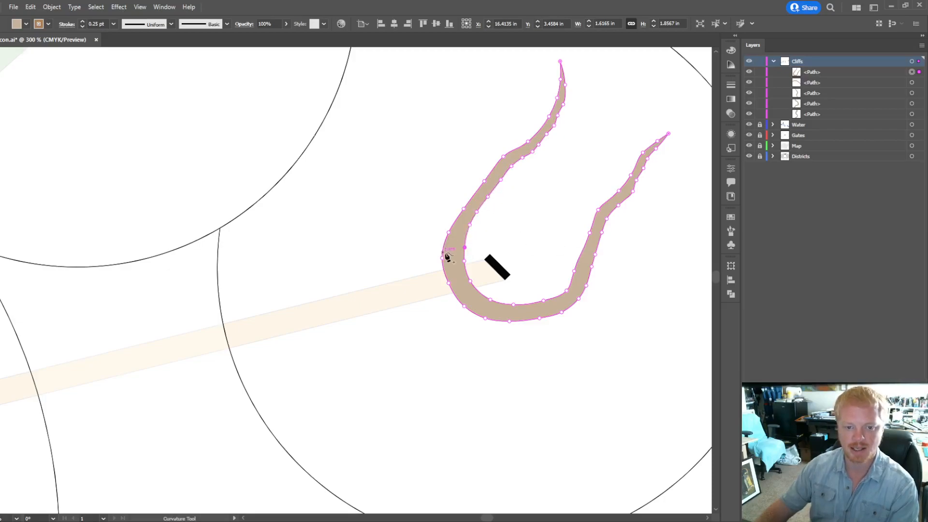
pyautogui.click(462, 239)
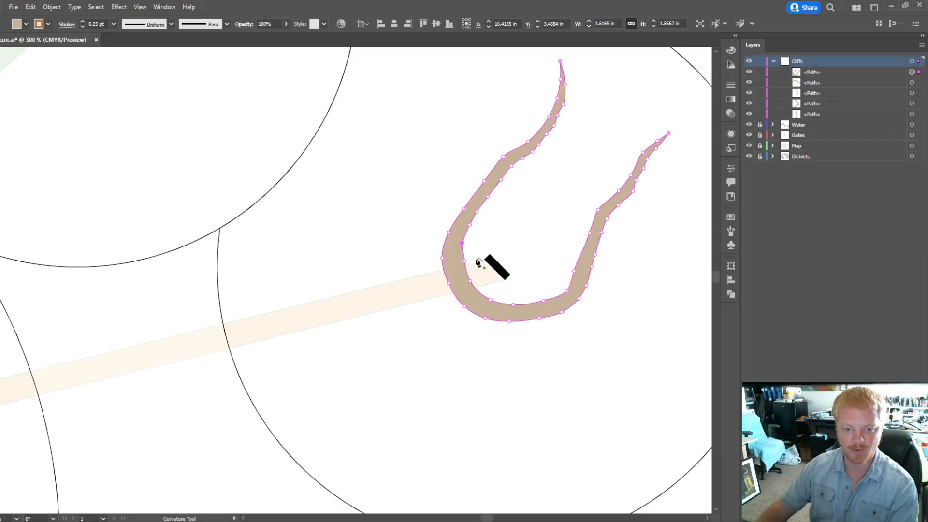
pyautogui.click(461, 263)
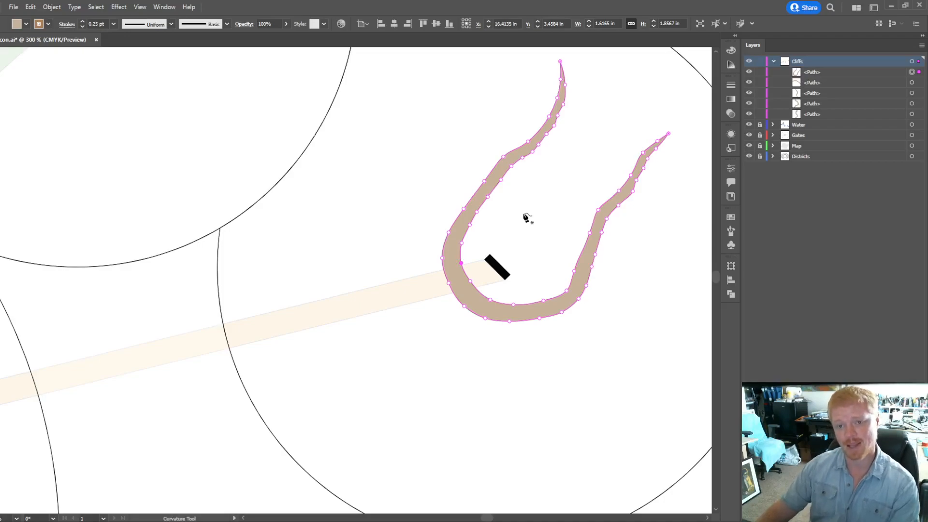
# Step: Thicken the U's base by moving its outer points outward, making the cliff about 1.64 by 1.91 in, and clear the selection
pyautogui.scroll(2, 557, 216)
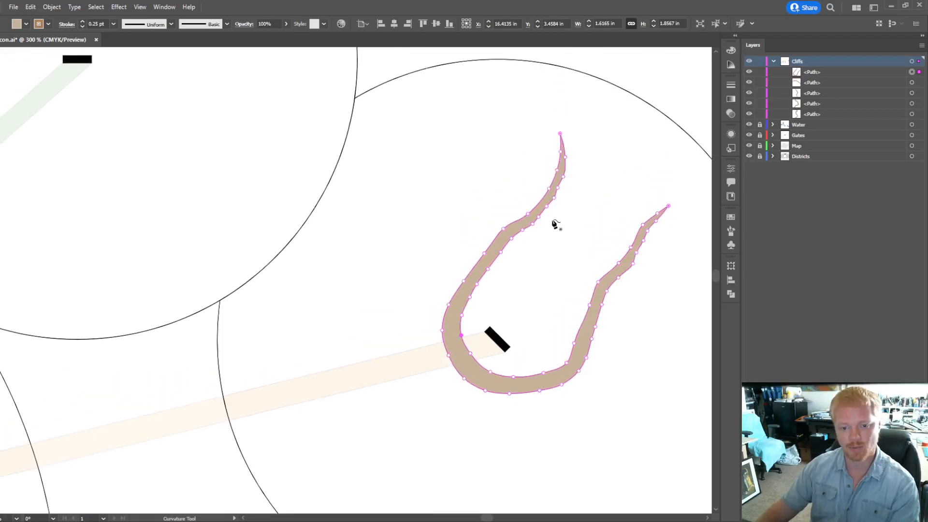
pyautogui.press('v')
pyautogui.hscroll(1, 514, 271)
pyautogui.hscroll(2, 512, 272)
pyautogui.scroll(-1, 456, 330)
pyautogui.scroll(4, 450, 364)
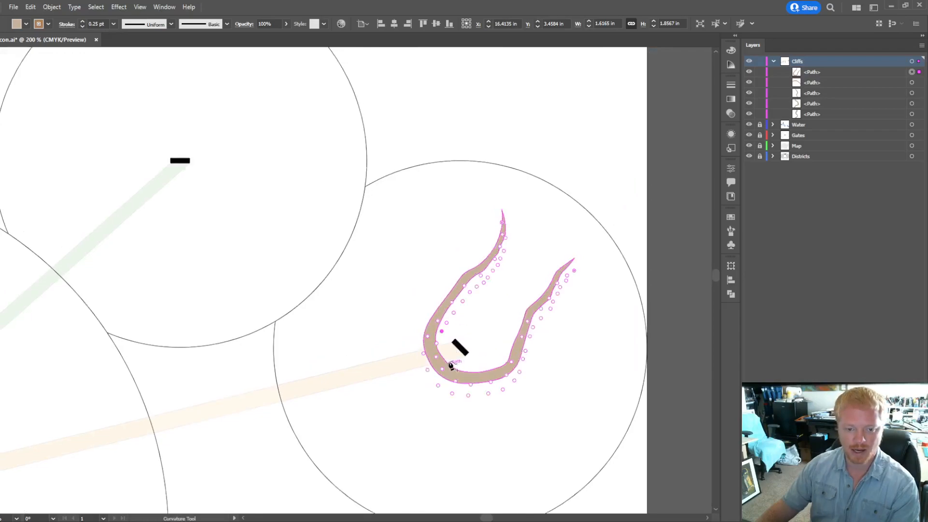
pyautogui.scroll(-1, 456, 344)
pyautogui.scroll(2, 459, 342)
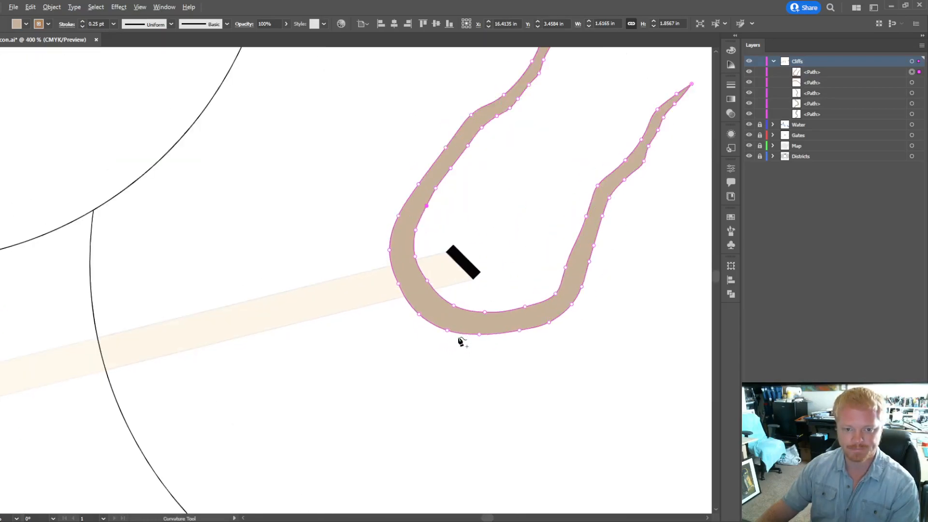
pyautogui.moveTo(389, 251); pyautogui.dragTo(385, 251)
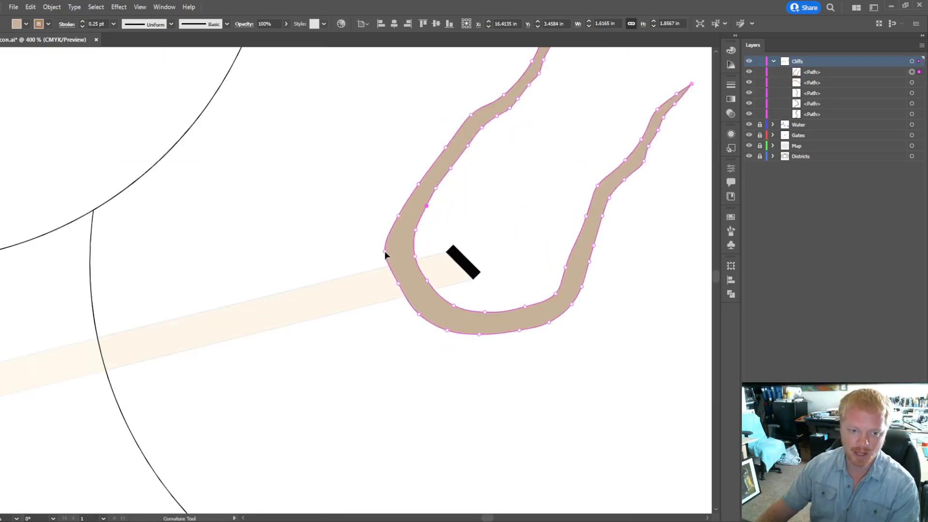
pyautogui.moveTo(399, 284); pyautogui.dragTo(521, 338)
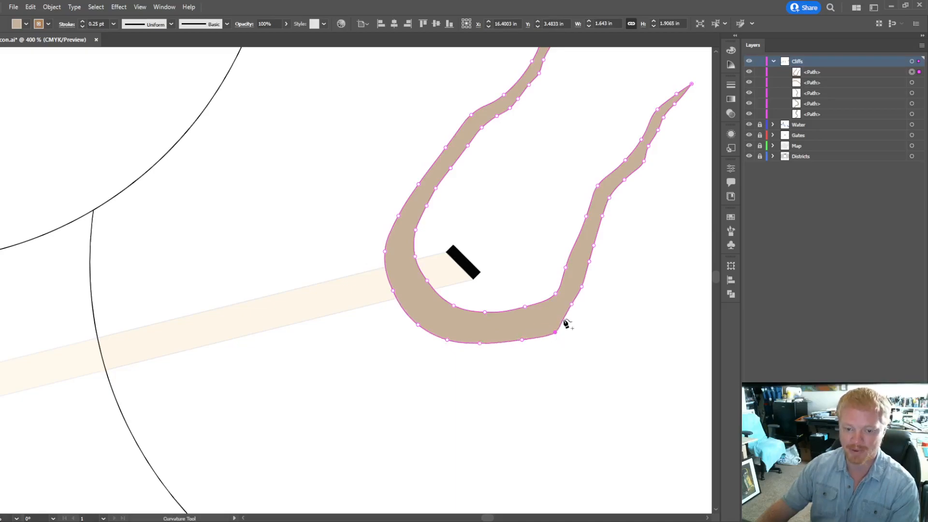
pyautogui.moveTo(581, 287); pyautogui.dragTo(588, 288)
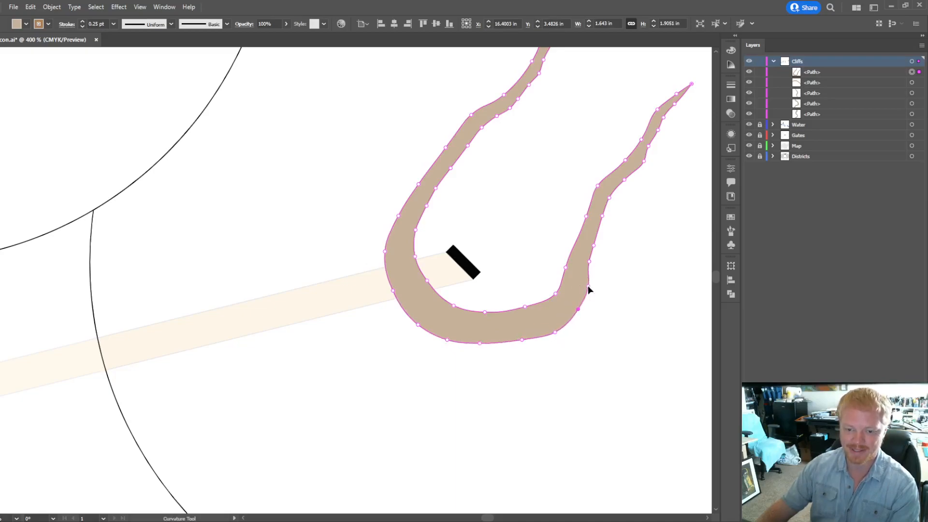
pyautogui.click(587, 287)
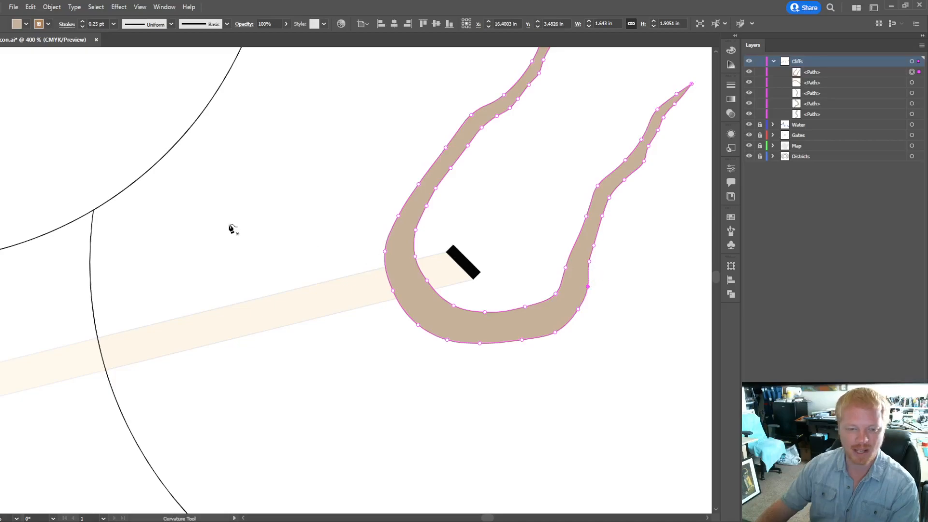
pyautogui.press('v')
pyautogui.click(150, 187)
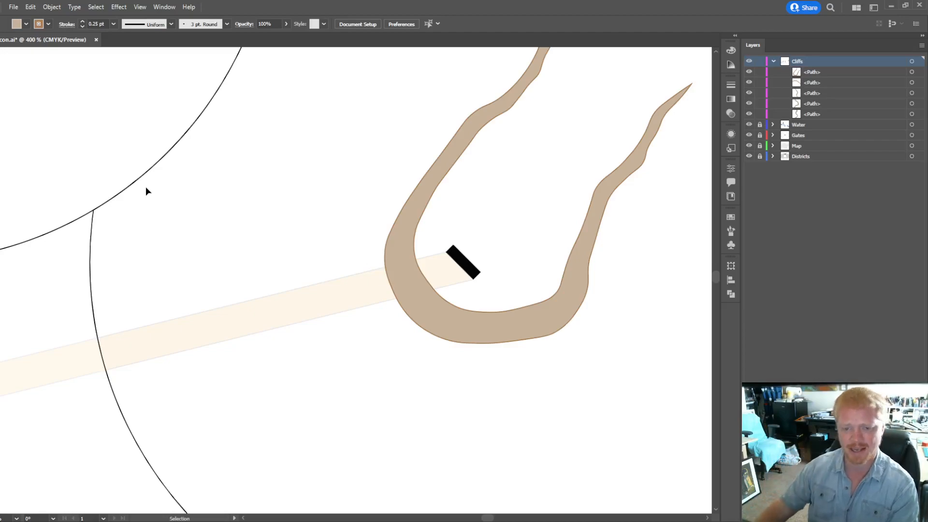
# Step: Try to add extra anchor points with the Pen tool along the cliff's lower eastern bend, and undo them
pyautogui.click(438, 335)
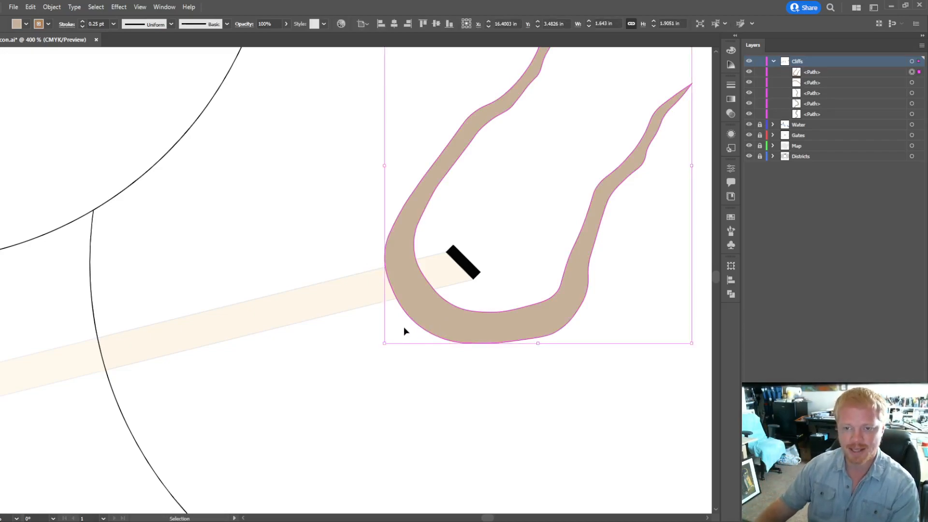
pyautogui.press('p')
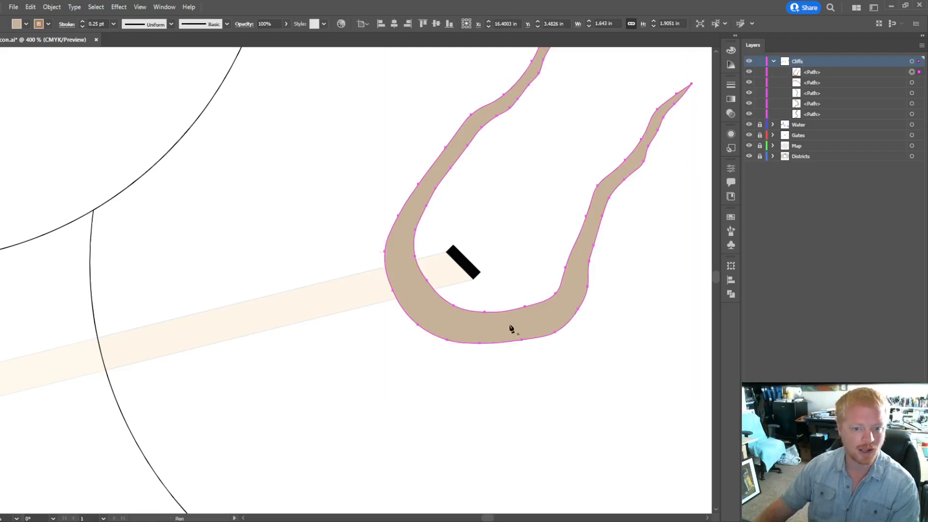
pyautogui.click(570, 323)
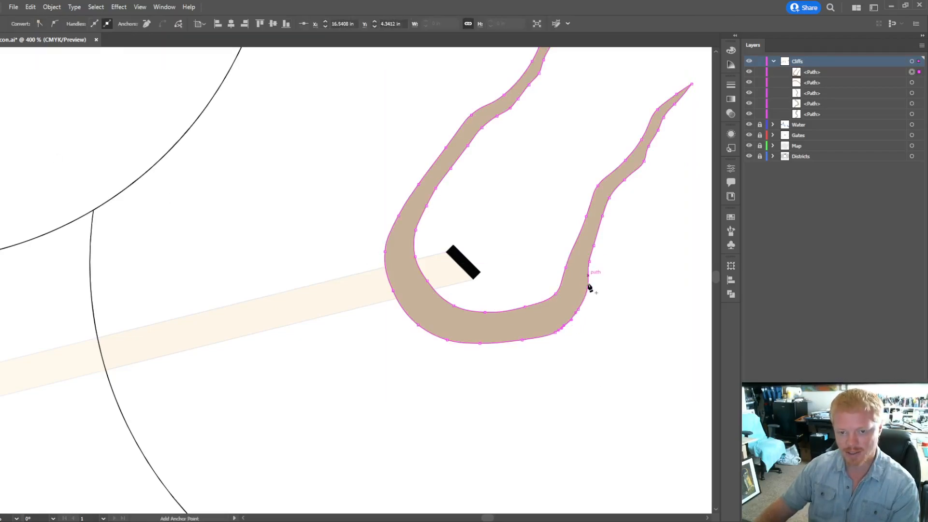
pyautogui.hotkey('ctrl', 'z')
pyautogui.hotkey('ctrl', 'z')
pyautogui.hotkey('ctrl', 'z')
pyautogui.hotkey('ctrl', 'z')
pyautogui.hotkey('ctrl', 'z')
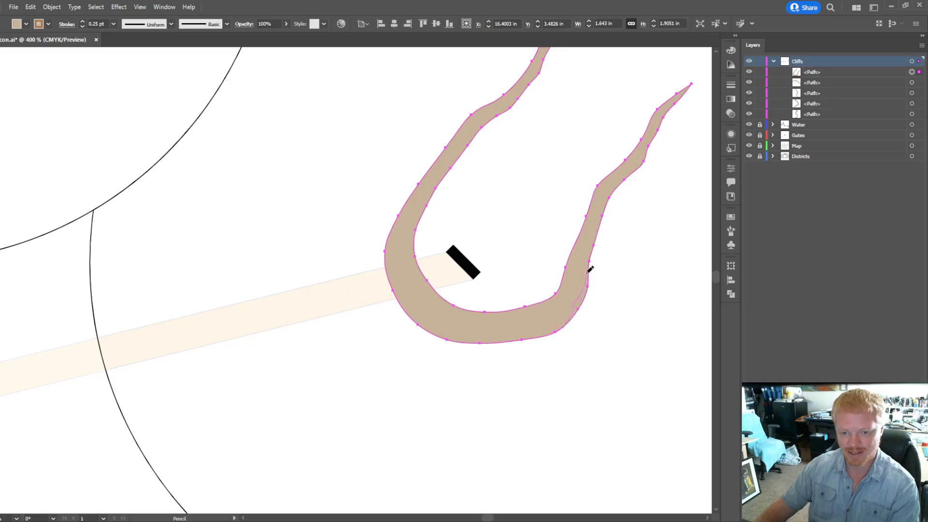
# Step: Redraw the outer edge of the cliff's southeastern bend and base with the Pencil tool for a more irregular contour, and clear the selection
pyautogui.moveTo(594, 248); pyautogui.dragTo(595, 247)
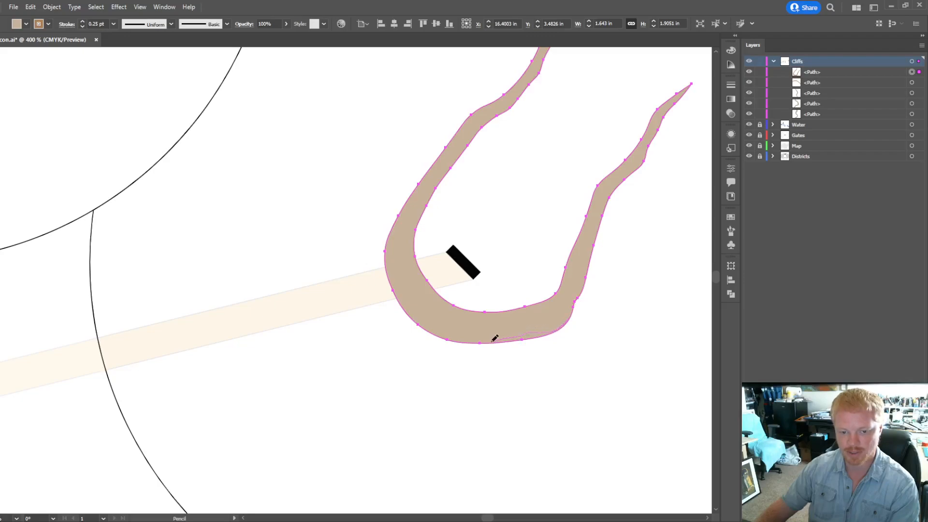
pyautogui.moveTo(491, 340); pyautogui.dragTo(490, 342)
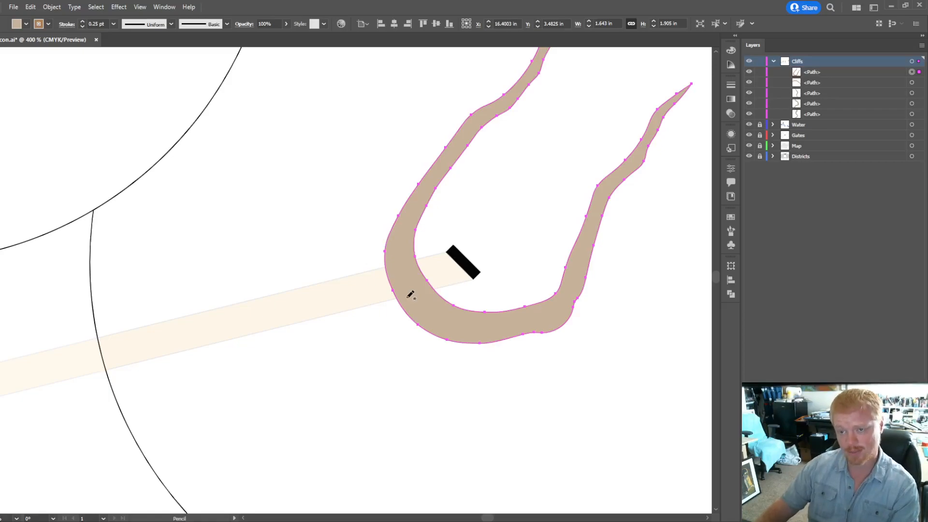
pyautogui.scroll(-3, 356, 322)
pyautogui.press('v')
pyautogui.click(208, 346)
# Step: Examine the districts at the ends of the grey and yellow bands for the next cliff location
pyautogui.scroll(-10, 228, 344)
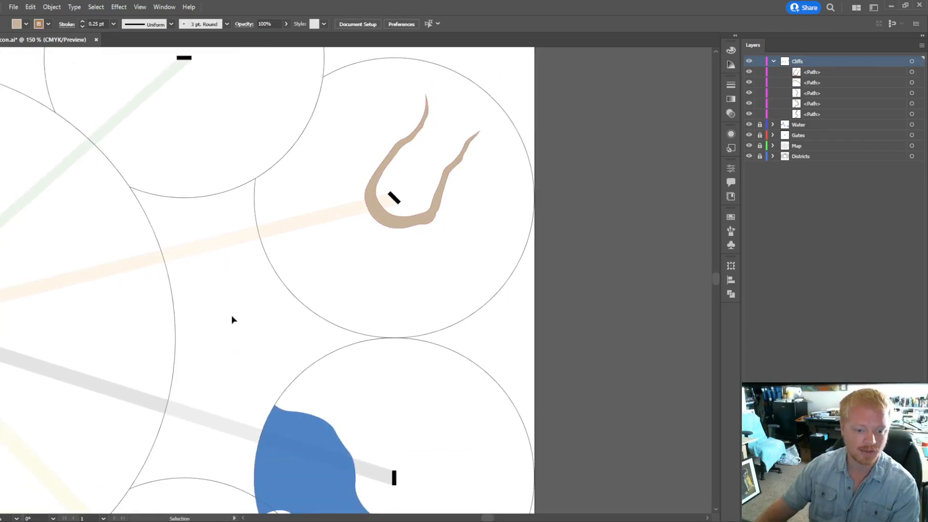
pyautogui.scroll(-2, 228, 303)
pyautogui.hscroll(-5, 228, 303)
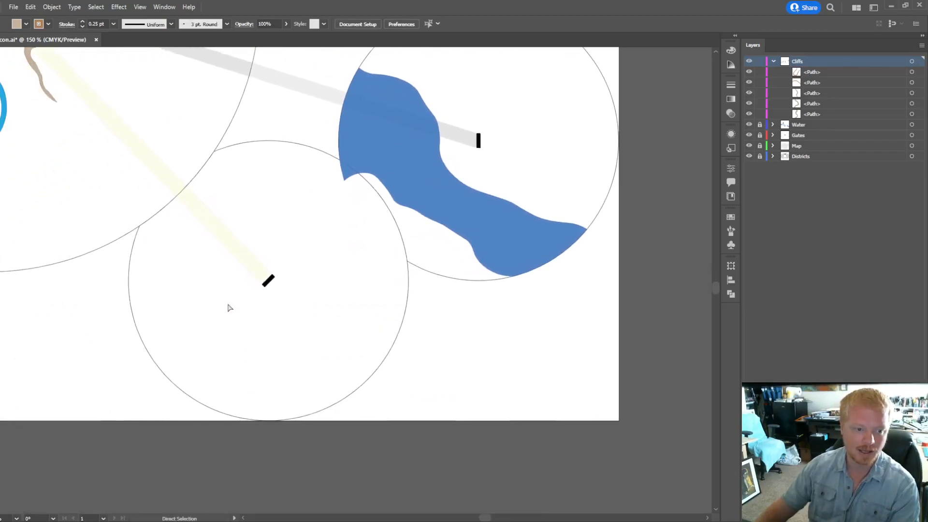
pyautogui.scroll(3, 425, 353)
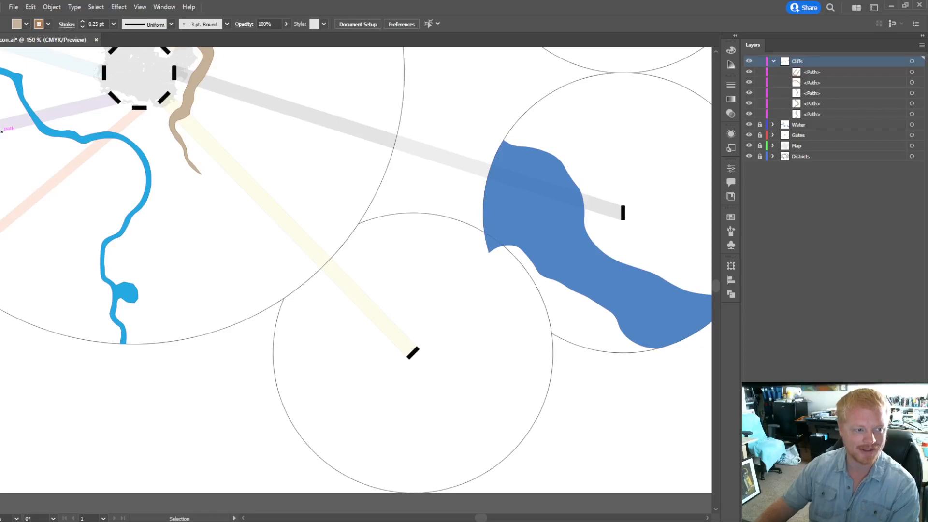
# Step: Start an unfilled cliff path with the Curvature tool in the yellow band's district, curving southeast past the gate, about 0.73 by 1.65 in
pyautogui.hotkey('shift', '`')
pyautogui.scroll(4, 406, 355)
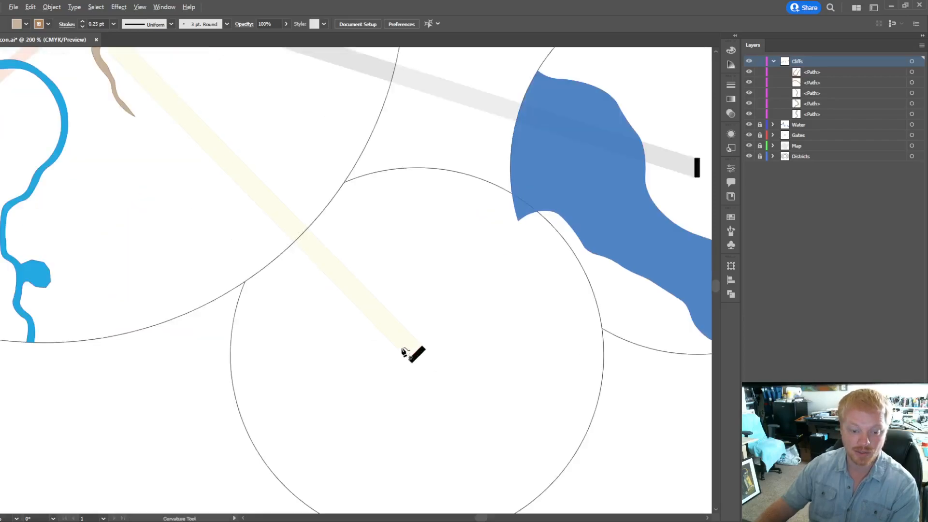
pyautogui.scroll(-4, 441, 334)
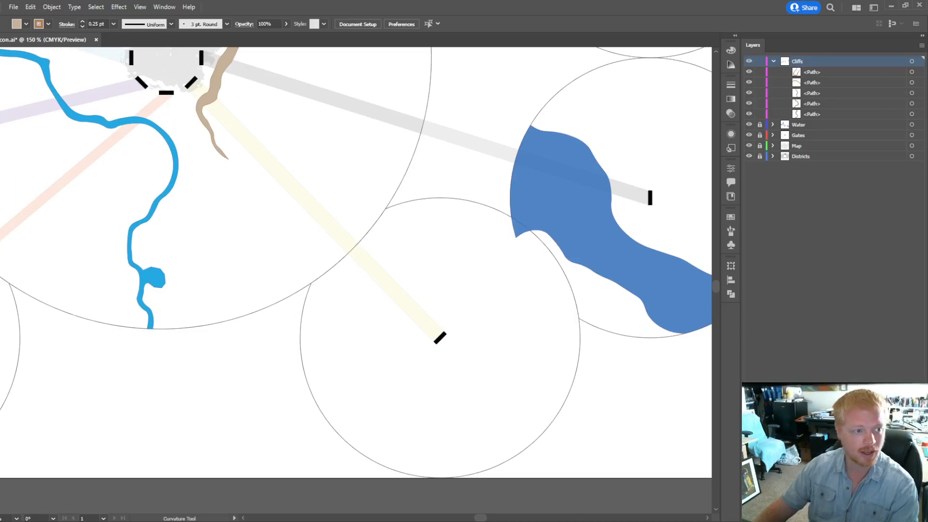
pyautogui.click(6, 65)
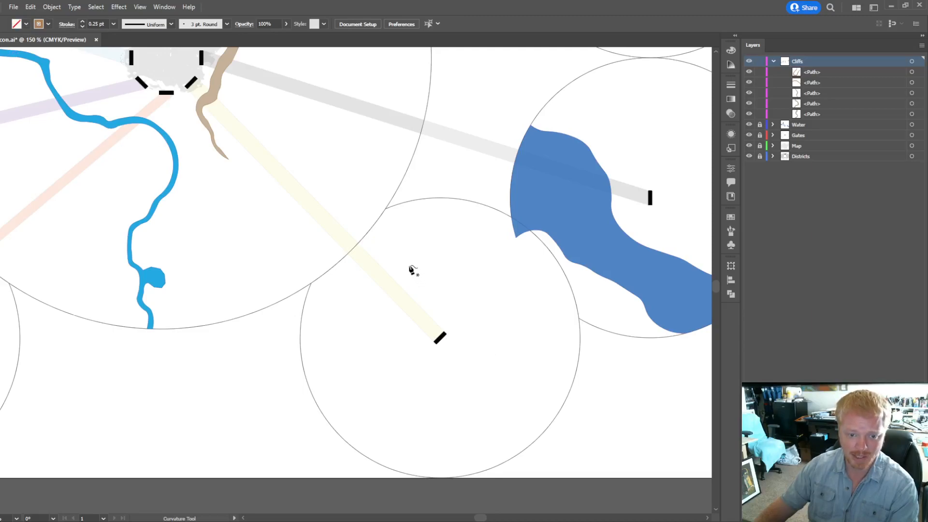
pyautogui.click(406, 237)
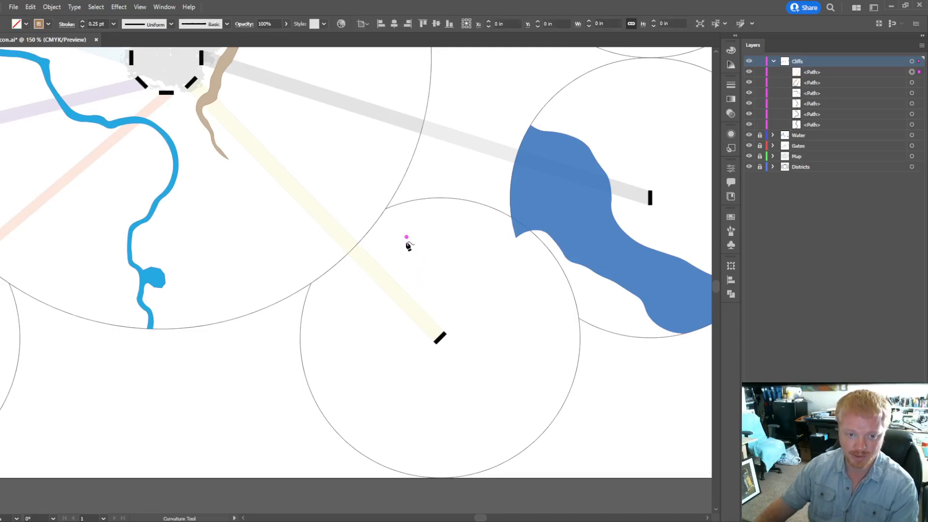
pyautogui.click(405, 247)
pyautogui.click(406, 257)
pyautogui.click(411, 268)
pyautogui.click(418, 286)
pyautogui.click(425, 304)
pyautogui.click(432, 315)
pyautogui.click(445, 322)
pyautogui.click(453, 334)
pyautogui.click(456, 352)
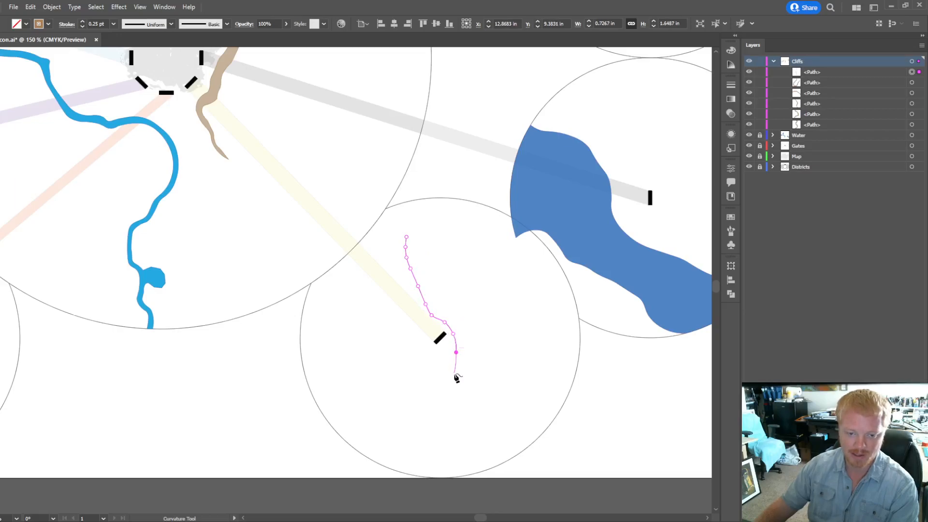
# Step: Continue the cliff's western edge in an S-bend to the district's southern rim, making the path about 1.13 by 3.11 in
pyautogui.click(455, 367)
pyautogui.click(446, 382)
pyautogui.click(438, 398)
pyautogui.click(437, 415)
pyautogui.click(442, 430)
pyautogui.click(455, 442)
pyautogui.click(475, 452)
pyautogui.click(484, 455)
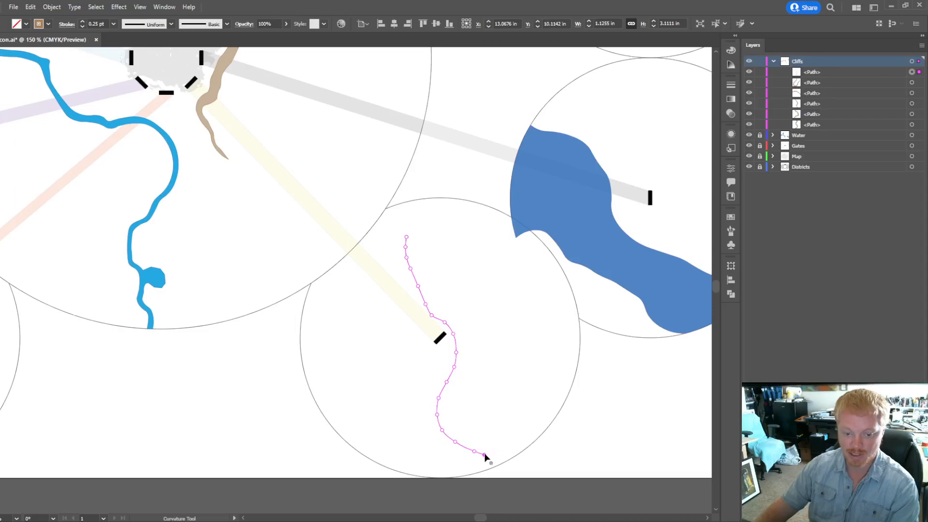
# Step: Trace the cliff's eastern edge back north from the southern tip, parallel to the first edge, to just east of the gate
pyautogui.click(472, 444)
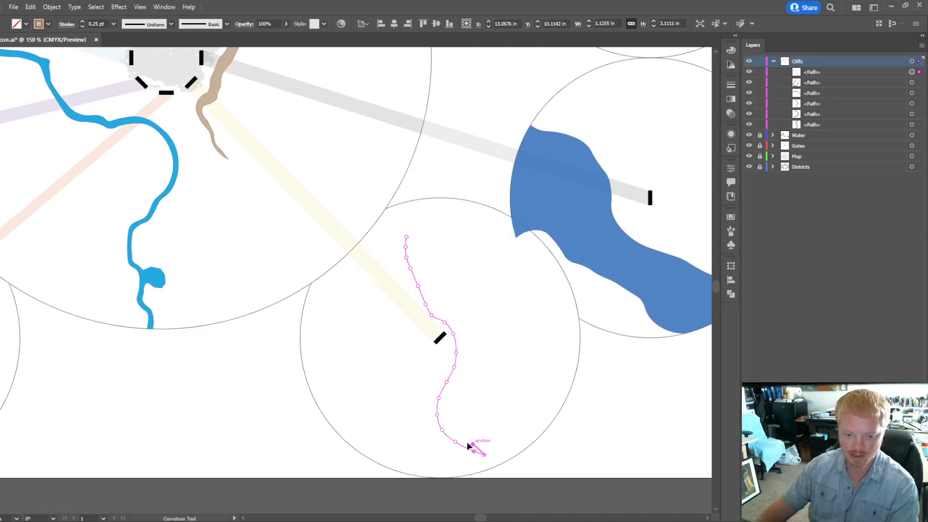
pyautogui.click(451, 429)
pyautogui.click(450, 417)
pyautogui.click(457, 403)
pyautogui.click(465, 390)
pyautogui.click(472, 370)
pyautogui.click(476, 359)
pyautogui.click(476, 338)
# Step: Carry the eastern edge up to the northern tip and close the cliff outline at its starting point
pyautogui.click(470, 325)
pyautogui.click(452, 308)
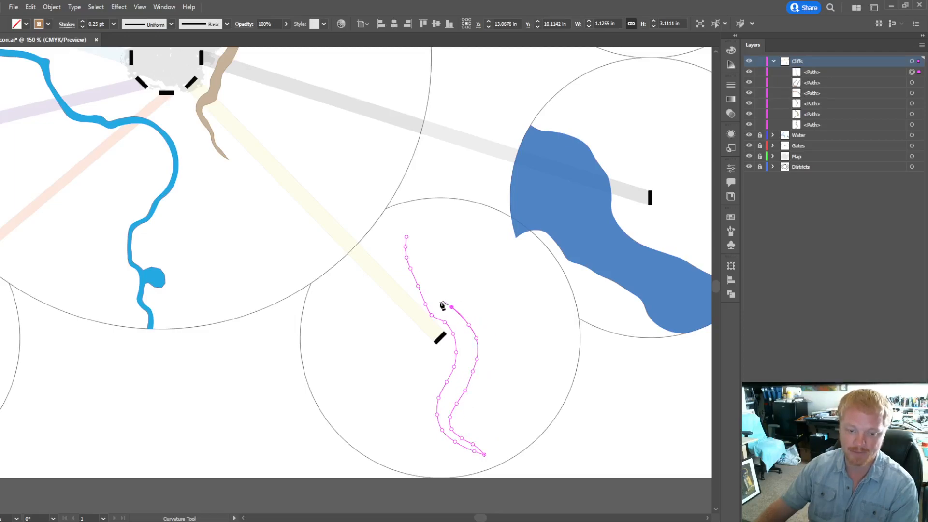
pyautogui.click(430, 282)
pyautogui.click(420, 261)
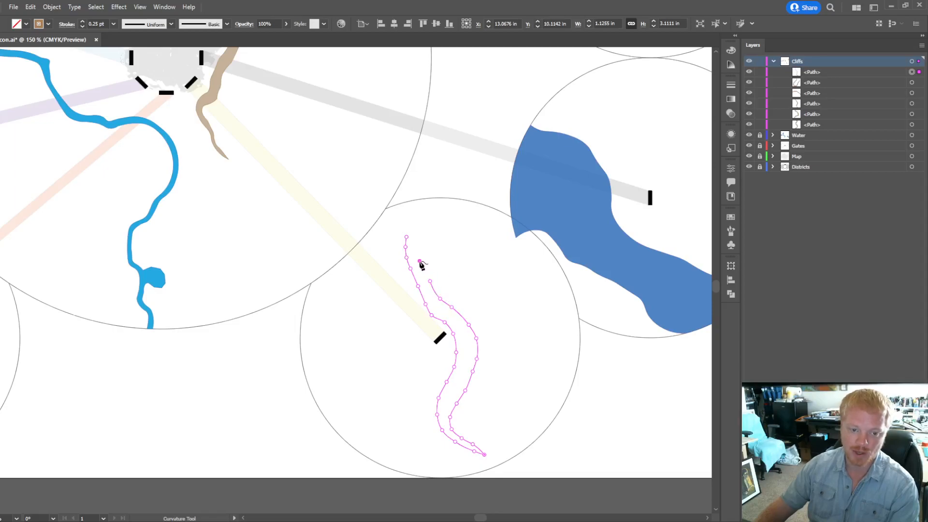
pyautogui.click(417, 246)
pyautogui.click(407, 238)
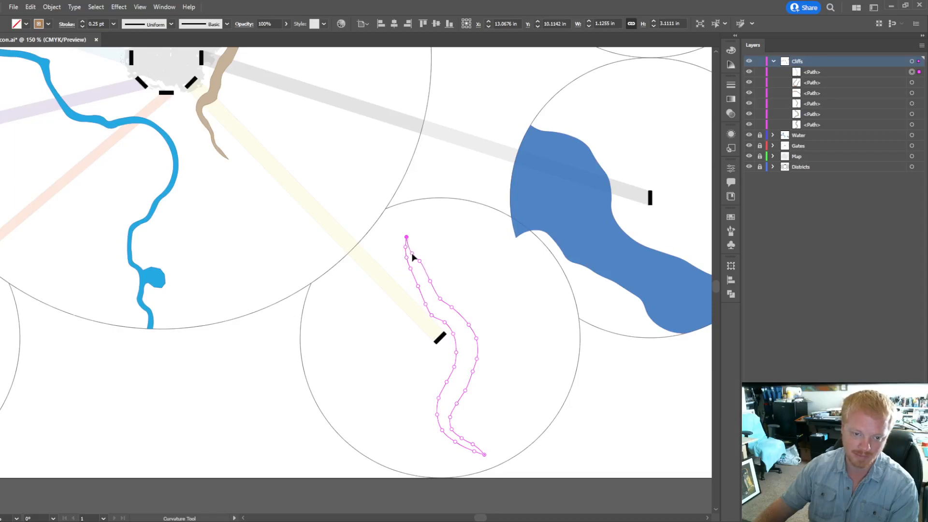
# Step: Reshape the upper eastern edge of the new cliff by moving its points inward, and clear the selection
pyautogui.click(418, 270)
pyautogui.click(426, 288)
pyautogui.click(437, 303)
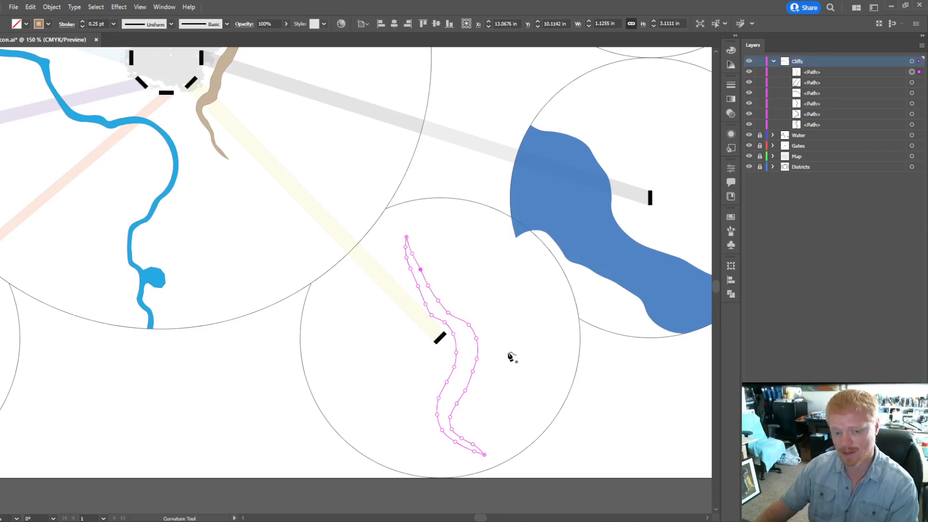
pyautogui.press('v')
pyautogui.click(534, 341)
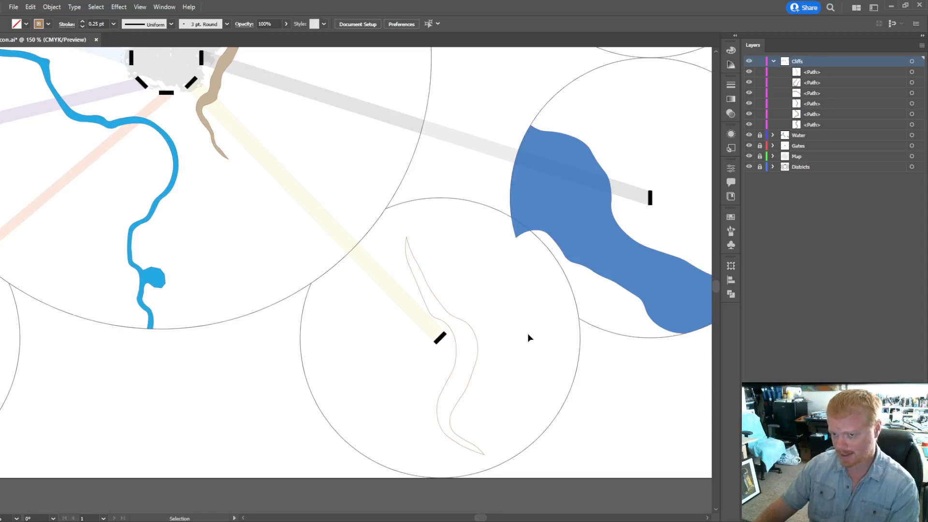
# Step: Examine the whole Beacon map and the area around the central city's gates for where buildings can go
pyautogui.scroll(-3, 512, 342)
pyautogui.keyDown('alt'); pyautogui.scroll(-2, 512, 344); pyautogui.keyUp('alt')
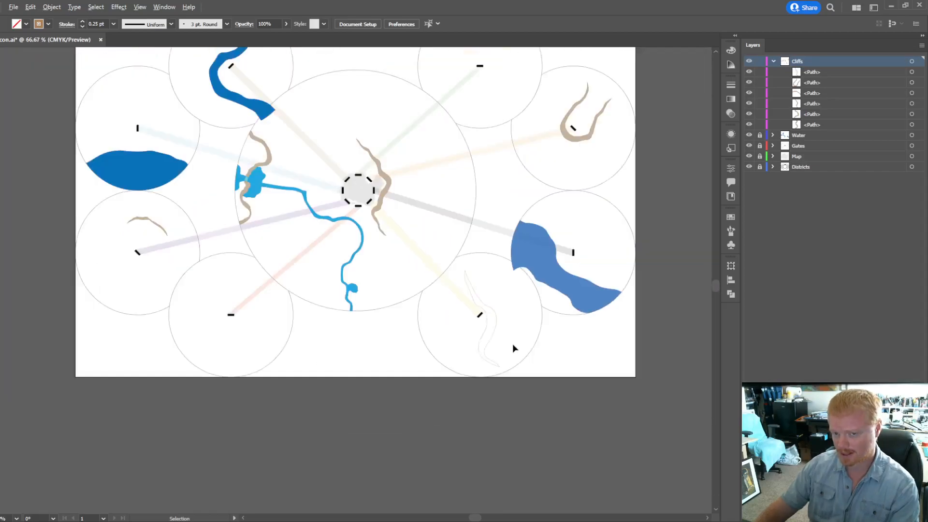
pyautogui.scroll(4, 512, 343)
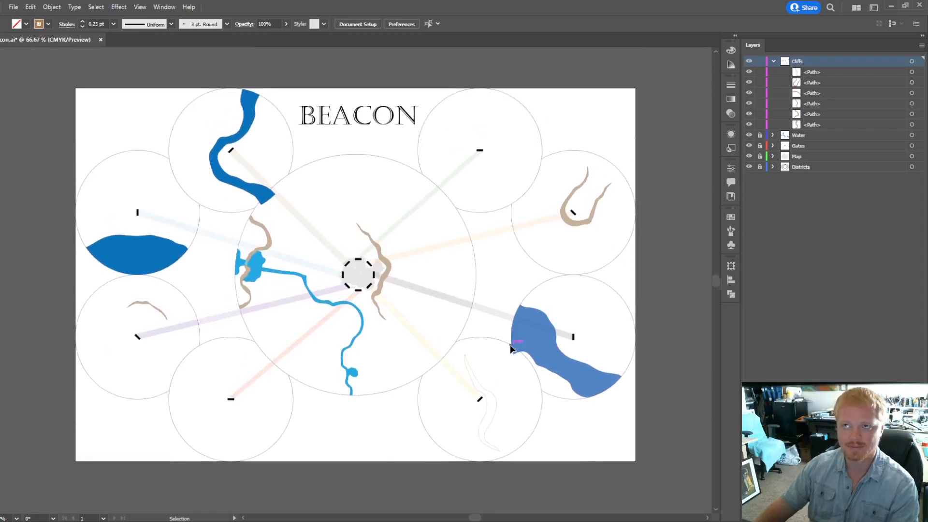
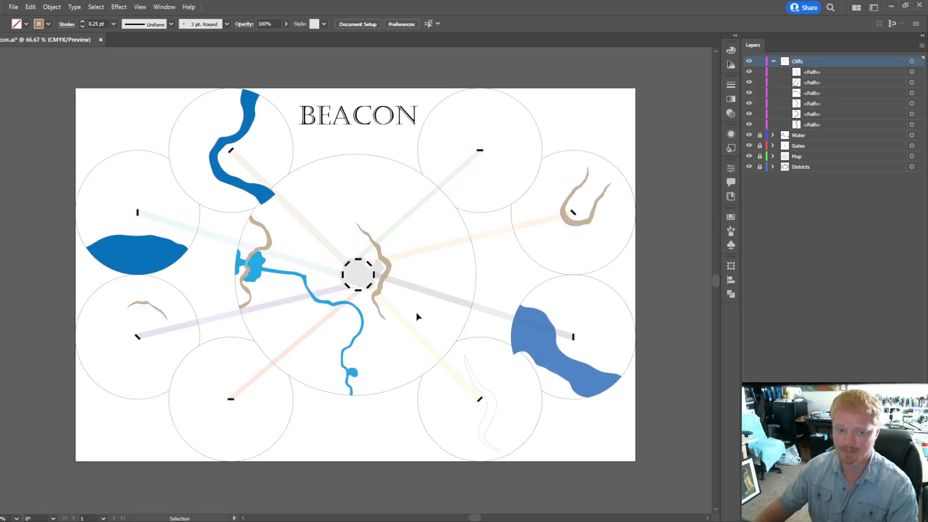
pyautogui.scroll(2, 394, 308)
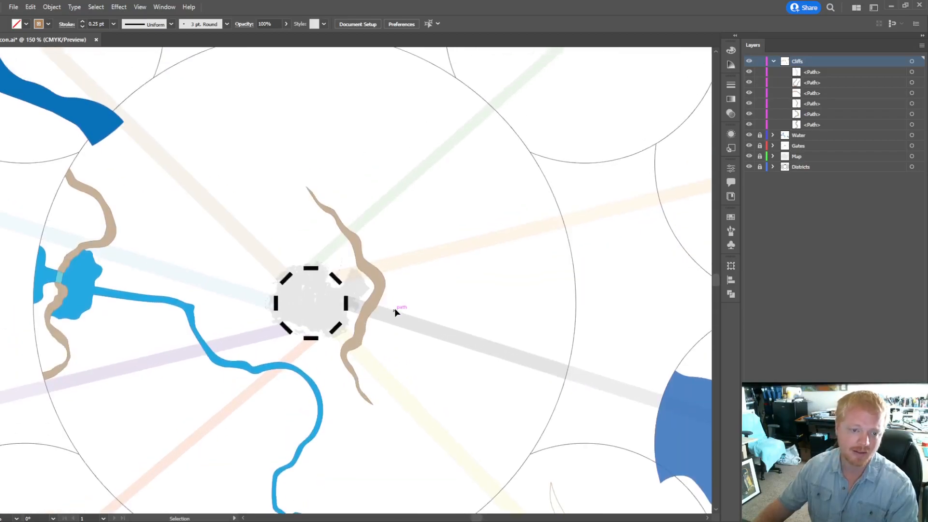
pyautogui.scroll(5, 355, 308)
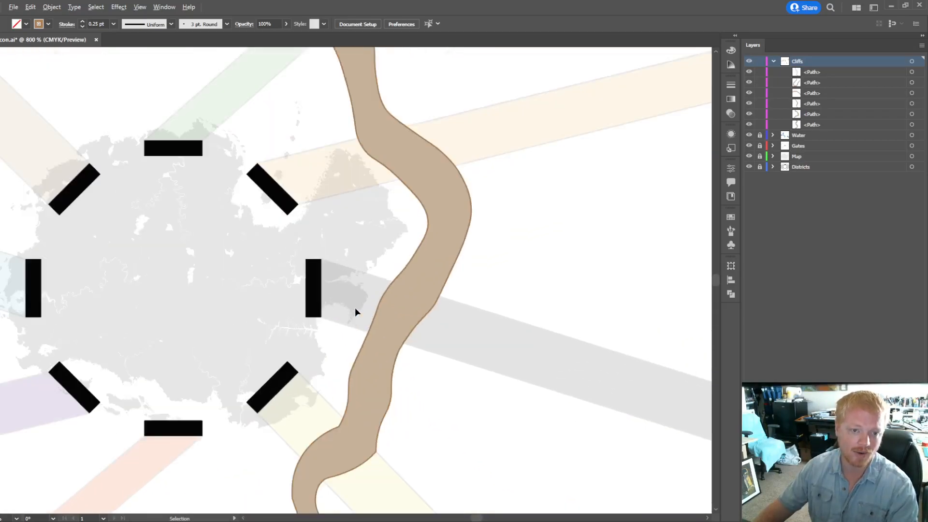
pyautogui.scroll(-1, 355, 311)
pyautogui.hscroll(-3, 354, 307)
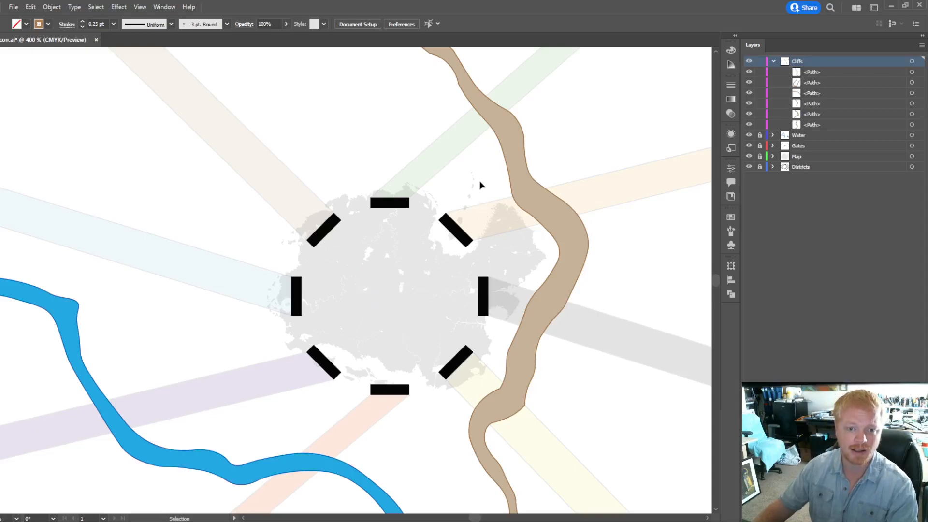
pyautogui.scroll(-1, 442, 213)
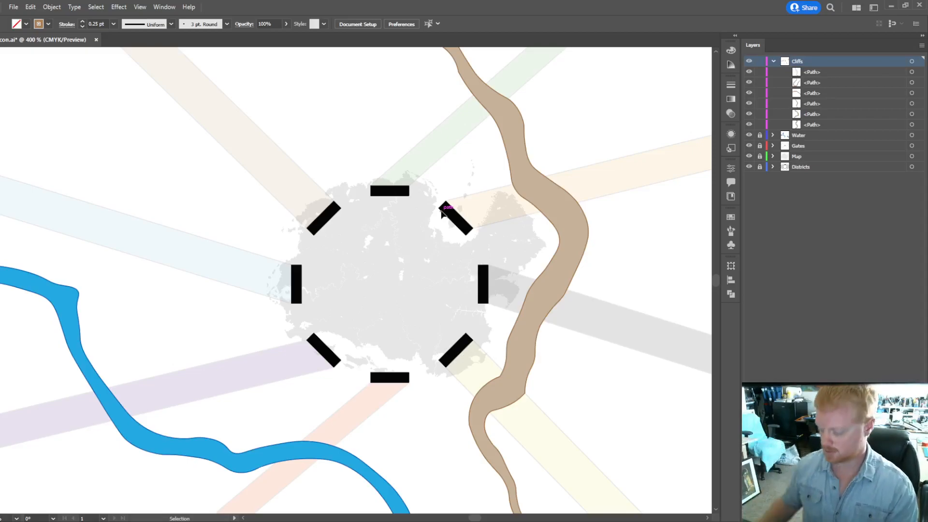
pyautogui.scroll(3, 378, 269)
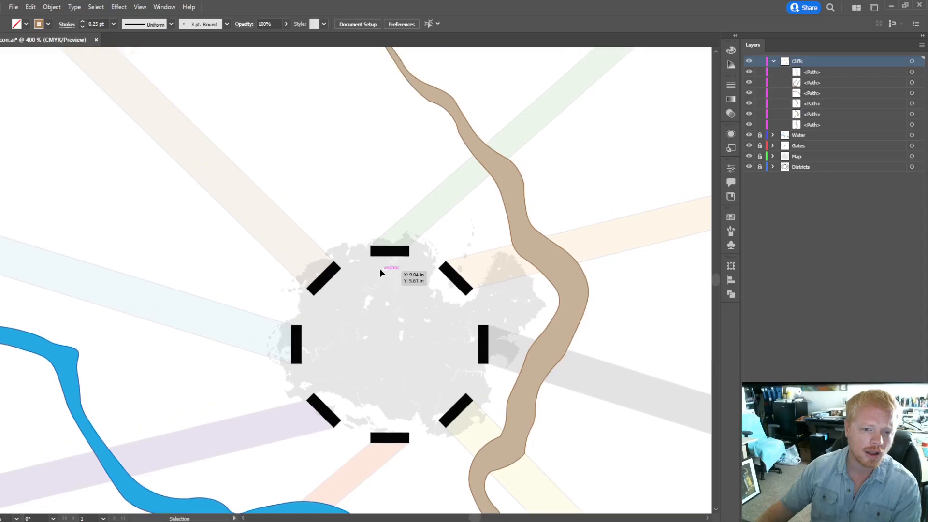
pyautogui.scroll(-1, 379, 272)
pyautogui.scroll(-1, 379, 272)
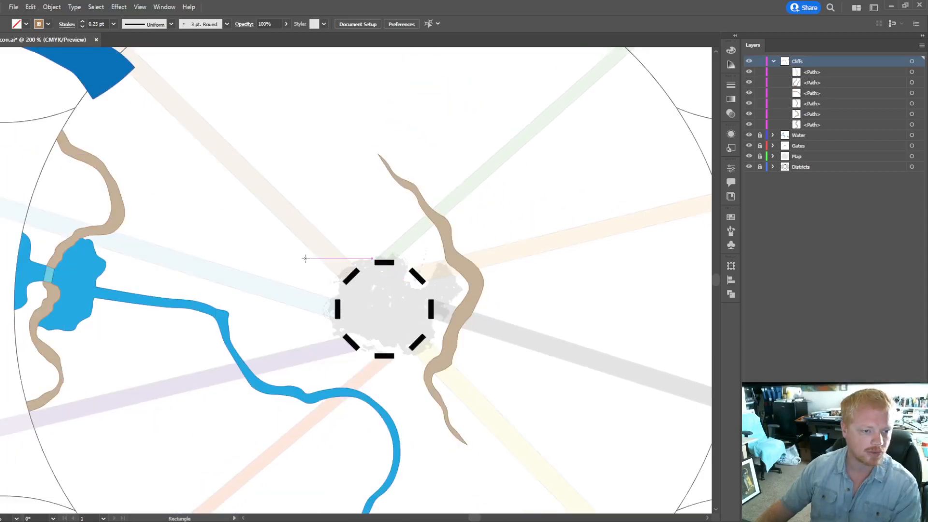
# Step: Draw a small rectangle about 0.18 by 0.04 in with the Rectangle tool northeast of the brown band near the city
pyautogui.scroll(3, 302, 242)
pyautogui.scroll(1, 389, 191)
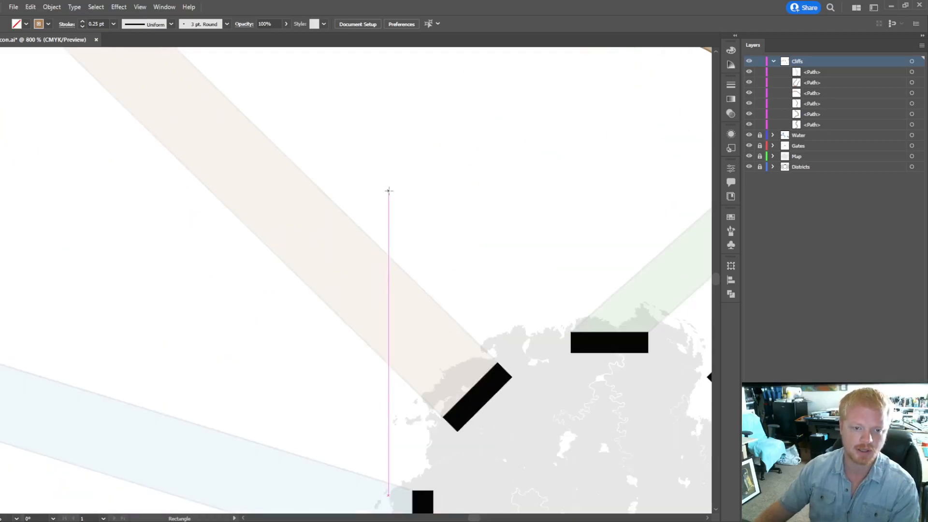
pyautogui.moveTo(366, 173); pyautogui.dragTo(434, 189)
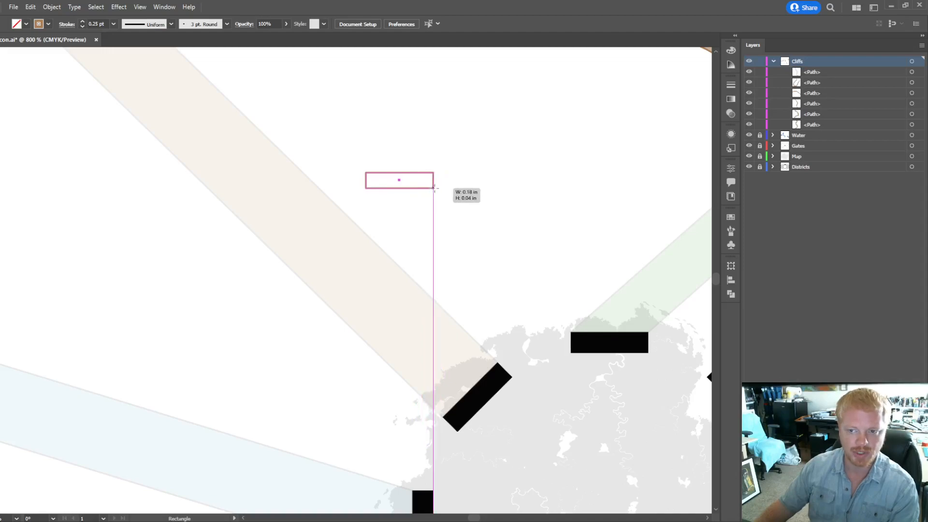
pyautogui.moveTo(434, 189); pyautogui.dragTo(434, 188)
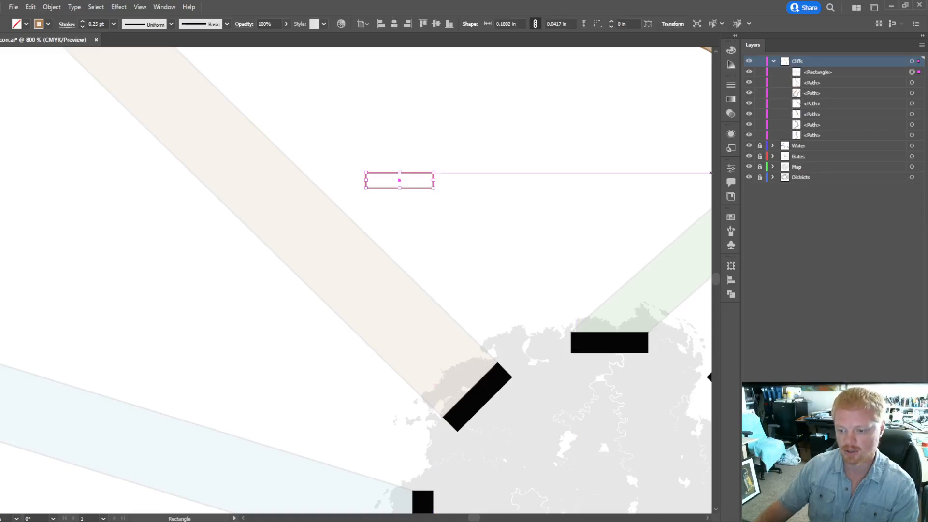
# Step: Move the rectangle onto a new layer above Cliffs and lock the Cliffs layer
pyautogui.click(903, 516)
pyautogui.moveTo(808, 84); pyautogui.dragTo(812, 62)
pyautogui.click(773, 72)
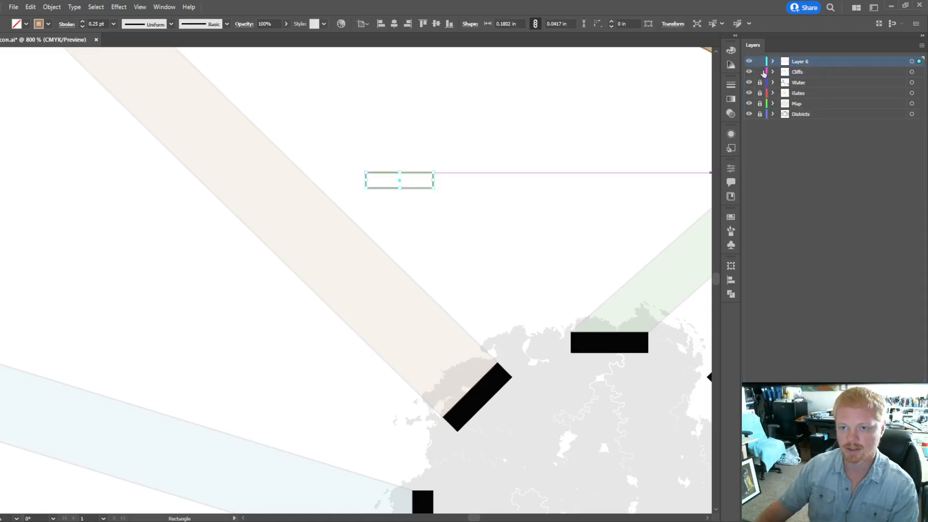
pyautogui.click(773, 61)
pyautogui.click(823, 73)
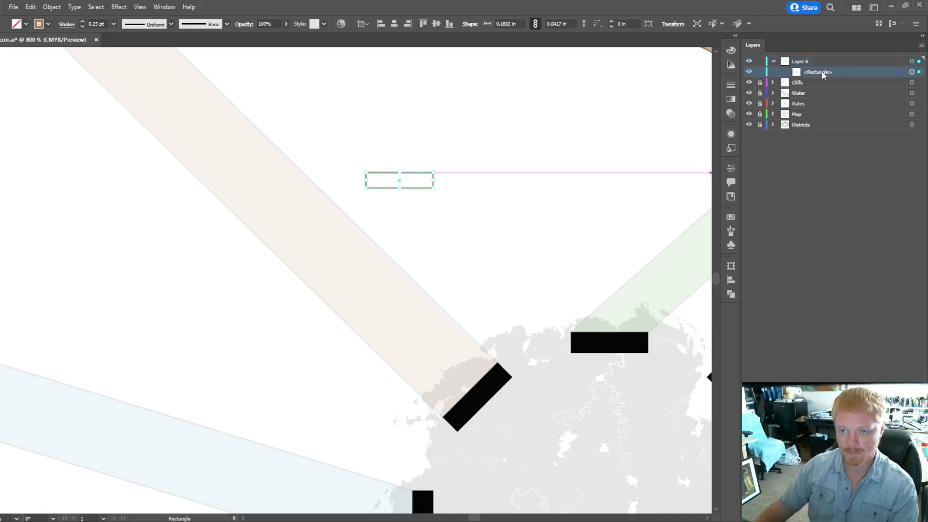
# Step: Rename the new layer as Buildings
pyautogui.click(808, 62)
pyautogui.doubleClick(808, 63)
pyautogui.write('Buildings')
pyautogui.press('Return')
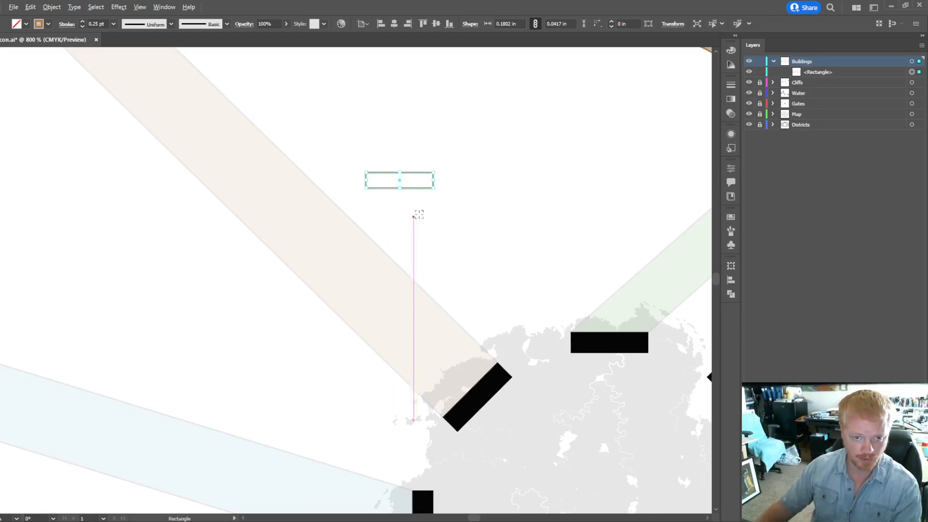
# Step: Set the building rectangle's stroke color to black
pyautogui.scroll(3, 427, 207)
pyautogui.scroll(2, 426, 207)
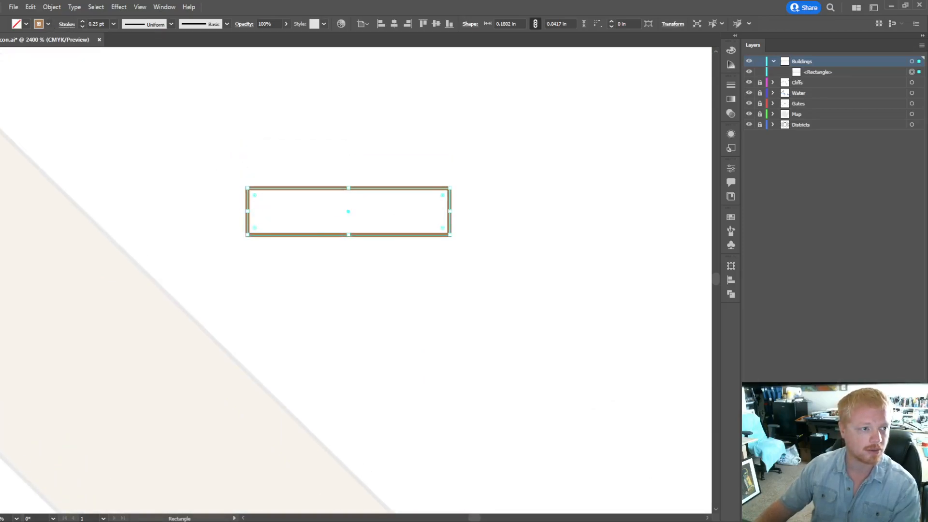
pyautogui.click(62, 47)
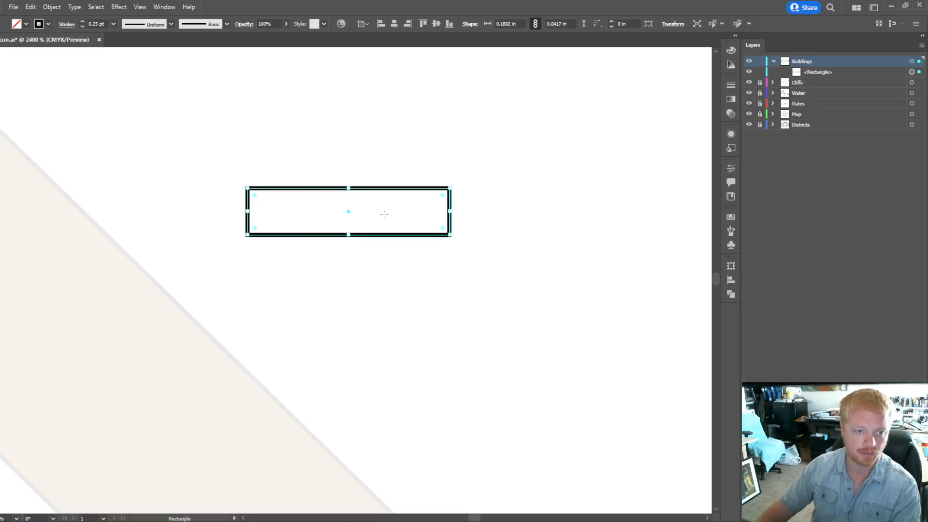
# Step: Rotate the building rectangle and place it on the brown band's northeastern edge, just outside the city's northwest gate
pyautogui.scroll(-4, 384, 214)
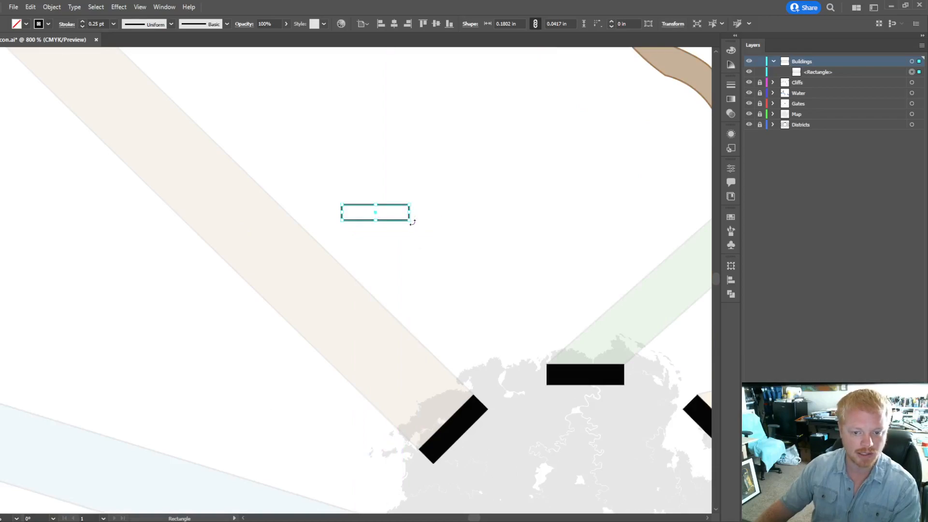
pyautogui.moveTo(412, 222); pyautogui.dragTo(369, 173)
pyautogui.press('v')
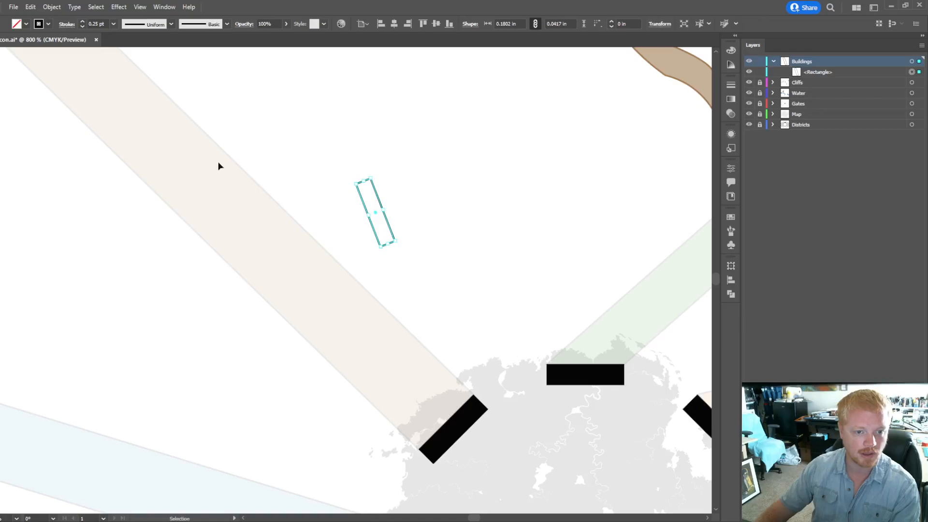
pyautogui.moveTo(378, 235); pyautogui.dragTo(434, 373)
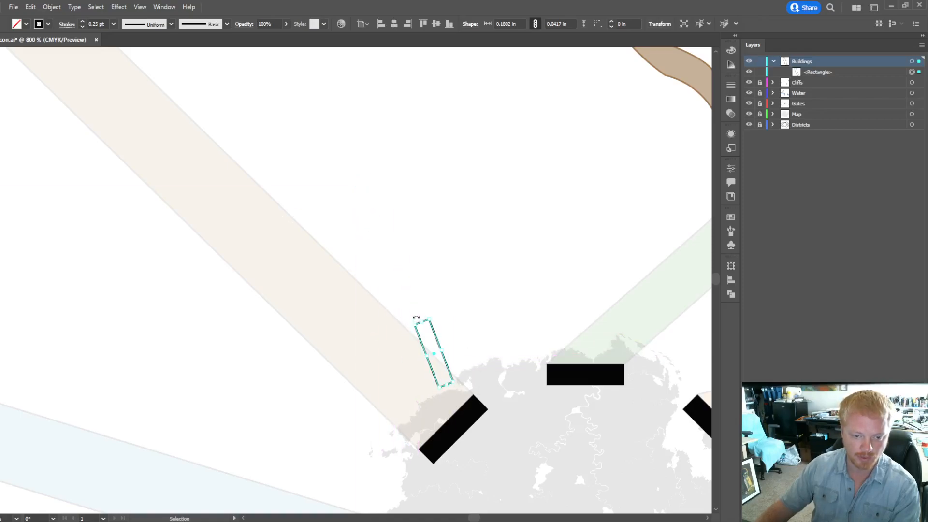
pyautogui.moveTo(410, 322); pyautogui.dragTo(418, 363)
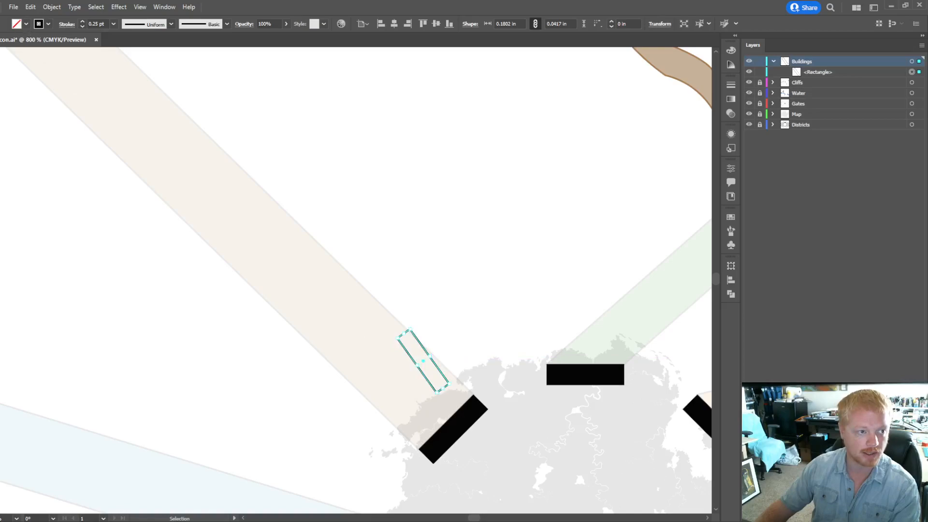
# Step: Fill the building rectangle with light grey
pyautogui.click(32, 80)
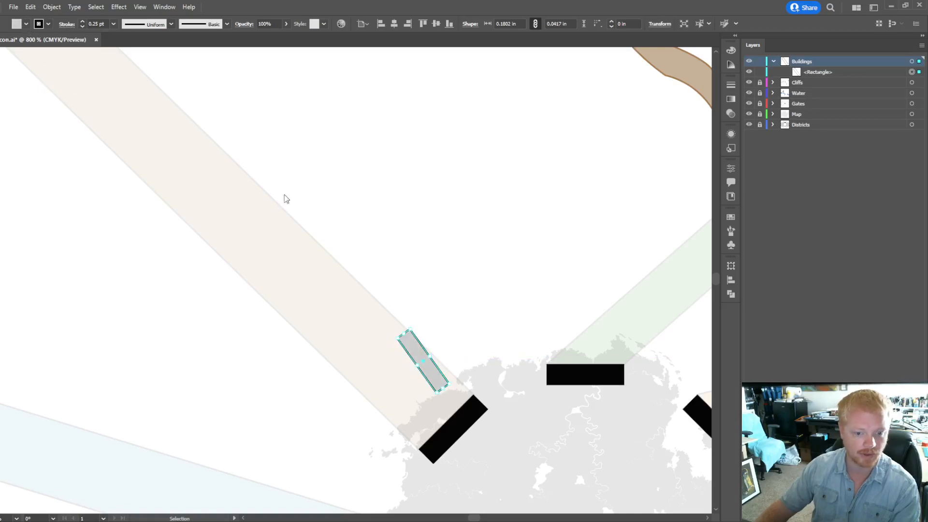
pyautogui.scroll(3, 457, 295)
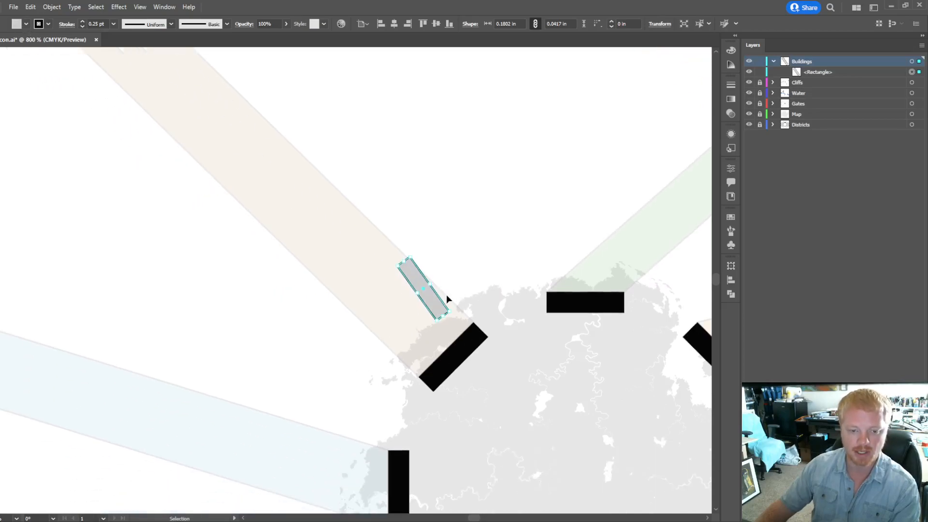
# Step: Rotate the grey building slightly and shift it to align with the brown band's northeastern edge outside the northwest gate
pyautogui.scroll(-1, 427, 319)
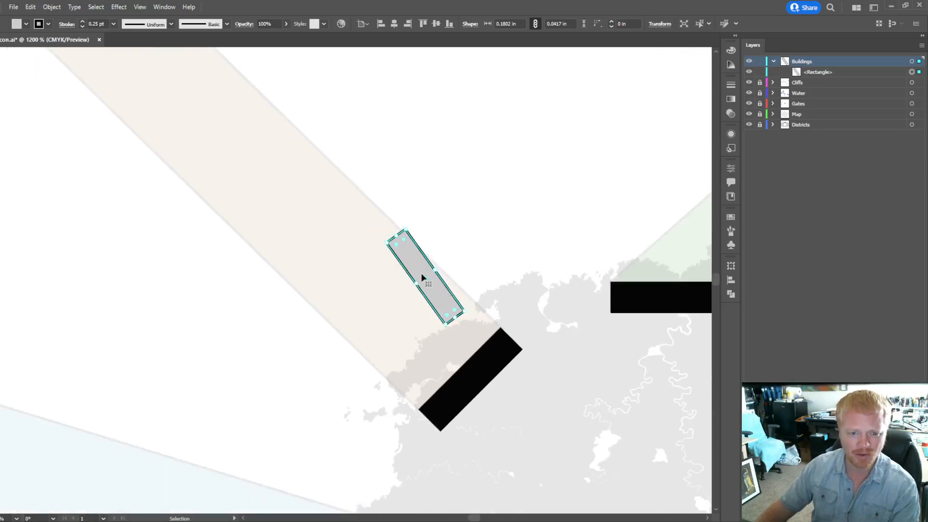
pyautogui.moveTo(380, 240); pyautogui.dragTo(379, 248)
pyautogui.moveTo(410, 277); pyautogui.dragTo(417, 263)
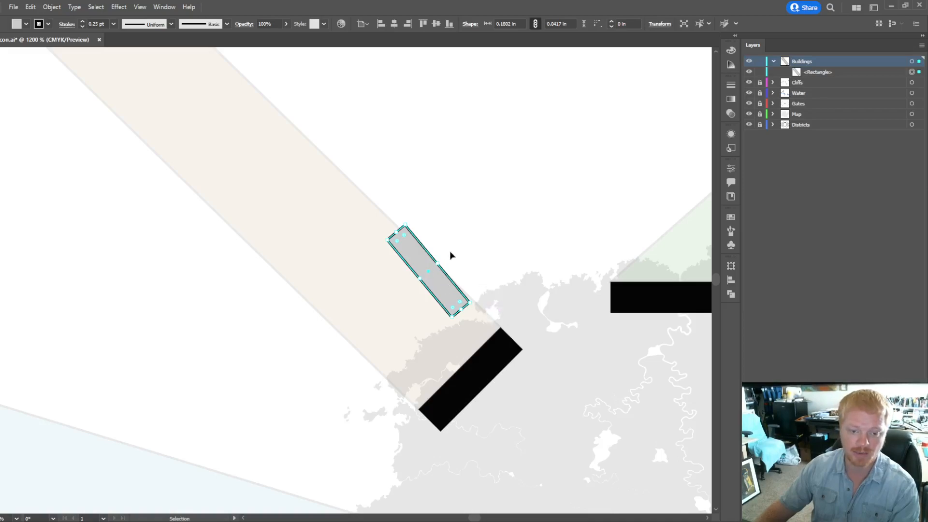
# Step: Examine the grey building's size and placement relative to the city gates and the whole Beacon map
pyautogui.scroll(-10, 450, 252)
pyautogui.scroll(-4, 516, 332)
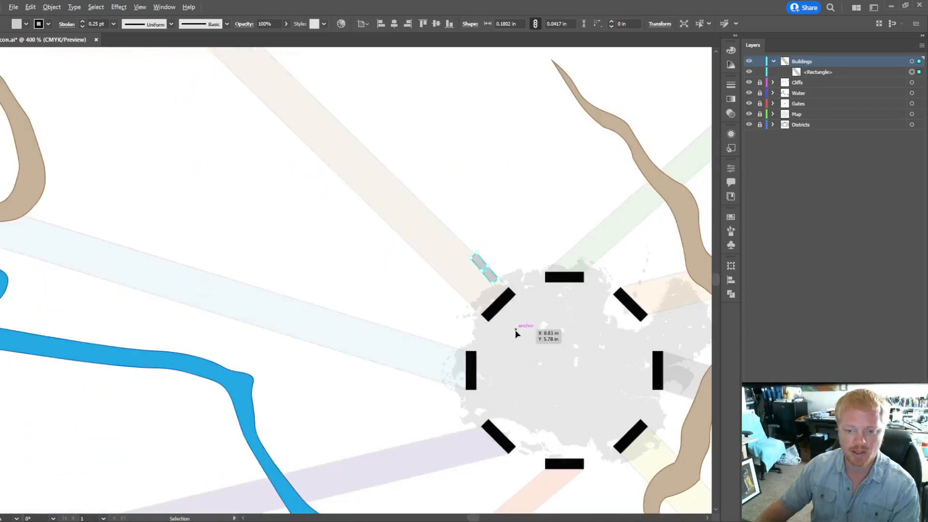
pyautogui.scroll(1, 589, 410)
pyautogui.scroll(1, 589, 410)
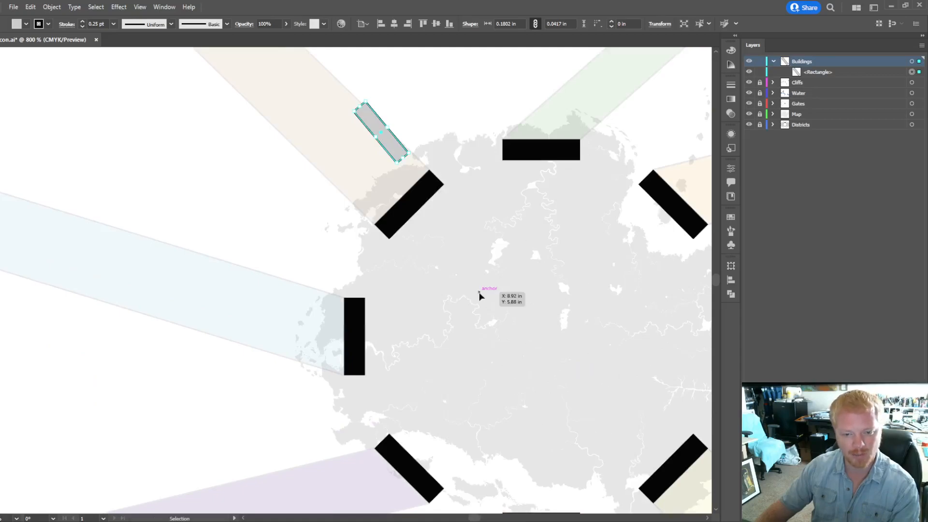
pyautogui.scroll(5, 479, 296)
pyautogui.scroll(-2, 480, 298)
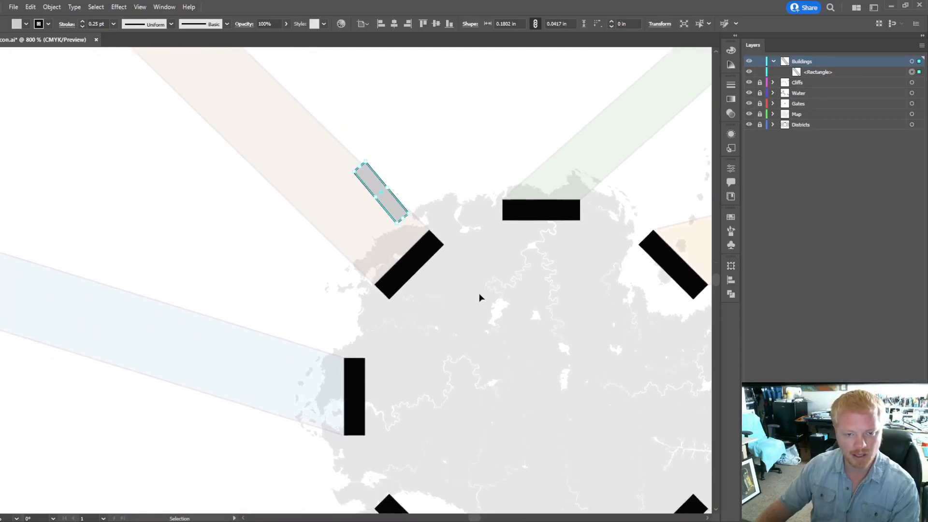
pyautogui.scroll(-3, 480, 298)
pyautogui.scroll(3, 480, 297)
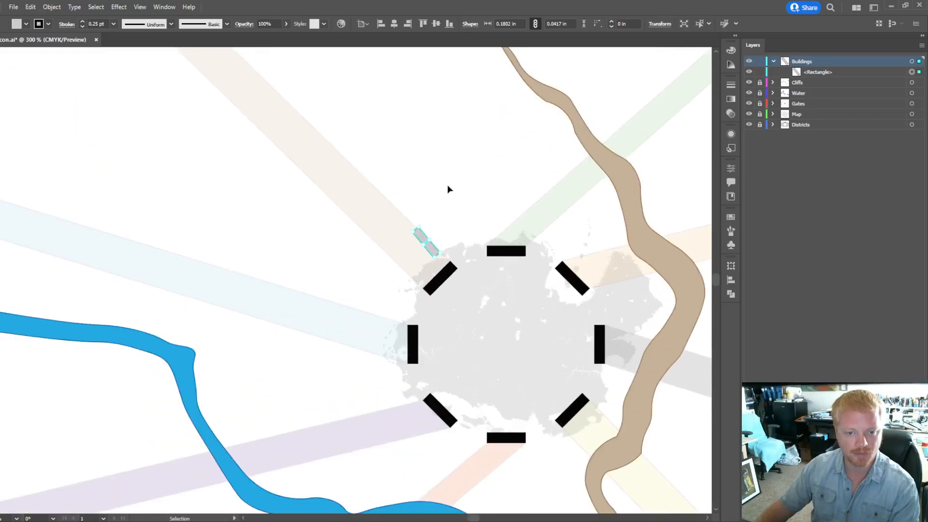
pyautogui.click(458, 340)
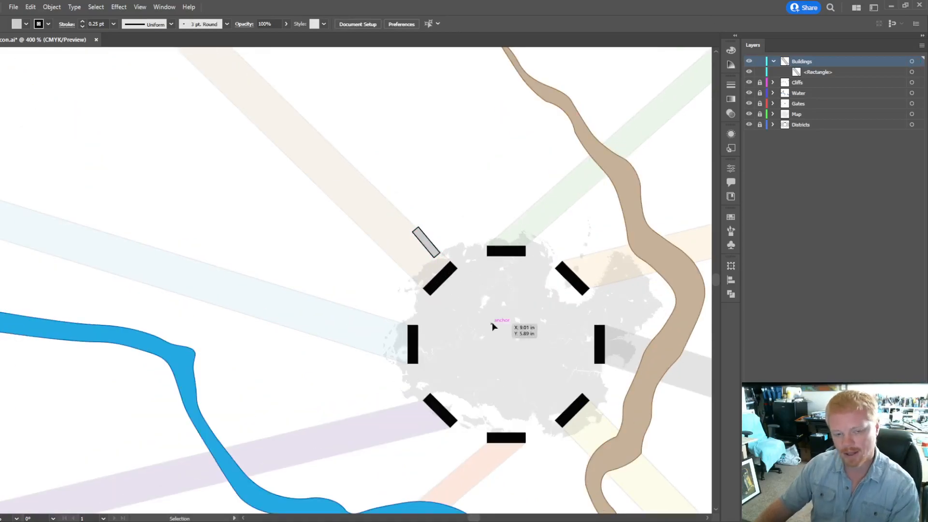
pyautogui.scroll(-2, 493, 325)
pyautogui.scroll(-2, 493, 328)
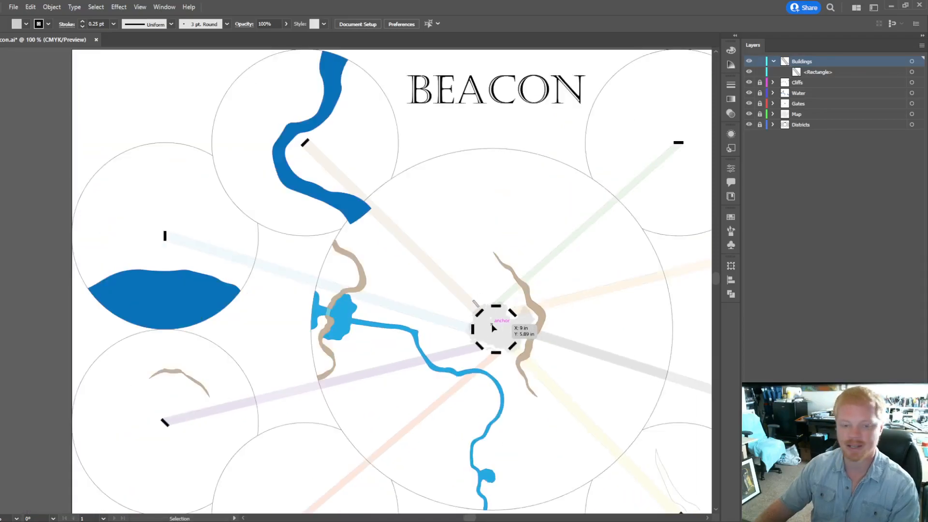
pyautogui.scroll(3, 493, 327)
pyautogui.scroll(-2, 493, 328)
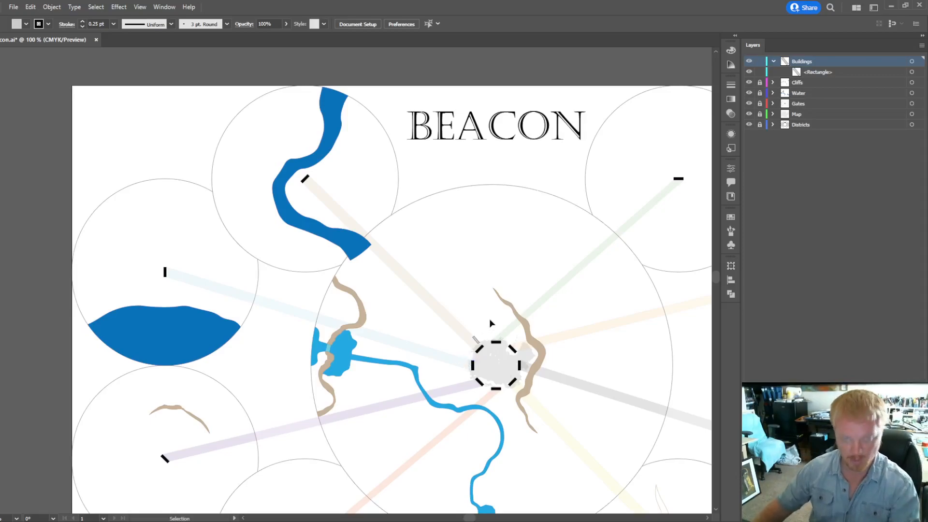
# Step: Lock and collapse the Buildings layer, and expand and unlock the Map layer
pyautogui.click(824, 210)
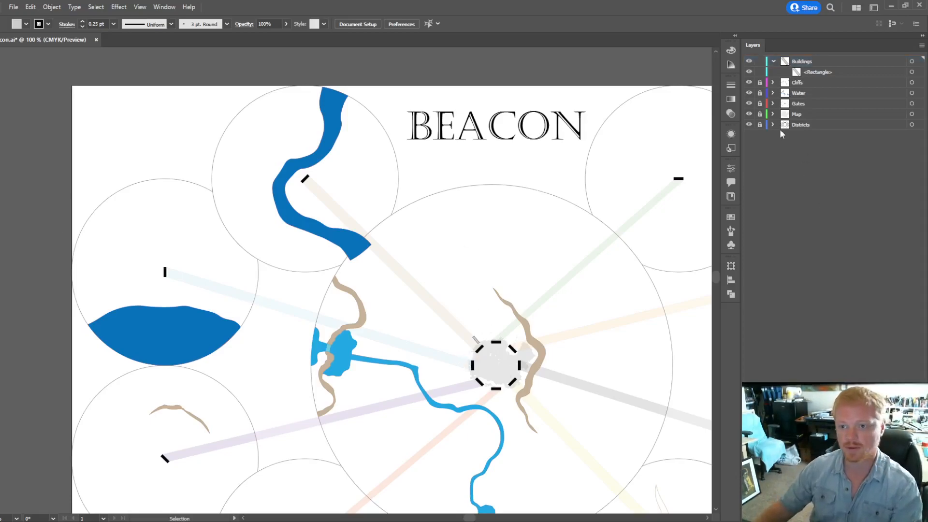
pyautogui.click(760, 61)
pyautogui.click(774, 62)
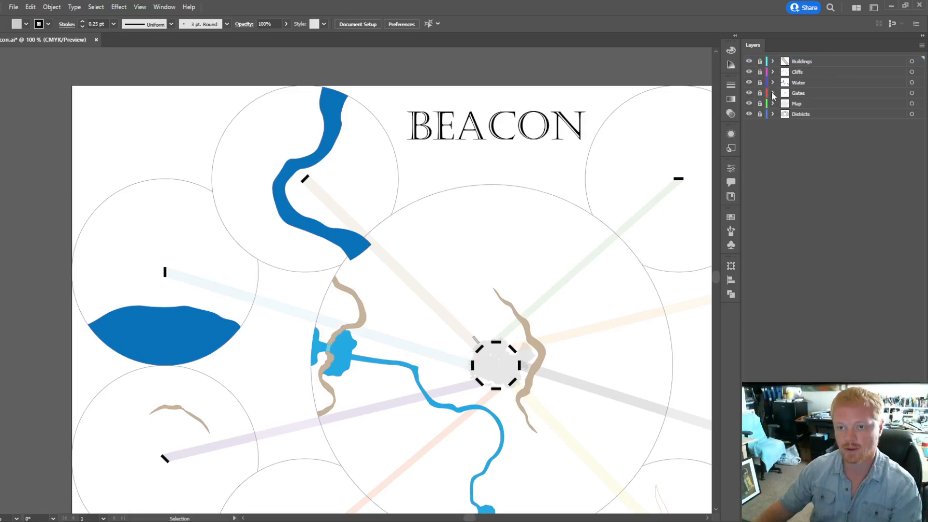
pyautogui.click(773, 103)
pyautogui.click(760, 104)
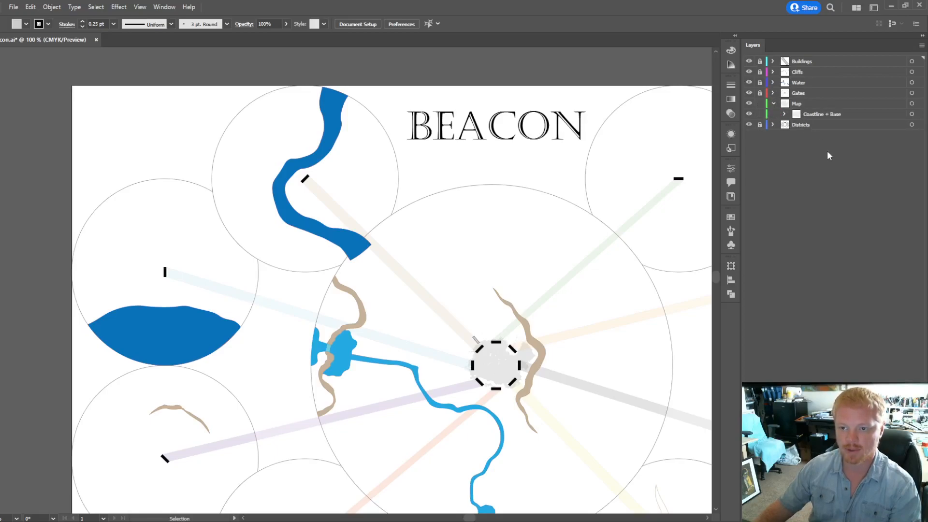
# Step: Create a 0.3937 by 0.125 in rectangle on the Map layer, beneath the start of the BEACON title
pyautogui.scroll(2, 535, 143)
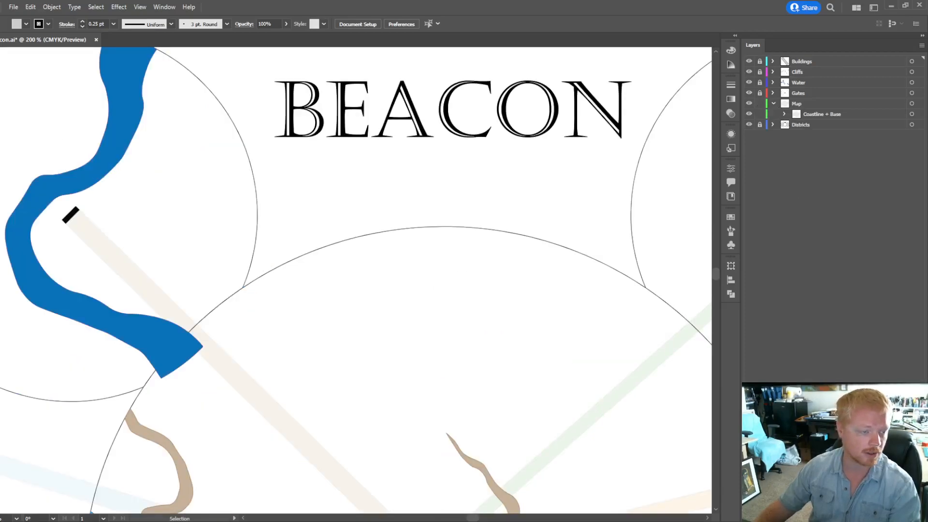
pyautogui.press('m')
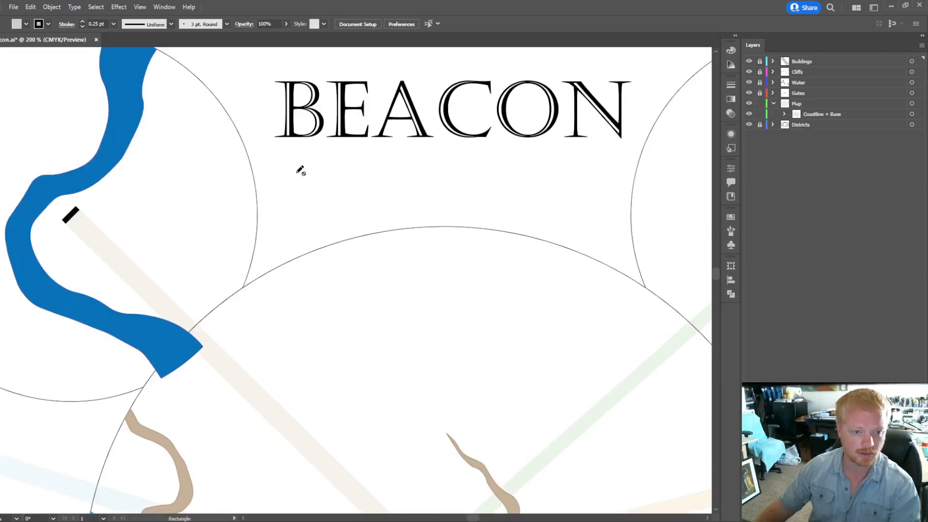
pyautogui.click(801, 103)
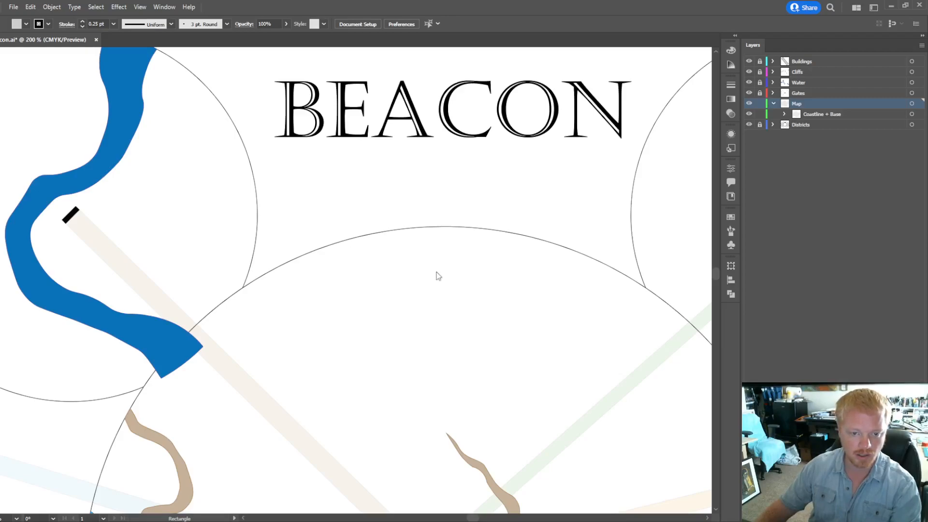
pyautogui.click(412, 290)
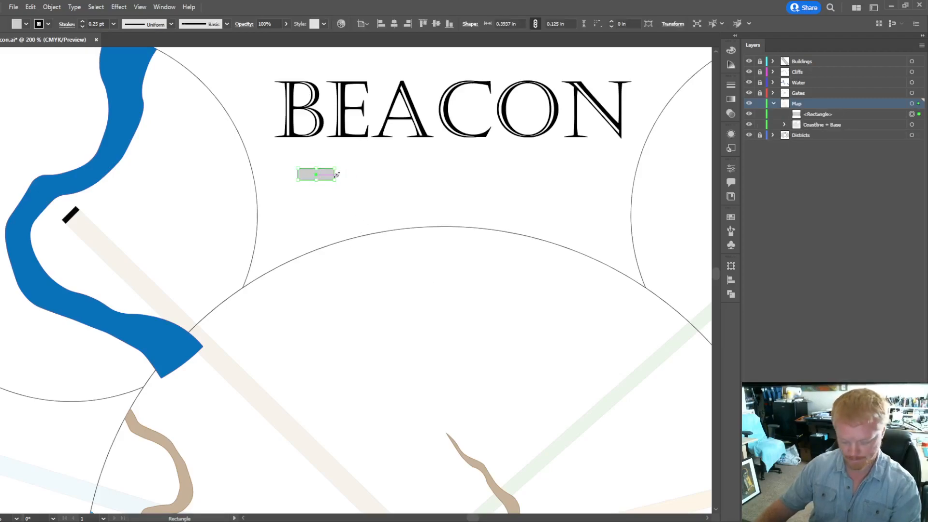
# Step: Fill the new rectangle with black and move it up and left, closer beneath the title's first letter
pyautogui.scroll(4, 318, 169)
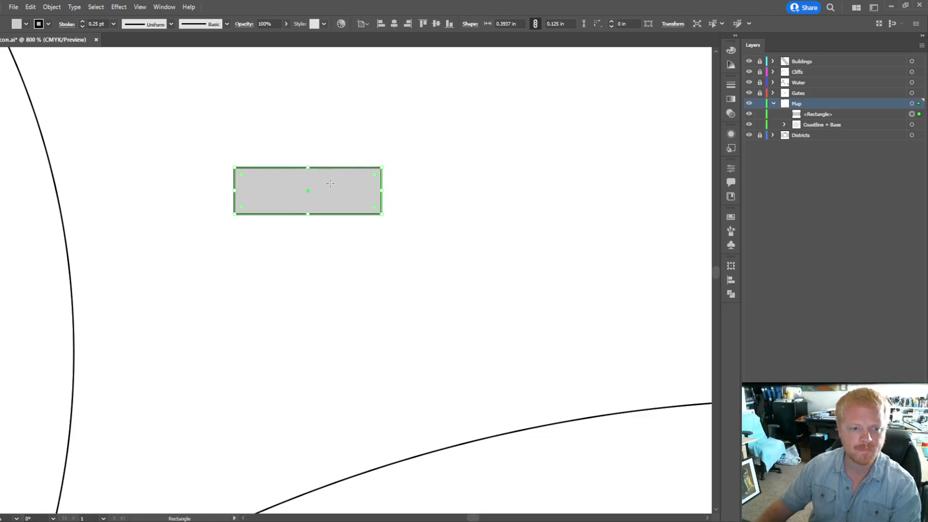
pyautogui.scroll(-2, 459, 218)
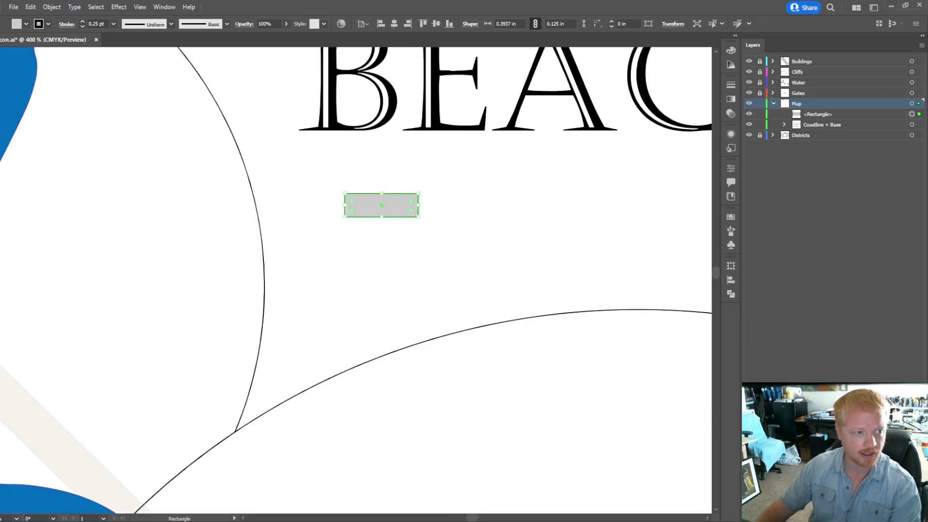
pyautogui.click(26, 24)
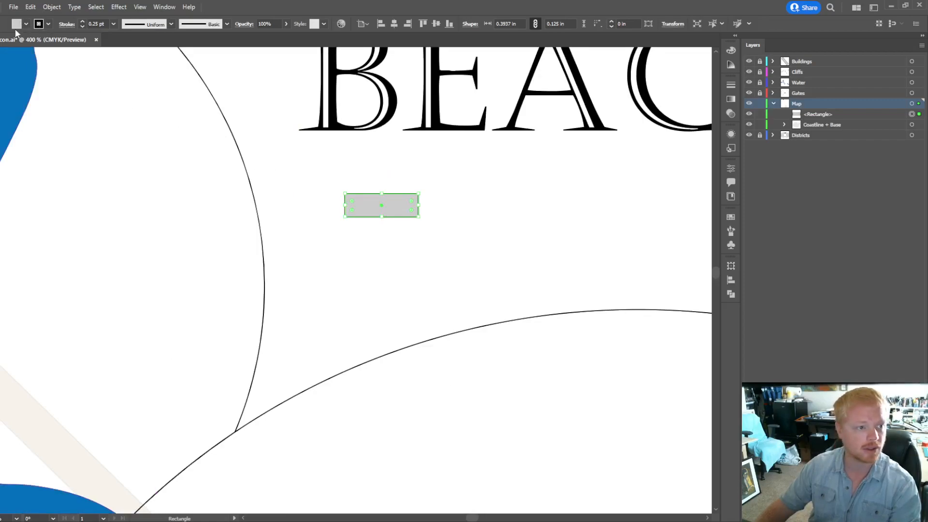
pyautogui.click(3, 41)
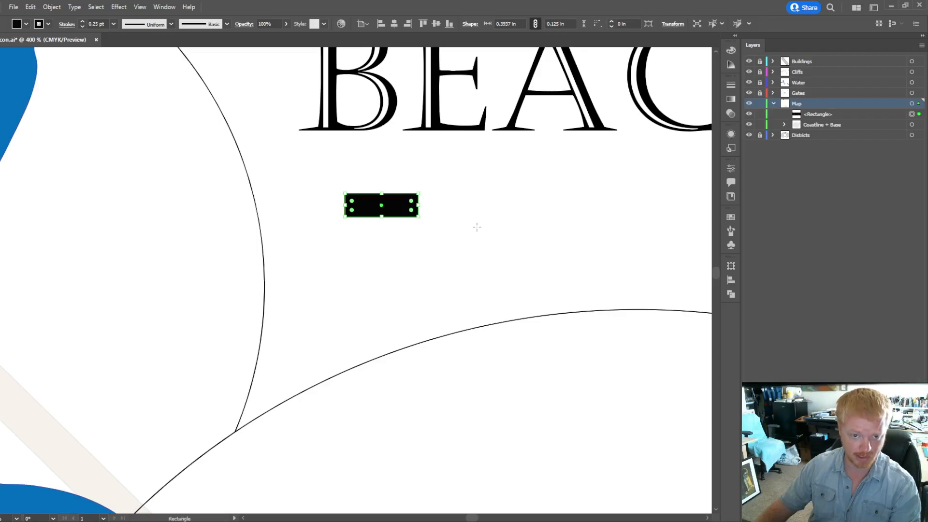
pyautogui.click(428, 224)
pyautogui.moveTo(402, 211)
pyautogui.mouseDown()
pyautogui.moveTo(418, 210)
pyautogui.moveTo(357, 188)
pyautogui.moveTo(404, 189)
pyautogui.moveTo(368, 192)
pyautogui.mouseUp()
pyautogui.hotkey('ctrl', 'z')
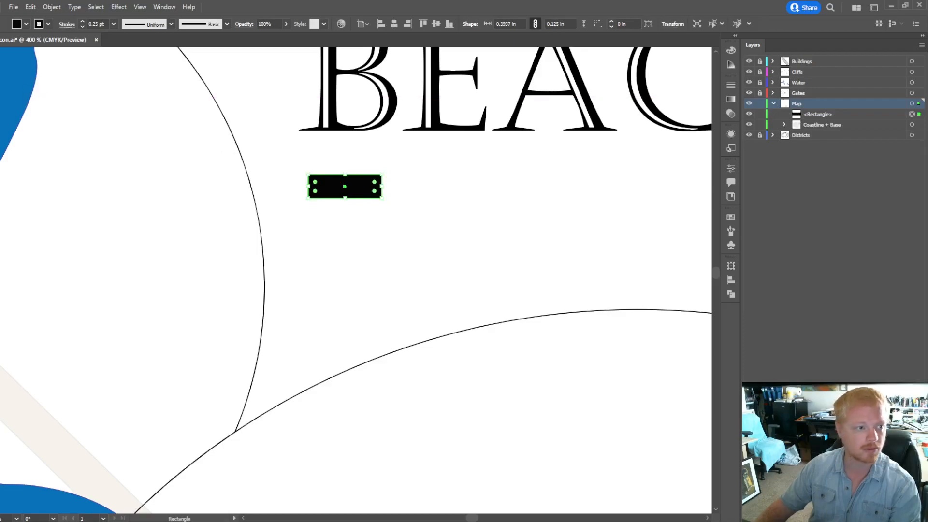
pyautogui.click(489, 215)
# Step: Duplicate the black rectangle flush against its right side and fill the copy with white
pyautogui.click(363, 187)
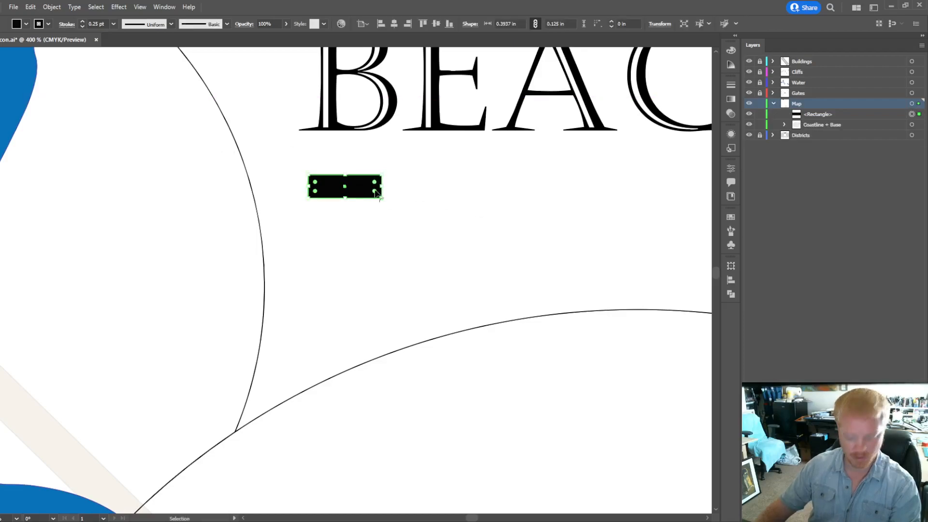
pyautogui.moveTo(369, 193); pyautogui.dragTo(441, 195)
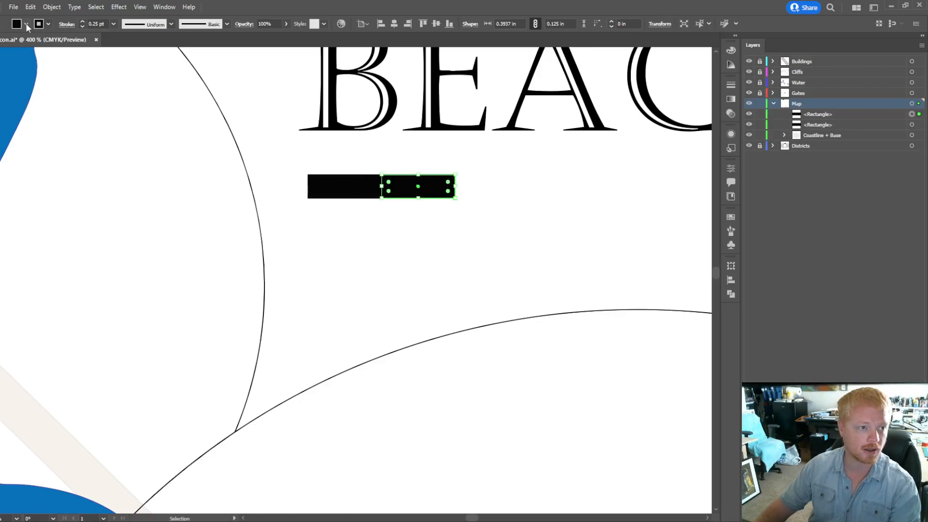
pyautogui.click(32, 40)
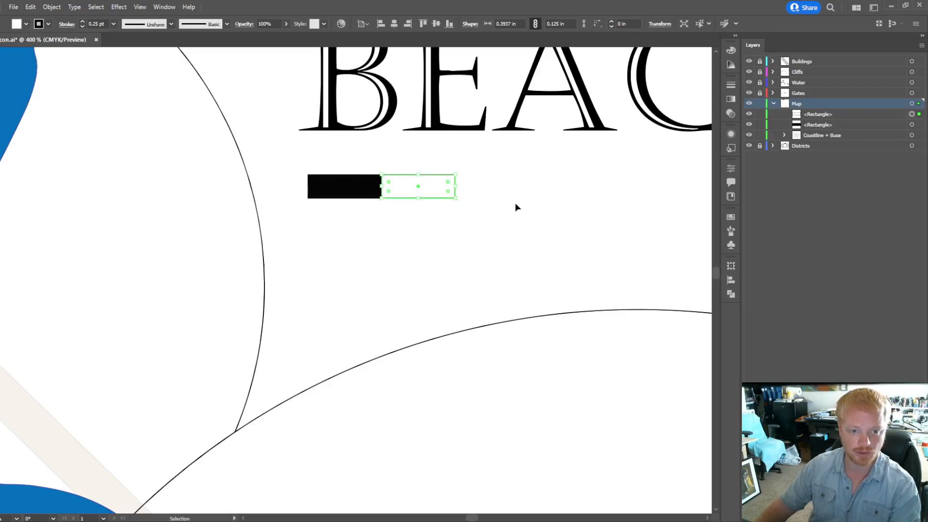
pyautogui.click(496, 191)
pyautogui.scroll(3, 404, 193)
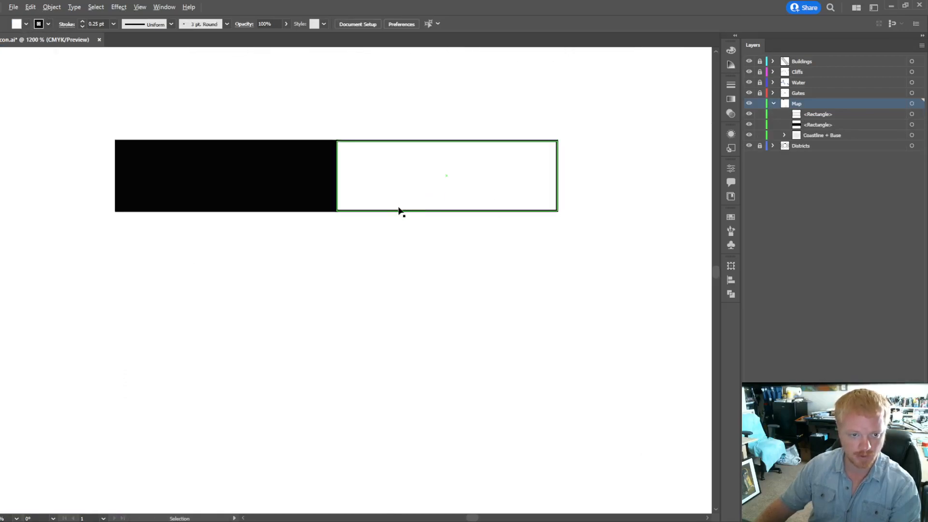
pyautogui.click(518, 252)
pyautogui.scroll(-1, 517, 252)
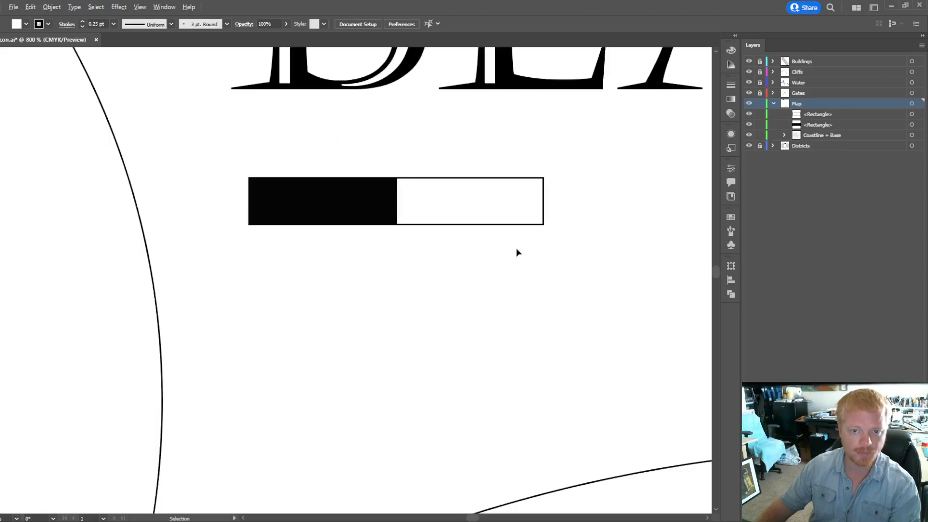
pyautogui.scroll(-1, 518, 253)
# Step: Fill the bar's left rectangle with white and check the dividing line between the two segments
pyautogui.click(400, 220)
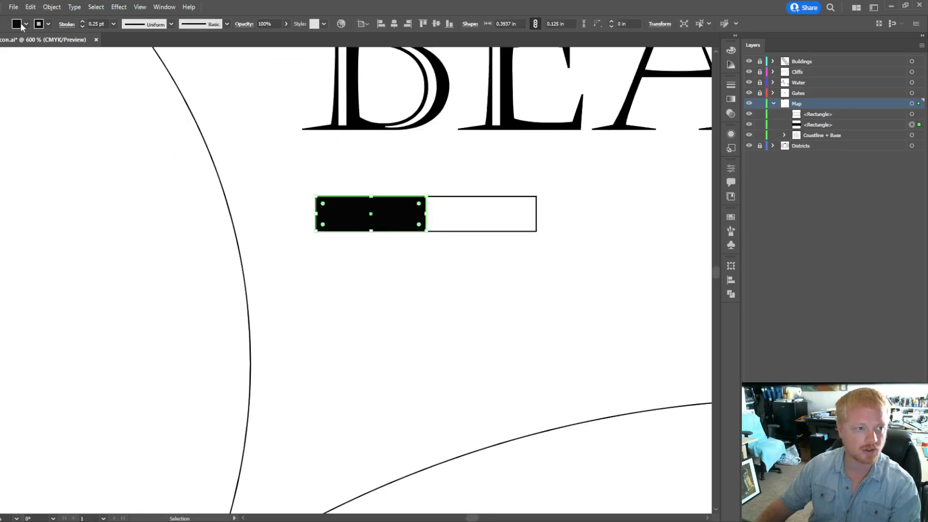
pyautogui.press('d')
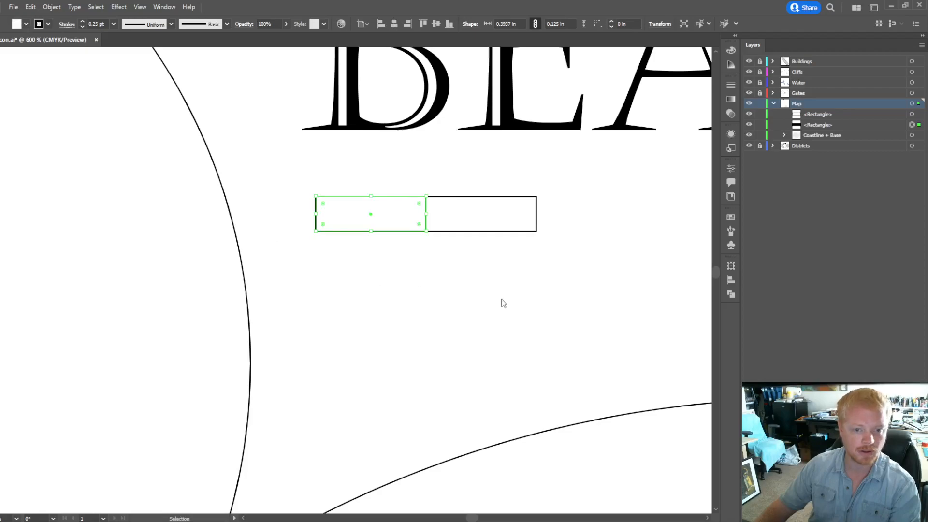
pyautogui.click(462, 261)
pyautogui.scroll(1, 433, 230)
pyautogui.scroll(5, 433, 241)
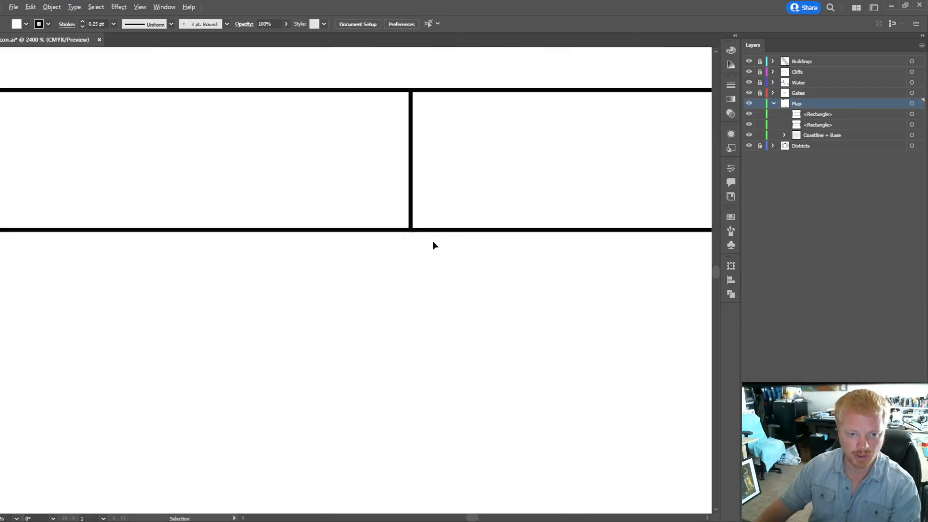
pyautogui.scroll(-6, 434, 245)
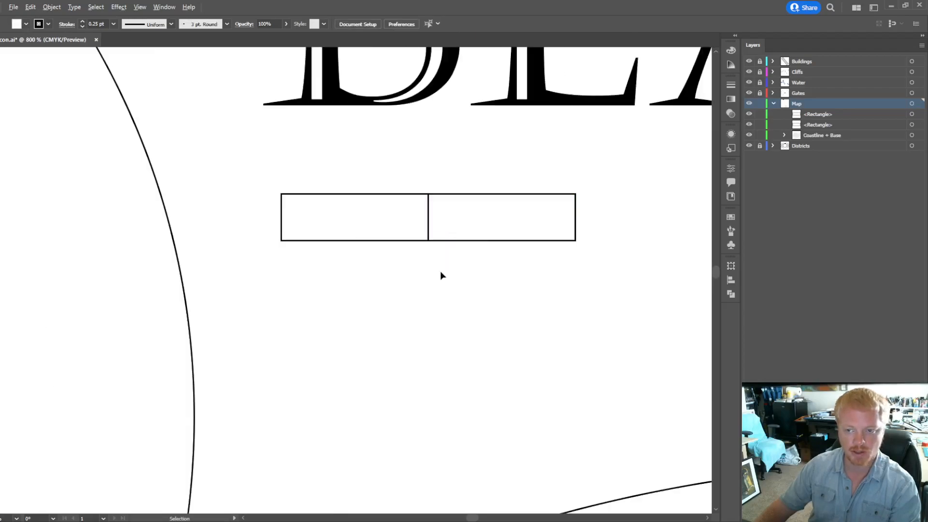
pyautogui.hscroll(3, 439, 275)
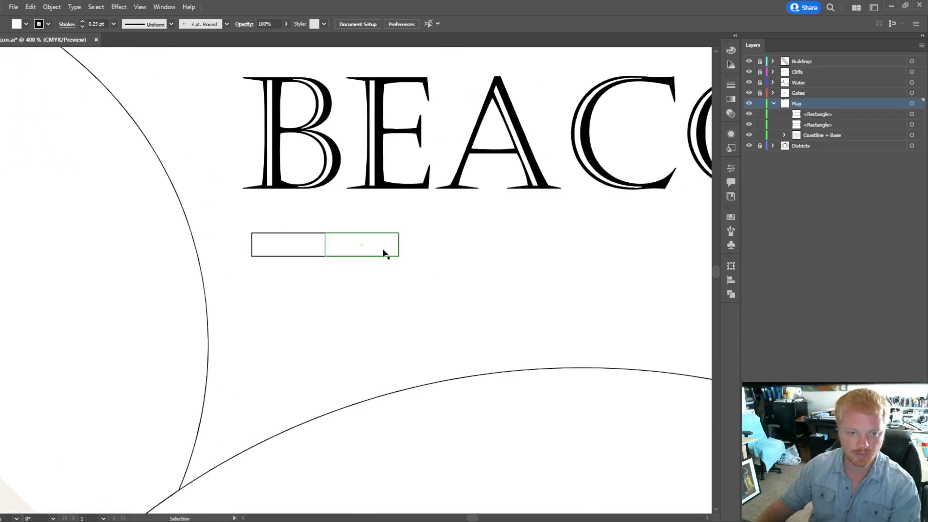
# Step: Duplicate both segments flush to the right for a four-segment bar, and fill the first and third segments with black
pyautogui.moveTo(384, 252); pyautogui.dragTo(518, 250)
pyautogui.click(306, 245)
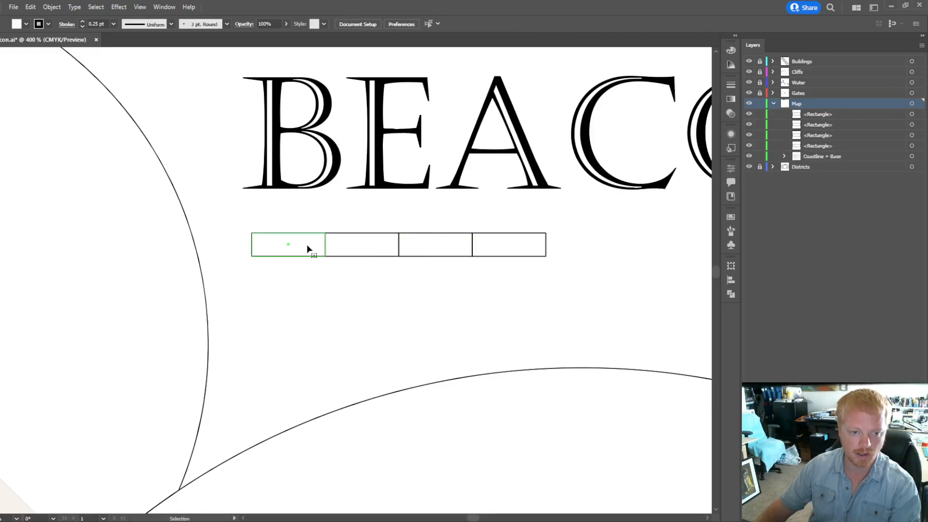
pyautogui.click(26, 24)
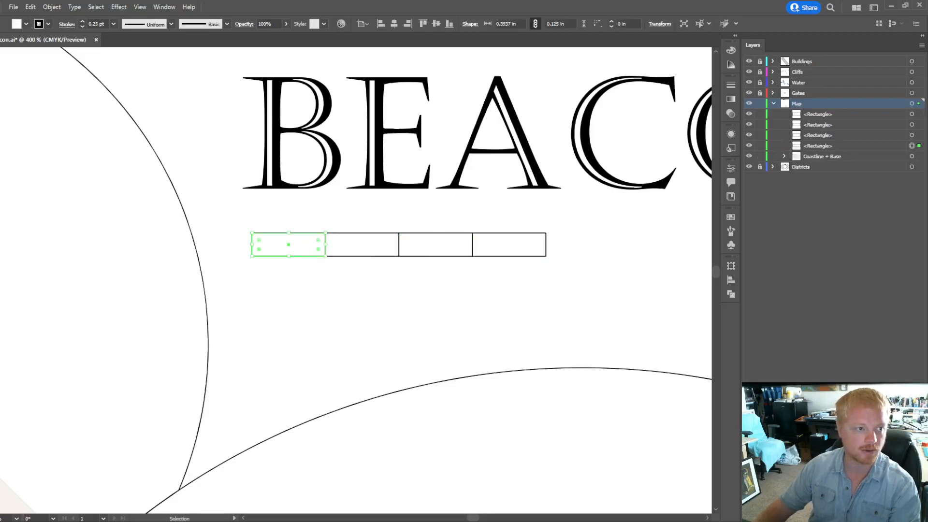
pyautogui.click(40, 41)
pyautogui.click(435, 245)
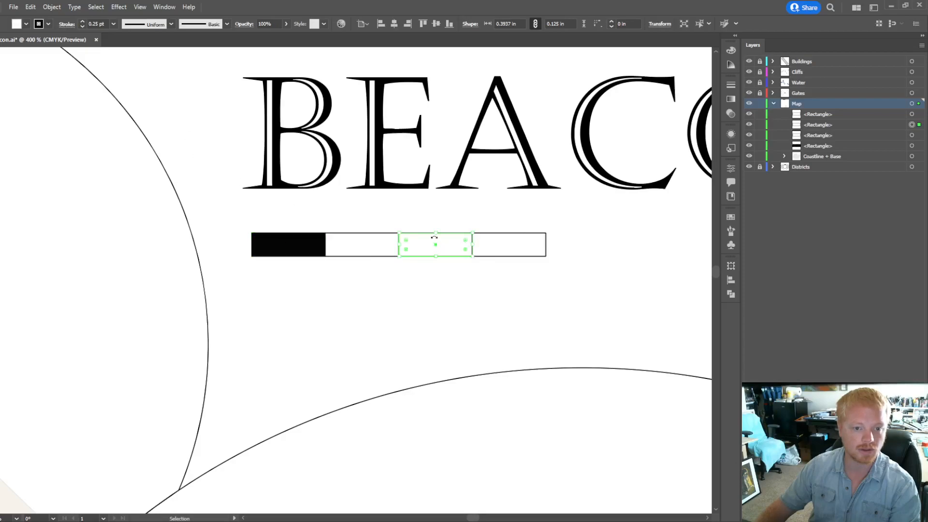
pyautogui.click(40, 40)
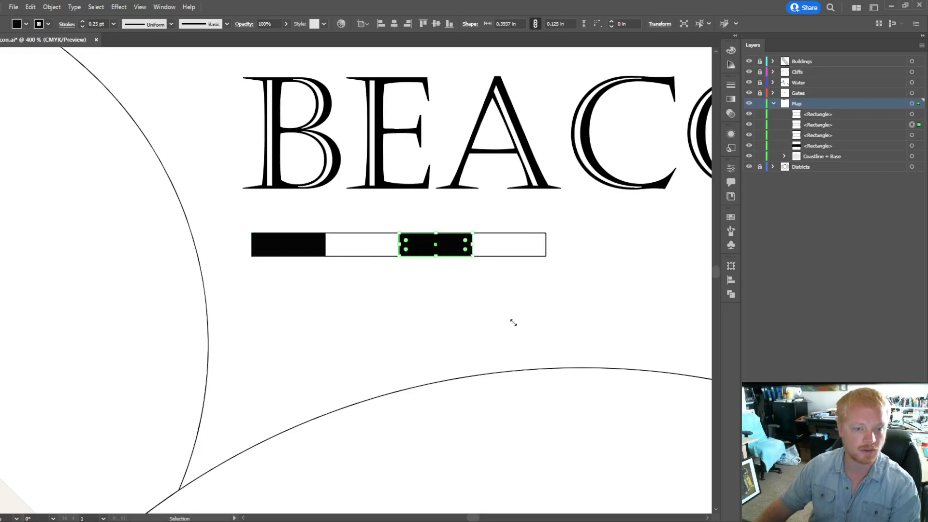
# Step: Add a 4 pt Myriad Pro text label reading "1000 ft" beneath the scale bar's first black segment
pyautogui.click(286, 290)
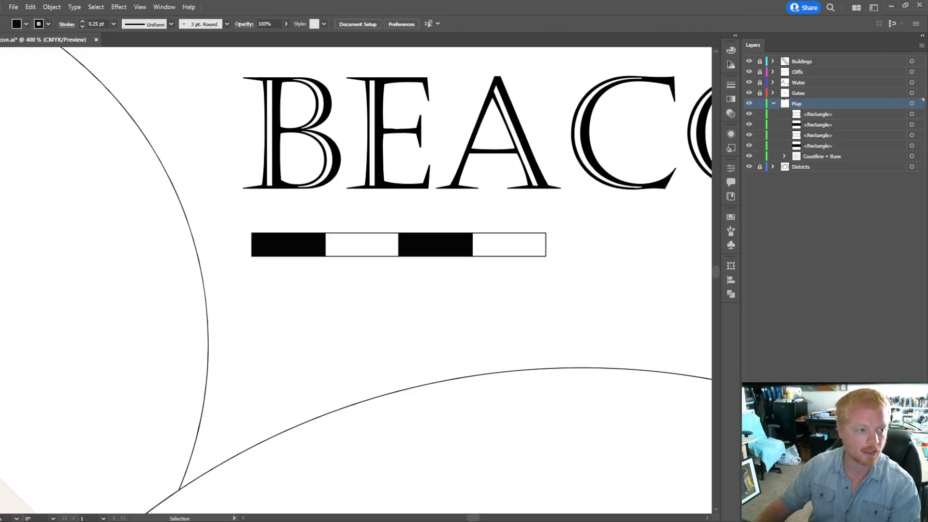
pyautogui.press('t')
pyautogui.moveTo(255, 264); pyautogui.dragTo(320, 278)
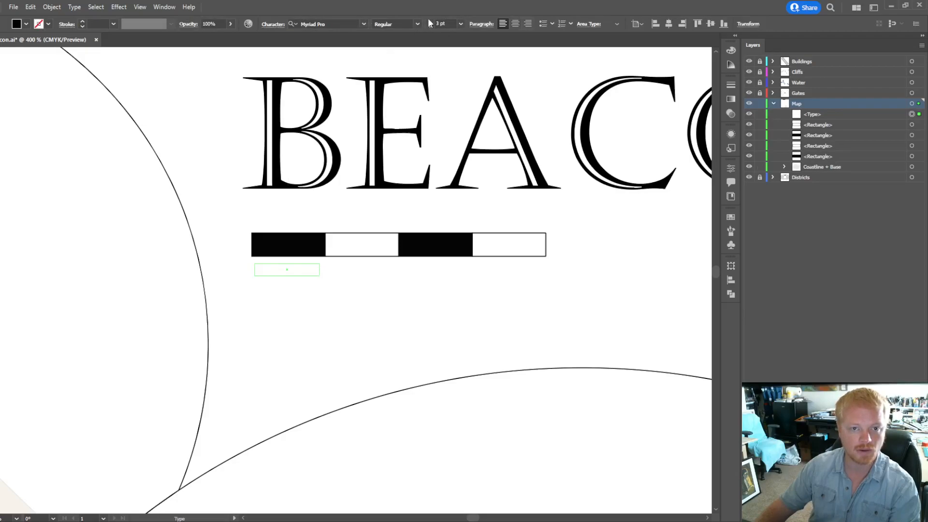
pyautogui.write('1000 F')
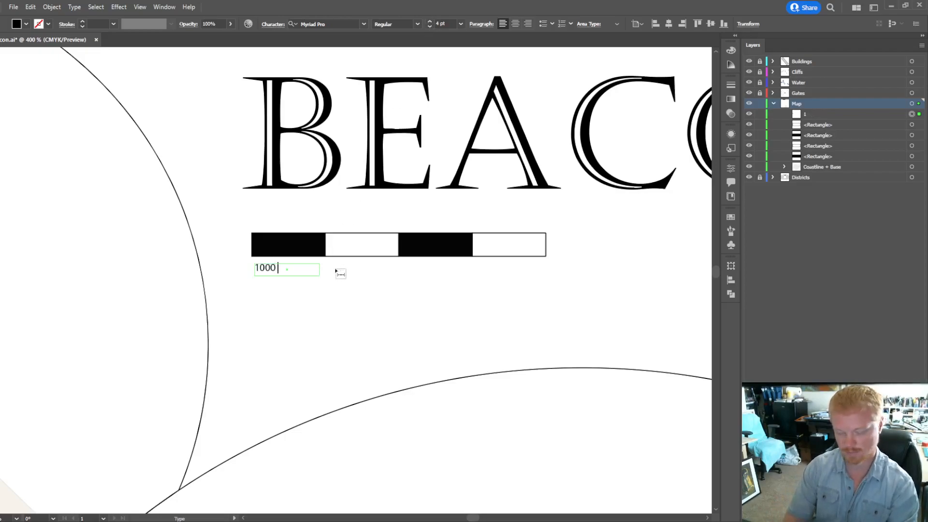
pyautogui.press('BackSpace')
pyautogui.write('ft')
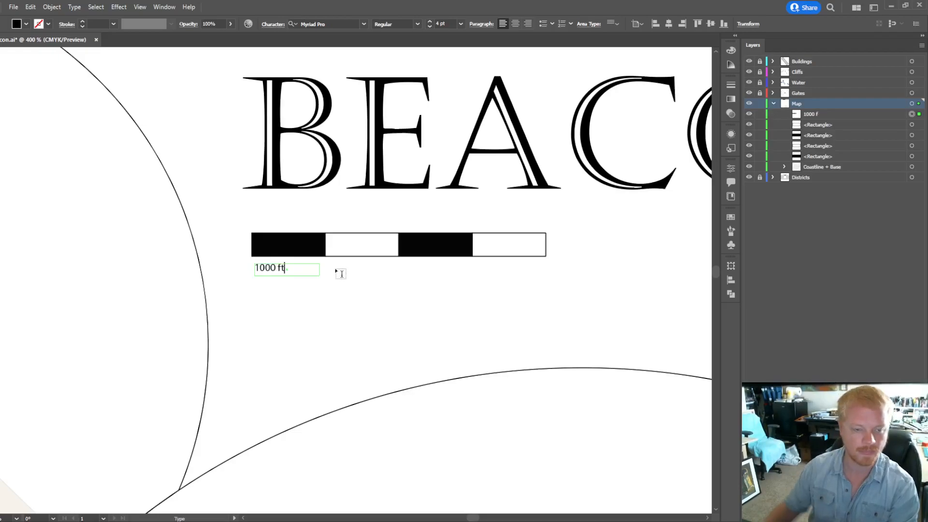
pyautogui.press('Escape')
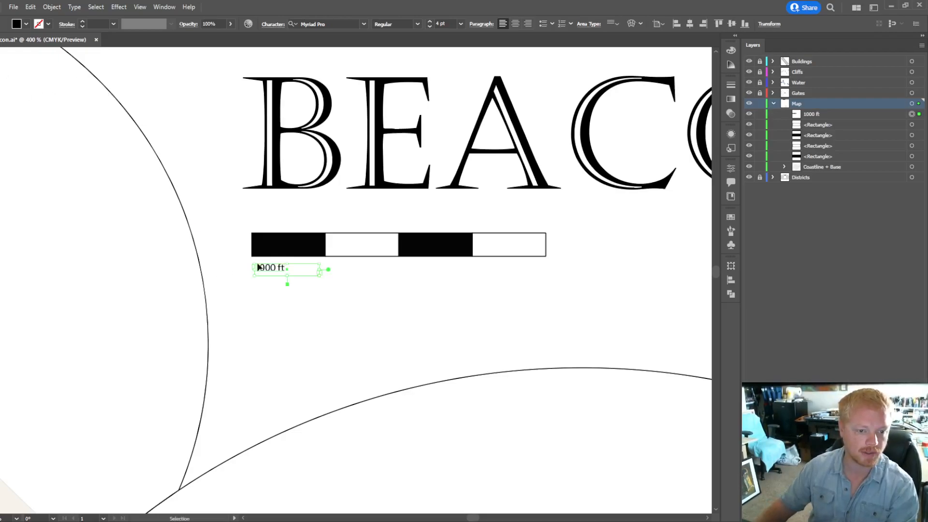
# Step: Narrow the "1000 ft" text frame to fit its text and center it just beneath the first black segment
pyautogui.moveTo(320, 268); pyautogui.dragTo(273, 269)
pyautogui.scroll(5, 273, 269)
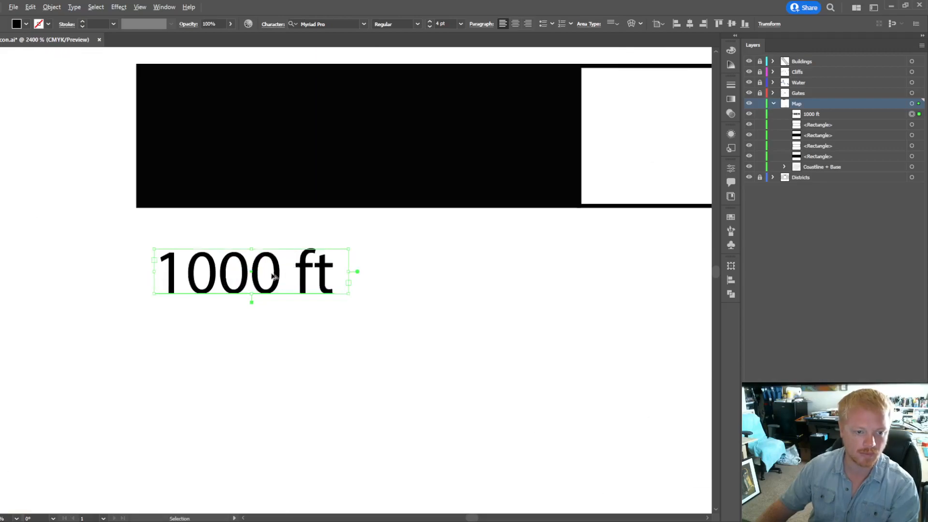
pyautogui.moveTo(240, 276); pyautogui.dragTo(351, 256)
pyautogui.click(371, 398)
pyautogui.scroll(-4, 370, 394)
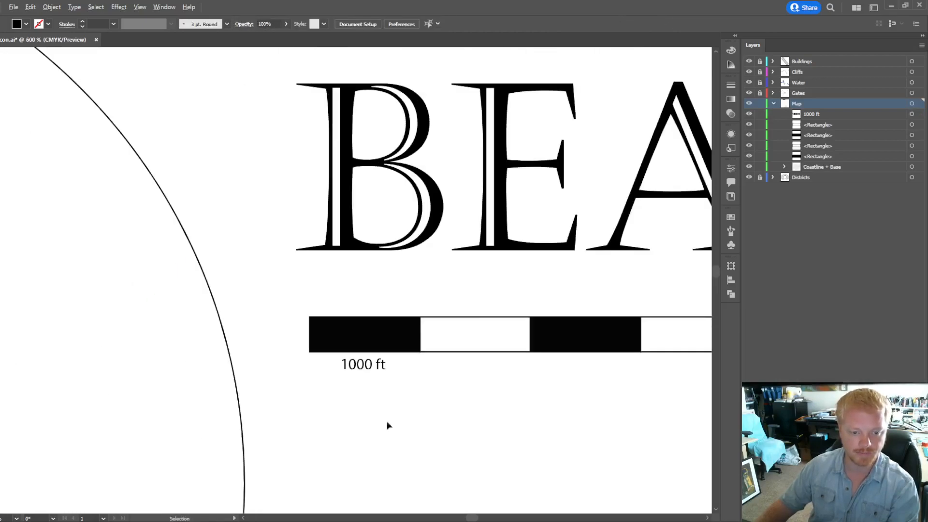
pyautogui.scroll(-2, 389, 406)
pyautogui.scroll(-3, 399, 384)
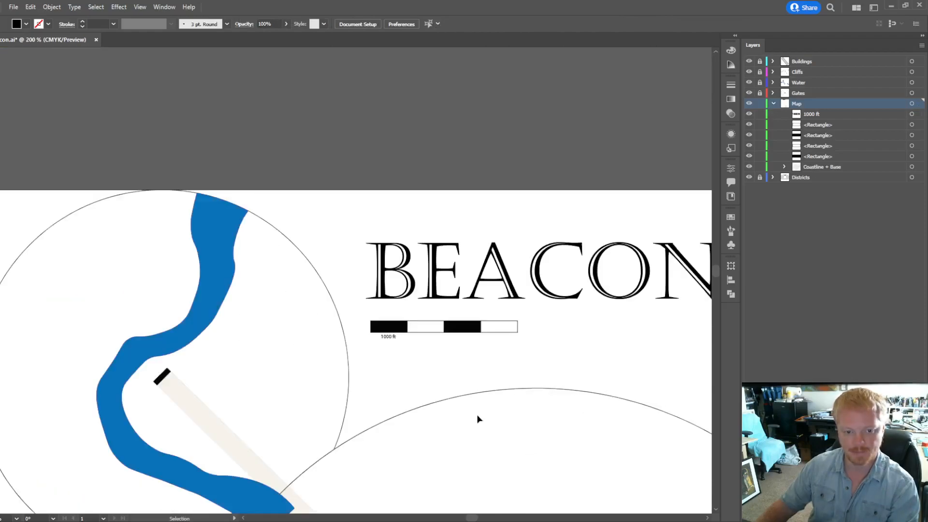
pyautogui.scroll(2, 534, 462)
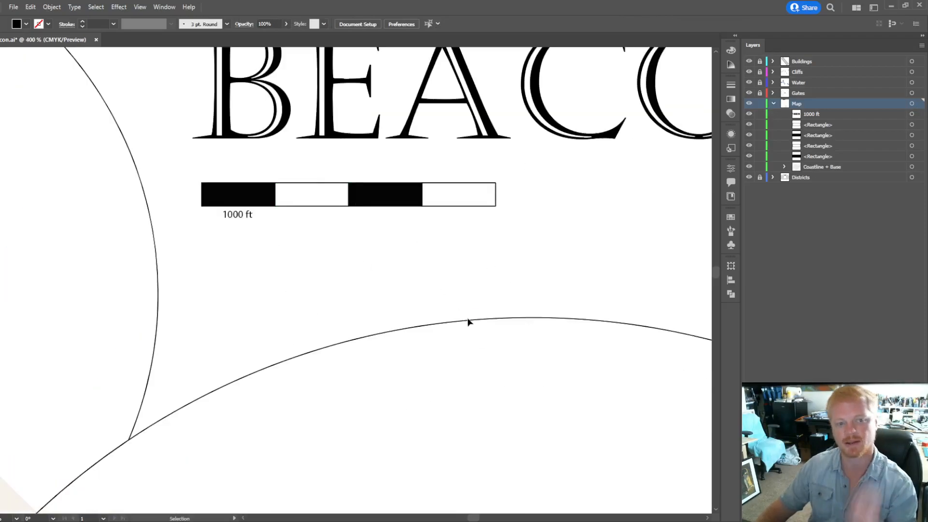
# Step: Collapse and lock the Map layer, and unlock the Buildings layer for editing
pyautogui.scroll(-4, 468, 322)
pyautogui.scroll(-9, 527, 362)
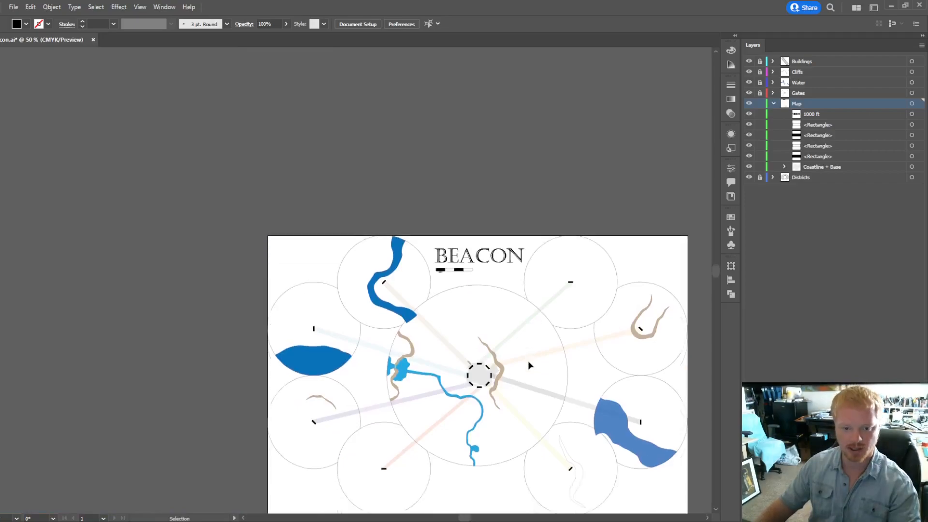
pyautogui.hscroll(4, 525, 350)
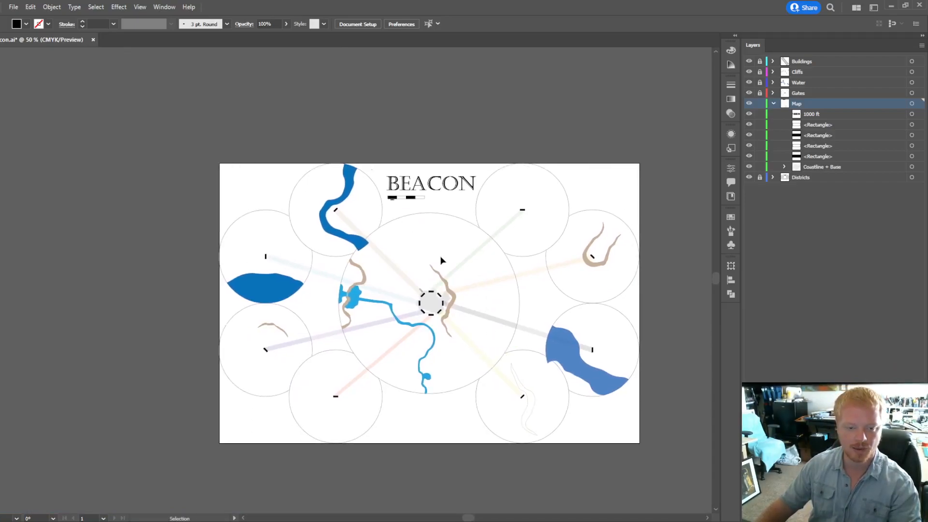
pyautogui.scroll(1, 419, 259)
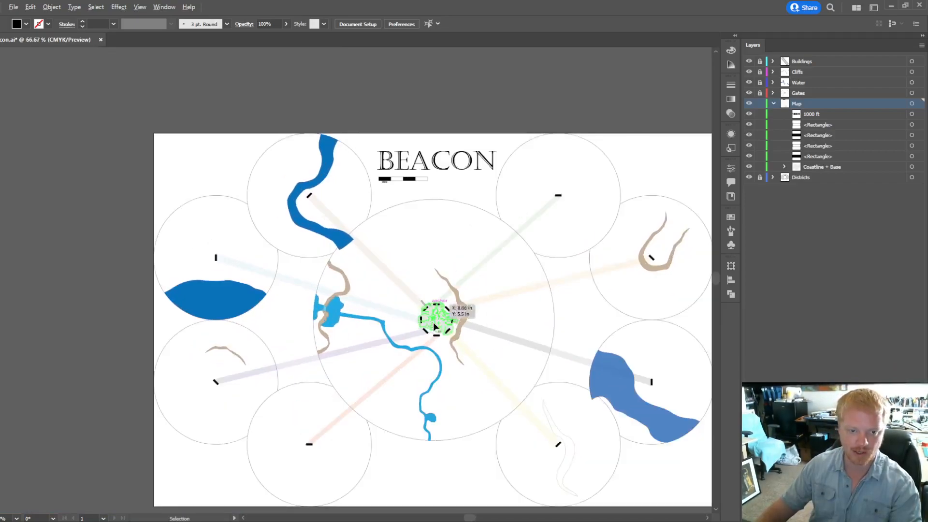
pyautogui.scroll(1, 438, 344)
pyautogui.scroll(6, 421, 329)
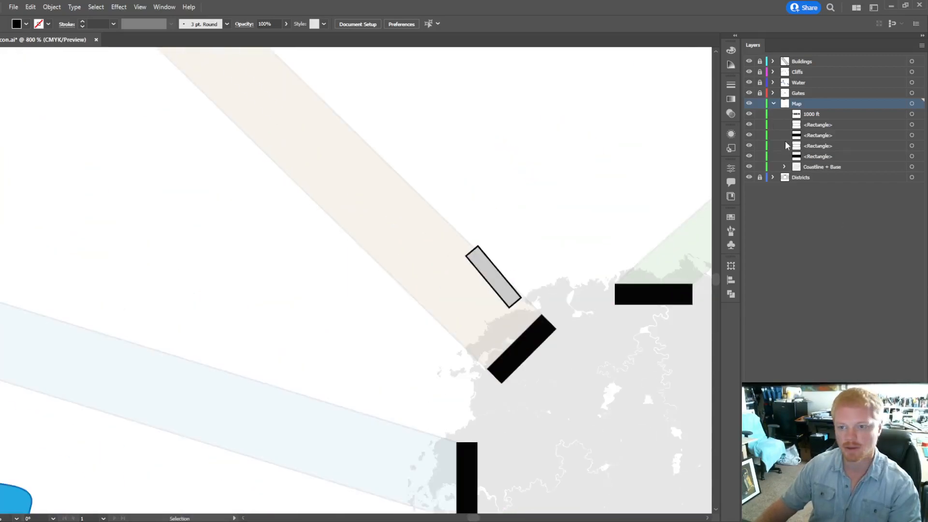
pyautogui.click(772, 104)
pyautogui.click(759, 103)
pyautogui.click(760, 61)
# Step: Rotate the grey building rectangle near the upper-left gate so that it lies horizontally
pyautogui.click(502, 281)
pyautogui.click(502, 282)
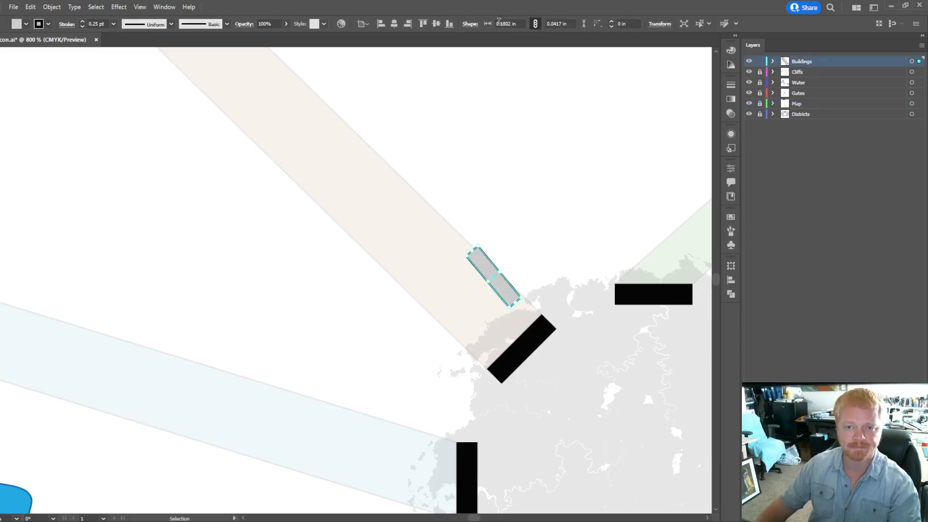
pyautogui.moveTo(526, 299); pyautogui.dragTo(528, 272)
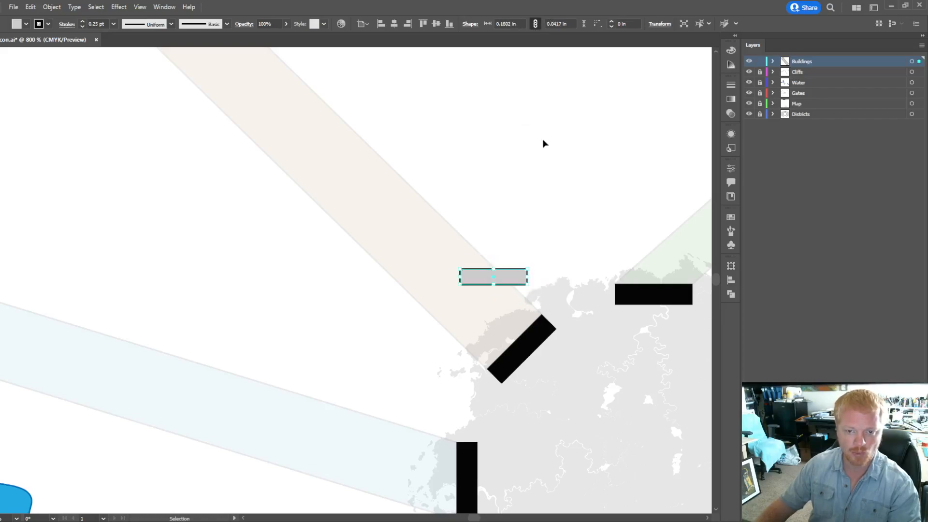
# Step: Unlink the grey building's width and height and set its width to 0.125 in
pyautogui.click(510, 24)
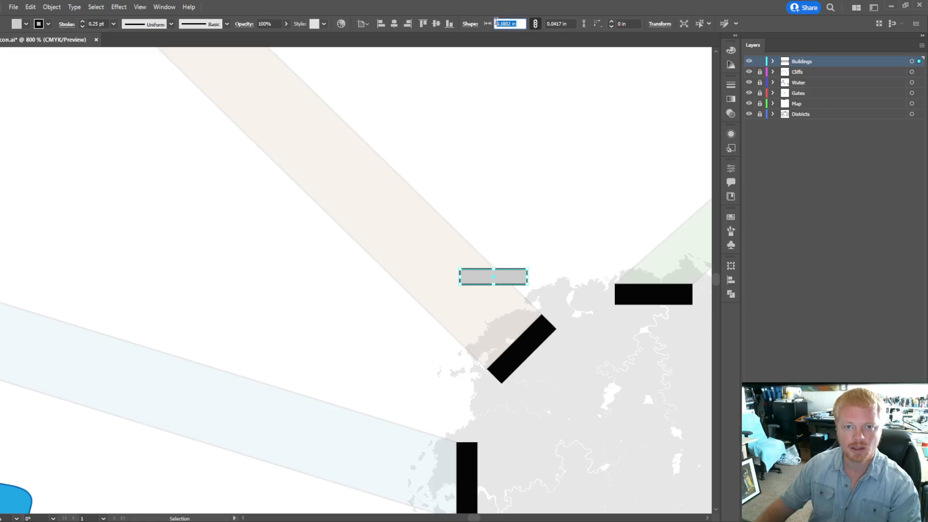
pyautogui.click(534, 115)
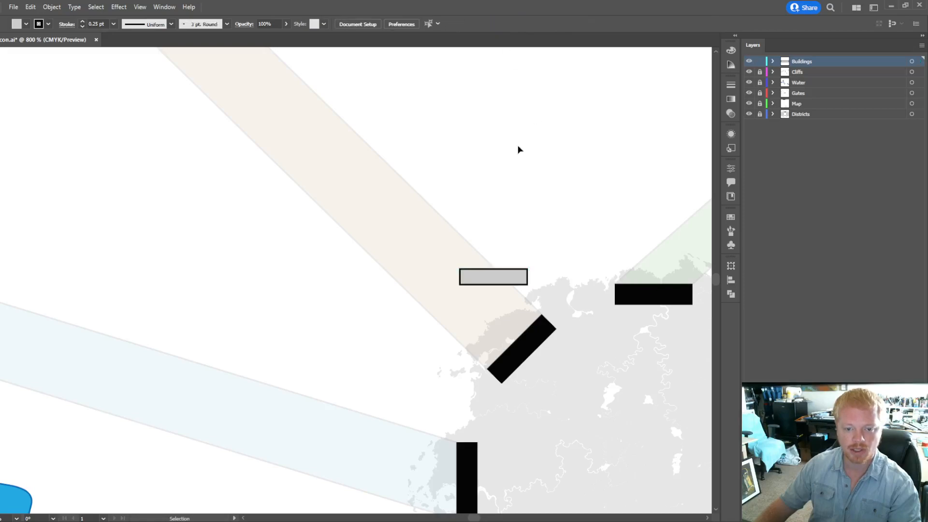
pyautogui.click(498, 284)
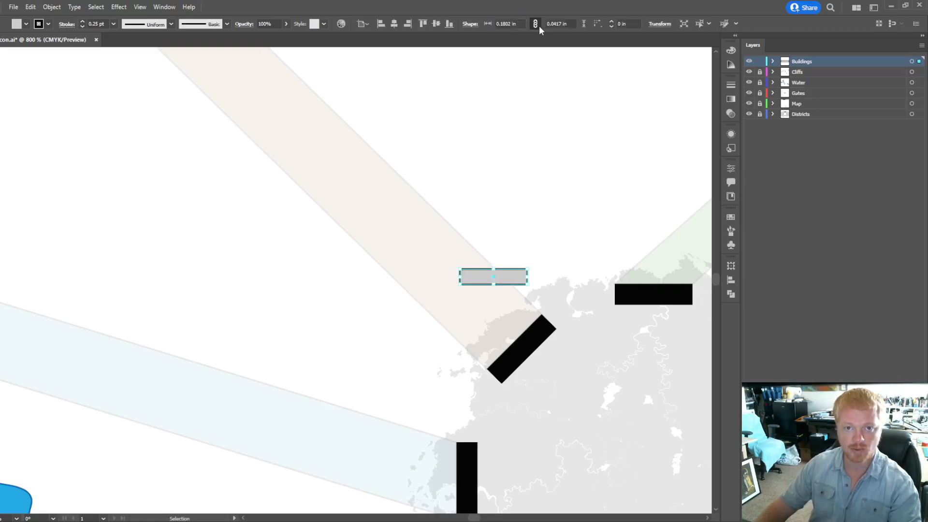
pyautogui.click(520, 24)
pyautogui.write('0.125')
pyautogui.press('Return')
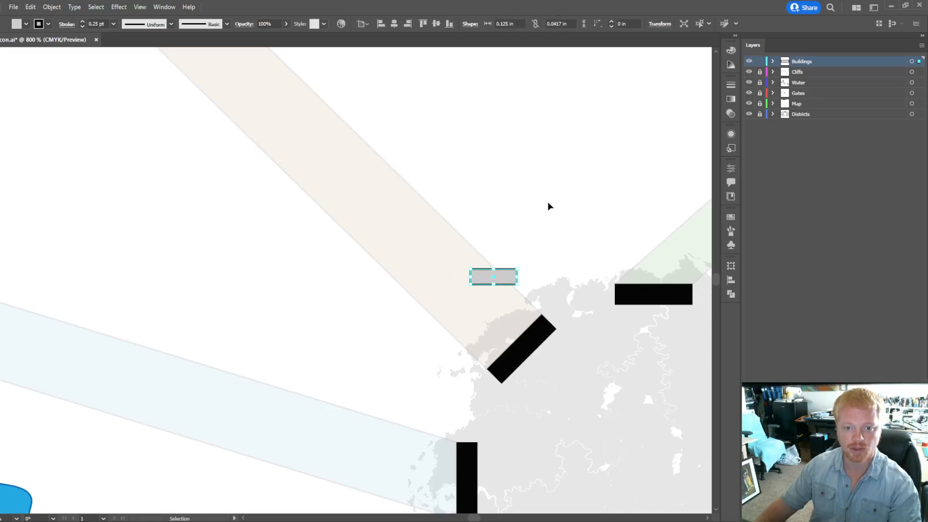
# Step: Set the grey building's height to 0 and try to change it to 0.125 in
pyautogui.click(566, 23)
pyautogui.write('0')
pyautogui.press('Return')
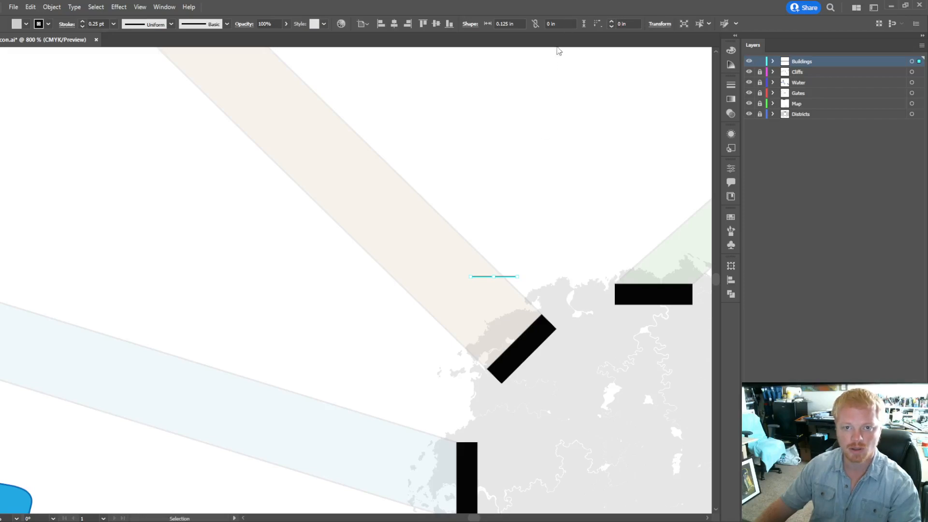
pyautogui.click(565, 21)
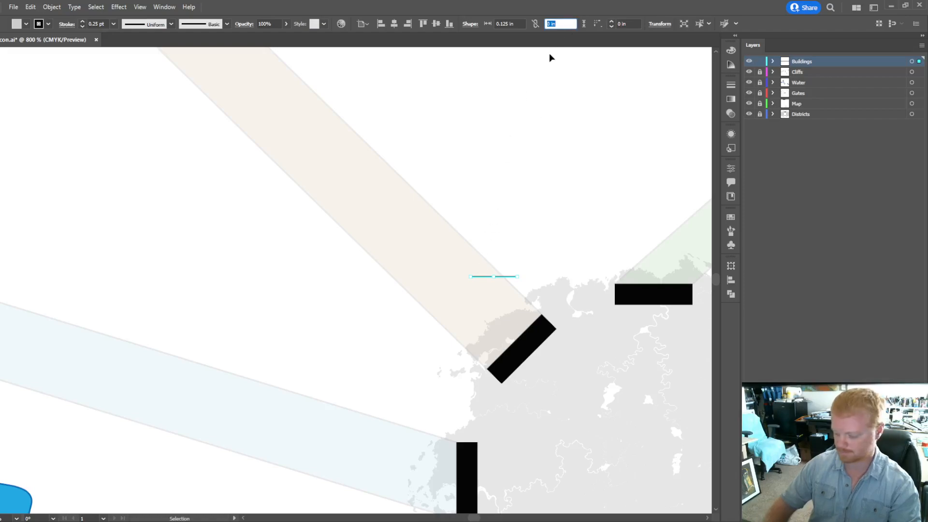
pyautogui.write('.125')
pyautogui.press('Return')
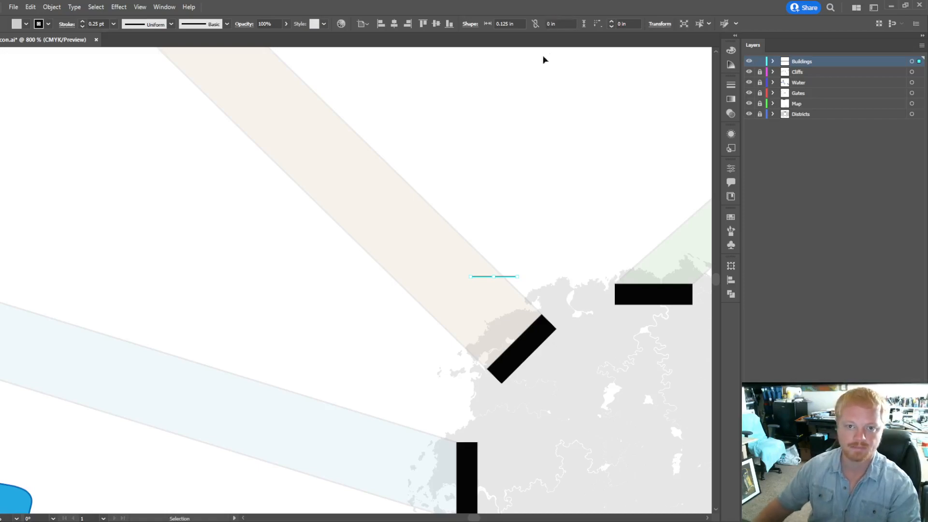
pyautogui.click(516, 191)
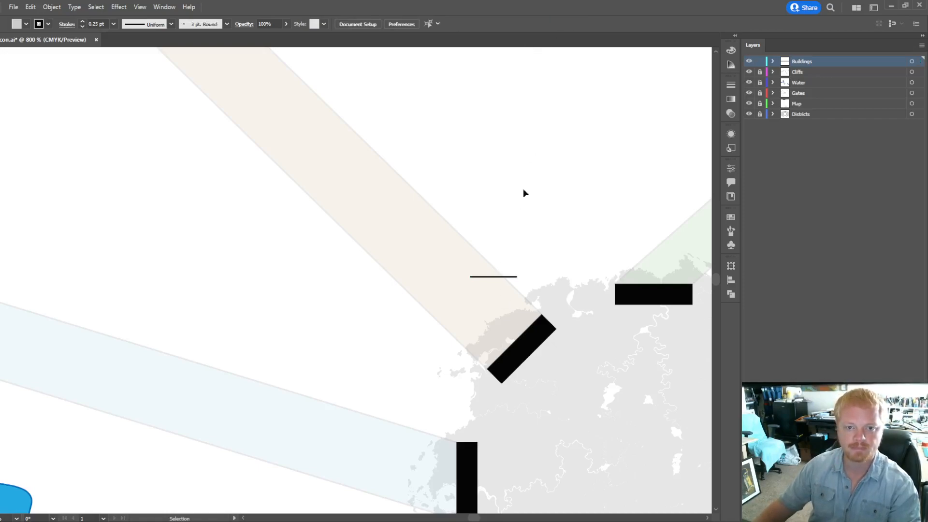
# Step: Link the flattened building's proportions, try widths of 0.25 in and 0.375 in, and undo the size changes
pyautogui.click(503, 277)
pyautogui.click(560, 24)
pyautogui.click(535, 24)
pyautogui.click(521, 23)
pyautogui.scroll(3, 520, 23)
pyautogui.scroll(-2, 520, 24)
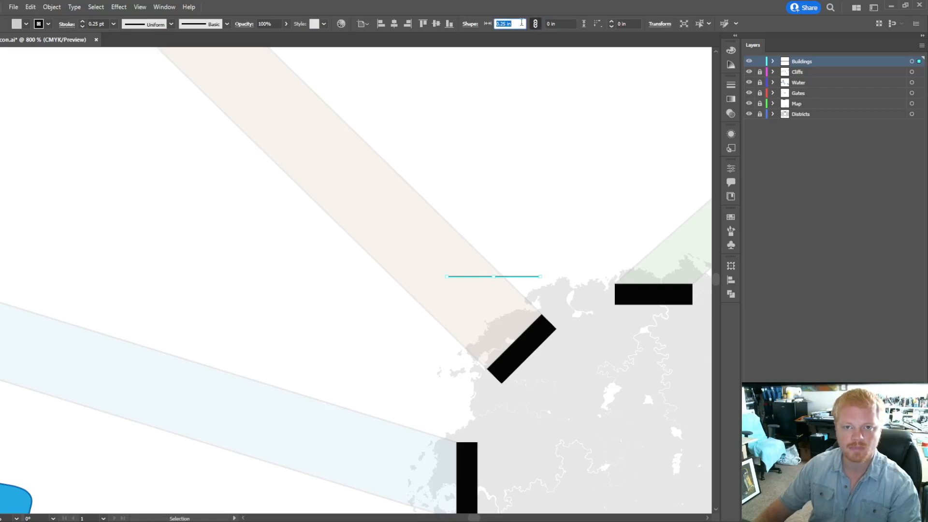
pyautogui.scroll(2, 513, 39)
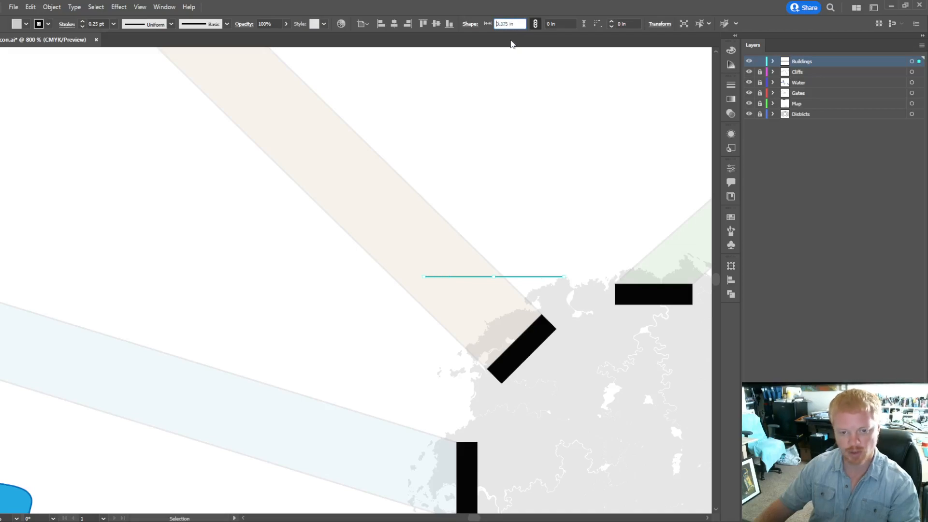
pyautogui.scroll(-1, 514, 60)
pyautogui.hotkey('ctrl', 'z')
pyautogui.hotkey('ctrl', 'z')
pyautogui.hotkey('ctrl', 'z')
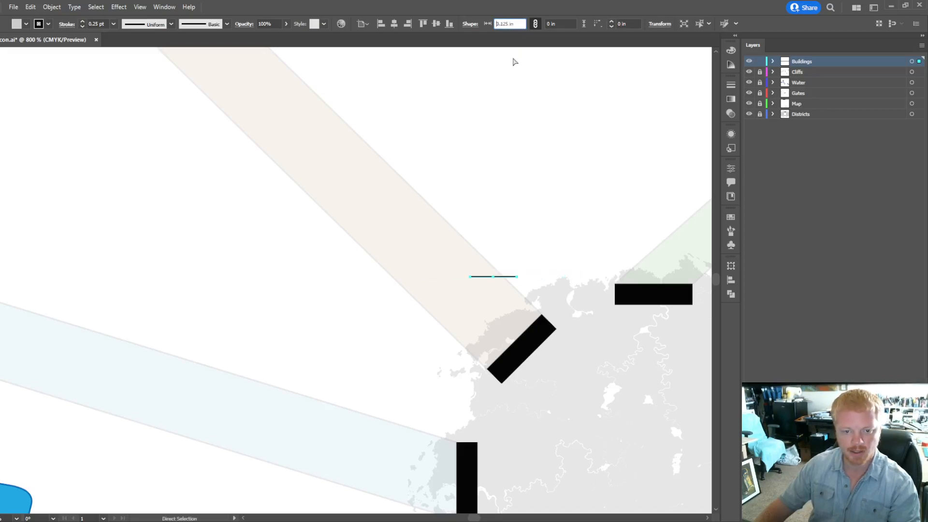
# Step: Try a height of 0 on the grey building with its proportions linked, and undo the change
pyautogui.click(573, 23)
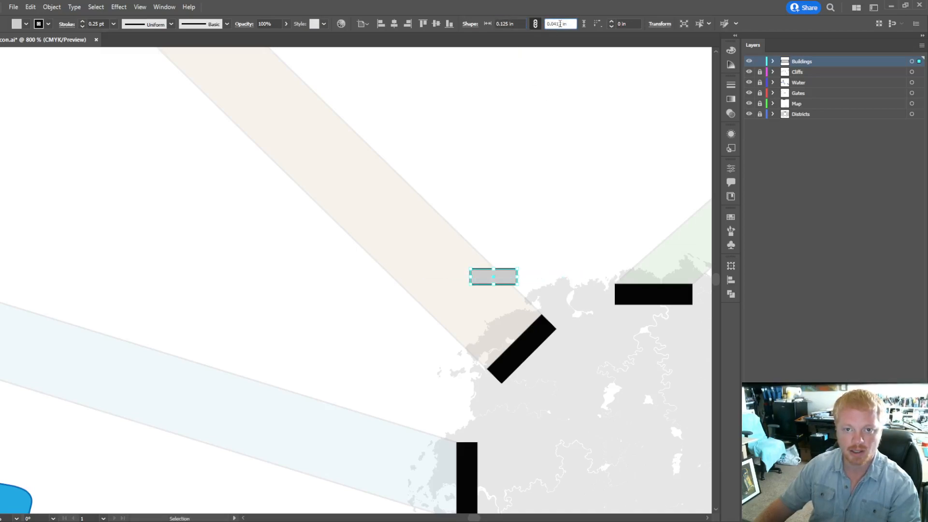
pyautogui.click(584, 24)
pyautogui.click(574, 23)
pyautogui.hotkey('ctrl', 'a')
pyautogui.write('0')
pyautogui.press('Return')
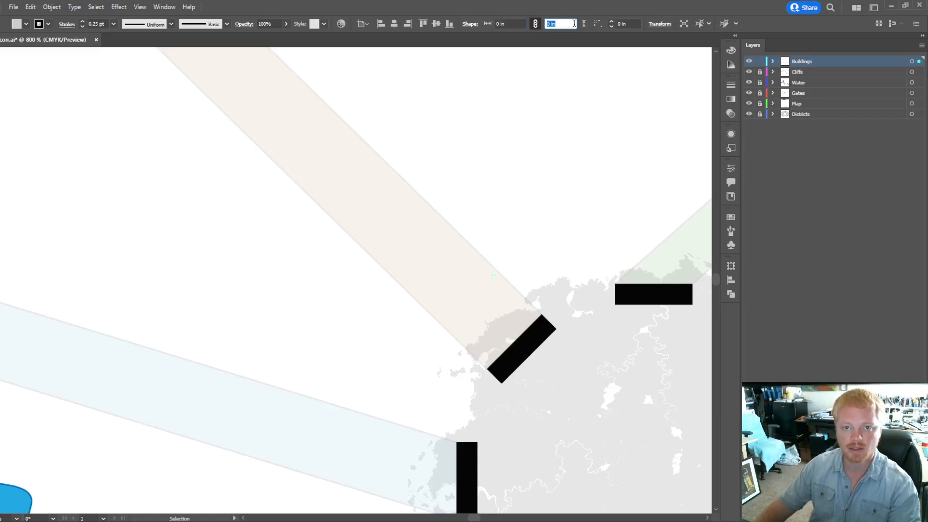
pyautogui.hotkey('ctrl', 'z')
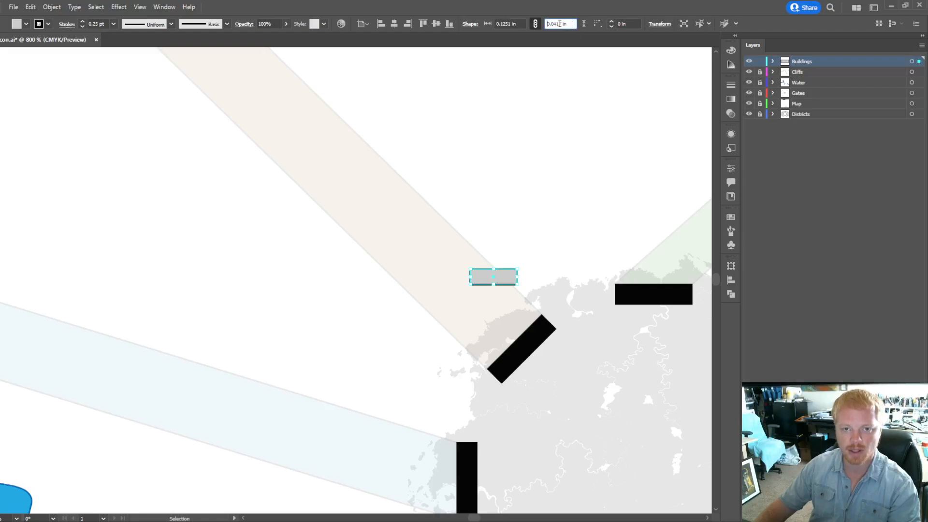
# Step: Unlink the grey building's proportions and set its width to 1 in and its height to 0.25 in
pyautogui.click(535, 24)
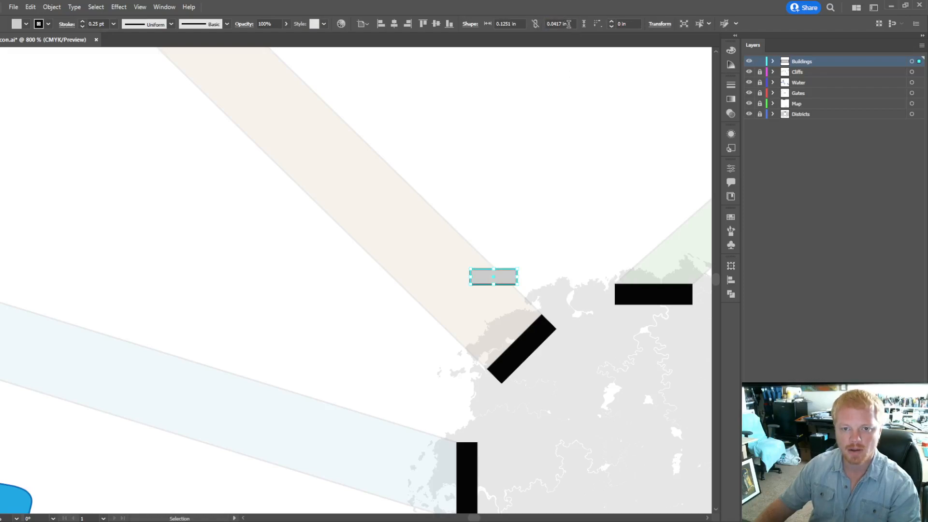
pyautogui.scroll(-2, 528, 133)
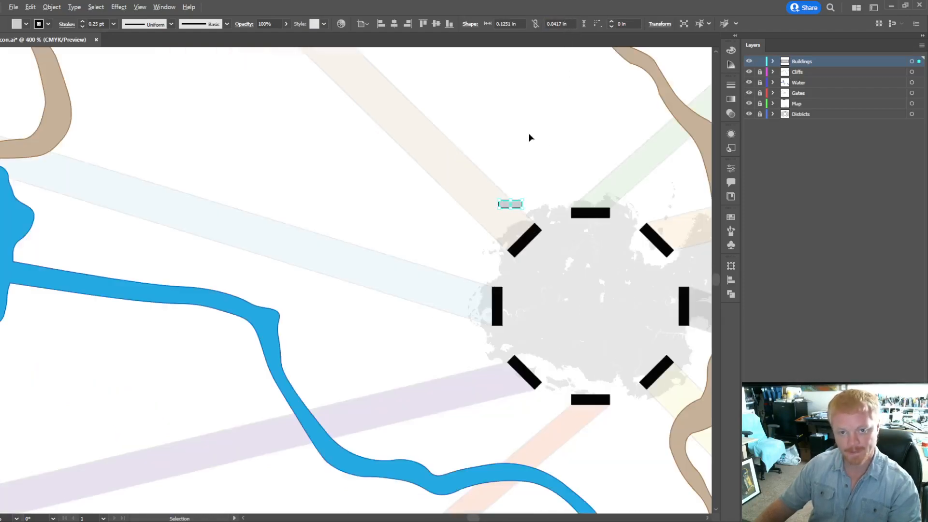
pyautogui.scroll(1, 517, 210)
pyautogui.scroll(1, 518, 214)
pyautogui.scroll(1, 515, 269)
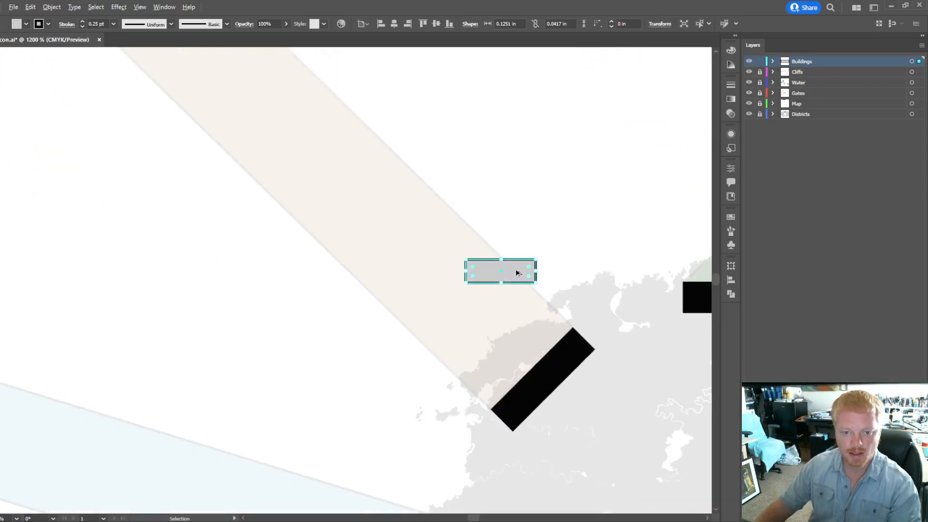
pyautogui.scroll(-1, 515, 269)
pyautogui.scroll(1, 515, 271)
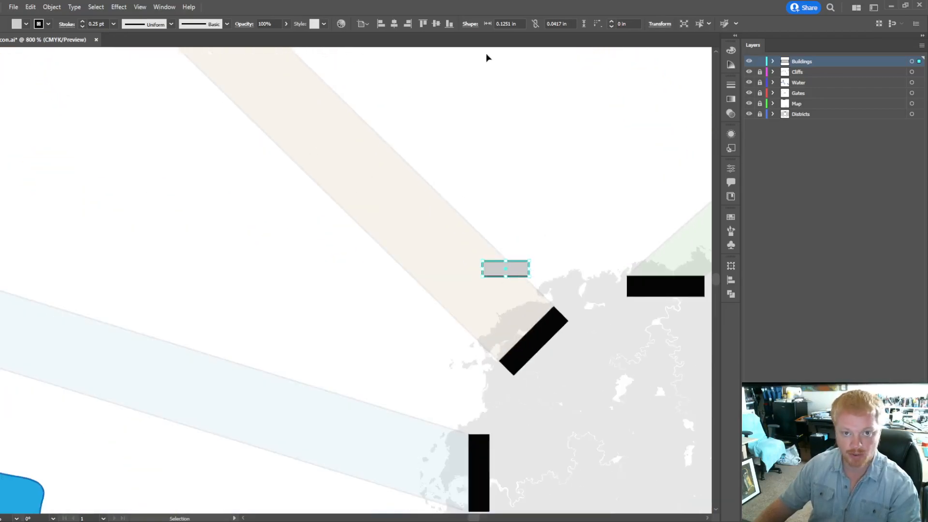
pyautogui.click(520, 24)
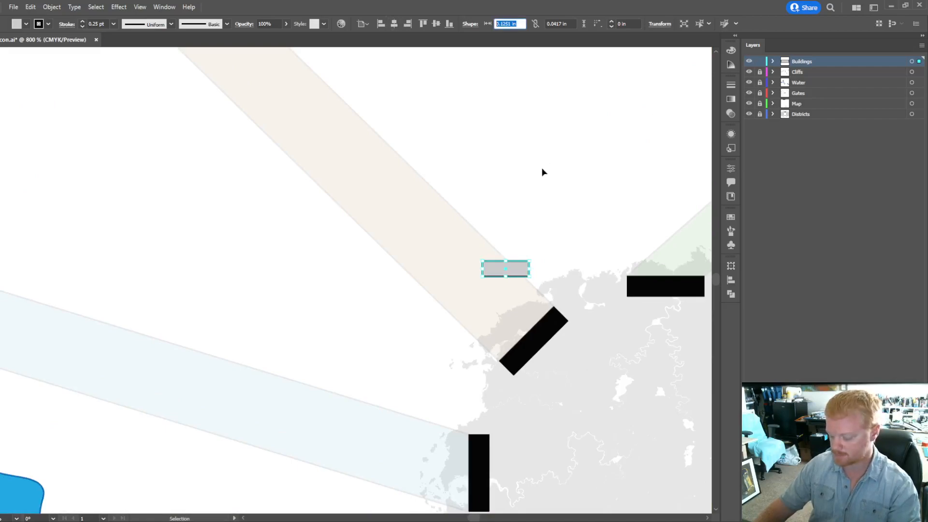
pyautogui.write('1')
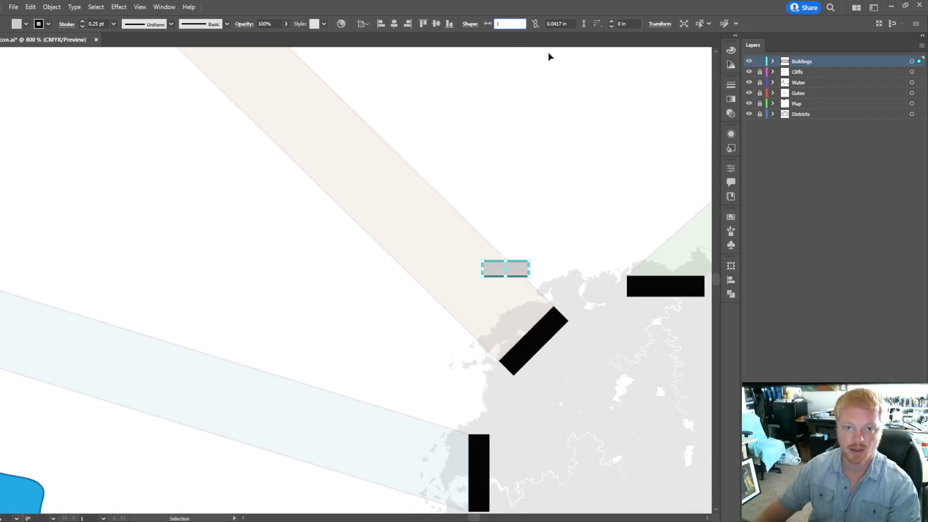
pyautogui.press('Tab')
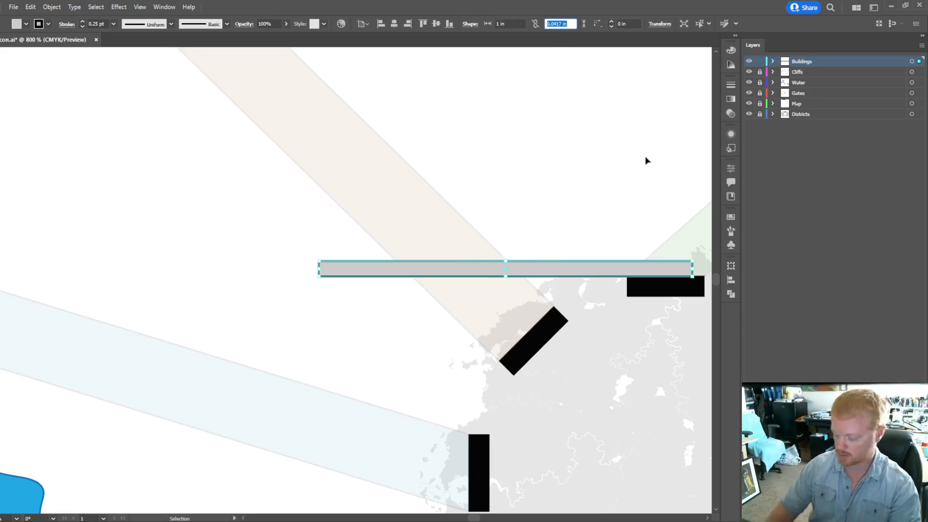
pyautogui.write('.25')
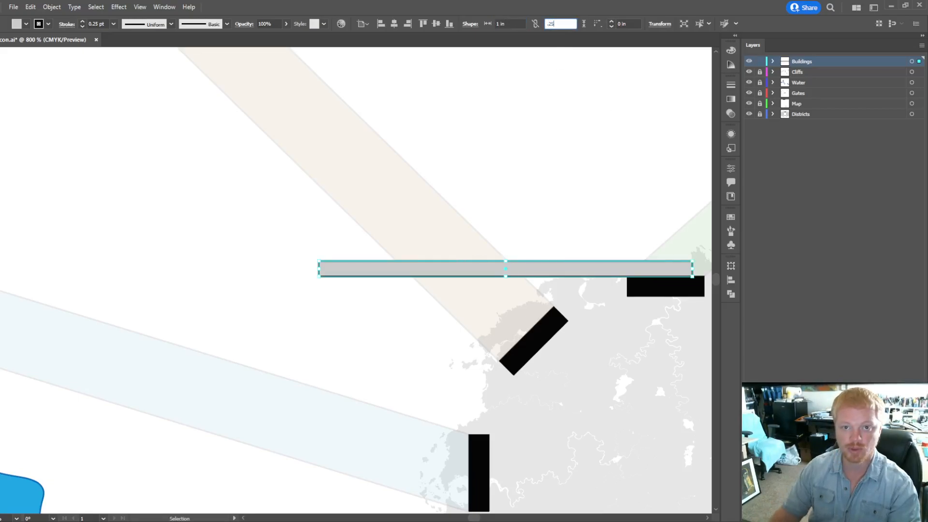
pyautogui.click(551, 218)
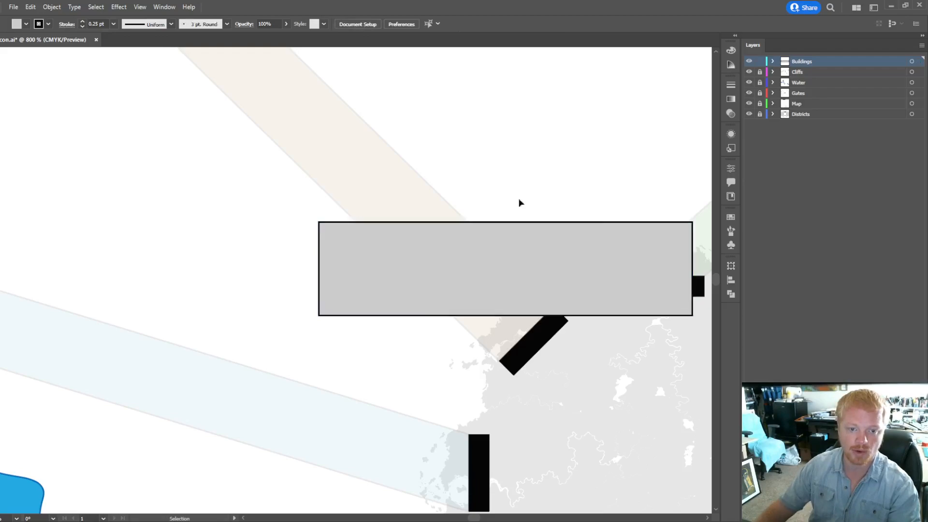
# Step: Link the building's width and height and scale it proportionally down to a width of 0.125 in
pyautogui.click(512, 236)
pyautogui.click(538, 26)
pyautogui.scroll(-2, 516, 24)
pyautogui.scroll(-1, 516, 24)
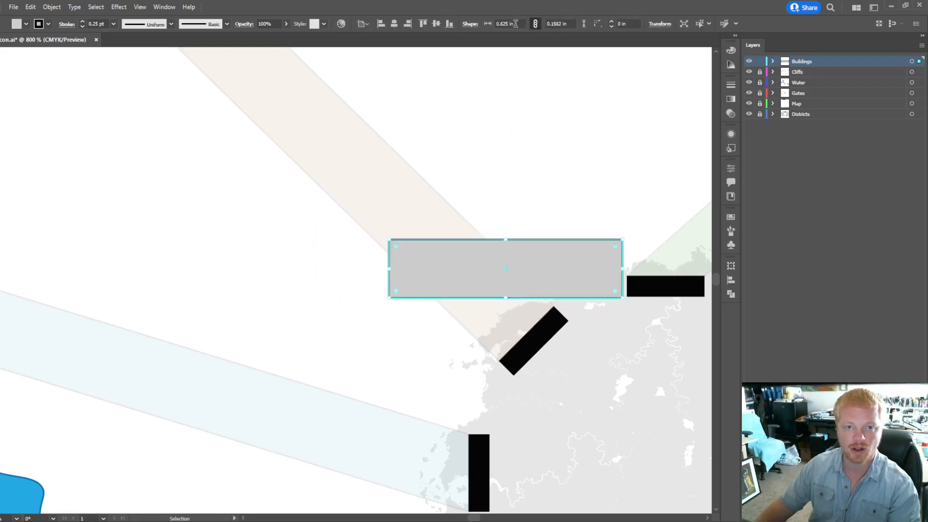
pyautogui.scroll(-2, 516, 24)
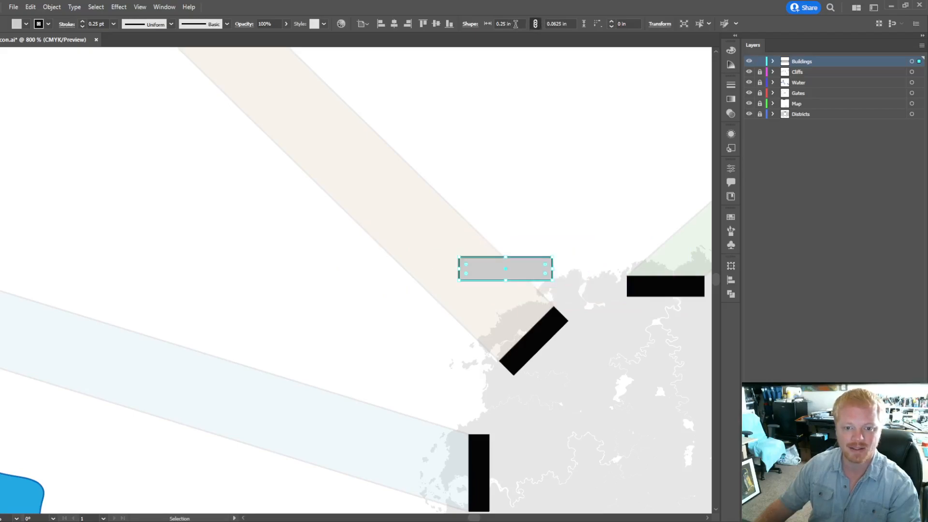
pyautogui.scroll(-1, 516, 24)
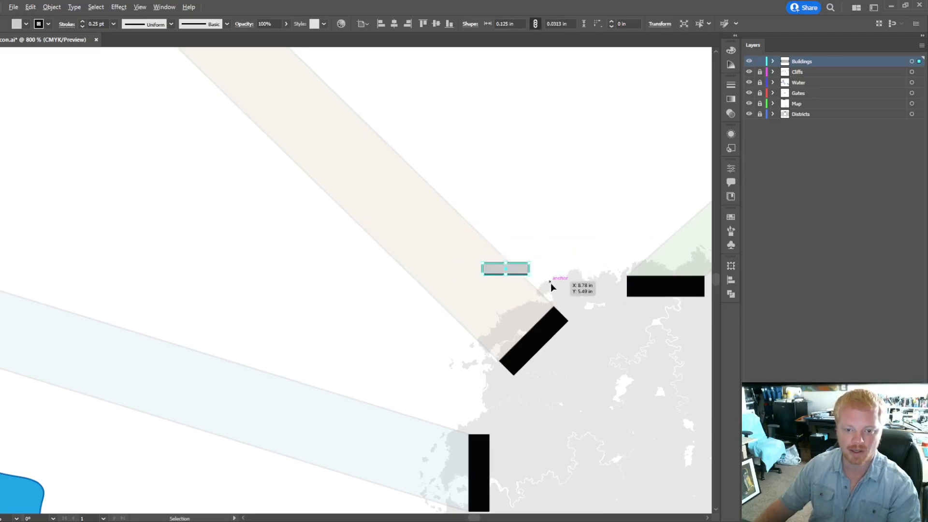
pyautogui.scroll(1, 553, 286)
pyautogui.click(503, 283)
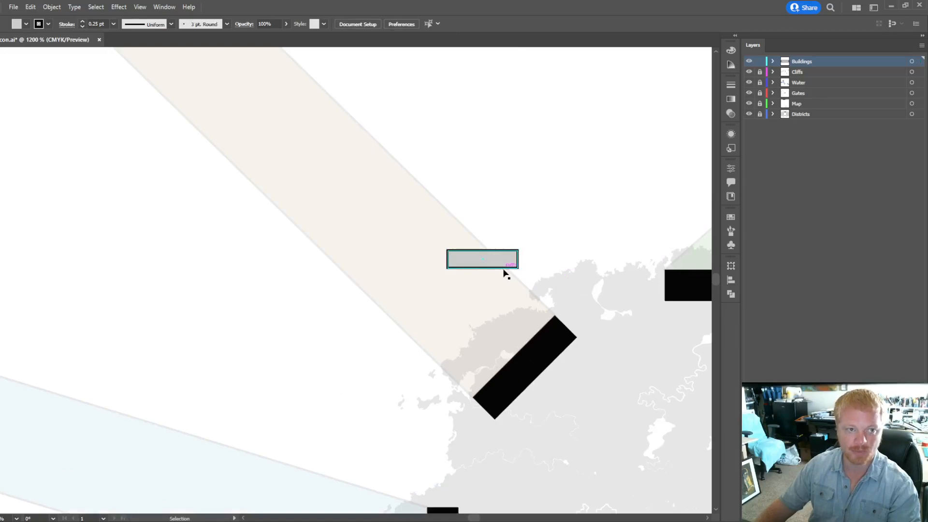
# Step: Rotate the building diagonally and duplicate it into a row of four across the tan district, beside its diagonal black gate
pyautogui.click(503, 269)
pyautogui.moveTo(522, 269); pyautogui.dragTo(448, 346)
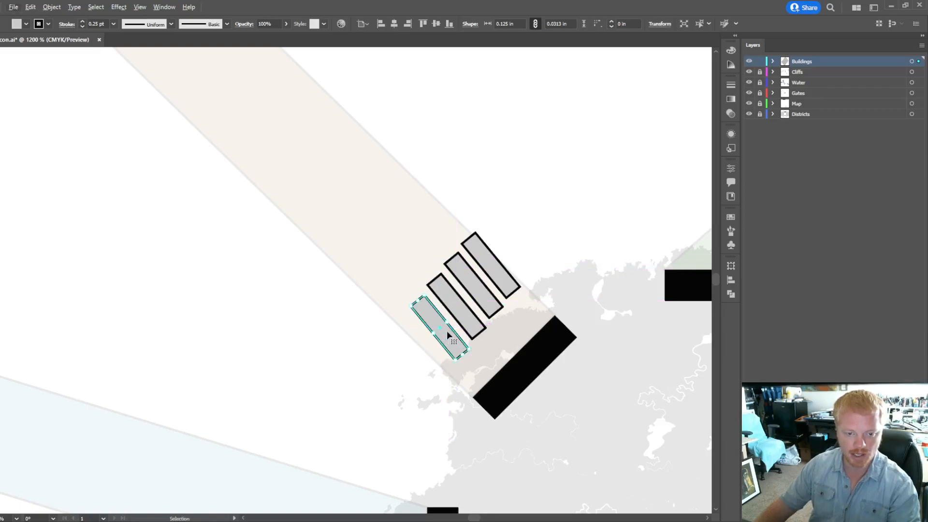
pyautogui.scroll(-2, 402, 358)
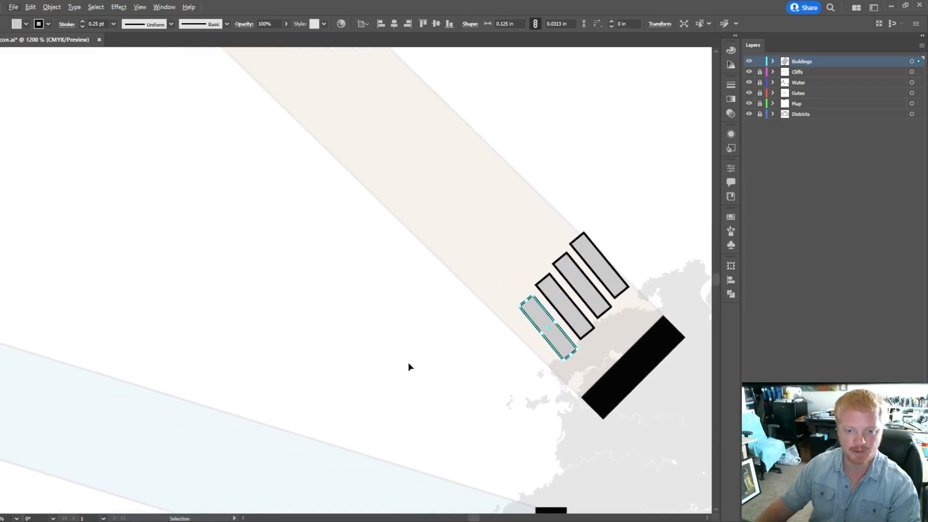
pyautogui.scroll(-3, 417, 348)
pyautogui.scroll(3, 407, 363)
pyautogui.click(466, 328)
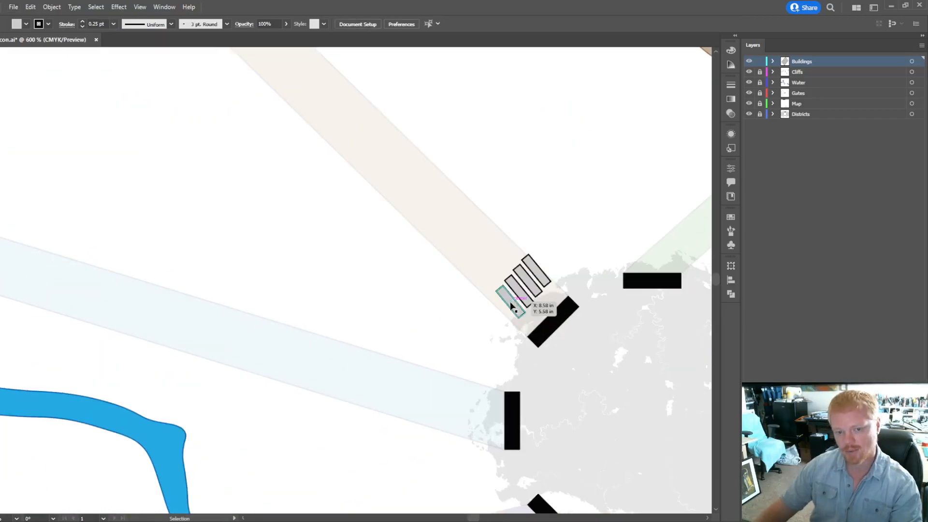
# Step: Rotate the two lower-left buildings of the row slightly so they run more parallel to the tan district's edges
pyautogui.scroll(3, 512, 317)
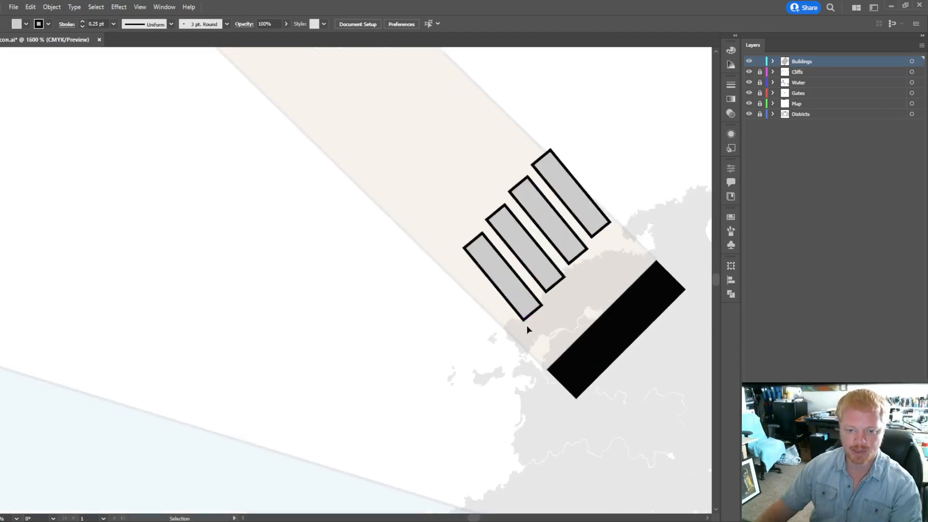
pyautogui.click(522, 321)
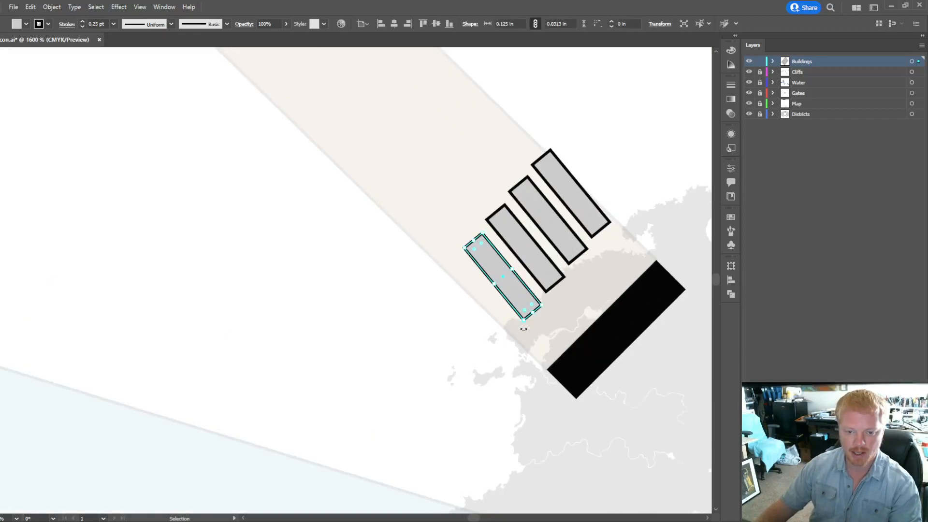
pyautogui.click(526, 323)
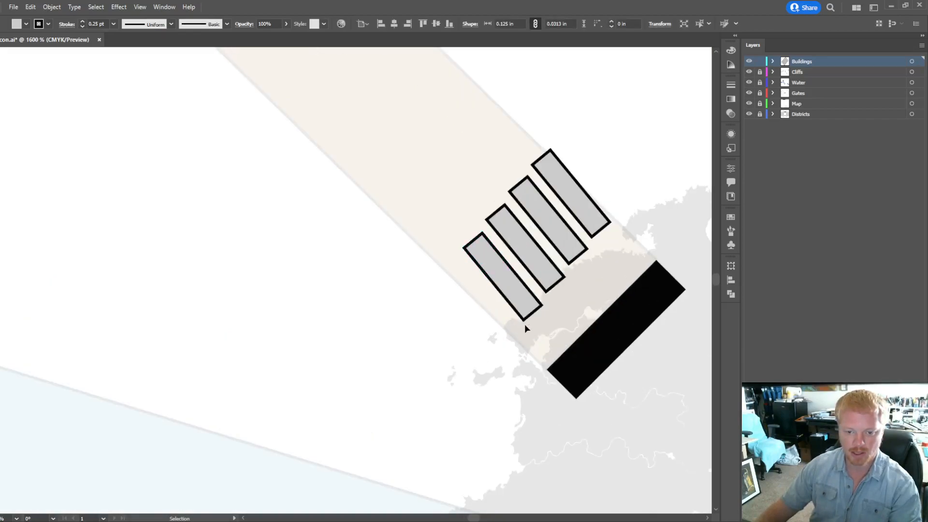
pyautogui.click(522, 321)
pyautogui.moveTo(523, 325); pyautogui.dragTo(528, 317)
pyautogui.click(534, 262)
pyautogui.click(572, 251)
pyautogui.moveTo(589, 245); pyautogui.dragTo(589, 249)
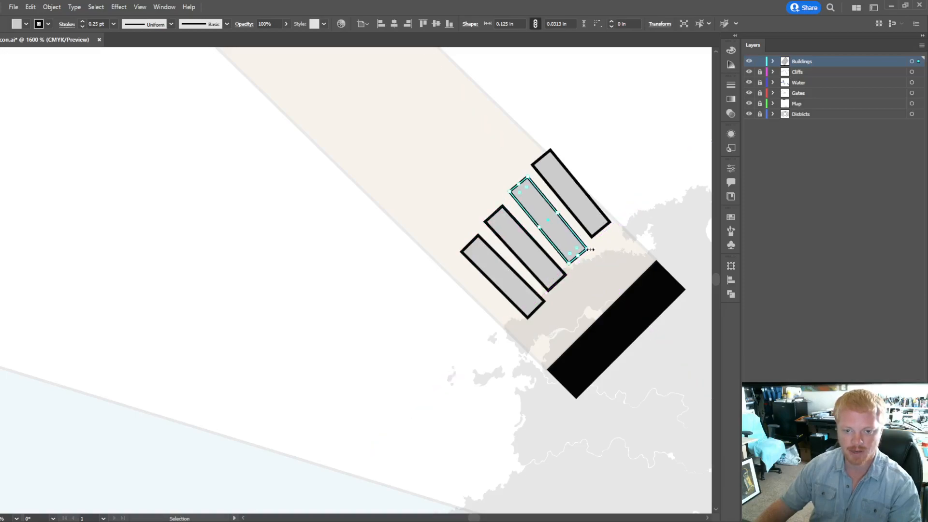
pyautogui.click(621, 244)
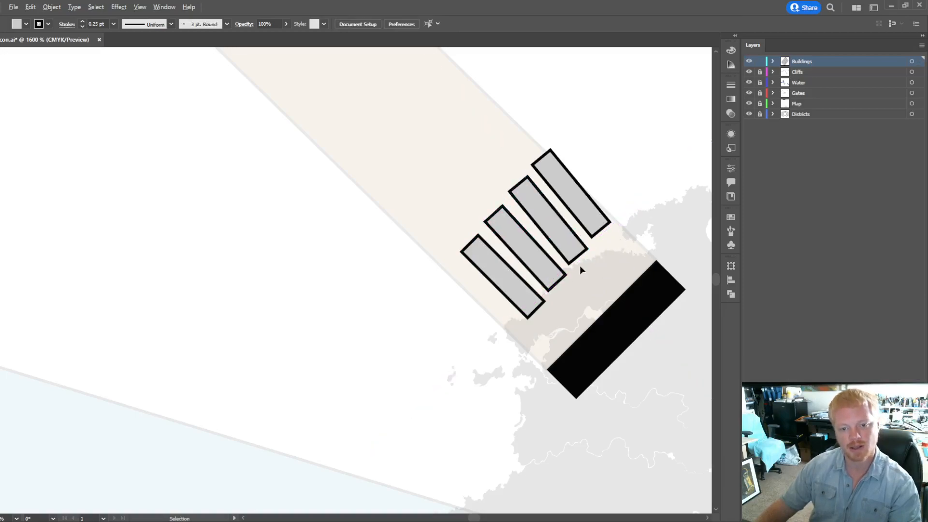
pyautogui.scroll(-3, 579, 268)
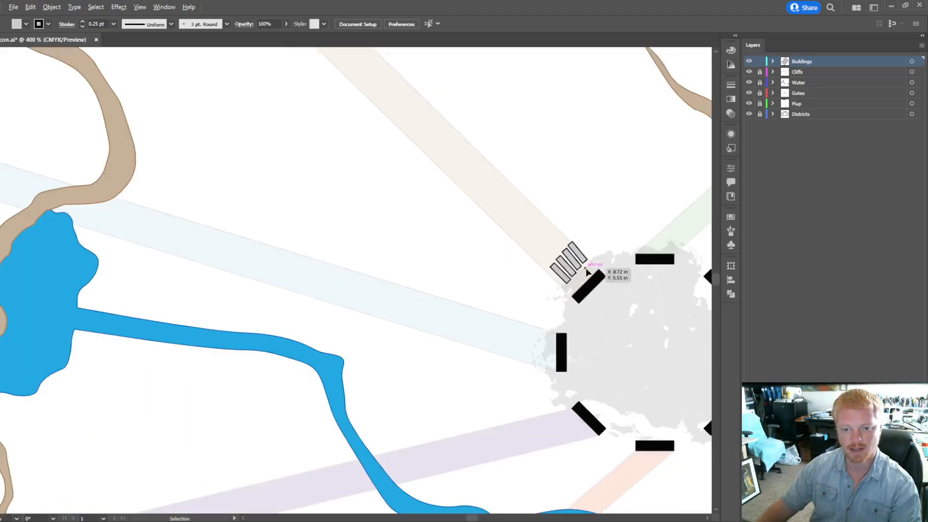
pyautogui.scroll(4, 586, 268)
pyautogui.press('a')
pyautogui.hscroll(3, 580, 256)
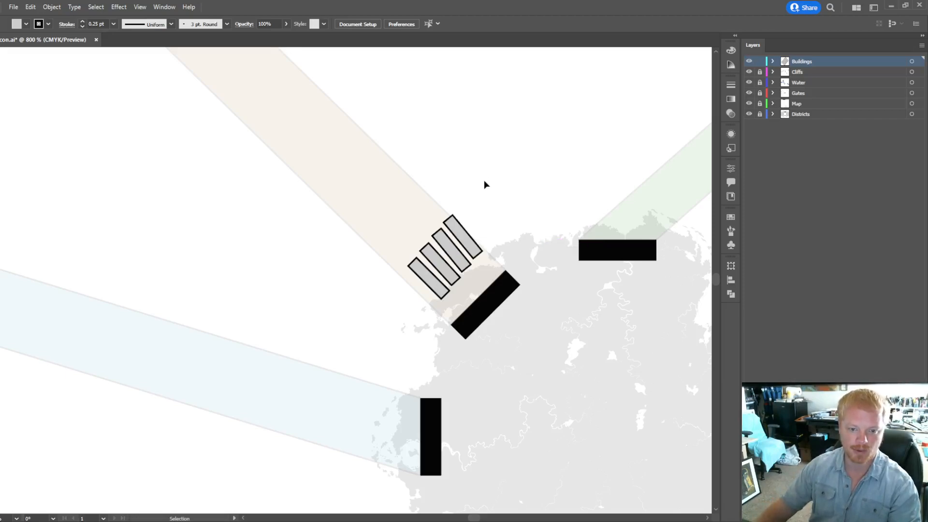
pyautogui.moveTo(389, 194); pyautogui.dragTo(453, 250)
pyautogui.moveTo(485, 284); pyautogui.dragTo(485, 285)
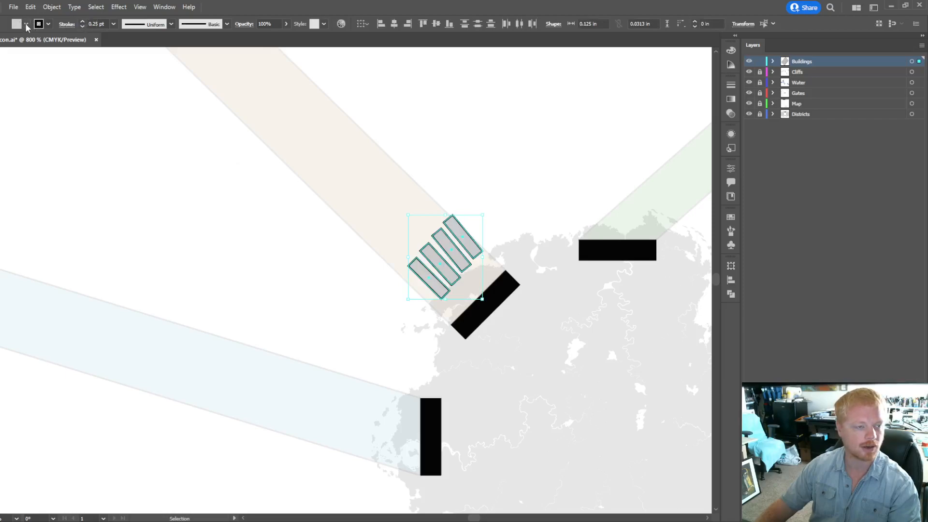
pyautogui.click(442, 130)
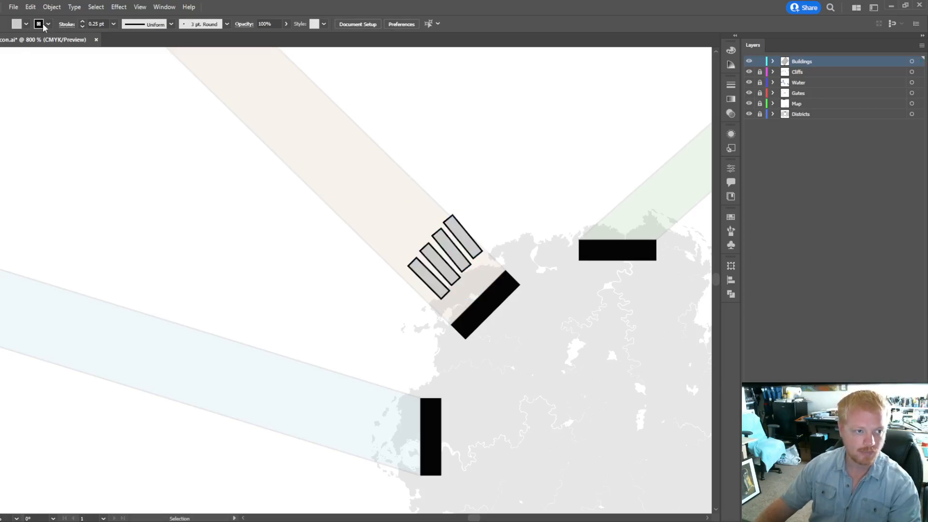
# Step: Copy the row's upper-right building farther up the tan district and set the copy's width to 0.25 in with linked proportions
pyautogui.moveTo(462, 240); pyautogui.dragTo(405, 202)
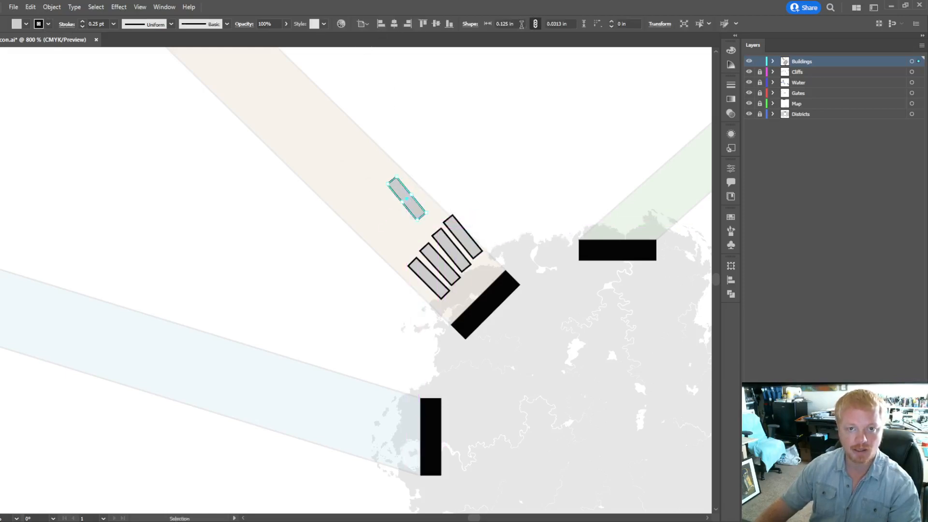
pyautogui.click(508, 24)
pyautogui.write('0.25')
pyautogui.press('Return')
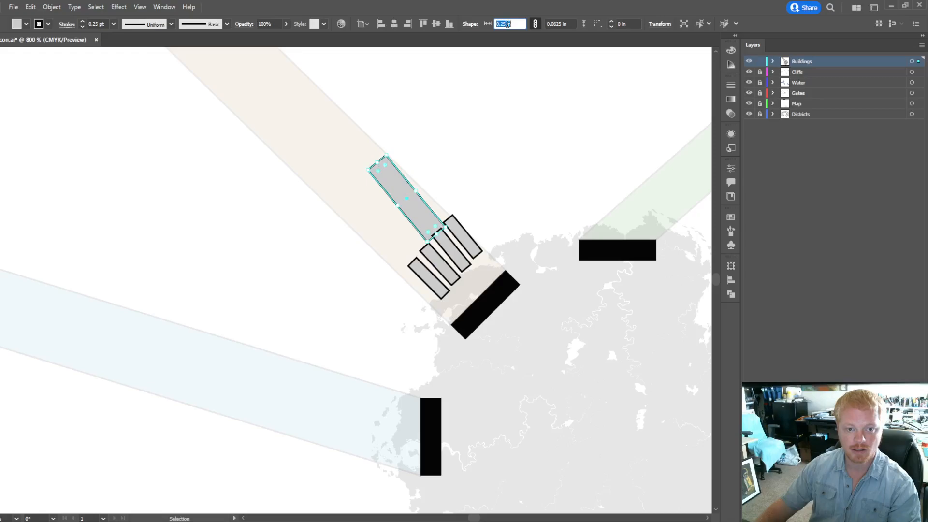
# Step: Rotate the enlarged building to span the tan district crosswise, parallel to the gate, and position it beyond the four smaller buildings
pyautogui.moveTo(448, 226); pyautogui.dragTo(372, 246)
pyautogui.moveTo(401, 217); pyautogui.dragTo(401, 240)
pyautogui.moveTo(436, 179); pyautogui.dragTo(437, 181)
pyautogui.scroll(1, 382, 217)
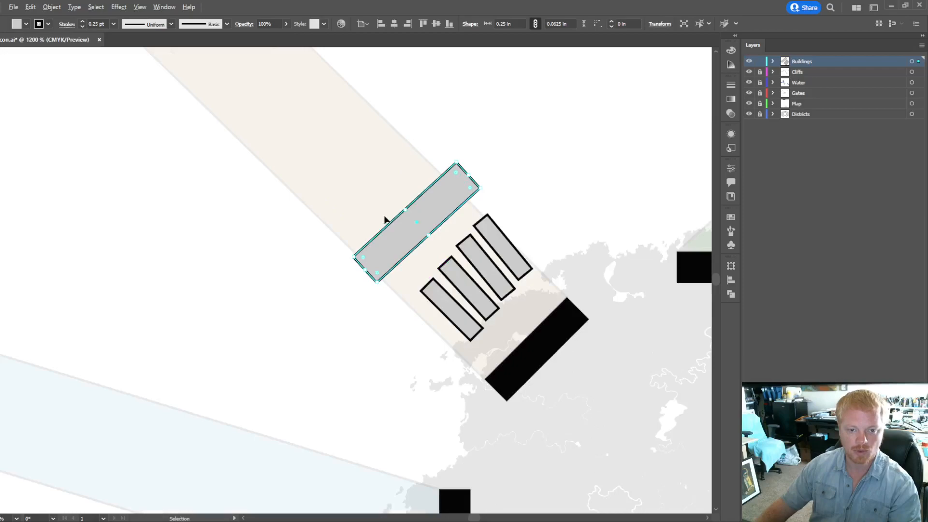
pyautogui.moveTo(486, 187); pyautogui.dragTo(484, 182)
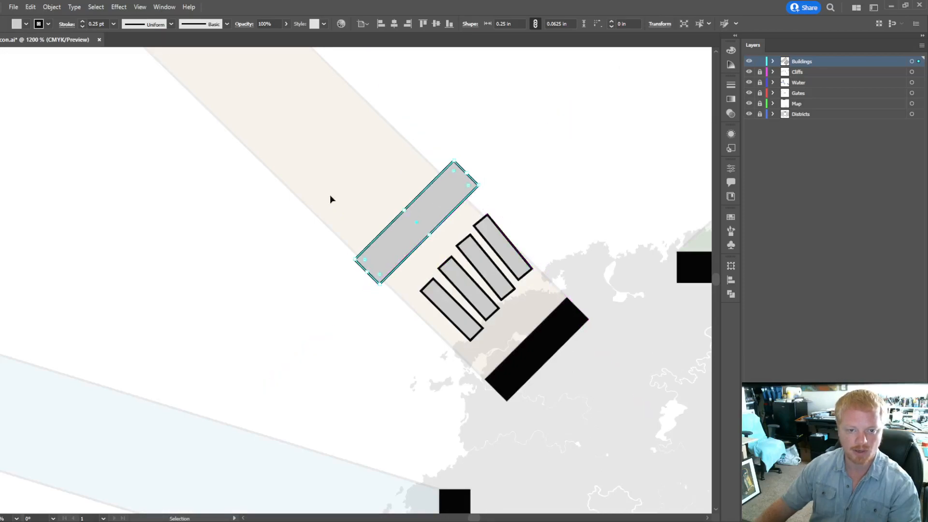
pyautogui.click(333, 196)
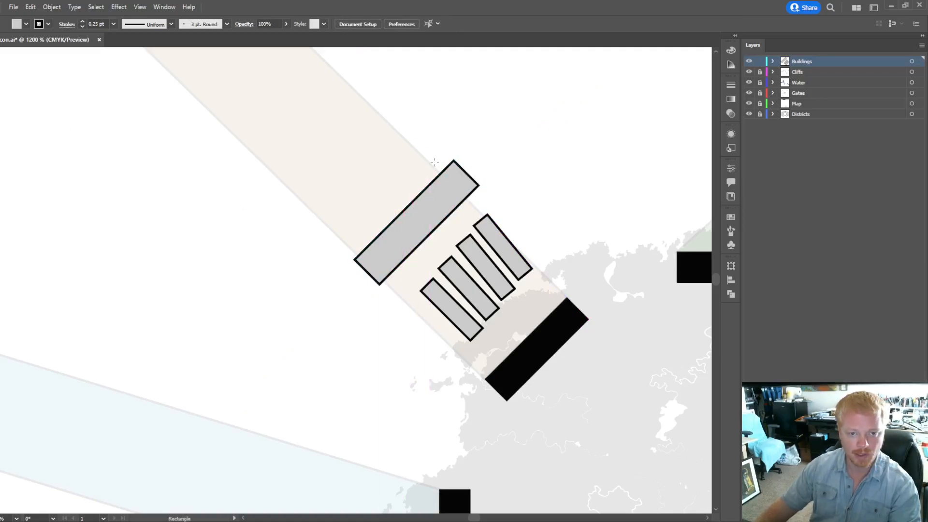
# Step: Draw a thin rectangle about 0.153 by 0.016 in, rotate it and place it along the large building's upper-left edge
pyautogui.moveTo(434, 153); pyautogui.dragTo(349, 164)
pyautogui.press('v')
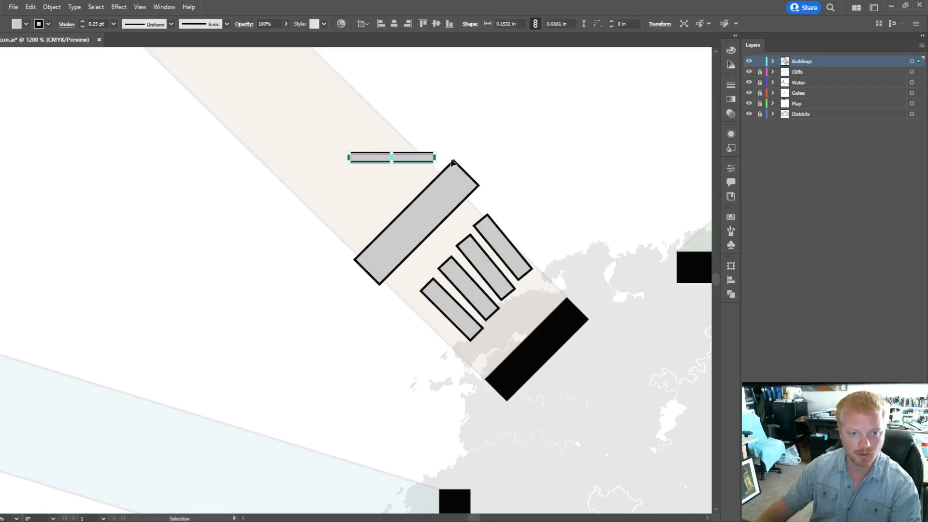
pyautogui.moveTo(436, 158)
pyautogui.mouseDown()
pyautogui.moveTo(420, 128)
pyautogui.moveTo(436, 176)
pyautogui.mouseUp()
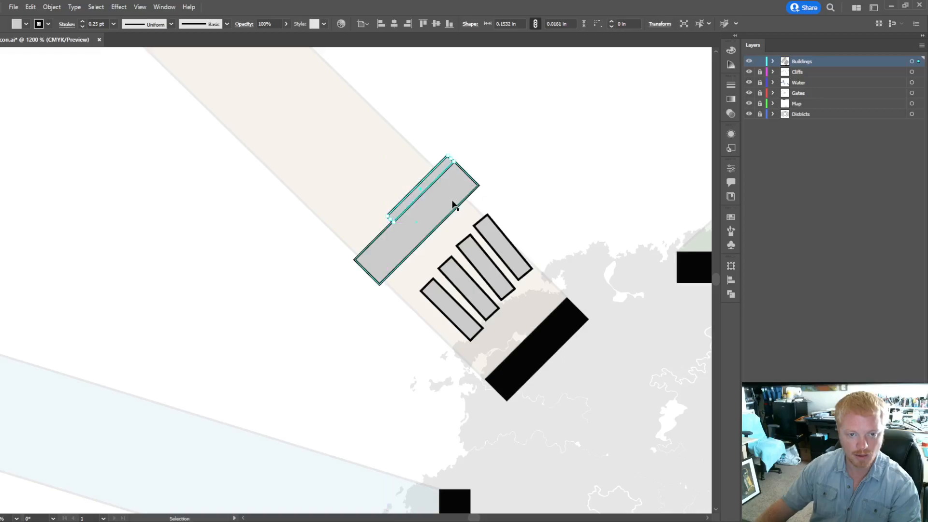
# Step: Unite the thin rectangle and the large building into a single shape
pyautogui.keyDown('shift'); pyautogui.click(441, 197); pyautogui.keyUp('shift')
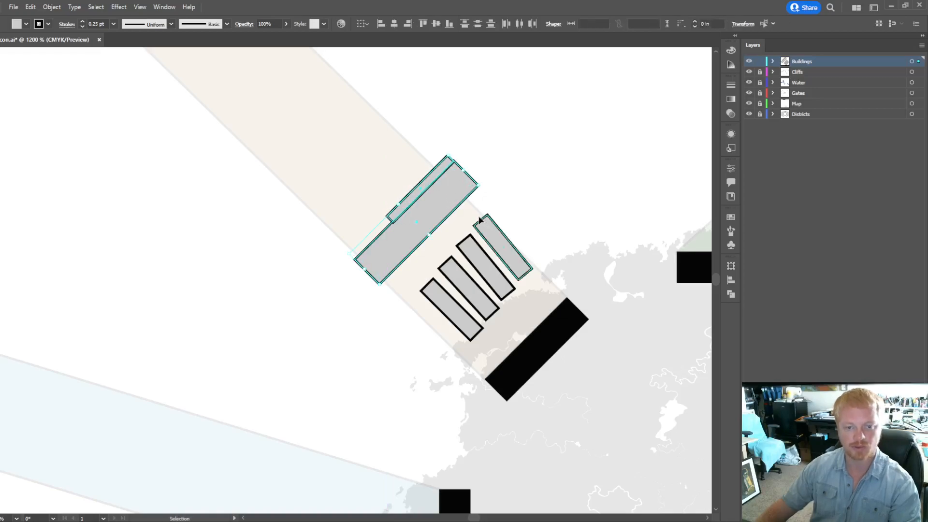
pyautogui.click(731, 296)
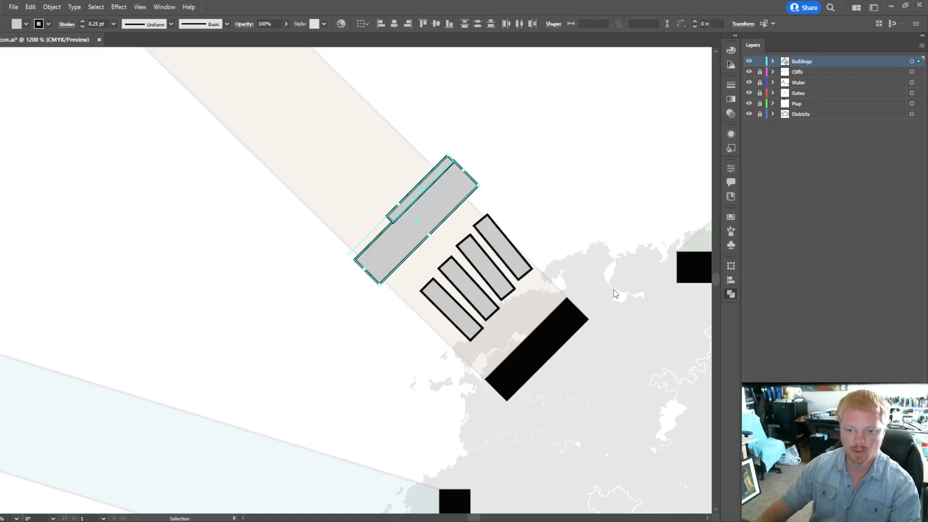
pyautogui.click(613, 289)
pyautogui.click(545, 140)
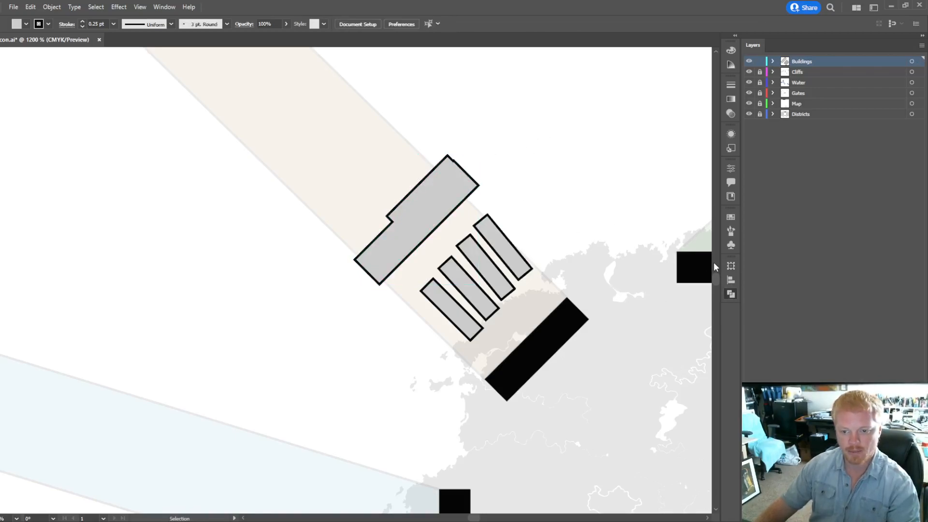
# Step: Examine the tan district's buildings against the whole Beacon map and the central ring of gates
pyautogui.click(730, 295)
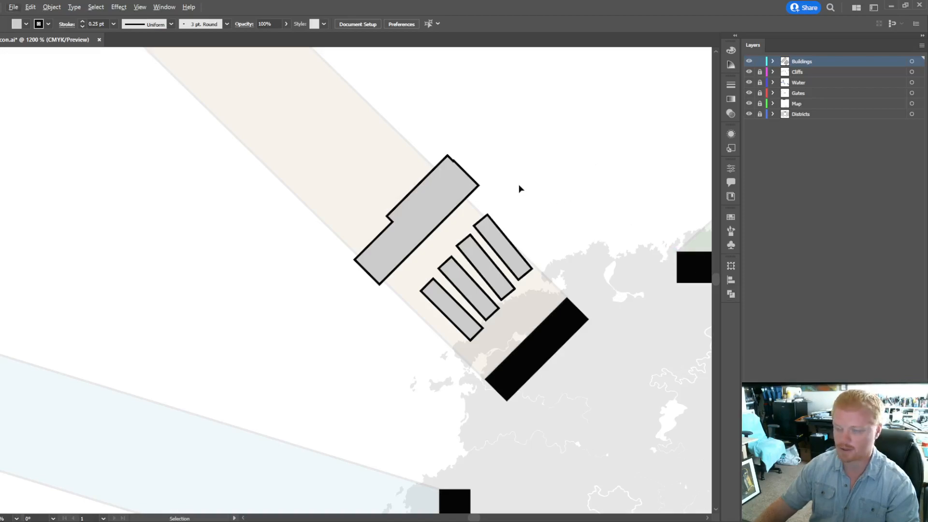
pyautogui.scroll(-4, 513, 184)
pyautogui.scroll(2, 513, 184)
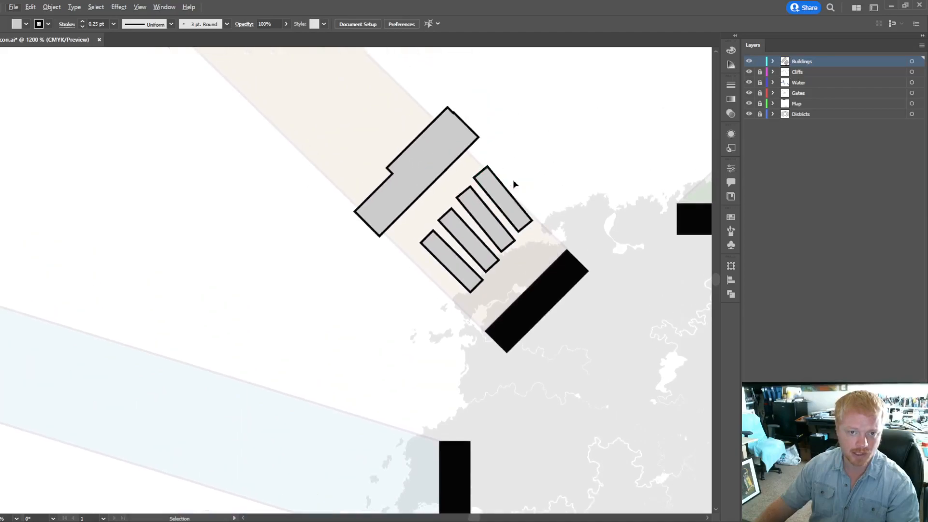
pyautogui.scroll(-5, 513, 183)
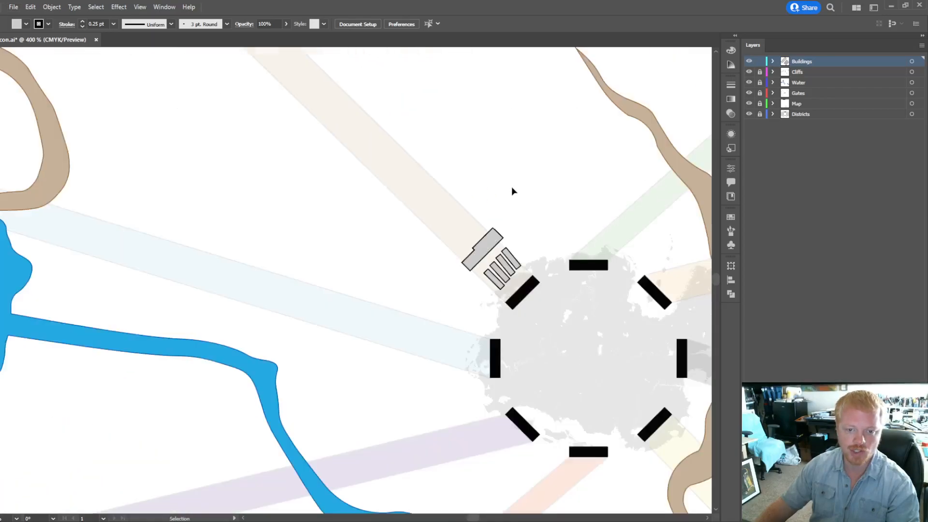
pyautogui.scroll(-1, 512, 189)
pyautogui.keyDown('alt'); pyautogui.scroll(-4, 545, 232); pyautogui.keyUp('alt')
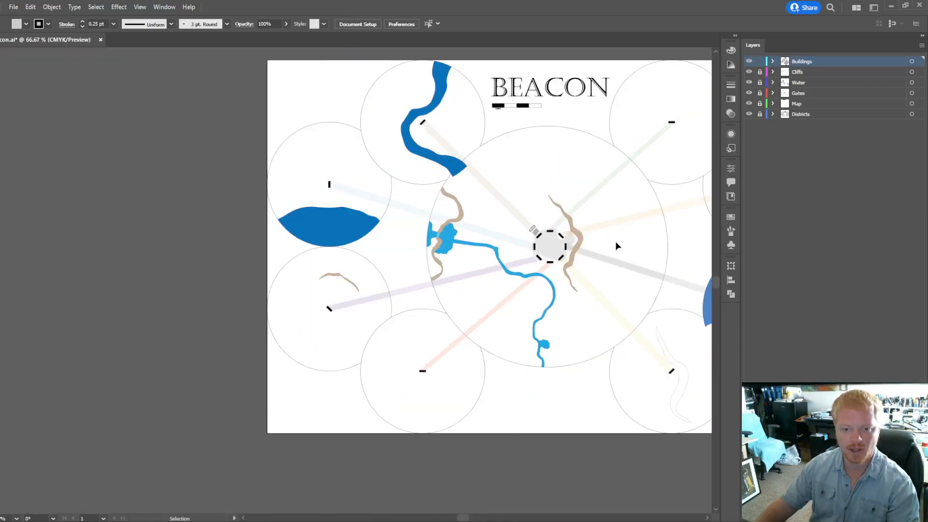
pyautogui.hscroll(2, 595, 247)
pyautogui.keyDown('alt'); pyautogui.scroll(4, 514, 222); pyautogui.keyUp('alt')
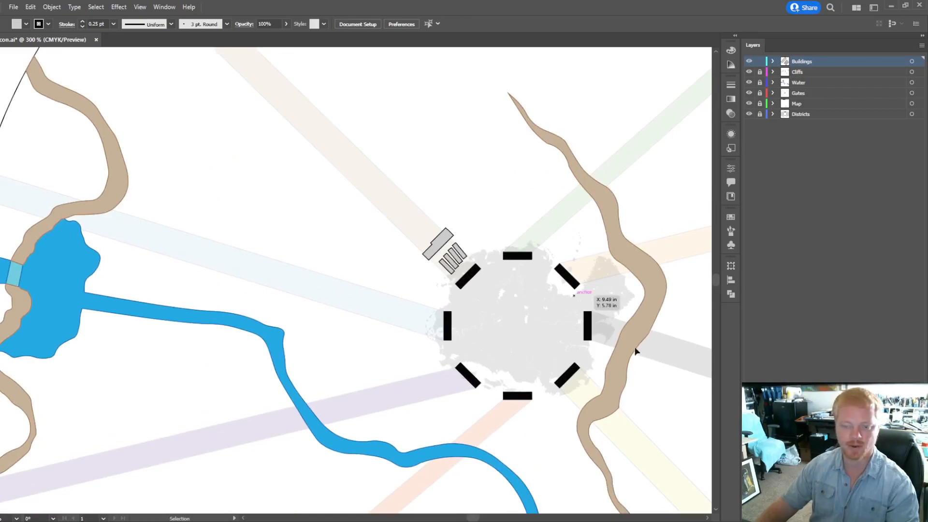
pyautogui.keyDown('alt'); pyautogui.scroll(3, 628, 326); pyautogui.keyUp('alt')
pyautogui.keyDown('alt'); pyautogui.scroll(-2, 637, 329); pyautogui.keyUp('alt')
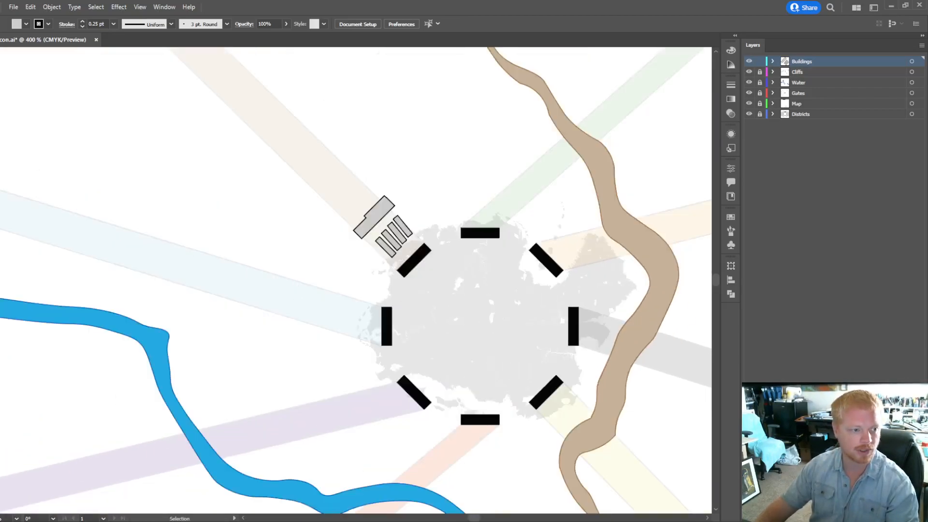
# Step: Activate the Polygon tool for a new shape on the Buildings layer around the grey district's gate
pyautogui.press('l')
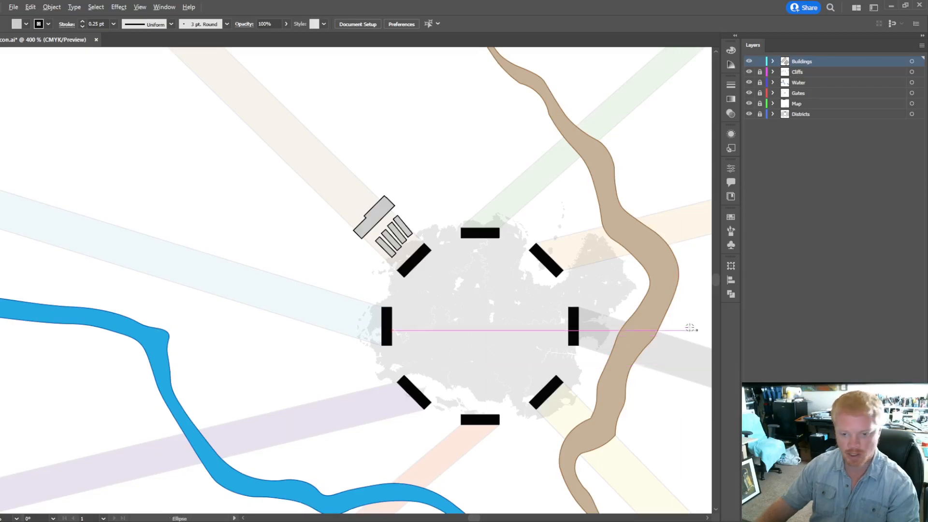
pyautogui.keyDown('alt'); pyautogui.scroll(3, 651, 320); pyautogui.keyUp('alt')
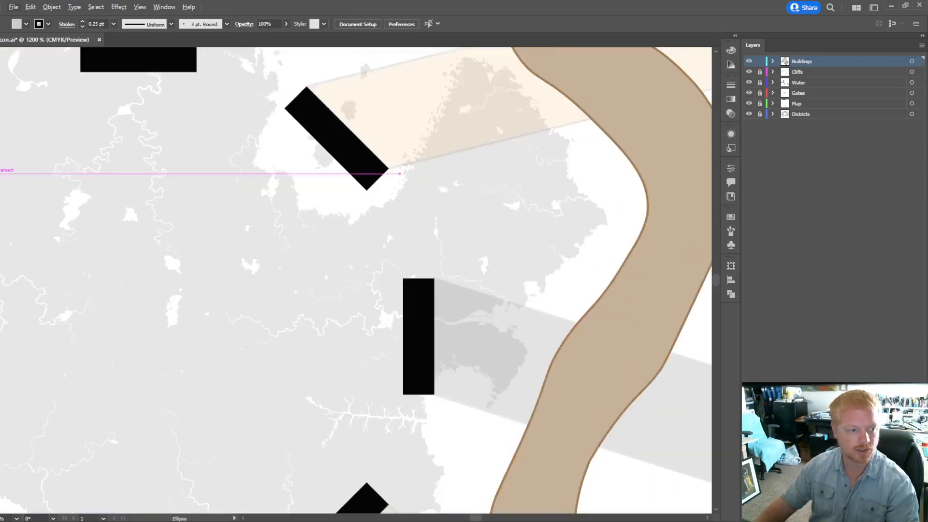
pyautogui.click(20, 190)
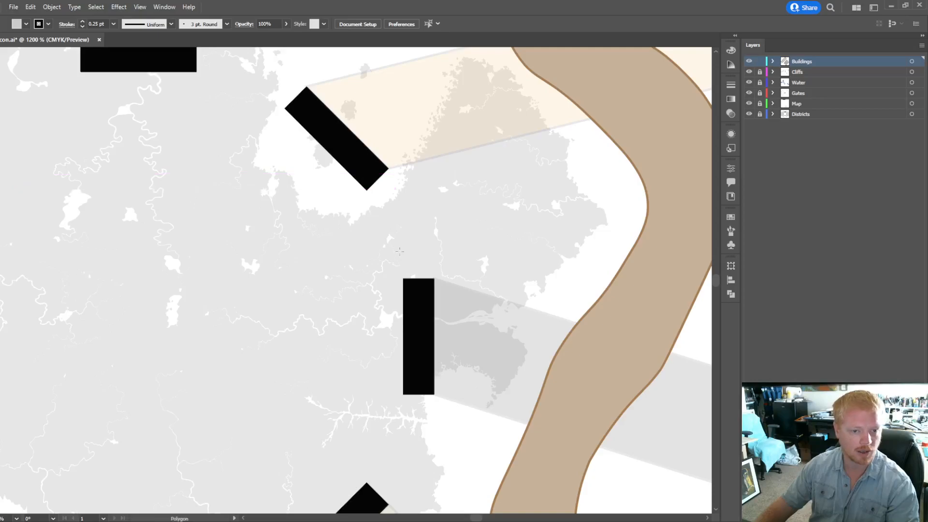
pyautogui.hscroll(8, 630, 255)
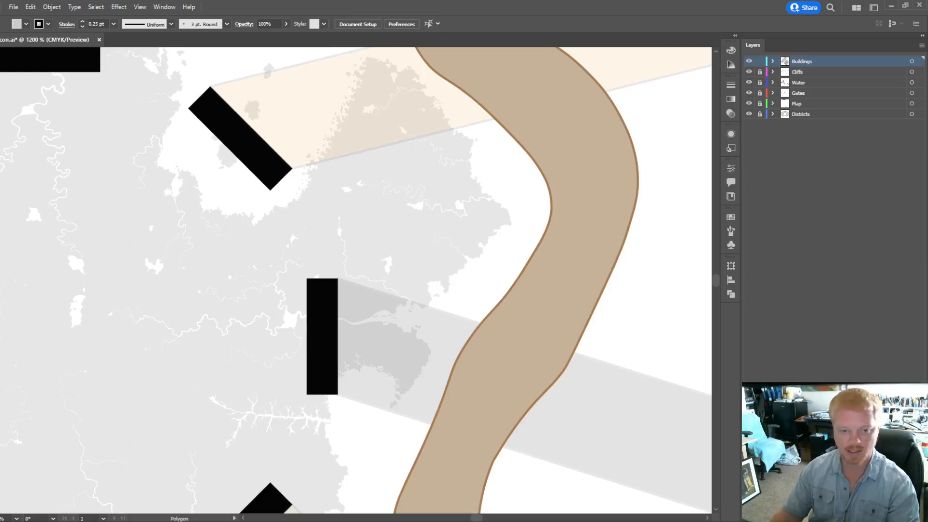
# Step: Place a many-sided regular polygon about 1.38 in wide on the Buildings layer, over the brown cliff band east of the centre
pyautogui.click(436, 285)
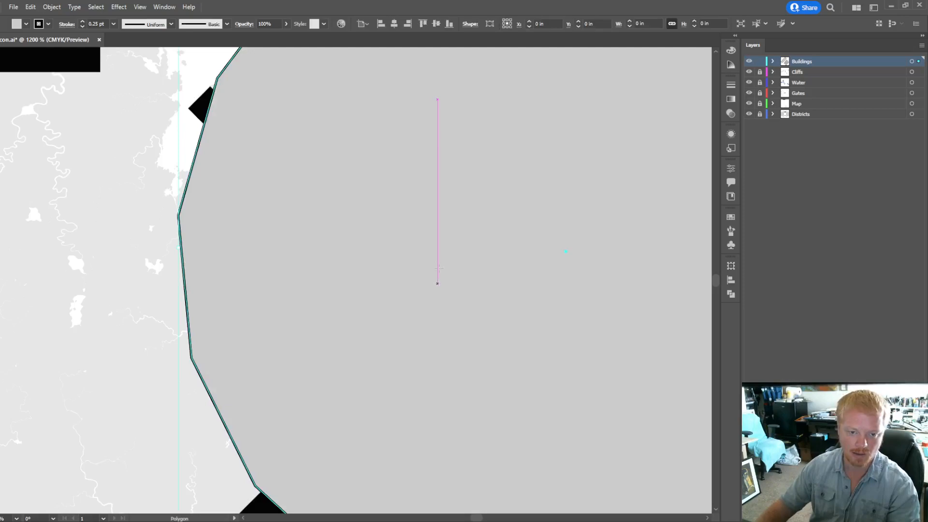
pyautogui.scroll(-3, 437, 277)
pyautogui.press('v')
pyautogui.hscroll(-4, 523, 292)
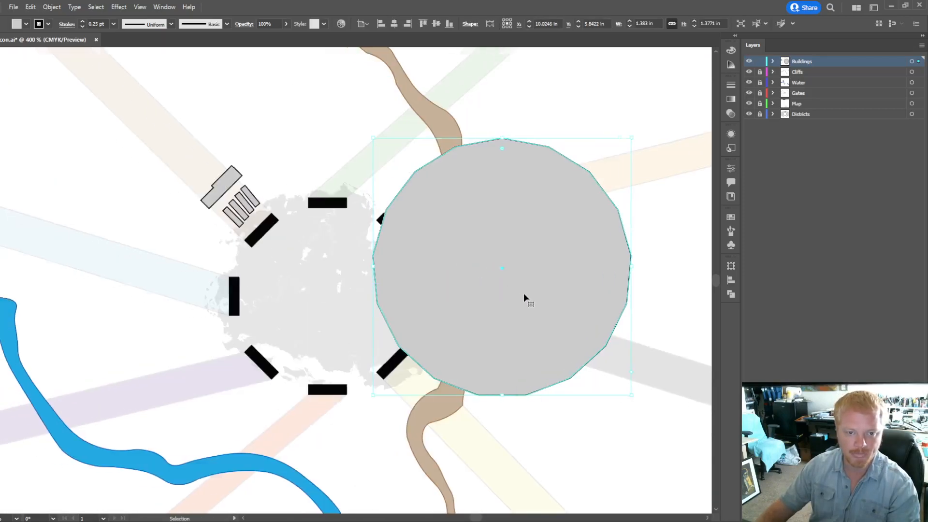
pyautogui.hscroll(4, 520, 293)
pyautogui.scroll(1, 523, 304)
pyautogui.scroll(1, 527, 304)
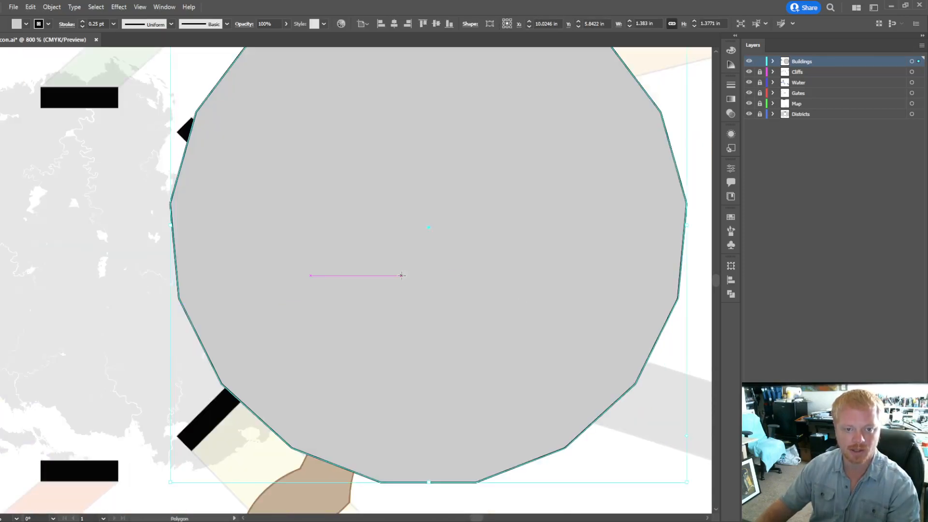
pyautogui.scroll(-2, 472, 252)
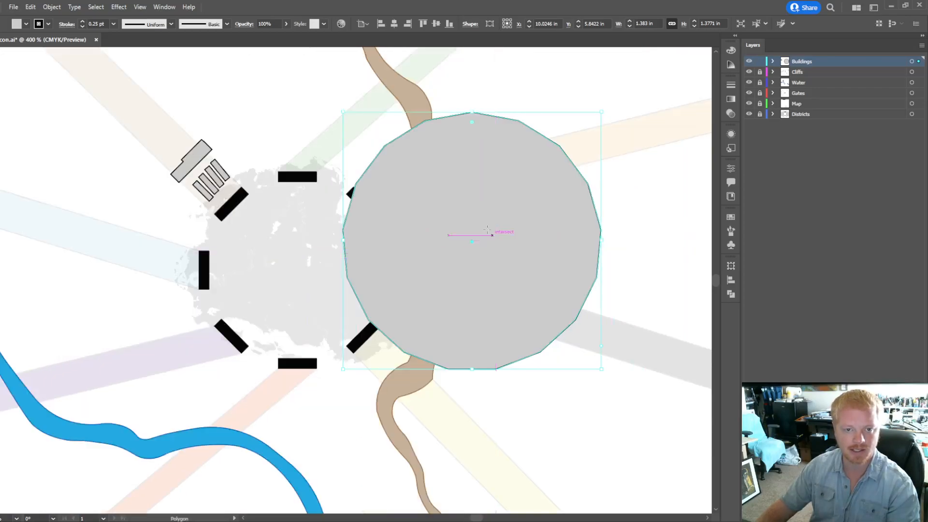
pyautogui.hscroll(4, 498, 224)
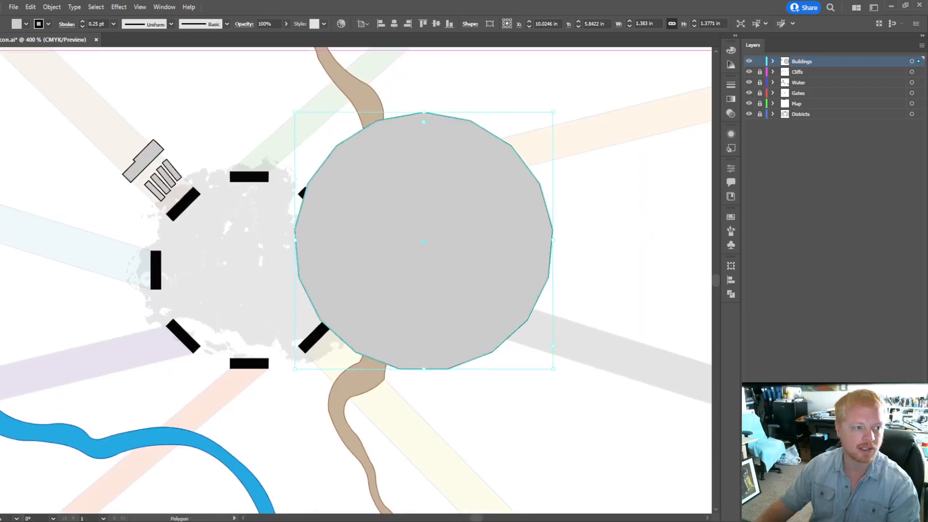
# Step: Scale the polygon proportionally to a width of 0.25 in
pyautogui.press('v')
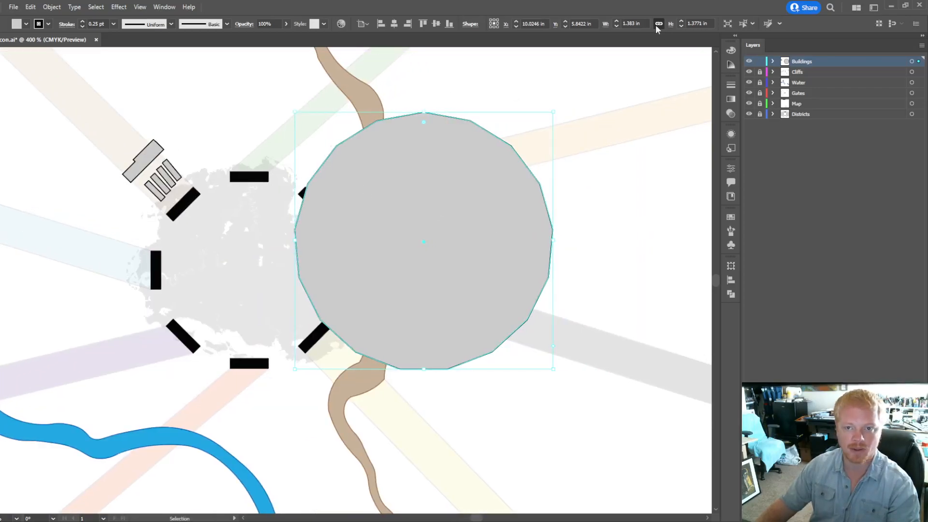
pyautogui.scroll(-9, 646, 21)
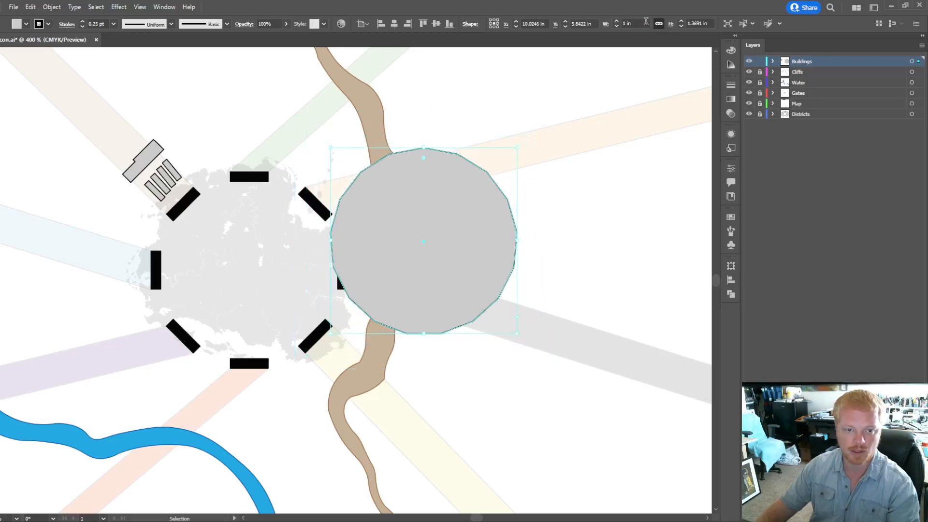
pyautogui.scroll(-2, 646, 22)
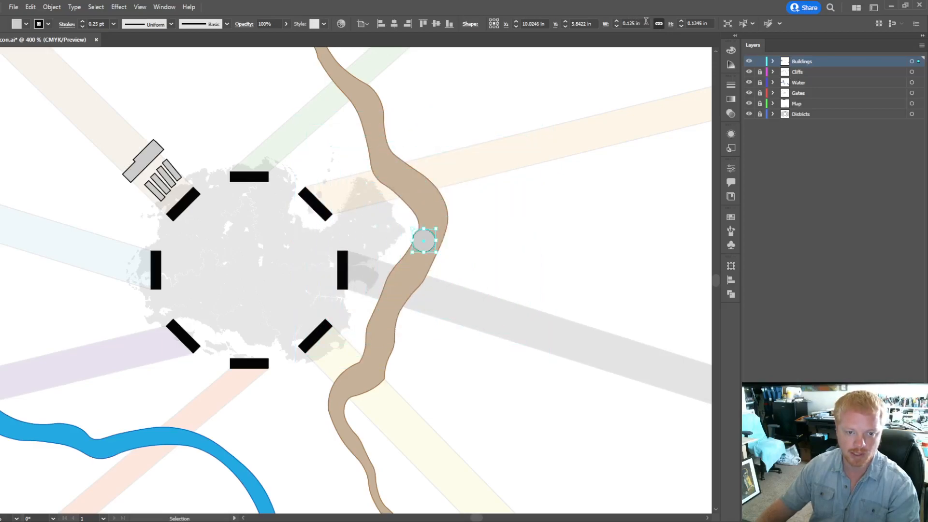
pyautogui.scroll(3, 430, 242)
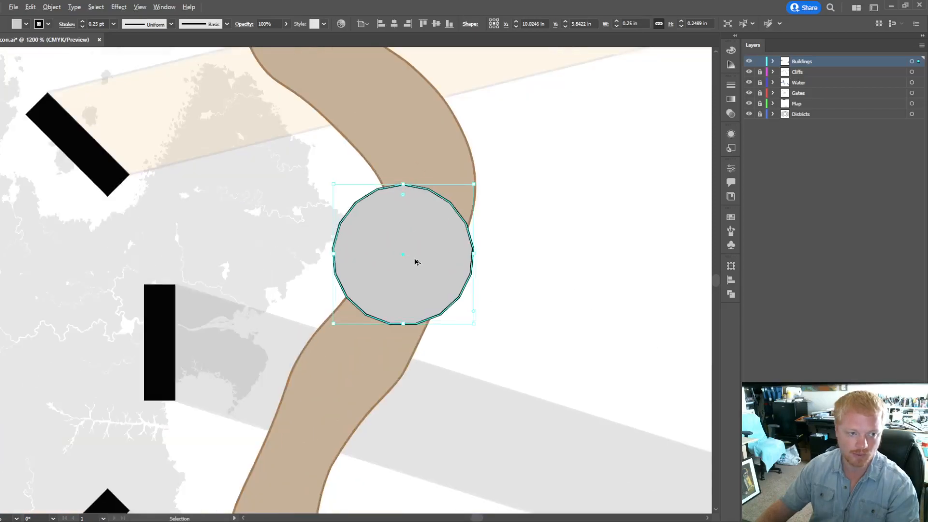
# Step: Move the polygon about 0.04 in right and 0.13 in up onto the cliff's bend and rotate it slightly
pyautogui.moveTo(422, 280); pyautogui.dragTo(445, 210)
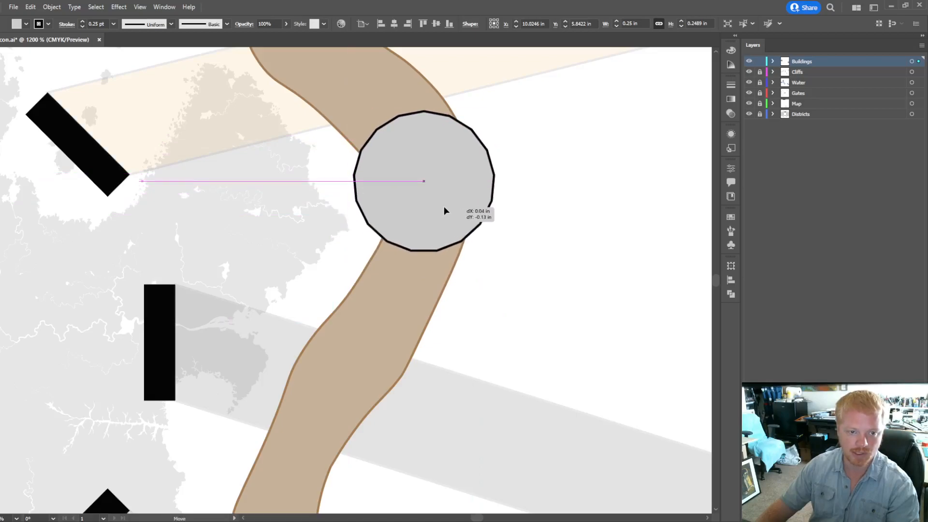
pyautogui.moveTo(444, 210); pyautogui.dragTo(444, 211)
pyautogui.moveTo(498, 254); pyautogui.dragTo(501, 247)
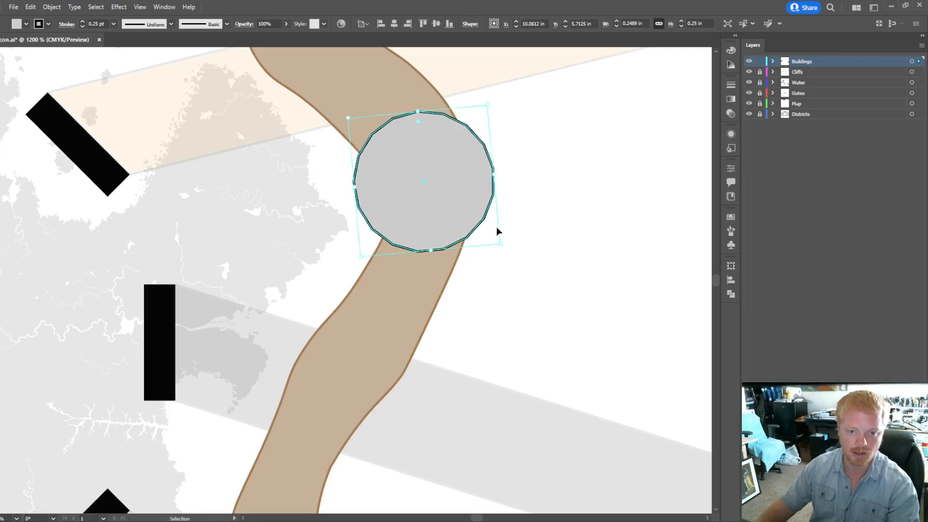
pyautogui.moveTo(505, 245); pyautogui.dragTo(501, 253)
pyautogui.scroll(1, 360, 190)
pyautogui.scroll(-2, 361, 190)
pyautogui.scroll(1, 362, 182)
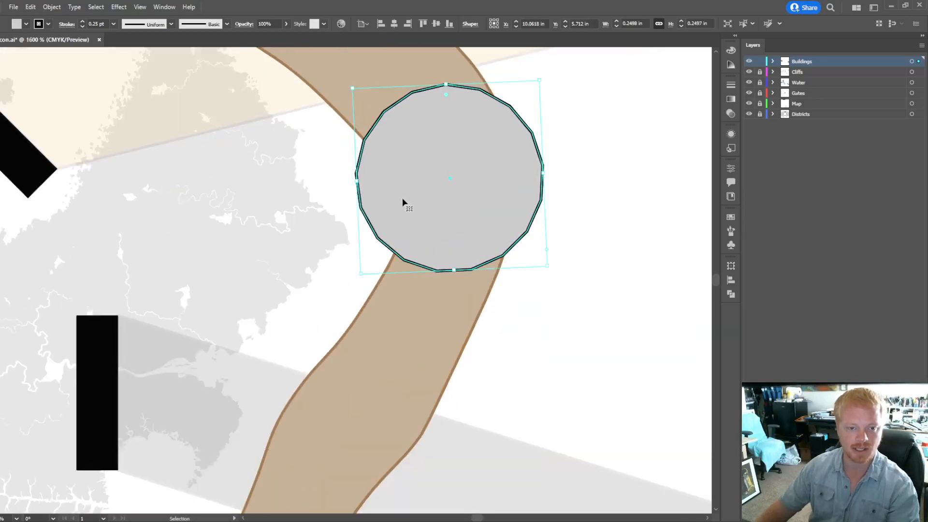
pyautogui.scroll(-1, 439, 192)
pyautogui.scroll(2, 442, 191)
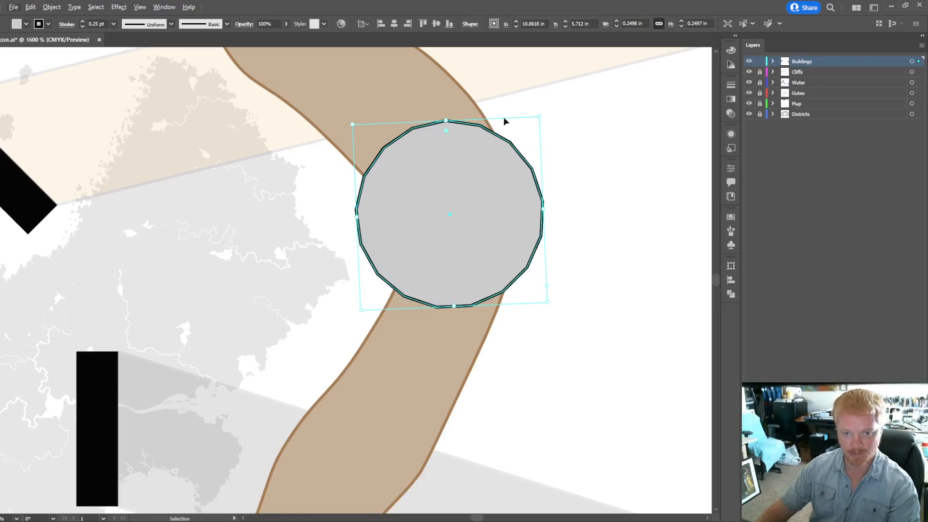
pyautogui.scroll(2, 585, 158)
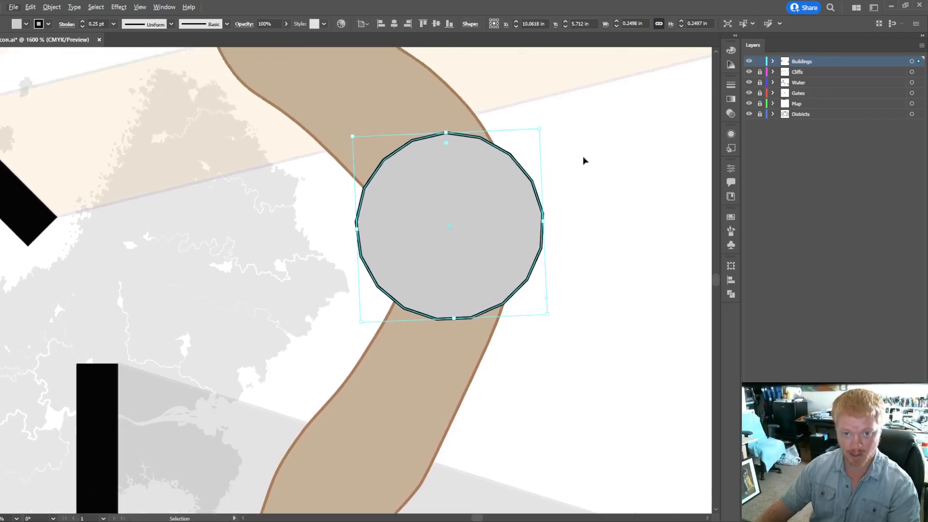
pyautogui.scroll(-2, 584, 158)
pyautogui.scroll(3, 584, 159)
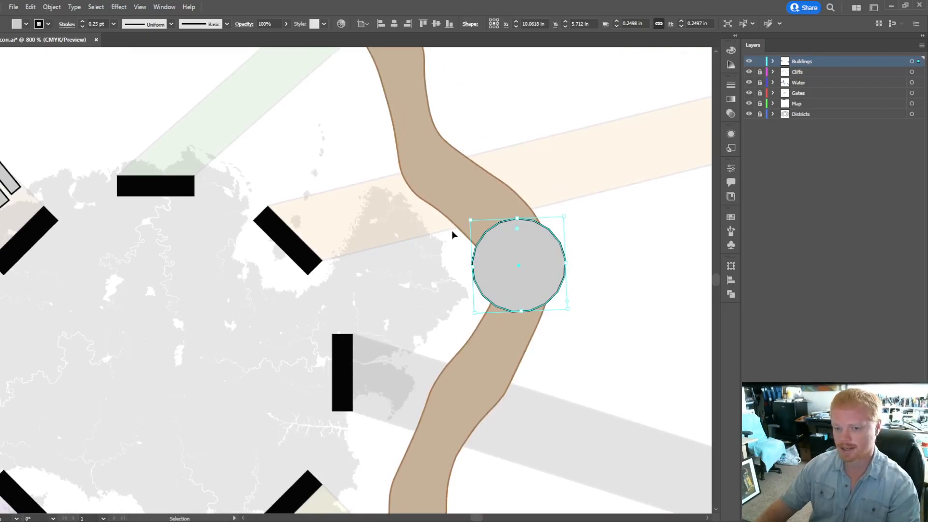
pyautogui.hscroll(3, 451, 232)
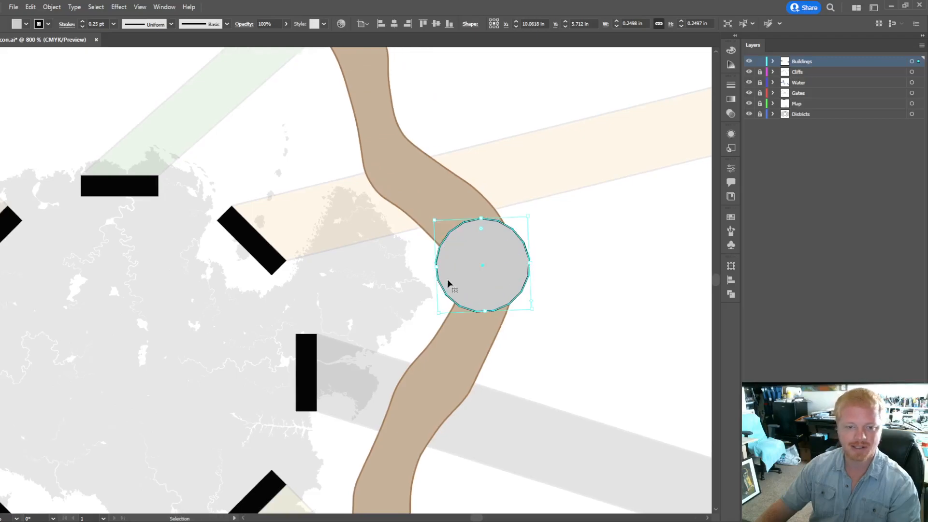
pyautogui.scroll(2, 453, 292)
pyautogui.click(651, 179)
pyautogui.click(582, 241)
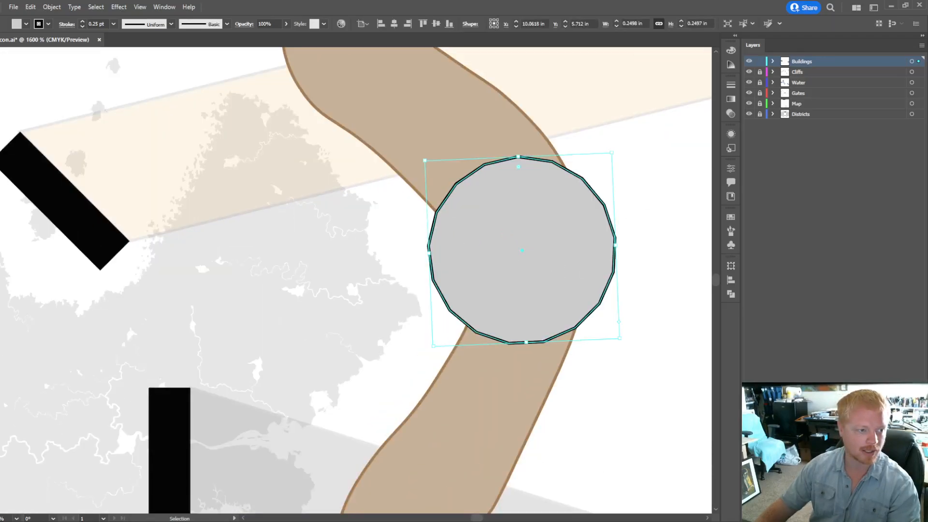
# Step: Draw an upright rounded rectangle about 0.033 by 0.095 in over the polygon's upper-left edge, where the cliff meets it
pyautogui.press('m')
pyautogui.scroll(2, 416, 224)
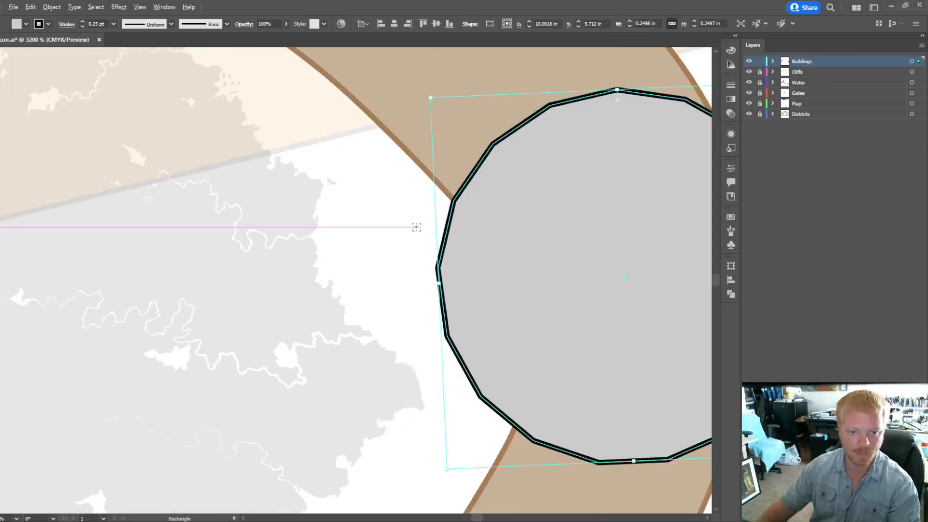
pyautogui.click(30, 166)
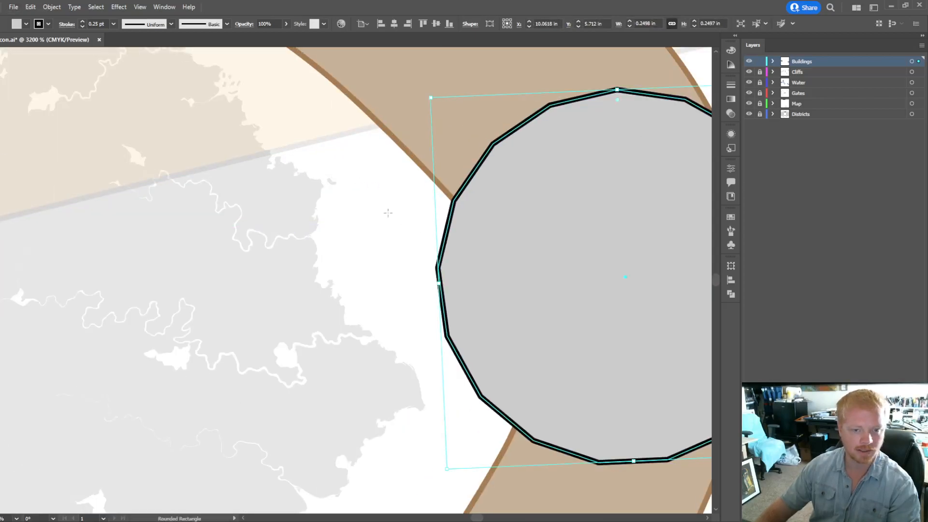
pyautogui.moveTo(434, 194)
pyautogui.mouseDown()
pyautogui.moveTo(445, 247)
pyautogui.moveTo(483, 276)
pyautogui.mouseUp()
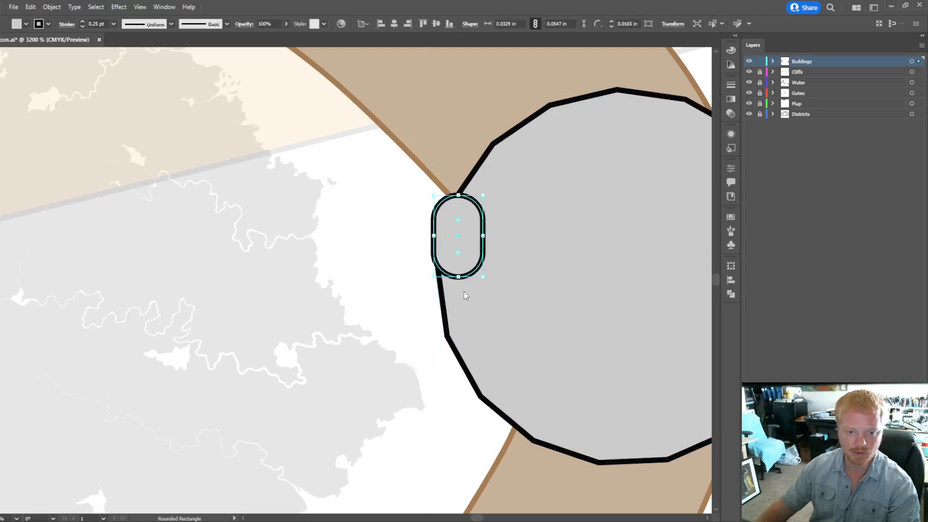
# Step: Tilt the rounded rectangle to follow the polygon's edge and shift it slightly outward so it straddles the outline
pyautogui.moveTo(487, 279)
pyautogui.mouseDown()
pyautogui.moveTo(486, 291)
pyautogui.moveTo(474, 280)
pyautogui.moveTo(481, 290)
pyautogui.mouseUp()
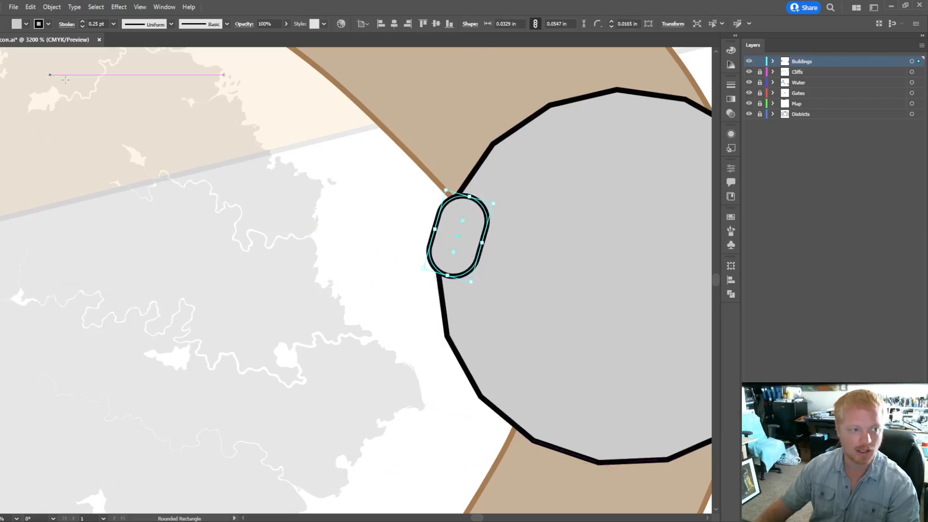
pyautogui.moveTo(453, 227); pyautogui.dragTo(439, 221)
pyautogui.scroll(-3, 536, 247)
pyautogui.scroll(3, 536, 246)
pyautogui.scroll(-2, 535, 247)
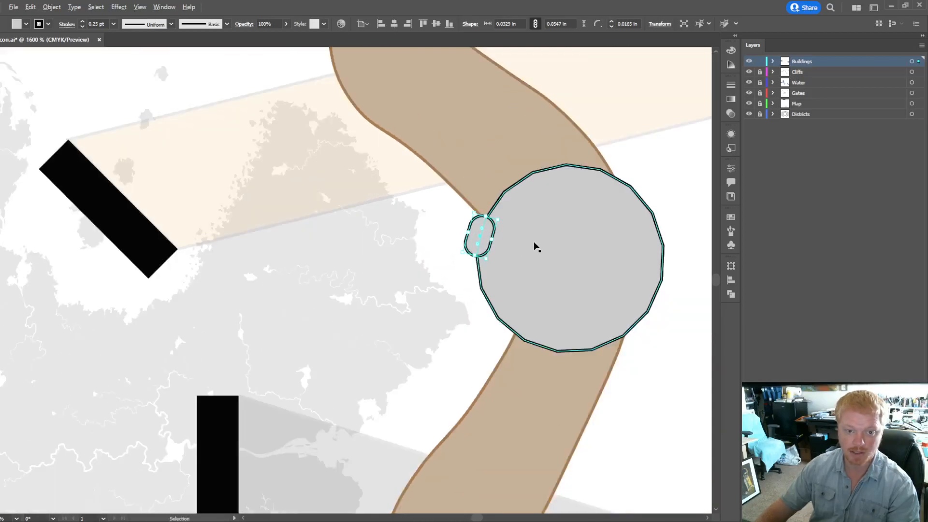
# Step: Copy the rounded rectangle to the polygon's upper-right edge and angle the copy to match that side
pyautogui.hscroll(2, 534, 246)
pyautogui.click(1, 107)
pyautogui.press('v')
pyautogui.keyDown('alt'); pyautogui.moveTo(385, 239); pyautogui.dragTo(546, 211); pyautogui.keyUp('alt')
pyautogui.click(593, 256)
pyautogui.scroll(-2, 568, 250)
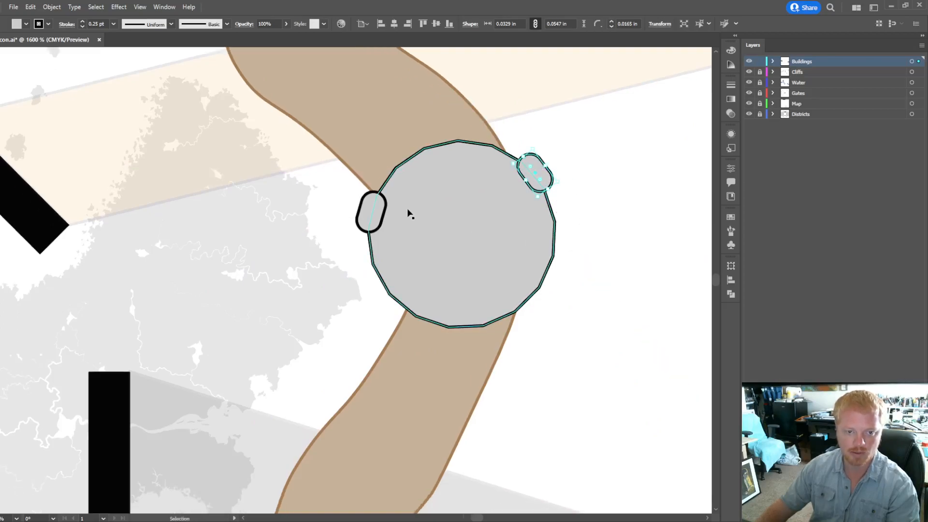
# Step: Unite the polygon and both rounded rectangles into a single building outline
pyautogui.keyDown('shift'); pyautogui.click(380, 220); pyautogui.keyUp('shift')
pyautogui.keyDown('shift'); pyautogui.click(472, 234); pyautogui.keyUp('shift')
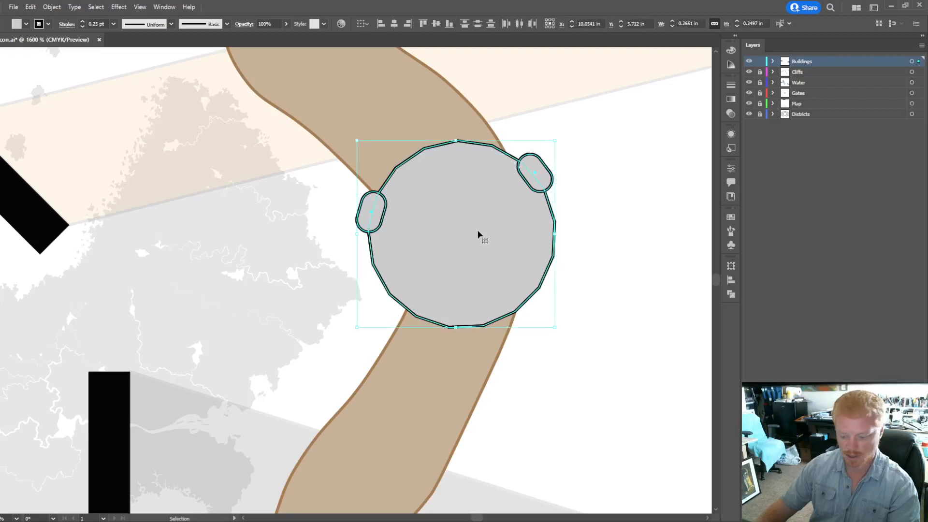
pyautogui.click(728, 293)
pyautogui.click(616, 291)
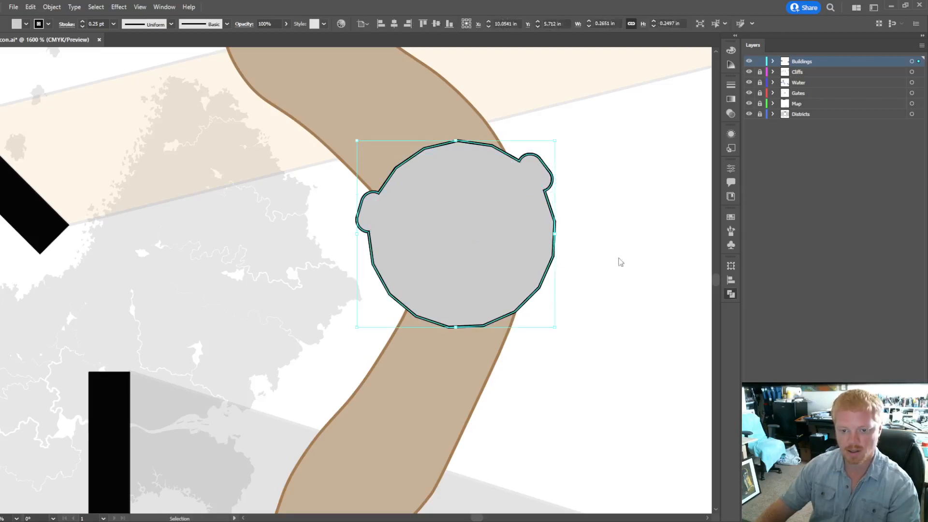
pyautogui.click(604, 195)
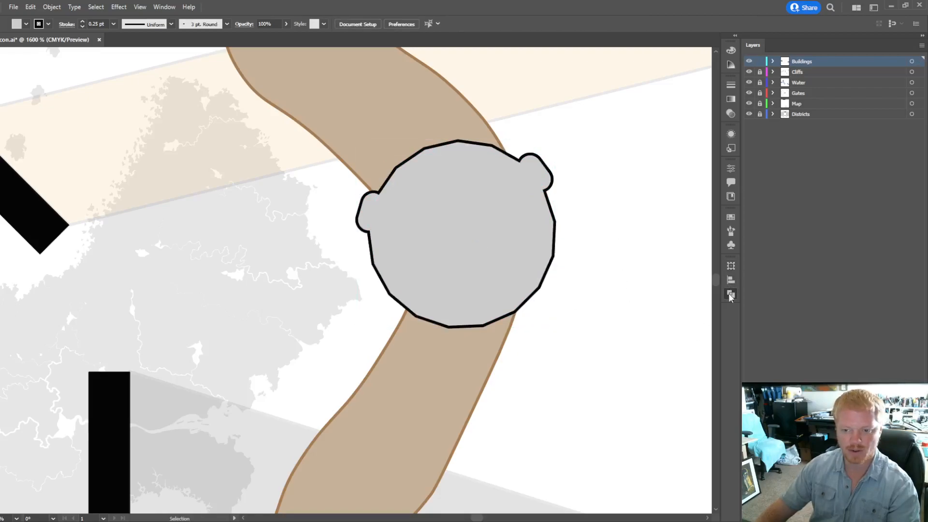
# Step: Place a circle about 1.39 in wide southeast of the united building on the cliff
pyautogui.scroll(-2, 591, 213)
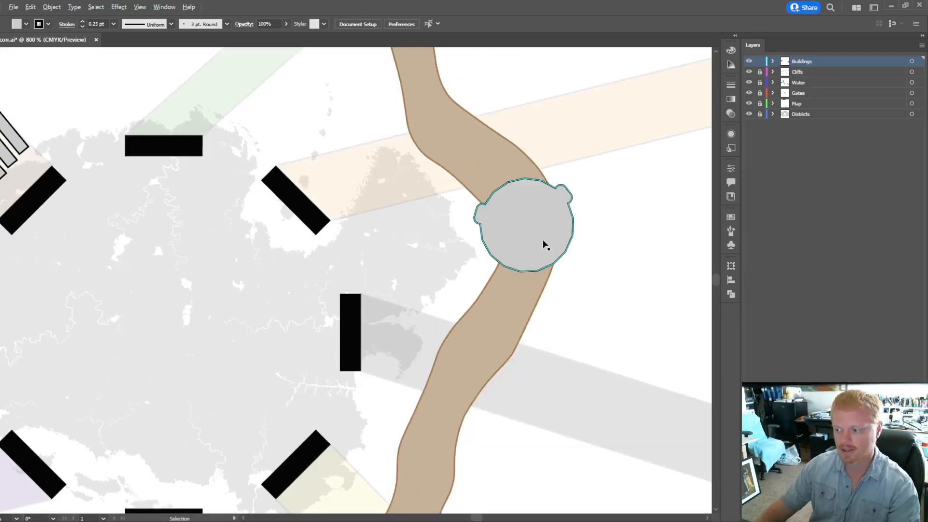
pyautogui.scroll(1, 544, 244)
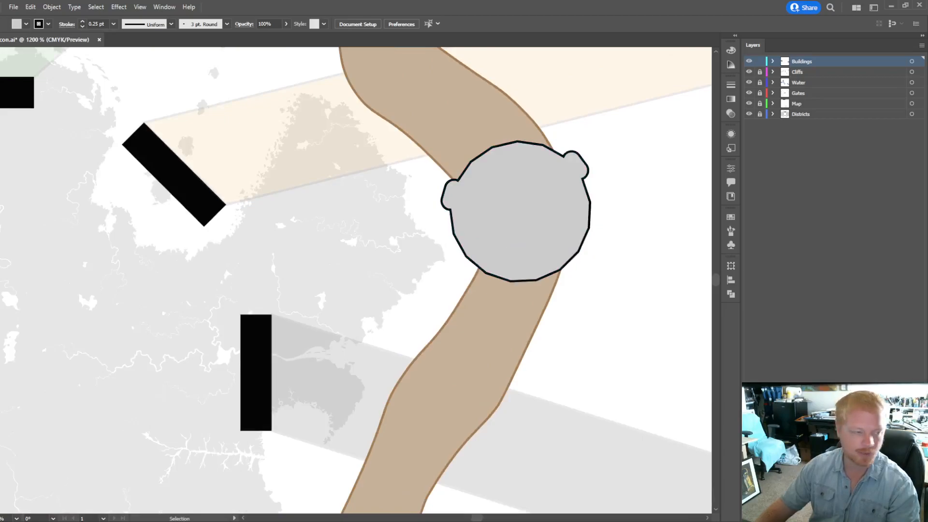
pyautogui.click(1, 152)
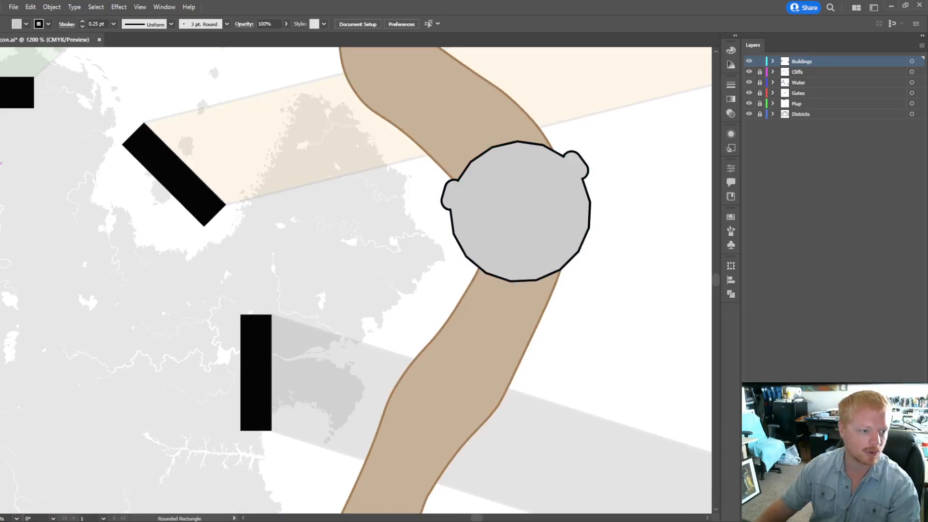
pyautogui.press('l')
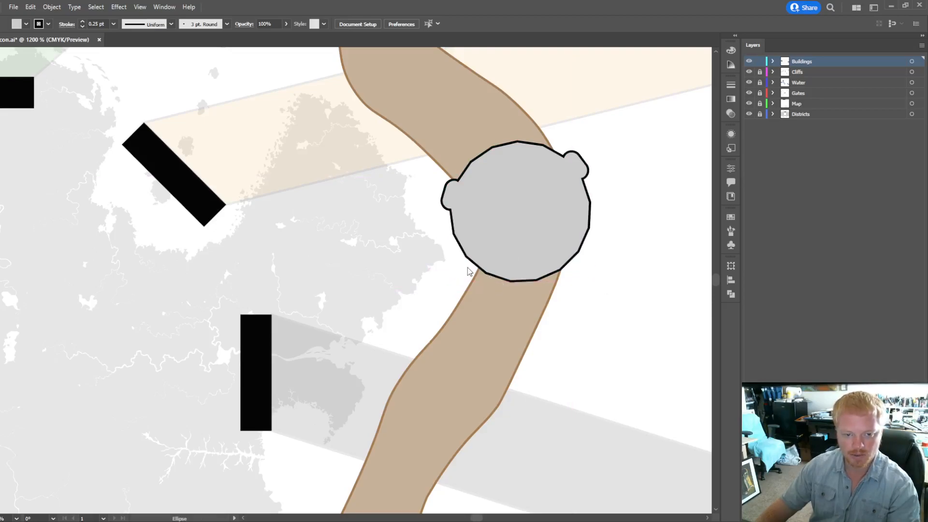
pyautogui.click(432, 286)
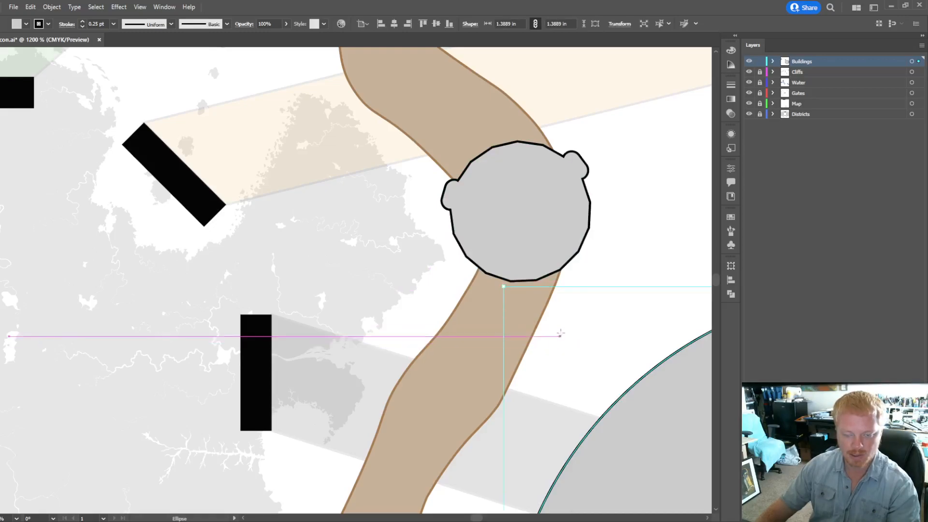
pyautogui.scroll(-6, 559, 334)
pyautogui.scroll(1, 628, 385)
pyautogui.scroll(2, 628, 384)
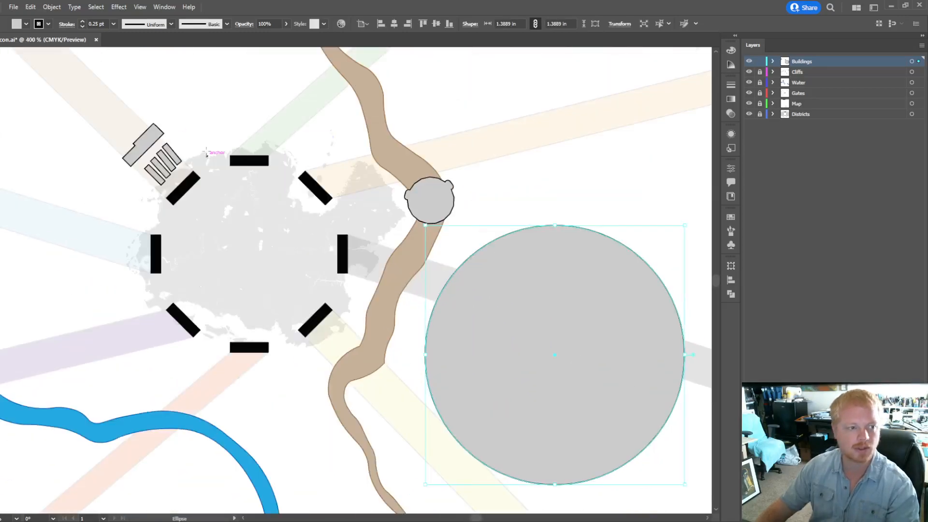
# Step: Set the new circle's width and height to 0.125 in with the proportions linked
pyautogui.click(519, 24)
pyautogui.write('1.25')
pyautogui.press('Return')
pyautogui.write('0.125')
pyautogui.press('Return')
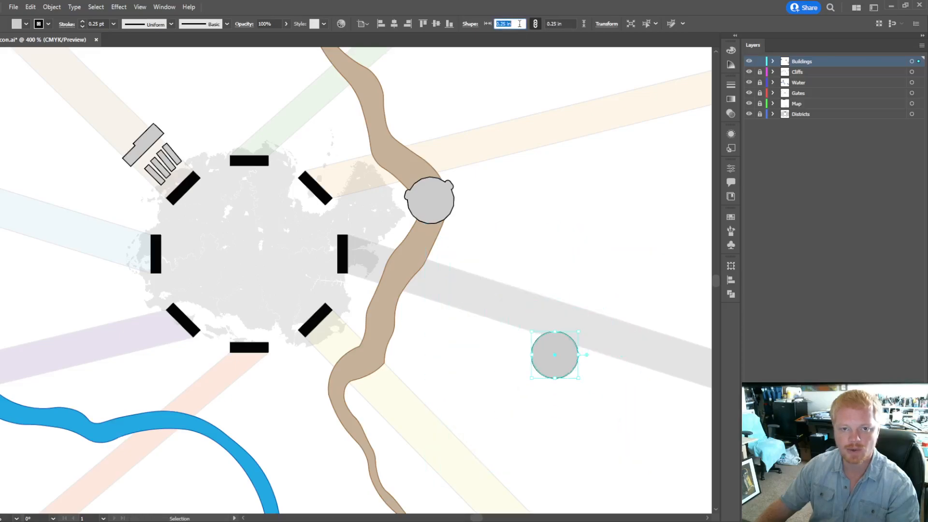
# Step: Move the small circle so that it overlaps the lower edge of the united building on the cliff
pyautogui.click(559, 362)
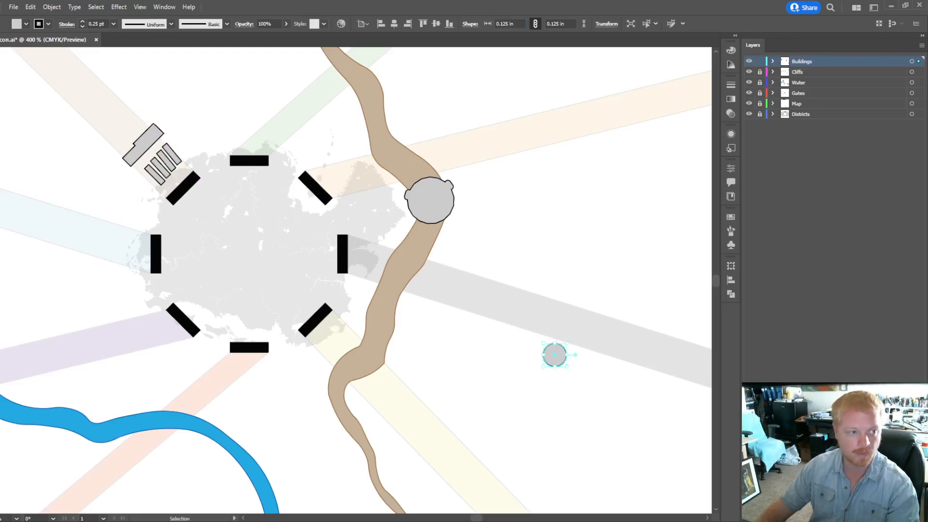
pyautogui.moveTo(559, 361); pyautogui.dragTo(441, 227)
pyautogui.click(507, 245)
pyautogui.scroll(3, 441, 221)
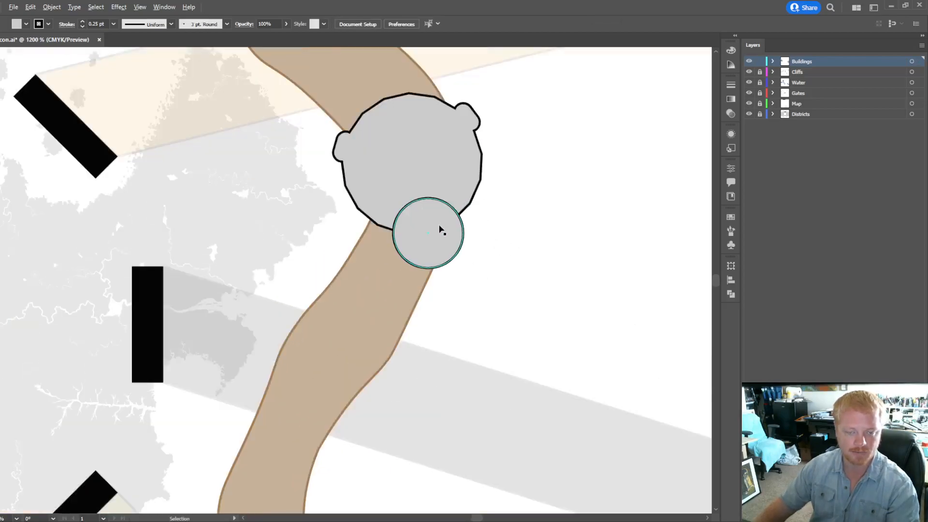
pyautogui.scroll(-1, 555, 236)
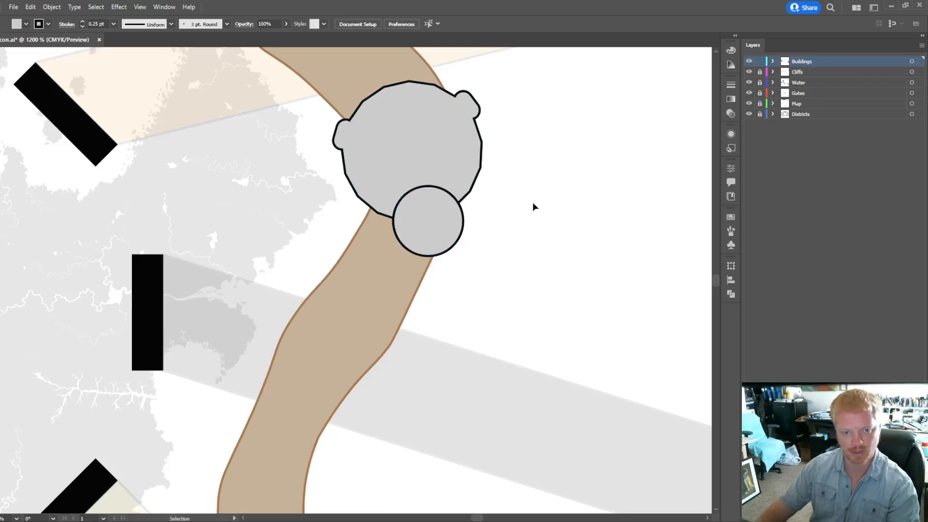
pyautogui.scroll(3, 533, 202)
pyautogui.press('a')
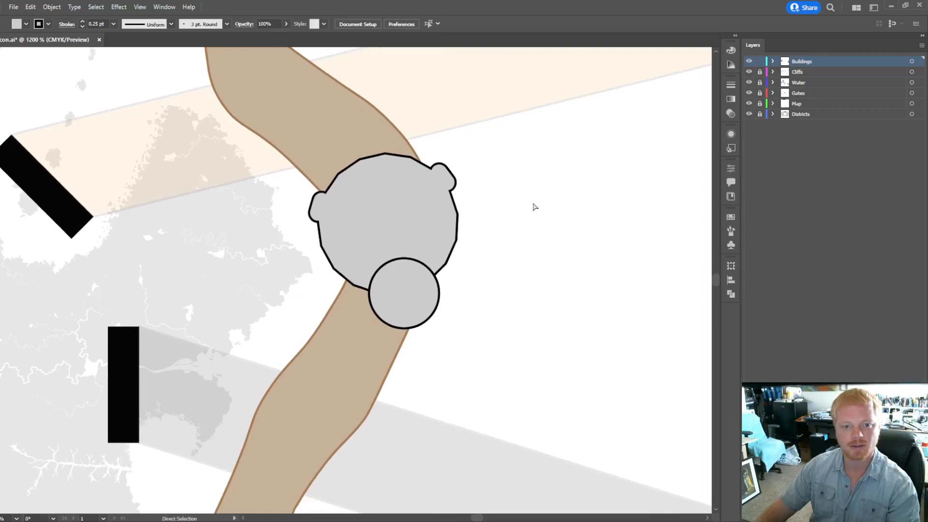
pyautogui.hscroll(2, 532, 205)
pyautogui.hscroll(-3, 464, 244)
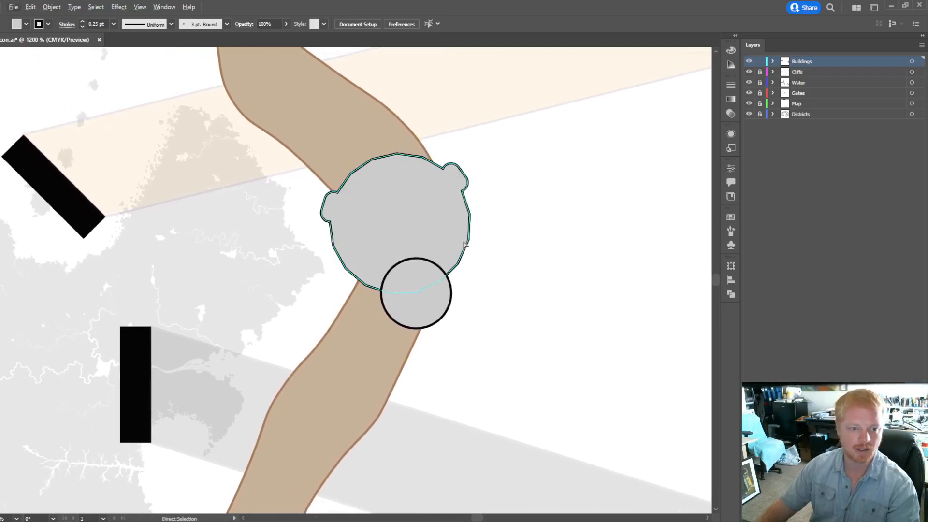
pyautogui.hscroll(-4, 464, 244)
pyautogui.press('v')
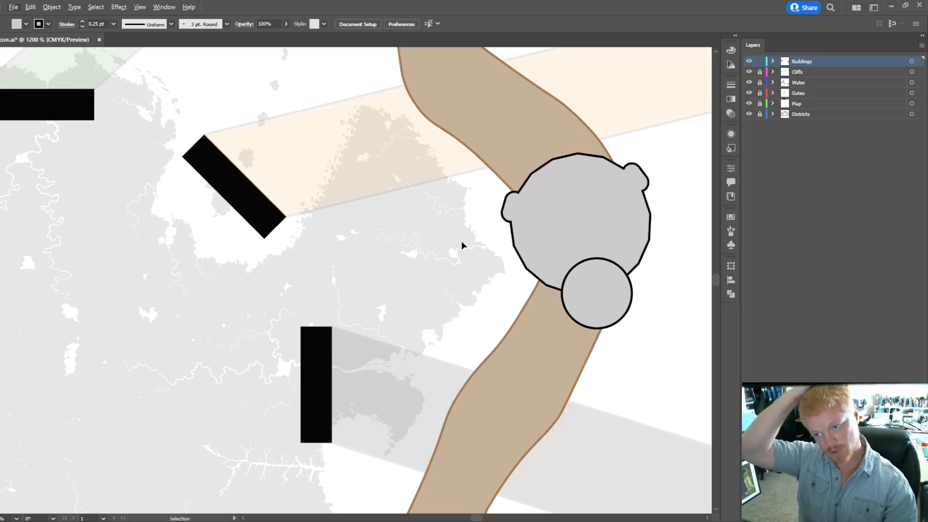
pyautogui.scroll(1, 481, 114)
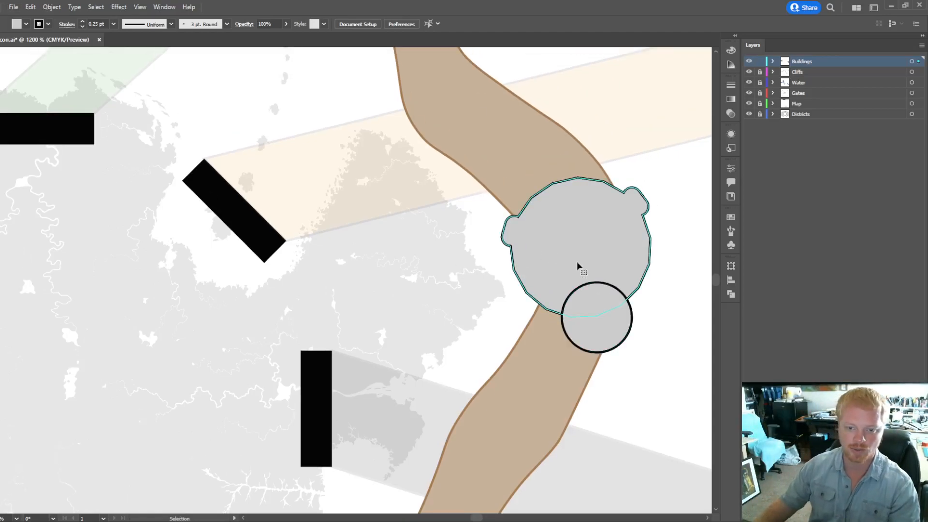
# Step: Fill the united building on the cliff and the circle overlapping its lower edge with magenta
pyautogui.click(579, 266)
pyautogui.keyDown('shift'); pyautogui.click(611, 336); pyautogui.keyUp('shift')
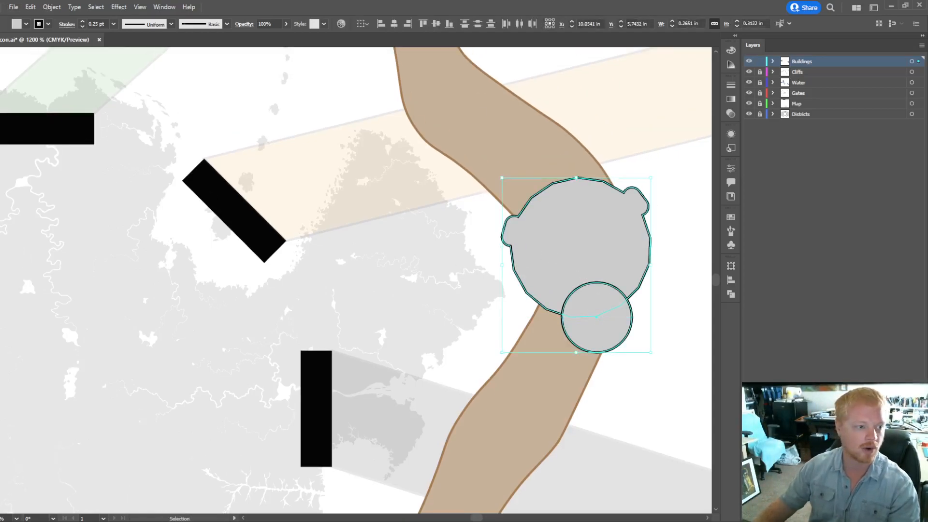
pyautogui.click(36, 44)
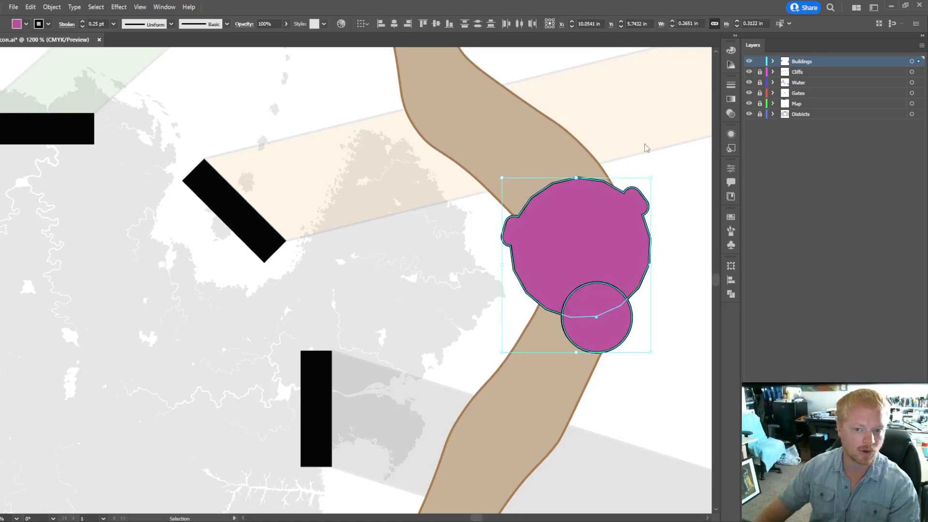
pyautogui.click(698, 253)
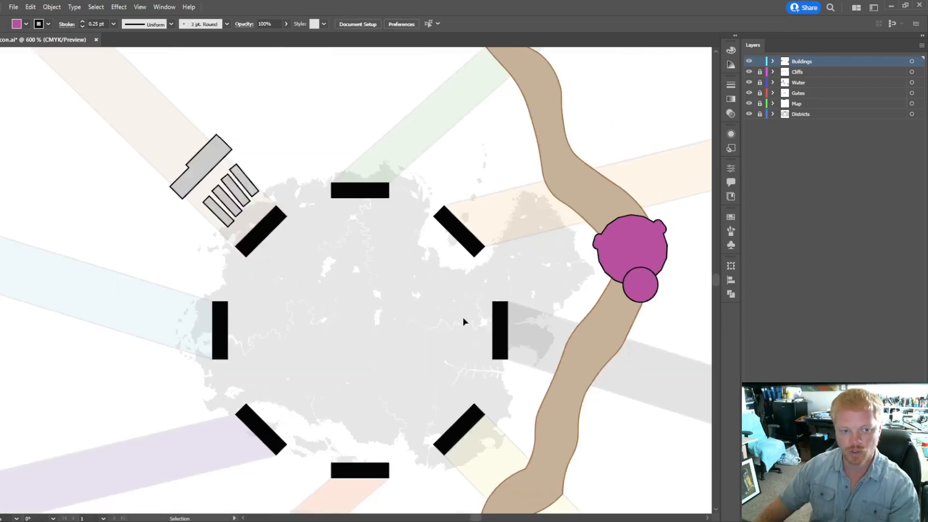
# Step: Look over the gates, the eastern cliff and the area around the magenta building
pyautogui.press('a')
pyautogui.hscroll(1, 428, 307)
pyautogui.hscroll(3, 451, 252)
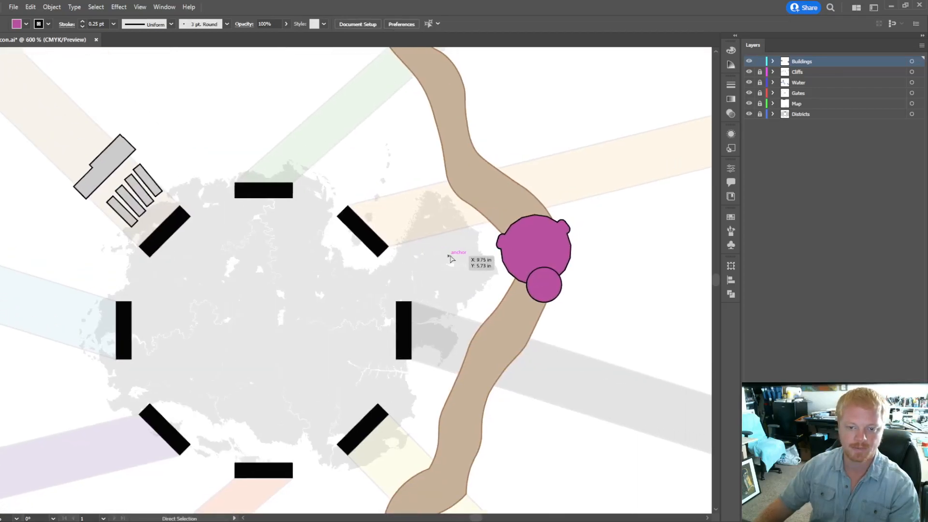
pyautogui.scroll(-2, 628, 270)
pyautogui.scroll(-2, 609, 275)
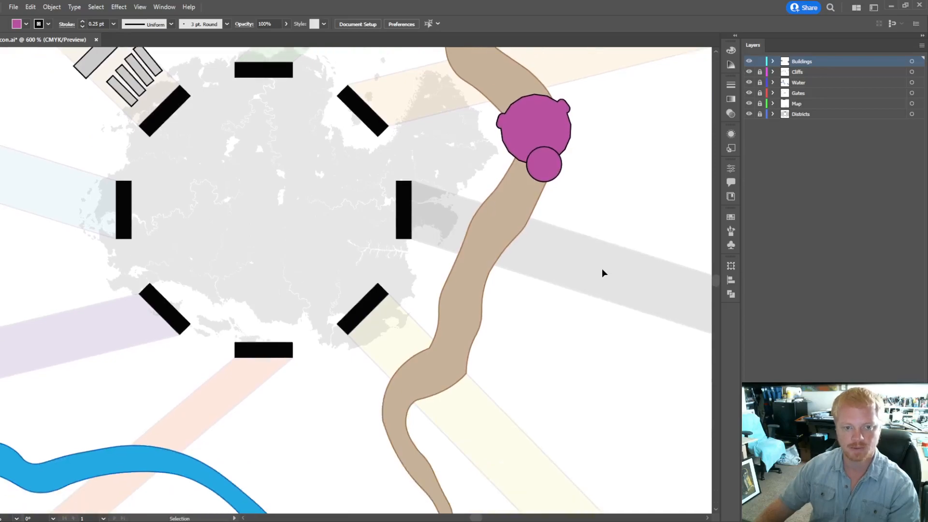
pyautogui.scroll(2, 527, 261)
pyautogui.scroll(1, 539, 267)
pyautogui.hscroll(-3, 449, 209)
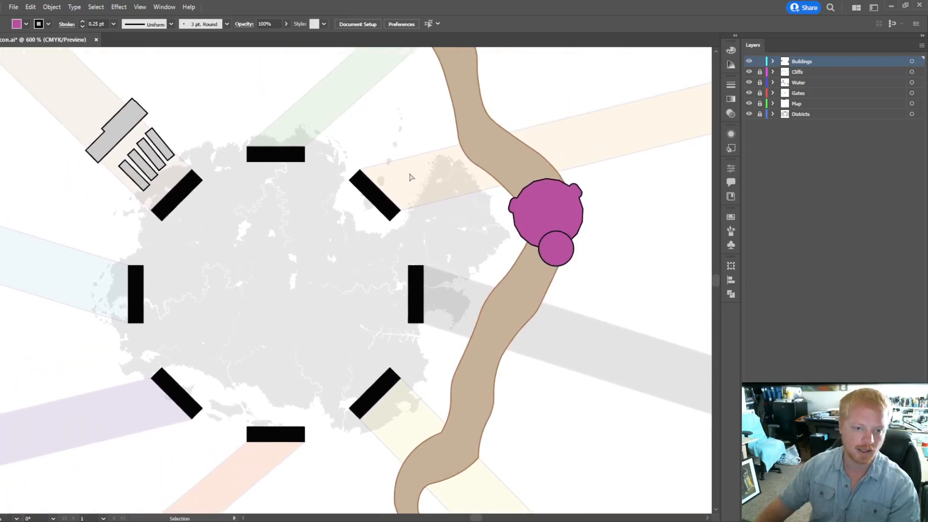
pyautogui.scroll(2, 488, 202)
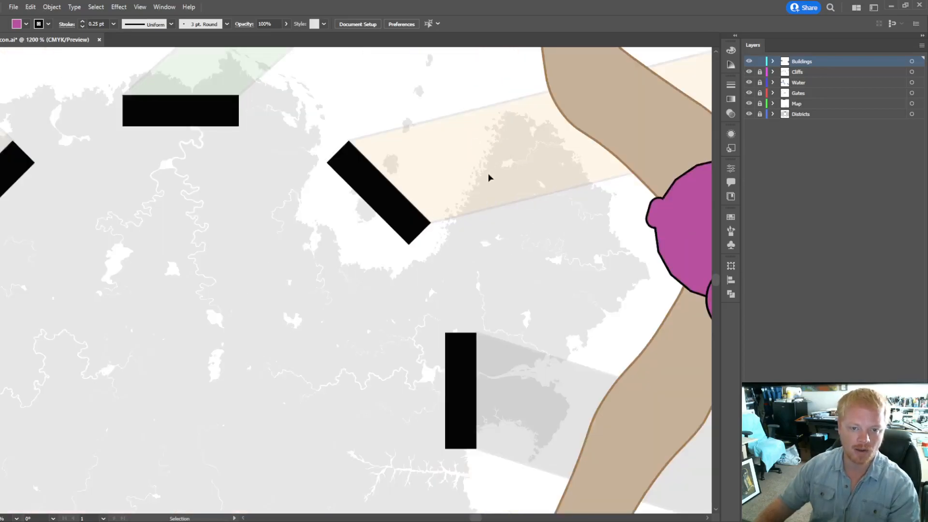
pyautogui.scroll(-1, 488, 178)
pyautogui.scroll(-1, 488, 178)
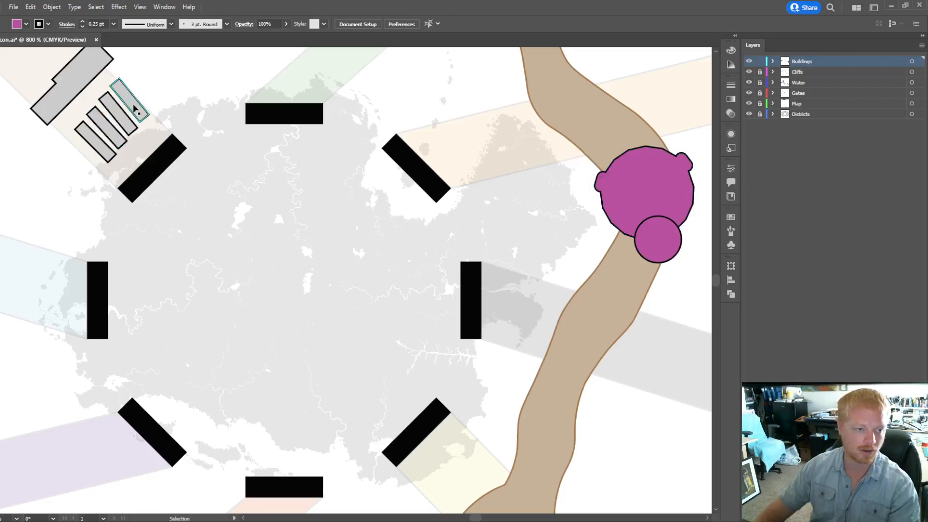
# Step: Copy a narrow rectangular building from the northwest group into an evenly spaced diagonal row of four just west of the magenta building
pyautogui.moveTo(135, 107); pyautogui.dragTo(554, 187)
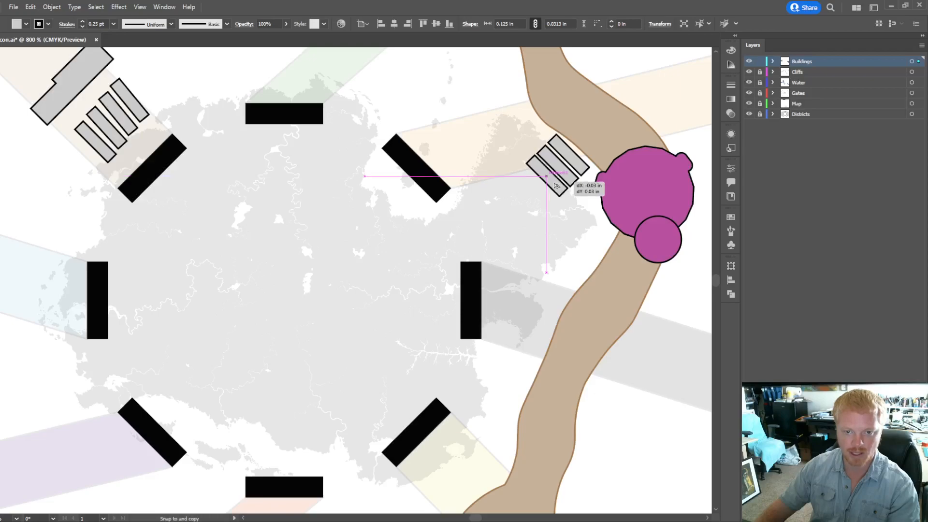
pyautogui.keyDown('alt'); pyautogui.moveTo(556, 187); pyautogui.dragTo(535, 212); pyautogui.keyUp('alt')
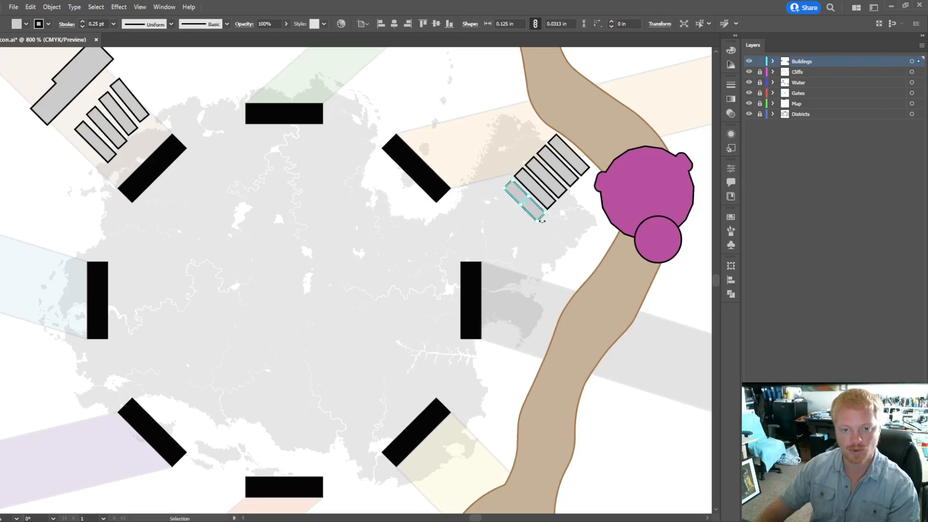
pyautogui.click(576, 164)
pyautogui.press('Delete')
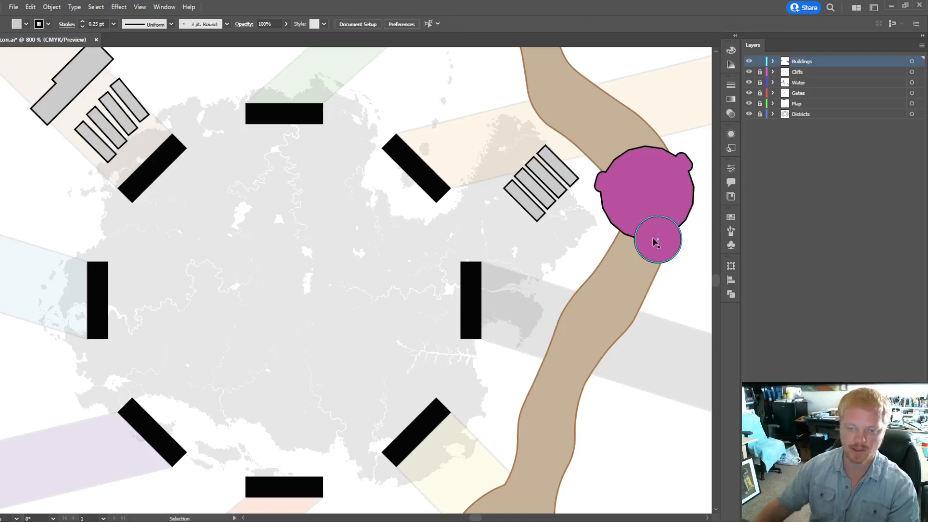
pyautogui.moveTo(528, 205); pyautogui.dragTo(528, 209)
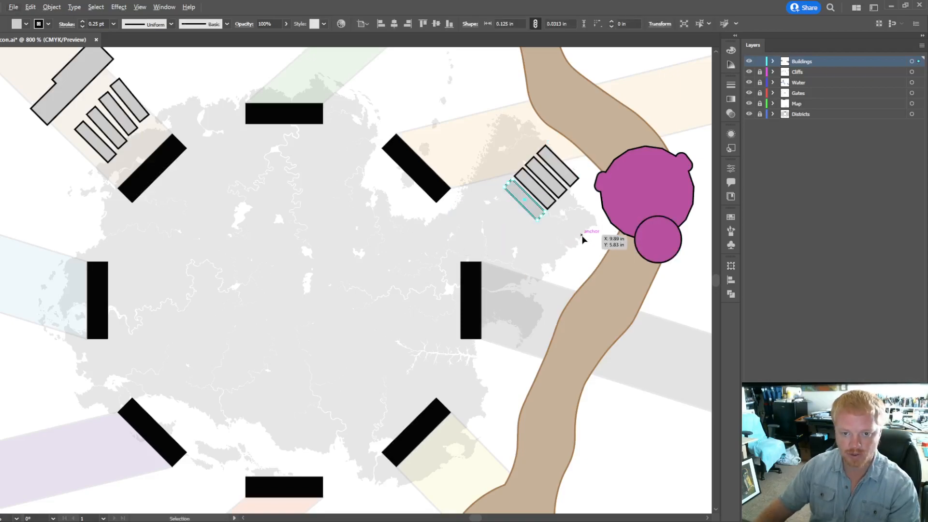
pyautogui.click(580, 244)
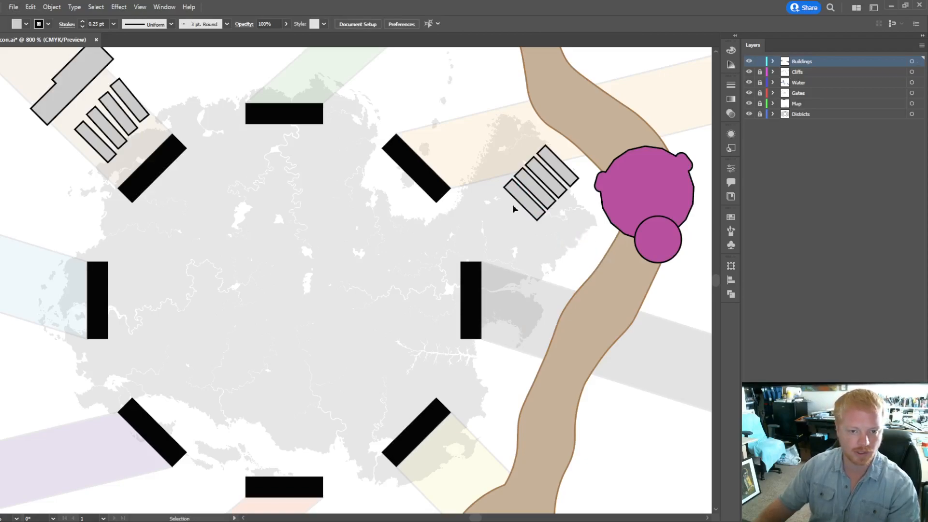
pyautogui.moveTo(544, 211); pyautogui.dragTo(547, 272)
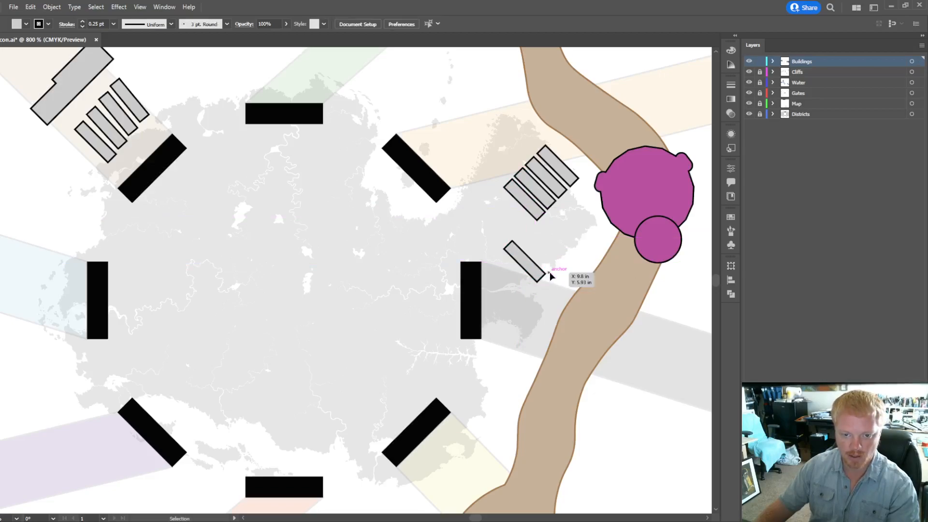
pyautogui.moveTo(550, 274); pyautogui.dragTo(601, 239)
pyautogui.press('Delete')
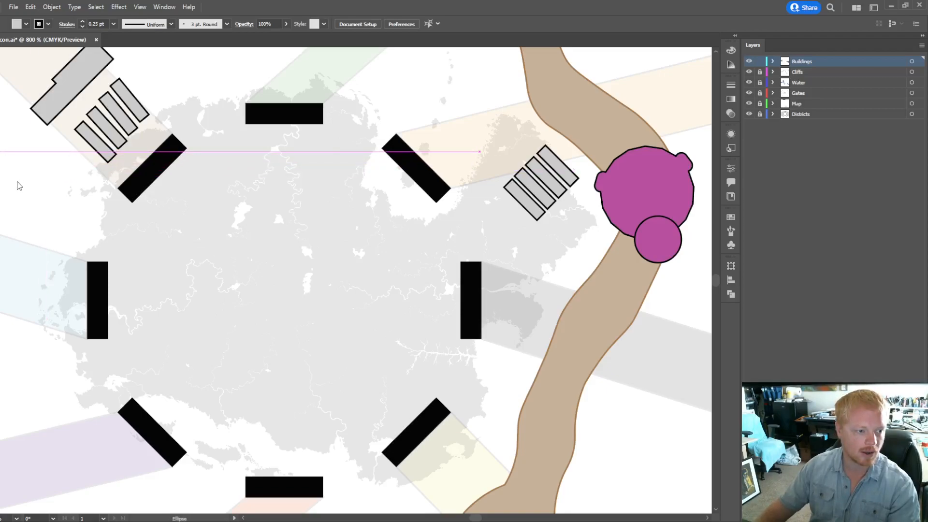
pyautogui.scroll(3, 614, 213)
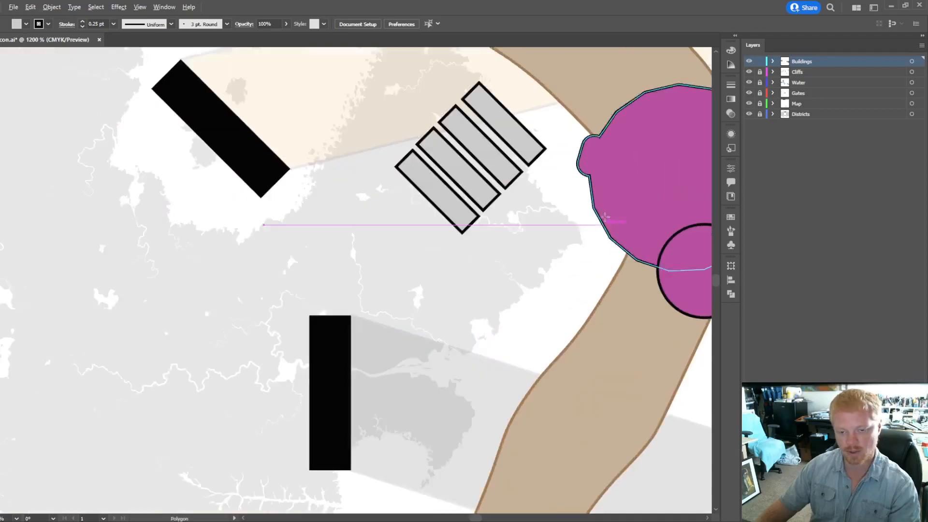
pyautogui.moveTo(449, 261)
pyautogui.mouseDown()
pyautogui.moveTo(481, 293)
pyautogui.moveTo(469, 279)
pyautogui.mouseUp()
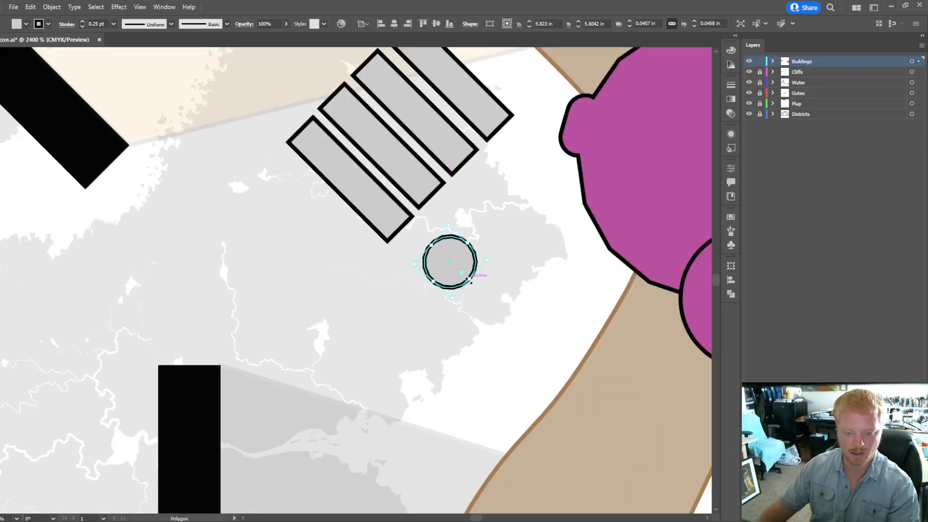
pyautogui.press('Delete')
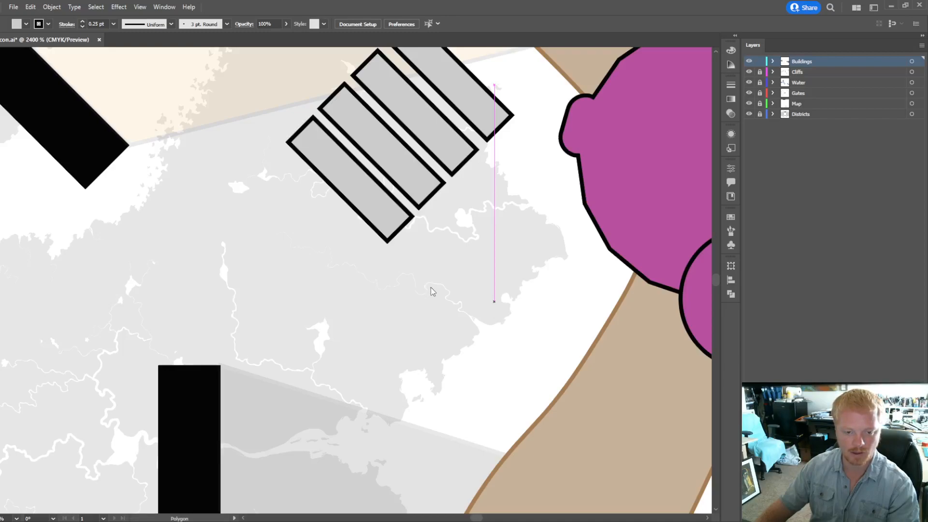
# Step: Draw a pentagon about 0.04 in wide, move it between the rectangle row and the magenta building, and rotate it slightly
pyautogui.moveTo(494, 301); pyautogui.dragTo(494, 276)
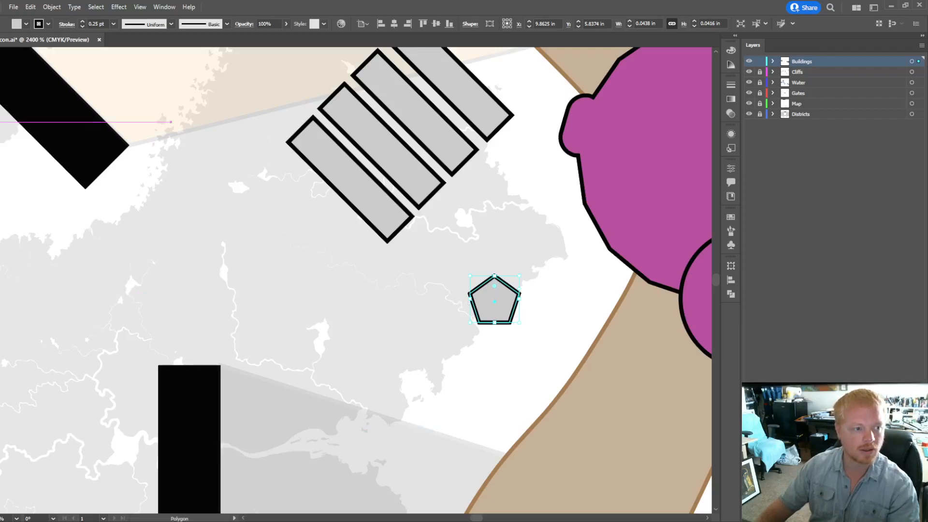
pyautogui.press('v')
pyautogui.moveTo(522, 325); pyautogui.dragTo(535, 186)
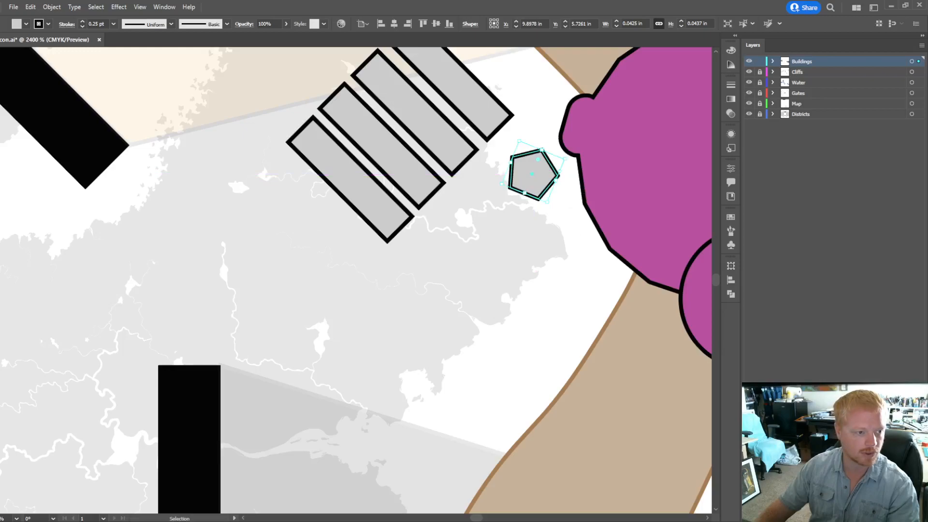
# Step: Draw a line extending the pentagon's upper-right edge southeast and a long line southwest from its lower-left corner, spanning about 0.08 by 0.08 in
pyautogui.press('\\')
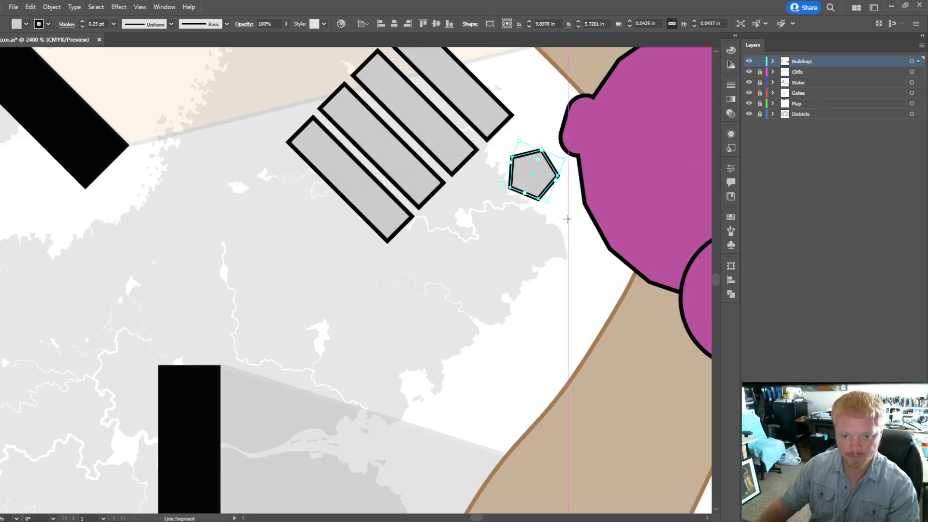
pyautogui.hotkey('ctrl', 'shift', 'a')
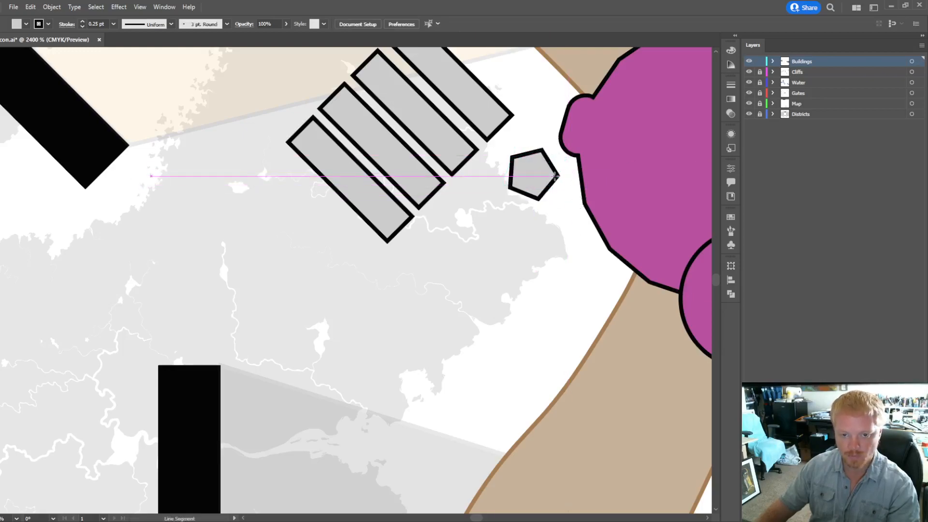
pyautogui.moveTo(557, 175); pyautogui.dragTo(570, 197)
pyautogui.hotkey('ctrl', 'z')
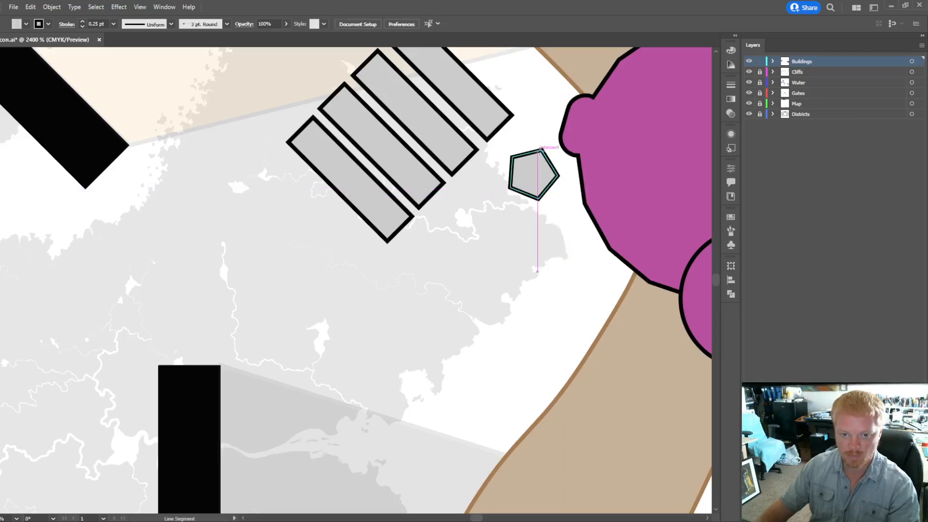
pyautogui.moveTo(540, 149); pyautogui.dragTo(579, 212)
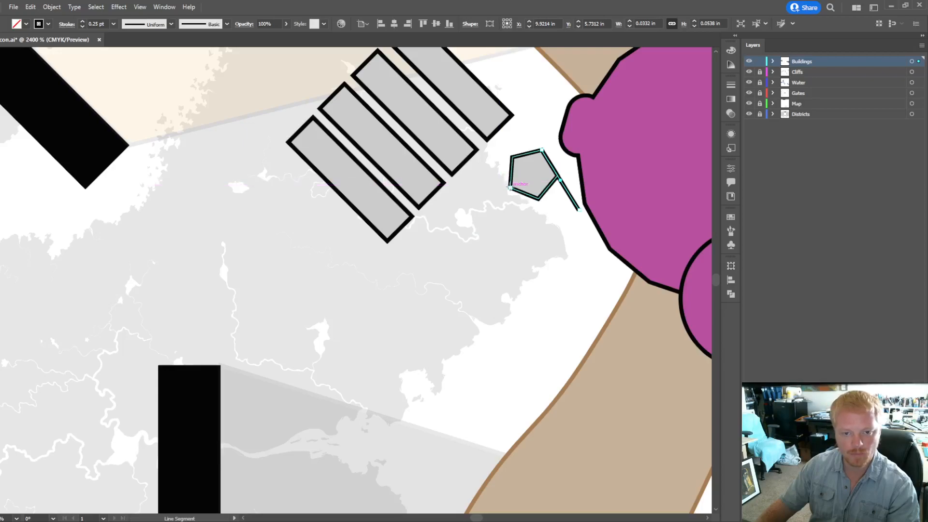
pyautogui.moveTo(510, 187); pyautogui.dragTo(421, 277)
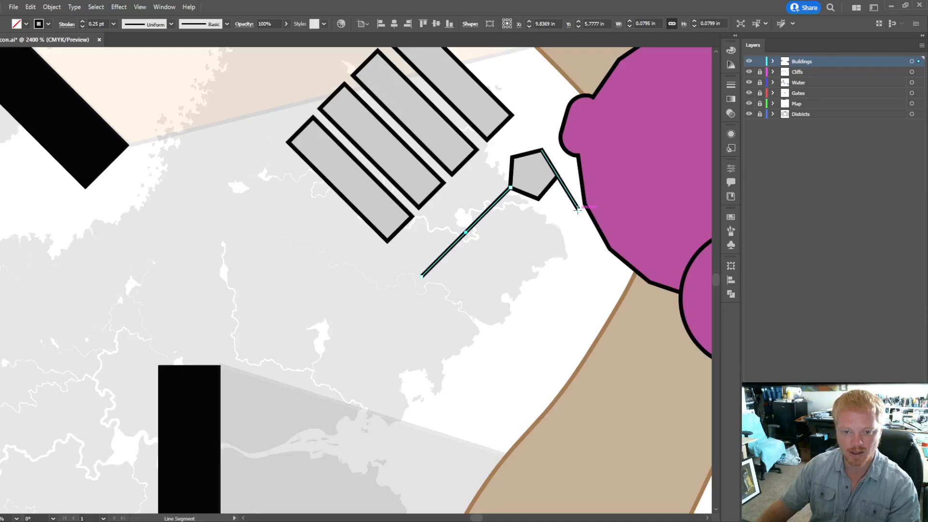
# Step: Close the pentagon's short southeast wing and long southwest wing with end lines and second side lines back to its lower corner
pyautogui.moveTo(577, 209); pyautogui.dragTo(564, 232)
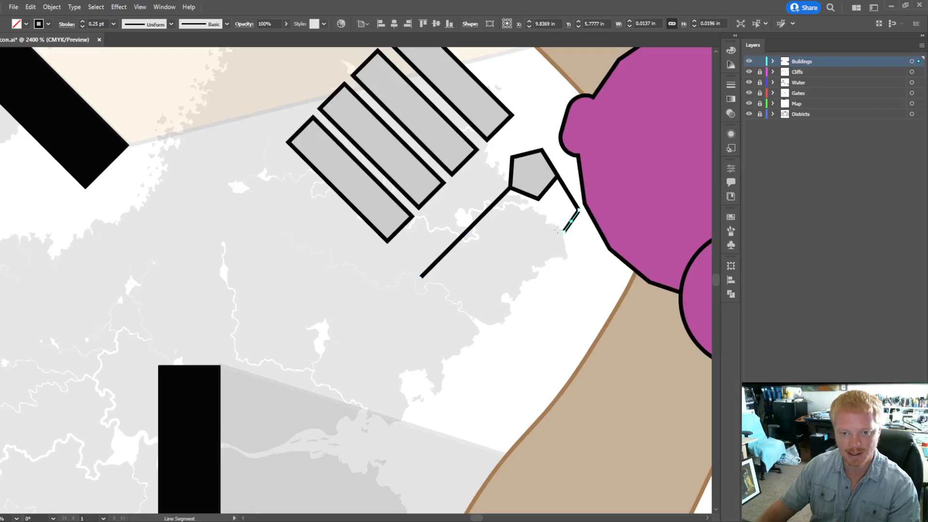
pyautogui.moveTo(538, 199); pyautogui.dragTo(563, 232)
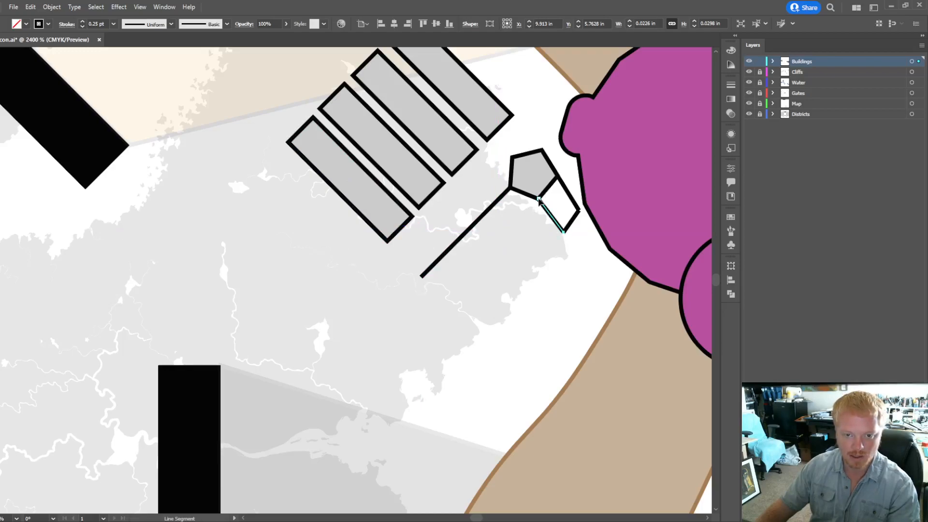
pyautogui.moveTo(537, 198); pyautogui.dragTo(443, 293)
pyautogui.moveTo(439, 294); pyautogui.dragTo(442, 295)
pyautogui.keyDown('ctrl'); pyautogui.click(417, 285); pyautogui.keyUp('ctrl')
pyautogui.keyDown('ctrl'); pyautogui.click(536, 270); pyautogui.keyUp('ctrl')
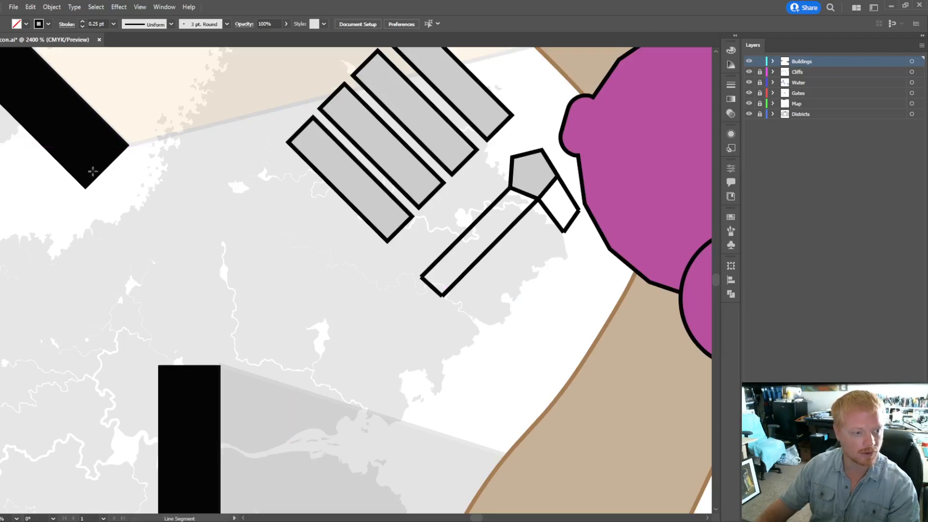
# Step: Draw a small tilted rectangle about 0.023 by 0.03 in between the pentagon's two wings
pyautogui.press('m')
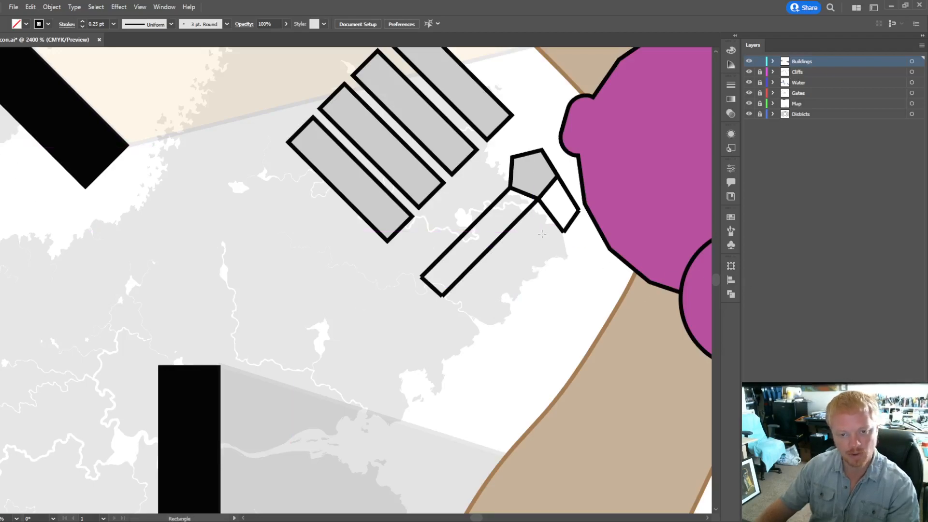
pyautogui.moveTo(533, 231)
pyautogui.mouseDown()
pyautogui.moveTo(505, 264)
pyautogui.moveTo(544, 258)
pyautogui.moveTo(544, 240)
pyautogui.moveTo(522, 225)
pyautogui.moveTo(534, 245)
pyautogui.mouseUp()
pyautogui.press('v')
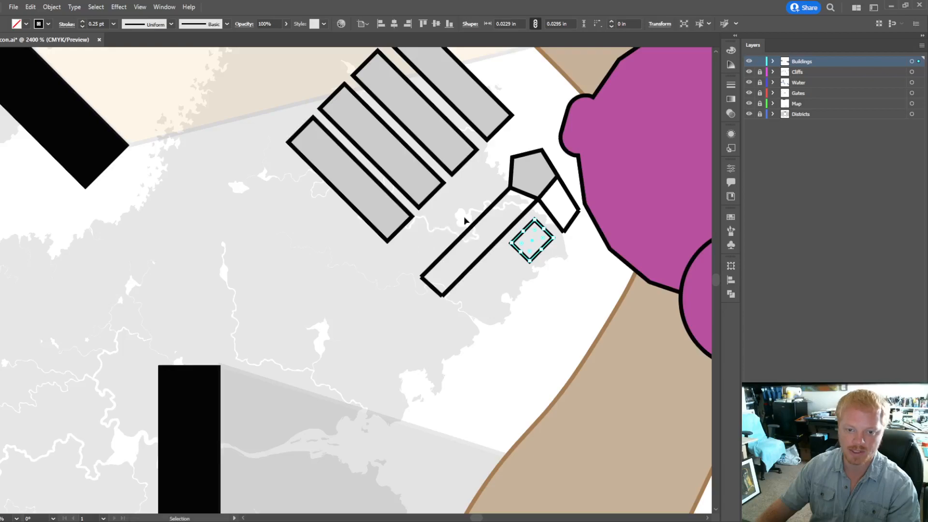
# Step: Try to unite the pentagon and the separate lines of its two wings into one shape, and undo it
pyautogui.moveTo(480, 315); pyautogui.dragTo(480, 314)
pyautogui.press('a')
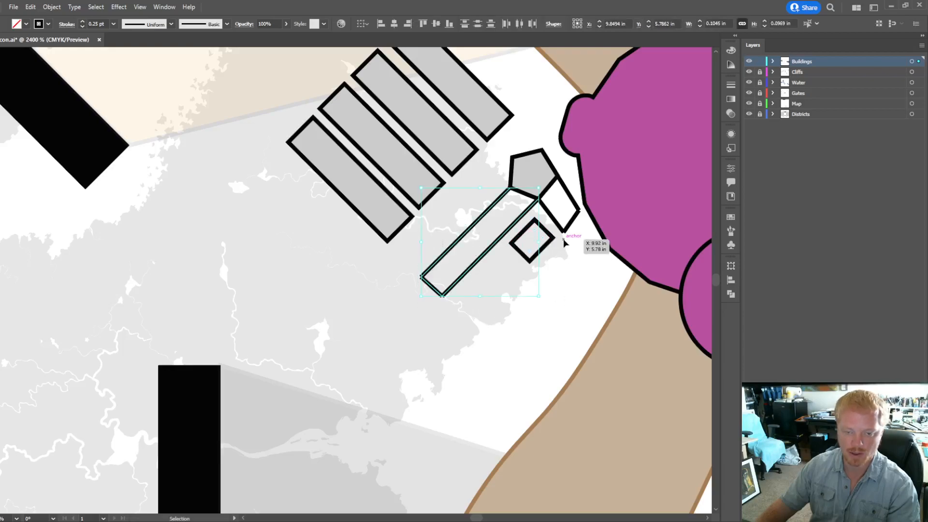
pyautogui.click(562, 229)
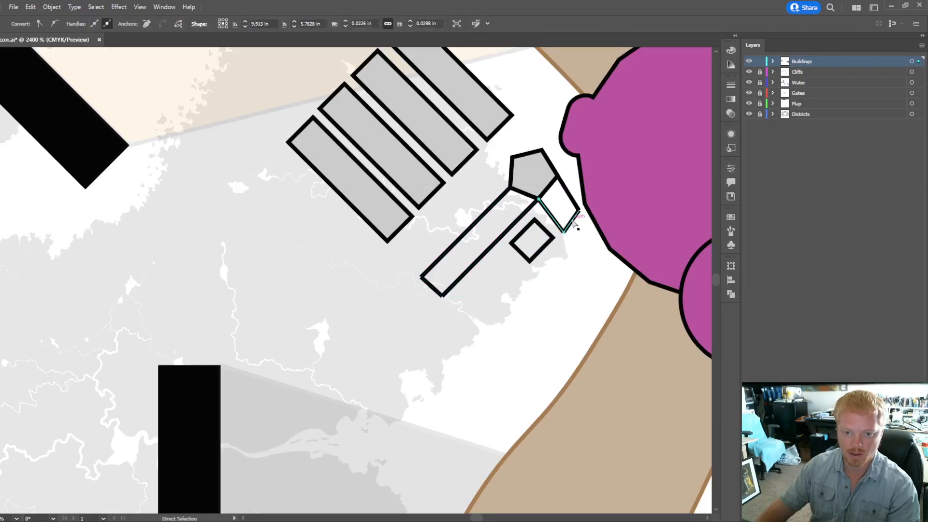
pyautogui.keyDown('shift'); pyautogui.click(512, 164); pyautogui.keyUp('shift')
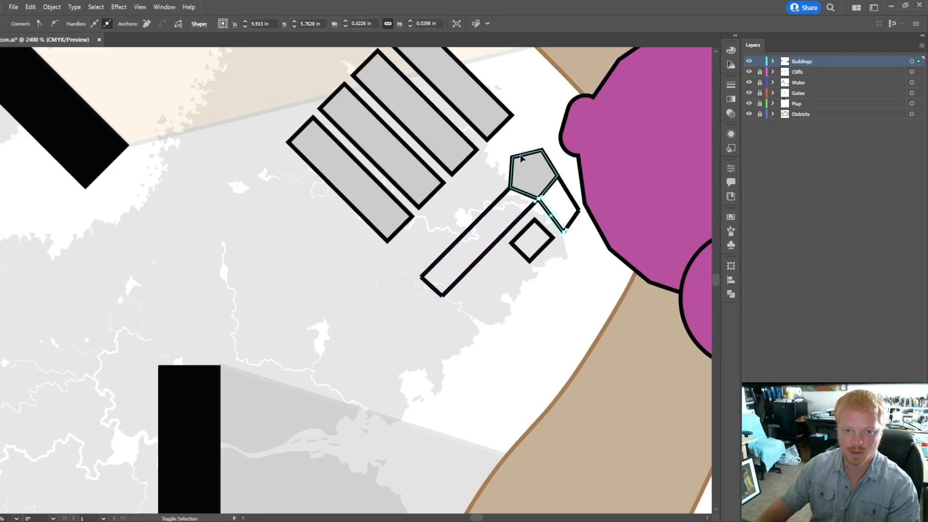
pyautogui.moveTo(578, 208); pyautogui.dragTo(575, 223)
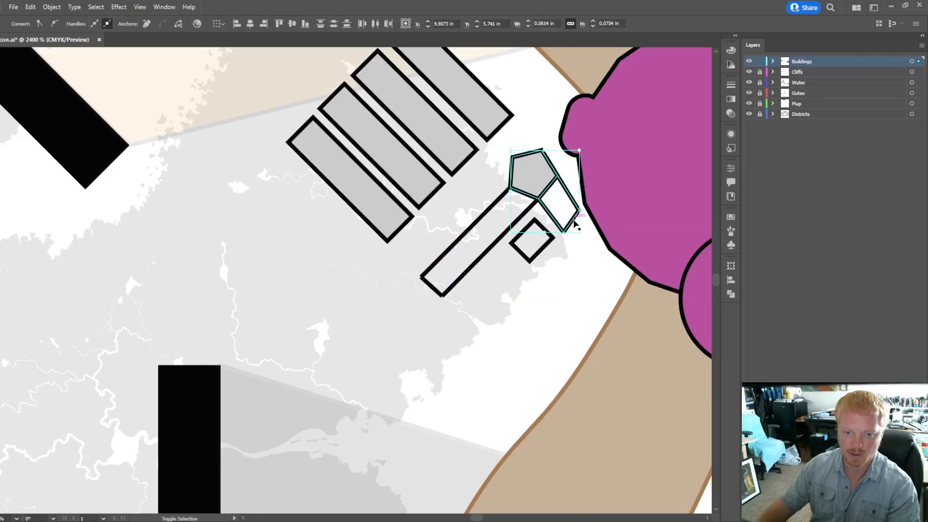
pyautogui.keyDown('shift'); pyautogui.click(499, 239); pyautogui.keyUp('shift')
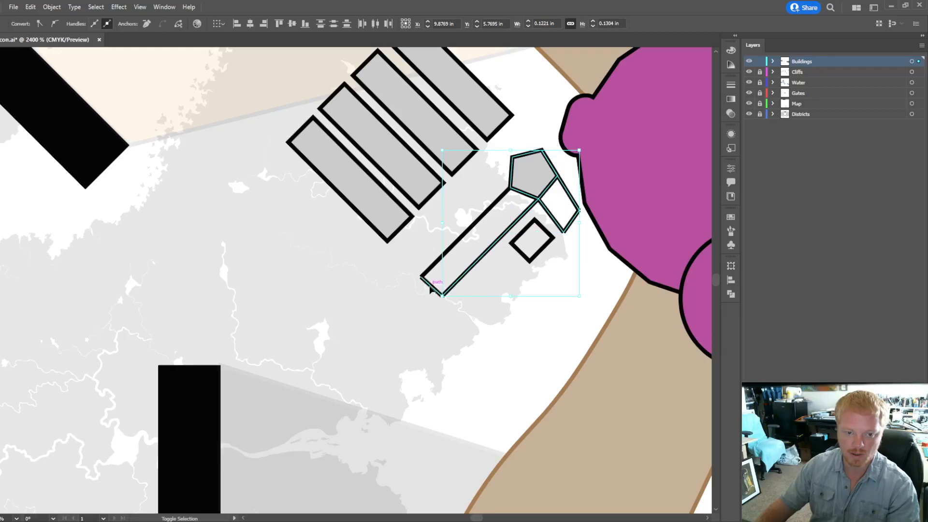
pyautogui.press('a')
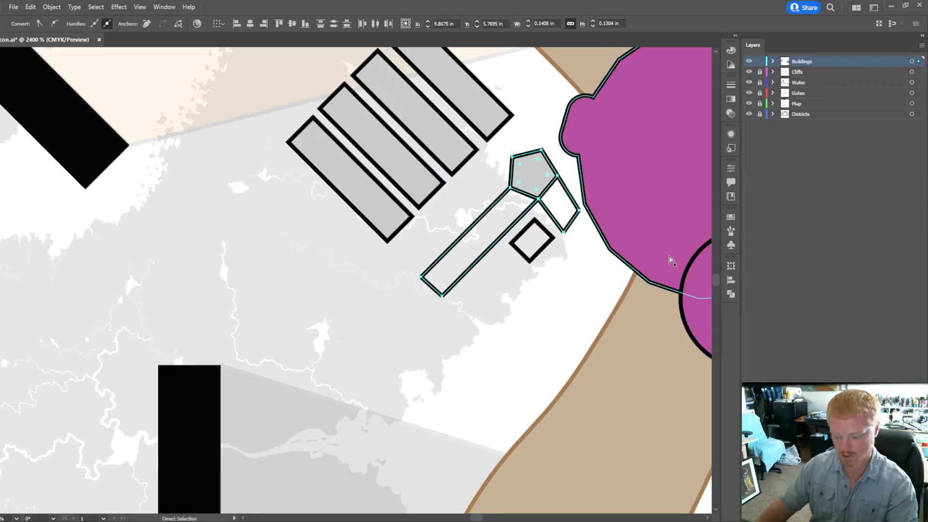
pyautogui.press('v')
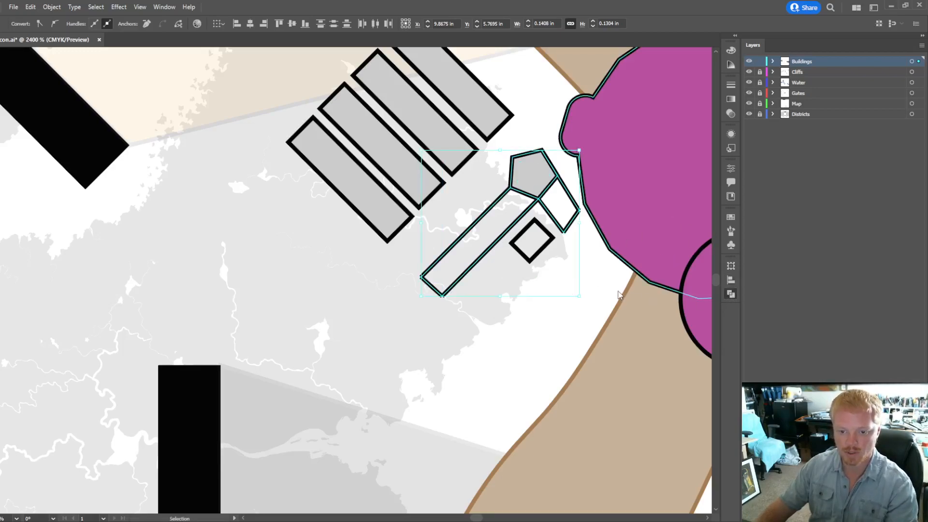
pyautogui.hotkey('ctrl', 'z')
pyautogui.hotkey('ctrl', 'z')
pyautogui.hotkey('ctrl', 'shift', 'z')
pyautogui.click(512, 288)
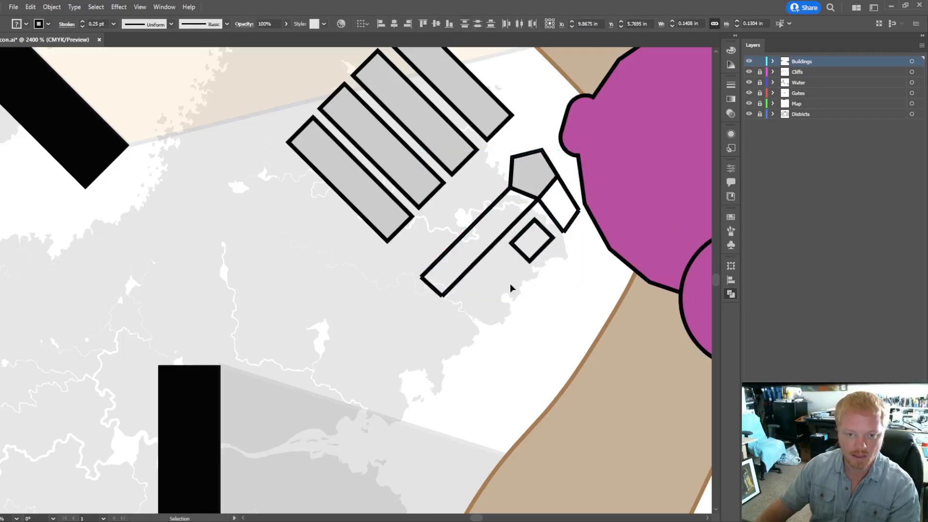
# Step: Join the long southwest wing's lines into one path and the short southeast wing's lines into another
pyautogui.click(522, 215)
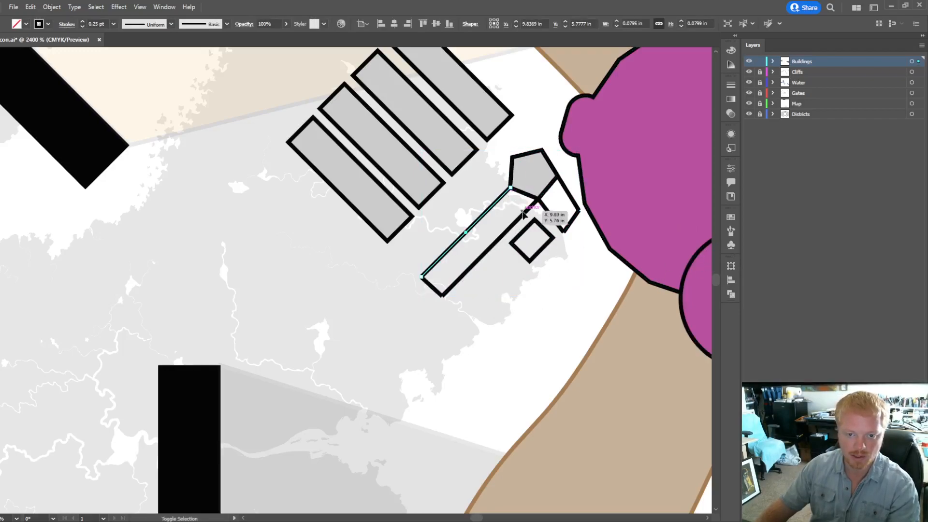
pyautogui.click(434, 289)
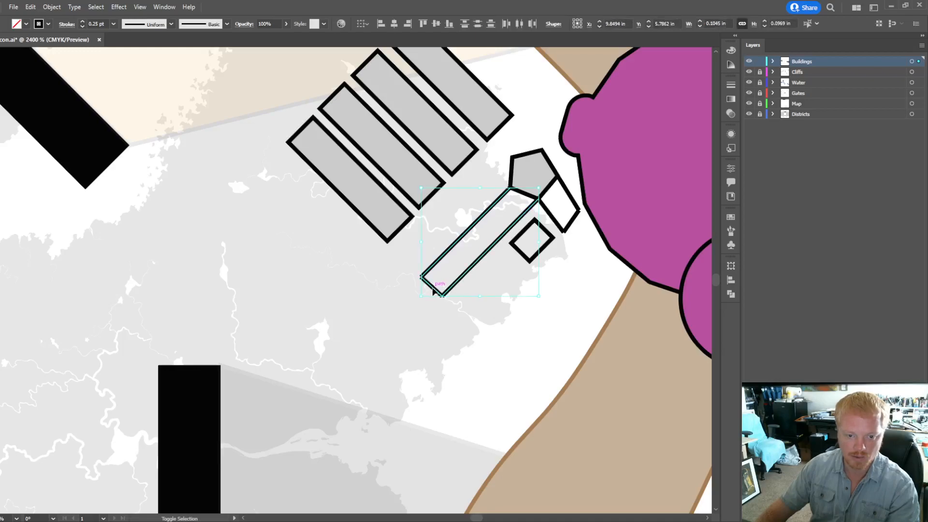
pyautogui.hotkey('ctrl', 'j')
pyautogui.click(557, 223)
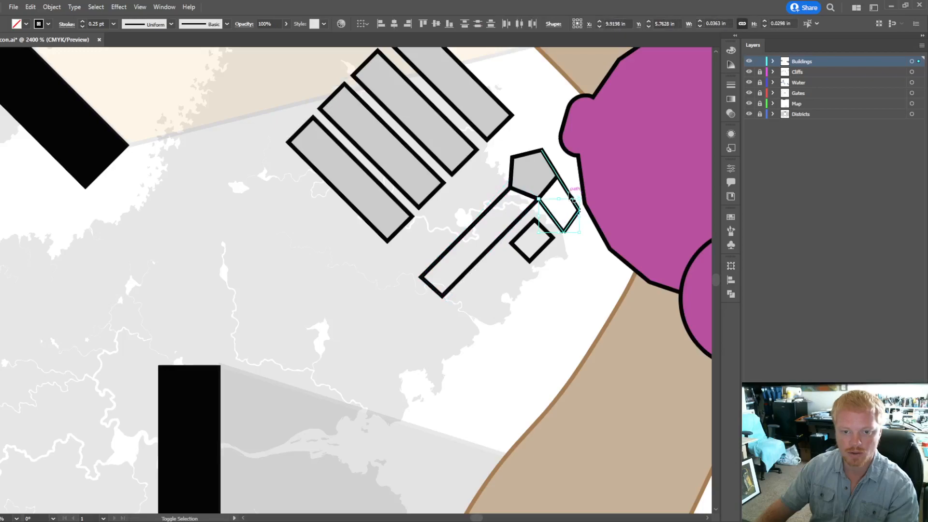
pyautogui.hotkey('ctrl', 'j')
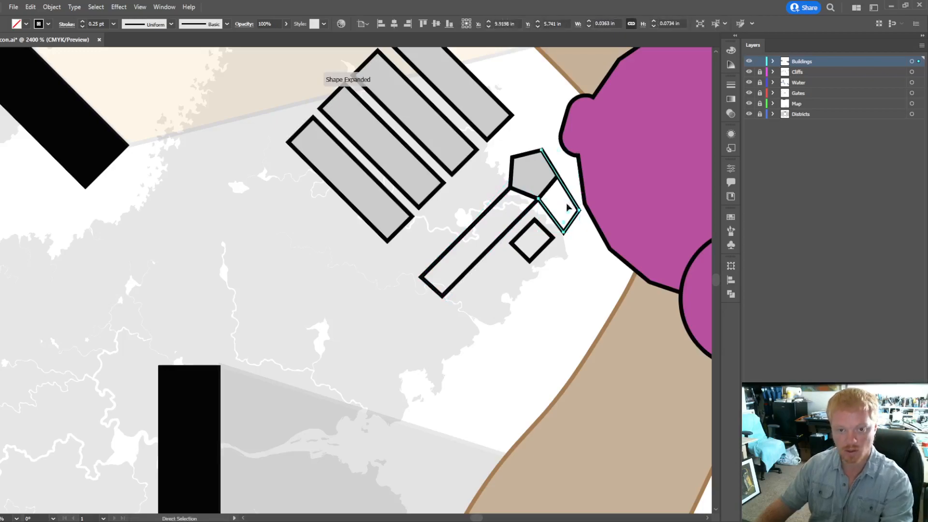
pyautogui.click(575, 284)
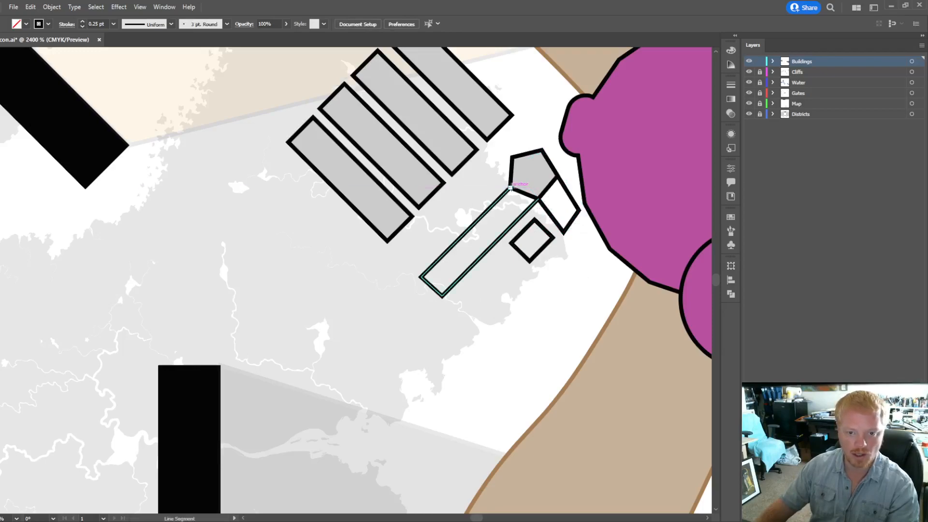
# Step: Draw a closing line across each wing's open end at the pentagon and join it to that wing's path
pyautogui.moveTo(511, 188); pyautogui.dragTo(538, 198)
pyautogui.moveTo(541, 150); pyautogui.dragTo(539, 198)
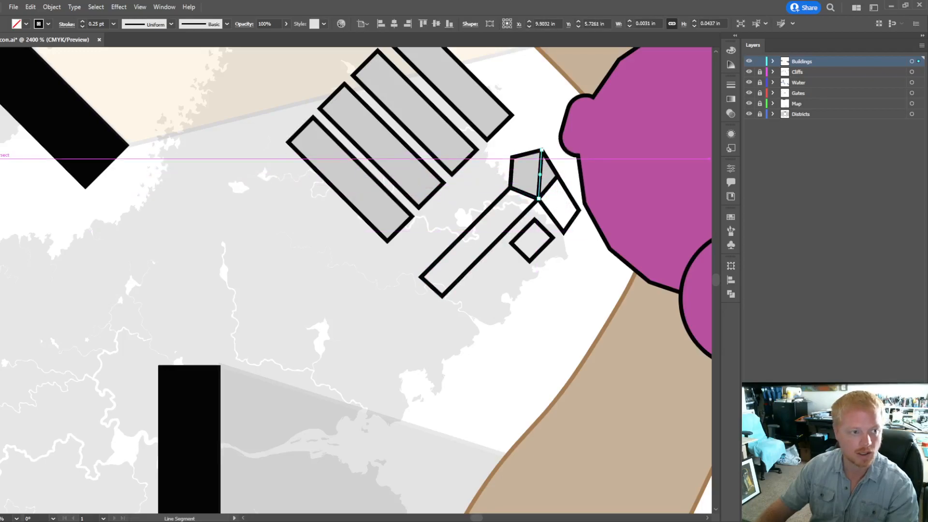
pyautogui.press('v')
pyautogui.click(524, 201)
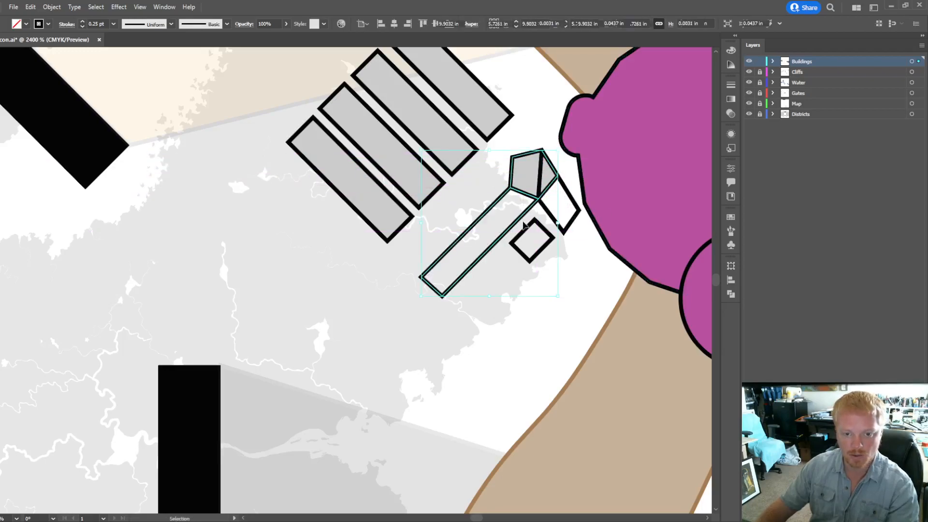
pyautogui.keyDown('shift'); pyautogui.click(512, 172); pyautogui.keyUp('shift')
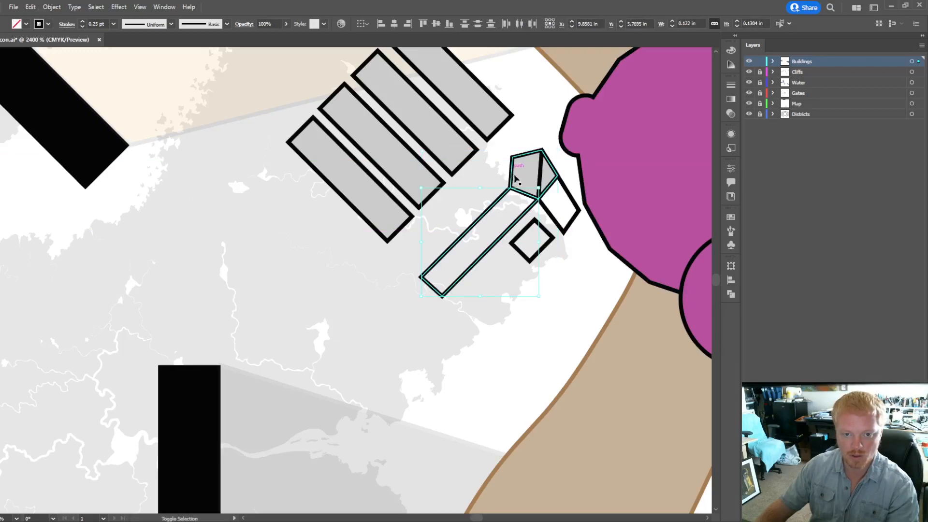
pyautogui.hotkey('ctrl', 'j')
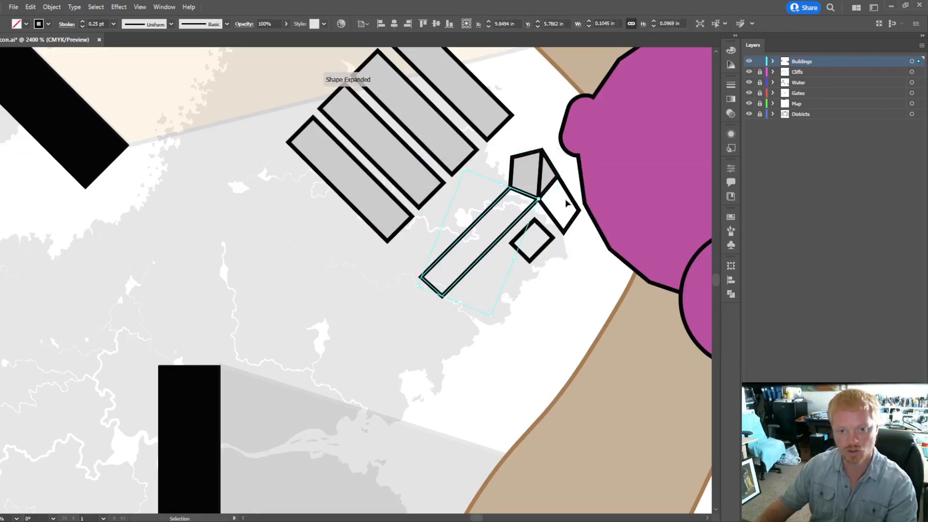
pyautogui.click(537, 179)
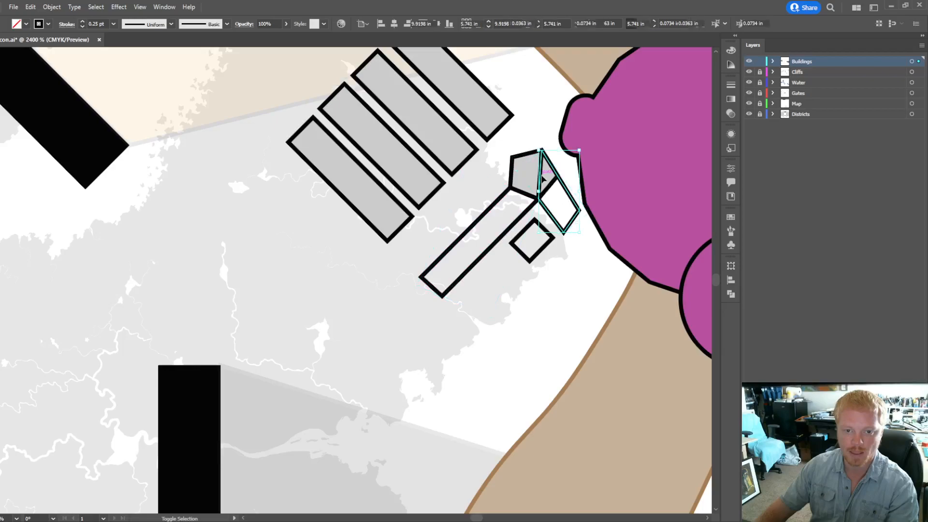
pyautogui.hotkey('ctrl', 'j')
pyautogui.press('v')
pyautogui.click(565, 173)
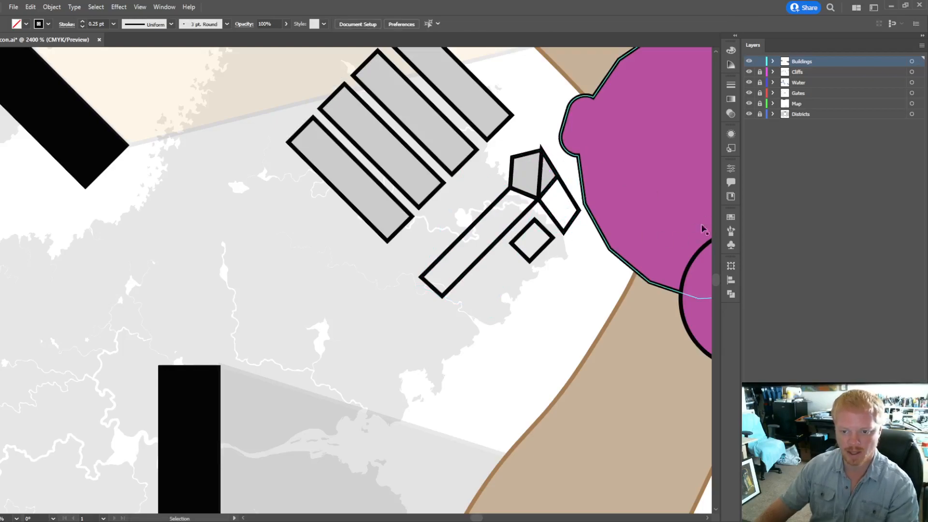
# Step: Unite the pentagon and its two closed wings into a single building shape and fill it red
pyautogui.click(558, 211)
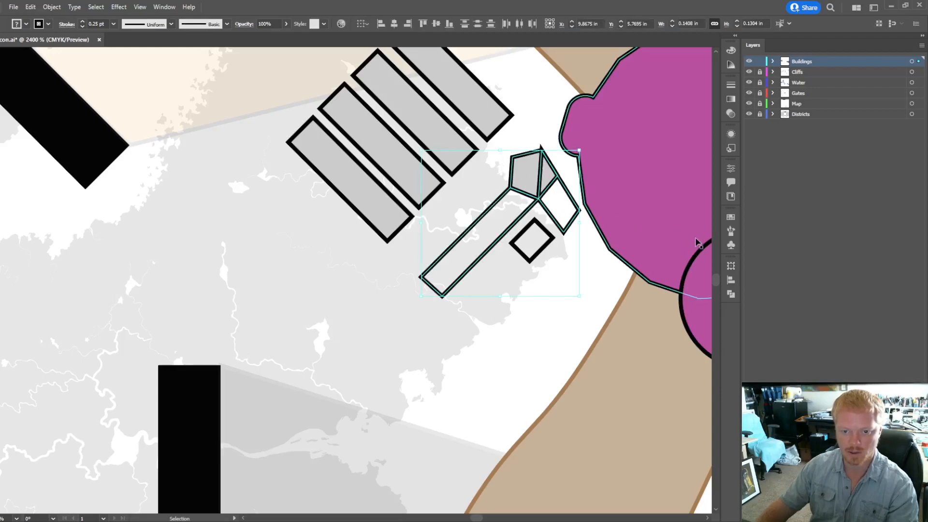
pyautogui.click(617, 292)
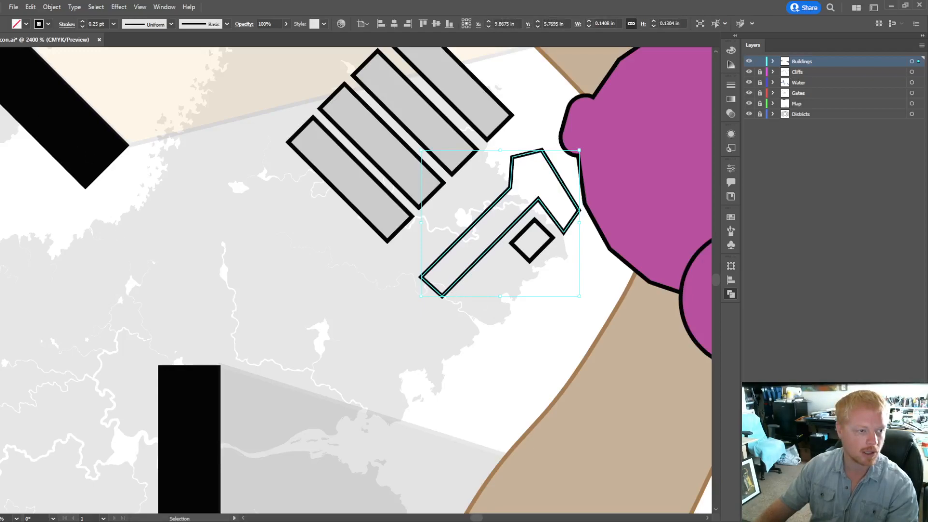
pyautogui.click(2, 45)
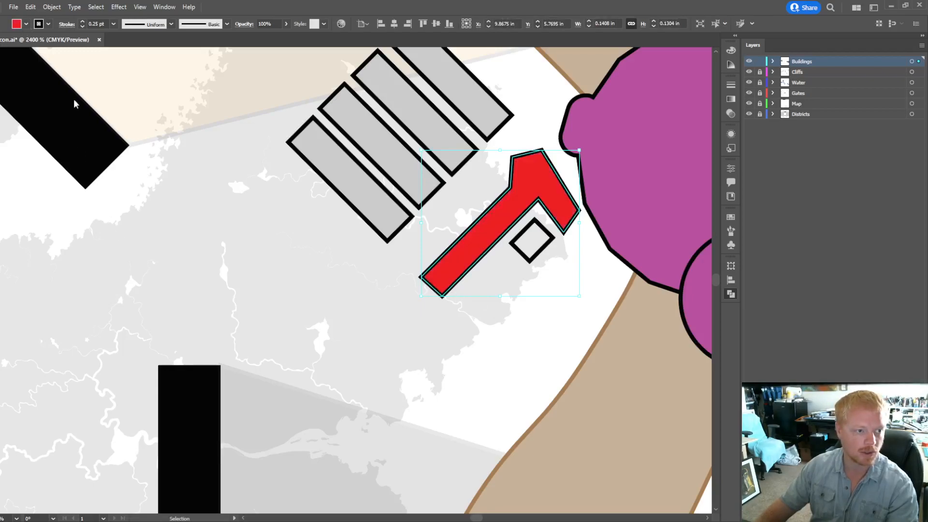
# Step: Fill the small tilted rectangle between the building's two wings with the same red
pyautogui.click(530, 262)
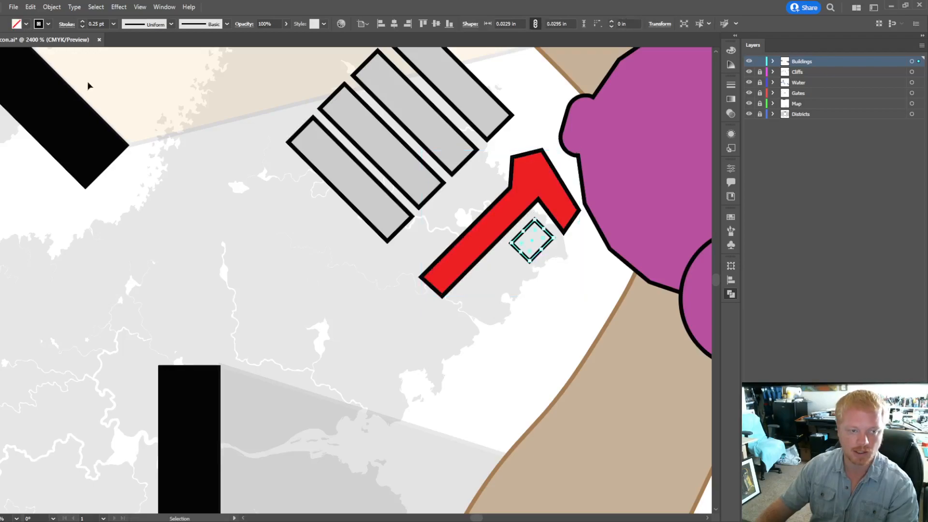
pyautogui.click(4, 45)
pyautogui.click(506, 360)
# Step: Examine the red buildings' placement beside the magenta structure and against the surrounding map, from the wide overview to close range
pyautogui.scroll(-6, 501, 342)
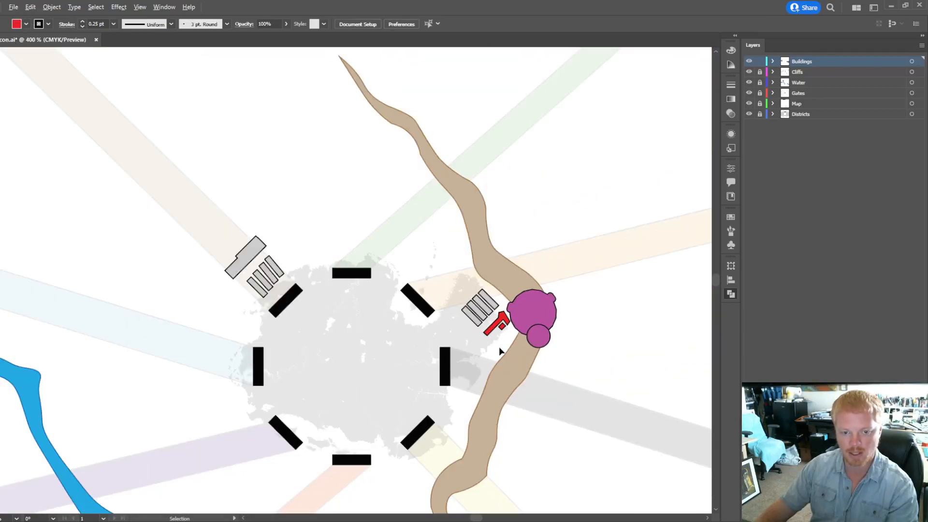
pyautogui.scroll(-4, 500, 379)
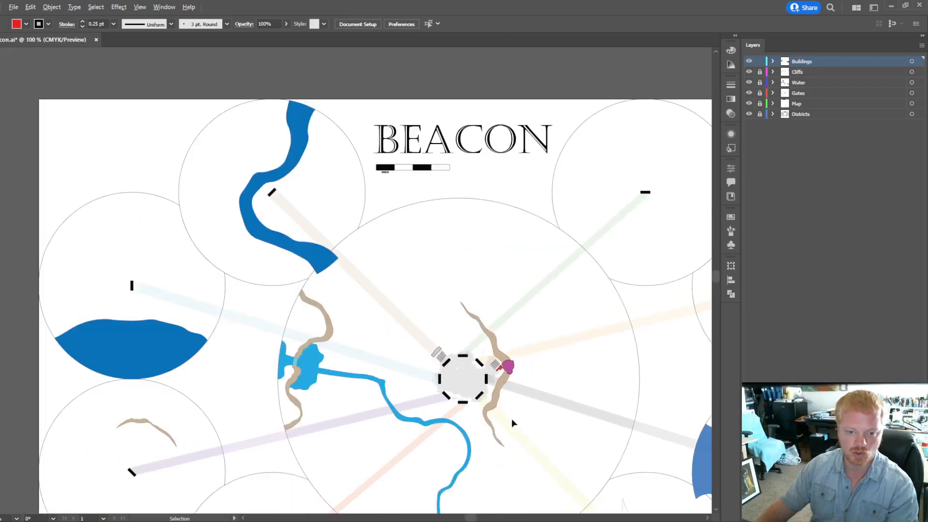
pyautogui.scroll(1, 494, 421)
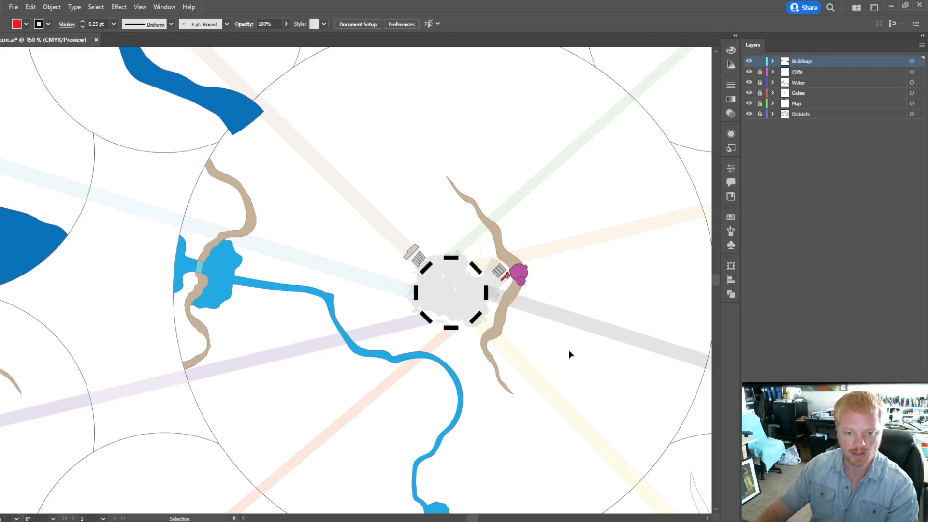
pyautogui.scroll(3, 521, 320)
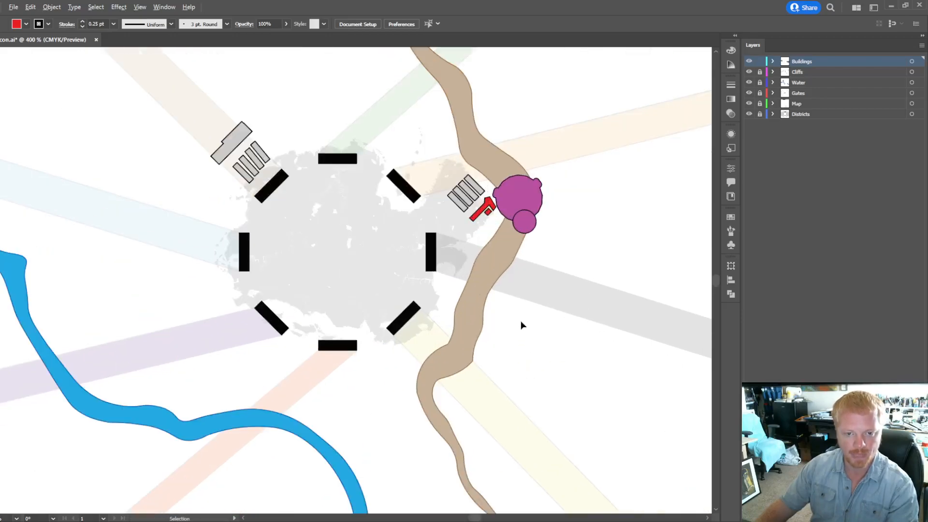
pyautogui.scroll(1, 492, 302)
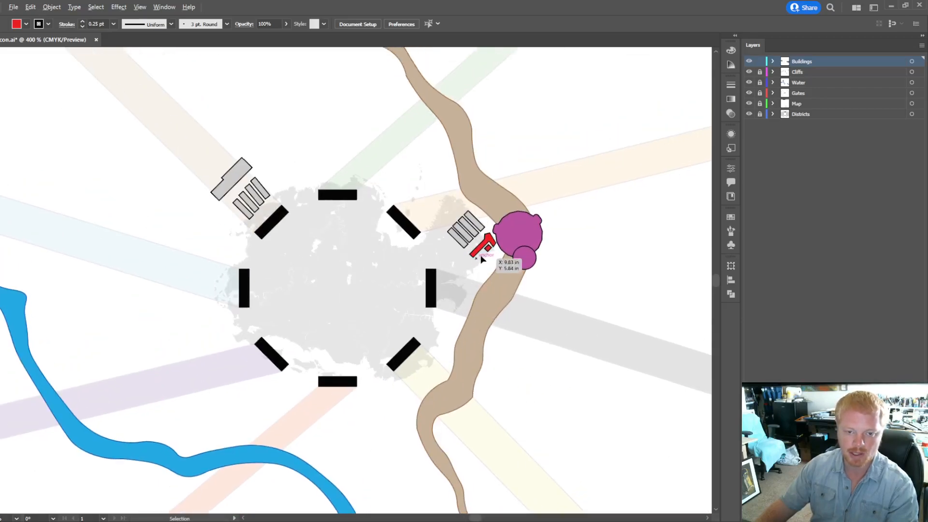
pyautogui.scroll(2, 496, 277)
pyautogui.scroll(1, 487, 272)
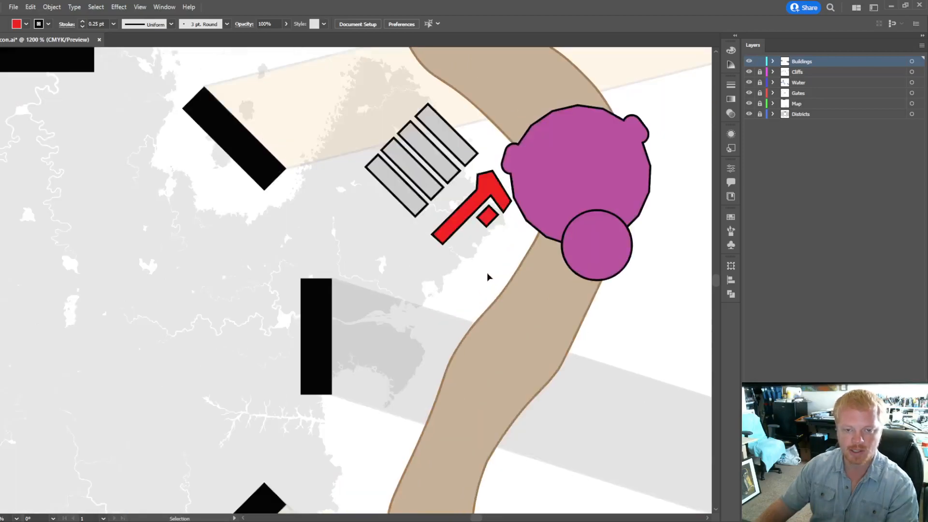
pyautogui.scroll(1, 463, 274)
pyautogui.scroll(1, 463, 275)
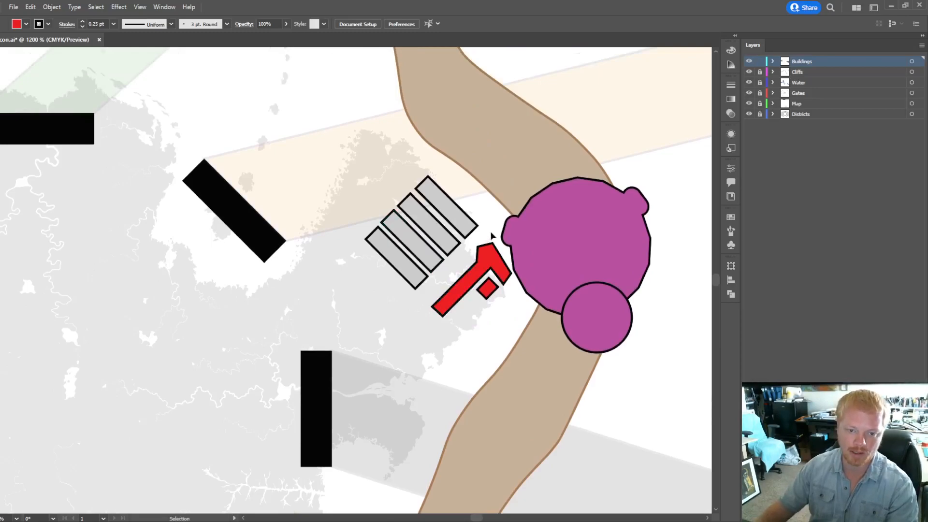
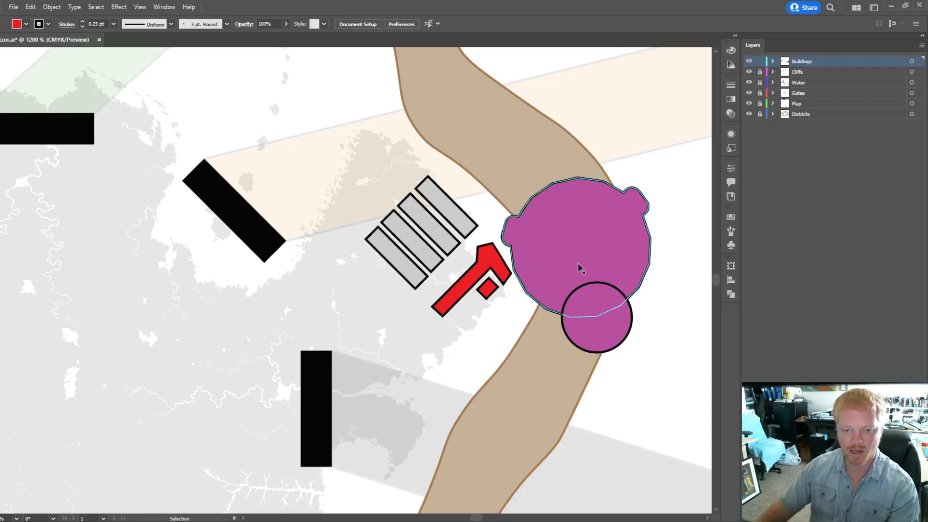
pyautogui.scroll(-1, 422, 331)
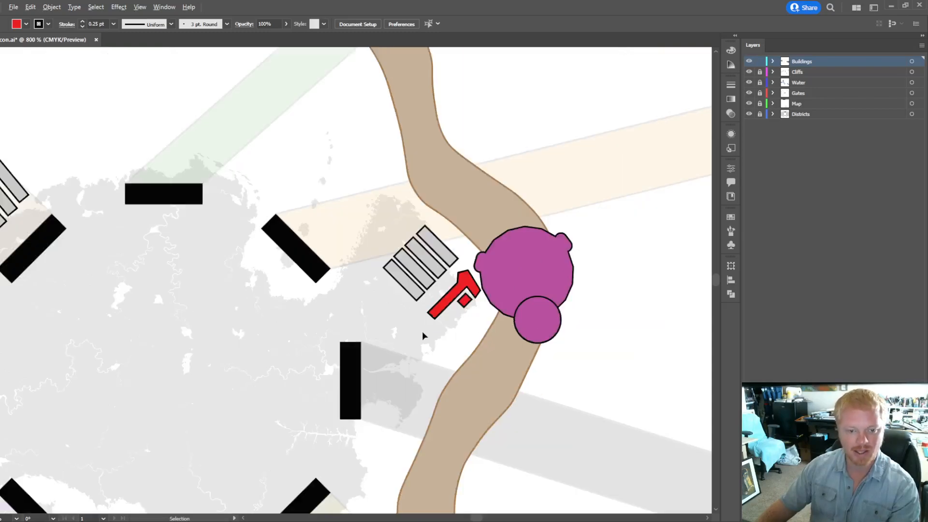
pyautogui.scroll(-3, 415, 324)
pyautogui.hscroll(-3, 413, 318)
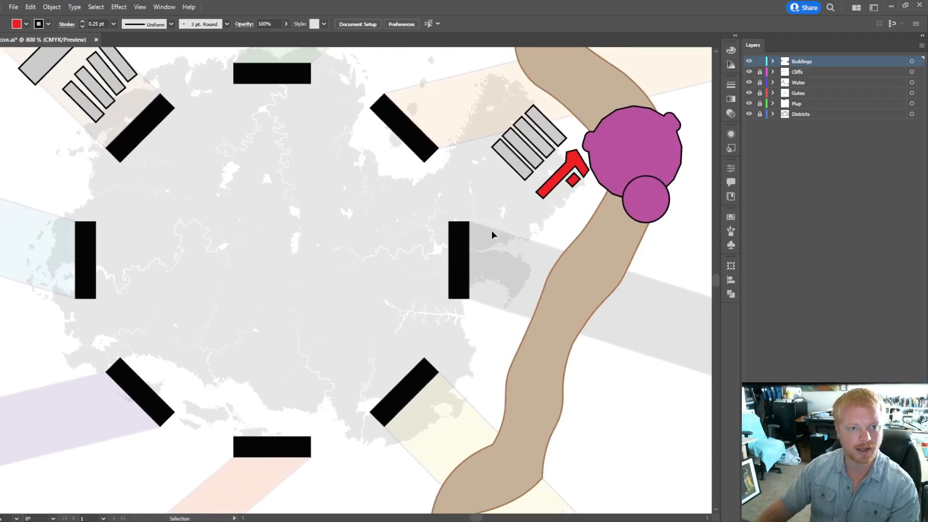
pyautogui.scroll(4, 492, 231)
pyautogui.scroll(1, 483, 232)
pyautogui.scroll(-1, 450, 273)
pyautogui.scroll(-2, 448, 277)
pyautogui.scroll(-2, 448, 292)
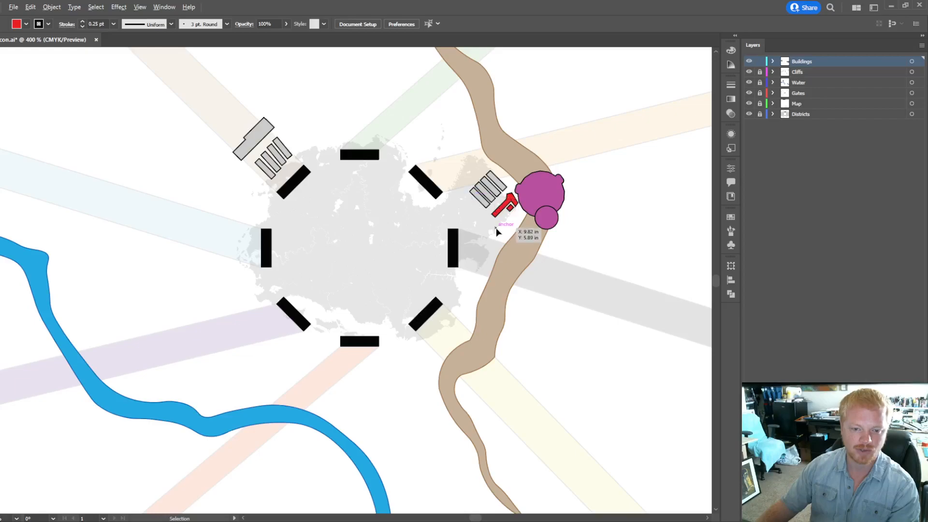
pyautogui.scroll(4, 496, 227)
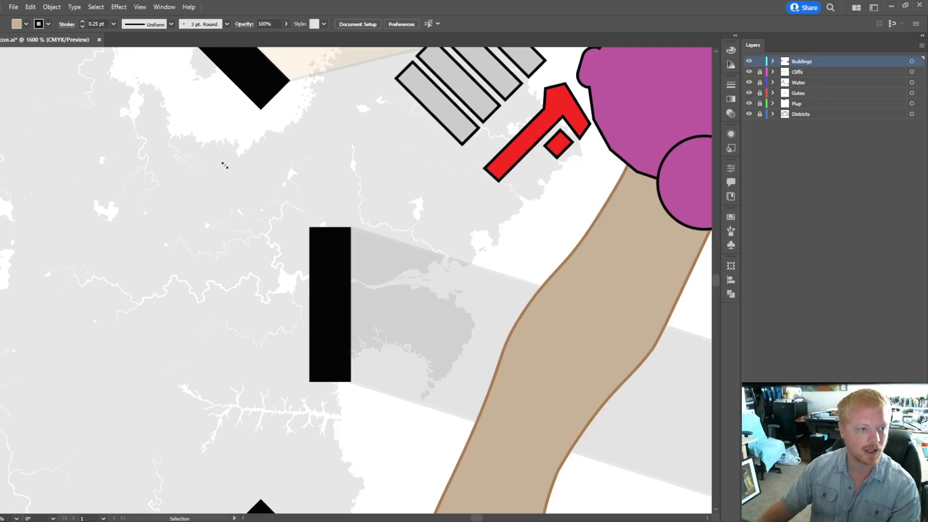
pyautogui.scroll(2, 274, 183)
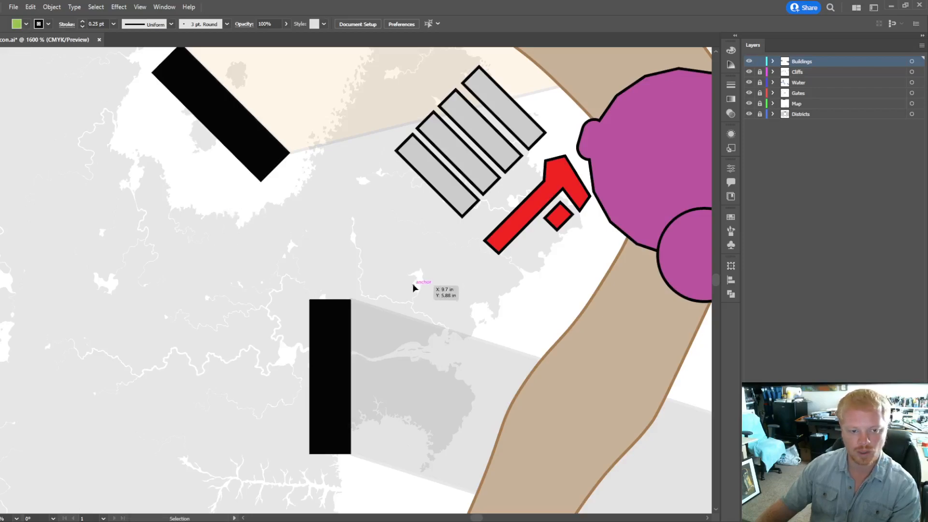
pyautogui.scroll(-2, 394, 286)
pyautogui.scroll(-1, 395, 284)
pyautogui.scroll(-3, 395, 284)
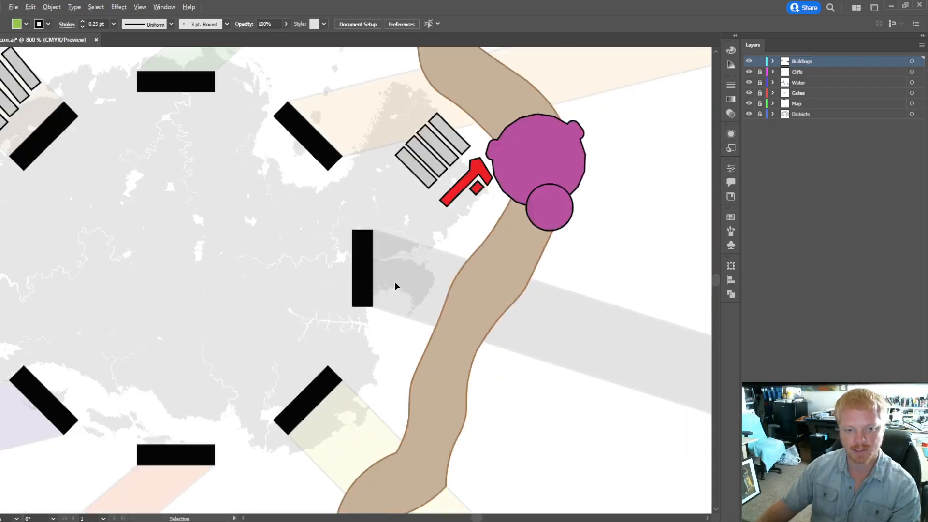
pyautogui.scroll(1, 408, 245)
pyautogui.scroll(2, 407, 243)
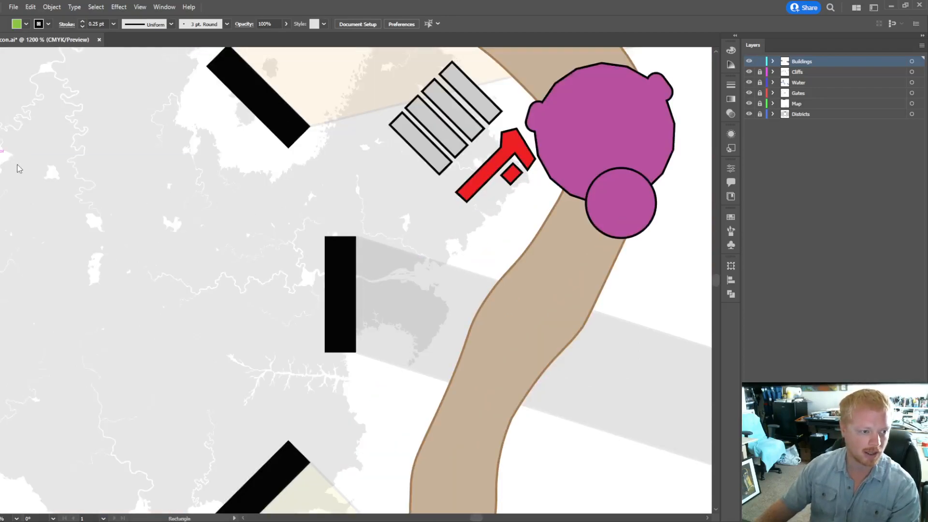
pyautogui.scroll(2, 495, 214)
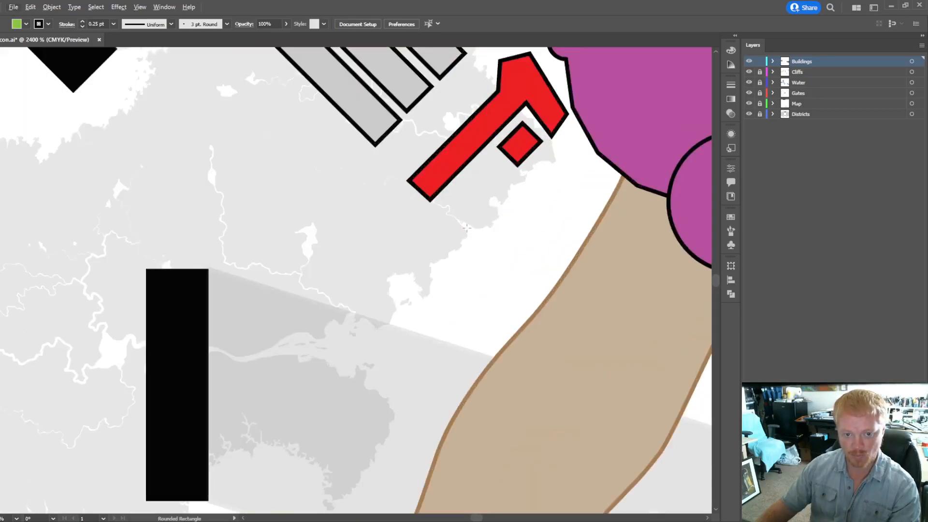
pyautogui.moveTo(443, 225); pyautogui.dragTo(455, 251)
pyautogui.hotkey('ctrl', 'z')
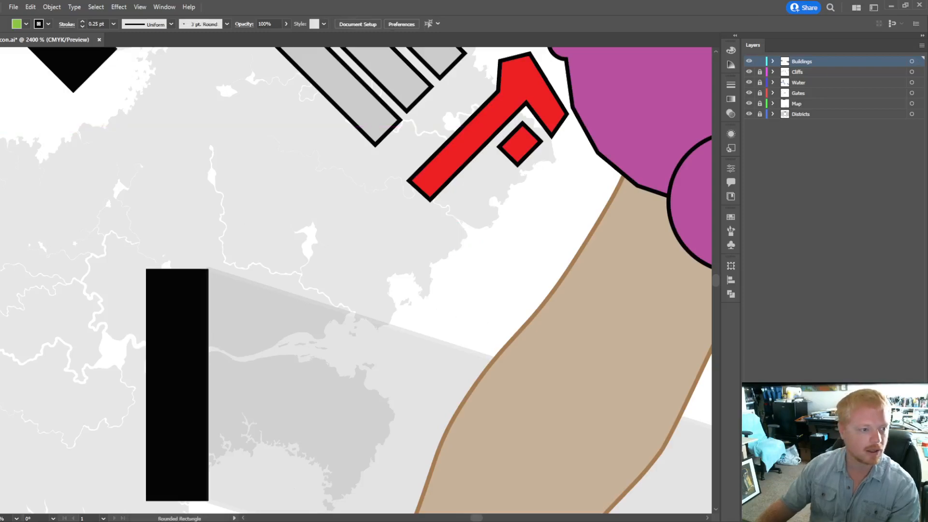
# Step: Draw a long green rectangle about 0.236 in by 0.028 in east of the black gate and rotate it parallel to the red building's long wing
pyautogui.press('m')
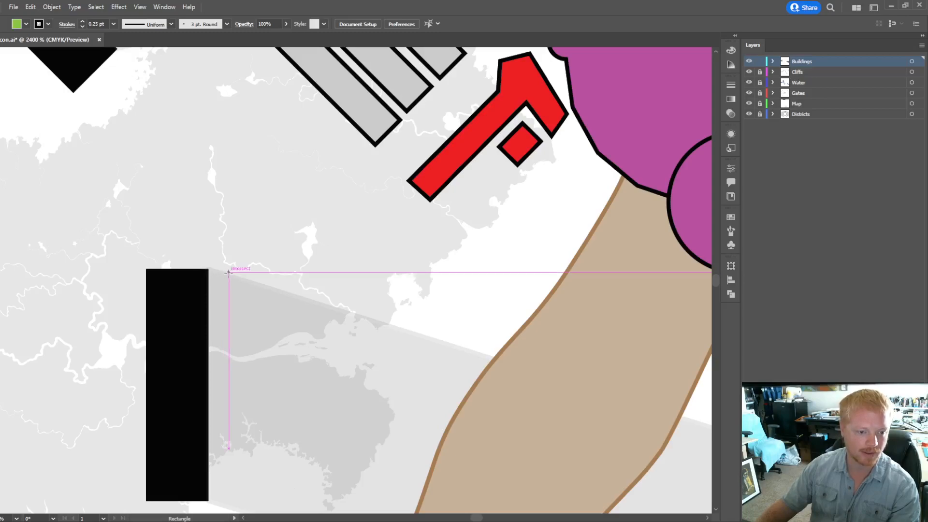
pyautogui.moveTo(229, 272)
pyautogui.mouseDown()
pyautogui.moveTo(460, 319)
pyautogui.moveTo(498, 316)
pyautogui.moveTo(493, 297)
pyautogui.moveTo(499, 306)
pyautogui.mouseUp()
pyautogui.press('v')
pyautogui.moveTo(396, 303); pyautogui.dragTo(398, 306)
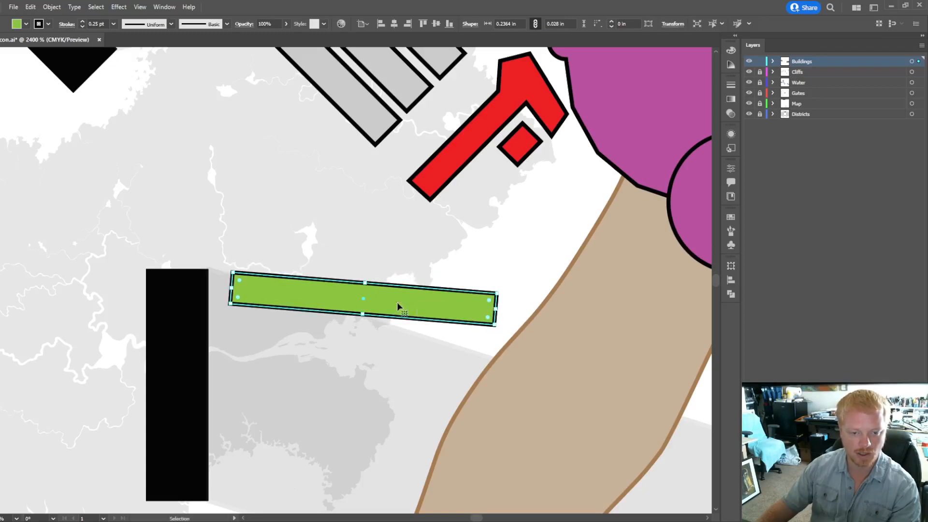
pyautogui.moveTo(499, 328); pyautogui.dragTo(473, 210)
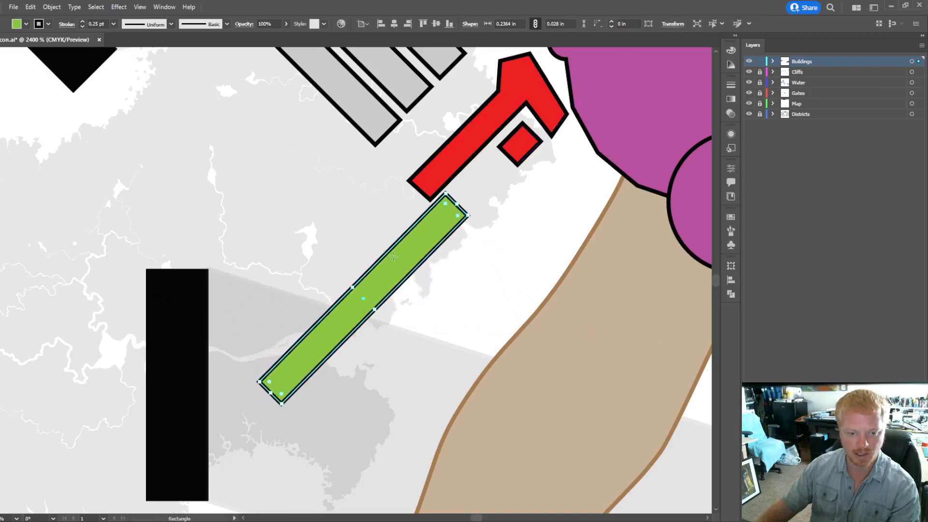
# Step: Move the green rectangle between the red buildings and the tan cliff, fine-tuning its rotation and position to follow the cliff's edge
pyautogui.moveTo(391, 272); pyautogui.dragTo(520, 248)
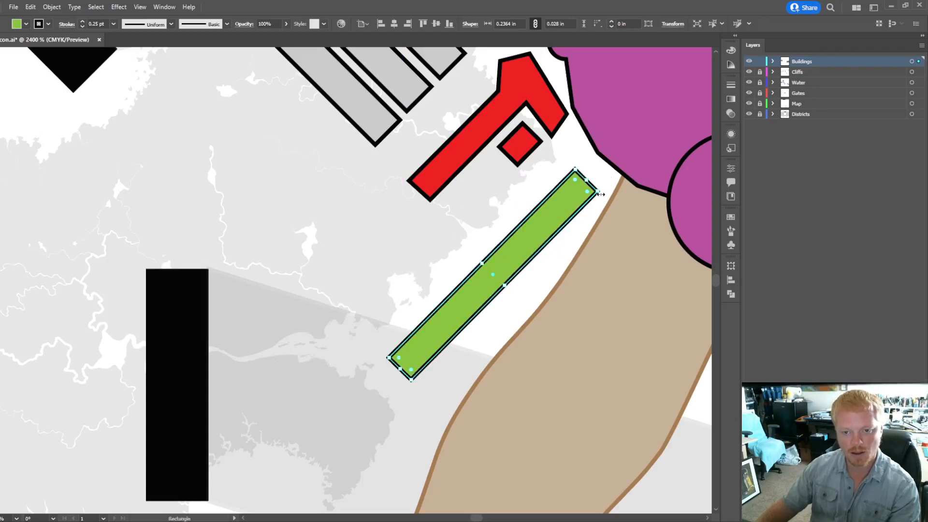
pyautogui.moveTo(600, 191); pyautogui.dragTo(603, 182)
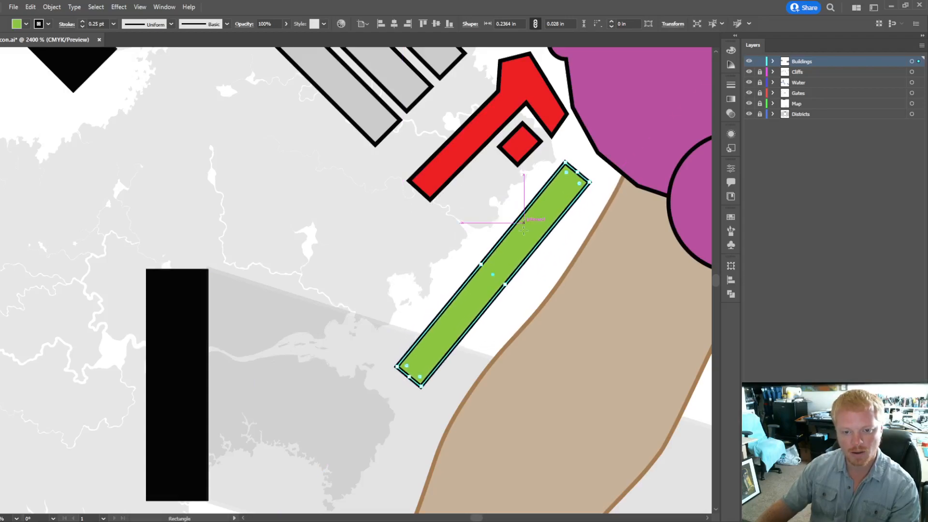
pyautogui.moveTo(530, 244); pyautogui.dragTo(544, 247)
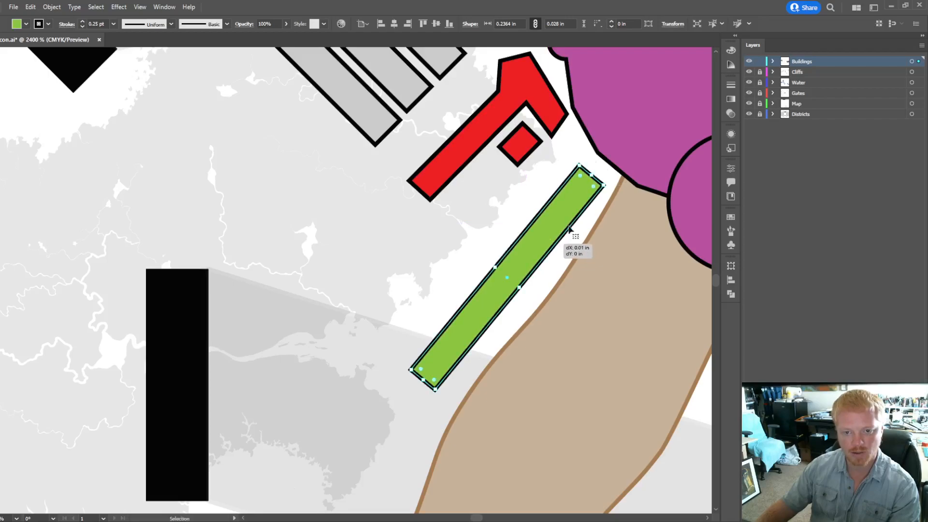
pyautogui.moveTo(607, 186)
pyautogui.mouseDown()
pyautogui.moveTo(620, 188)
pyautogui.moveTo(602, 180)
pyautogui.mouseUp()
pyautogui.moveTo(557, 213)
pyautogui.mouseDown()
pyautogui.moveTo(549, 197)
pyautogui.moveTo(544, 205)
pyautogui.mouseUp()
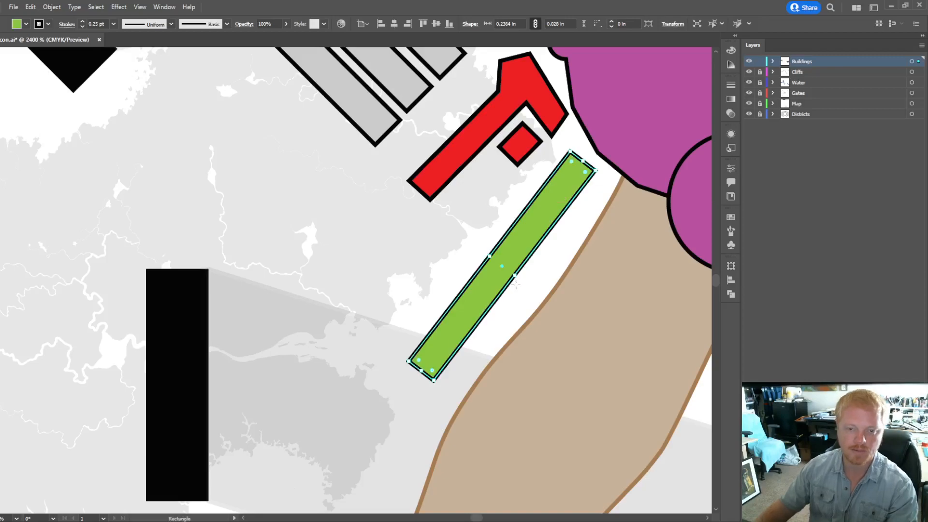
pyautogui.keyDown('ctrl'); pyautogui.click(555, 251); pyautogui.keyUp('ctrl')
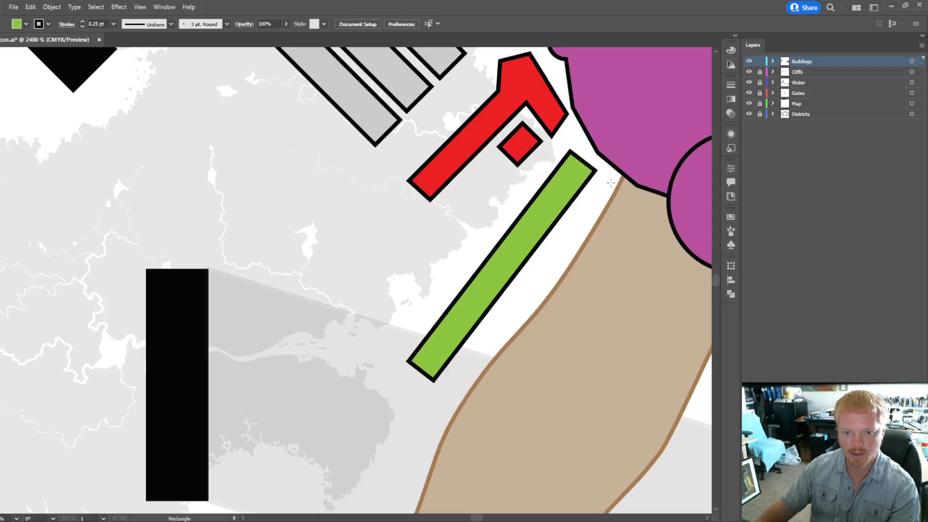
# Step: Draw a small green rectangle about 0.028 in by 0.011 in at the long rectangle's northern end and rotate it to jut out toward the cliff
pyautogui.moveTo(607, 182); pyautogui.dragTo(577, 169)
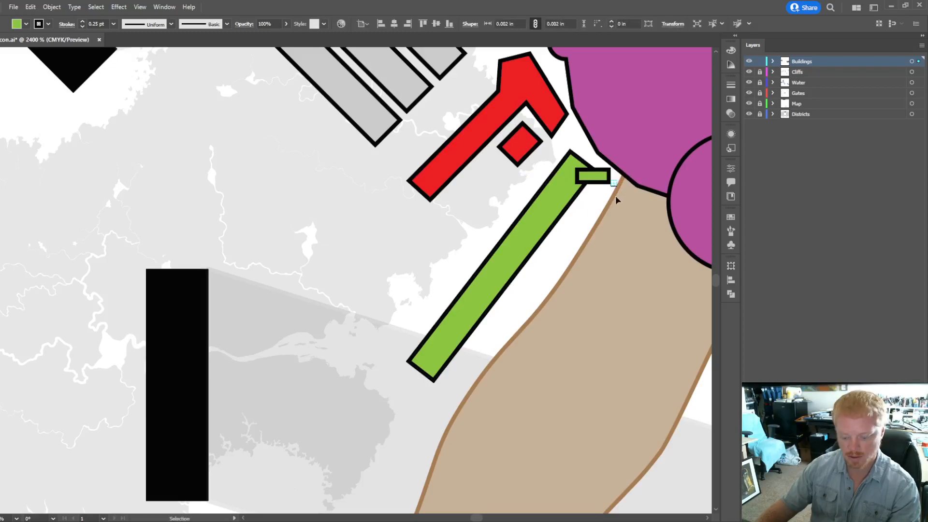
pyautogui.moveTo(612, 183)
pyautogui.mouseDown()
pyautogui.moveTo(612, 195)
pyautogui.moveTo(595, 182)
pyautogui.moveTo(593, 198)
pyautogui.moveTo(612, 193)
pyautogui.mouseUp()
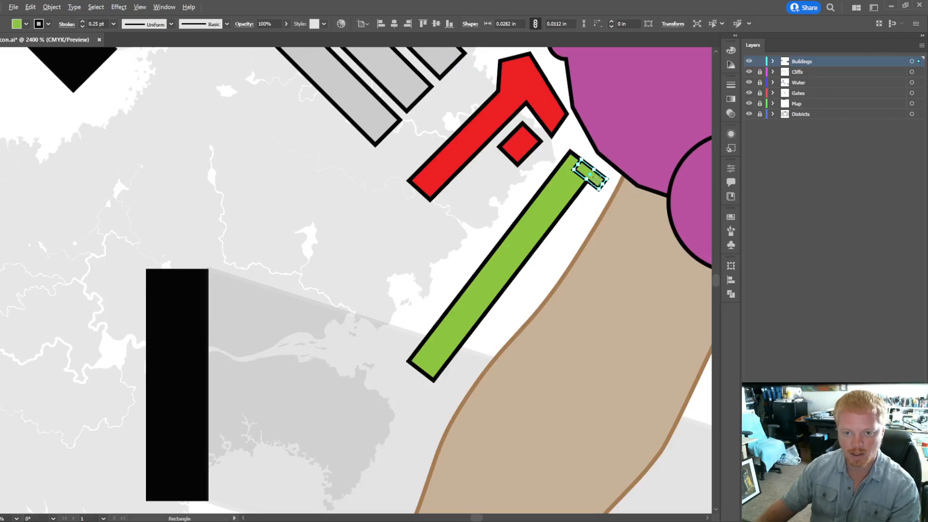
pyautogui.press('v')
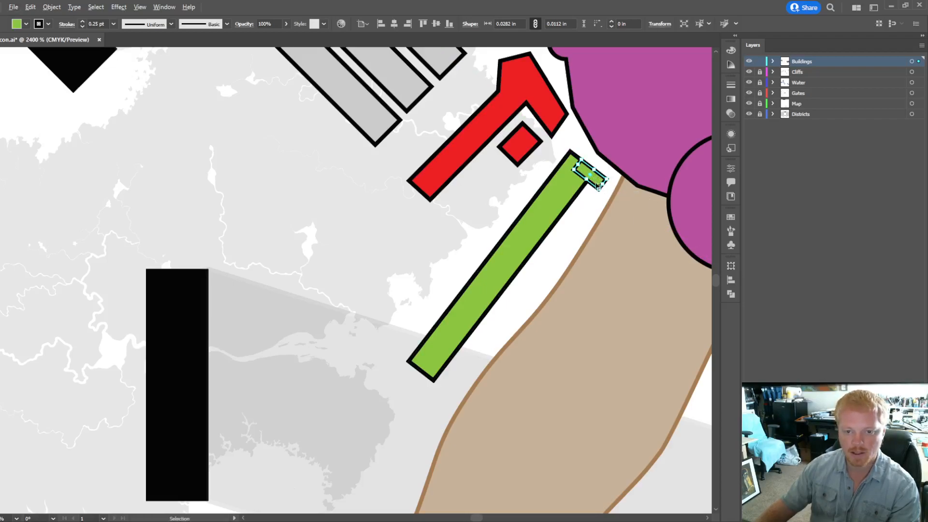
# Step: Place copies of the small green rectangle at staggered depths along the long rectangle's cliff-facing edge, with one turned lengthwise at the southern end
pyautogui.moveTo(598, 185); pyautogui.dragTo(523, 303)
pyautogui.scroll(-2, 491, 300)
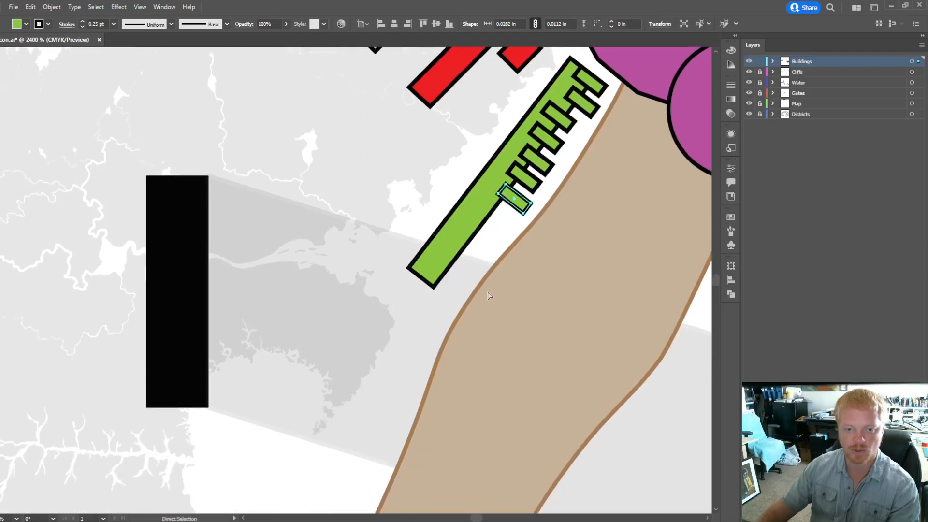
pyautogui.hscroll(-2, 632, 194)
pyautogui.moveTo(622, 207); pyautogui.dragTo(570, 248)
pyautogui.press('a')
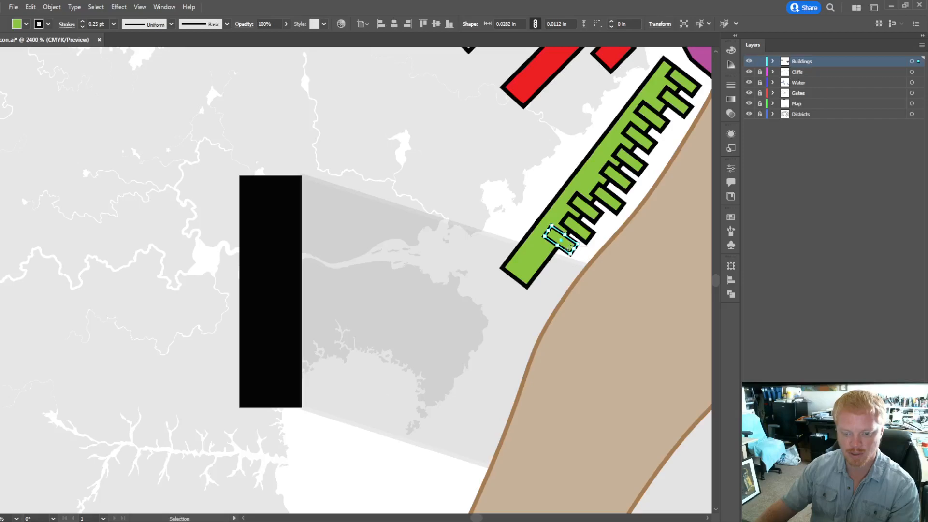
pyautogui.press('v')
pyautogui.moveTo(568, 248)
pyautogui.mouseDown()
pyautogui.moveTo(549, 296)
pyautogui.moveTo(528, 307)
pyautogui.moveTo(538, 261)
pyautogui.moveTo(538, 282)
pyautogui.moveTo(544, 267)
pyautogui.moveTo(547, 278)
pyautogui.moveTo(571, 260)
pyautogui.mouseUp()
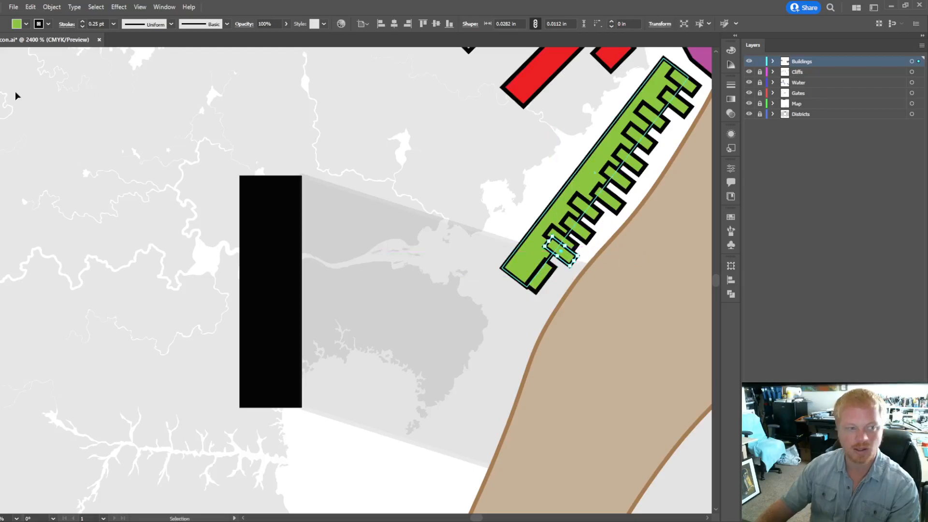
# Step: Select the long green rectangle with all its small projecting rectangles and unite them into a single toothed building shape
pyautogui.hscroll(-5, 573, 208)
pyautogui.hscroll(14, 570, 208)
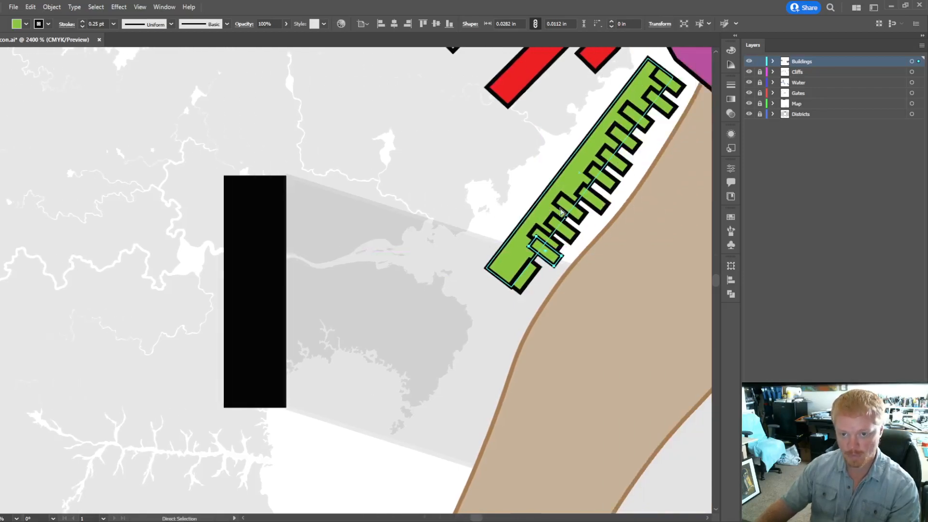
pyautogui.scroll(7, 549, 211)
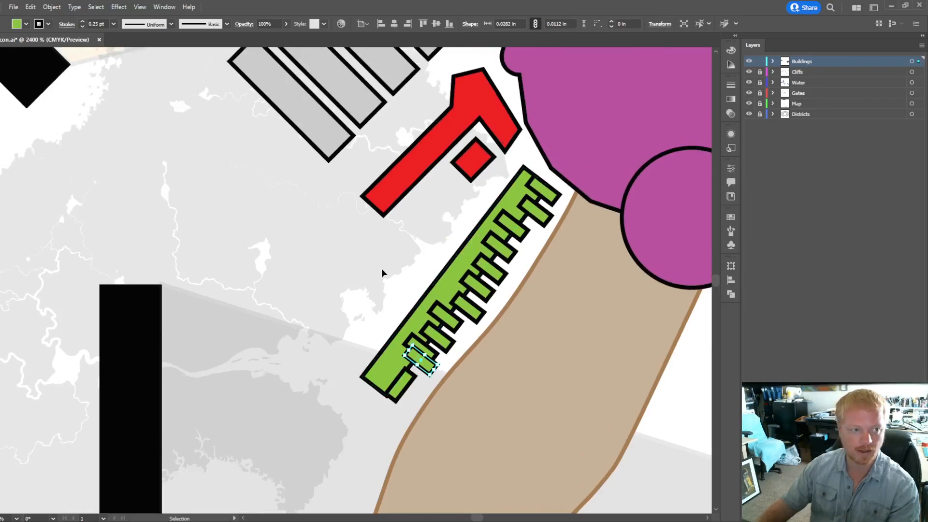
pyautogui.moveTo(556, 231); pyautogui.dragTo(555, 231)
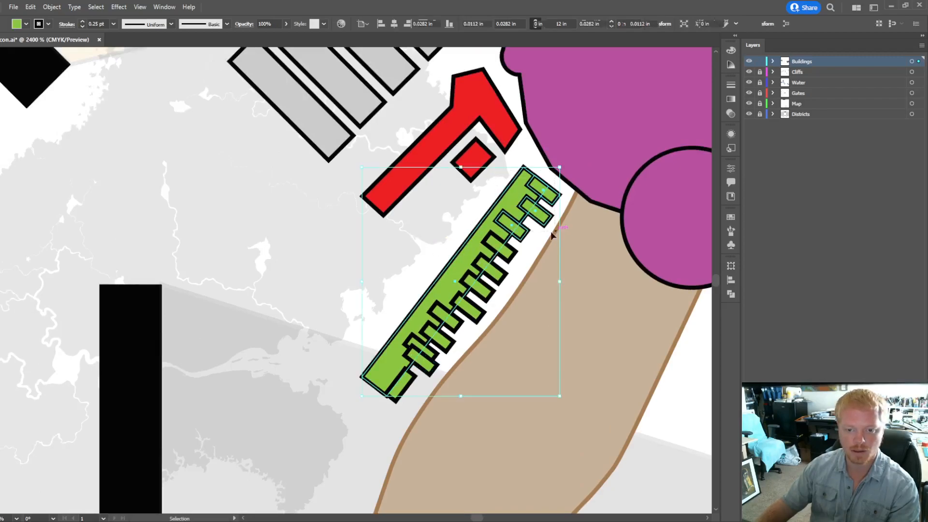
pyautogui.press('a')
pyautogui.moveTo(511, 377); pyautogui.dragTo(509, 376)
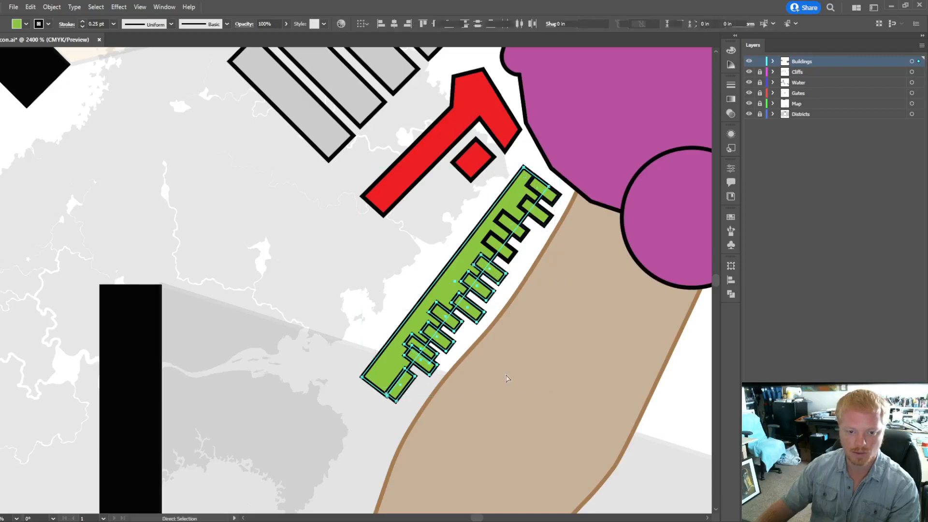
pyautogui.keyDown('shift'); pyautogui.click(510, 258); pyautogui.keyUp('shift')
pyautogui.keyDown('shift'); pyautogui.click(518, 237); pyautogui.keyUp('shift')
pyautogui.keyDown('shift'); pyautogui.click(538, 221); pyautogui.keyUp('shift')
pyautogui.keyDown('shift'); pyautogui.click(552, 198); pyautogui.keyUp('shift')
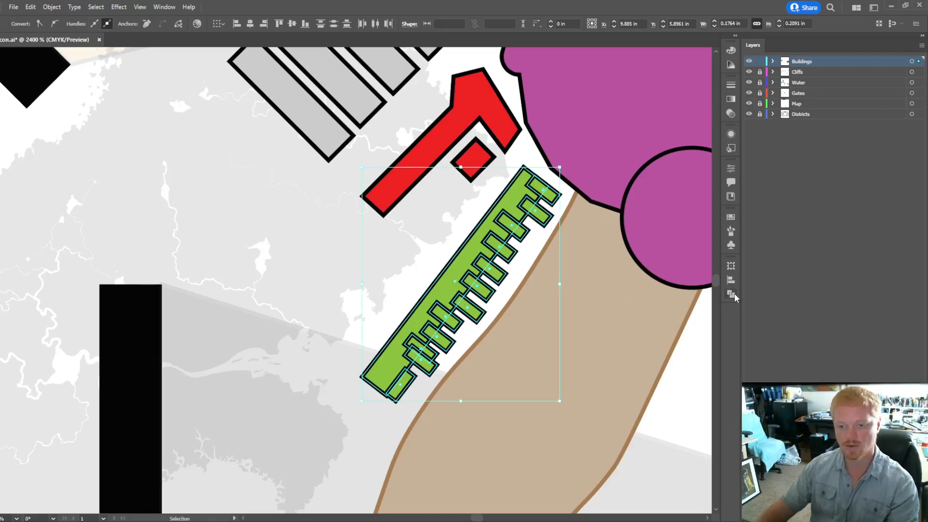
pyautogui.click(612, 288)
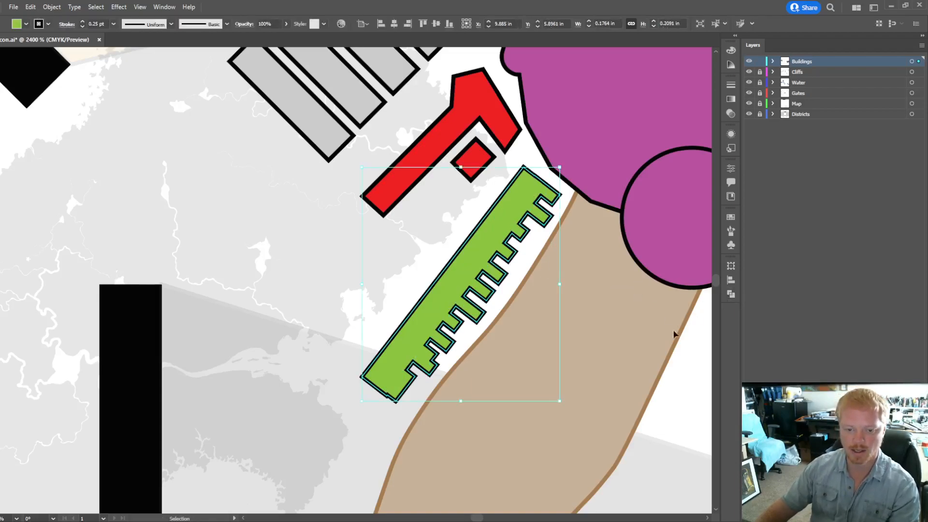
pyautogui.click(364, 271)
# Step: Examine the green building's placement relative to the cliff, gates and surrounding districts, from the wide map overview back to close range
pyautogui.scroll(-5, 364, 271)
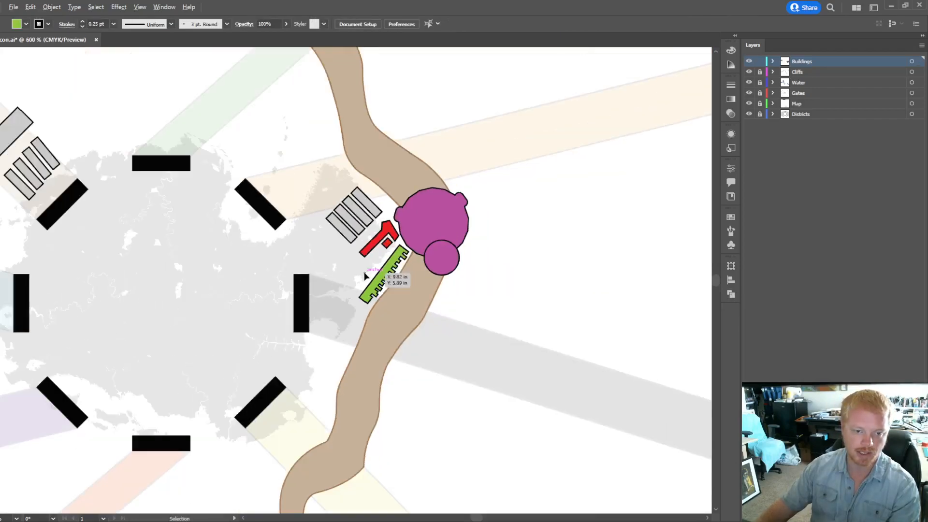
pyautogui.scroll(3, 364, 272)
pyautogui.scroll(-6, 363, 271)
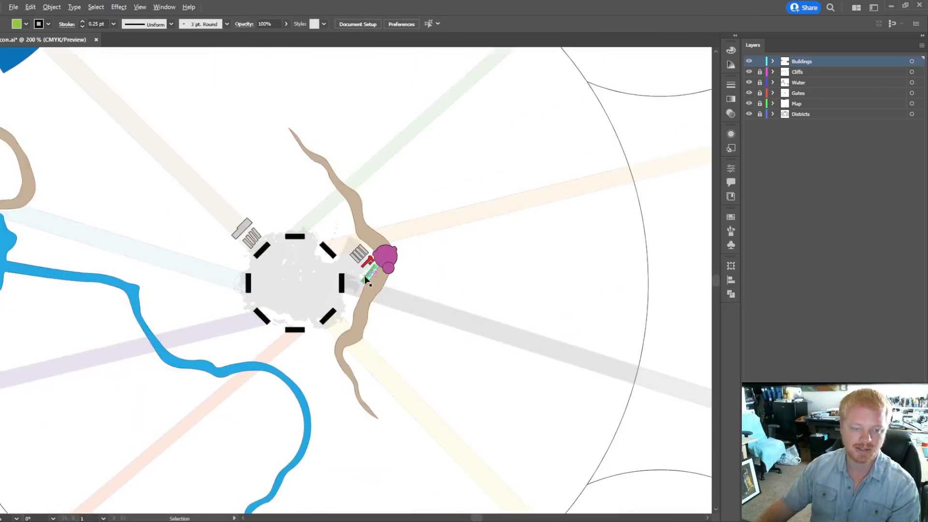
pyautogui.hscroll(-5, 400, 307)
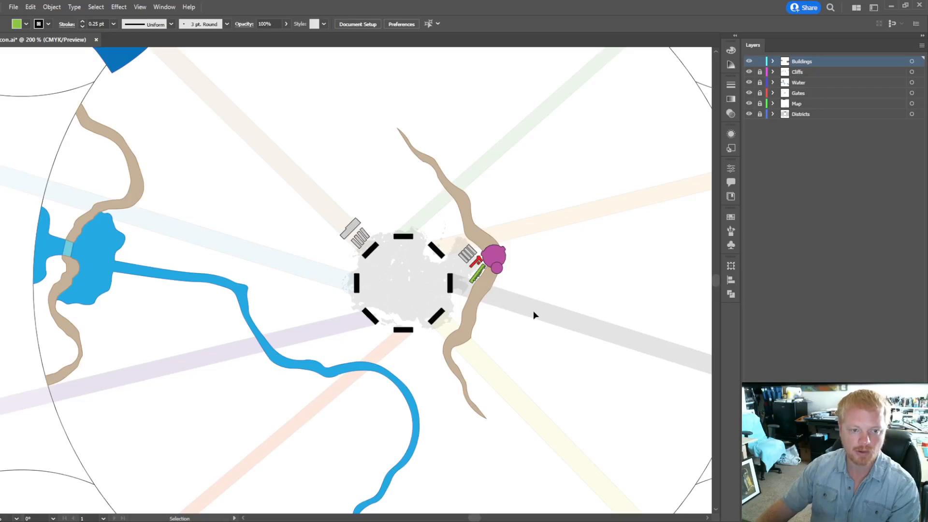
pyautogui.scroll(-2, 533, 314)
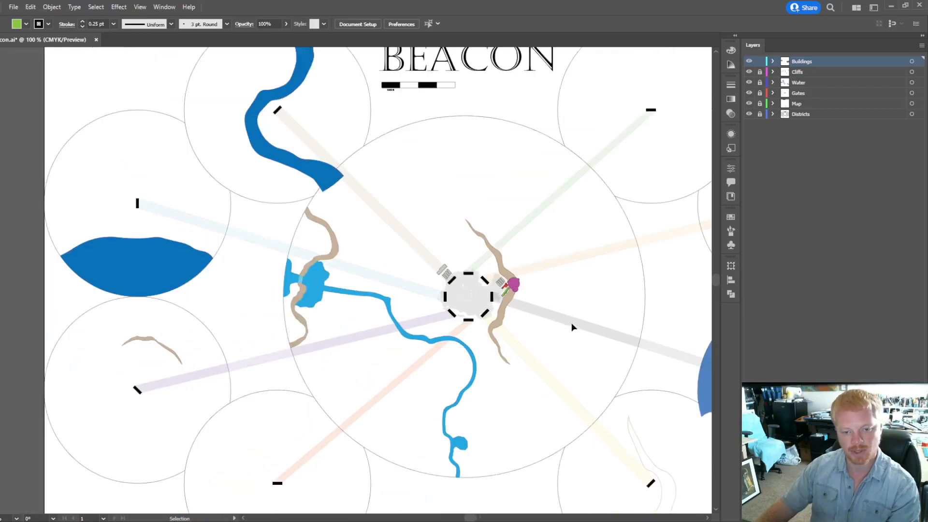
pyautogui.scroll(4, 523, 300)
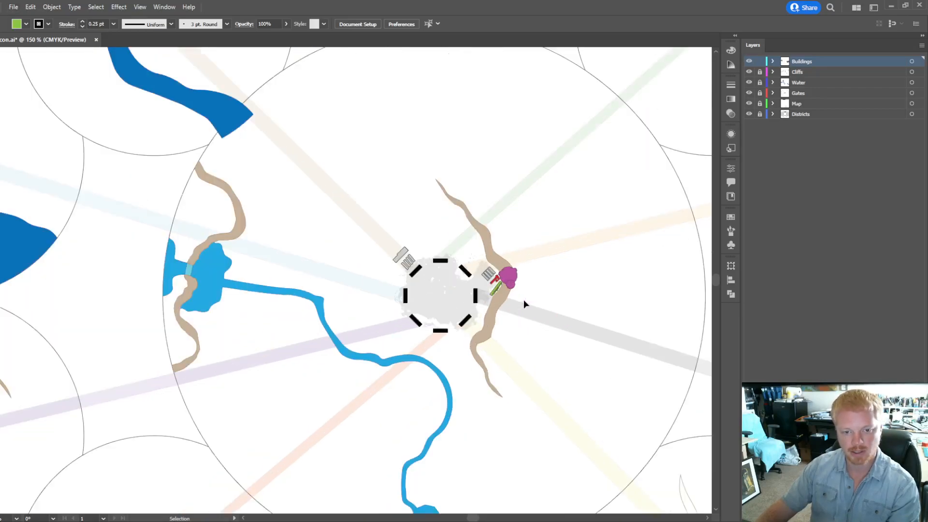
pyautogui.scroll(3, 479, 300)
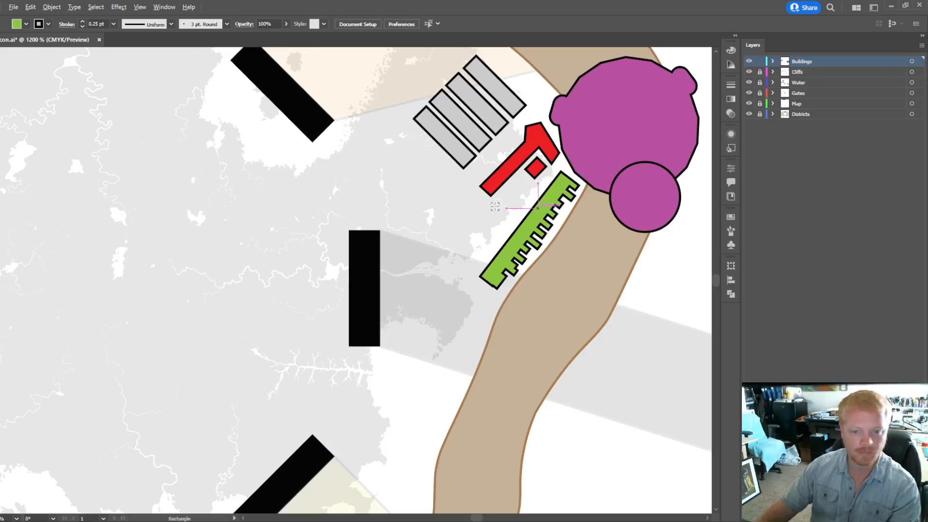
# Step: Draw a red rectangle about 0.079 in by 0.027 in, rotate it perpendicular to the red building's long wing, and place it below that wing's end
pyautogui.scroll(2, 497, 203)
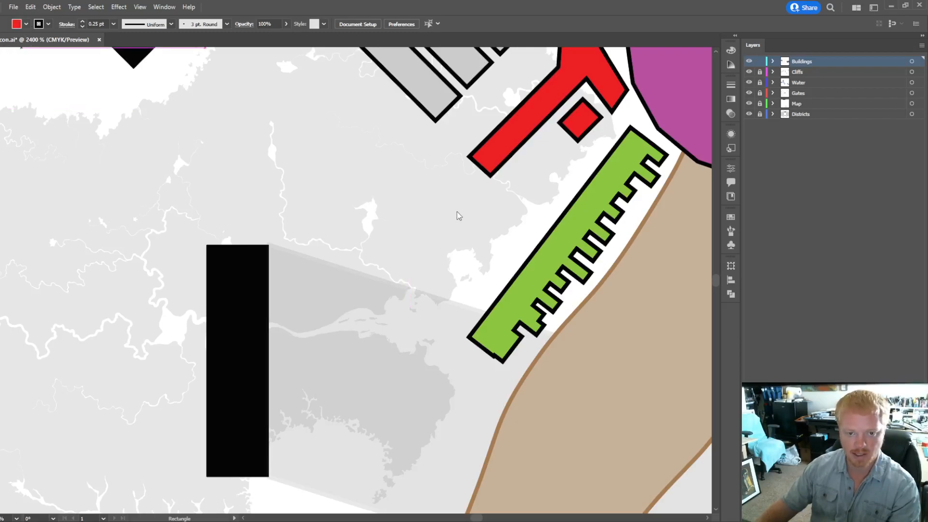
pyautogui.scroll(2, 470, 217)
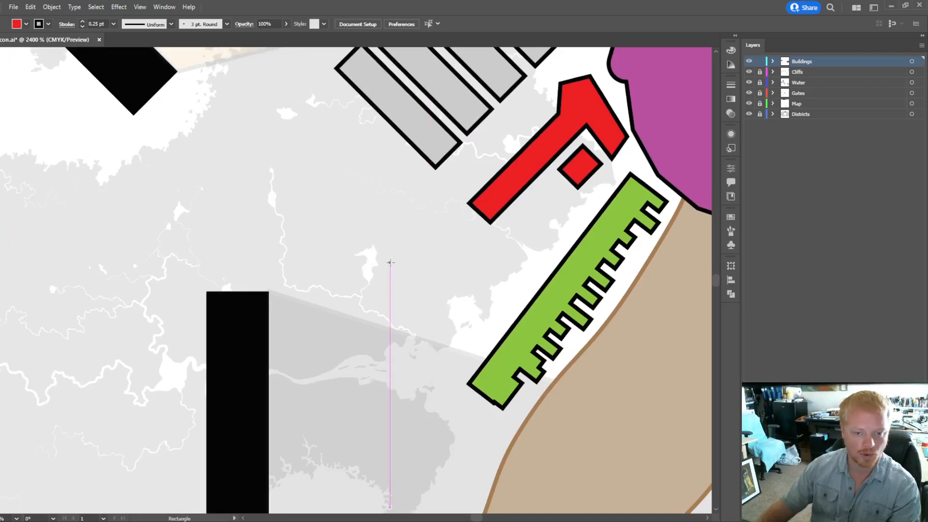
pyautogui.moveTo(460, 211)
pyautogui.mouseDown()
pyautogui.moveTo(397, 272)
pyautogui.moveTo(372, 233)
pyautogui.moveTo(352, 240)
pyautogui.moveTo(398, 239)
pyautogui.moveTo(371, 241)
pyautogui.mouseUp()
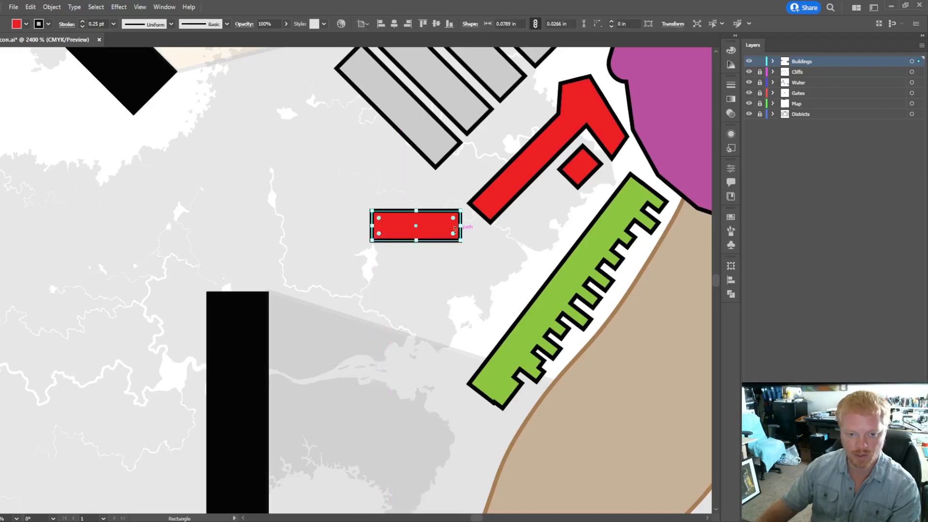
pyautogui.moveTo(464, 240); pyautogui.dragTo(488, 286)
pyautogui.click(498, 257)
pyautogui.moveTo(458, 190); pyautogui.dragTo(478, 233)
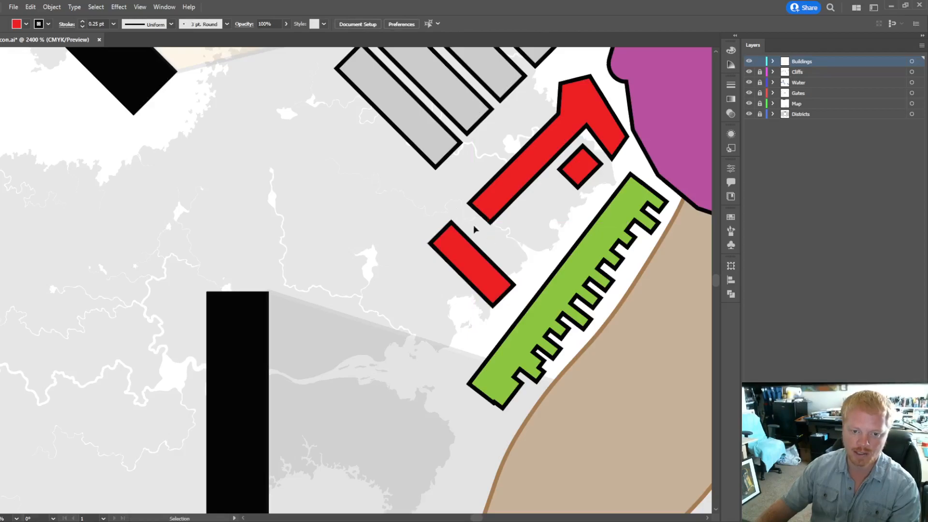
# Step: Draw a small red rectangle about 0.021 in by 0.008 in and rotate it parallel to the separate red building, at its western corner
pyautogui.scroll(1, 467, 236)
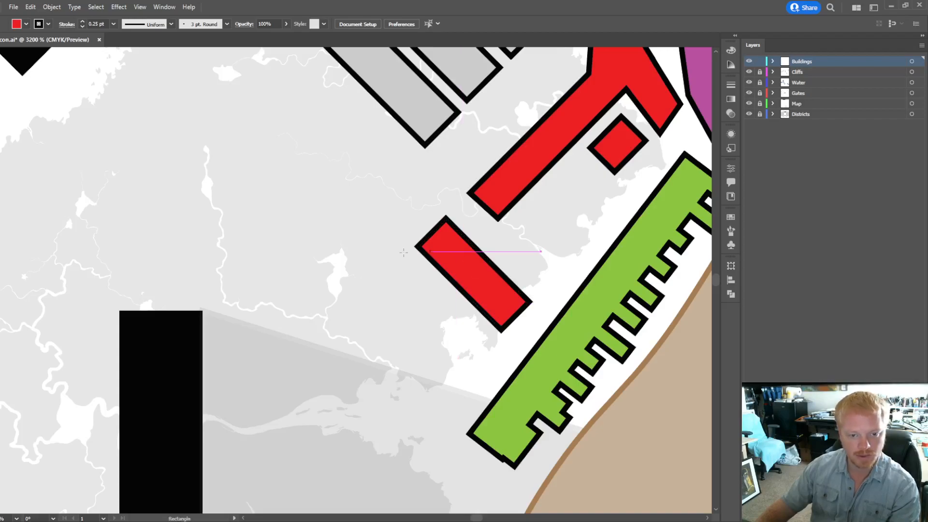
pyautogui.moveTo(401, 250)
pyautogui.mouseDown()
pyautogui.moveTo(440, 265)
pyautogui.moveTo(399, 269)
pyautogui.moveTo(403, 279)
pyautogui.moveTo(399, 250)
pyautogui.moveTo(430, 269)
pyautogui.mouseUp()
pyautogui.press('v')
pyautogui.press('m')
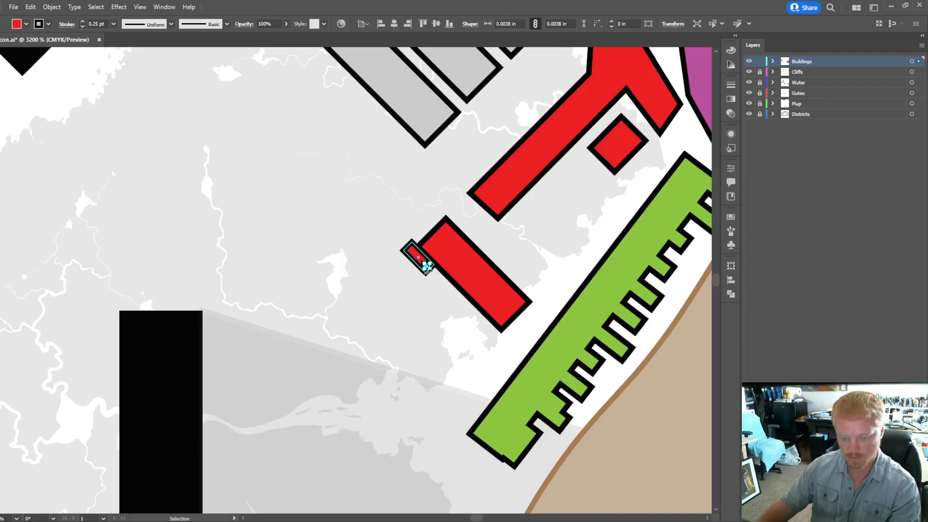
pyautogui.press('v')
# Step: Place copies of the small red rectangle along the building's southwestern side, one crosswise at mid-length and one lengthwise at the southern end
pyautogui.moveTo(432, 274); pyautogui.dragTo(491, 333)
pyautogui.moveTo(465, 303)
pyautogui.mouseDown()
pyautogui.moveTo(474, 301)
pyautogui.moveTo(467, 292)
pyautogui.mouseUp()
pyautogui.keyDown('shift'); pyautogui.click(494, 332); pyautogui.keyUp('shift')
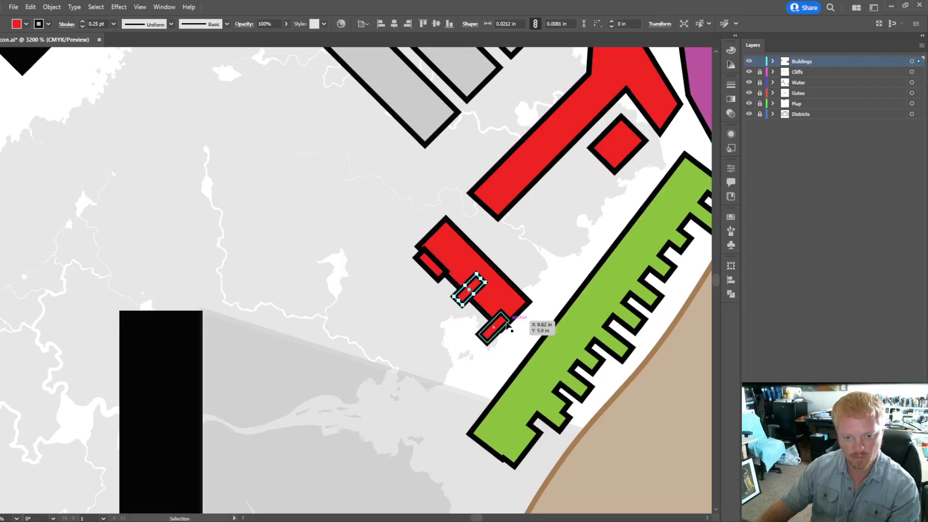
pyautogui.click(492, 331)
pyautogui.moveTo(491, 352); pyautogui.dragTo(470, 317)
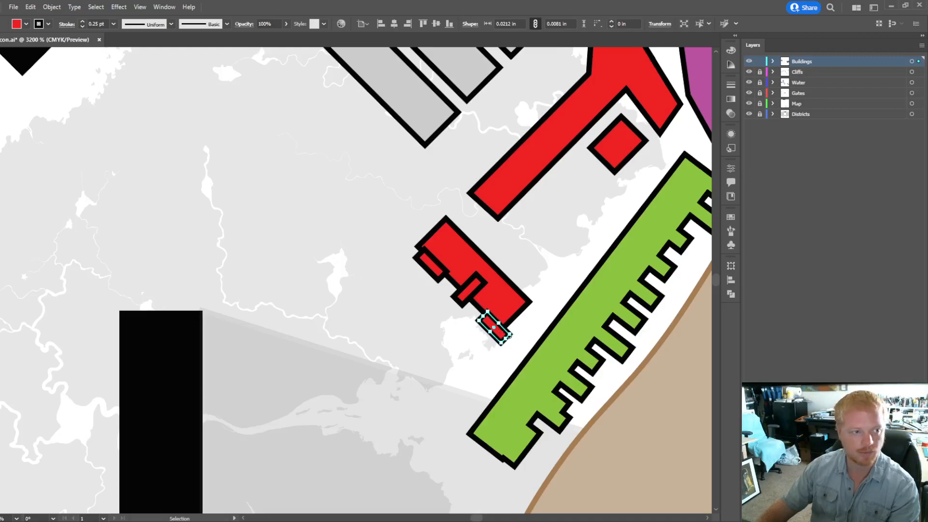
pyautogui.moveTo(500, 332); pyautogui.dragTo(505, 336)
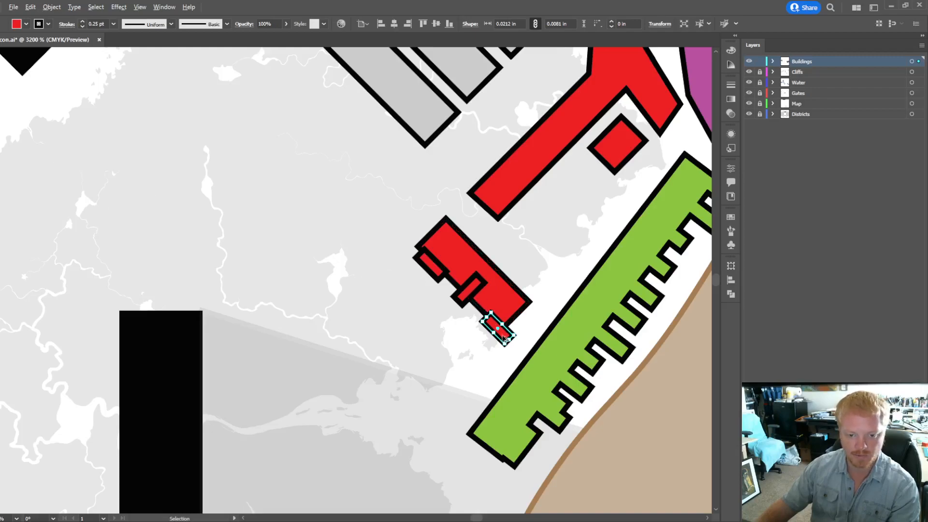
# Step: Place two more lengthwise copies of the small red rectangle at both ends of the building's northeastern side
pyautogui.moveTo(505, 335); pyautogui.dragTo(486, 251)
pyautogui.moveTo(518, 286); pyautogui.dragTo(459, 225)
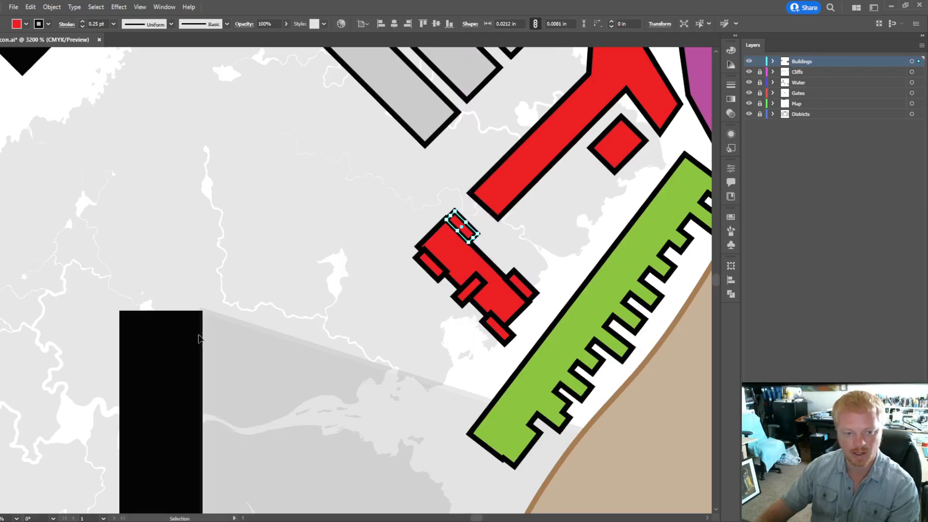
pyautogui.click(346, 261)
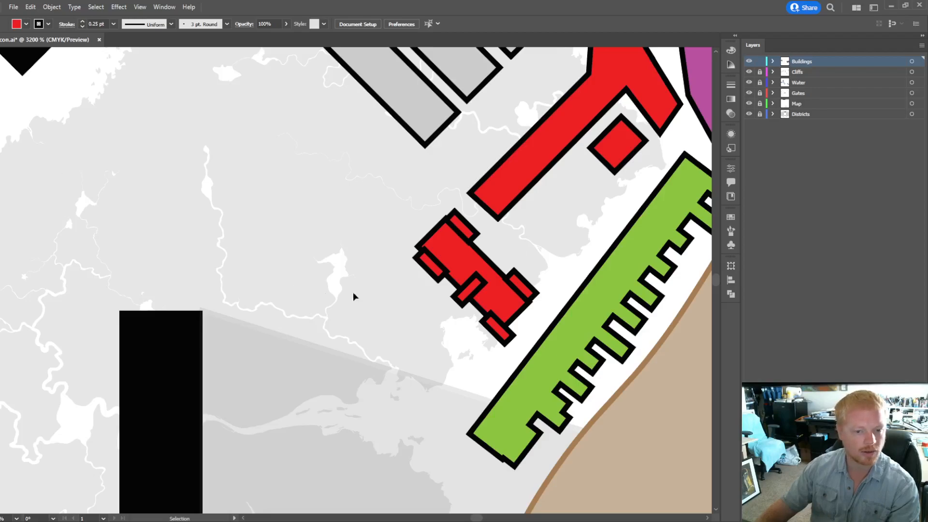
# Step: Select the red rectangle with its five small projections and unite them into a single building outline
pyautogui.moveTo(453, 268); pyautogui.dragTo(457, 270)
pyautogui.keyDown('shift'); pyautogui.click(529, 292); pyautogui.keyUp('shift')
pyautogui.keyDown('shift'); pyautogui.click(509, 337); pyautogui.keyUp('shift')
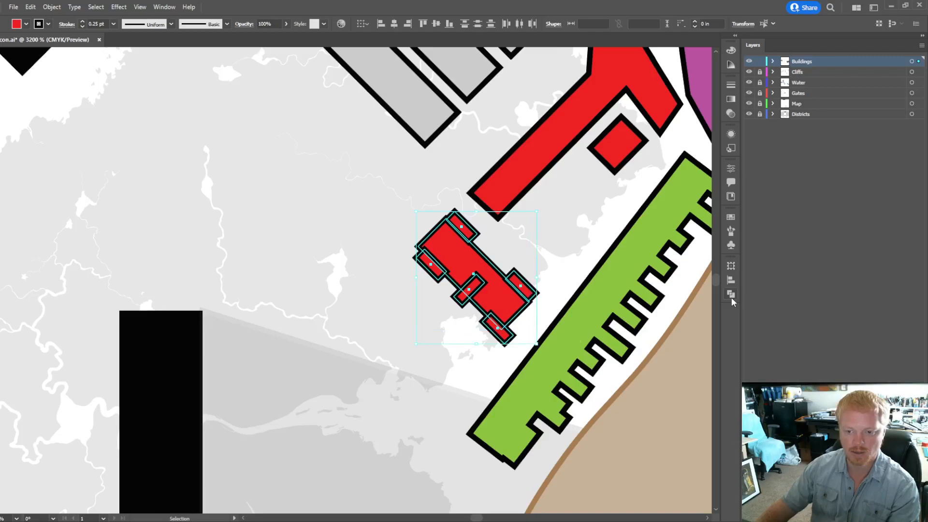
pyautogui.click(613, 293)
pyautogui.click(477, 327)
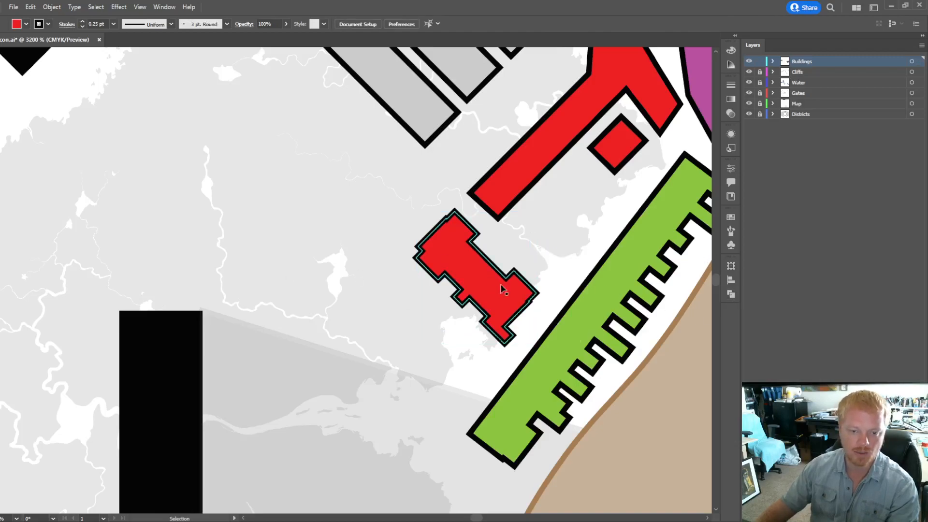
# Step: Draw a light grey rectangle about 0.073 in by 0.021 in and rotate it into the gap between the red buildings and the green toothed building
pyautogui.scroll(2, 547, 279)
pyautogui.scroll(-1, 552, 280)
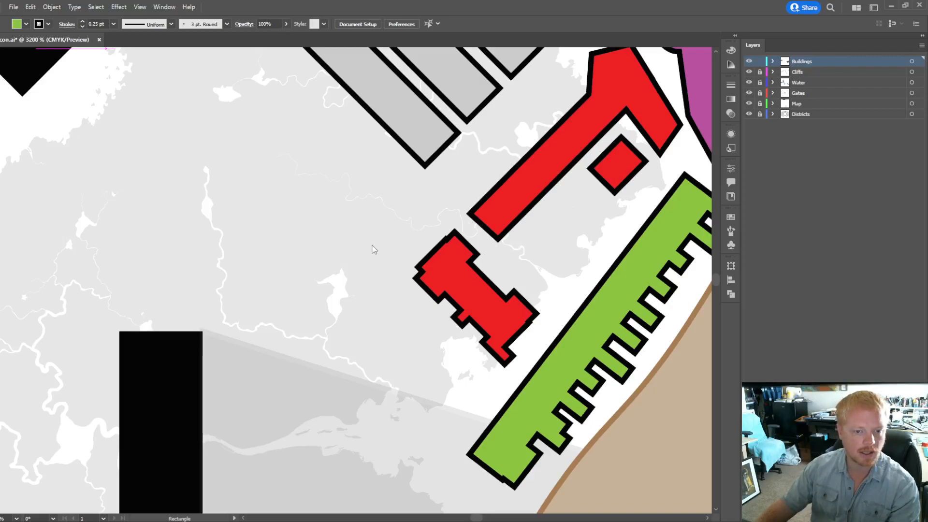
pyautogui.scroll(1, 362, 234)
pyautogui.scroll(-1, 361, 235)
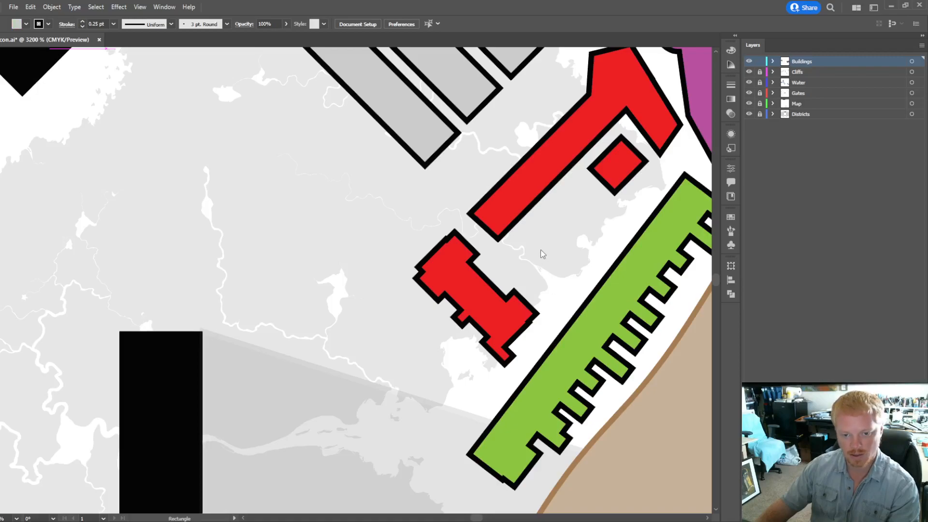
pyautogui.moveTo(586, 197); pyautogui.dragTo(478, 229)
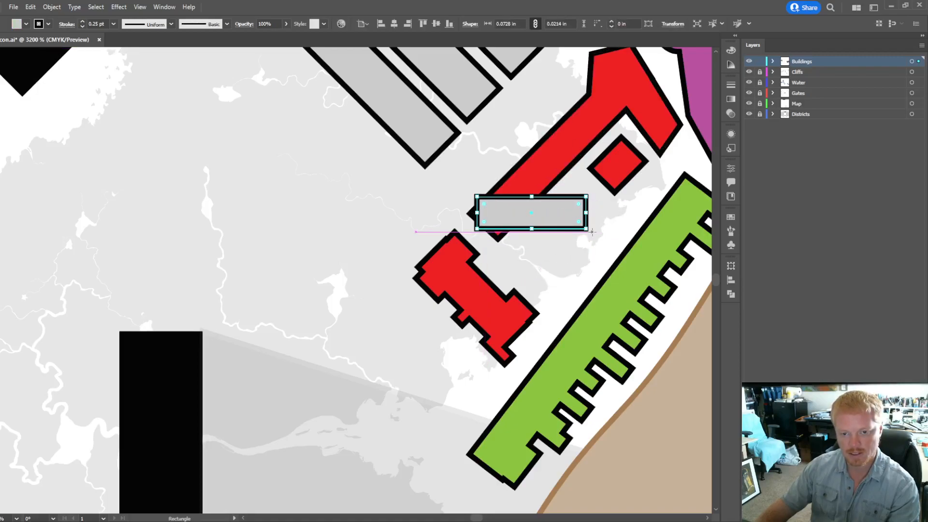
pyautogui.moveTo(589, 232); pyautogui.dragTo(584, 182)
pyautogui.press('v')
pyautogui.moveTo(532, 214); pyautogui.dragTo(590, 224)
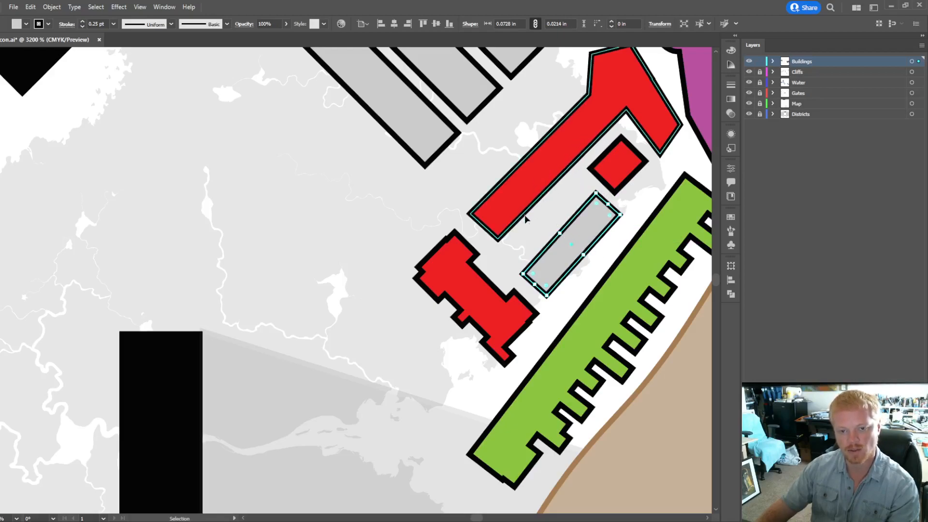
# Step: Examine how the new grey and red buildings sit among the grey rows, the green building, the magenta structure and the gates
pyautogui.scroll(-3, 560, 244)
pyautogui.scroll(2, 561, 244)
pyautogui.scroll(2, 585, 238)
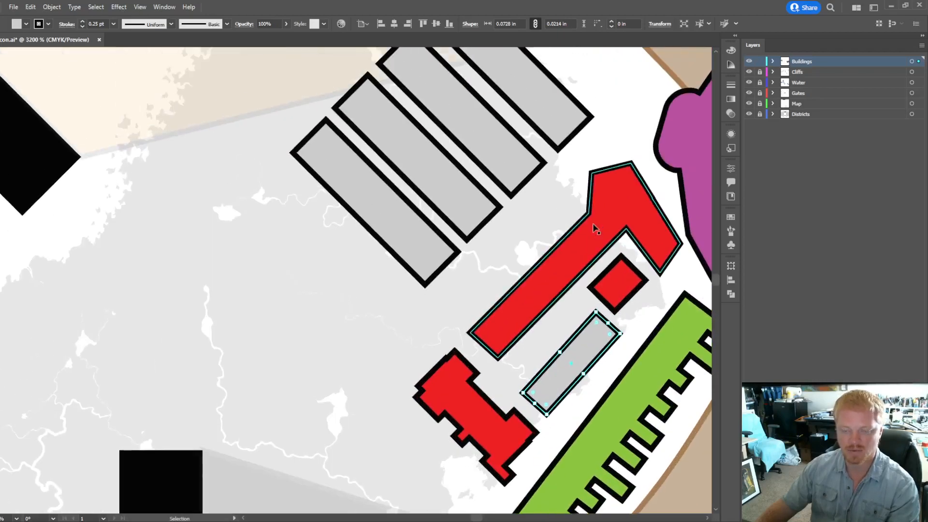
pyautogui.click(612, 290)
pyautogui.scroll(-1, 636, 301)
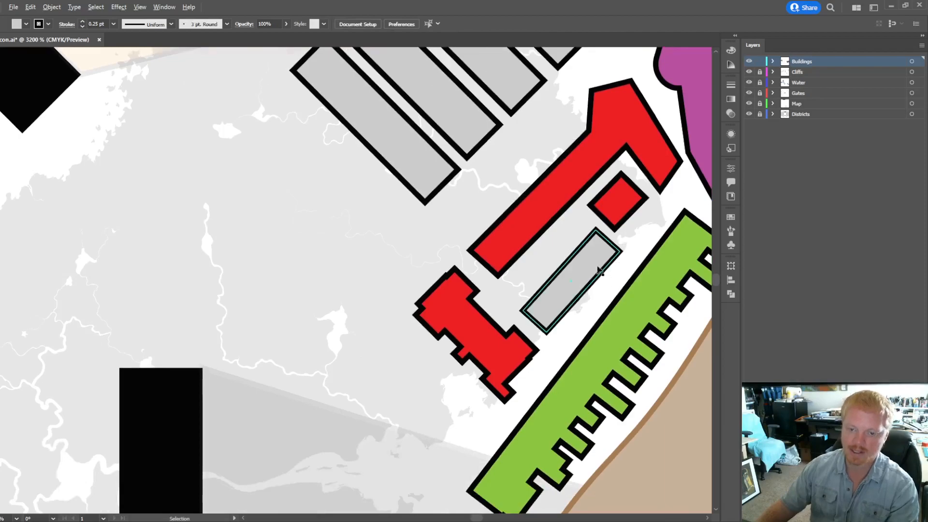
pyautogui.scroll(-1, 561, 225)
pyautogui.scroll(-1, 559, 232)
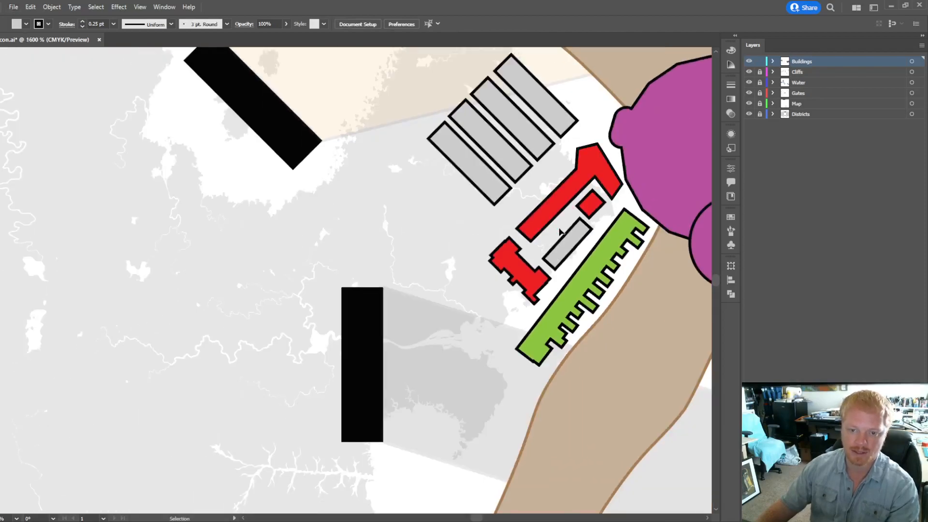
pyautogui.scroll(-1, 560, 232)
pyautogui.scroll(1, 560, 227)
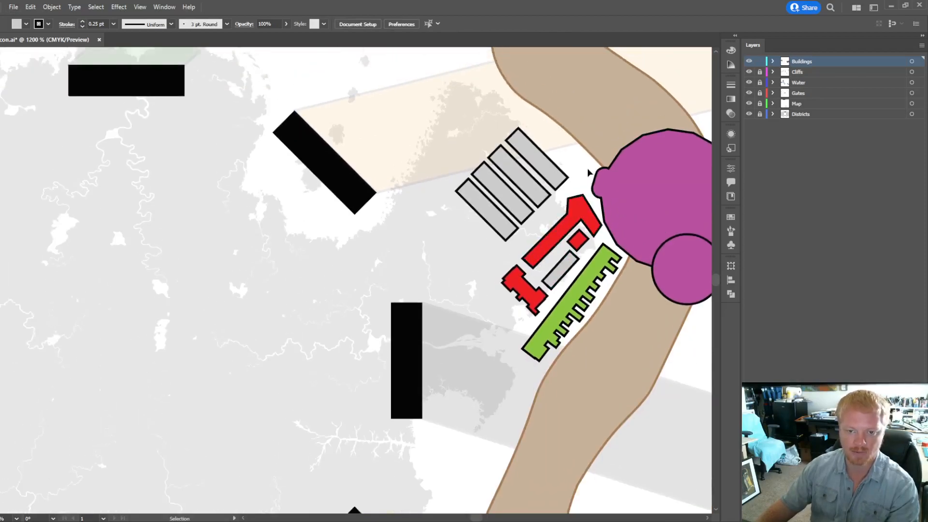
pyautogui.press('alt')
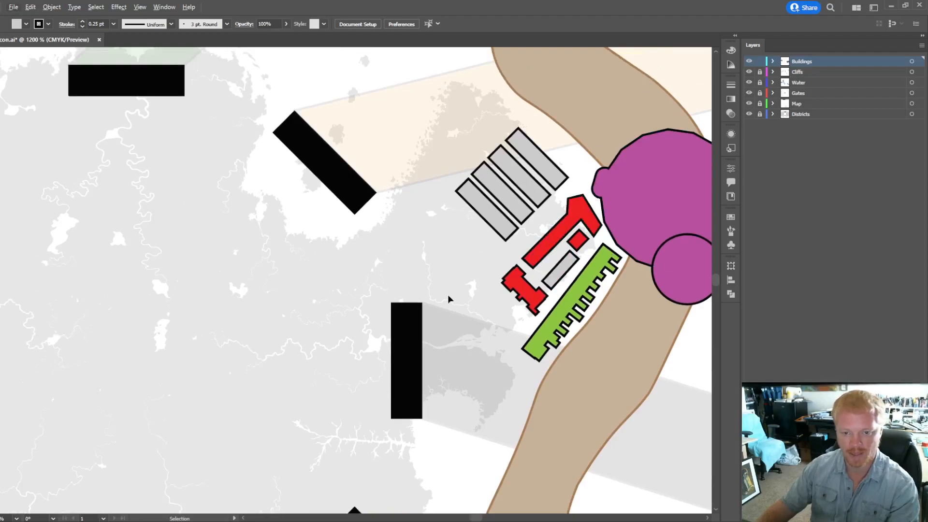
# Step: Duplicate the block of four long grey buildings and place the copy northwest of the original, across the orange district strip
pyautogui.scroll(5, 435, 256)
pyautogui.scroll(-2, 388, 245)
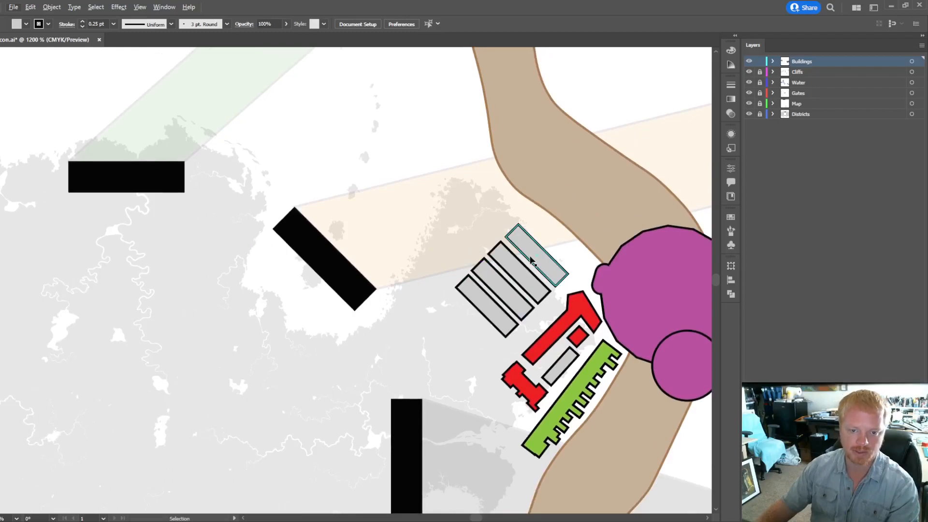
pyautogui.moveTo(536, 253); pyautogui.dragTo(482, 198)
pyautogui.hotkey('ctrl', 'z')
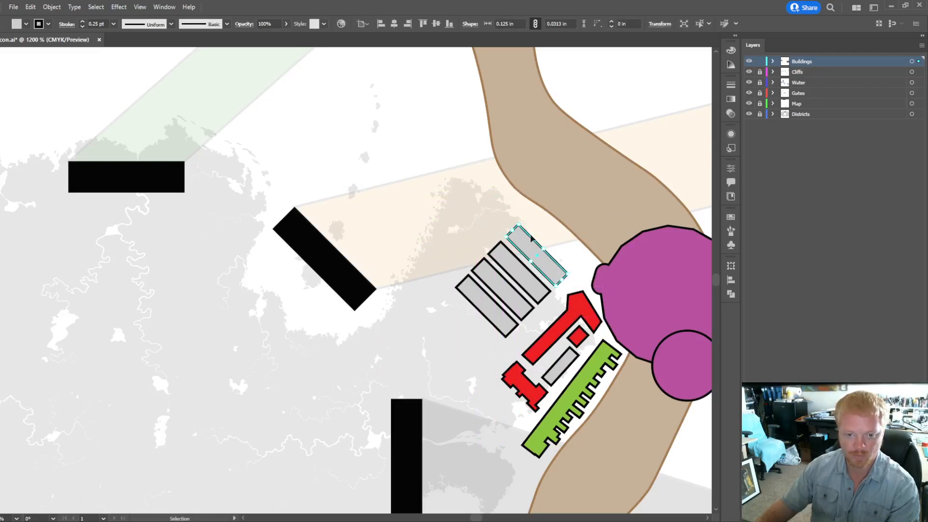
pyautogui.press('v')
pyautogui.click(541, 272)
pyautogui.moveTo(543, 260); pyautogui.dragTo(478, 200)
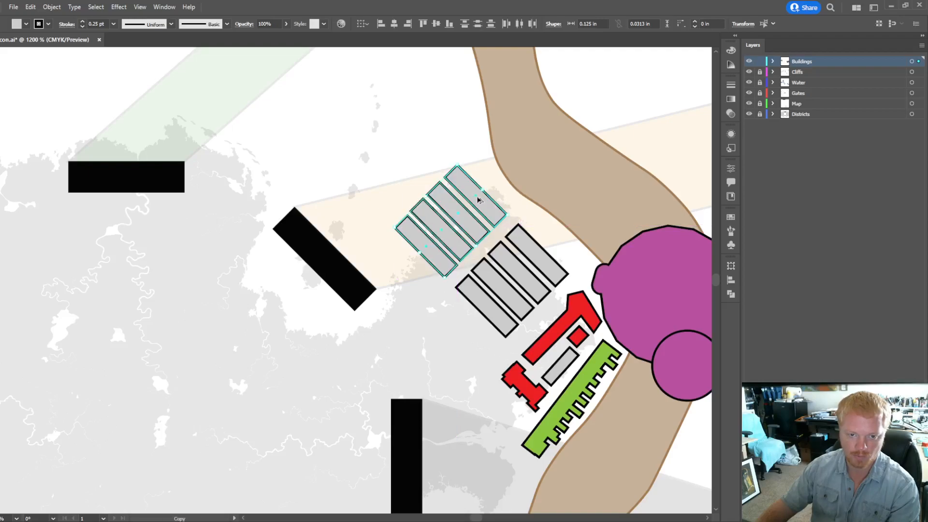
# Step: Place another copy of the four-building grey block farther northwest, continuing the row beyond the orange district strip
pyautogui.hscroll(-2, 413, 253)
pyautogui.hscroll(-1, 458, 256)
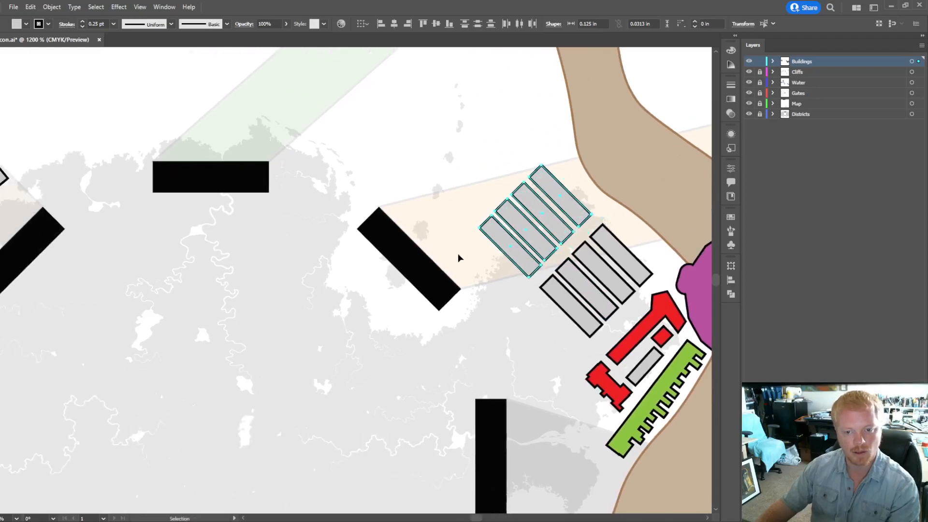
pyautogui.scroll(3, 457, 257)
pyautogui.moveTo(543, 259); pyautogui.dragTo(496, 208)
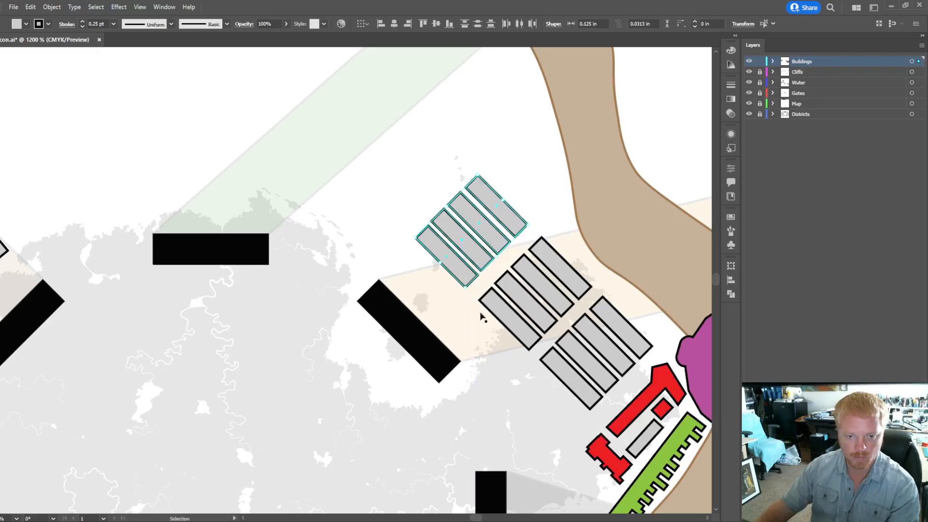
pyautogui.click(490, 354)
# Step: Review the extended row of grey blocks against the ring of gates and the surrounding districts, from close range to the wide overview
pyautogui.scroll(-3, 486, 325)
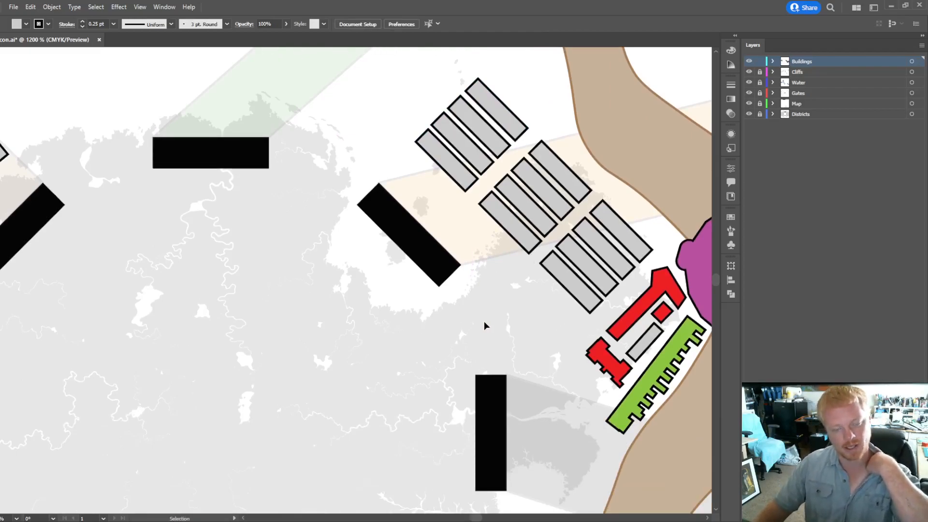
pyautogui.scroll(1, 503, 294)
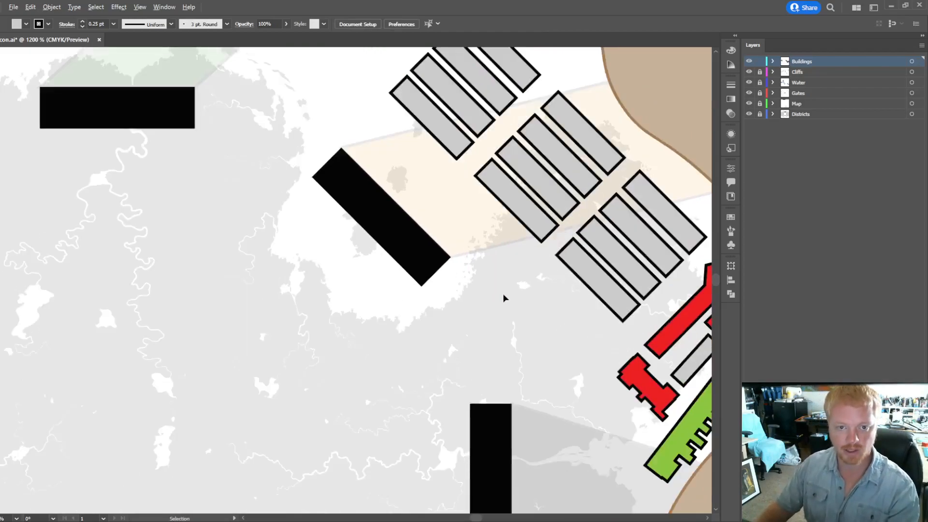
pyautogui.scroll(-1, 503, 294)
pyautogui.scroll(3, 504, 293)
pyautogui.scroll(-4, 505, 297)
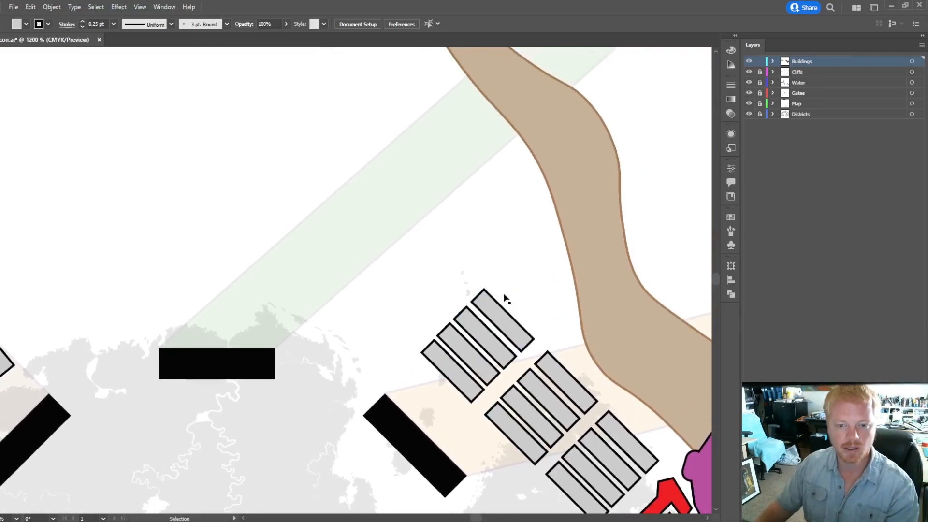
pyautogui.scroll(-4, 523, 322)
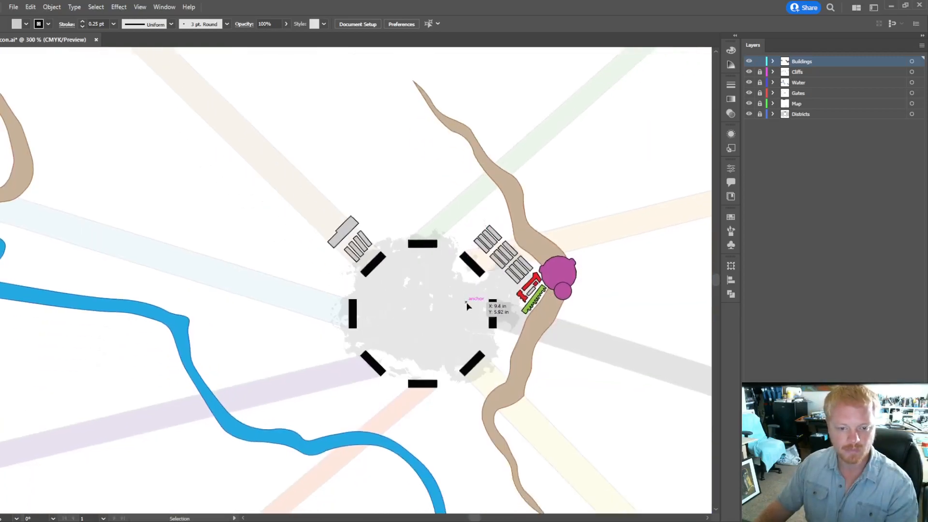
pyautogui.scroll(3, 461, 306)
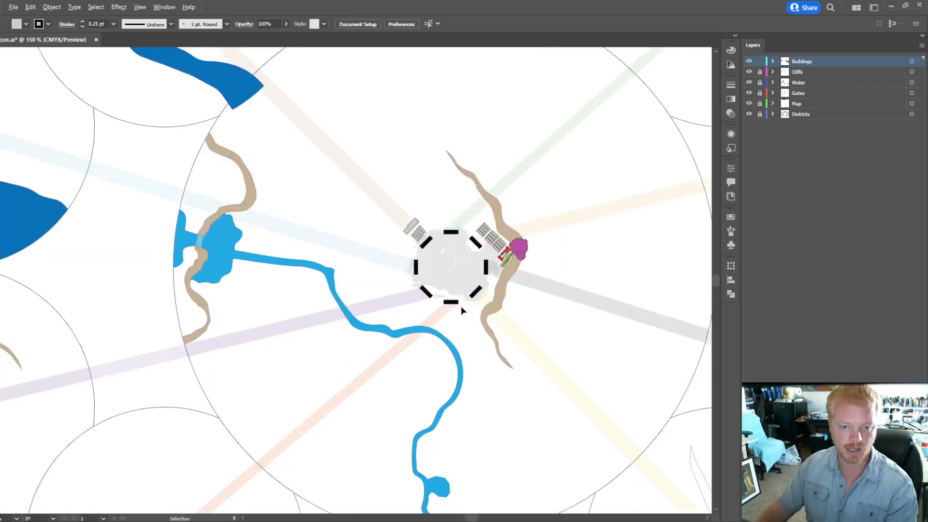
pyautogui.scroll(1, 502, 244)
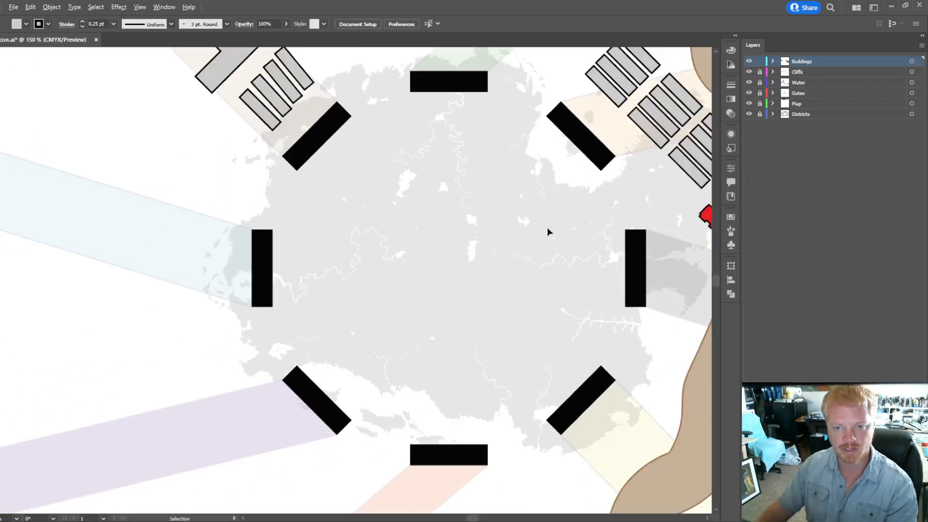
# Step: Select the four buildings of the middle grey block and nudge them slightly to even out the gaps to the neighbouring blocks
pyautogui.moveTo(648, 167); pyautogui.dragTo(562, 188)
pyautogui.scroll(2, 562, 188)
pyautogui.moveTo(593, 94); pyautogui.dragTo(567, 194)
pyautogui.keyDown('shift'); pyautogui.click(544, 222); pyautogui.keyUp('shift')
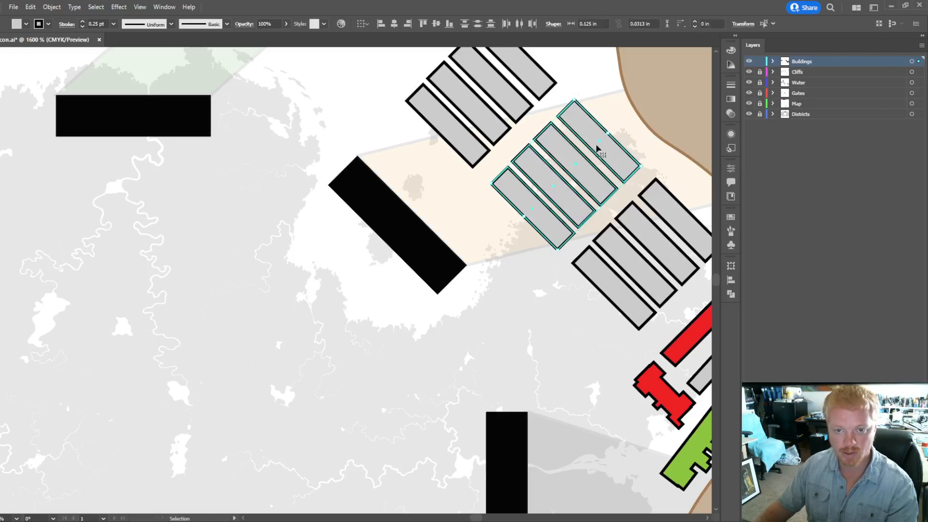
pyautogui.moveTo(586, 141); pyautogui.dragTo(584, 141)
pyautogui.click(525, 288)
# Step: Deselect the grey block and set the fill colour for new shapes to orange
pyautogui.scroll(-2, 525, 288)
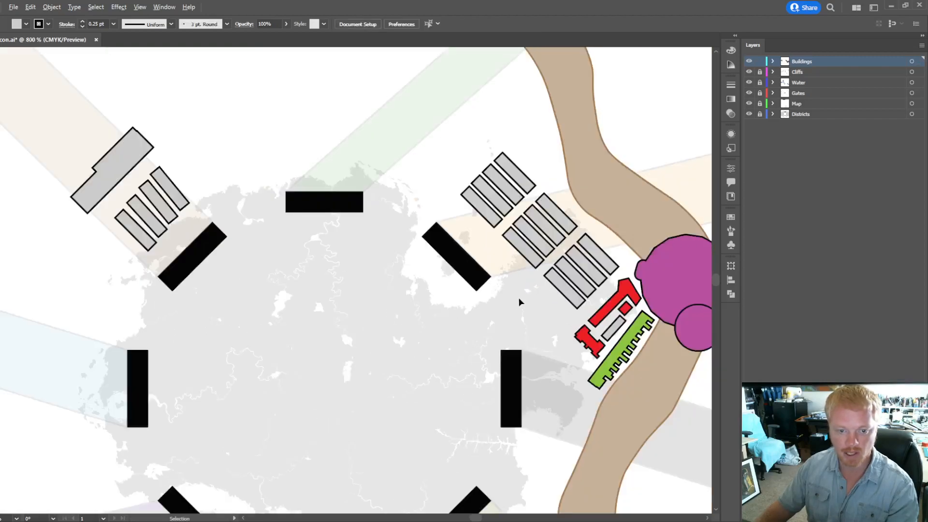
pyautogui.scroll(-5, 381, 342)
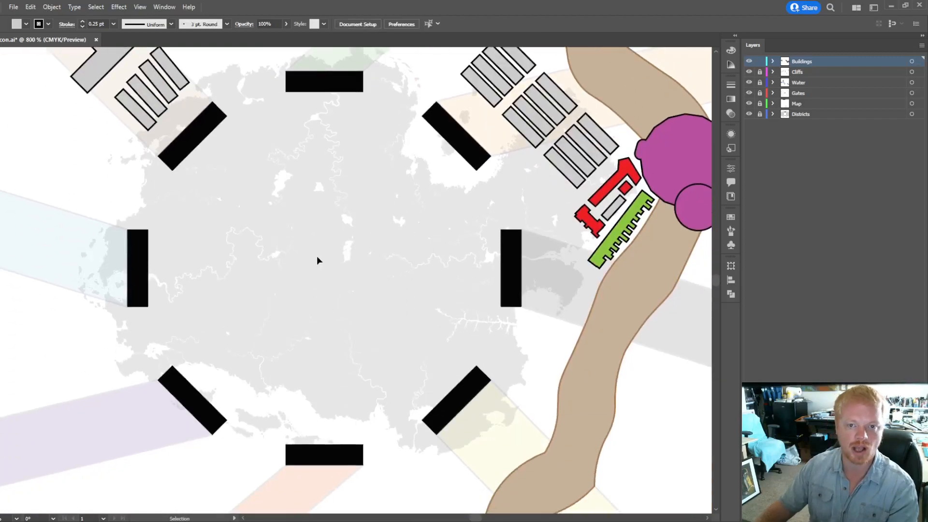
pyautogui.scroll(1, 337, 258)
pyautogui.scroll(-1, 337, 261)
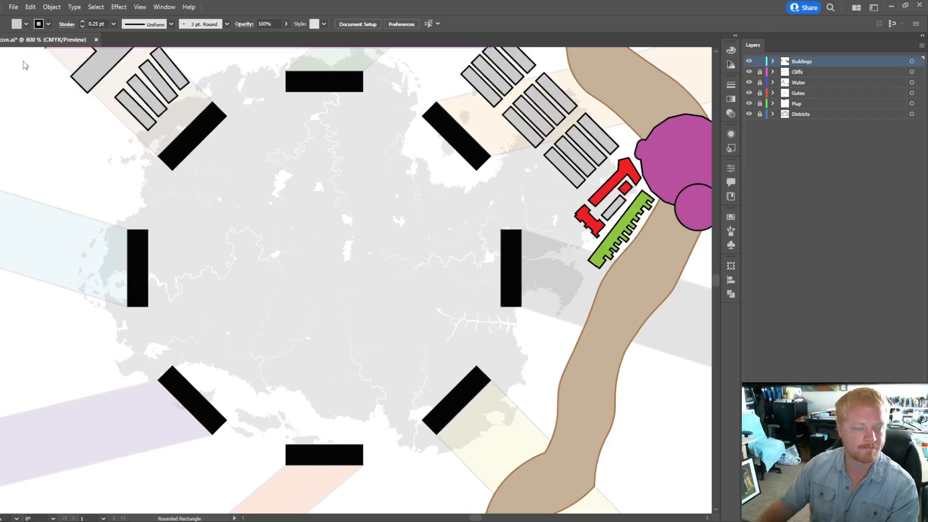
pyautogui.click(41, 51)
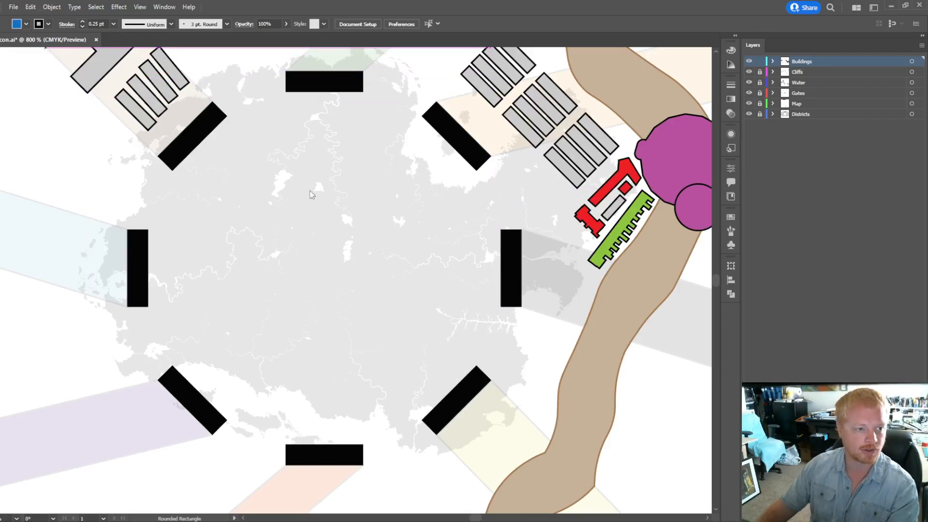
pyautogui.click(101, 56)
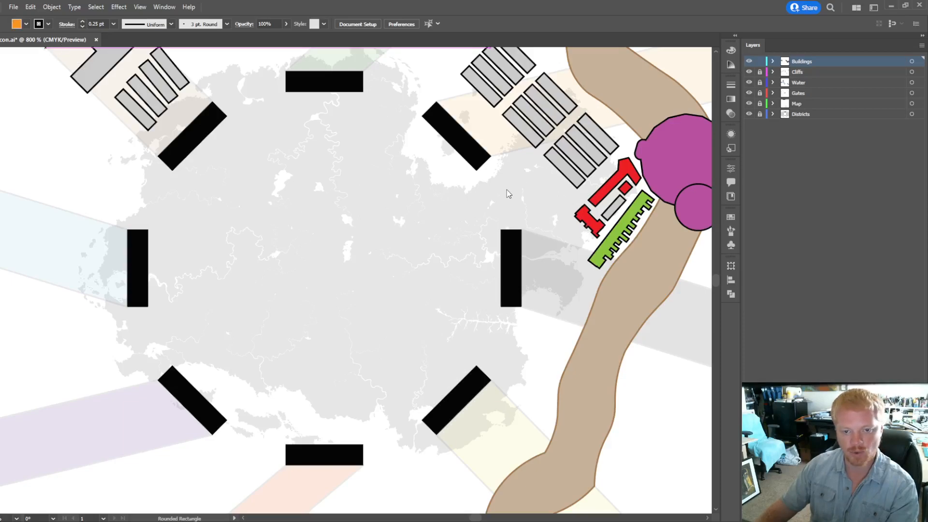
# Step: Draw an orange circle about 0.06 in wide and place it between the northeastern and eastern gates
pyautogui.scroll(2, 517, 198)
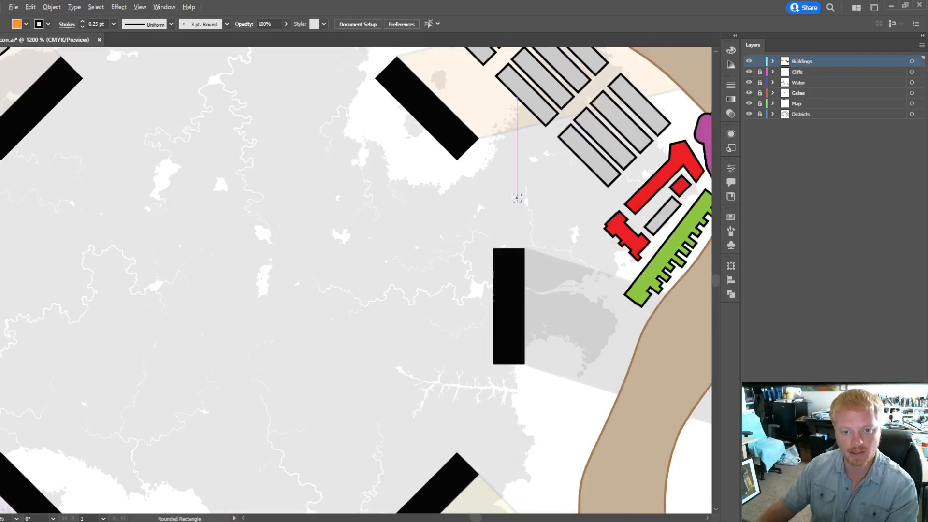
pyautogui.scroll(-2, 517, 198)
pyautogui.scroll(1, 517, 198)
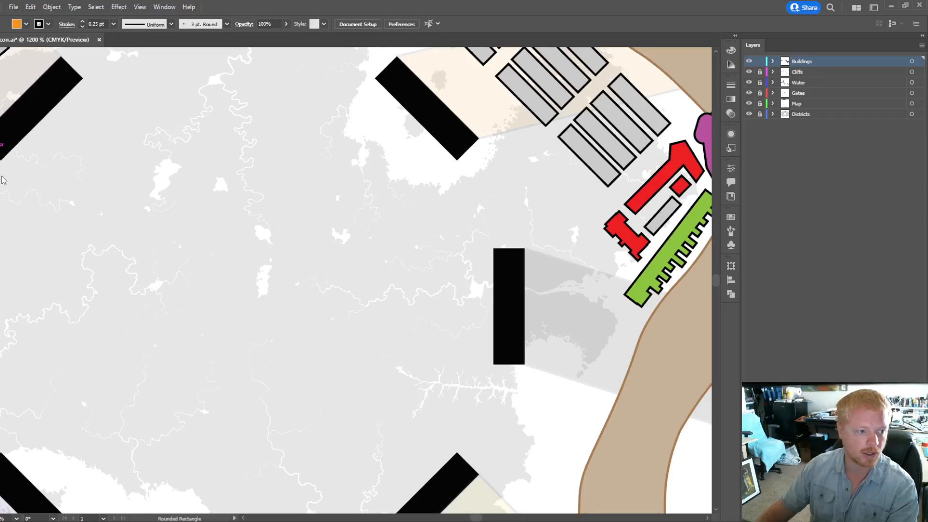
pyautogui.scroll(2, 476, 189)
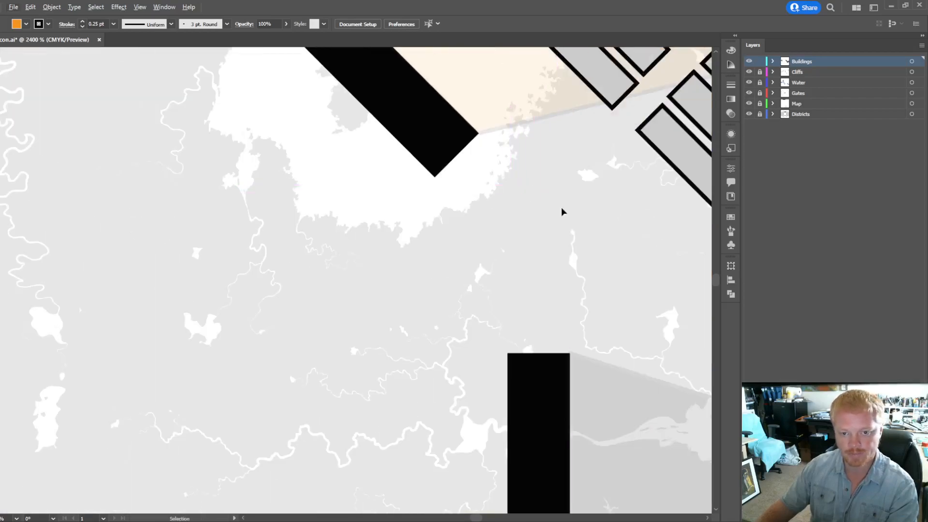
pyautogui.hscroll(1, 563, 211)
pyautogui.press('l')
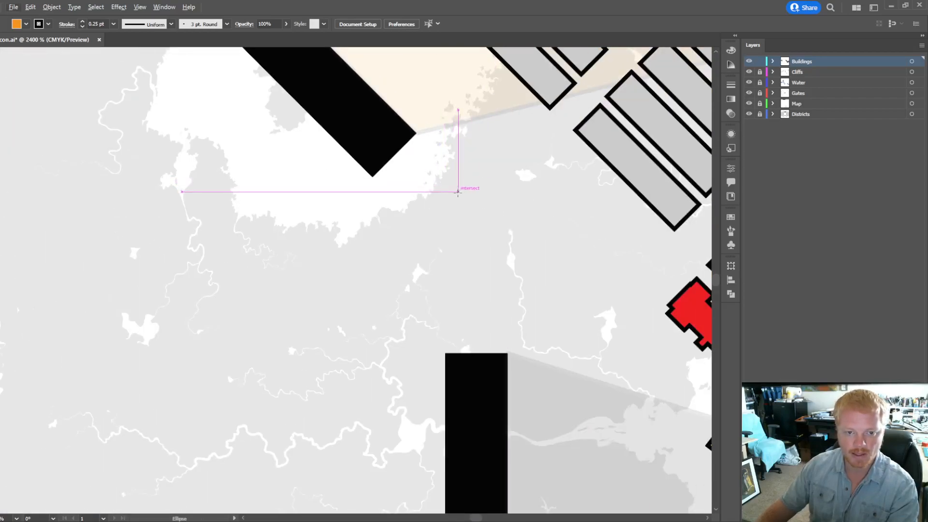
pyautogui.moveTo(452, 192); pyautogui.dragTo(523, 257)
pyautogui.press('v')
pyautogui.moveTo(468, 219); pyautogui.dragTo(463, 239)
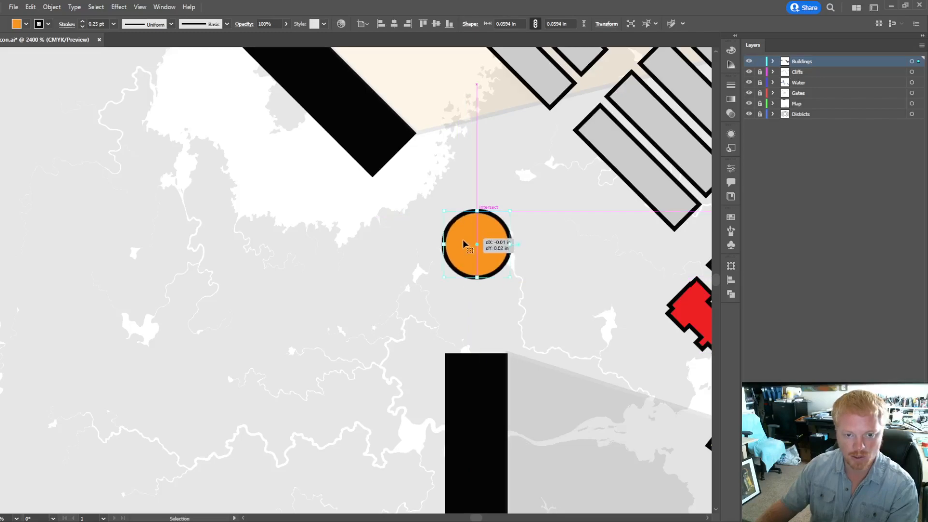
# Step: Delete the orange circle between the northeastern and eastern gates
pyautogui.click(498, 189)
pyautogui.scroll(-2, 499, 190)
pyautogui.scroll(-1, 499, 191)
pyautogui.scroll(1, 531, 218)
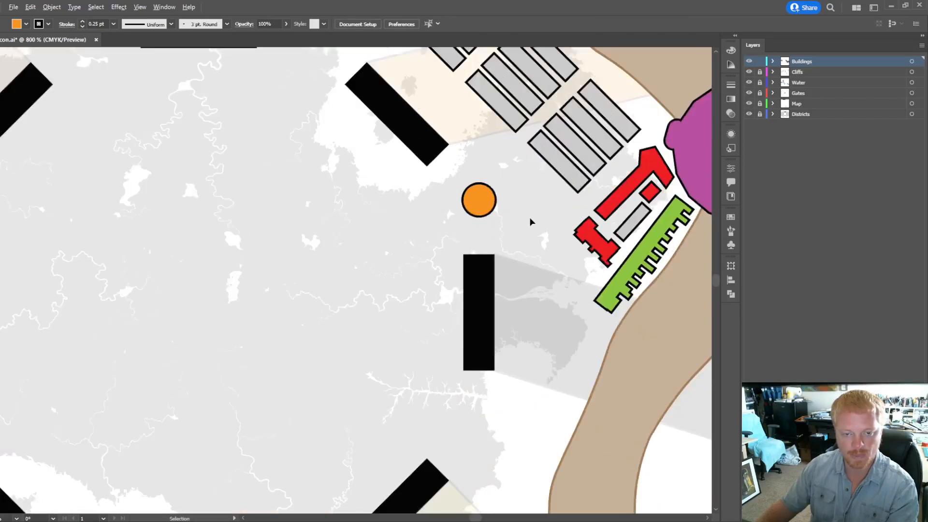
pyautogui.click(479, 201)
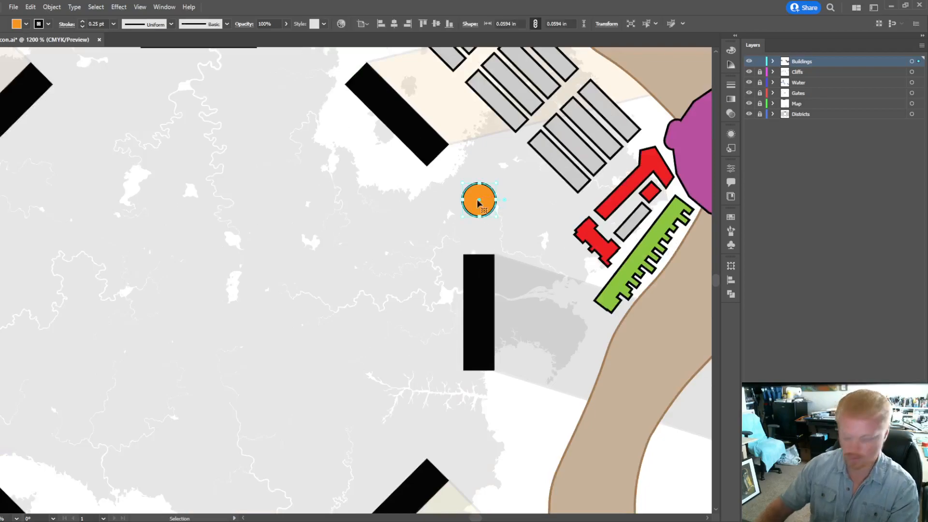
pyautogui.press('Delete')
# Step: Create an octagon near the centre of the ring of gates and remove its fill, keeping the black stroke
pyautogui.scroll(-2, 270, 291)
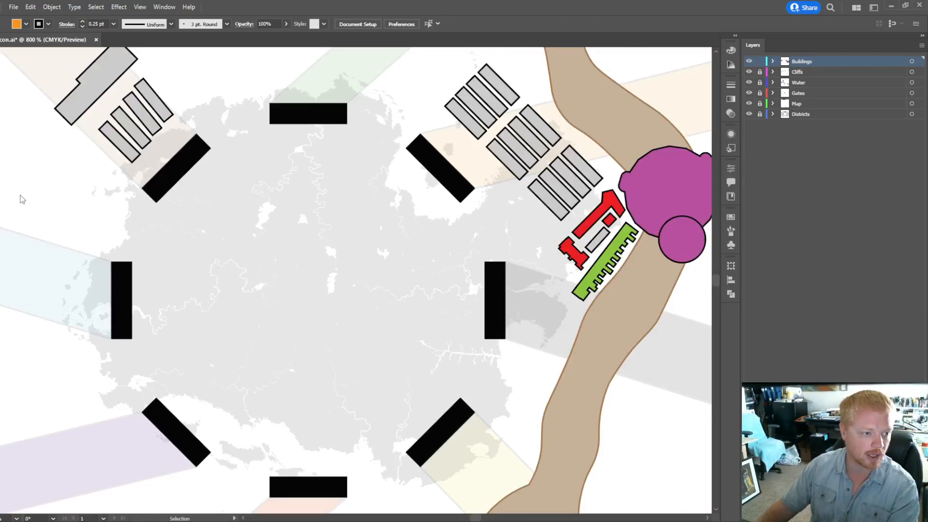
pyautogui.click(315, 284)
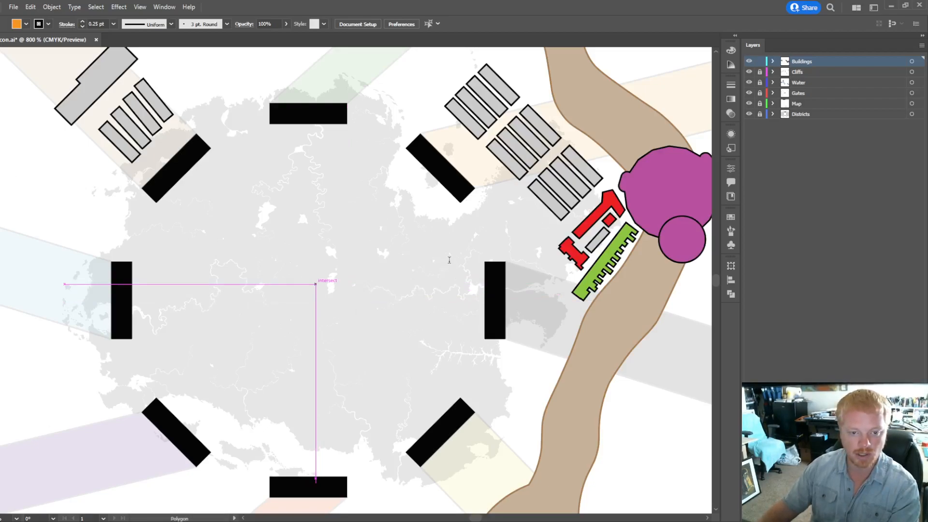
pyautogui.press('Return')
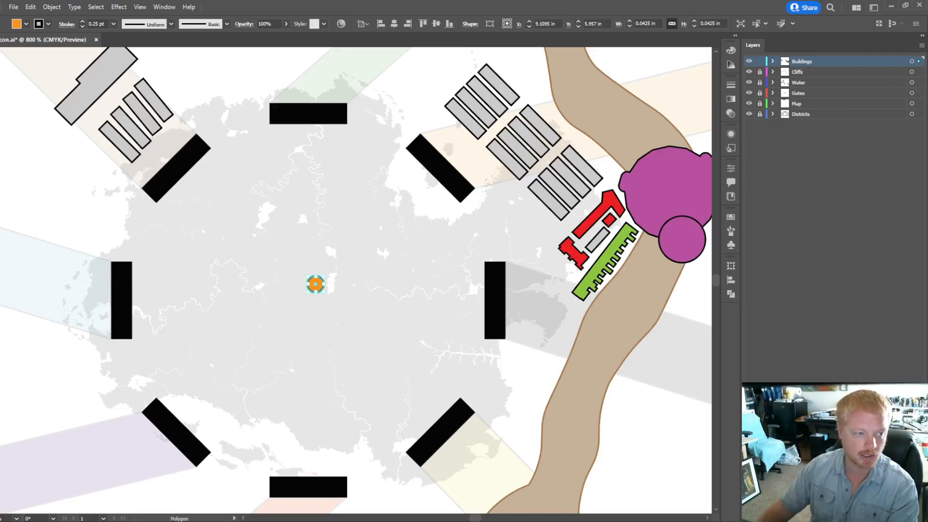
pyautogui.press('/')
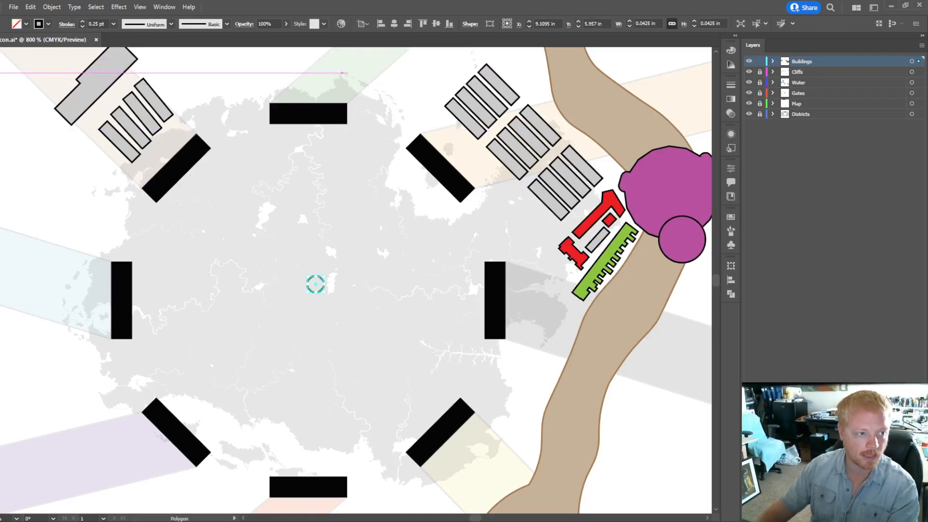
pyautogui.press('v')
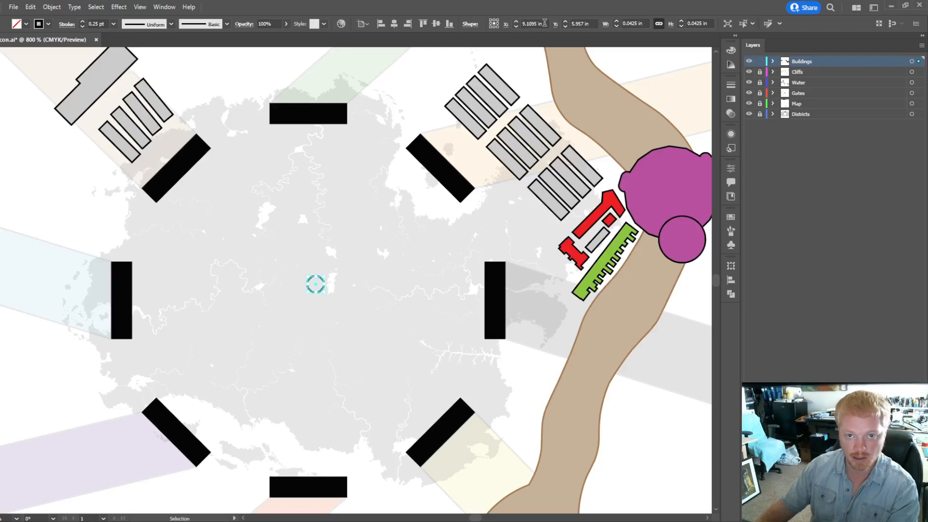
# Step: Scale the octagon proportionally to 1 in wide and 1 in high
pyautogui.click(640, 23)
pyautogui.write('0.75')
pyautogui.press('Return')
pyautogui.press('Up')
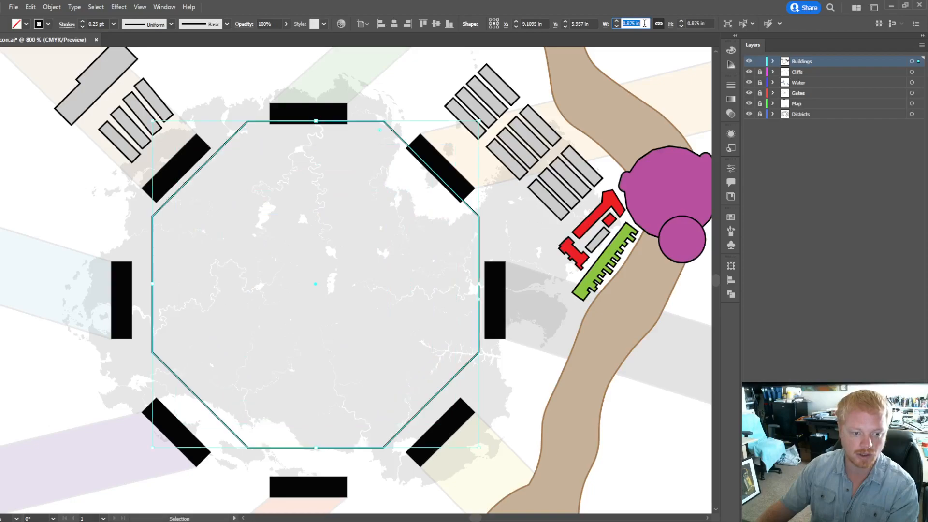
pyautogui.press('Up')
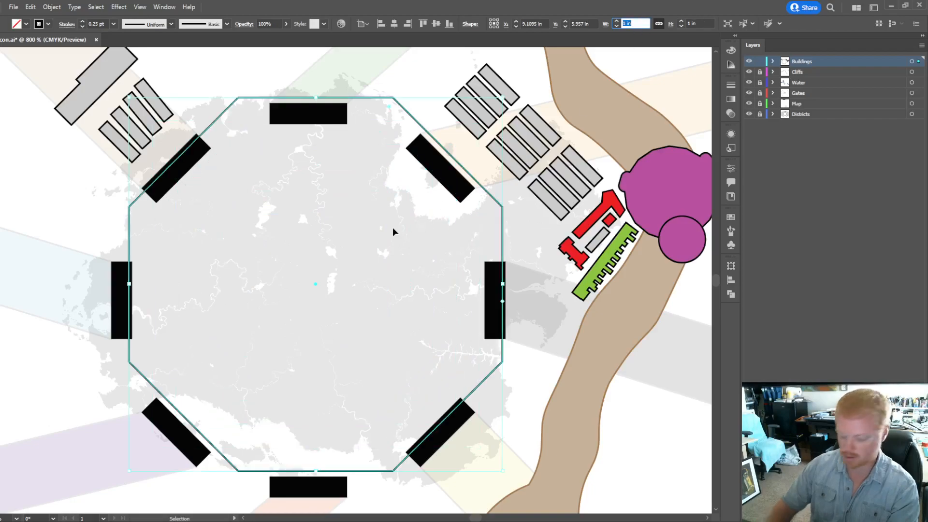
pyautogui.press('Down')
pyautogui.press('Up')
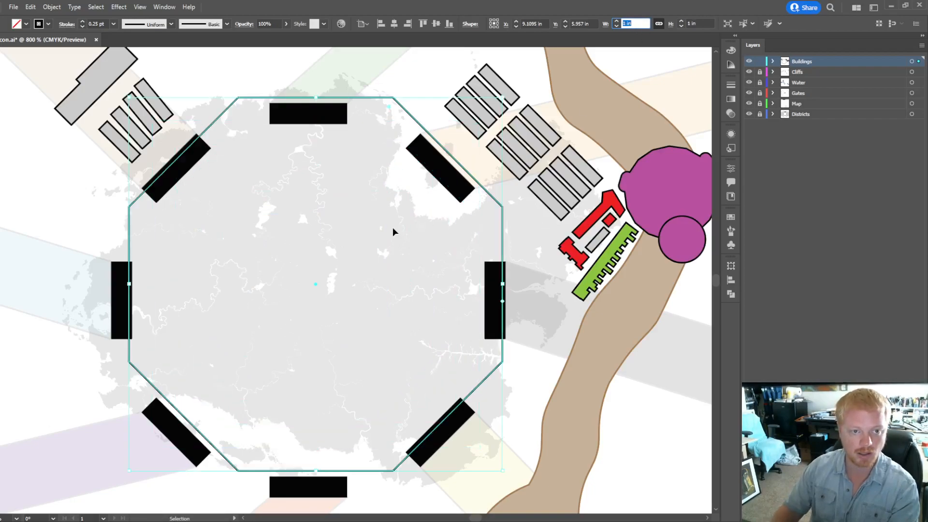
# Step: Nudge the octagon down and to the left until its outline runs through the eight gates
pyautogui.click(350, 279)
pyautogui.click(502, 218)
pyautogui.press('Down')
pyautogui.press('Down')
pyautogui.press('Down')
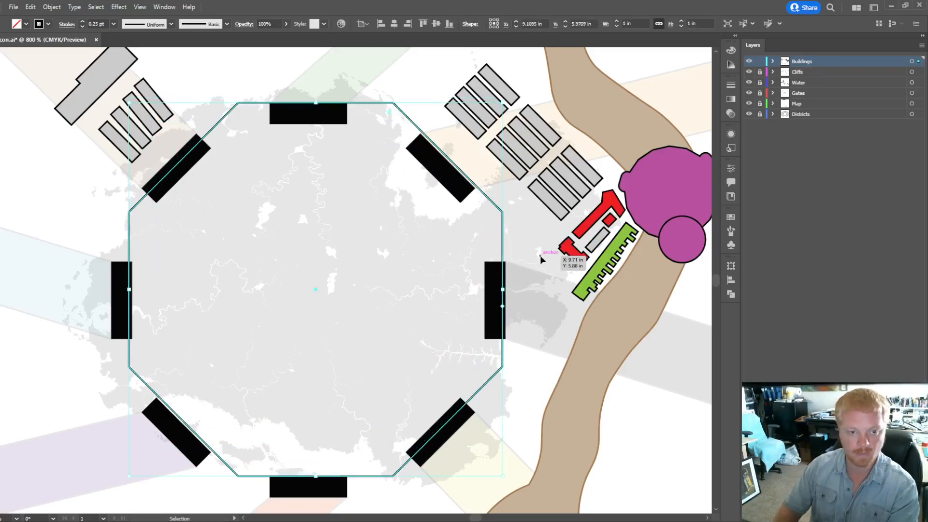
pyautogui.press('Left')
pyautogui.press('Left')
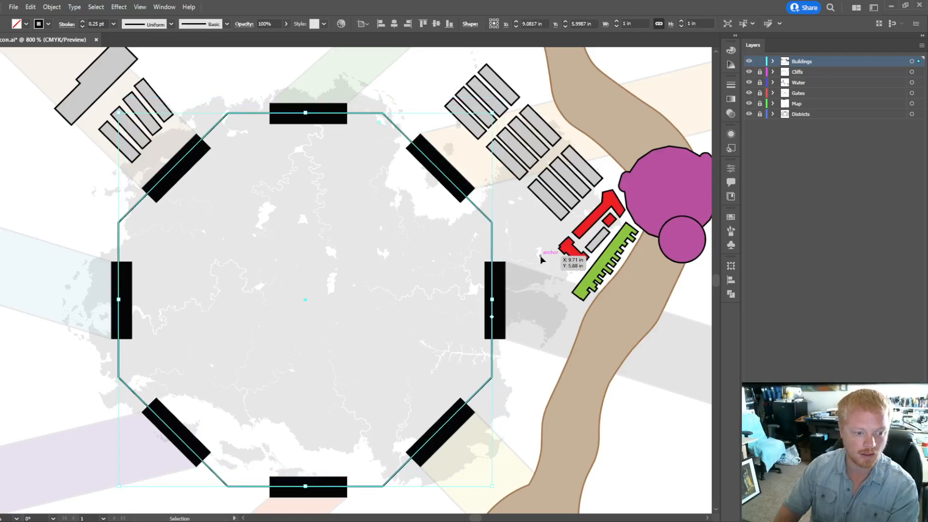
pyautogui.press('Right')
pyautogui.press('Down')
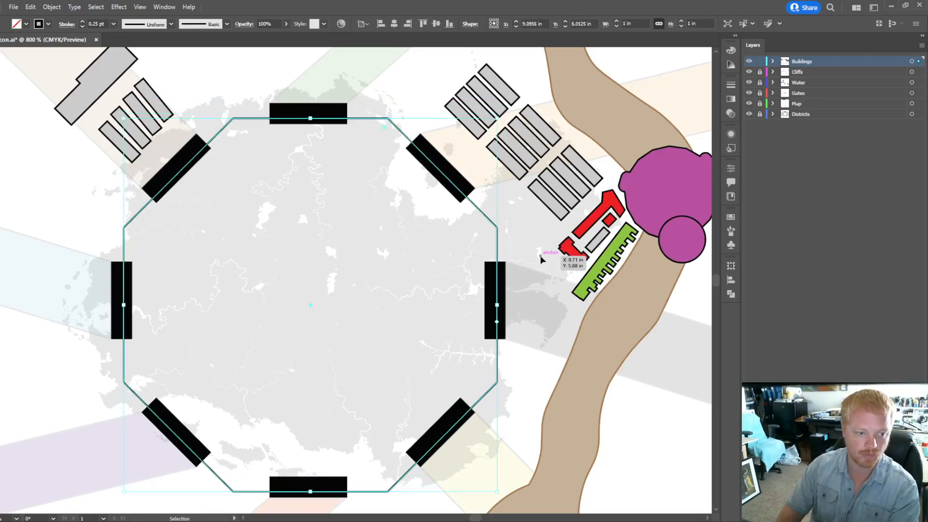
pyautogui.press('Left')
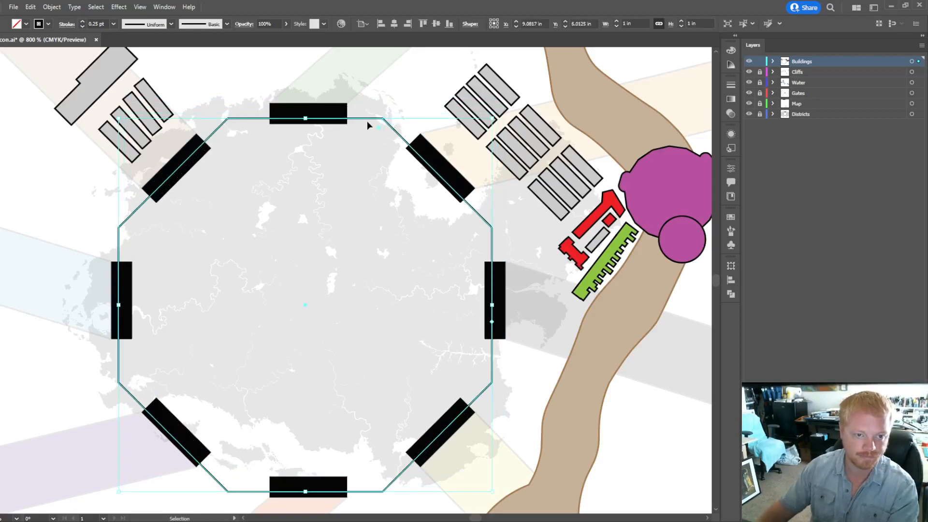
# Step: Fine-tune the octagon's position so its sides pass evenly through the middle of the gates, then deselect it
pyautogui.moveTo(367, 118); pyautogui.dragTo(373, 119)
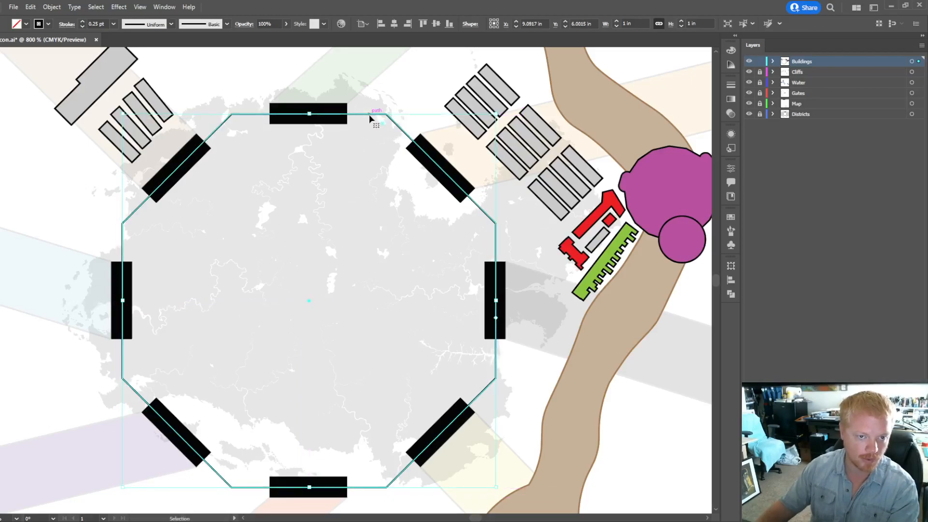
pyautogui.moveTo(368, 114); pyautogui.dragTo(369, 120)
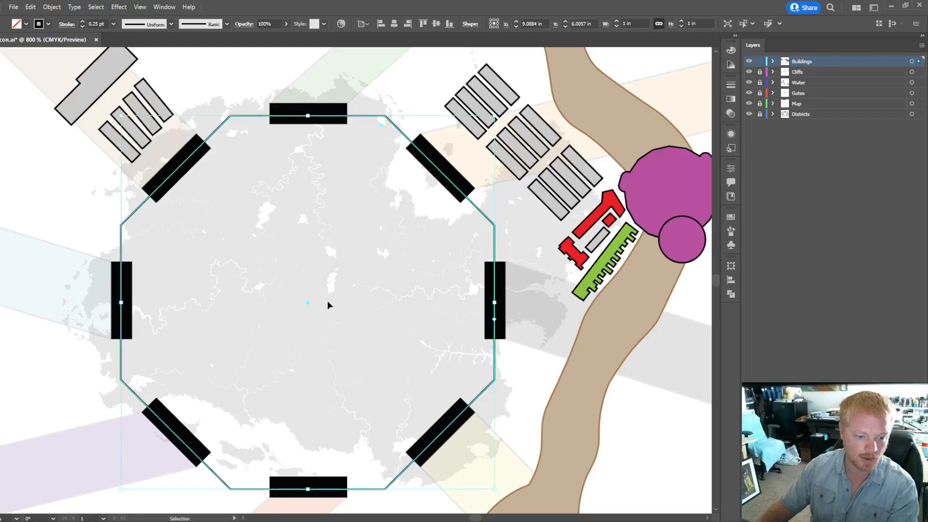
pyautogui.click(515, 379)
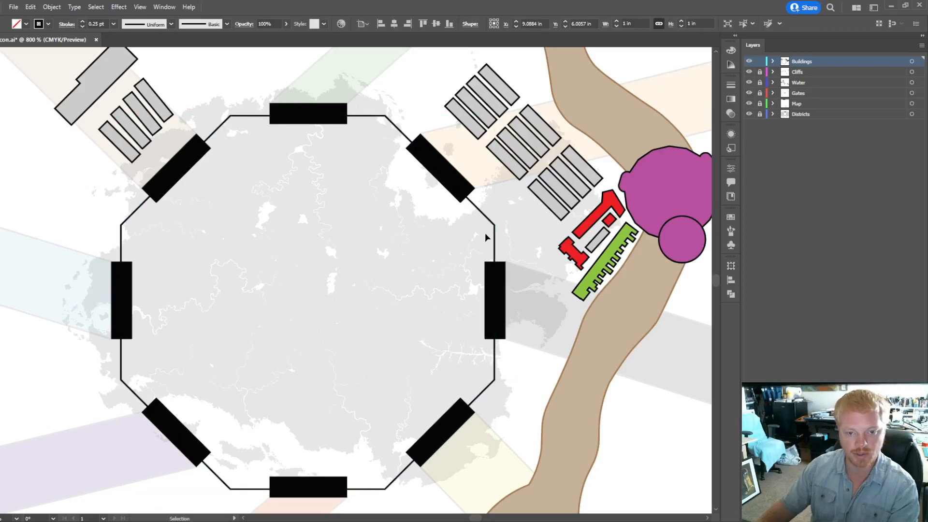
# Step: Draw an unfilled circle about 0.125 in wide and centre it on the octagon corner between the northeastern and eastern gates
pyautogui.scroll(3, 501, 210)
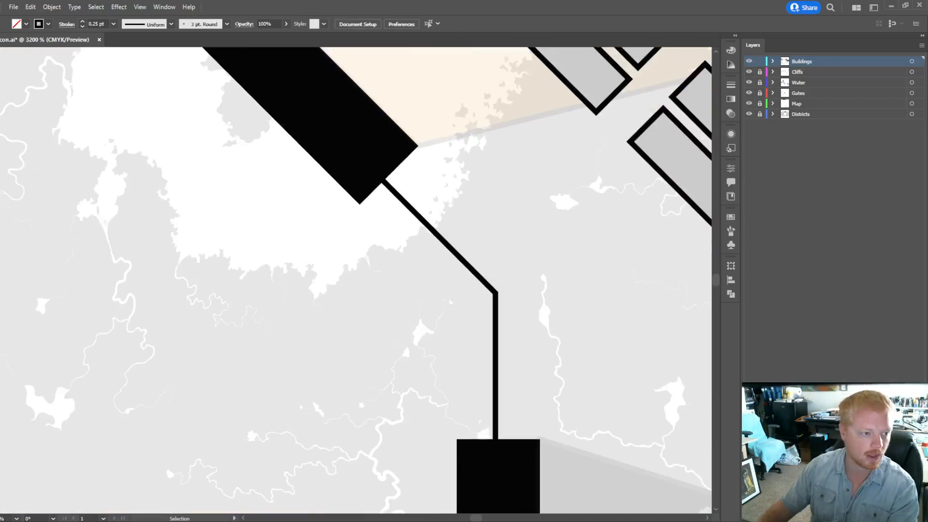
pyautogui.press('l')
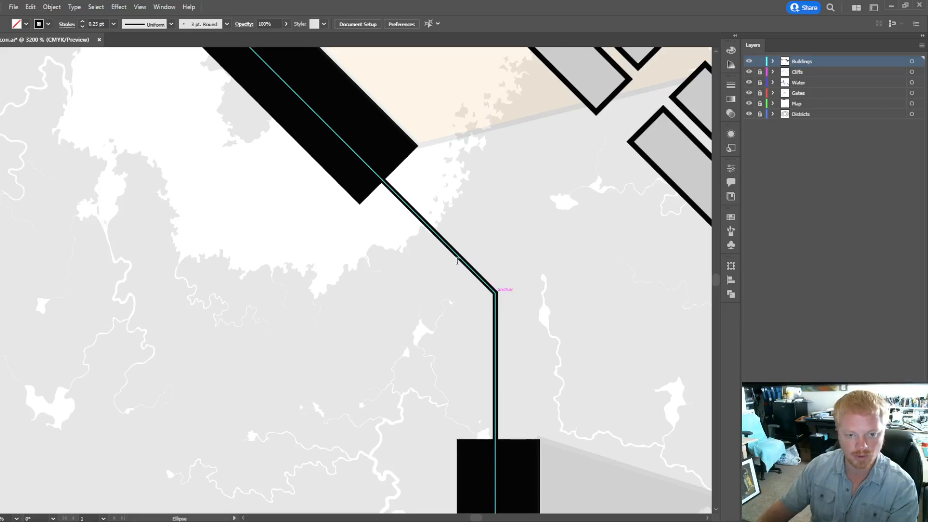
pyautogui.moveTo(495, 293); pyautogui.dragTo(681, 479)
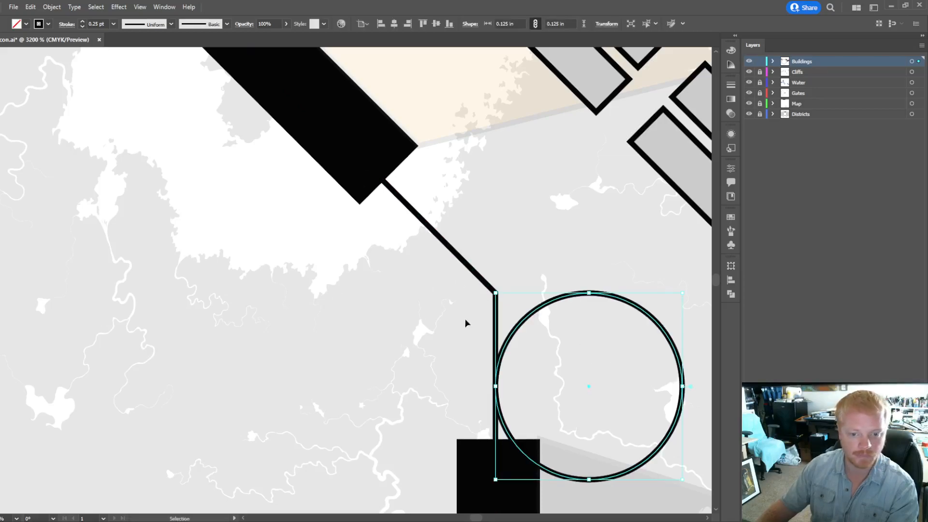
pyautogui.moveTo(555, 300); pyautogui.dragTo(462, 209)
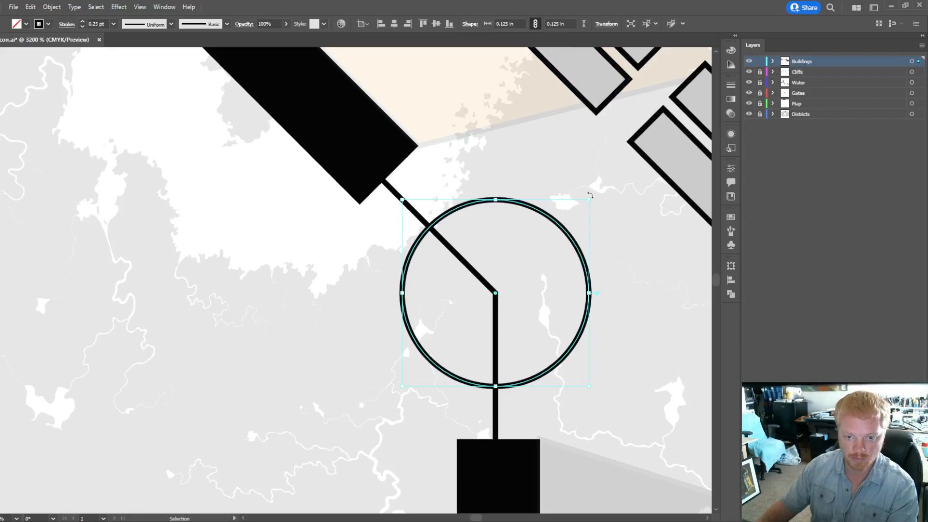
# Step: Shrink the circle to a diameter of 0.05 in and centre it again on the octagon corner
pyautogui.moveTo(589, 198); pyautogui.dragTo(475, 314)
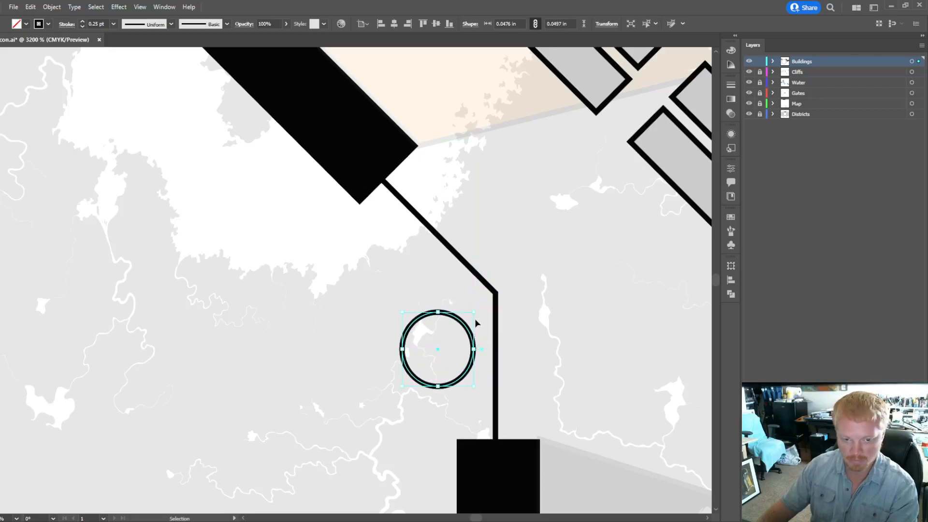
pyautogui.moveTo(473, 311); pyautogui.dragTo(476, 313)
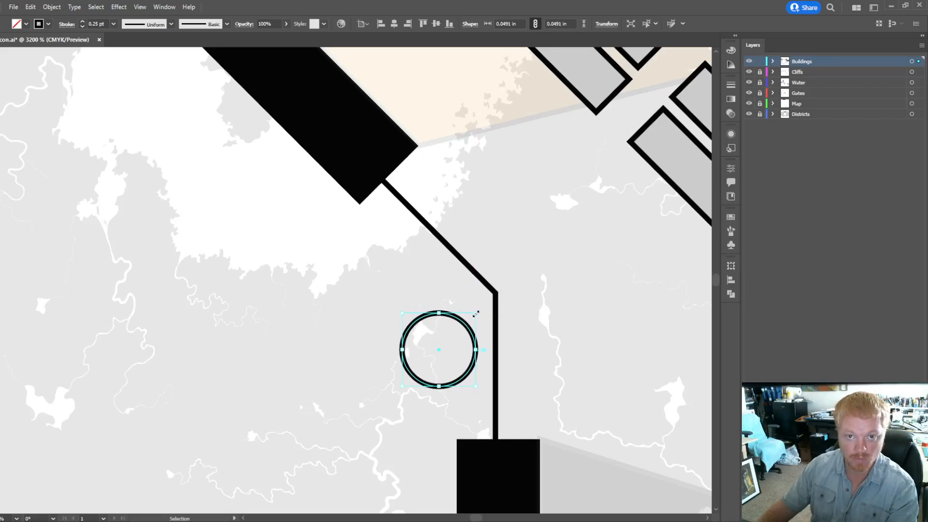
pyautogui.click(515, 23)
pyautogui.click(515, 24)
pyautogui.write('05')
pyautogui.press('Return')
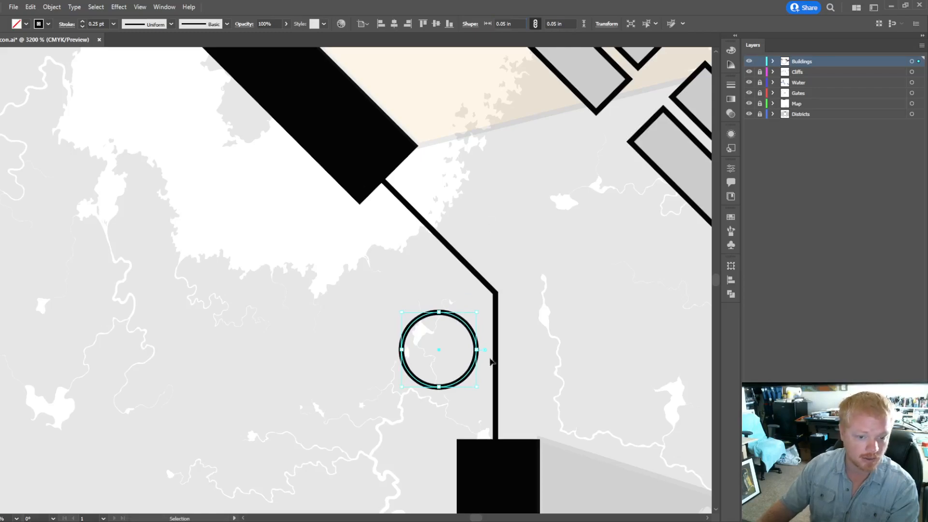
pyautogui.moveTo(465, 328); pyautogui.dragTo(524, 272)
pyautogui.scroll(-3, 564, 302)
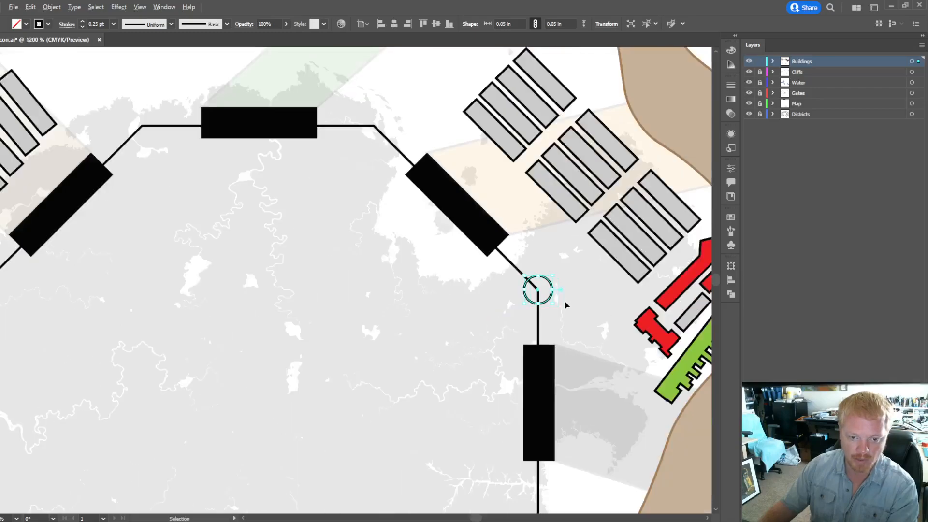
# Step: Fill the circle on the corner between the northeastern and eastern gates with orange
pyautogui.click(560, 304)
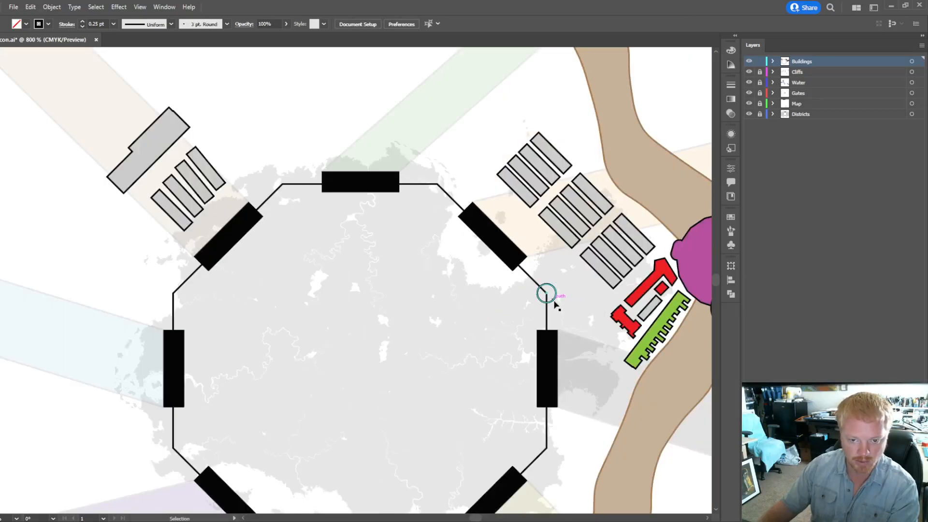
pyautogui.click(553, 301)
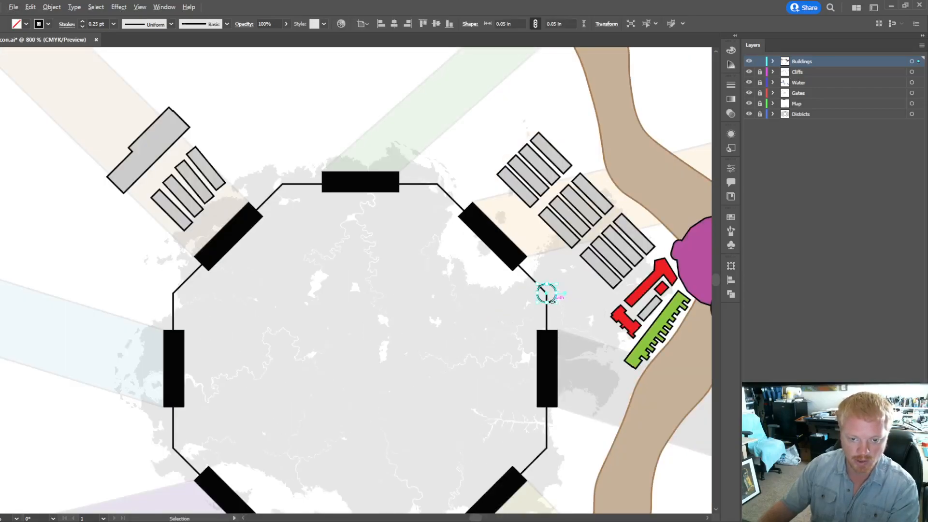
pyautogui.click(1, 51)
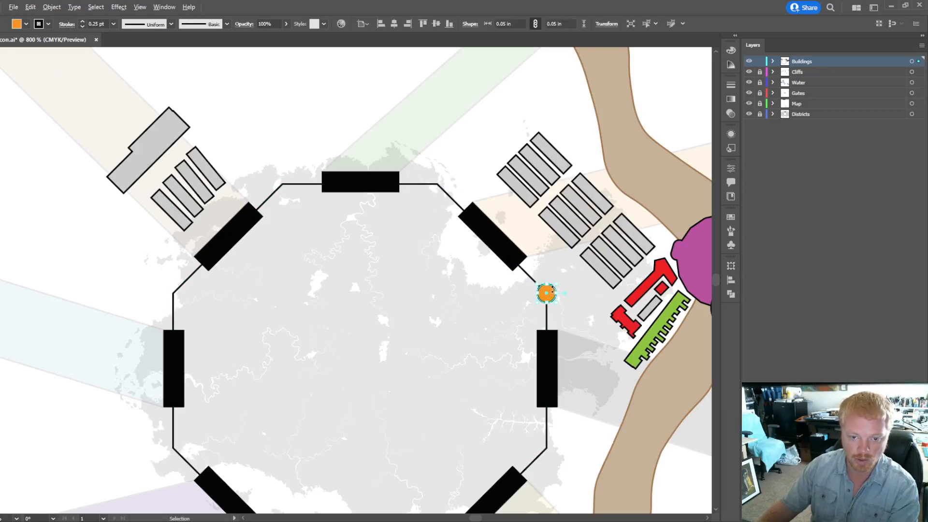
# Step: Copy the orange circle to the octagon corners on either side of the northern gate
pyautogui.scroll(2, 550, 296)
pyautogui.moveTo(543, 303); pyautogui.dragTo(325, 85)
pyautogui.hscroll(-6, 364, 251)
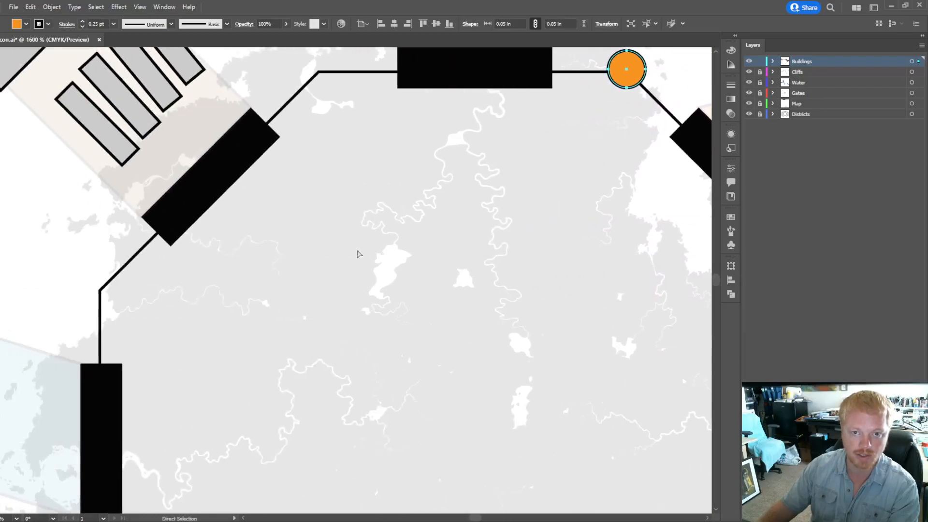
pyautogui.press('v')
pyautogui.scroll(1, 323, 240)
pyautogui.moveTo(630, 142); pyautogui.dragTo(329, 145)
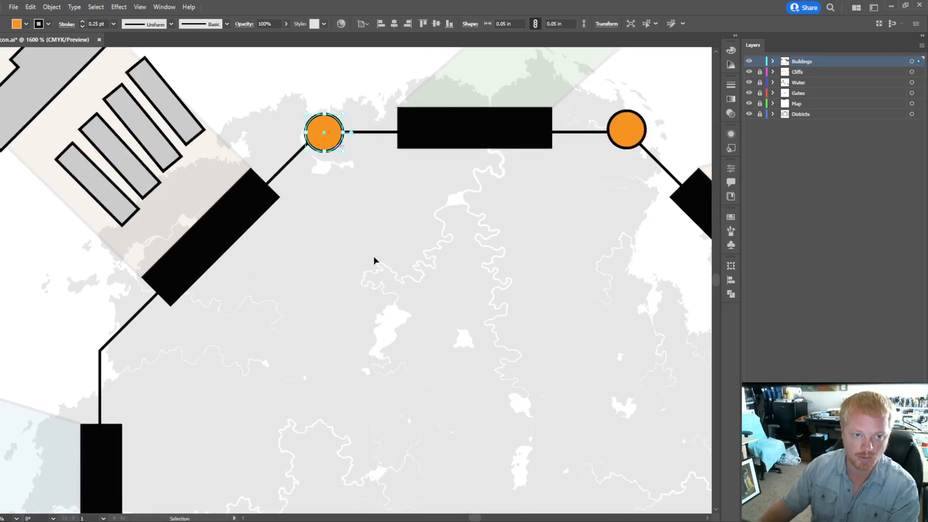
# Step: Copy the orange circle to the octagon corner between the northwestern and western gates
pyautogui.scroll(2, 367, 272)
pyautogui.hscroll(-4, 376, 274)
pyautogui.scroll(-2, 338, 271)
pyautogui.hscroll(-1, 338, 271)
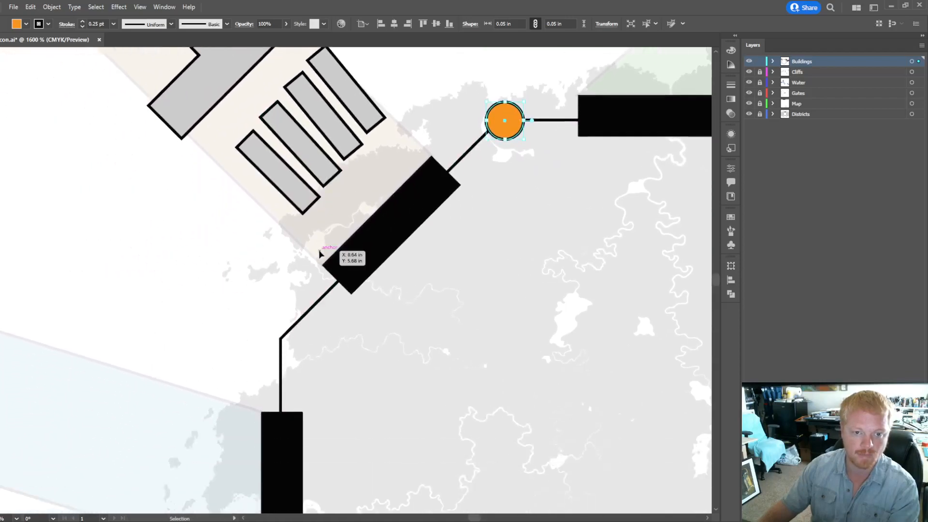
pyautogui.scroll(-1, 348, 232)
pyautogui.press('v')
pyautogui.moveTo(504, 82); pyautogui.dragTo(279, 300)
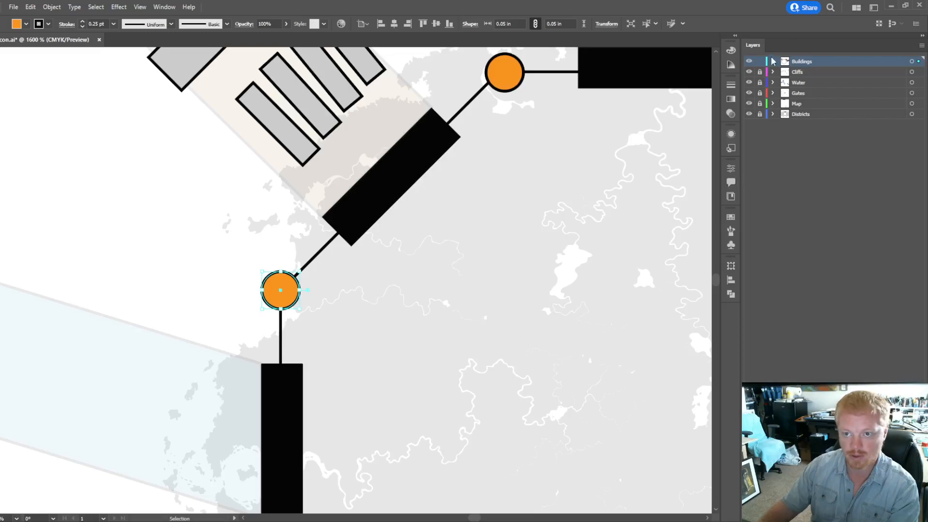
# Step: Move the octagon above the circles in the Buildings layer and centre the circle between the northern and northwestern gates on its corner
pyautogui.moveTo(827, 116); pyautogui.dragTo(816, 69)
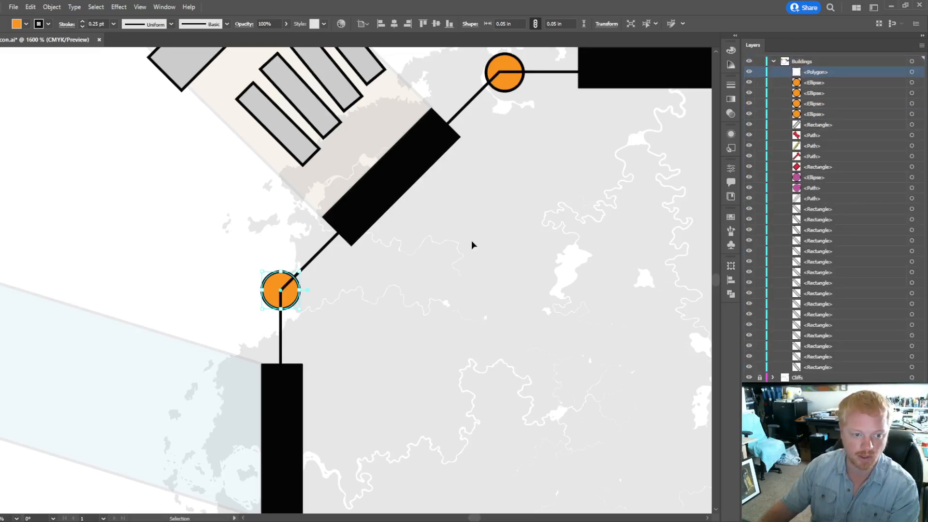
pyautogui.click(471, 239)
pyautogui.scroll(-2, 468, 240)
pyautogui.scroll(2, 465, 239)
pyautogui.moveTo(516, 105); pyautogui.dragTo(505, 96)
pyautogui.click(485, 251)
pyautogui.scroll(-2, 486, 251)
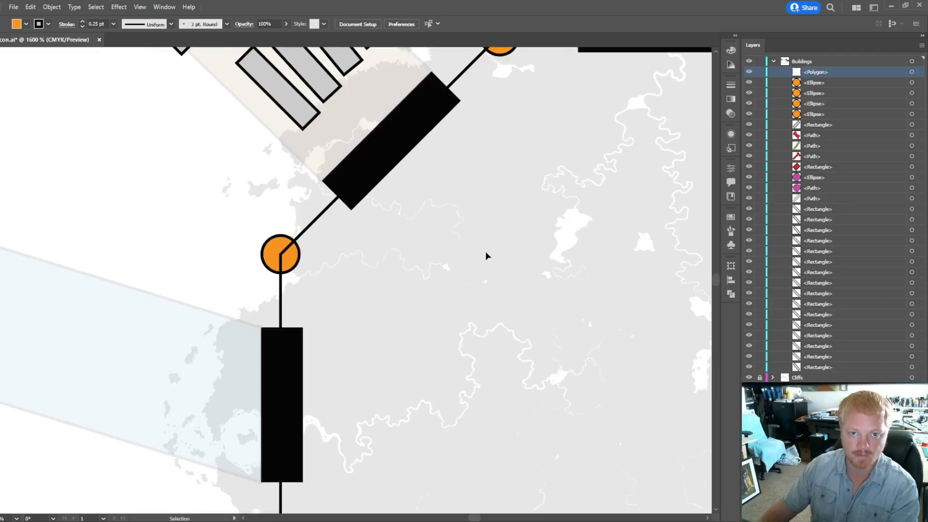
# Step: Centre the circle between the northern and northeastern gates on its octagon corner
pyautogui.scroll(3, 486, 252)
pyautogui.hscroll(6, 486, 251)
pyautogui.press('a')
pyautogui.moveTo(600, 118); pyautogui.dragTo(554, 234)
pyautogui.scroll(-4, 555, 234)
pyautogui.hscroll(6, 549, 232)
pyautogui.hscroll(1, 545, 234)
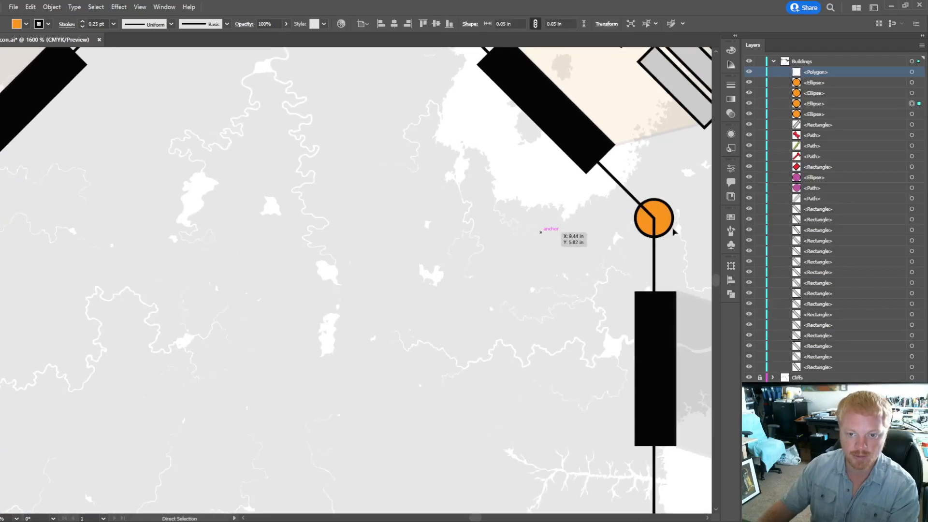
# Step: Copy the orange circle to the octagon corner between the eastern and southeastern gates
pyautogui.press('v')
pyautogui.scroll(-4, 484, 249)
pyautogui.moveTo(666, 73); pyautogui.dragTo(666, 380)
pyautogui.scroll(1, 520, 335)
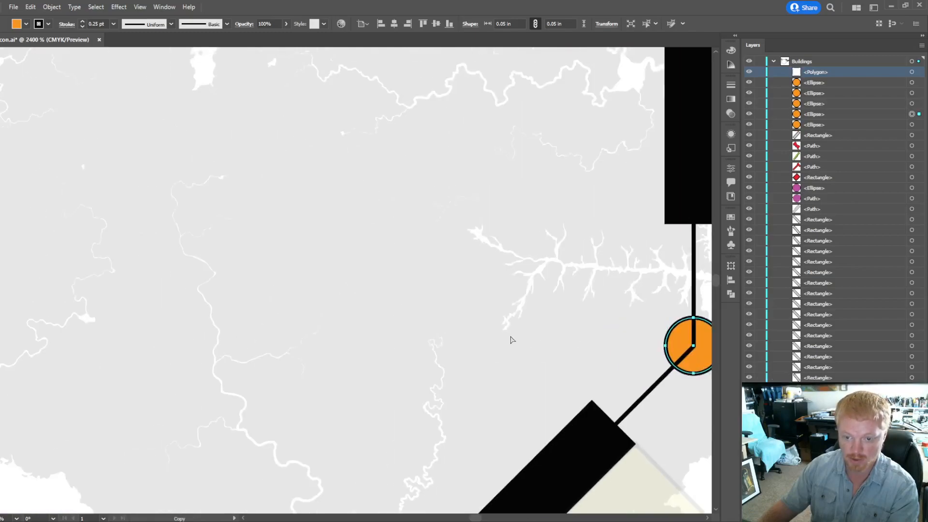
# Step: Copy the orange circle to the two octagon corners beside the southern gate
pyautogui.hscroll(-6, 507, 336)
pyautogui.scroll(-2, 484, 318)
pyautogui.scroll(-4, 485, 321)
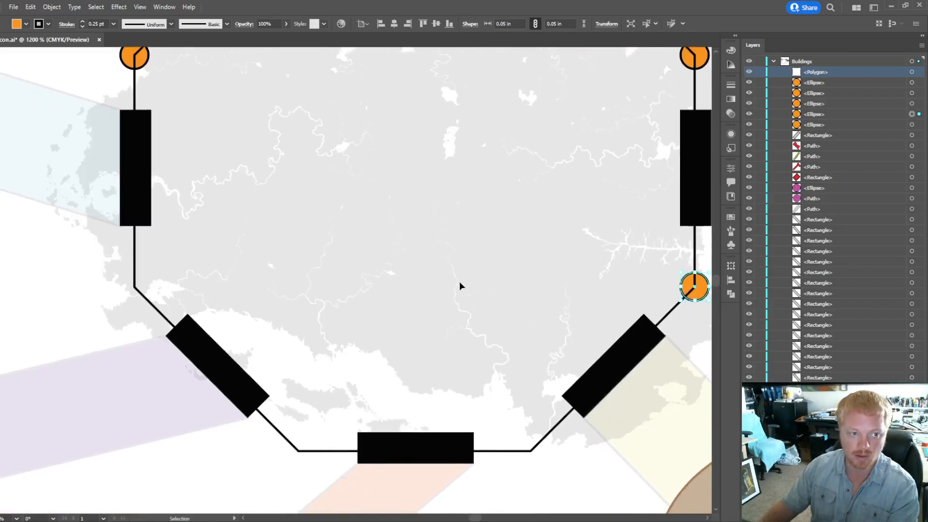
pyautogui.moveTo(698, 218); pyautogui.dragTo(301, 386)
pyautogui.hscroll(-5, 306, 340)
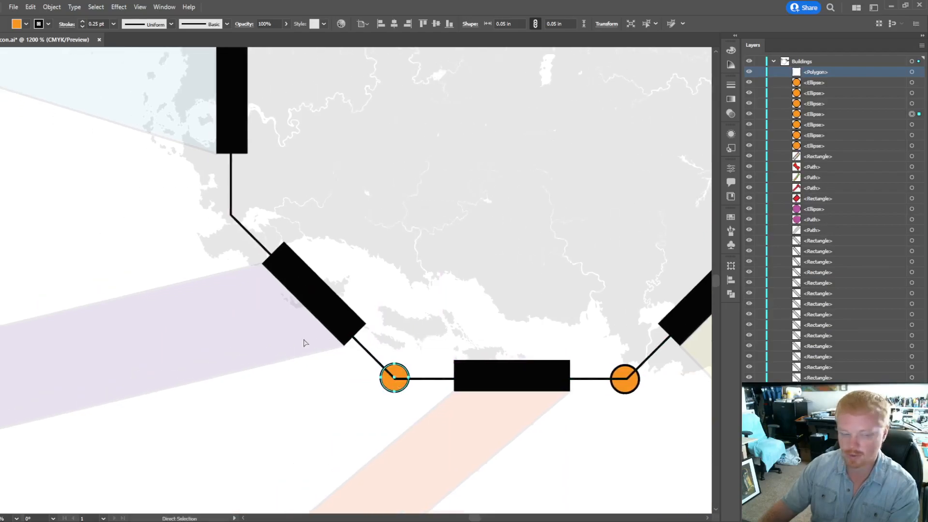
# Step: Copy the orange circle to the remaining octagon corner between the southwestern and western gates, then deselect it
pyautogui.moveTo(526, 386); pyautogui.dragTo(363, 221)
pyautogui.scroll(4, 454, 301)
pyautogui.click(534, 288)
pyautogui.scroll(-3, 547, 320)
pyautogui.moveTo(542, 324); pyautogui.dragTo(458, 300)
pyautogui.scroll(2, 486, 325)
pyautogui.scroll(-1, 486, 325)
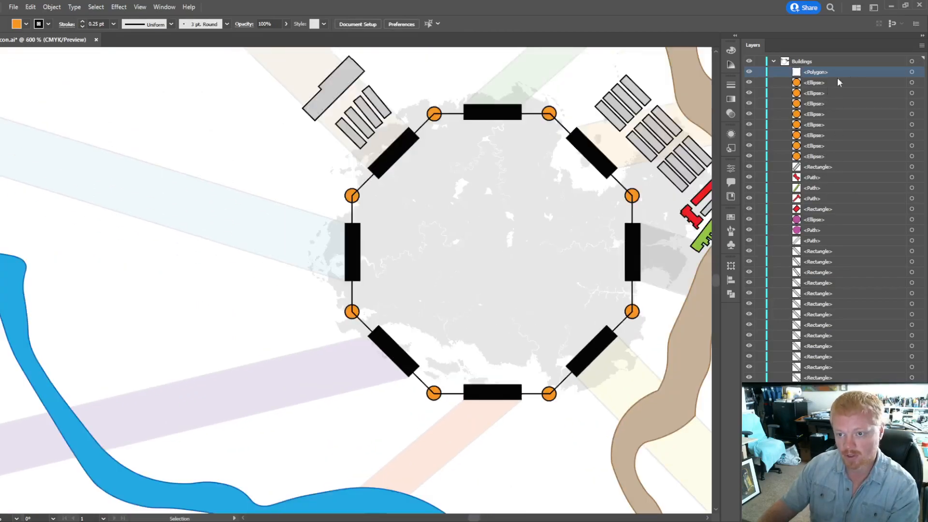
# Step: Delete the octagon guide, keeping the eight corner circles
pyautogui.click(912, 73)
pyautogui.press('Delete')
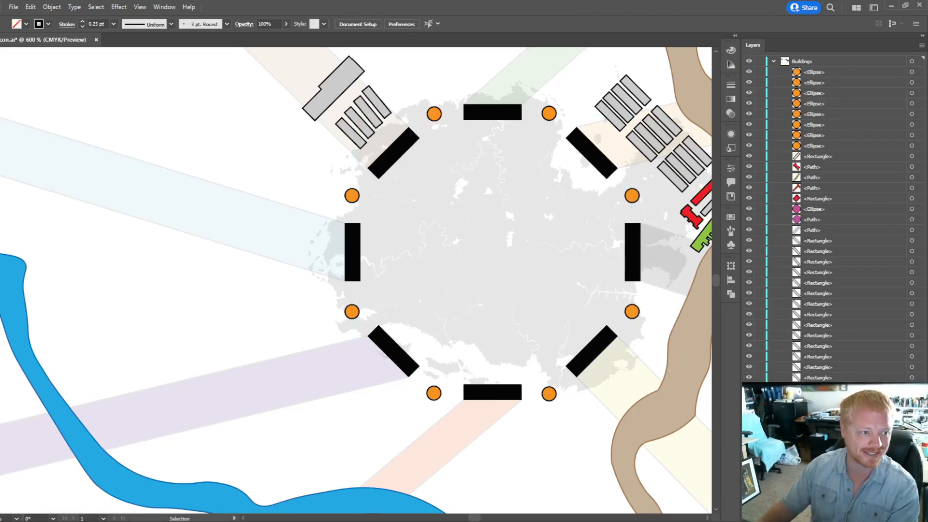
pyautogui.scroll(4, 252, 176)
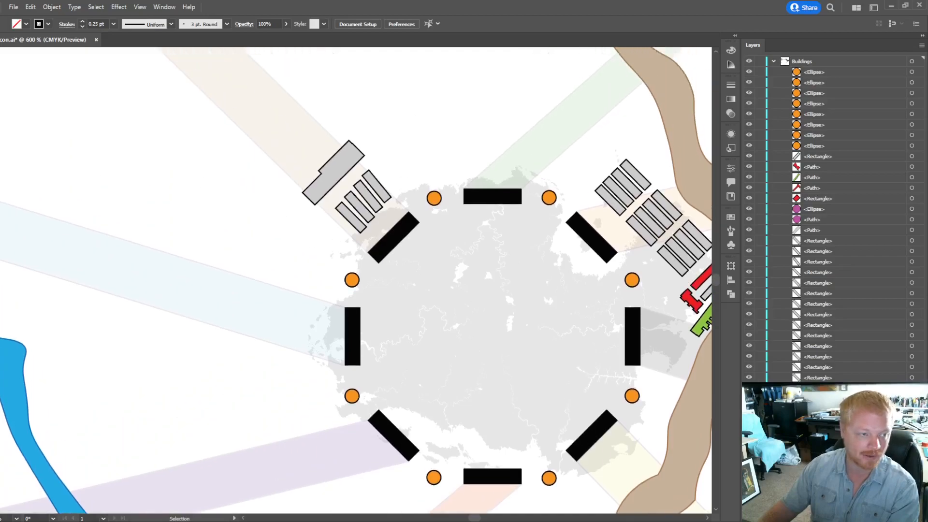
pyautogui.click(20, 158)
pyautogui.scroll(5, 431, 195)
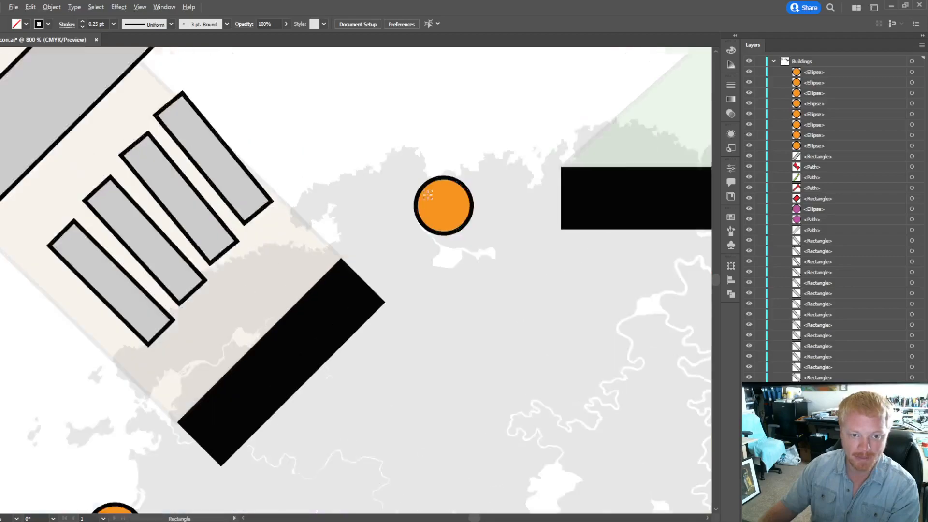
pyautogui.scroll(6, 404, 143)
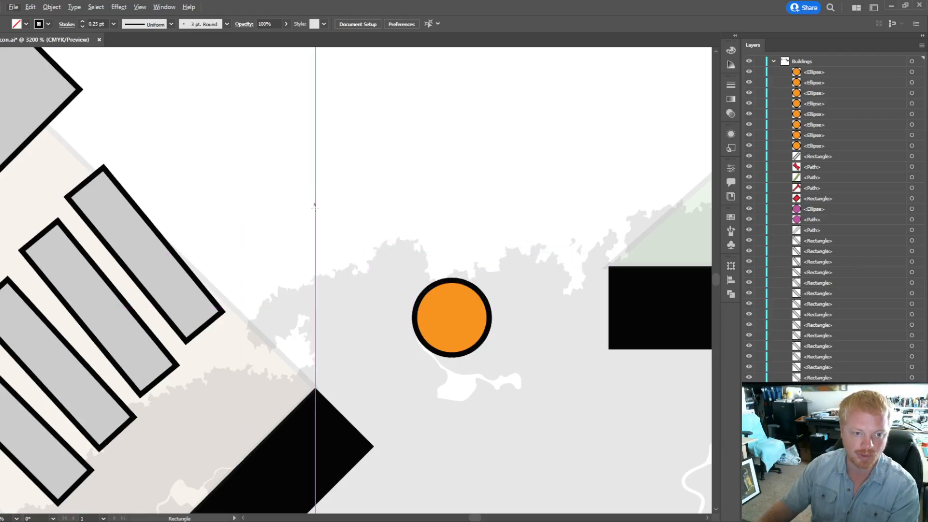
pyautogui.moveTo(321, 211); pyautogui.dragTo(440, 264)
pyautogui.press('Delete')
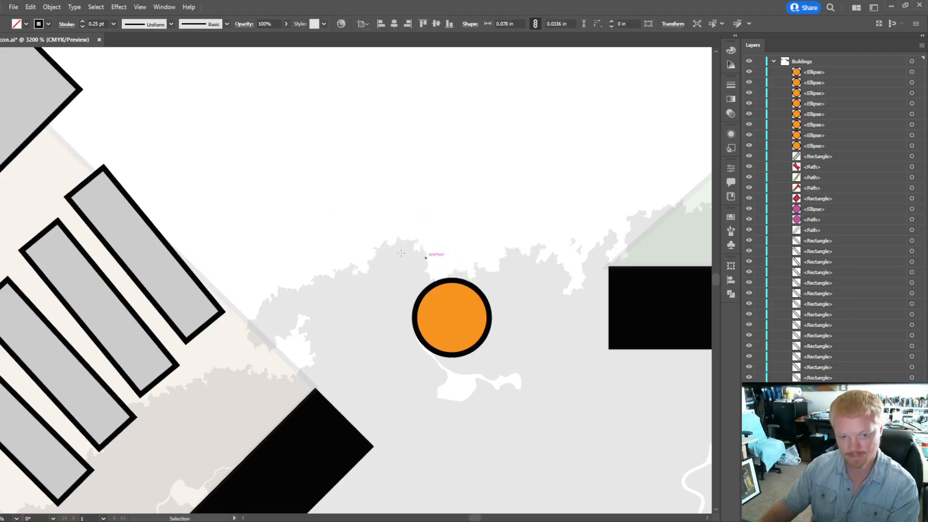
# Step: Place an orange-filled copy of the nearest grey building rectangle above the northwestern circle and rotate it upright
pyautogui.moveTo(125, 244); pyautogui.dragTo(339, 182)
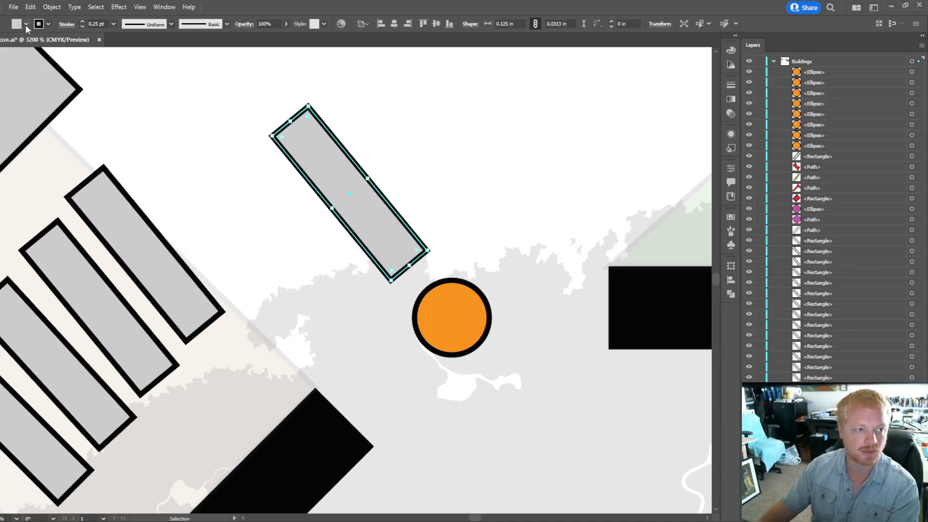
pyautogui.click(59, 44)
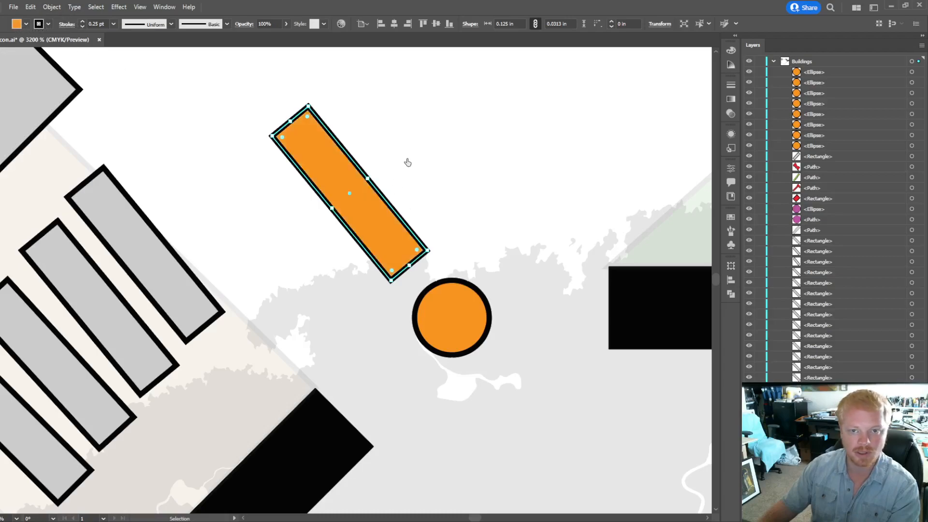
pyautogui.click(563, 23)
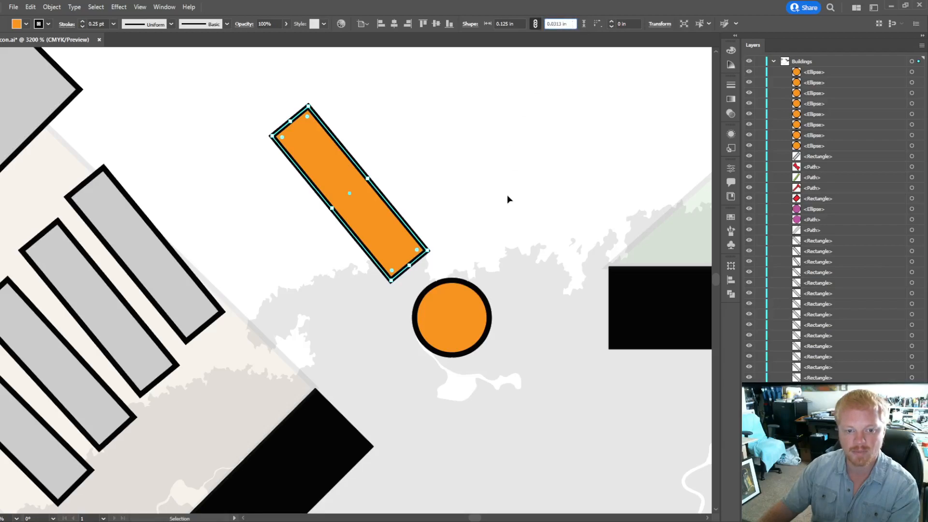
pyautogui.moveTo(434, 250); pyautogui.dragTo(396, 264)
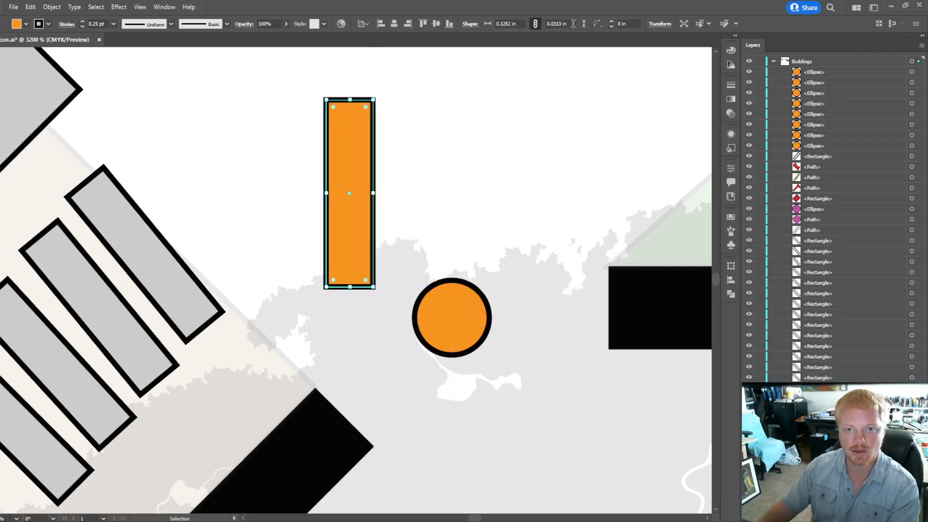
pyautogui.click(573, 23)
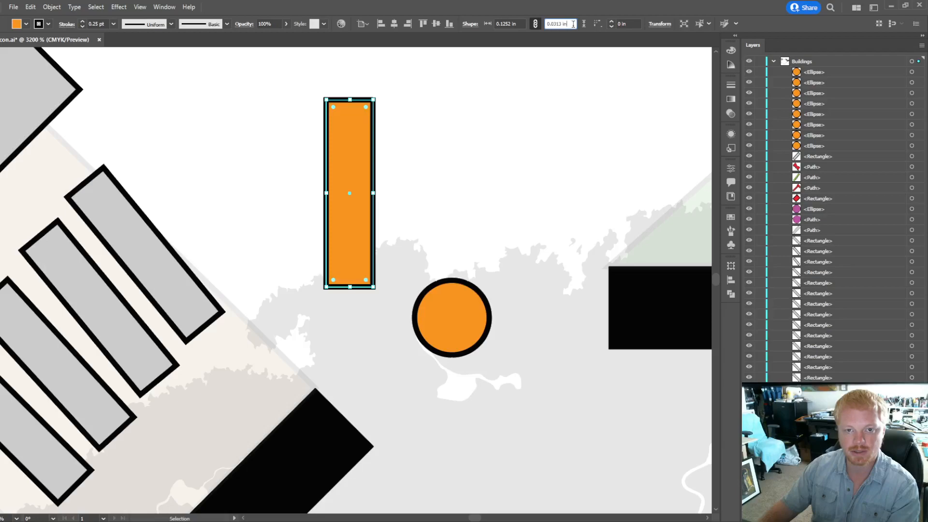
pyautogui.write('0')
pyautogui.press('Return')
pyautogui.hotkey('ctrl', 'z')
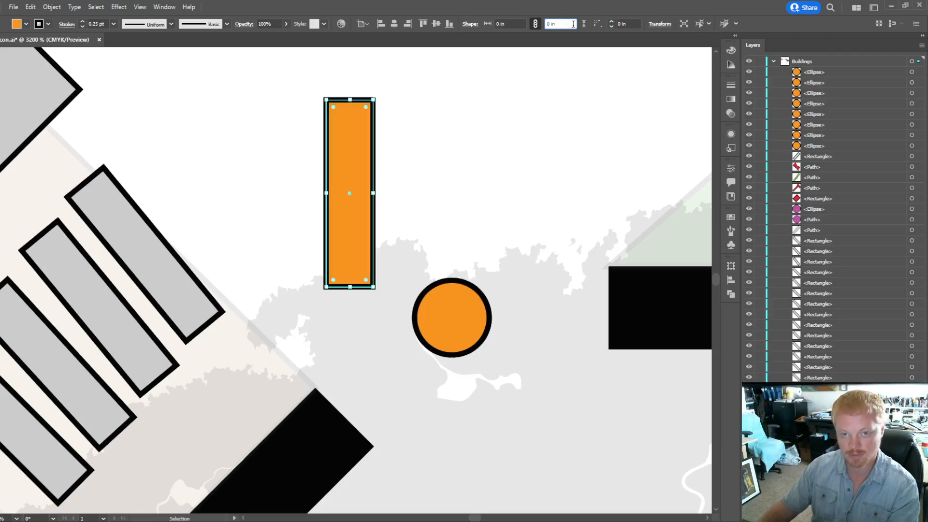
# Step: Unlink the orange rectangle's width and height proportions and set its height to 0.03 in
pyautogui.moveTo(571, 24); pyautogui.dragTo(553, 23)
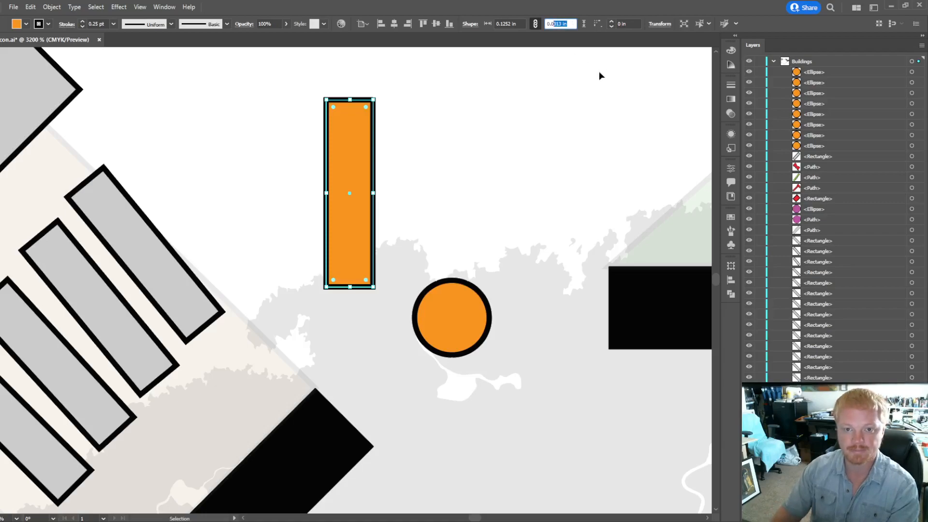
pyautogui.click(535, 24)
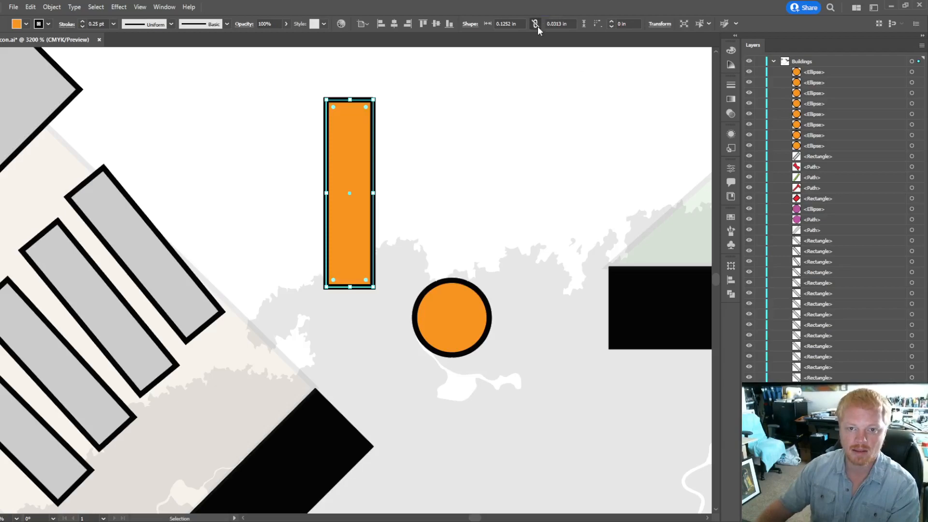
pyautogui.moveTo(569, 24); pyautogui.dragTo(560, 23)
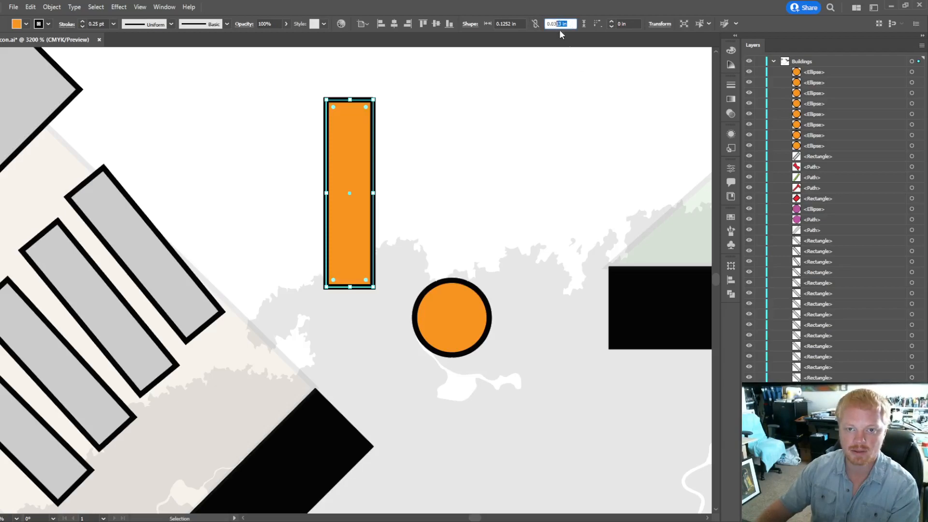
pyautogui.press('Return')
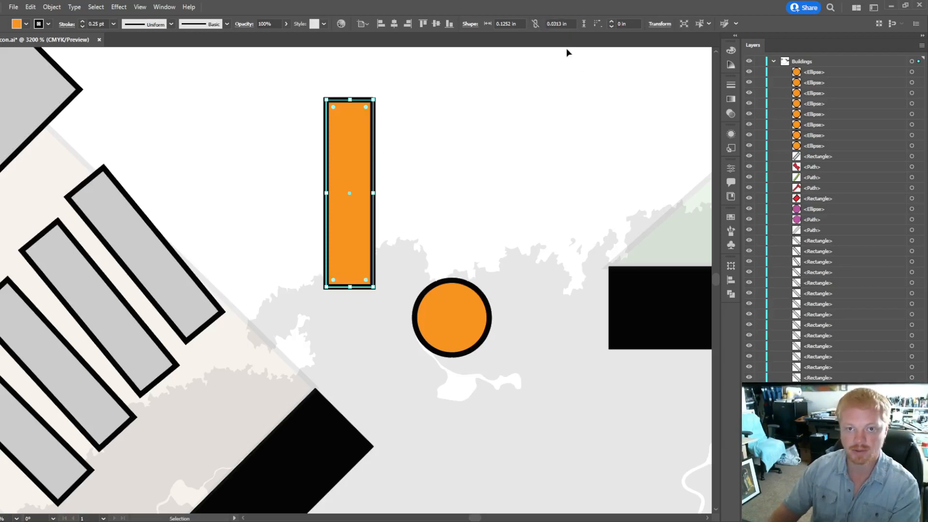
pyautogui.press('BackSpace')
pyautogui.press('BackSpace')
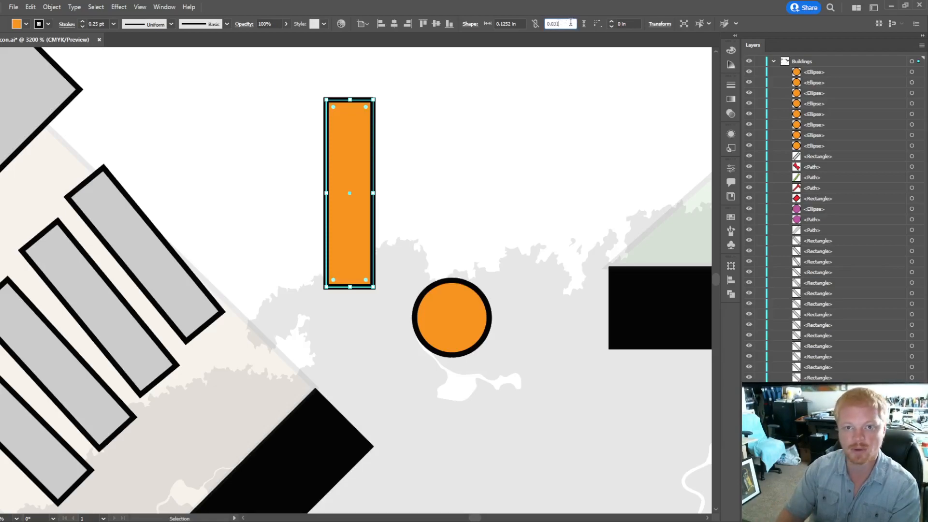
pyautogui.press('Return')
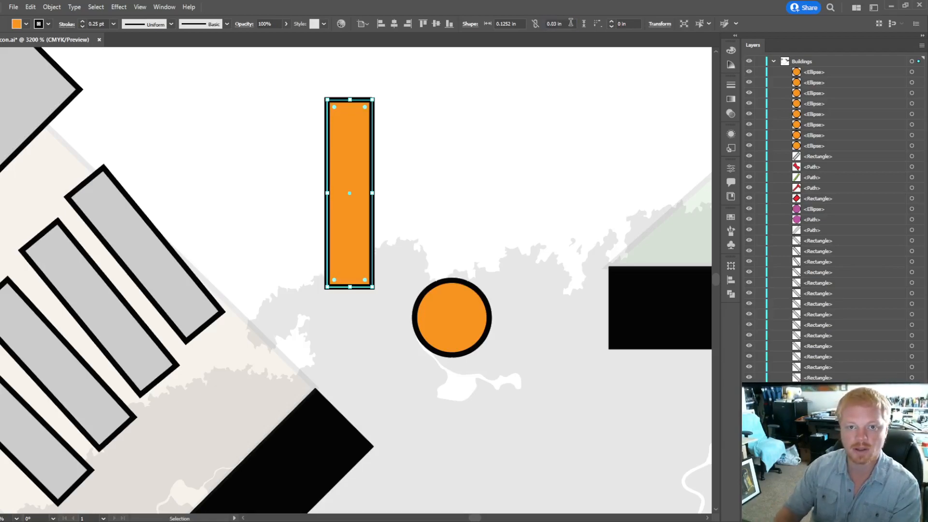
# Step: Set the orange rectangle's width to 0.09 in
pyautogui.click(521, 24)
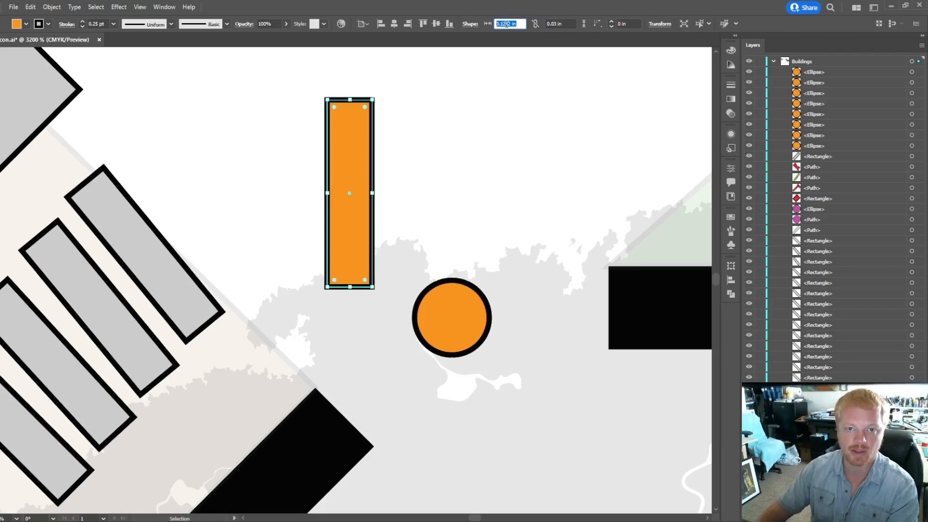
pyautogui.click(504, 24)
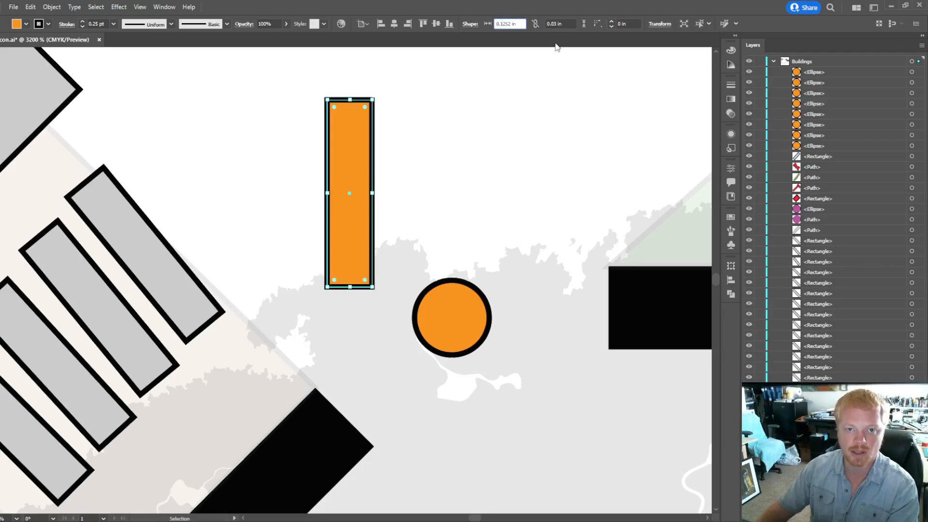
pyautogui.press('BackSpace')
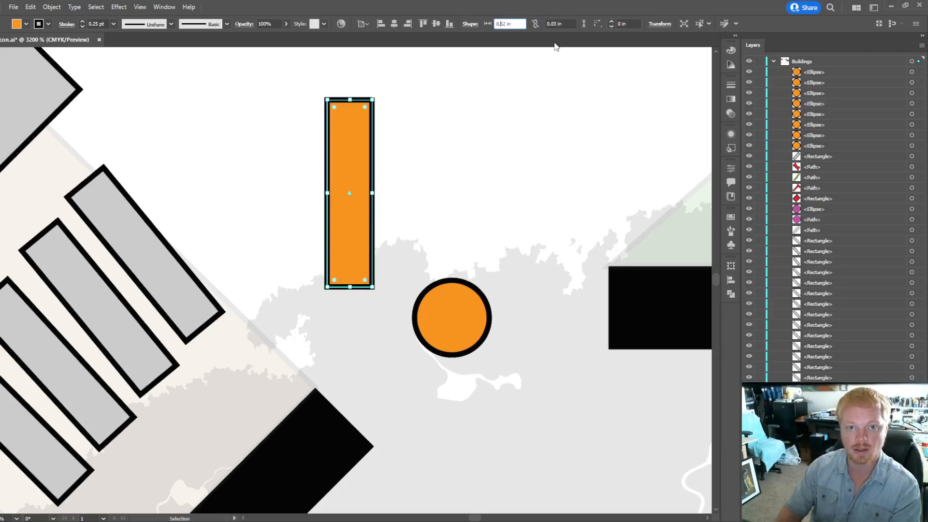
pyautogui.write('9')
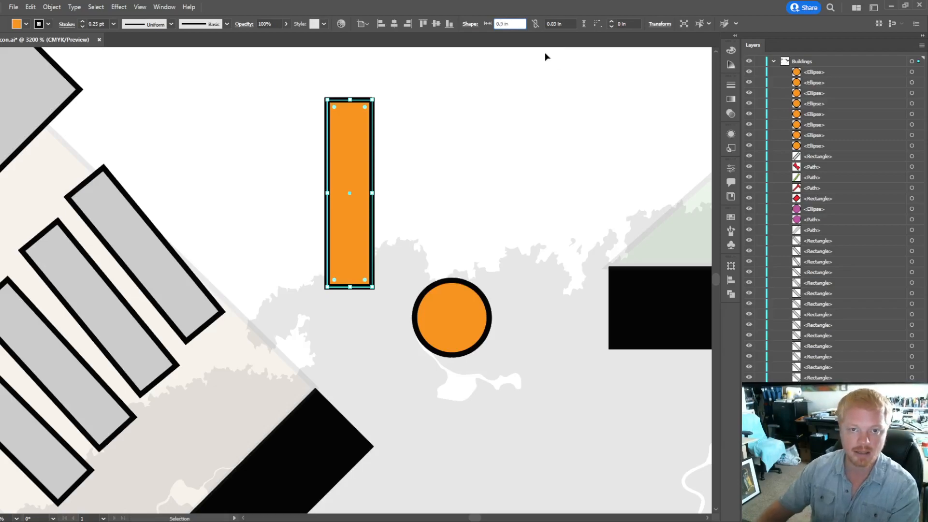
pyautogui.press('Return')
pyautogui.click(370, 137)
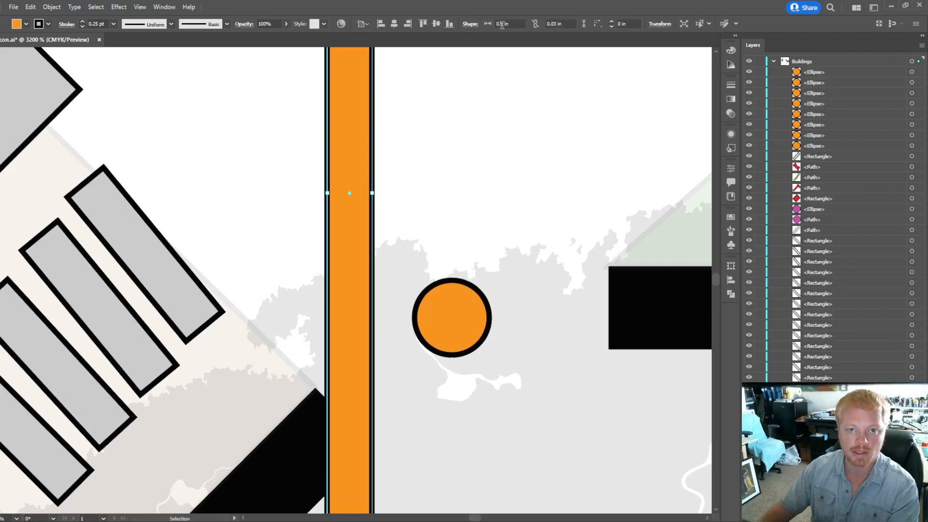
pyautogui.click(502, 26)
pyautogui.write('09')
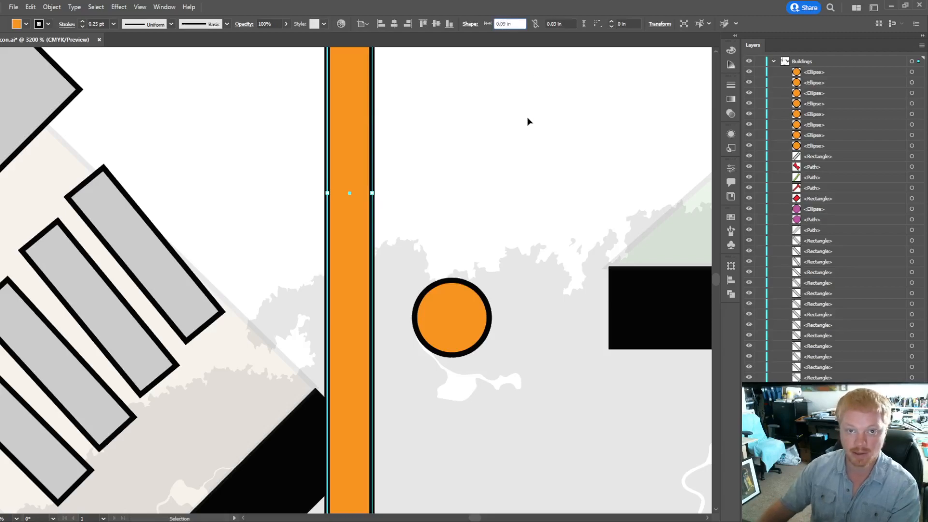
pyautogui.press('Return')
pyautogui.click(442, 209)
pyautogui.click(372, 178)
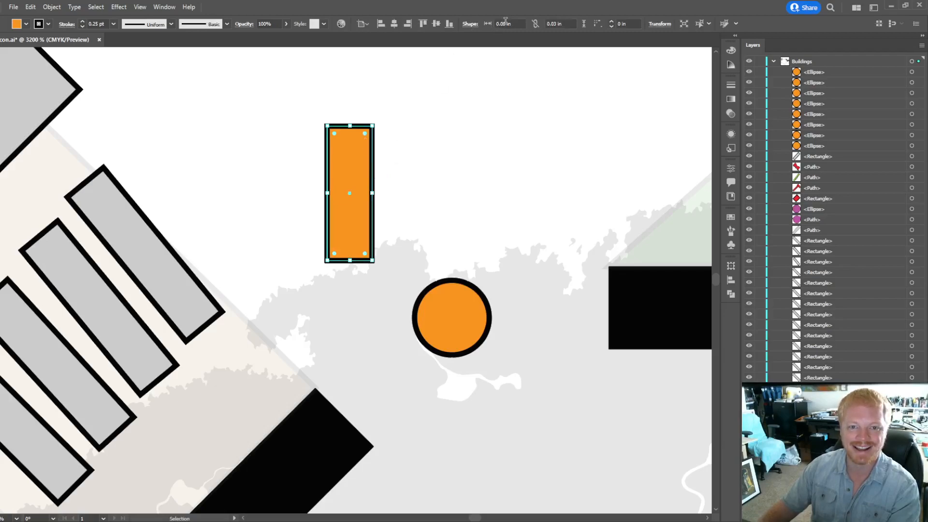
# Step: Set the orange rectangle's width to 0.075 in and deselect it
pyautogui.click(505, 24)
pyautogui.press('BackSpace')
pyautogui.write('75')
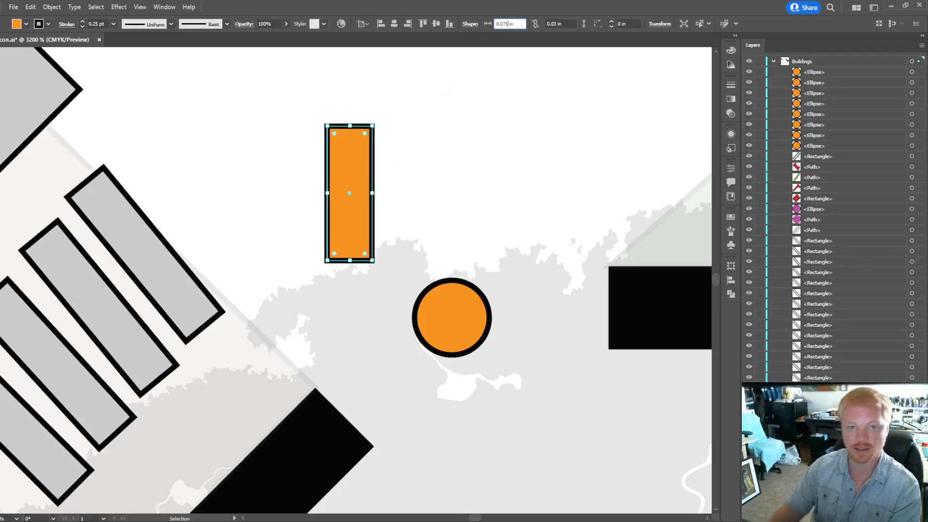
pyautogui.press('Return')
pyautogui.click(403, 214)
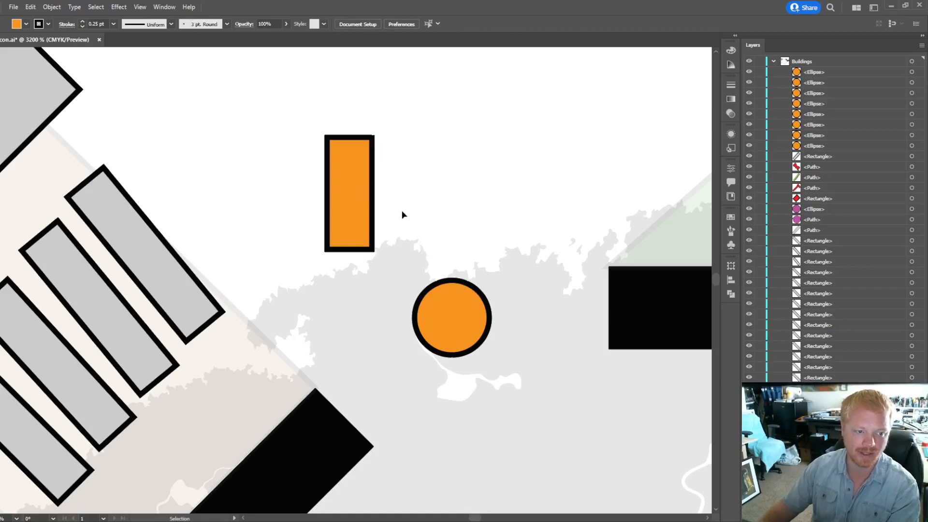
# Step: Center the orange rectangle on the circle between the northwestern and northern gates and tilt it diagonally
pyautogui.scroll(-1, 403, 213)
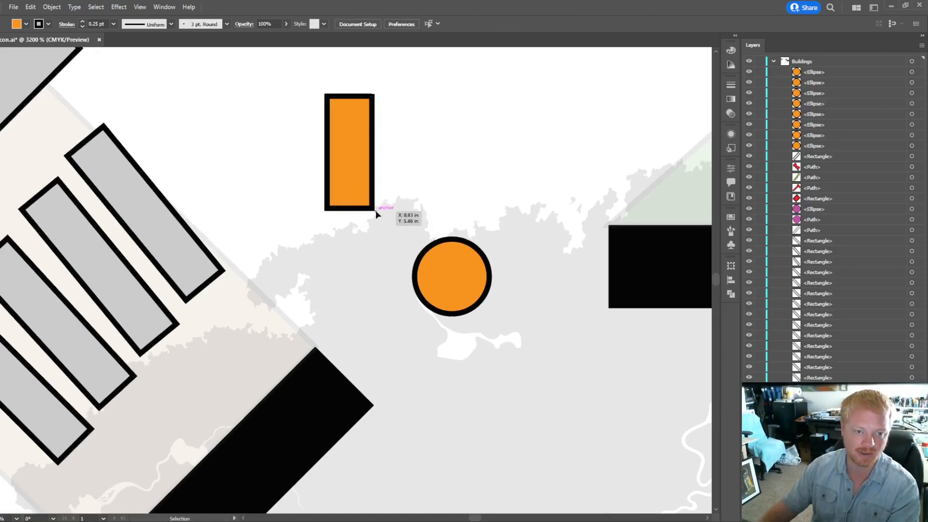
pyautogui.click(348, 174)
pyautogui.moveTo(376, 211); pyautogui.dragTo(485, 302)
pyautogui.scroll(-2, 551, 281)
pyautogui.scroll(-1, 553, 278)
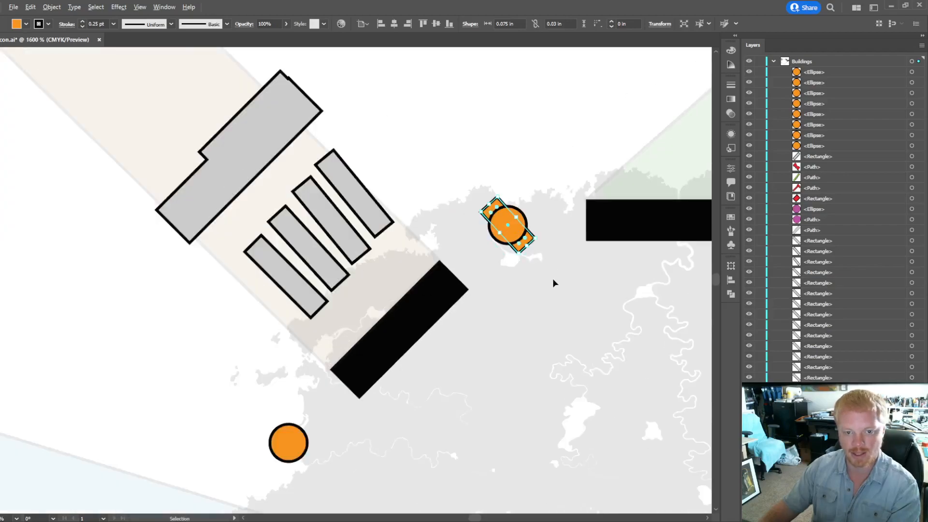
pyautogui.scroll(-1, 552, 278)
pyautogui.scroll(3, 544, 243)
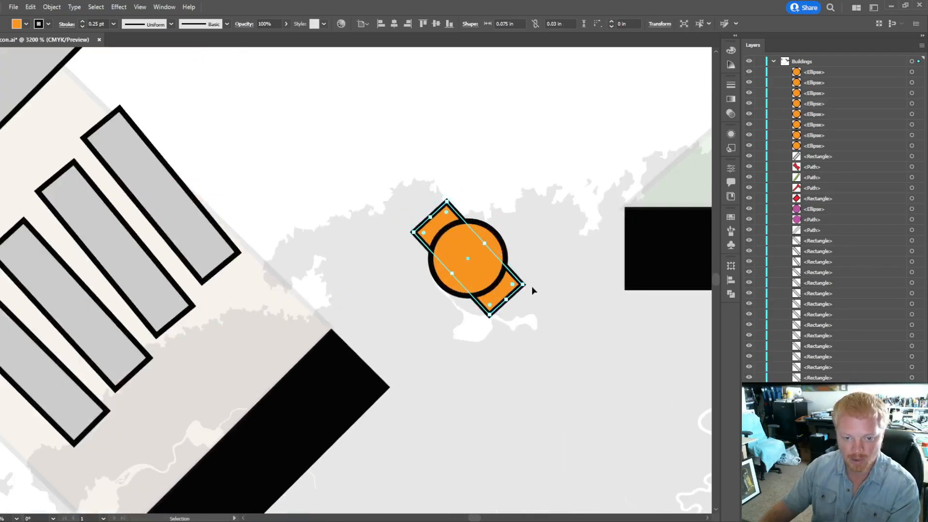
# Step: Rotate the orange rectangle more steeply so its long side points toward the middle of the gate ring
pyautogui.moveTo(527, 285); pyautogui.dragTo(518, 305)
pyautogui.scroll(-3, 528, 256)
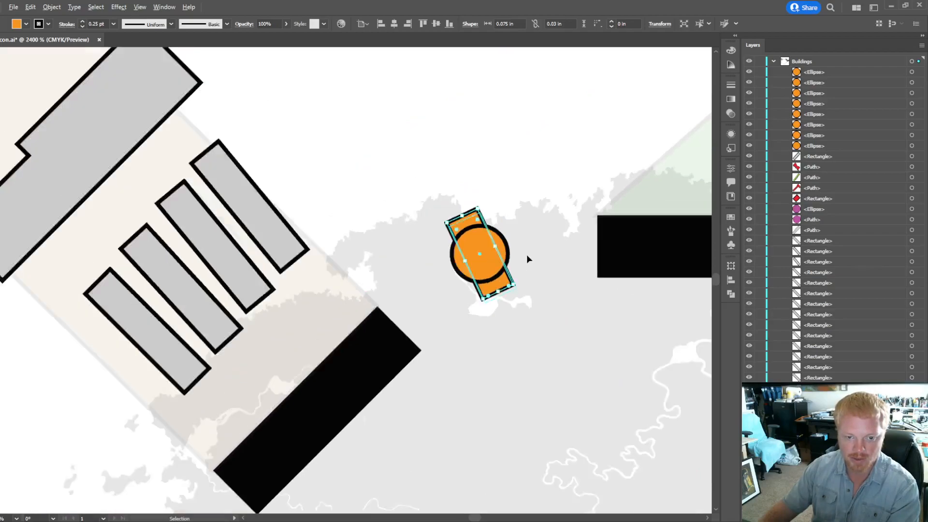
pyautogui.scroll(1, 541, 284)
pyautogui.scroll(-1, 537, 295)
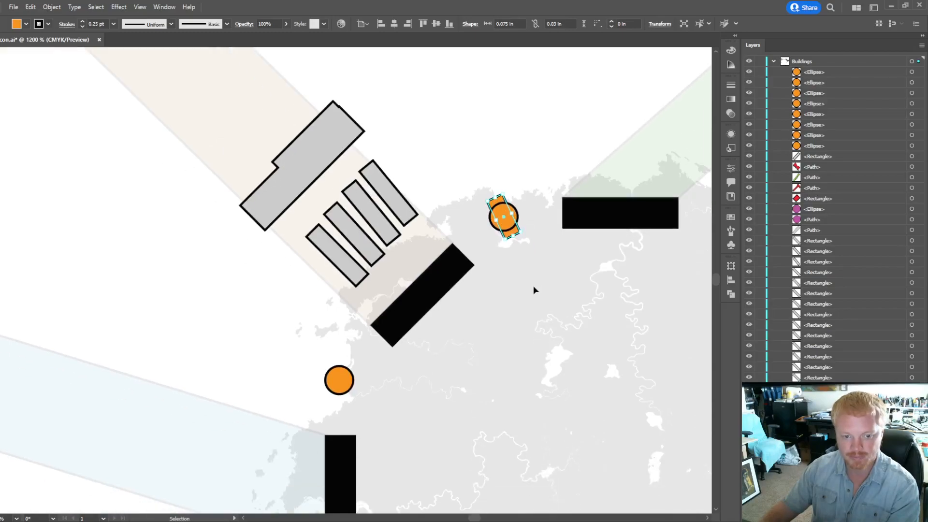
pyautogui.scroll(1, 520, 245)
# Step: Bring the orange rectangle in front of all the orange circles in the Buildings layer
pyautogui.click(521, 254)
pyautogui.click(512, 224)
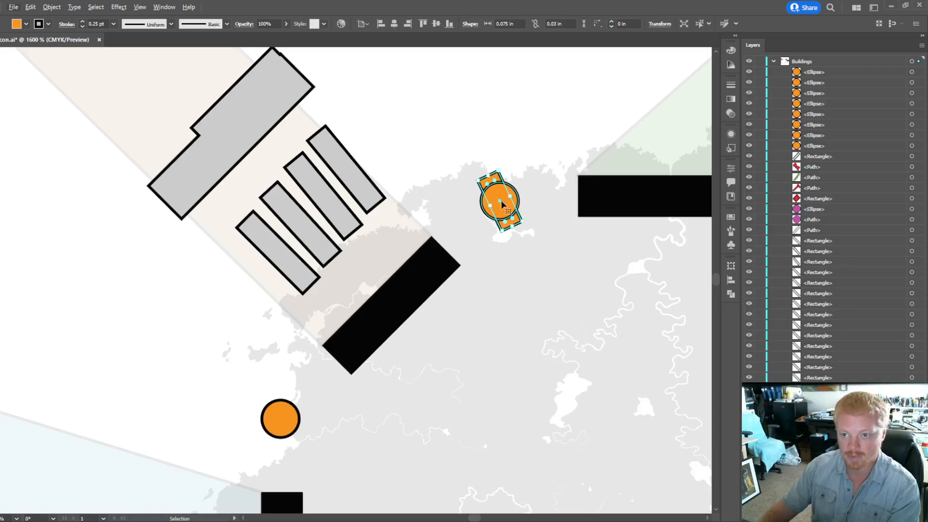
pyautogui.click(856, 113)
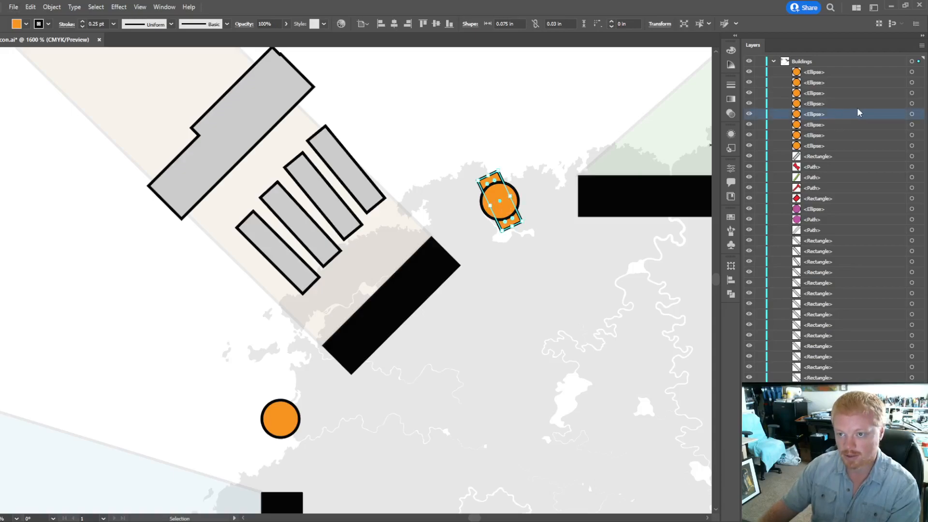
pyautogui.hotkey('ctrl', 'shift', ']')
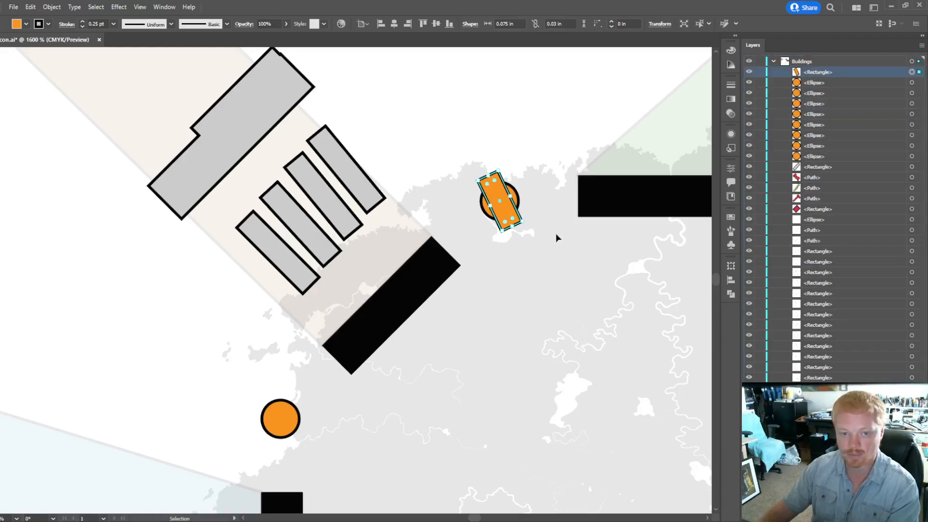
# Step: Copy the orange rectangle onto the circles on both sides of the western gate and both sides of the southern gate
pyautogui.moveTo(502, 217); pyautogui.dragTo(286, 435)
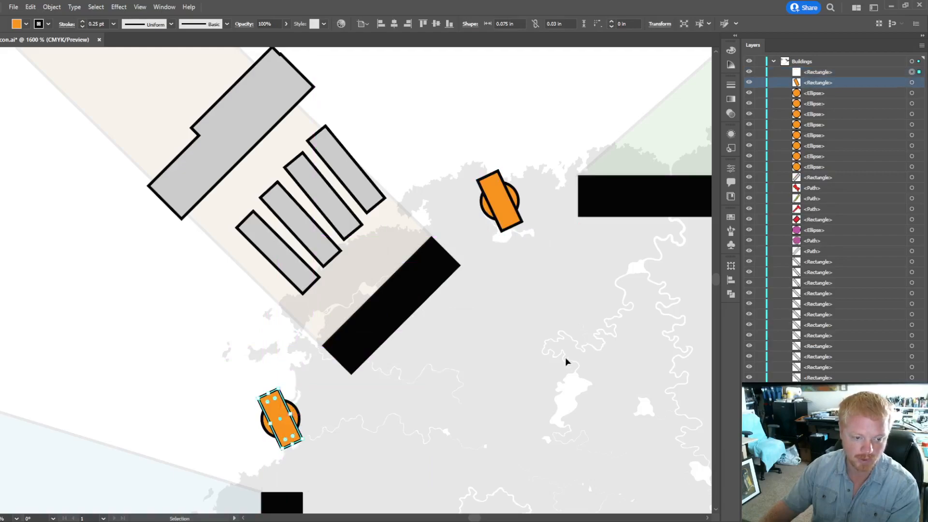
pyautogui.scroll(-5, 551, 348)
pyautogui.scroll(4, 561, 380)
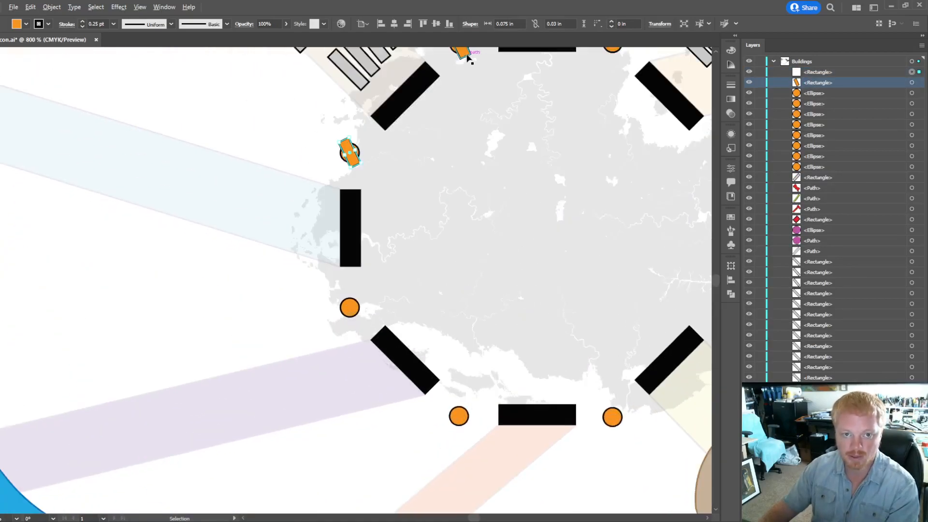
pyautogui.moveTo(463, 52); pyautogui.dragTo(618, 427)
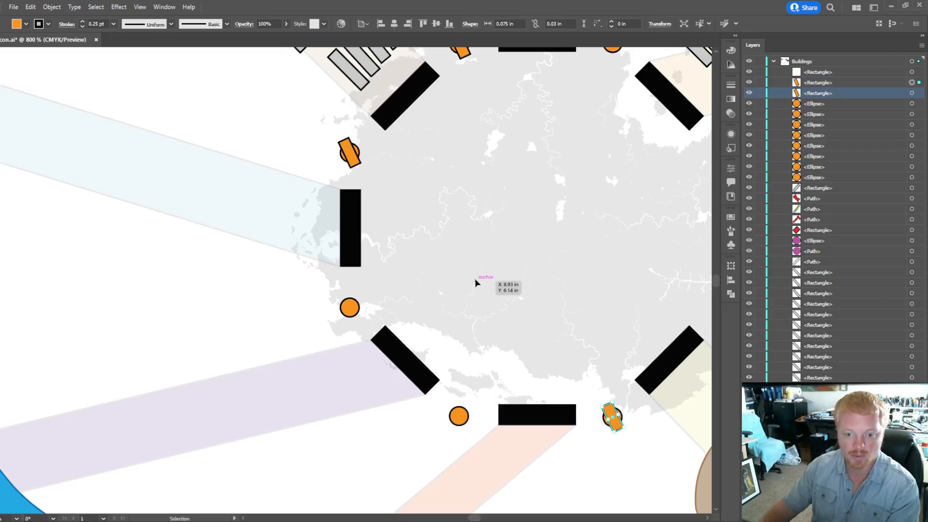
pyautogui.keyDown('shift'); pyautogui.click(351, 155); pyautogui.keyUp('shift')
pyautogui.moveTo(352, 157); pyautogui.dragTo(462, 425)
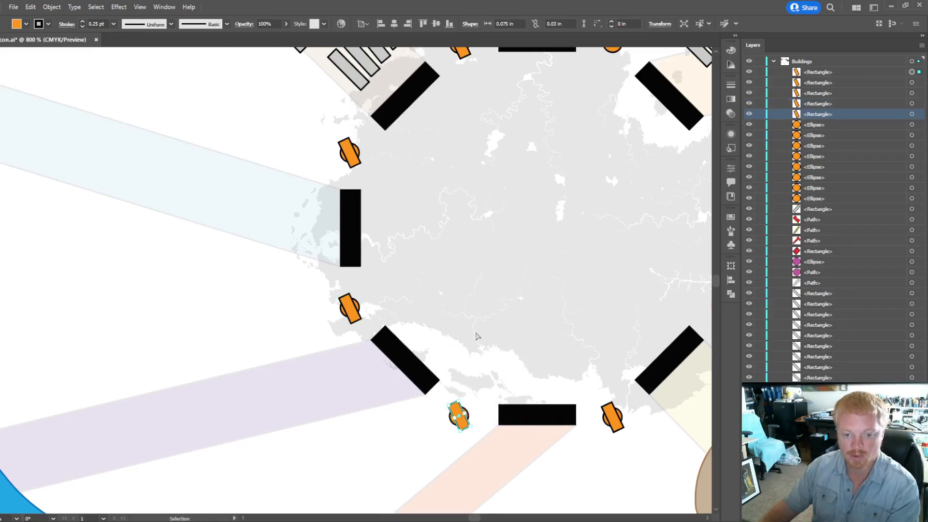
# Step: Copy the orange rectangle onto the circles on both sides of the eastern gate and the one between the northern and northeastern gates
pyautogui.hscroll(3, 478, 336)
pyautogui.moveTo(351, 416); pyautogui.dragTo(602, 183)
pyautogui.scroll(2, 585, 191)
pyautogui.scroll(5, 614, 225)
pyautogui.scroll(-6, 484, 204)
pyautogui.hscroll(-1, 435, 194)
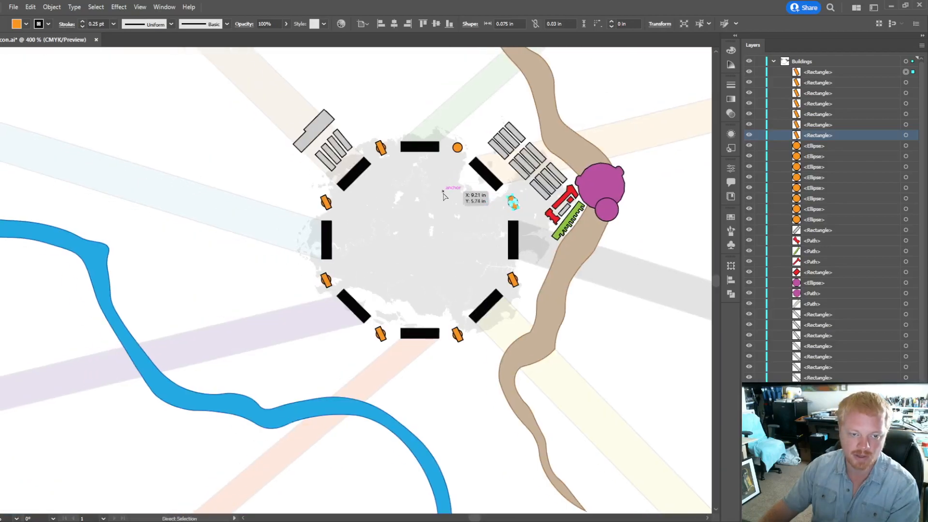
pyautogui.scroll(3, 482, 192)
pyautogui.moveTo(574, 217); pyautogui.dragTo(409, 312)
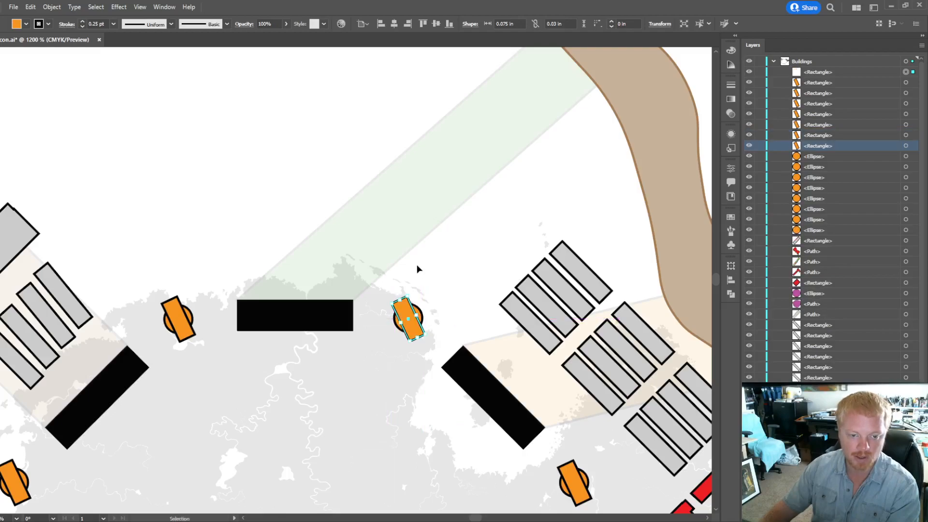
# Step: Rotate the rectangle between the northern and northeastern gates to about 64°, pointing toward the middle of the ring
pyautogui.scroll(-3, 414, 242)
pyautogui.moveTo(430, 204); pyautogui.dragTo(407, 213)
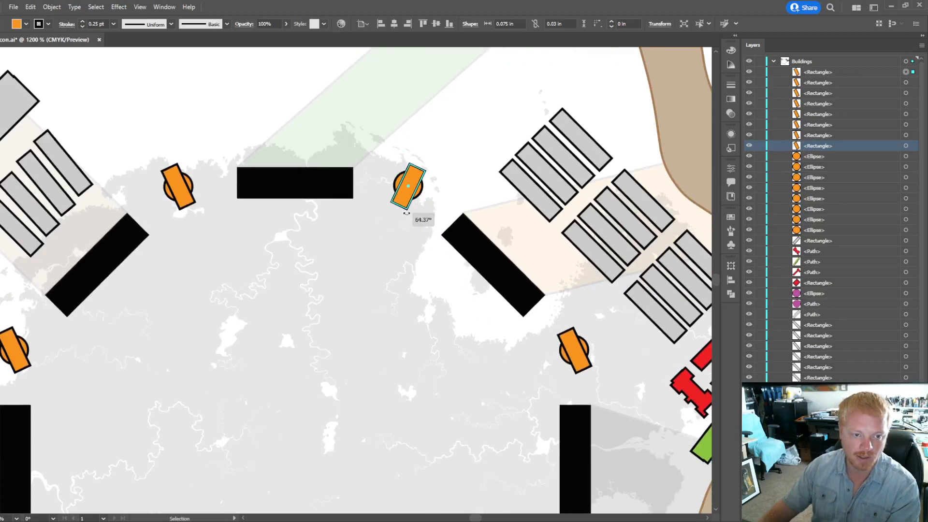
pyautogui.moveTo(407, 213); pyautogui.dragTo(407, 213)
# Step: Rotate the two rectangles above and below the eastern gate so they point toward the middle of the ring
pyautogui.click(573, 356)
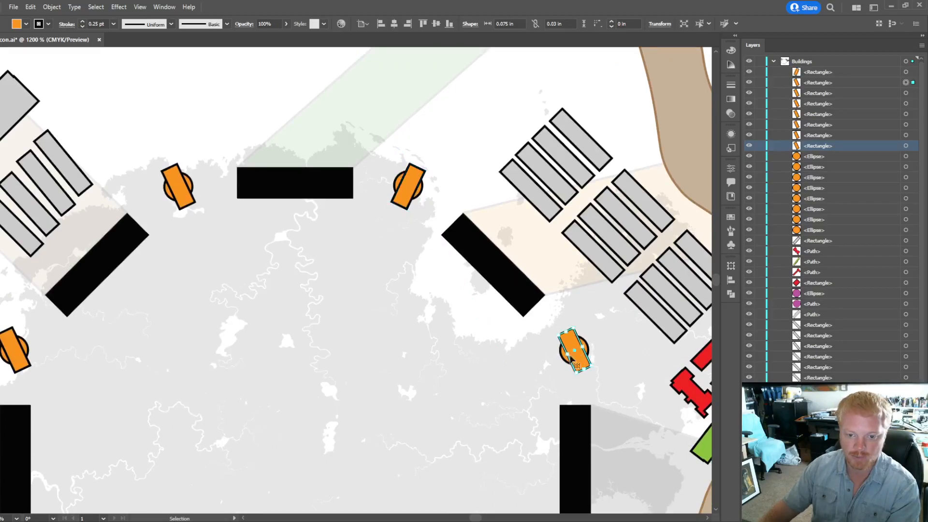
pyautogui.moveTo(554, 334); pyautogui.dragTo(550, 378)
pyautogui.scroll(-5, 516, 306)
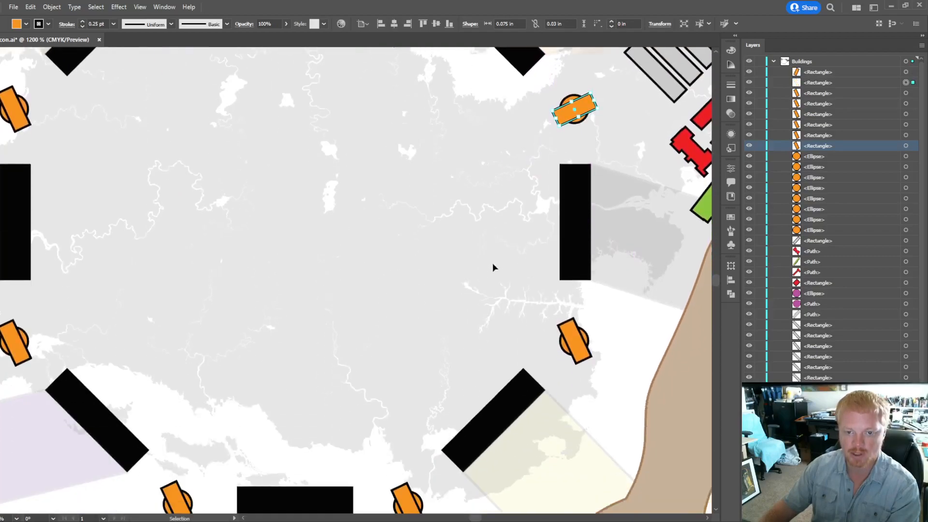
pyautogui.click(570, 326)
pyautogui.moveTo(556, 321); pyautogui.dragTo(543, 339)
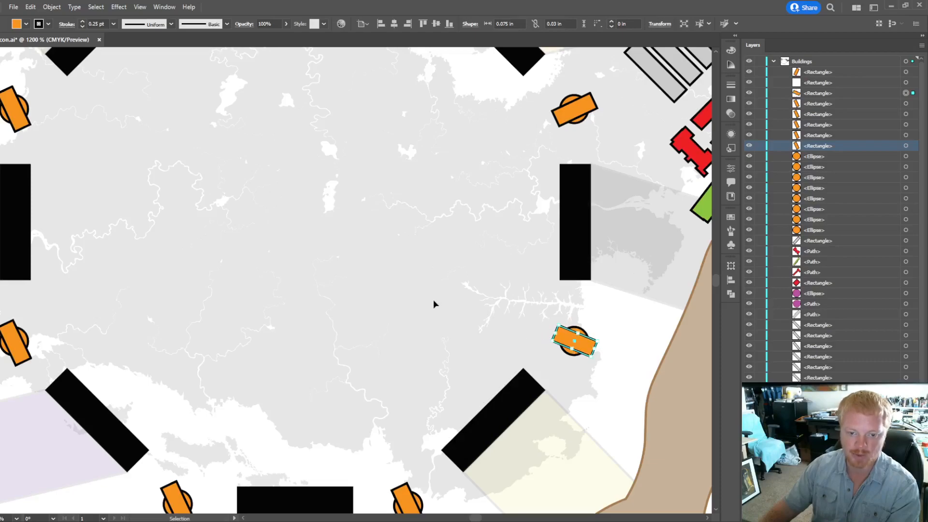
# Step: Rotate the rectangle between the southwestern and southern gates to about 68°, pointing toward the middle of the ring
pyautogui.hscroll(-5, 430, 304)
pyautogui.press('a')
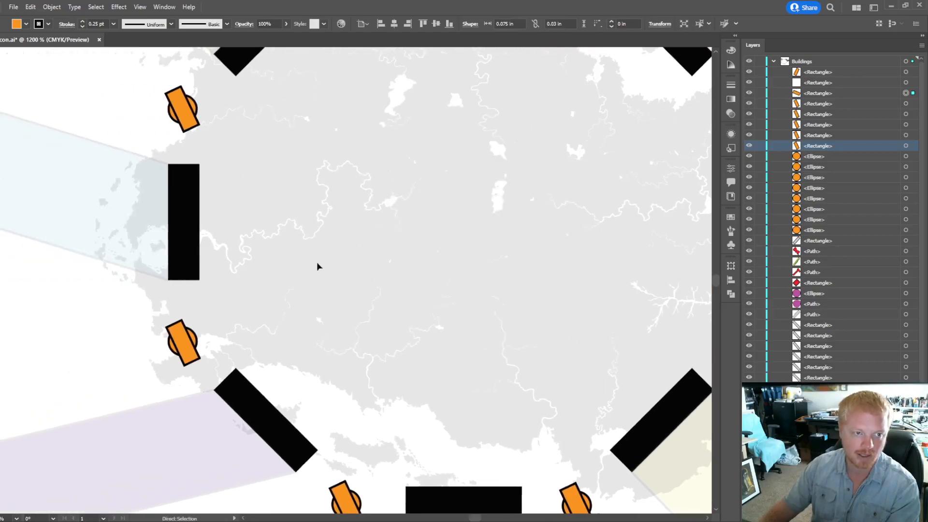
pyautogui.scroll(-4, 309, 271)
pyautogui.press('v')
pyautogui.click(346, 382)
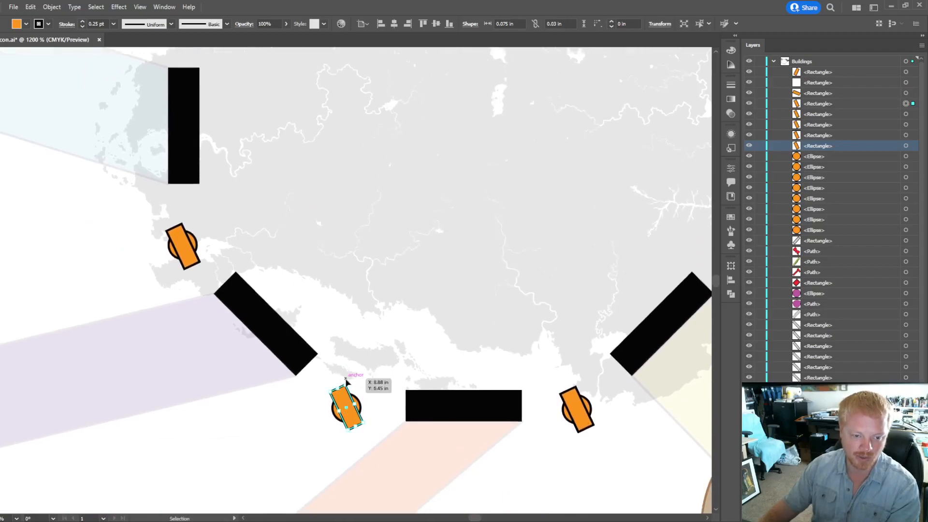
pyautogui.moveTo(346, 382); pyautogui.dragTo(364, 391)
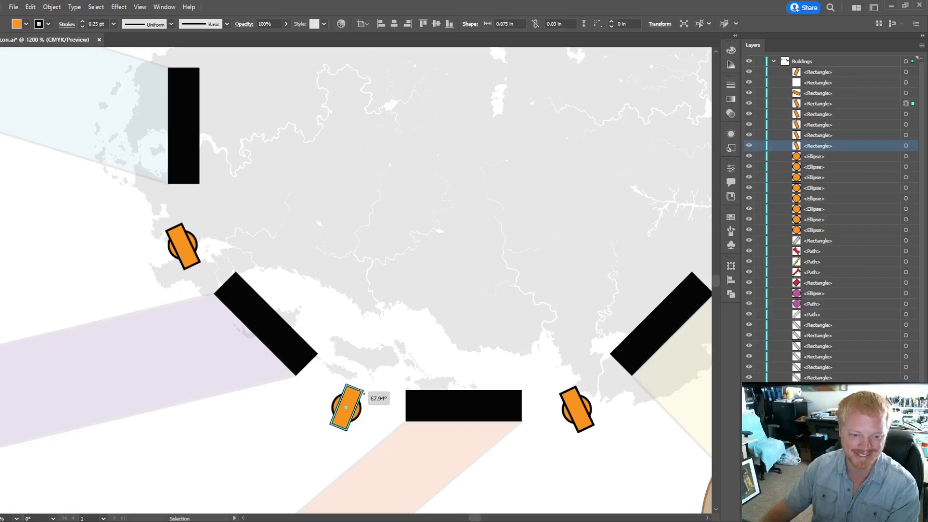
pyautogui.moveTo(364, 392); pyautogui.dragTo(365, 393)
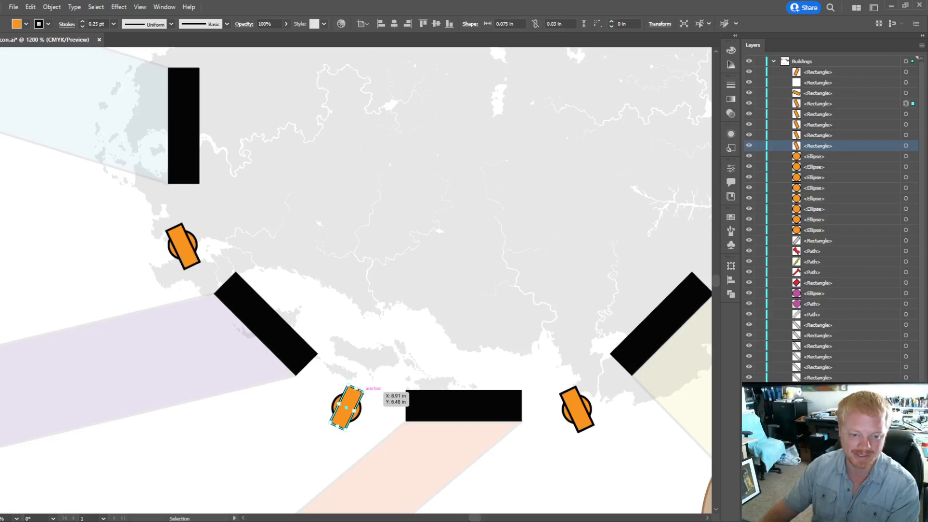
# Step: Rotate the two rectangles below and above the western gate toward the middle of the ring and deselect
pyautogui.click(186, 248)
pyautogui.moveTo(203, 265); pyautogui.dragTo(210, 218)
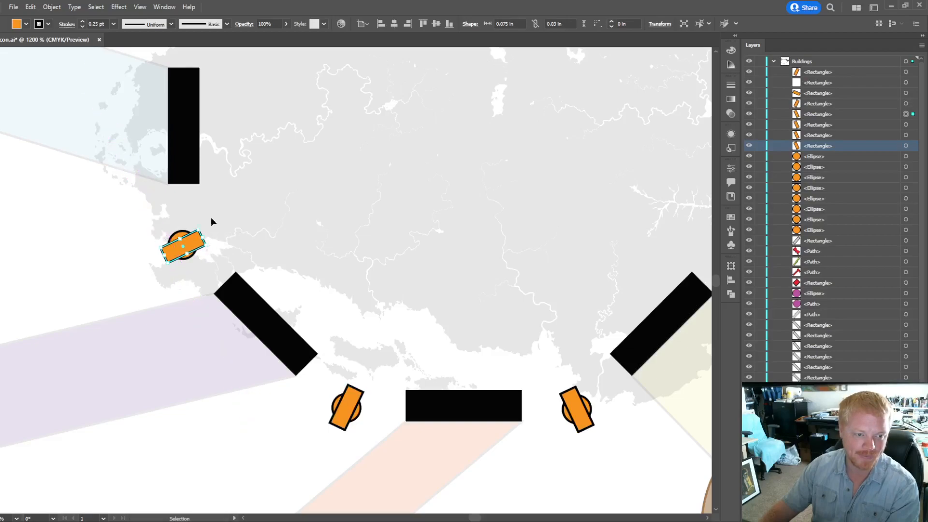
pyautogui.scroll(5, 215, 217)
pyautogui.click(198, 170)
pyautogui.moveTo(203, 172); pyautogui.dragTo(207, 161)
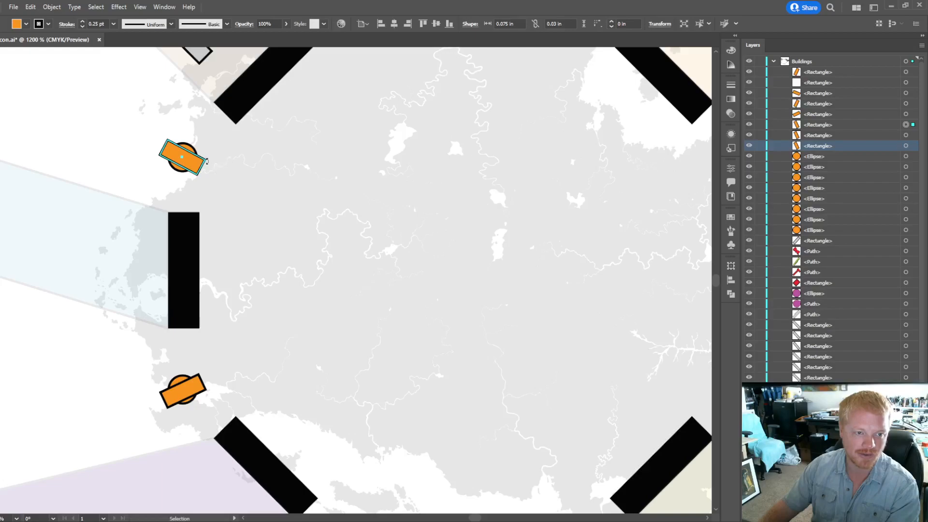
pyautogui.click(393, 283)
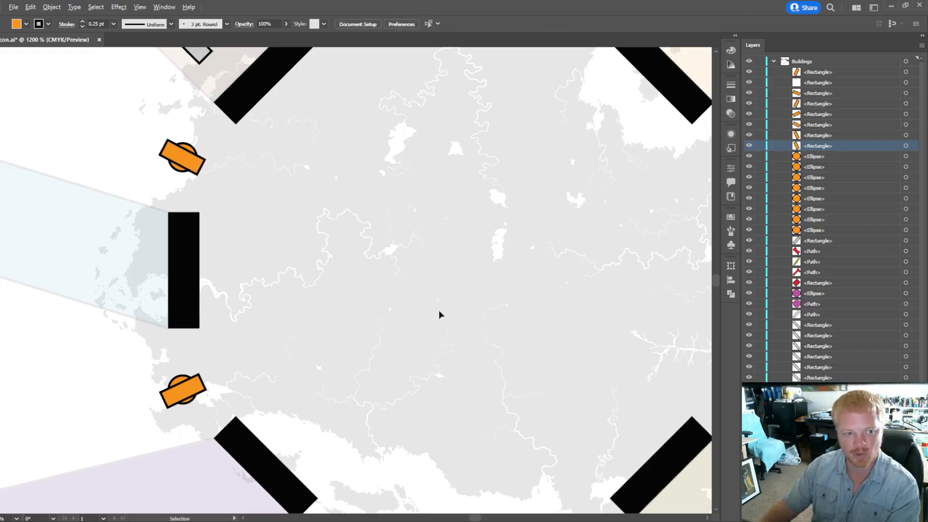
# Step: Unite the orange circle and rectangle of each tower on either side of the northern gate into a single shape
pyautogui.hotkey('ctrl', '-')
pyautogui.hotkey('ctrl', '-')
pyautogui.scroll(1, 445, 263)
pyautogui.moveTo(407, 194); pyautogui.dragTo(408, 193)
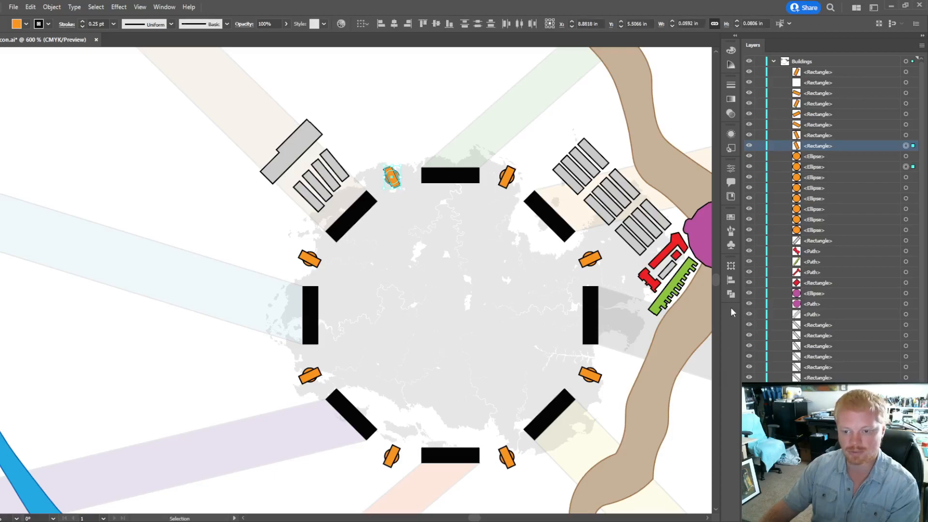
pyautogui.scroll(1, 731, 317)
pyautogui.click(617, 285)
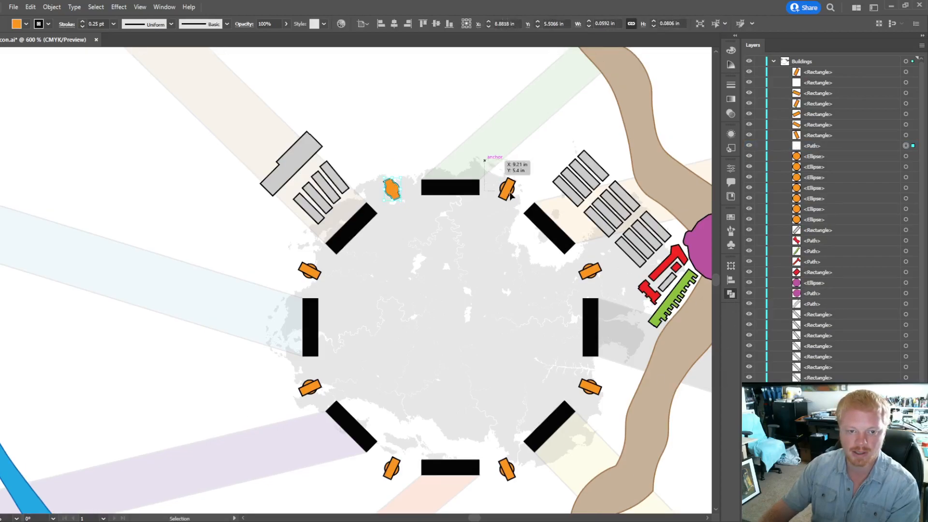
pyautogui.moveTo(513, 207); pyautogui.dragTo(514, 207)
pyautogui.hotkey('ctrl', 'g')
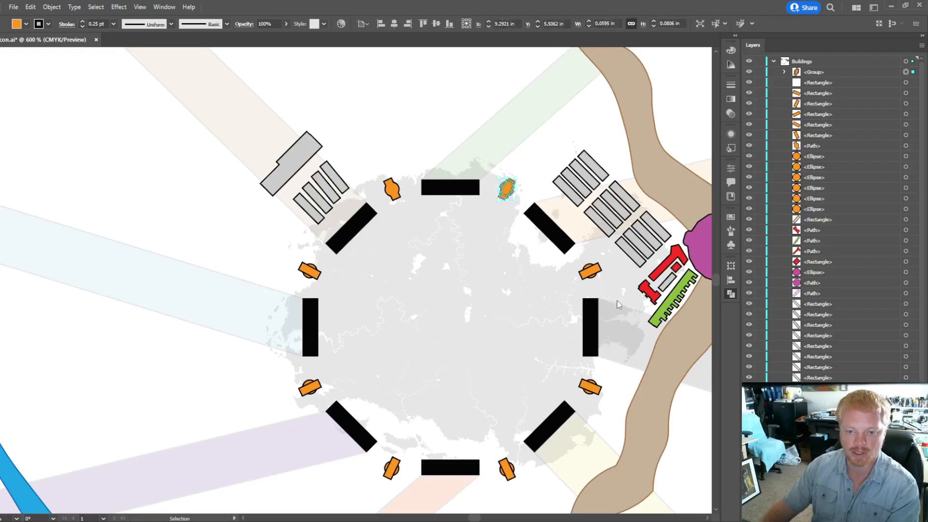
# Step: Unite the circle and rectangle of the two towers beside the eastern gate and of the tower between the southeastern and southern gates
pyautogui.moveTo(580, 269); pyautogui.dragTo(608, 290)
pyautogui.hotkey('ctrl', '4')
pyautogui.moveTo(580, 369); pyautogui.dragTo(611, 405)
pyautogui.hotkey('ctrl', '4')
pyautogui.moveTo(489, 449); pyautogui.dragTo(512, 481)
pyautogui.hotkey('ctrl', '4')
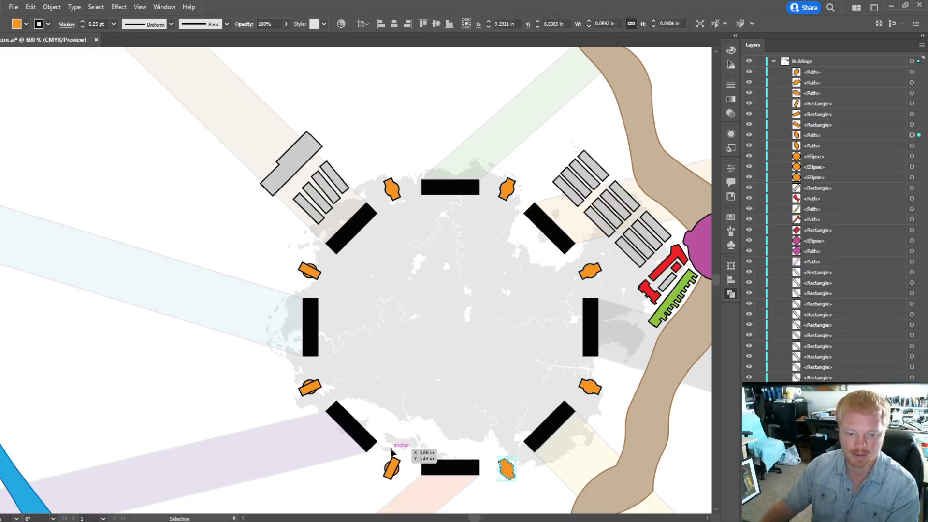
# Step: Unite the circle and rectangle of the tower between the southern and southwestern gates and of the two beside the western gate, then deselect
pyautogui.moveTo(411, 482); pyautogui.dragTo(412, 484)
pyautogui.hotkey('ctrl', '4')
pyautogui.moveTo(300, 366); pyautogui.dragTo(323, 395)
pyautogui.click(616, 287)
pyautogui.moveTo(329, 289); pyautogui.dragTo(304, 265)
pyautogui.hotkey('ctrl', '4')
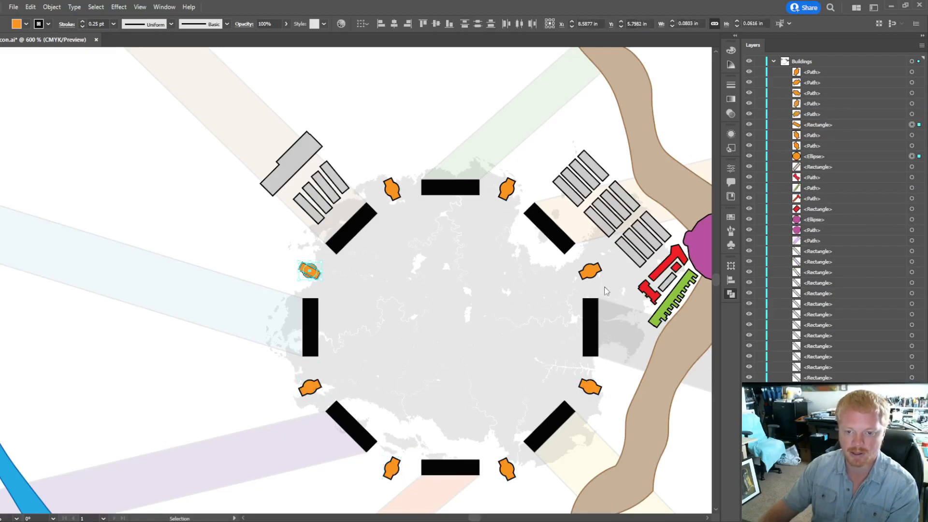
pyautogui.click(435, 330)
# Step: Look over the ring of gates and orange towers and the open space around them on the map
pyautogui.scroll(-5, 437, 328)
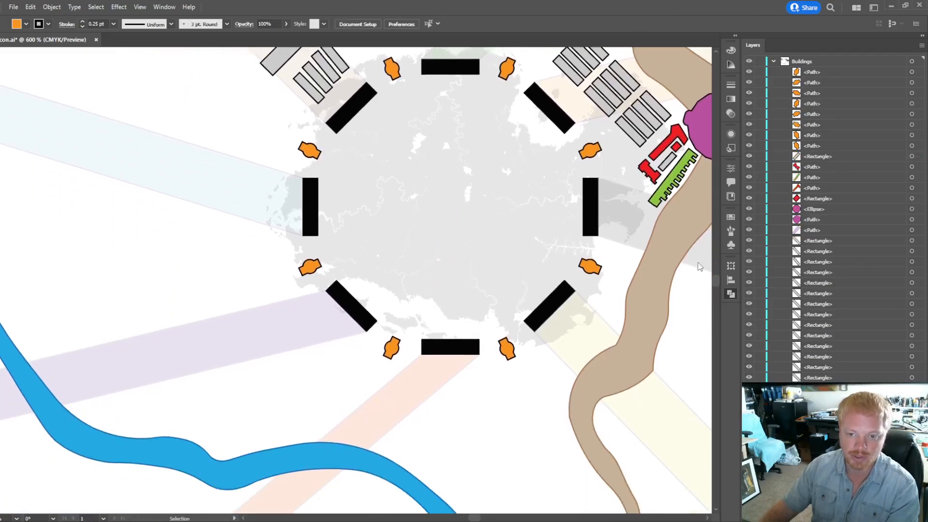
pyautogui.scroll(1, 364, 277)
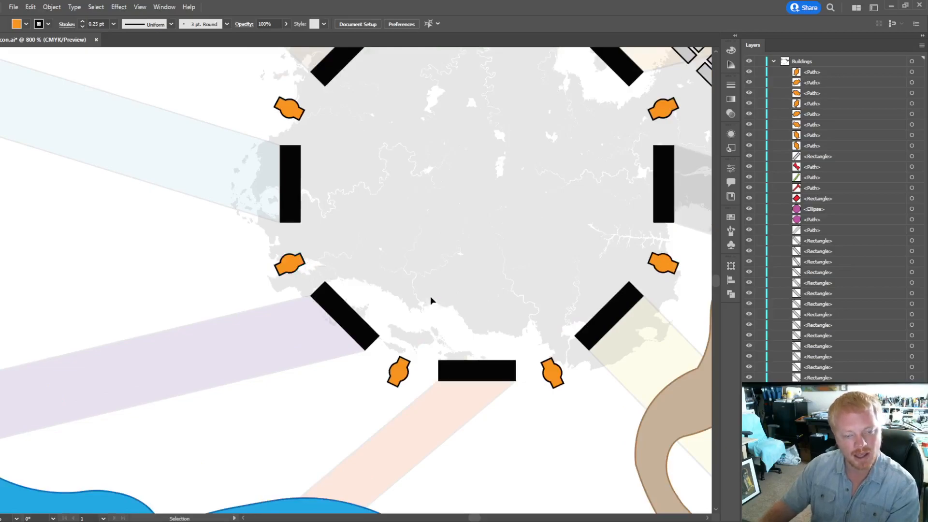
pyautogui.scroll(3, 463, 290)
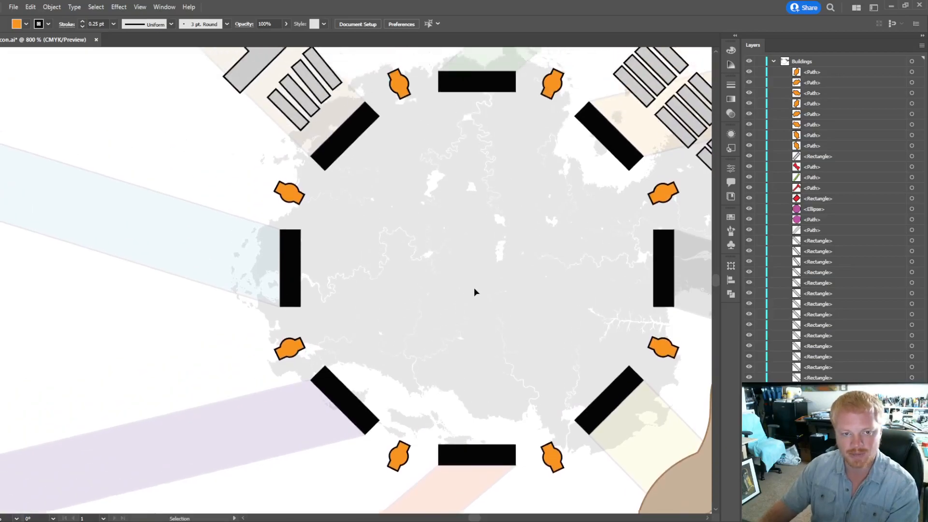
pyautogui.scroll(-2, 474, 292)
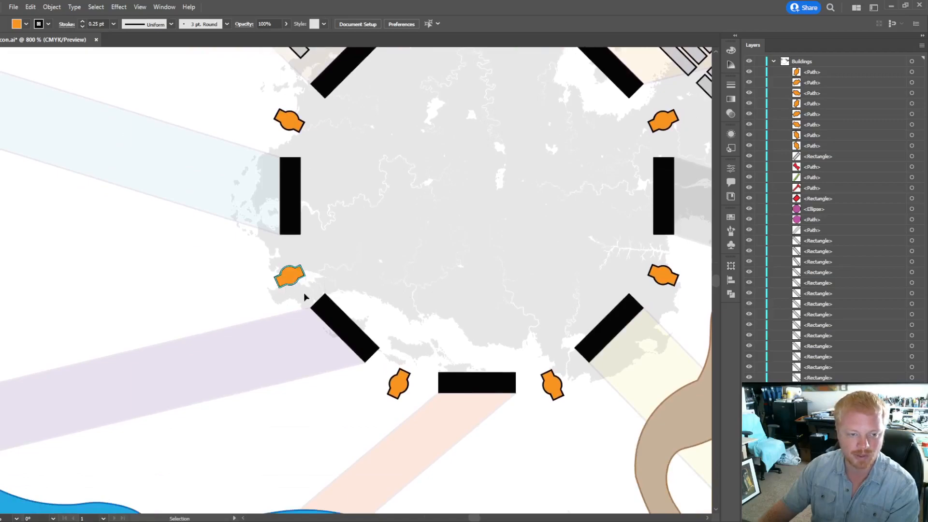
pyautogui.scroll(2, 480, 294)
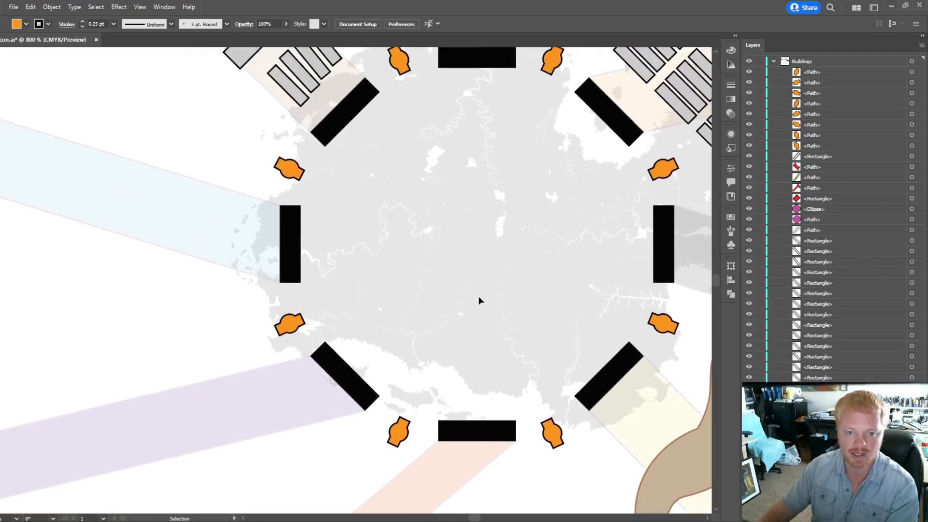
pyautogui.scroll(2, 478, 303)
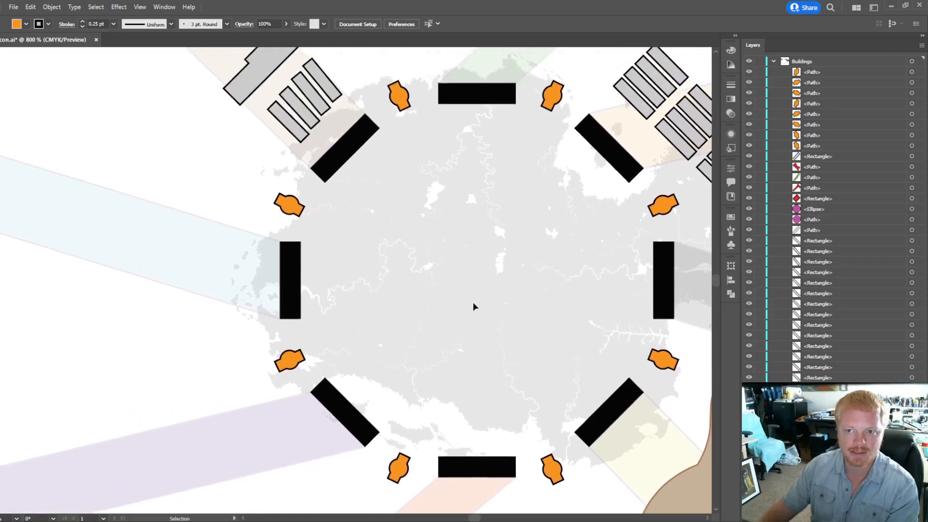
pyautogui.scroll(2, 474, 304)
pyautogui.scroll(-2, 480, 303)
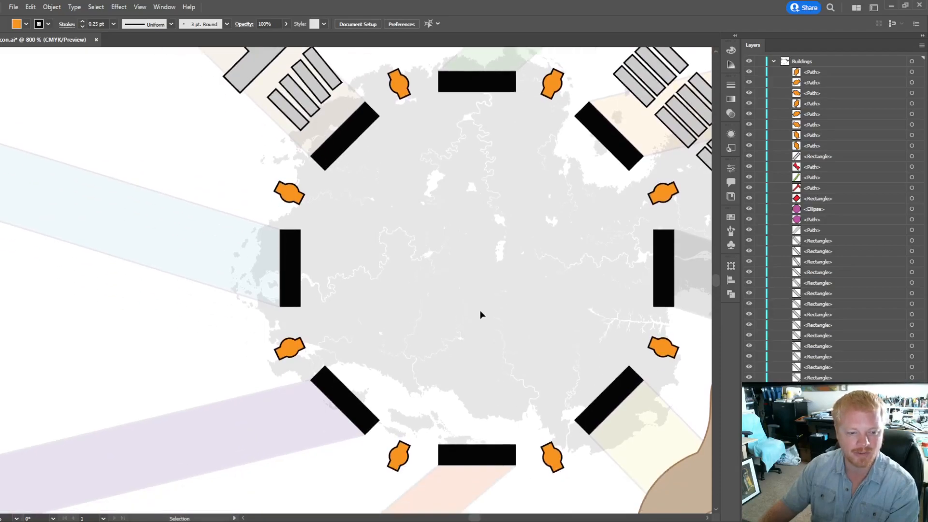
pyautogui.scroll(-3, 478, 312)
pyautogui.press('a')
pyautogui.hscroll(2, 458, 305)
pyautogui.hscroll(4, 458, 305)
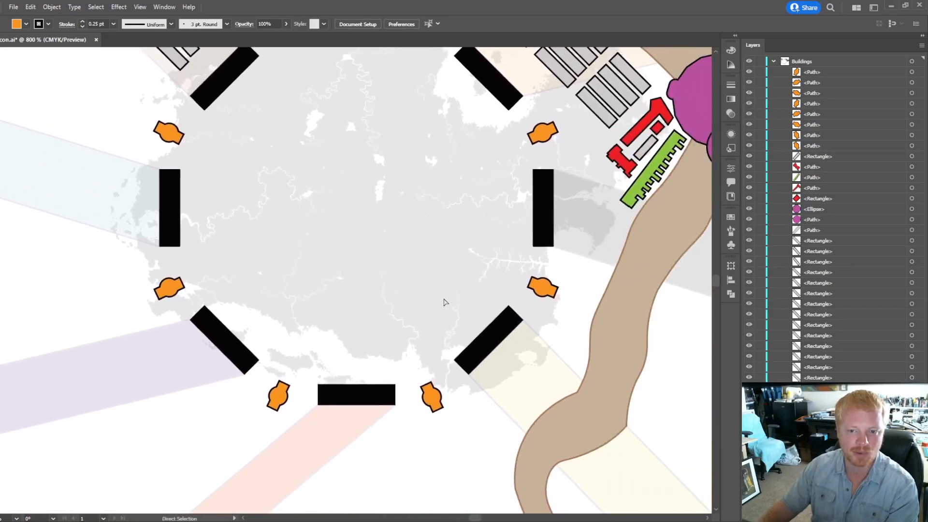
pyautogui.scroll(2, 580, 256)
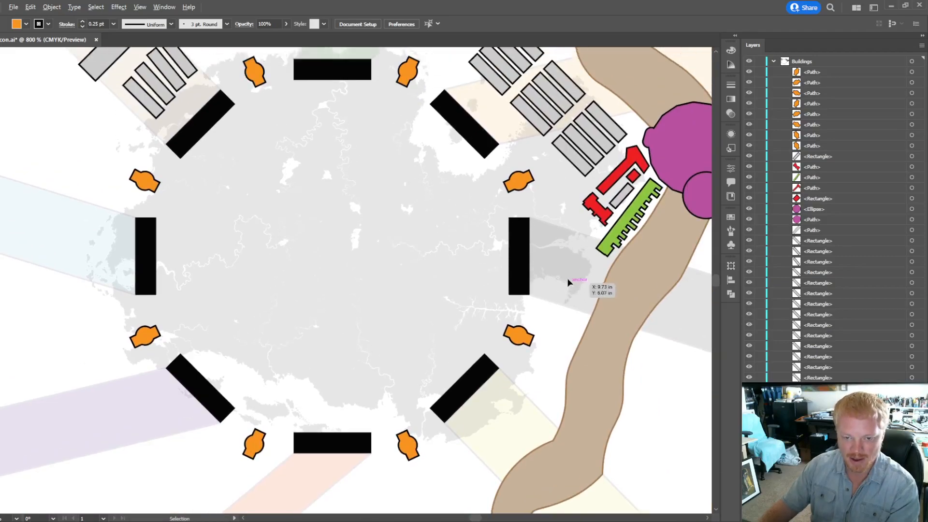
pyautogui.scroll(3, 567, 271)
pyautogui.scroll(-3, 566, 271)
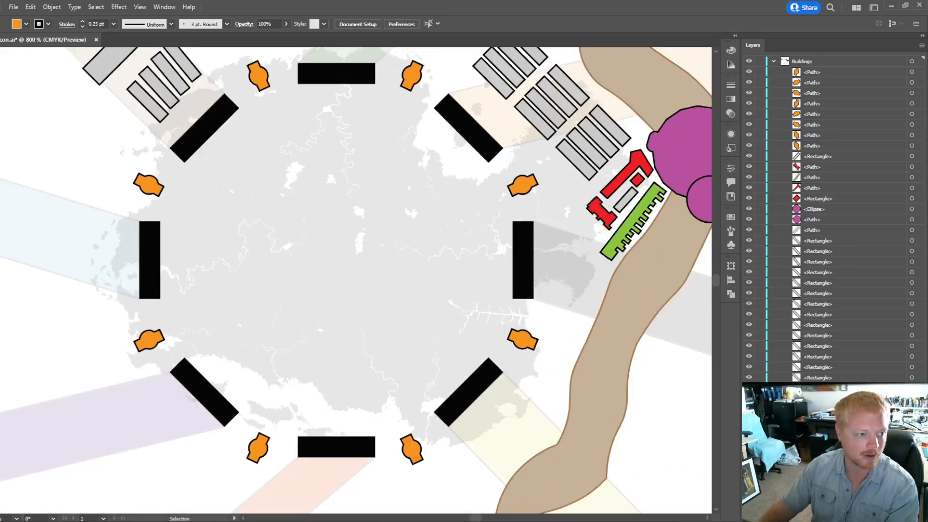
# Step: Draw a tall narrow rectangle about 0.034 by 0.175 in just east of the eastern gate and fill it green
pyautogui.scroll(2, 547, 256)
pyautogui.hscroll(2, 563, 258)
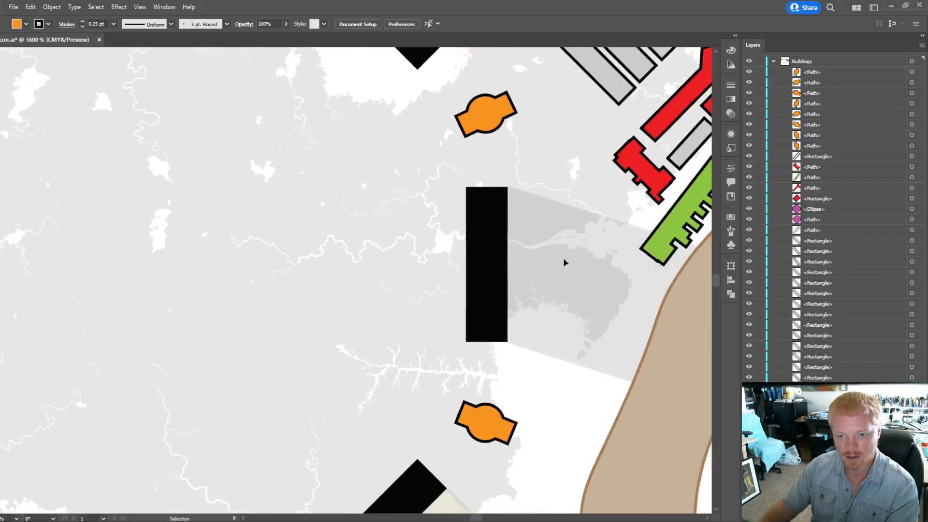
pyautogui.hscroll(1, 539, 254)
pyautogui.press('m')
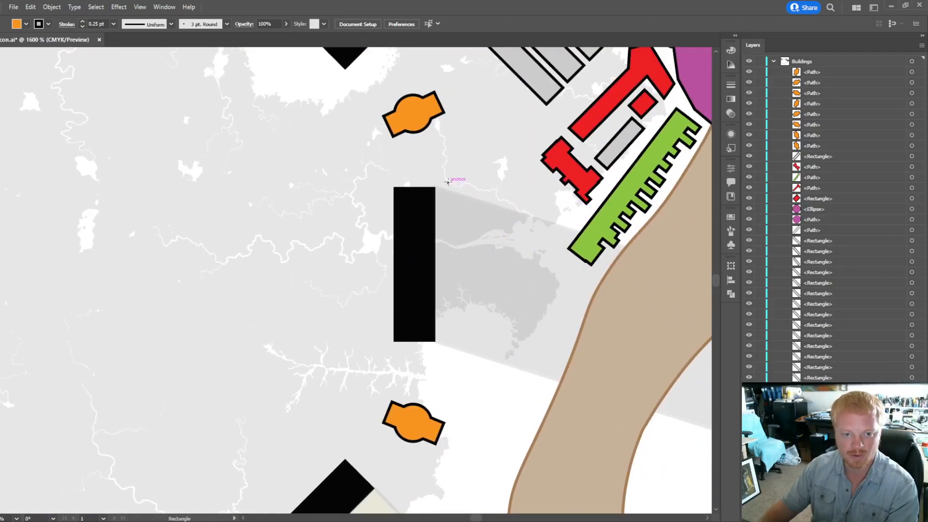
pyautogui.moveTo(453, 170); pyautogui.dragTo(478, 301)
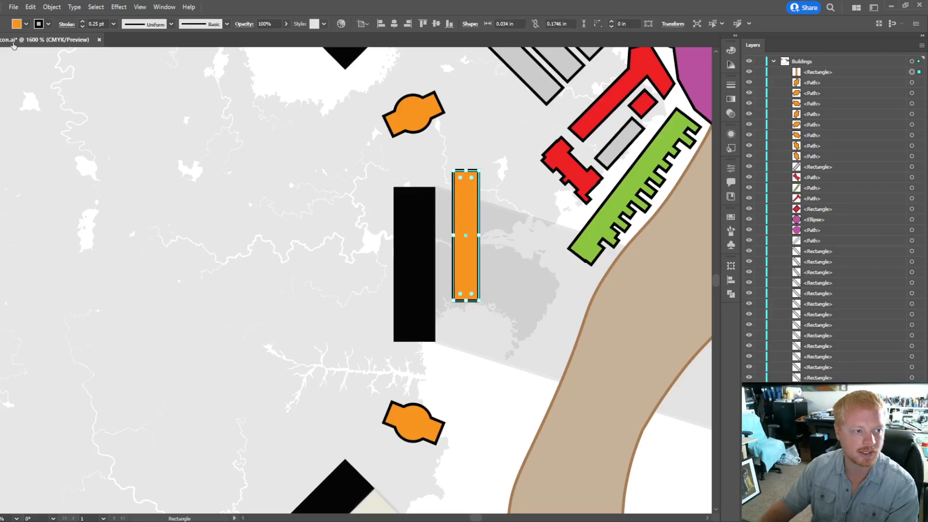
pyautogui.click(43, 51)
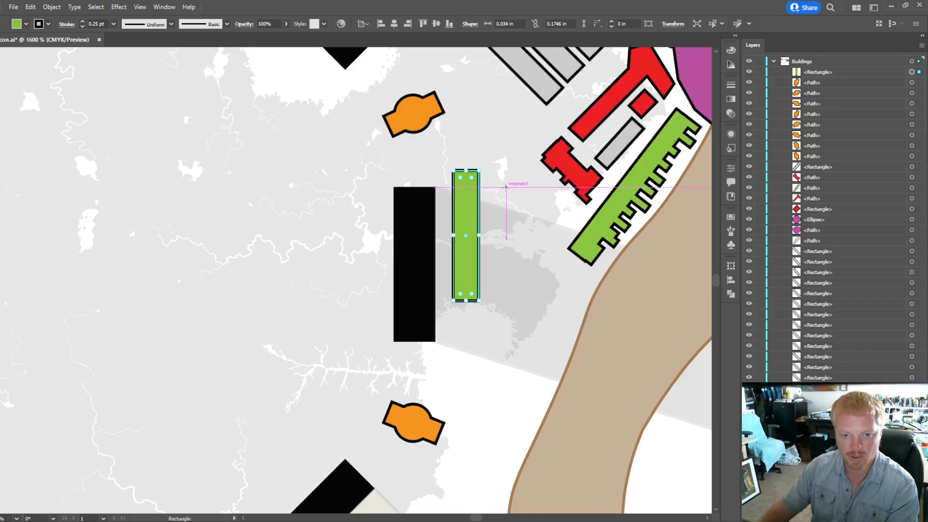
# Step: Draw a second green rectangle about 0.035 by 0.2 in east of the first and shift both slightly down
pyautogui.moveTo(500, 187); pyautogui.dragTo(526, 337)
pyautogui.press('v')
pyautogui.moveTo(514, 253)
pyautogui.mouseDown()
pyautogui.moveTo(522, 252)
pyautogui.moveTo(517, 260)
pyautogui.mouseUp()
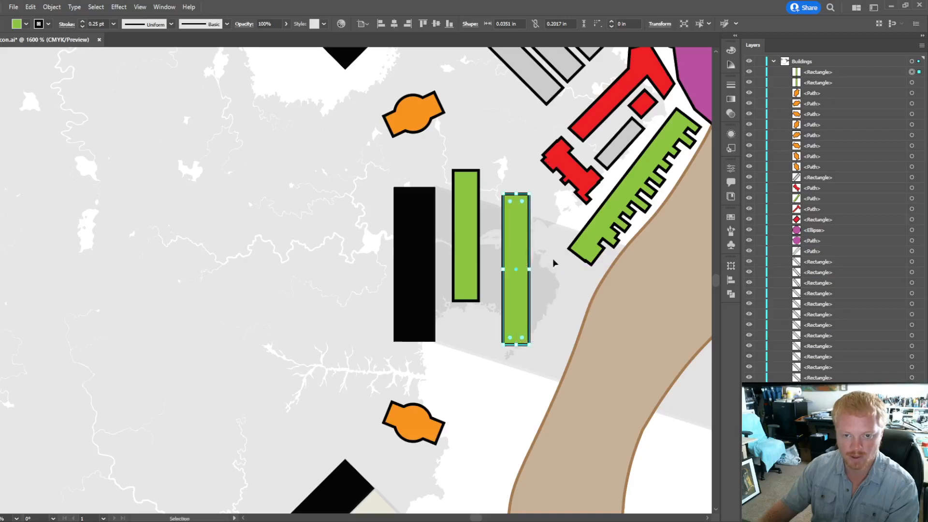
pyautogui.moveTo(471, 222); pyautogui.dragTo(470, 228)
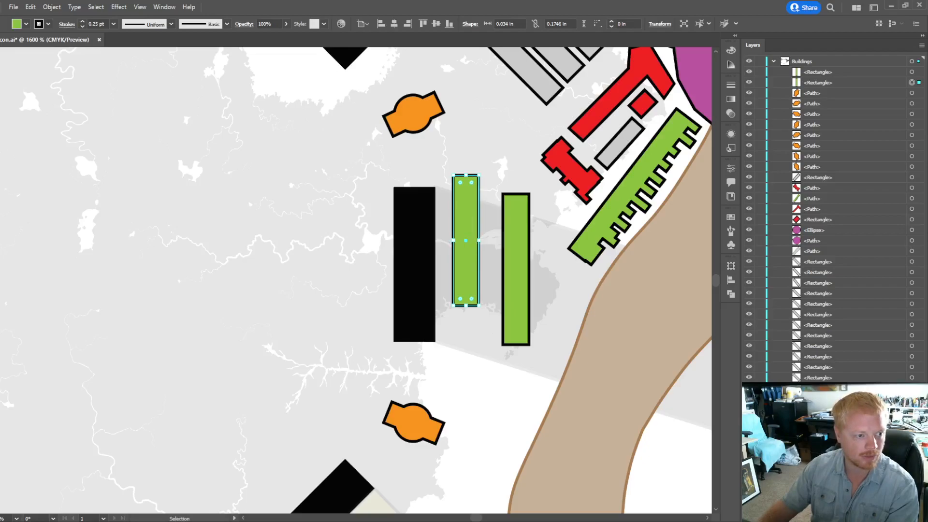
# Step: Add a short green rectangle about 0.035 by 0.015 in extending east from the upper end of the western green block
pyautogui.press('m')
pyautogui.scroll(2, 506, 192)
pyautogui.moveTo(480, 159)
pyautogui.mouseDown()
pyautogui.moveTo(500, 159)
pyautogui.moveTo(431, 182)
pyautogui.moveTo(480, 174)
pyautogui.mouseUp()
pyautogui.press('v')
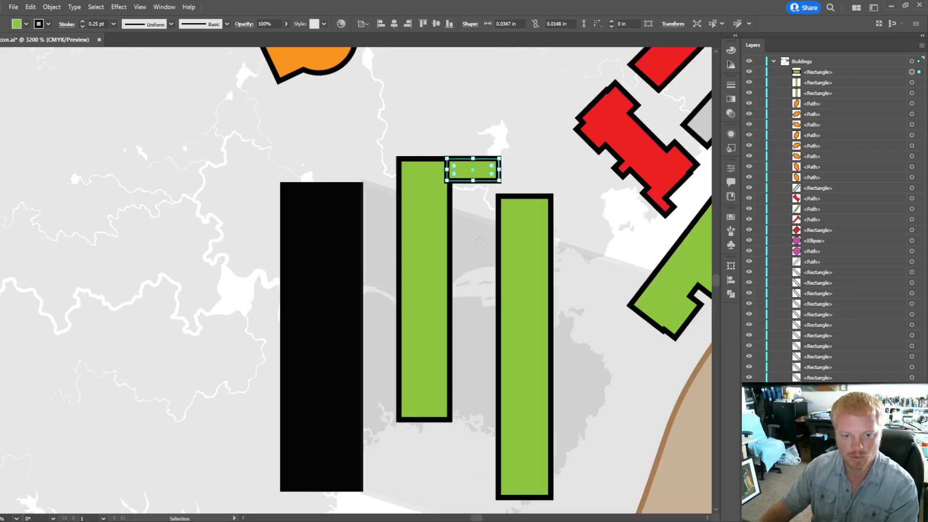
# Step: Add green rectangles at the lower ends of both blocks, about 0.055 by 0.024 in on the eastern and 0.035 by 0.019 in on the western
pyautogui.scroll(-4, 474, 243)
pyautogui.press('m')
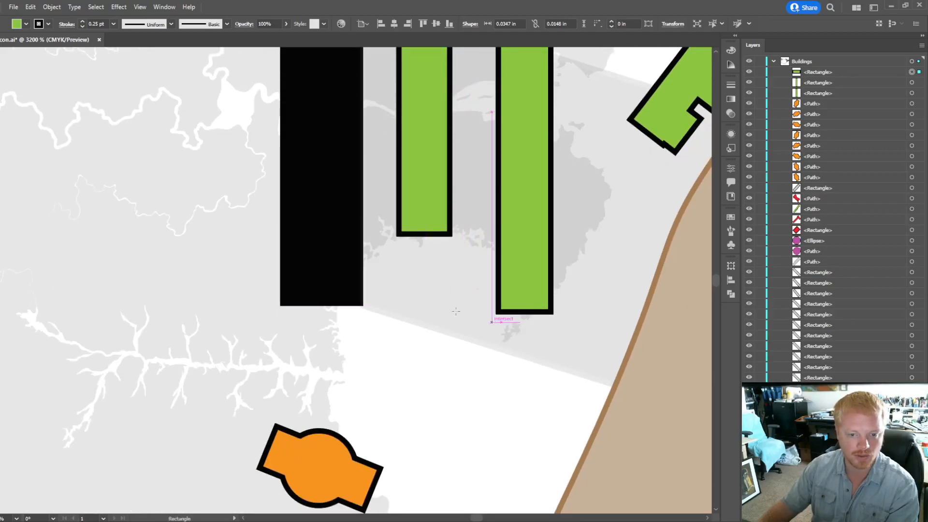
pyautogui.moveTo(414, 275); pyautogui.dragTo(498, 313)
pyautogui.scroll(1, 394, 269)
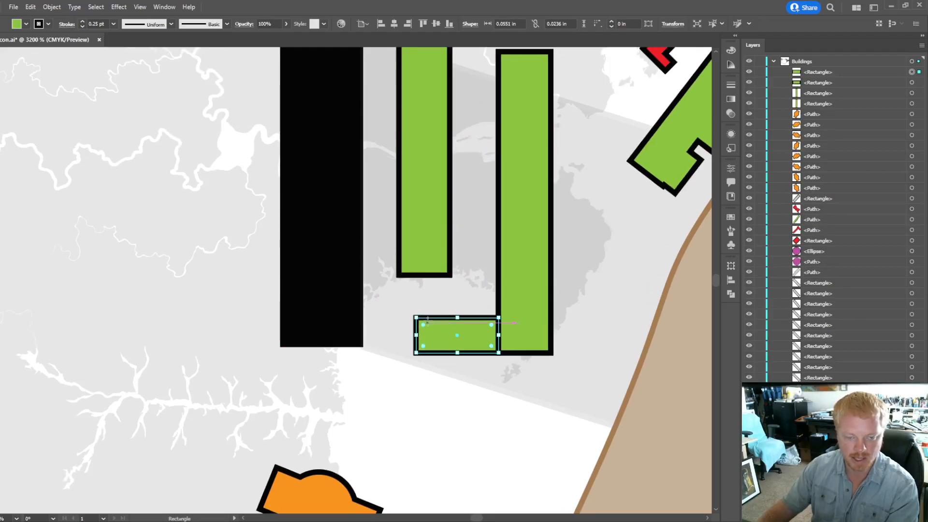
pyautogui.moveTo(463, 304)
pyautogui.mouseDown()
pyautogui.moveTo(410, 274)
pyautogui.moveTo(449, 288)
pyautogui.mouseUp()
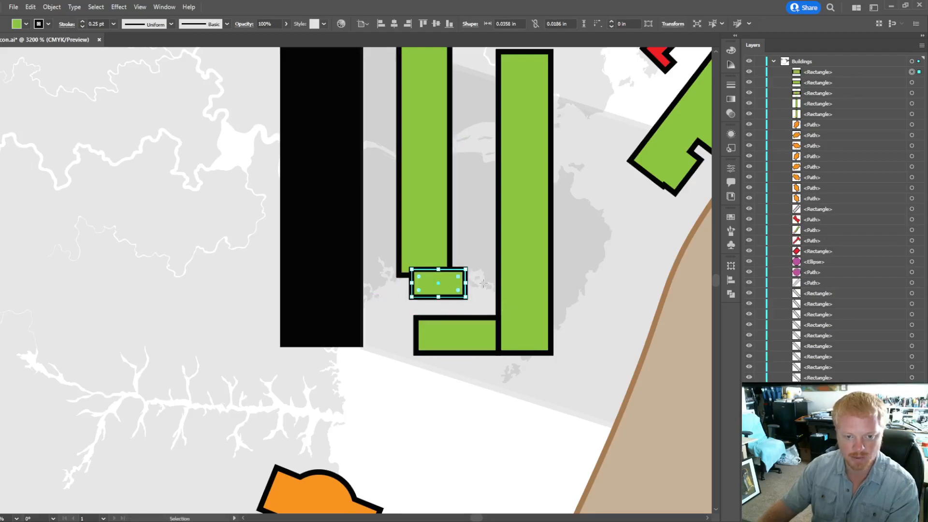
# Step: Draw six small green rectangles of varying sizes overlapping the inner edge of the western green block as irregular teeth
pyautogui.scroll(3, 435, 264)
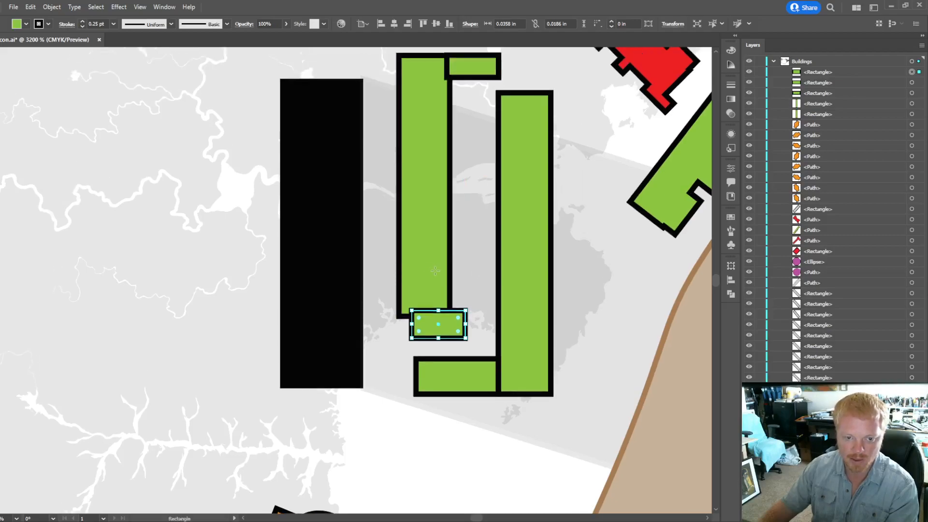
pyautogui.moveTo(475, 289); pyautogui.dragTo(430, 272)
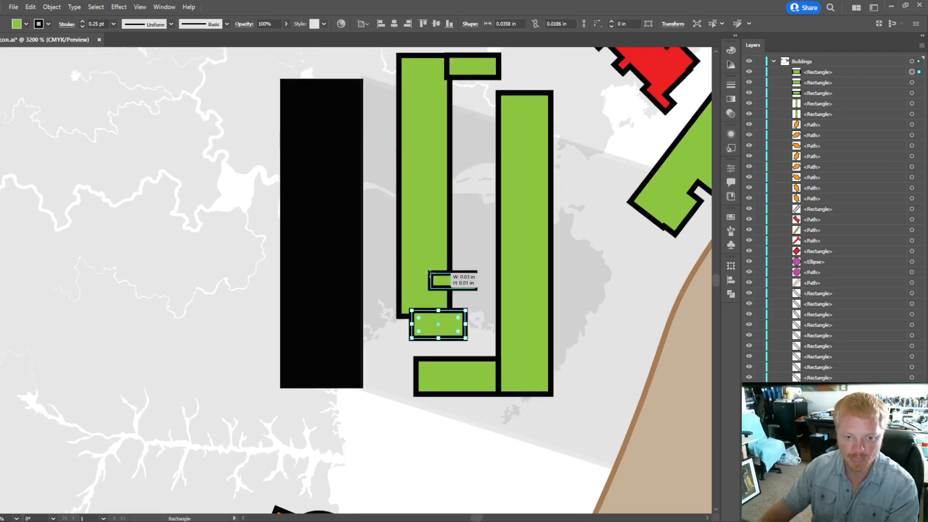
pyautogui.moveTo(475, 245); pyautogui.dragTo(433, 246)
pyautogui.scroll(3, 455, 278)
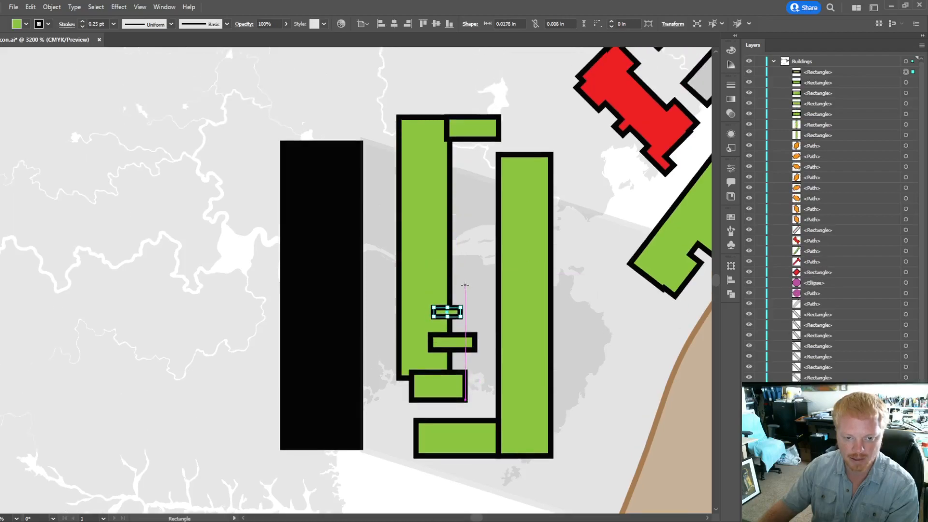
pyautogui.moveTo(466, 289)
pyautogui.mouseDown()
pyautogui.moveTo(436, 273)
pyautogui.moveTo(443, 240)
pyautogui.moveTo(423, 221)
pyautogui.mouseUp()
pyautogui.moveTo(467, 194); pyautogui.dragTo(444, 205)
pyautogui.press('v')
pyautogui.press('m')
pyautogui.moveTo(460, 170); pyautogui.dragTo(432, 135)
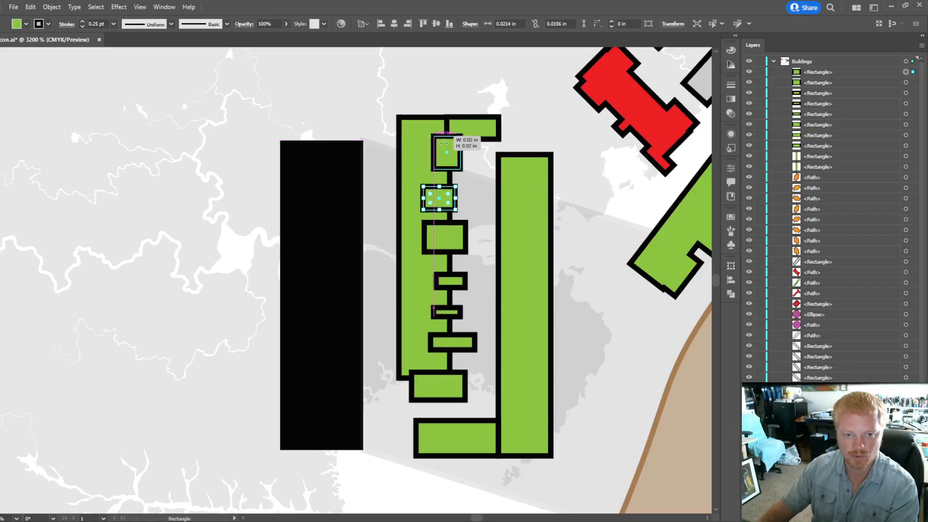
# Step: Draw five small green rectangles and a taller one below them along the inner edge of the eastern green block
pyautogui.moveTo(476, 158); pyautogui.dragTo(517, 320)
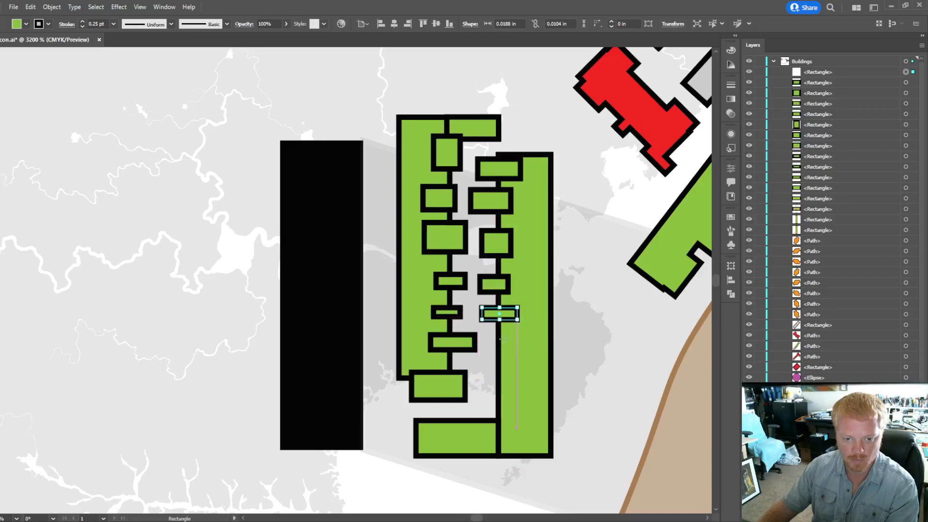
pyautogui.moveTo(484, 363); pyautogui.dragTo(503, 420)
pyautogui.press('v')
# Step: Unite each of the two green blocks with its attached rectangles into a single toothed outline and deselect
pyautogui.click(384, 92)
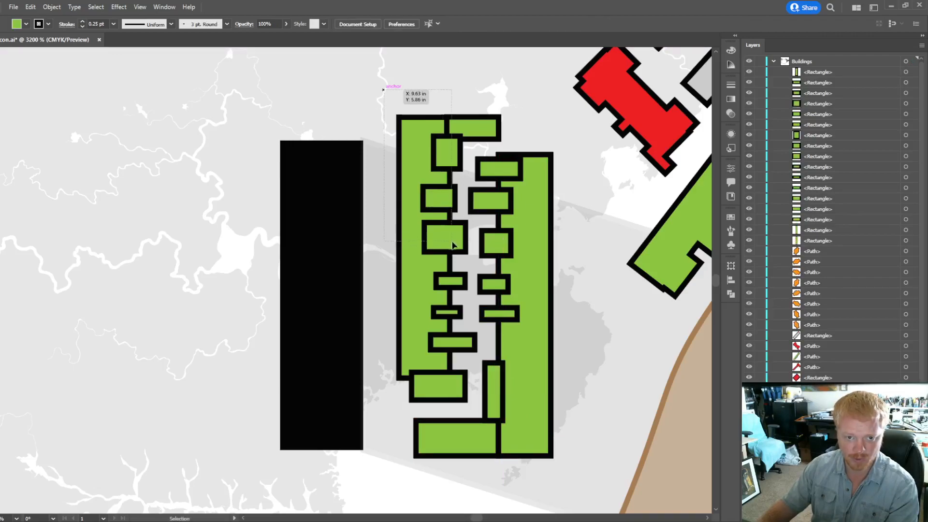
pyautogui.moveTo(457, 348); pyautogui.dragTo(463, 400)
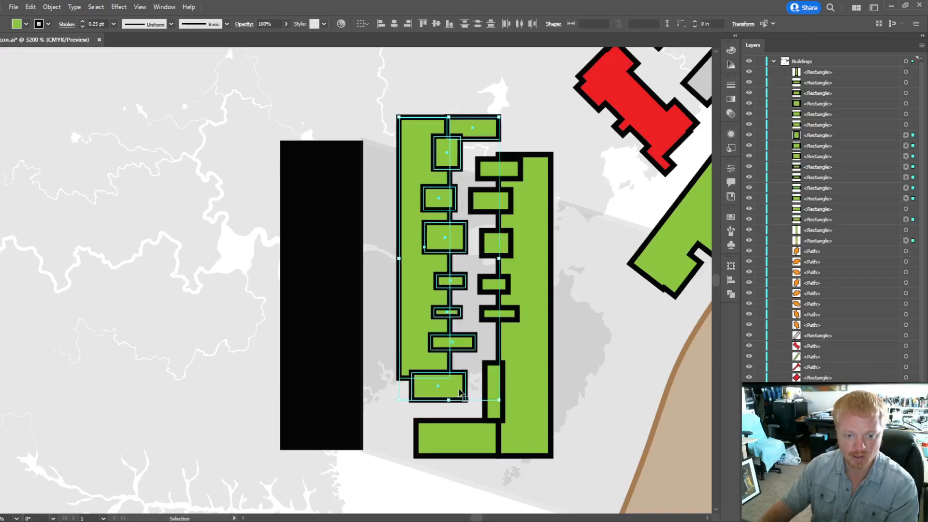
pyautogui.click(614, 290)
pyautogui.click(533, 126)
pyautogui.moveTo(482, 147); pyautogui.dragTo(550, 457)
pyautogui.click(620, 291)
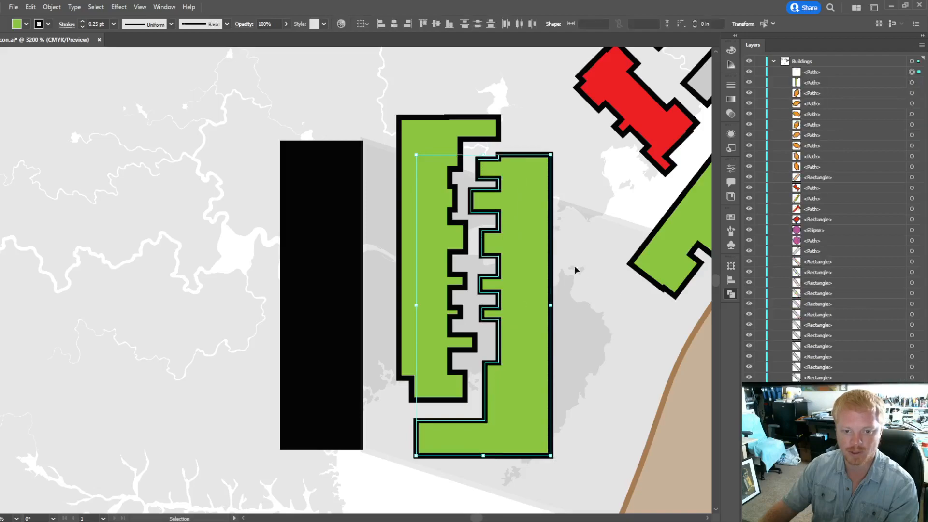
pyautogui.click(579, 205)
pyautogui.scroll(-4, 579, 205)
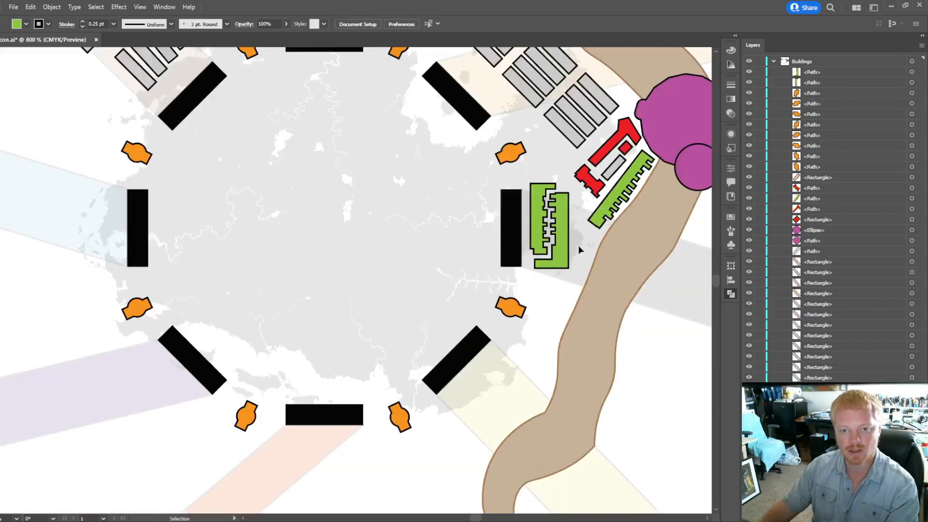
pyautogui.scroll(-3, 584, 249)
pyautogui.scroll(5, 582, 234)
pyautogui.hscroll(-1, 586, 228)
pyautogui.hscroll(3, 560, 256)
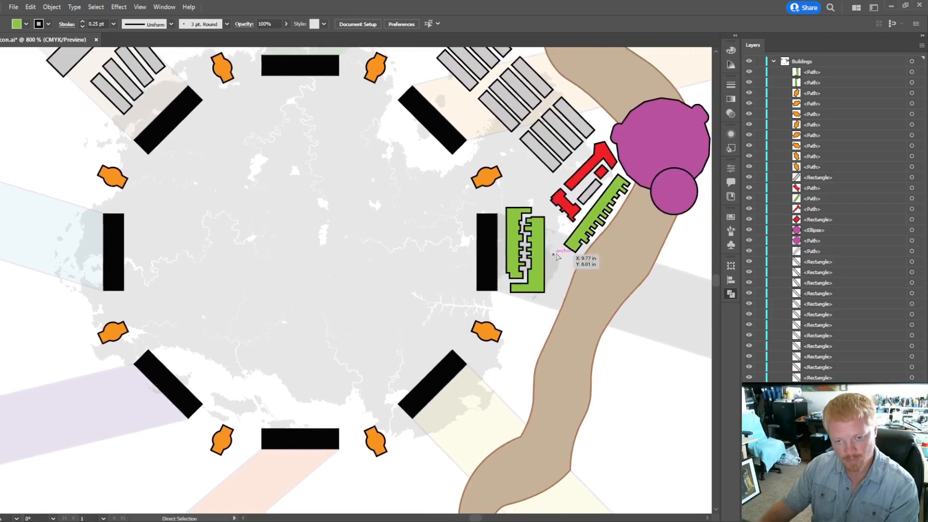
# Step: Draw an upright green rectangle about 0.084 in tall west of the riverbank, with three smaller rectangles of differing sizes overlapping its eastern edge
pyautogui.hscroll(4, 524, 284)
pyautogui.scroll(2, 518, 275)
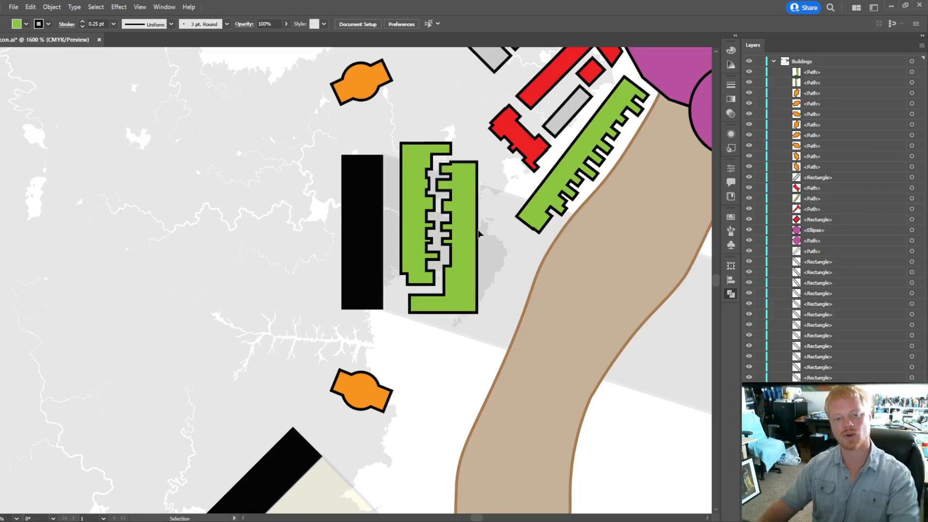
pyautogui.scroll(1, 508, 237)
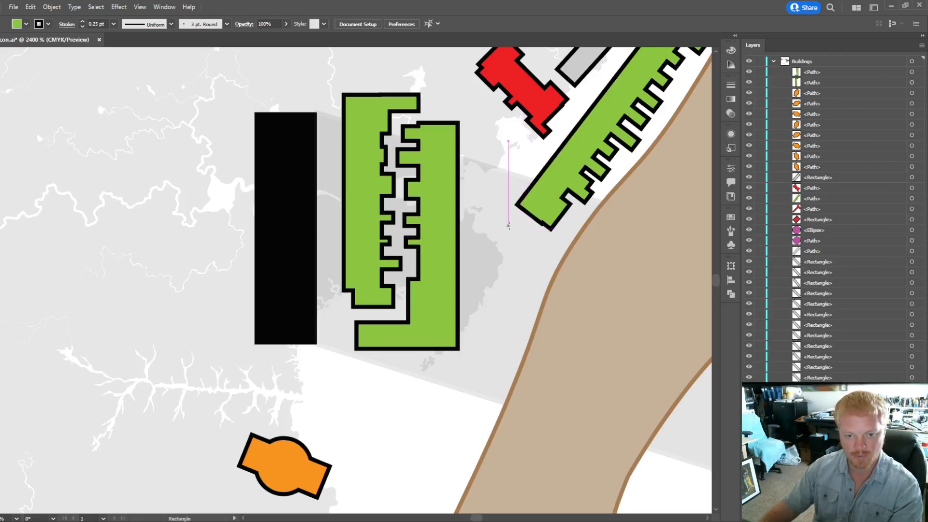
pyautogui.moveTo(504, 225)
pyautogui.mouseDown()
pyautogui.moveTo(519, 251)
pyautogui.moveTo(530, 319)
pyautogui.moveTo(502, 306)
pyautogui.moveTo(500, 288)
pyautogui.mouseUp()
pyautogui.press('v')
pyautogui.press('m')
pyautogui.moveTo(527, 228); pyautogui.dragTo(506, 259)
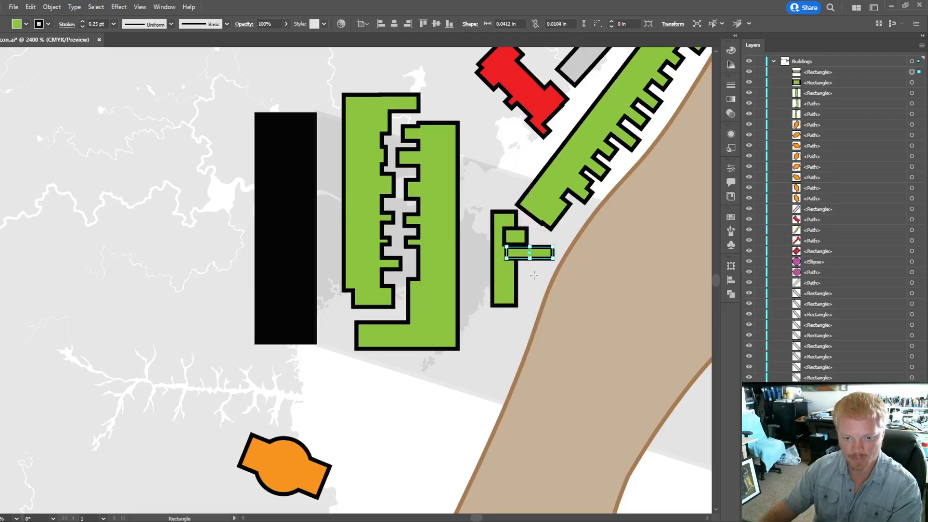
pyautogui.moveTo(532, 275); pyautogui.dragTo(512, 306)
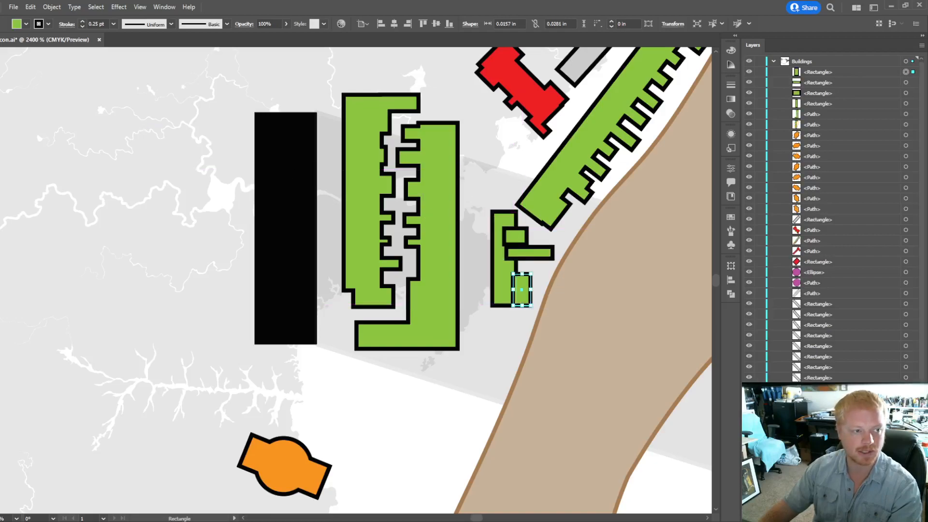
# Step: Unite the four overlapping green rectangles beside the riverbank into a single building outline and deselect it
pyautogui.scroll(2, 525, 171)
pyautogui.press('v')
pyautogui.moveTo(479, 260); pyautogui.dragTo(511, 354)
pyautogui.keyDown('shift'); pyautogui.click(527, 341); pyautogui.keyUp('shift')
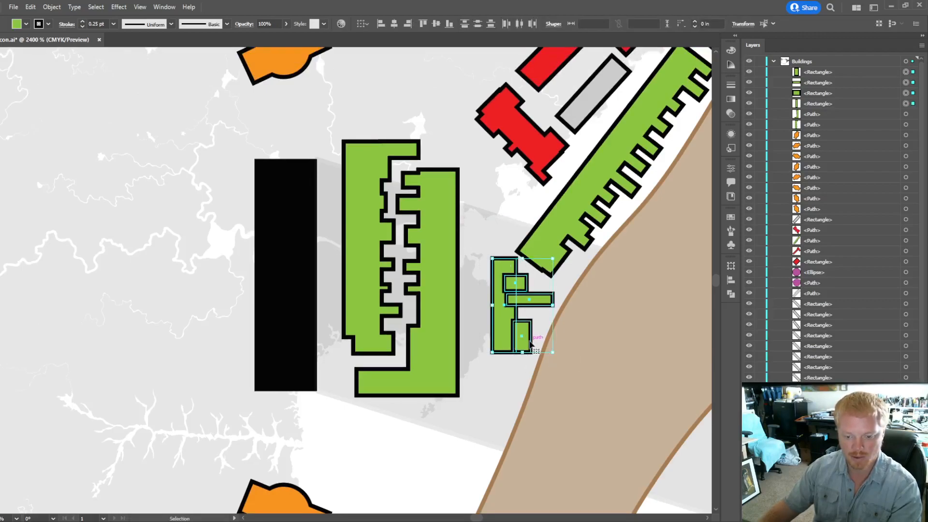
pyautogui.click(612, 290)
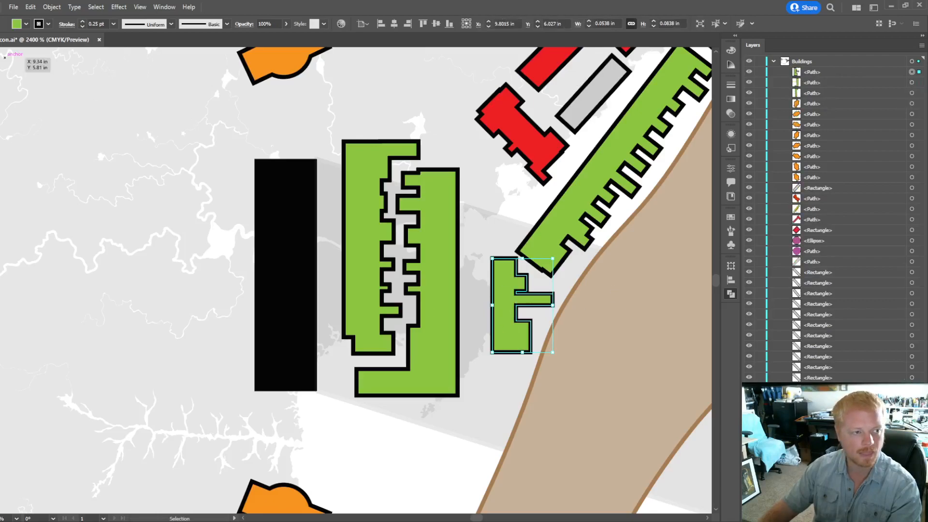
pyautogui.click(142, 149)
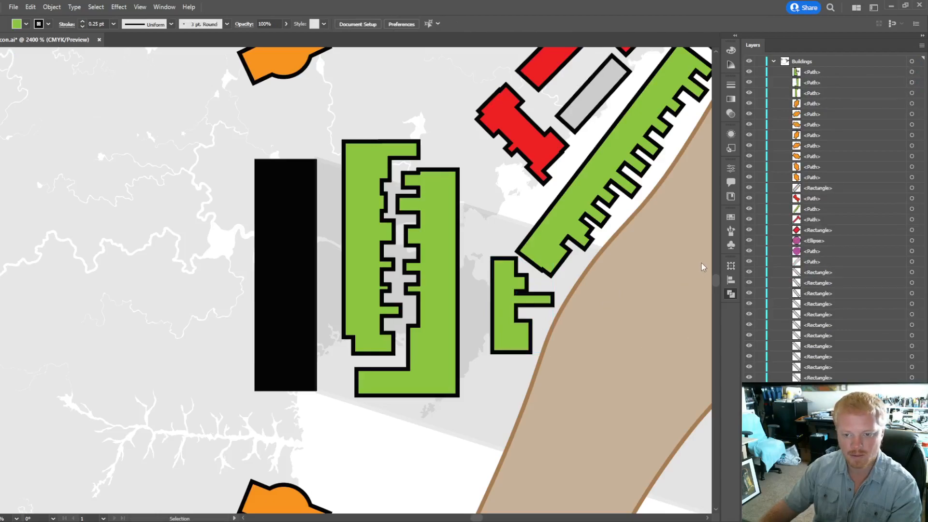
# Step: Examine the new green buildings up close and in relation to the whole city map
pyautogui.scroll(5, 565, 309)
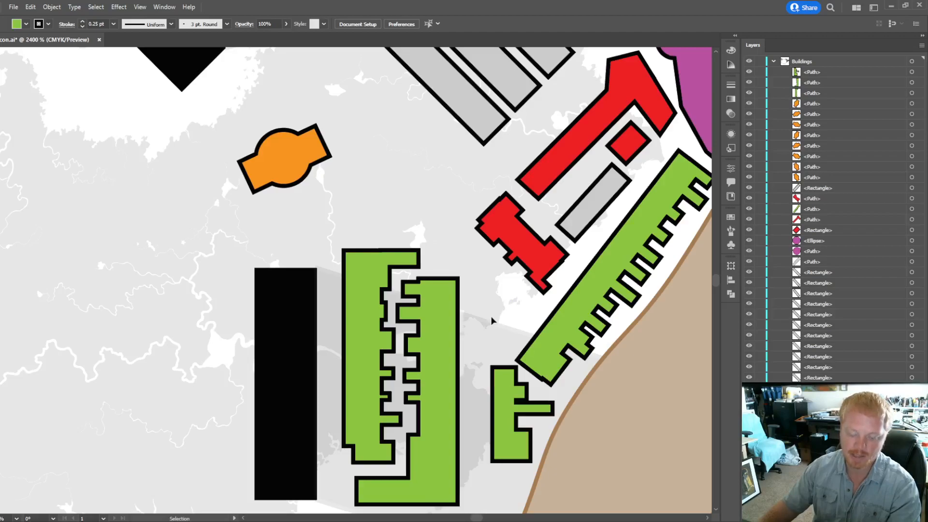
pyautogui.scroll(-1, 501, 319)
pyautogui.scroll(3, 500, 320)
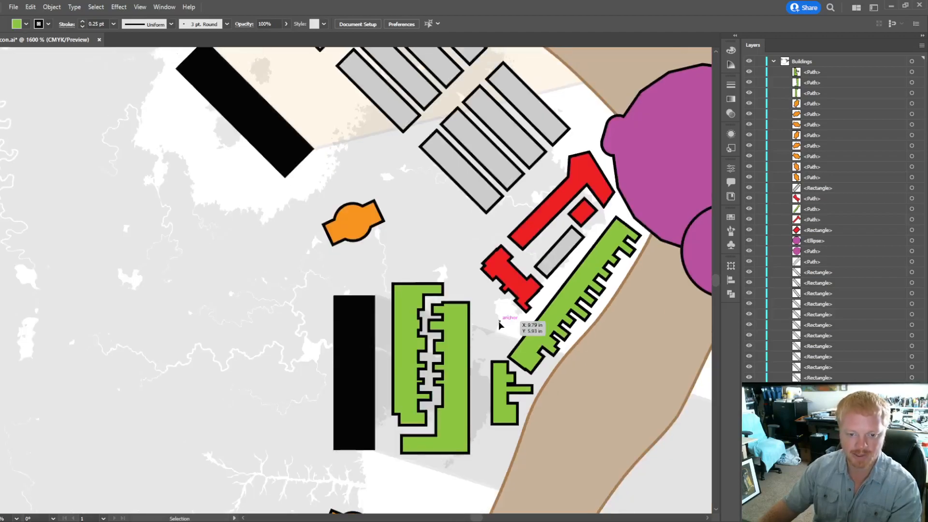
pyautogui.scroll(-4, 486, 338)
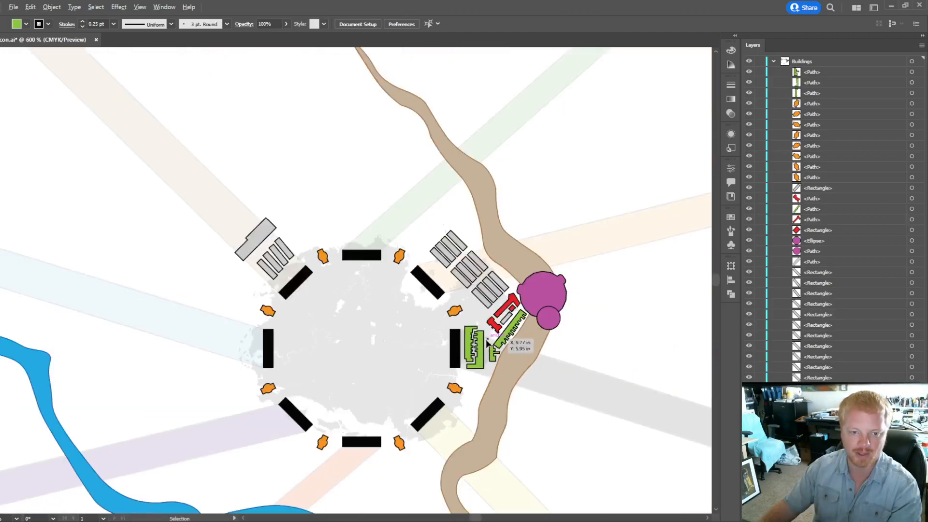
pyautogui.scroll(-3, 498, 383)
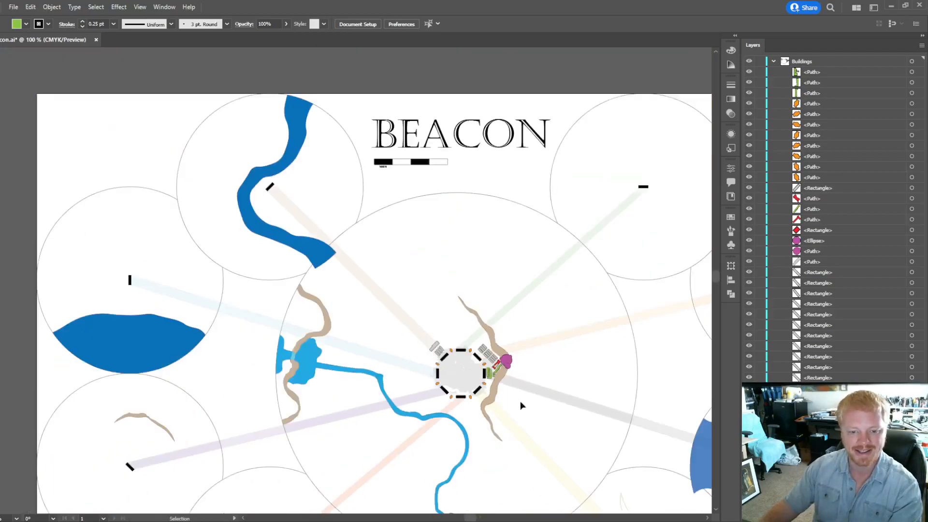
pyautogui.scroll(-3, 536, 397)
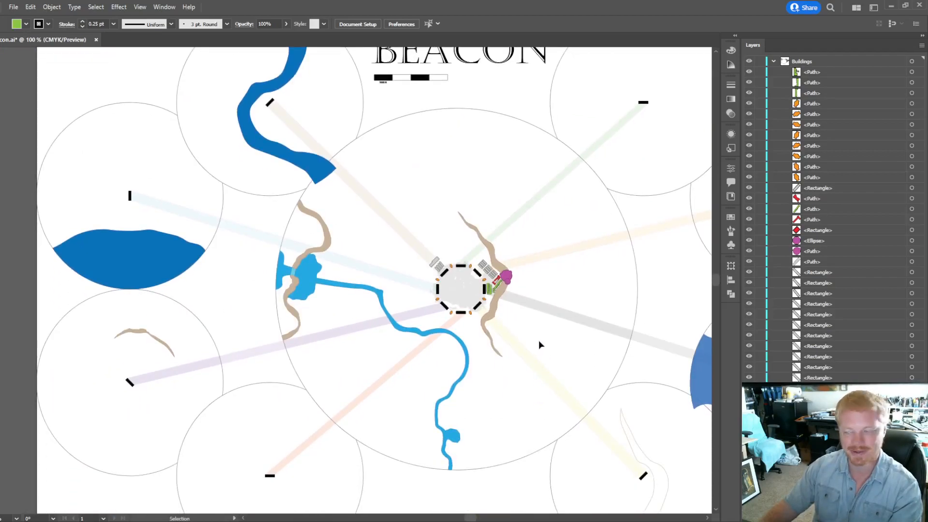
pyautogui.scroll(1, 524, 338)
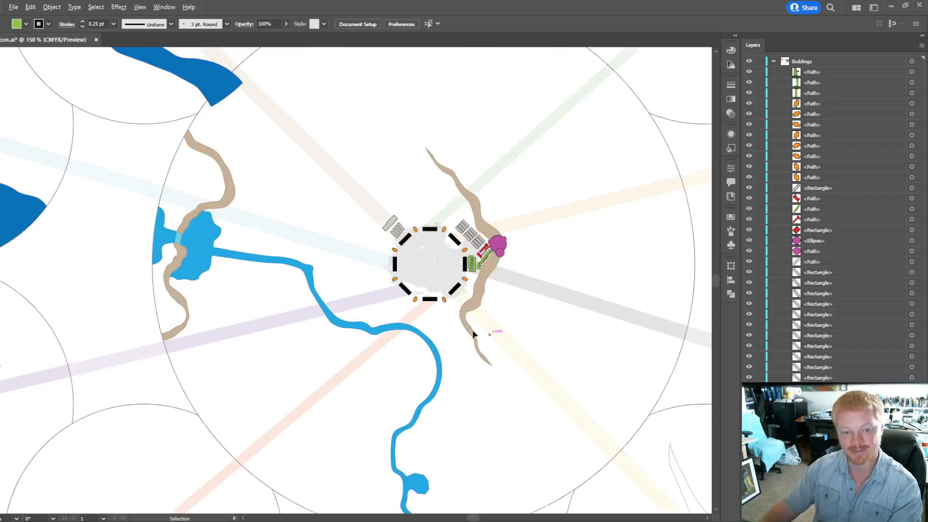
pyautogui.scroll(2, 458, 288)
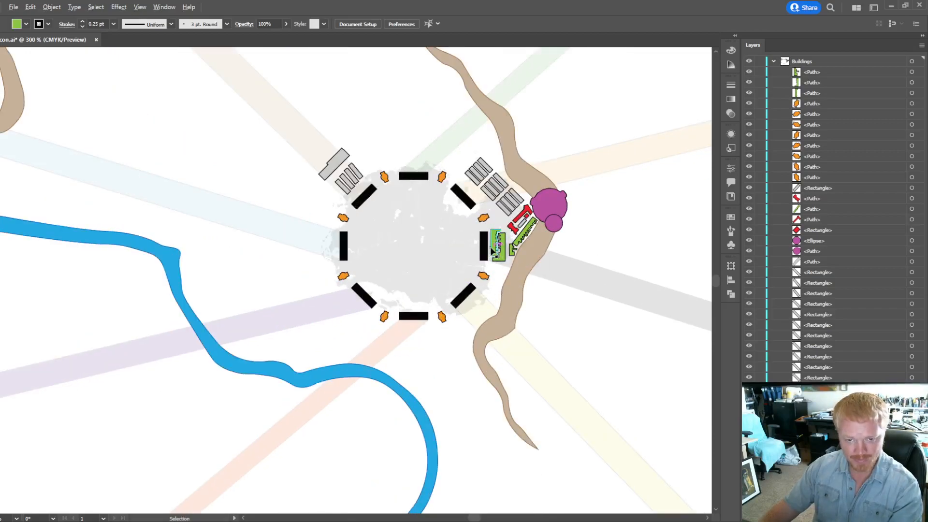
pyautogui.scroll(2, 491, 251)
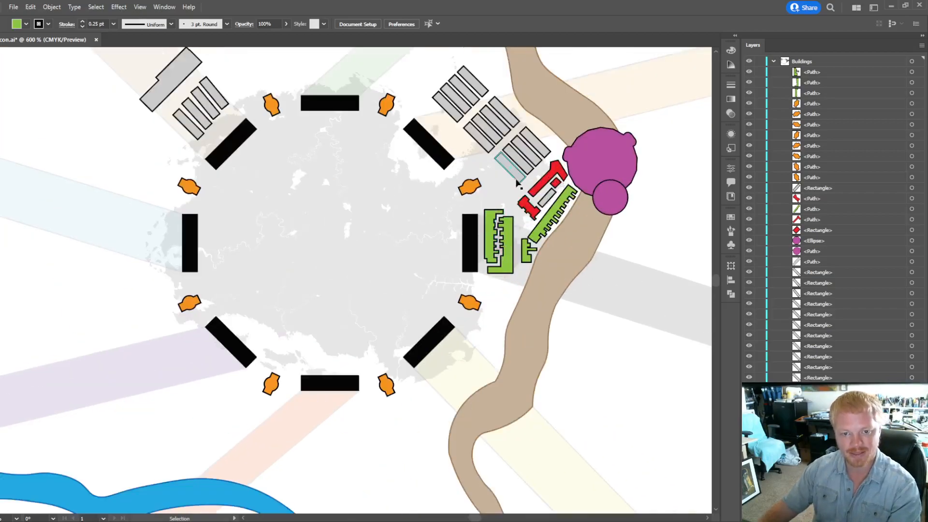
pyautogui.scroll(1, 503, 204)
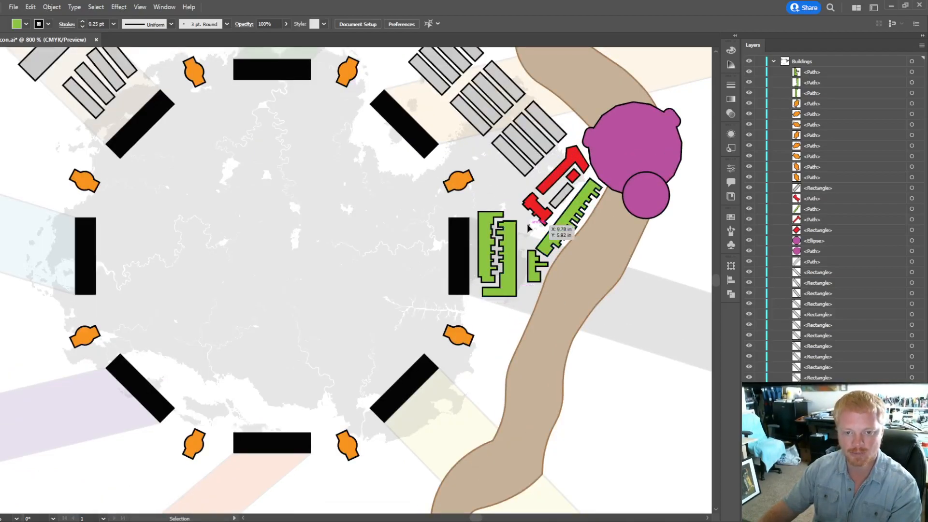
pyautogui.scroll(3, 528, 227)
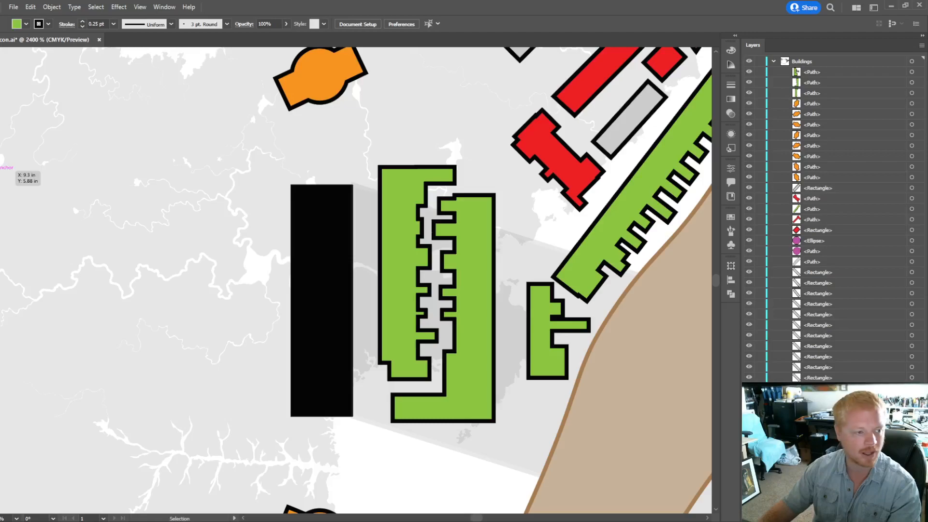
# Step: Draw a circle about 0.0067 in across in the open ground between the toothed green blocks and the red building
pyautogui.press('m')
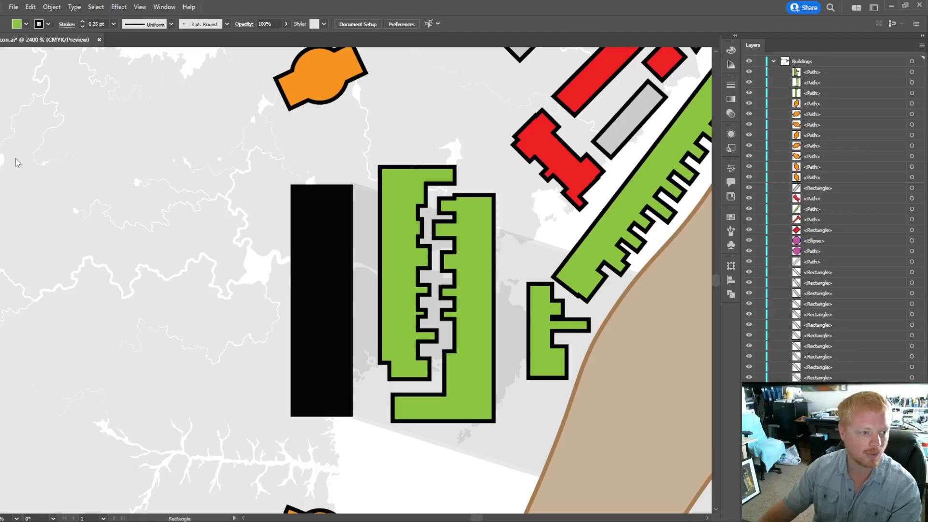
pyautogui.press('l')
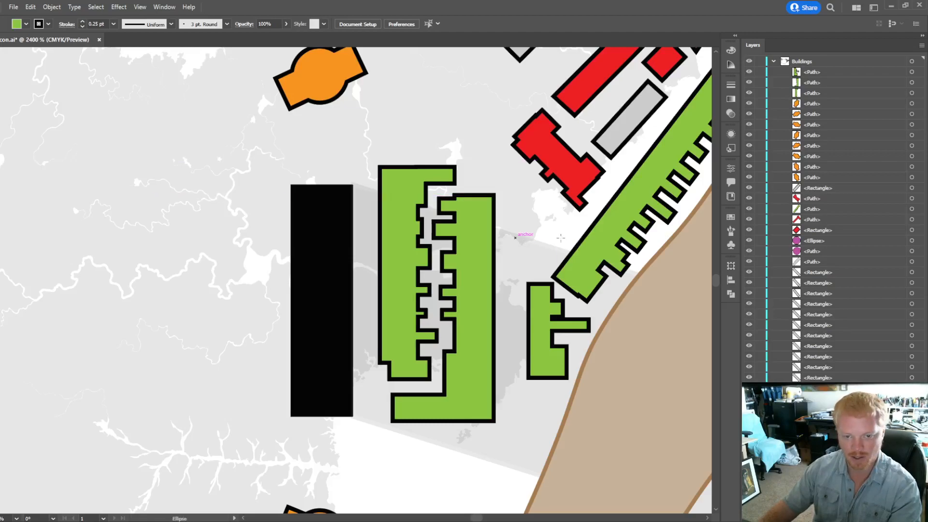
pyautogui.scroll(2, 539, 225)
pyautogui.scroll(3, 539, 225)
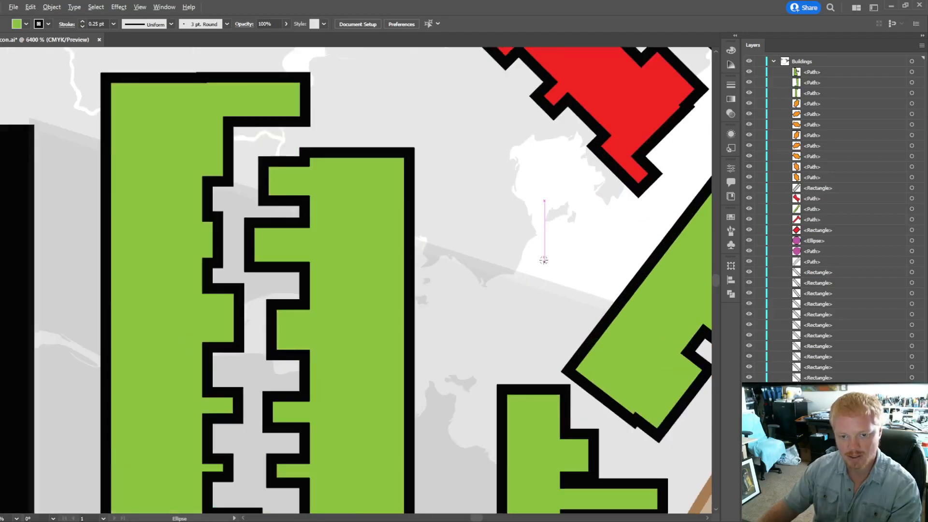
pyautogui.moveTo(511, 219); pyautogui.dragTo(538, 246)
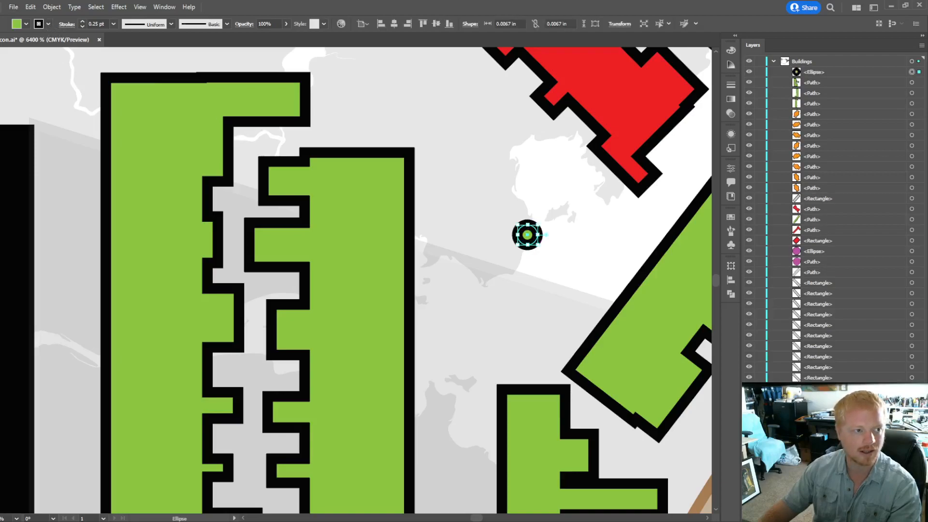
# Step: Remove the small circle's stroke, fill it with blue and deselect it
pyautogui.press('/')
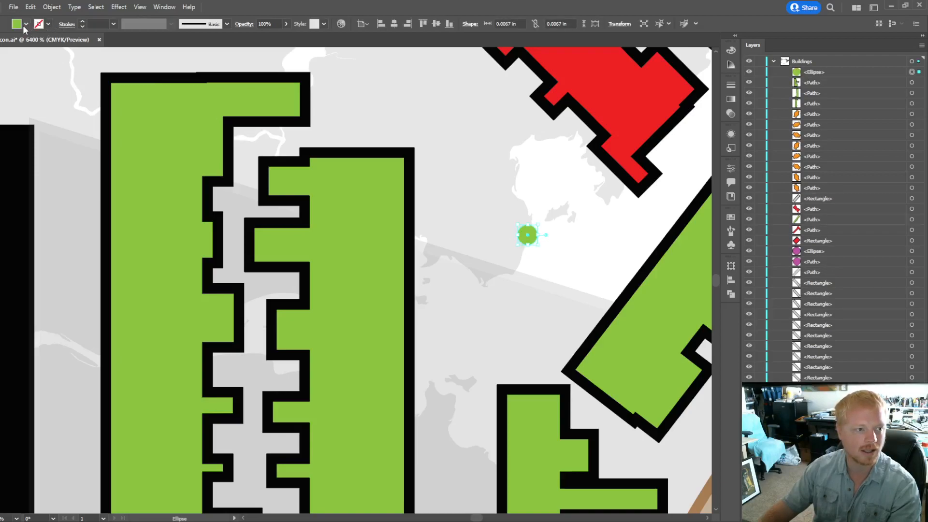
pyautogui.click(40, 52)
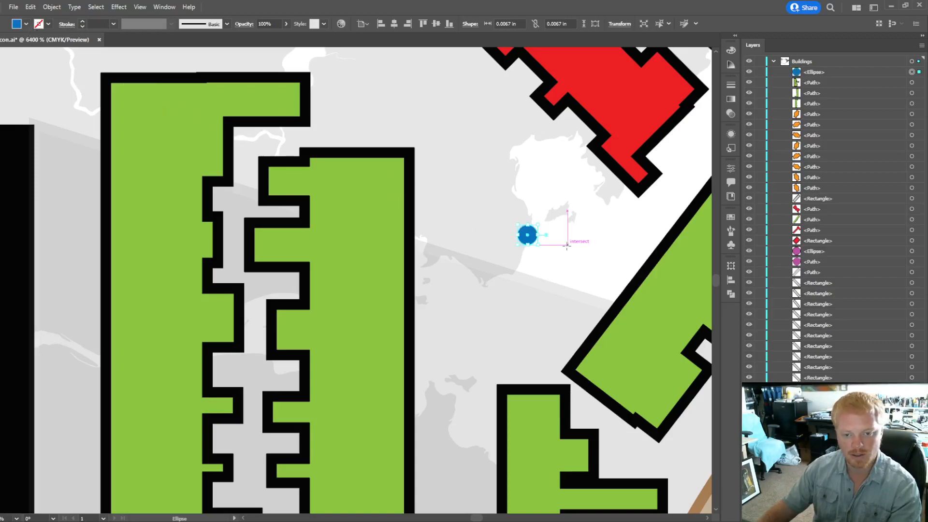
pyautogui.press('v')
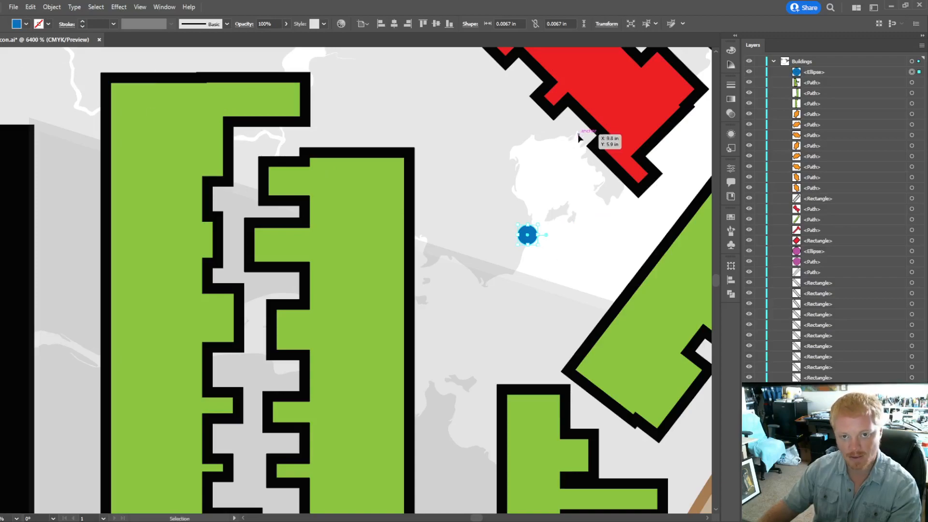
pyautogui.moveTo(529, 239); pyautogui.dragTo(521, 235)
pyautogui.click(565, 246)
# Step: Check the small blue circle's scale against the surrounding buildings and the full map at several magnifications
pyautogui.scroll(-2, 564, 250)
pyautogui.scroll(-1, 571, 264)
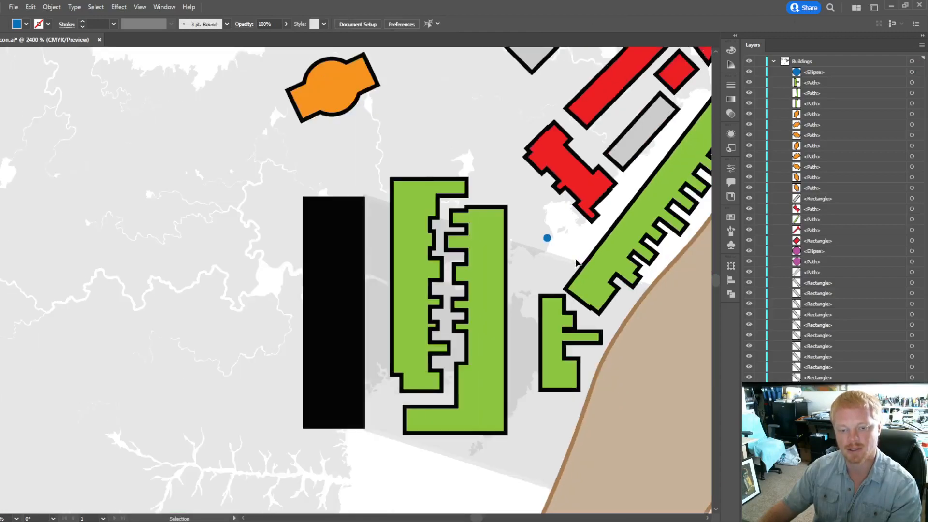
pyautogui.scroll(2, 575, 263)
pyautogui.scroll(-2, 574, 261)
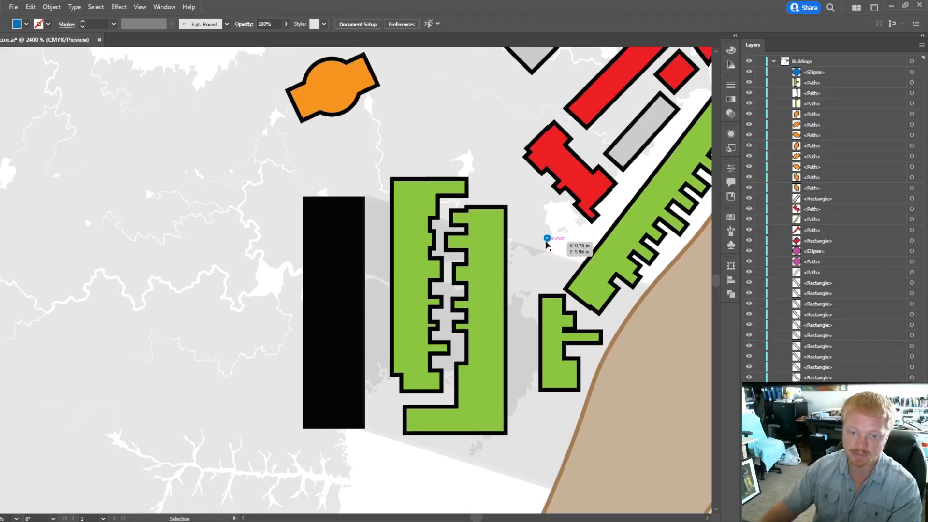
pyautogui.scroll(1, 559, 252)
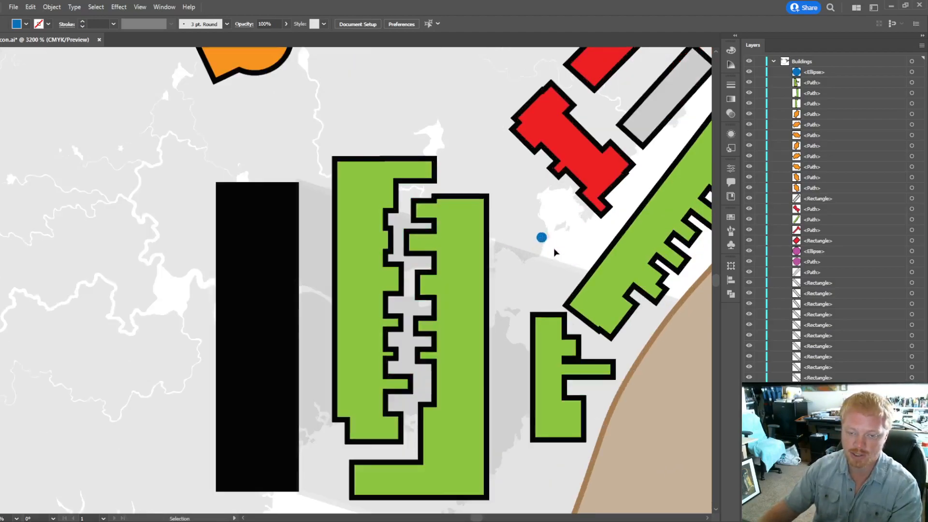
pyautogui.scroll(2, 560, 252)
pyautogui.scroll(-8, 555, 252)
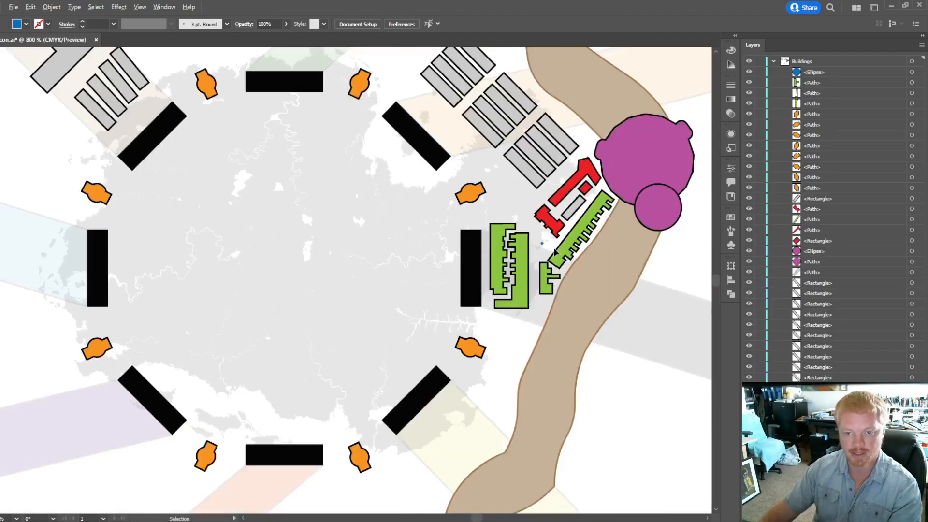
pyautogui.scroll(3, 531, 300)
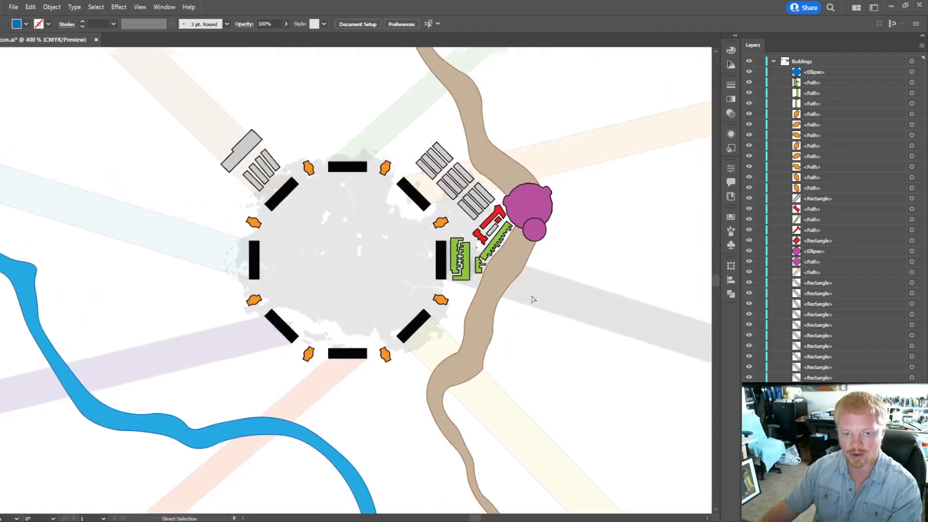
pyautogui.scroll(-4, 481, 281)
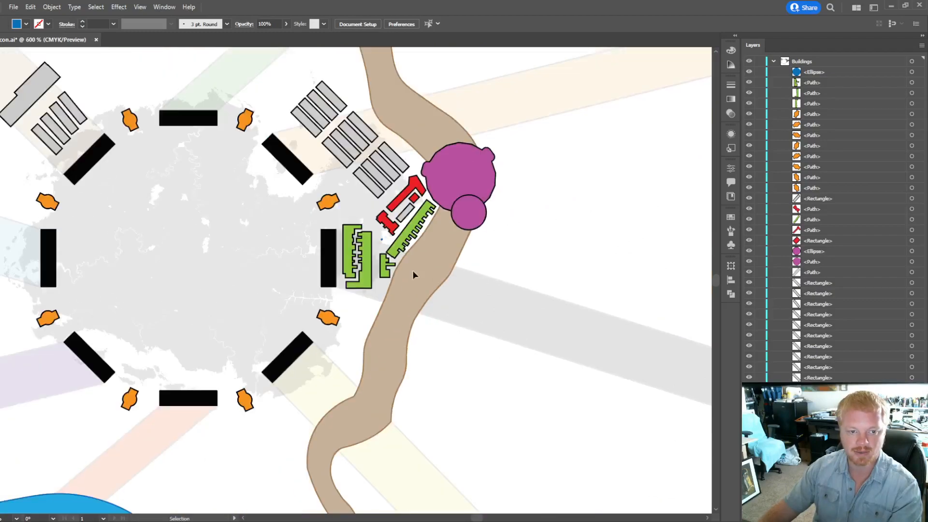
pyautogui.scroll(3, 374, 248)
pyautogui.scroll(1, 376, 248)
pyautogui.scroll(-7, 379, 256)
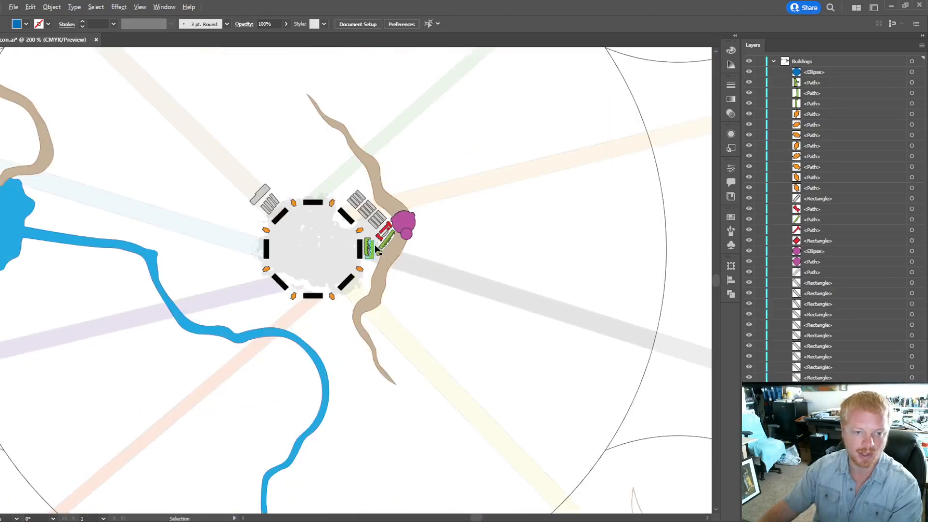
pyautogui.scroll(-1, 417, 291)
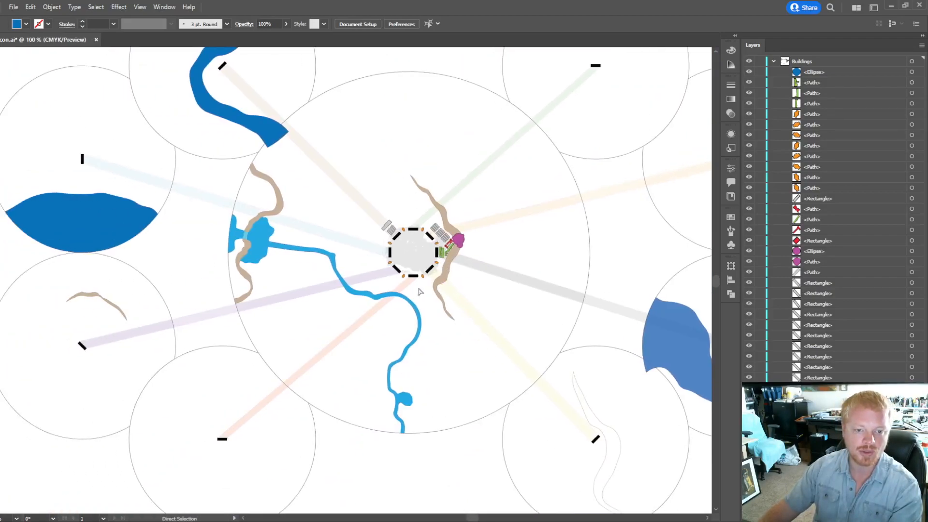
pyautogui.scroll(-1, 439, 290)
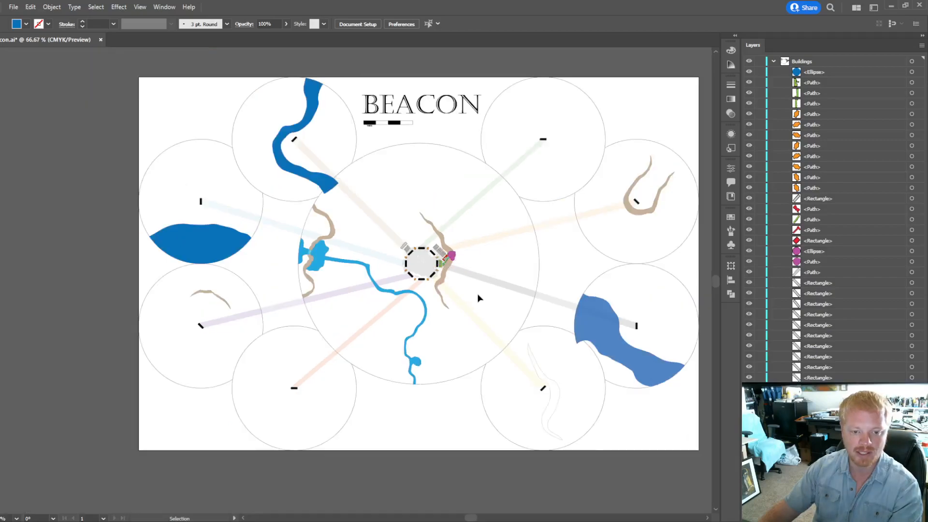
# Step: Enlarge the small blue circle to about 0.0102 in across, shift it slightly west toward the toothed green blocks, and deselect it
pyautogui.scroll(9, 478, 295)
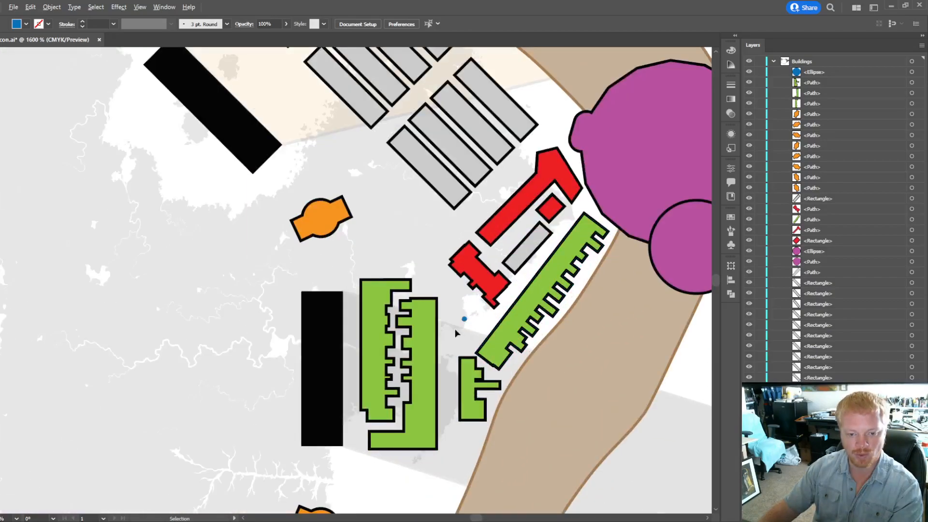
pyautogui.scroll(3, 456, 332)
pyautogui.click(531, 260)
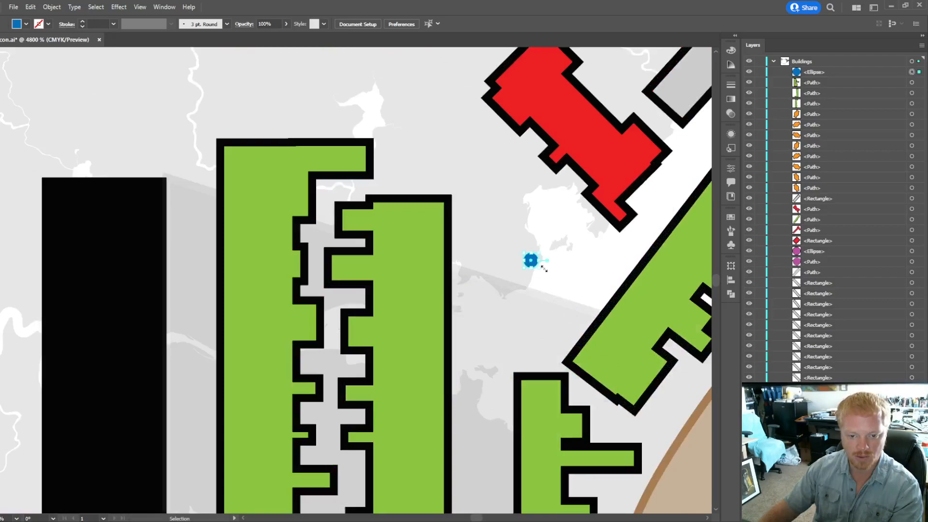
pyautogui.moveTo(539, 267); pyautogui.dragTo(547, 277)
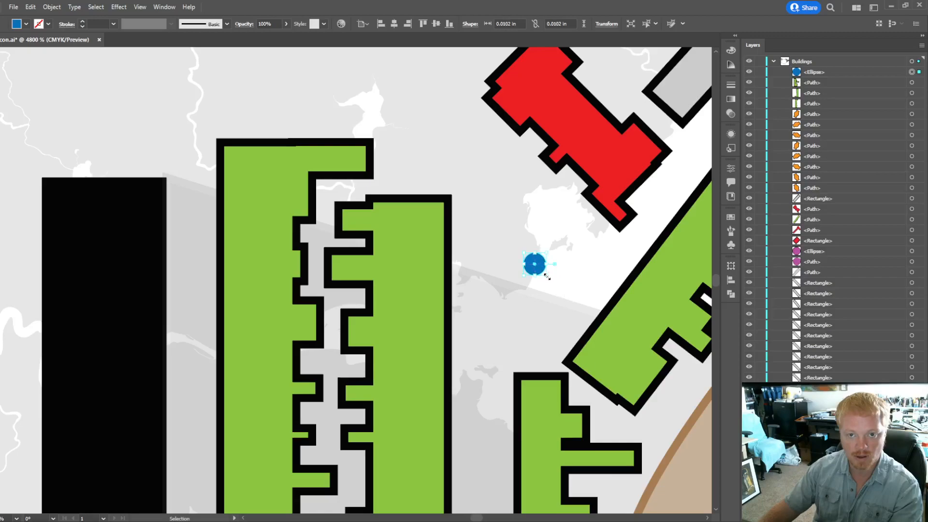
pyautogui.click(573, 276)
pyautogui.moveTo(534, 267); pyautogui.dragTo(522, 270)
pyautogui.click(540, 308)
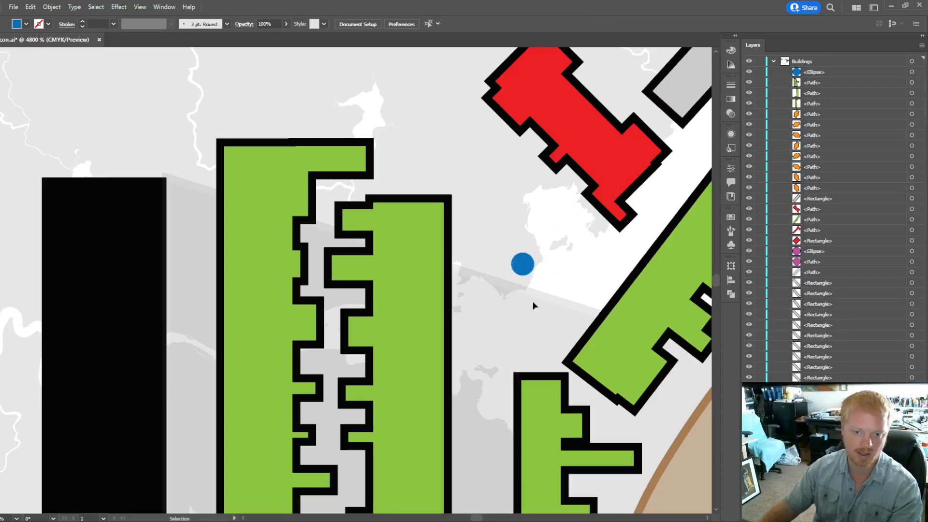
# Step: Examine the resized blue circle and the eastern buildings against the gate ring, the cliffs and the wider map
pyautogui.scroll(-1, 532, 309)
pyautogui.scroll(-3, 532, 320)
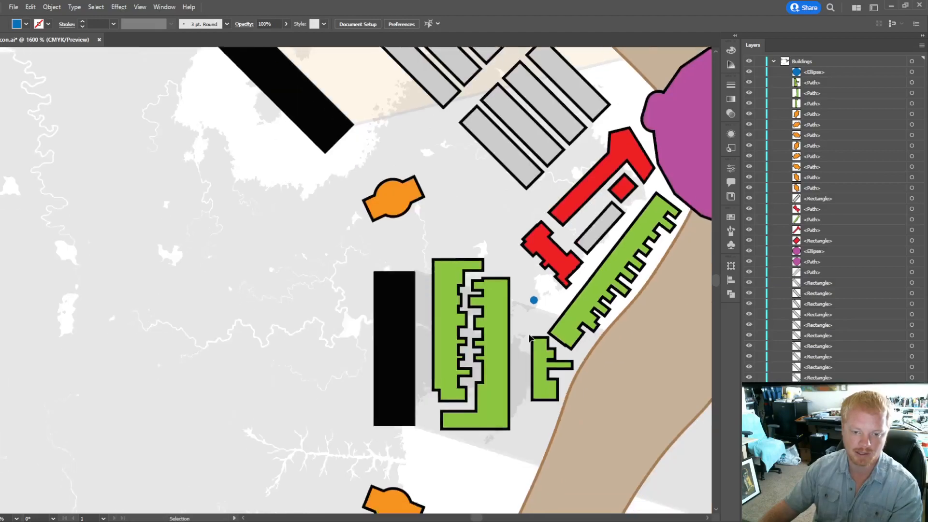
pyautogui.scroll(-2, 527, 323)
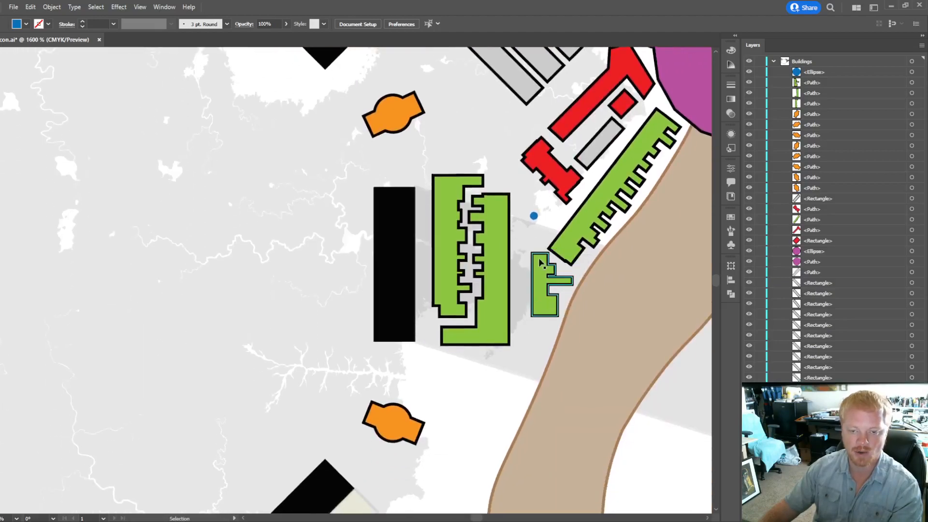
pyautogui.scroll(-2, 520, 378)
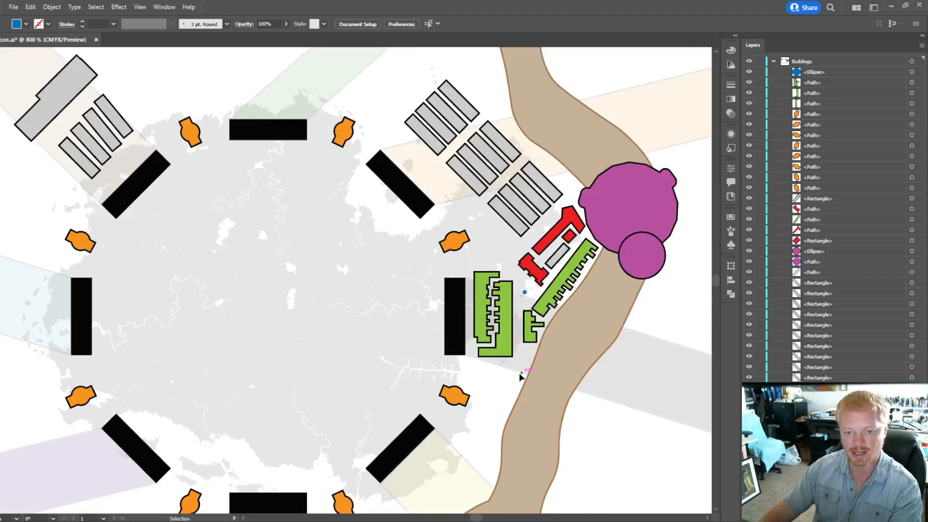
pyautogui.scroll(-2, 520, 378)
pyautogui.scroll(-2, 506, 362)
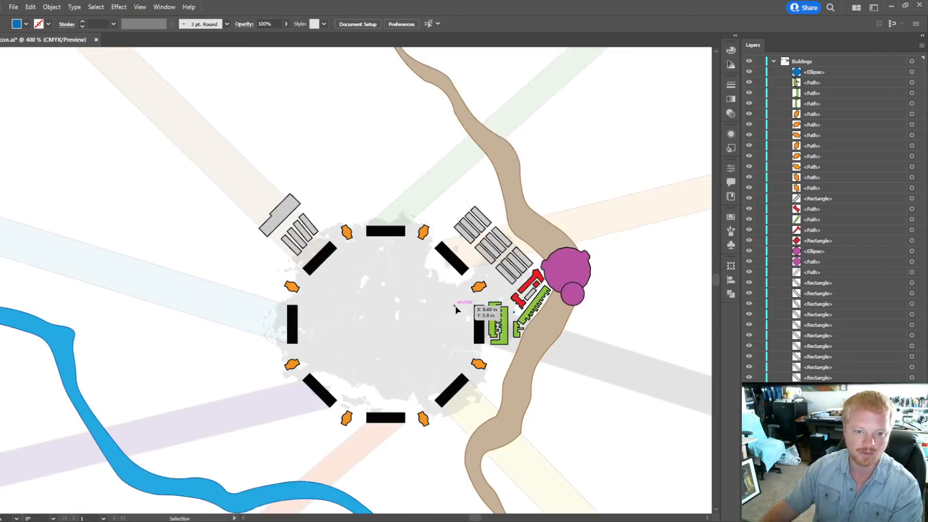
pyautogui.scroll(1, 497, 341)
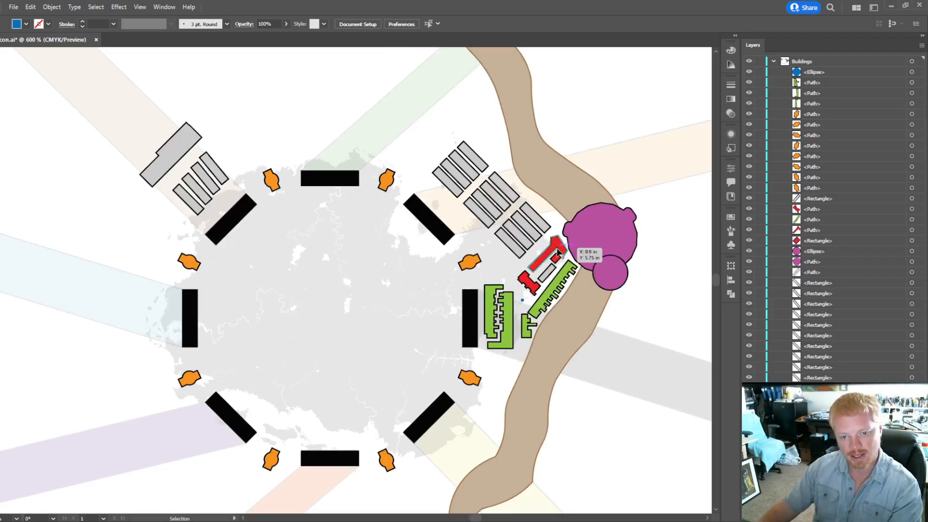
pyautogui.scroll(1, 635, 339)
pyautogui.scroll(-1, 635, 340)
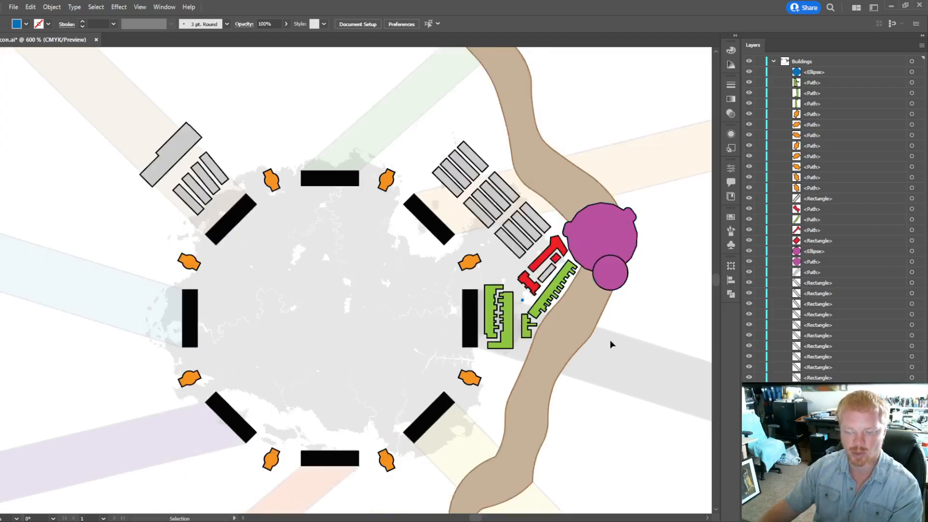
pyautogui.scroll(-6, 610, 346)
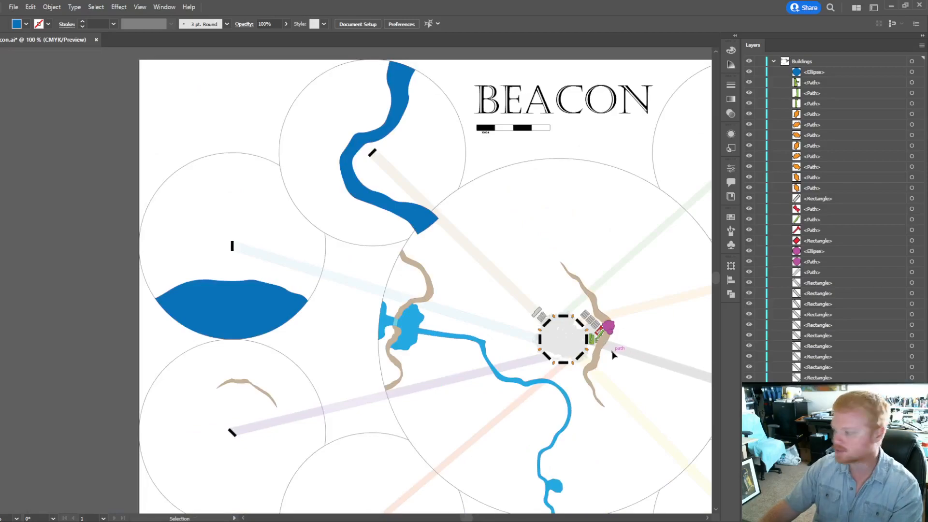
pyautogui.hscroll(3, 611, 346)
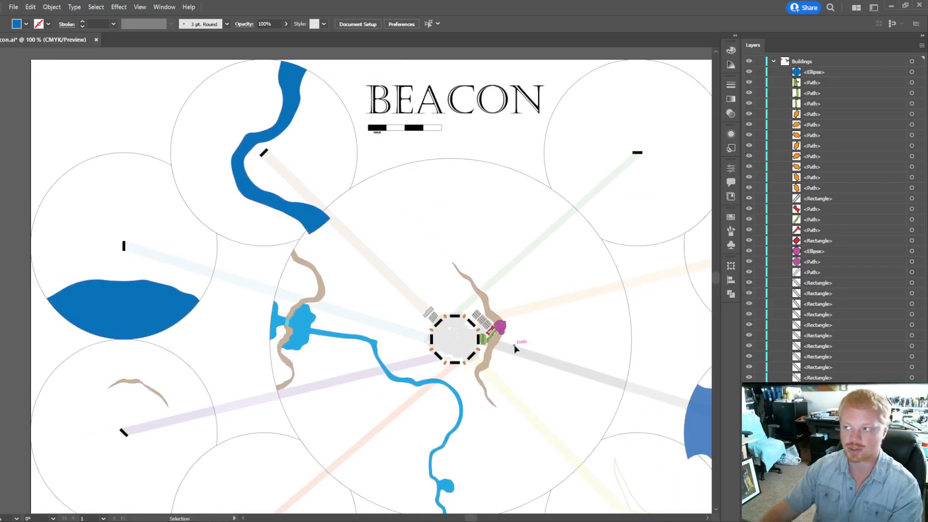
pyautogui.scroll(2, 532, 375)
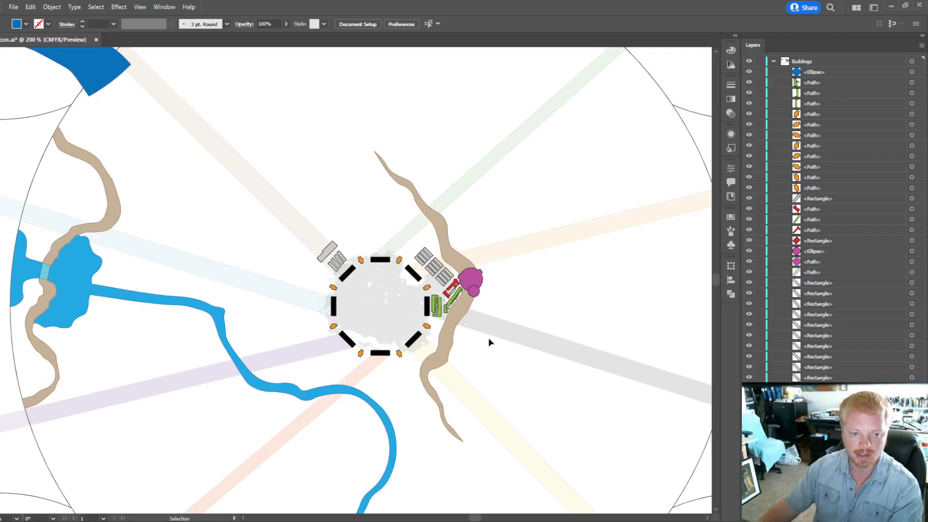
pyautogui.scroll(-4, 489, 340)
pyautogui.scroll(1, 487, 365)
pyautogui.scroll(1, 486, 364)
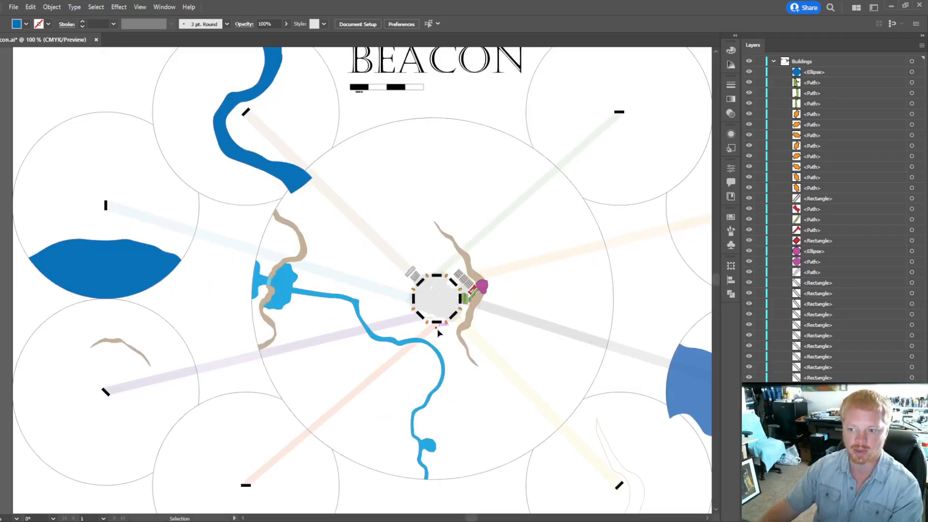
pyautogui.scroll(3, 438, 310)
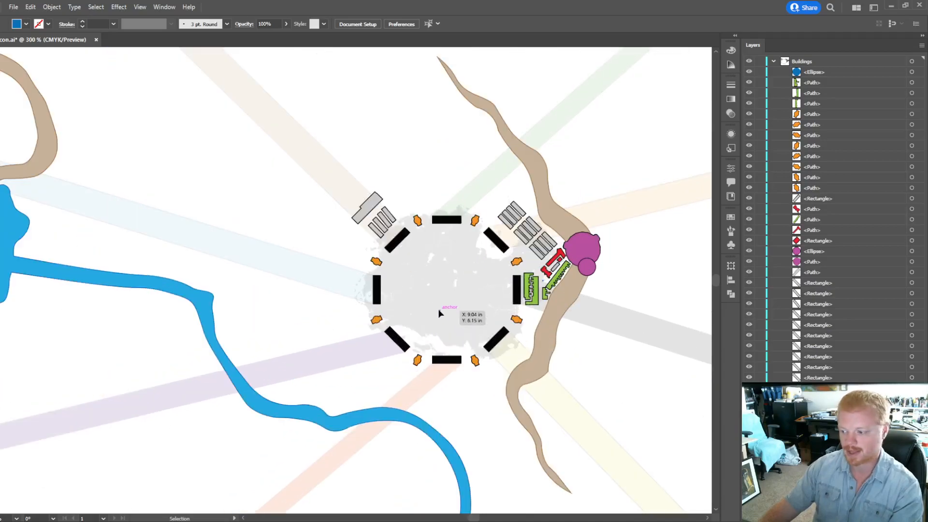
pyautogui.scroll(3, 488, 271)
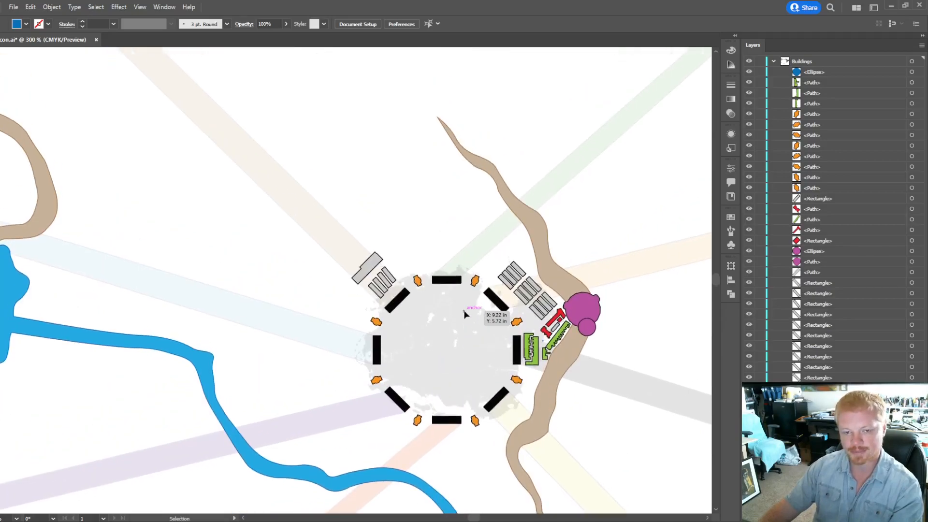
pyautogui.scroll(-2, 542, 243)
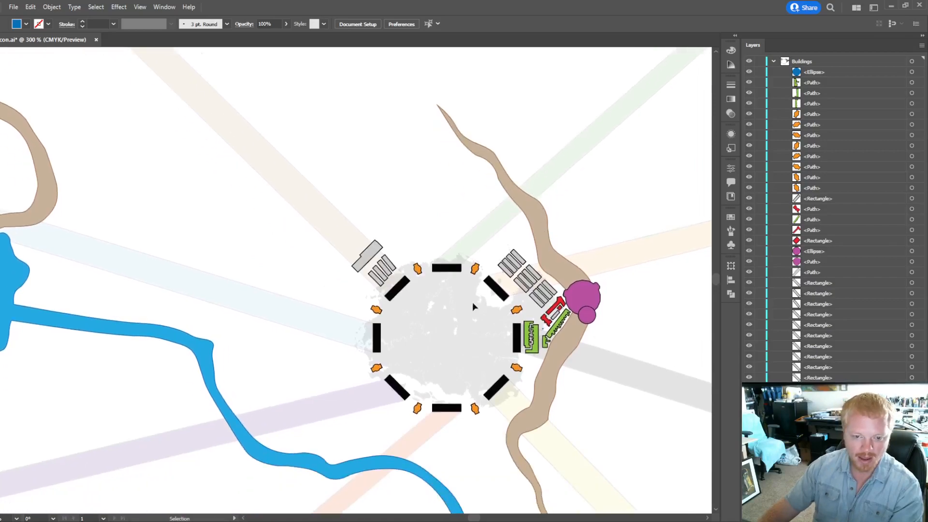
pyautogui.scroll(-1, 453, 323)
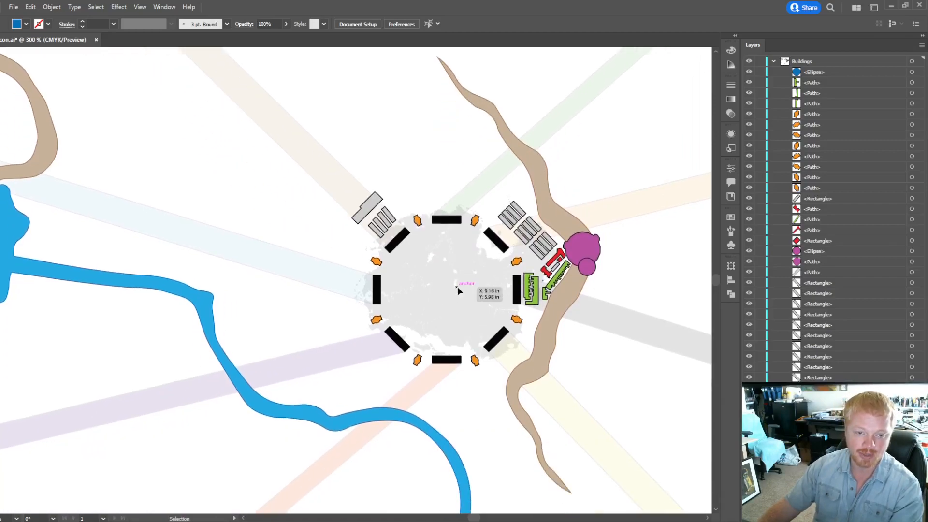
pyautogui.scroll(1, 448, 314)
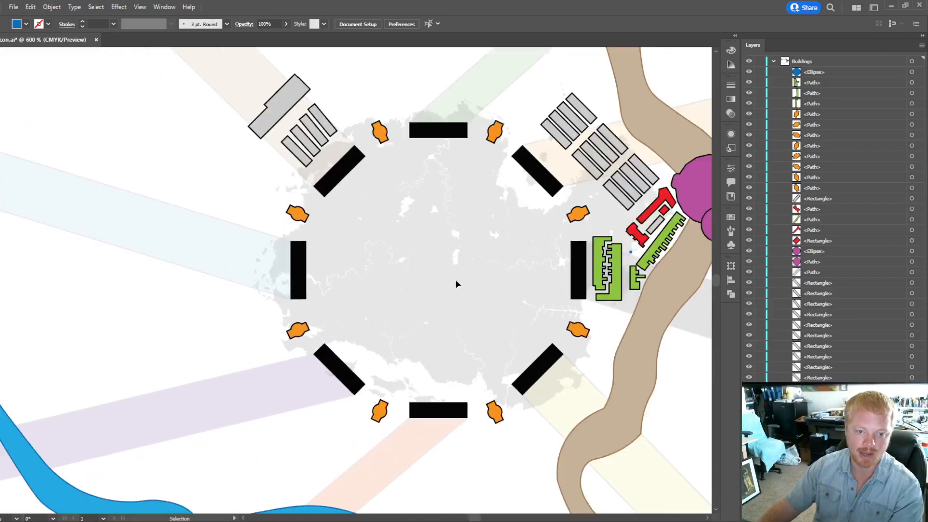
pyautogui.scroll(1, 452, 290)
pyautogui.hscroll(1, 435, 289)
pyautogui.scroll(1, 420, 284)
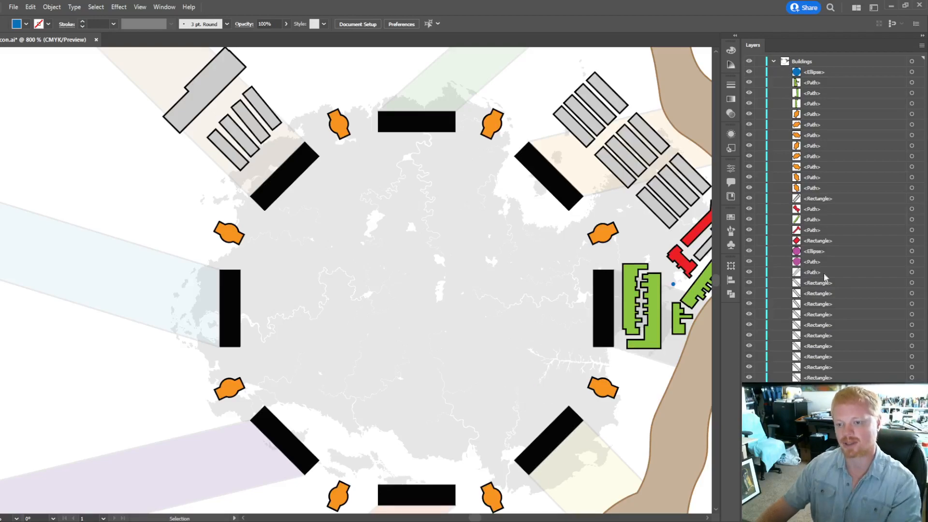
# Step: Select the grey buildings as a set, including the one beside the red buildings, and deselect them with the Buildings layer collapsed
pyautogui.click(912, 272)
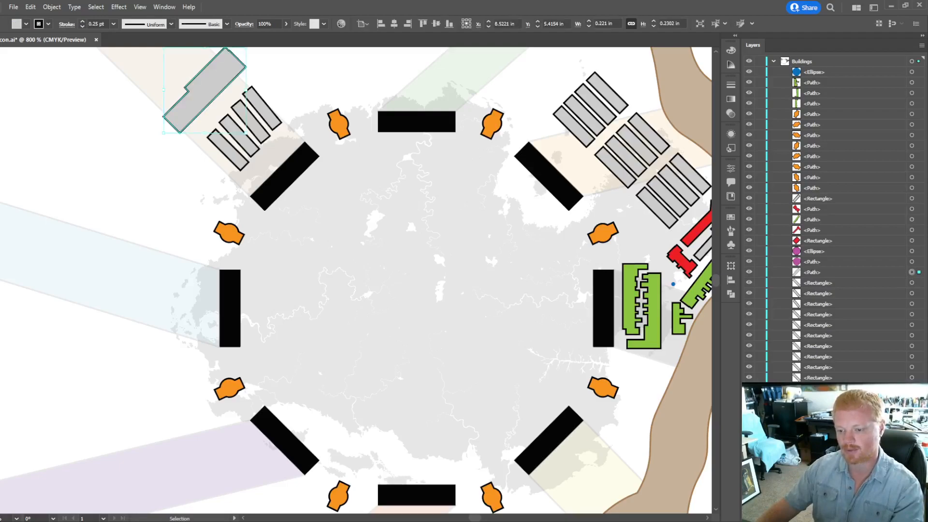
pyautogui.moveTo(911, 272); pyautogui.dragTo(912, 440)
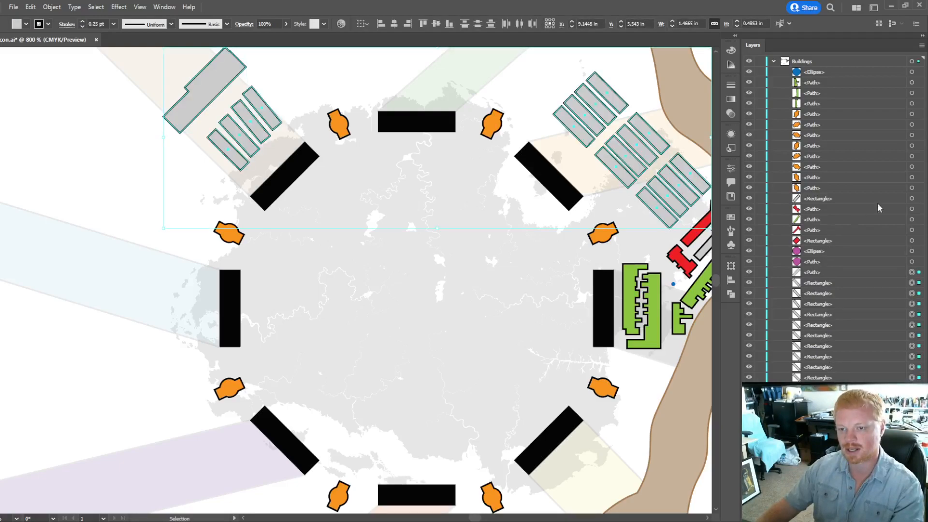
pyautogui.keyDown('shift'); pyautogui.click(912, 198); pyautogui.keyUp('shift')
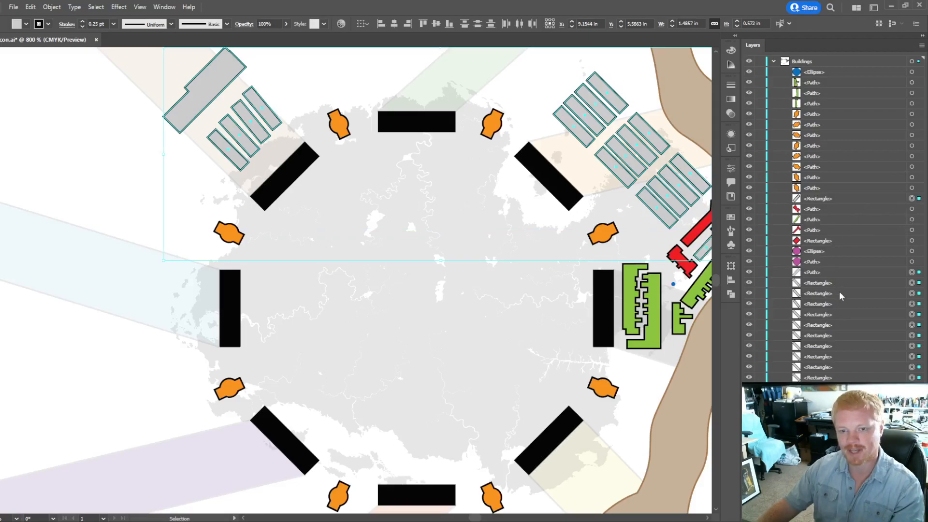
pyautogui.scroll(3, 437, 255)
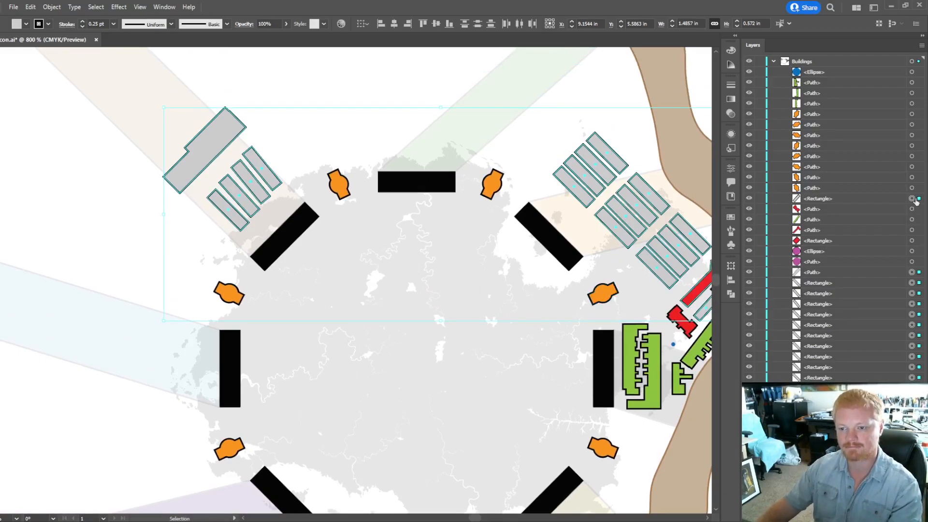
pyautogui.click(773, 61)
pyautogui.click(474, 270)
# Step: Review the central city's layout and scale relative to the river, cliffs, district roads and outer circles
pyautogui.scroll(-5, 459, 297)
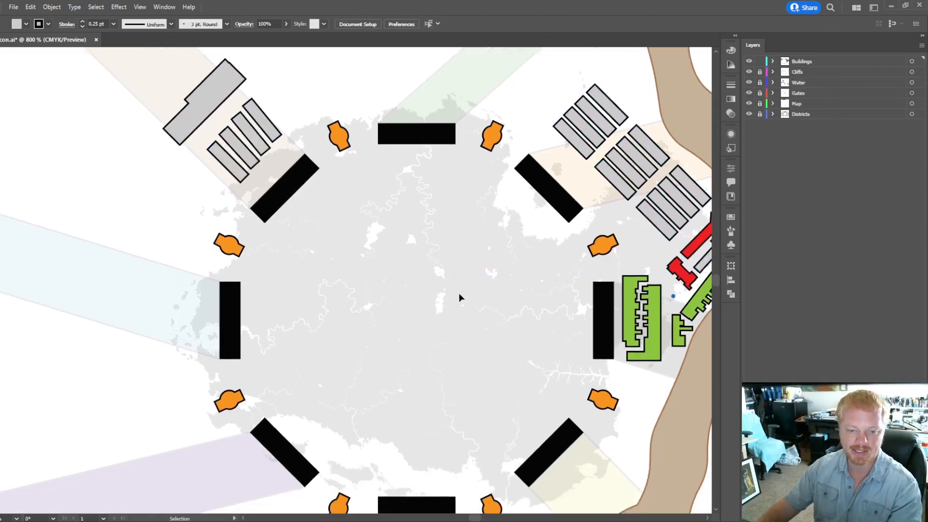
pyautogui.scroll(-2, 459, 297)
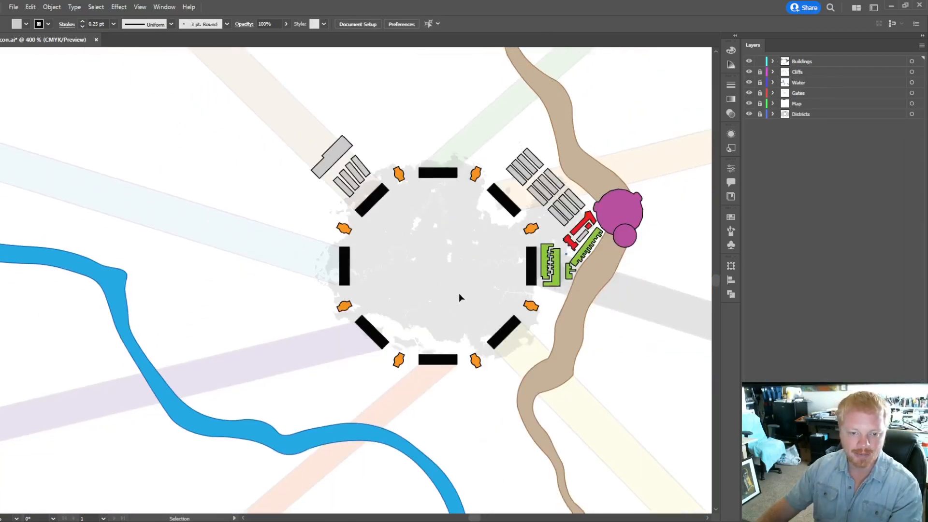
pyautogui.scroll(-4, 459, 293)
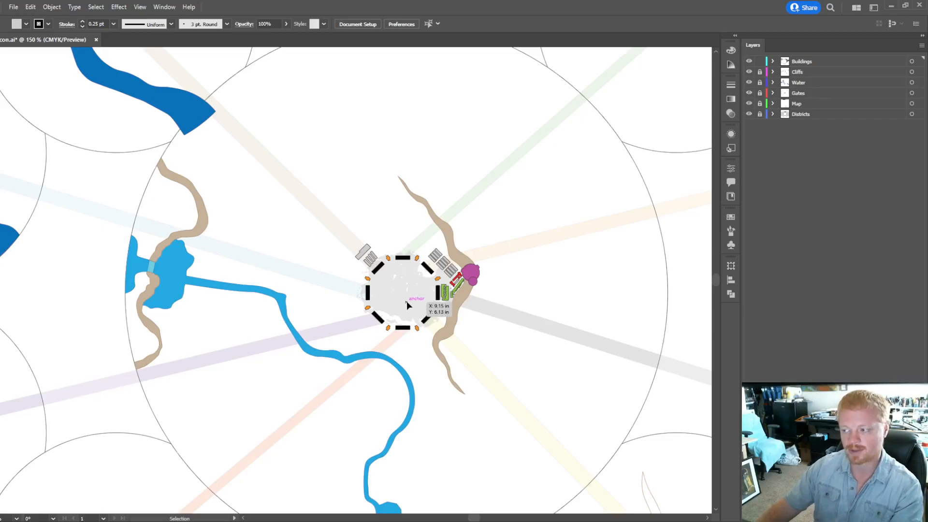
pyautogui.scroll(-3, 407, 301)
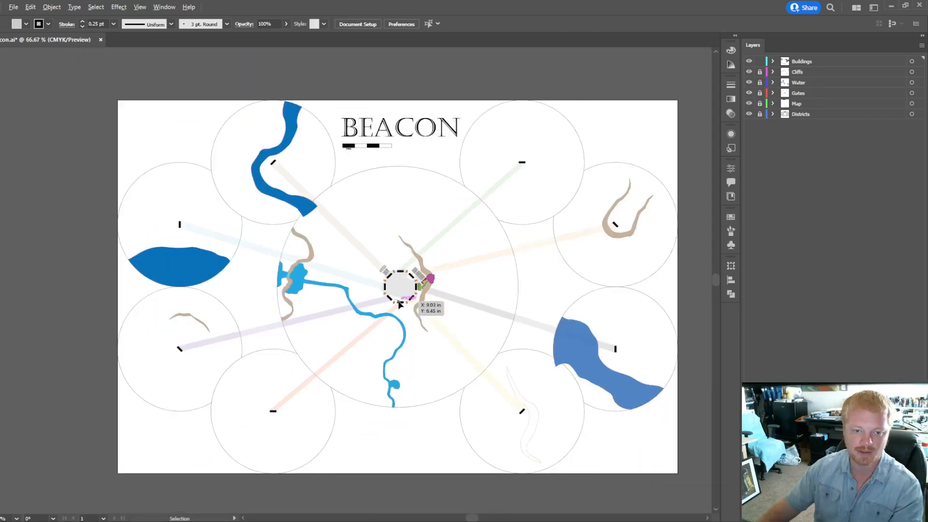
pyautogui.scroll(1, 399, 301)
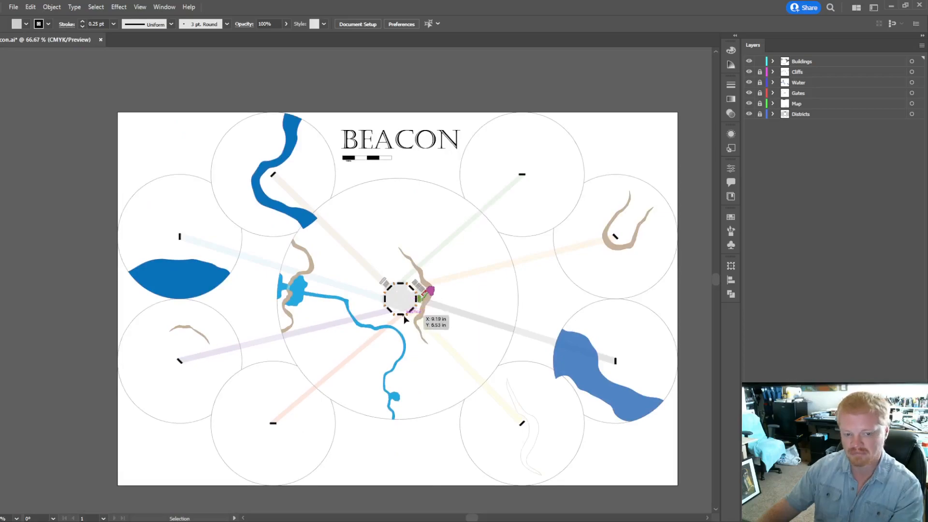
pyautogui.scroll(1, 401, 324)
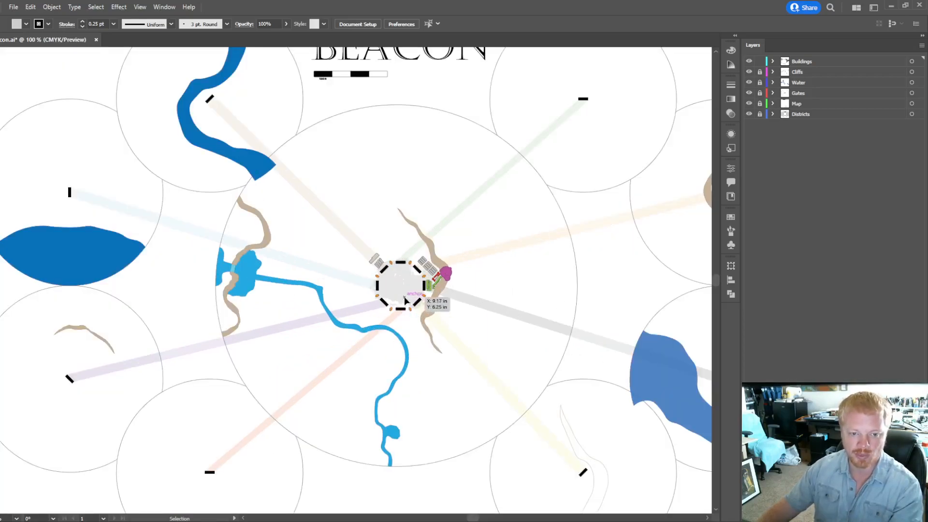
pyautogui.scroll(2, 400, 297)
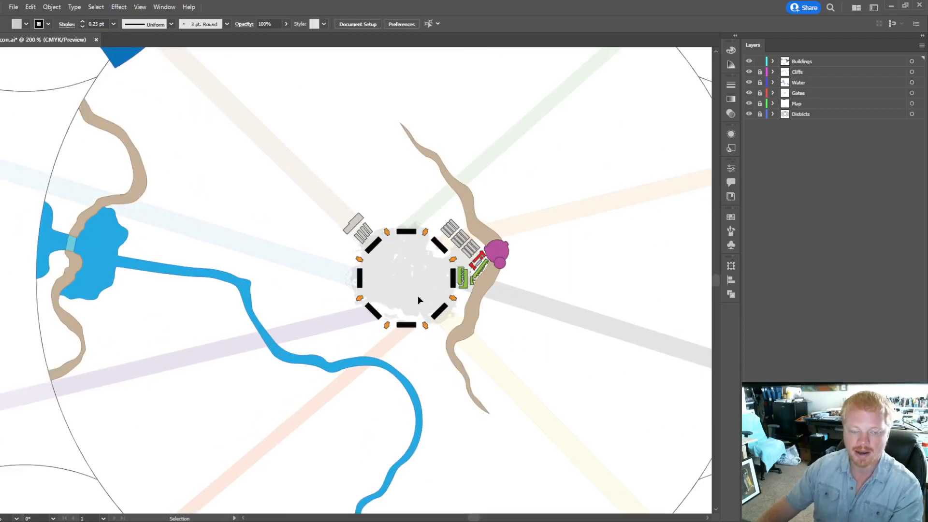
pyautogui.scroll(4, 415, 295)
pyautogui.scroll(-1, 415, 294)
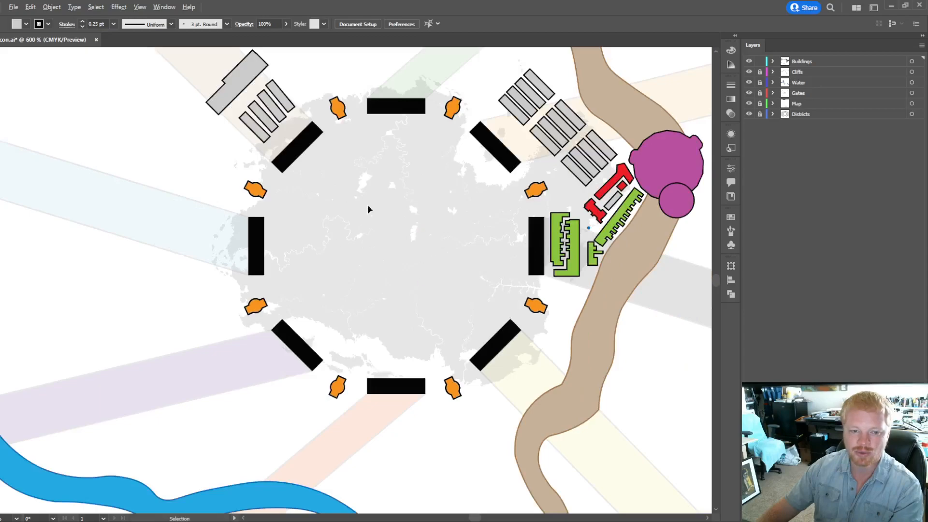
pyautogui.scroll(-1, 402, 232)
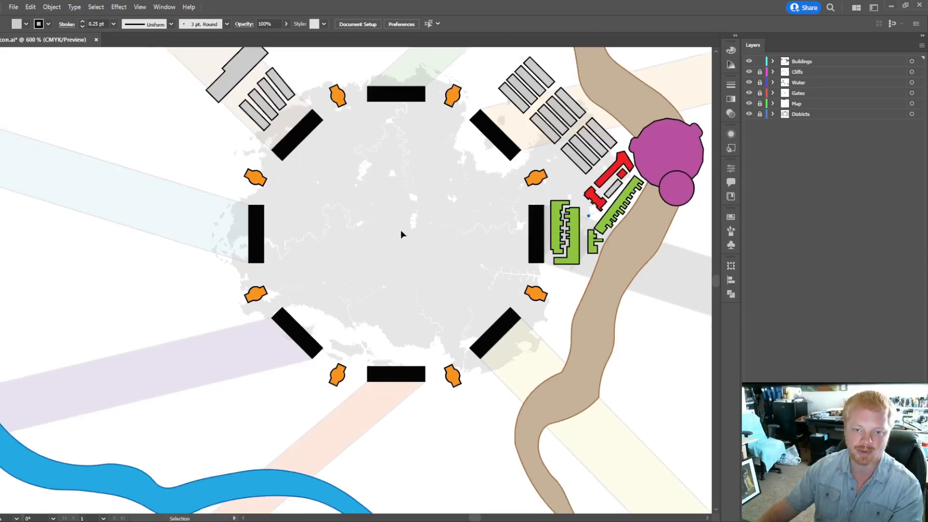
pyautogui.scroll(-1, 412, 241)
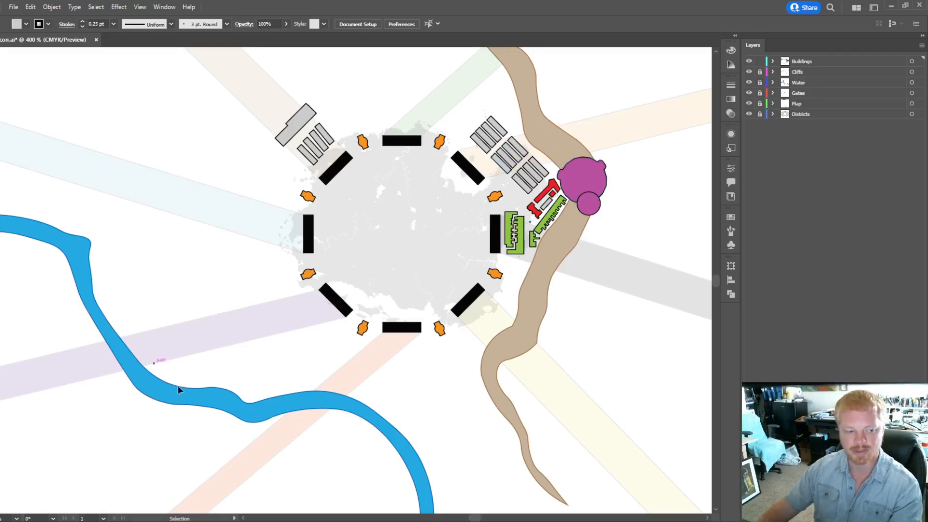
pyautogui.scroll(-3, 395, 282)
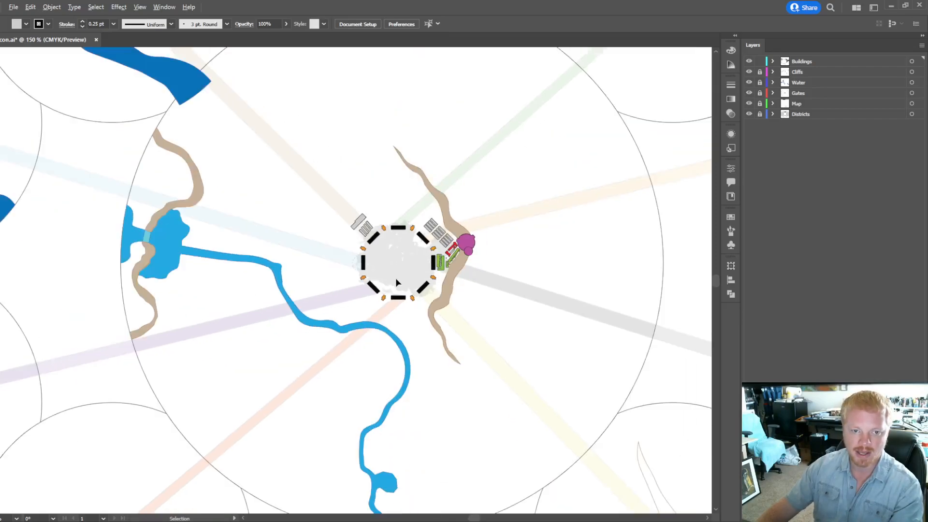
pyautogui.scroll(2, 396, 282)
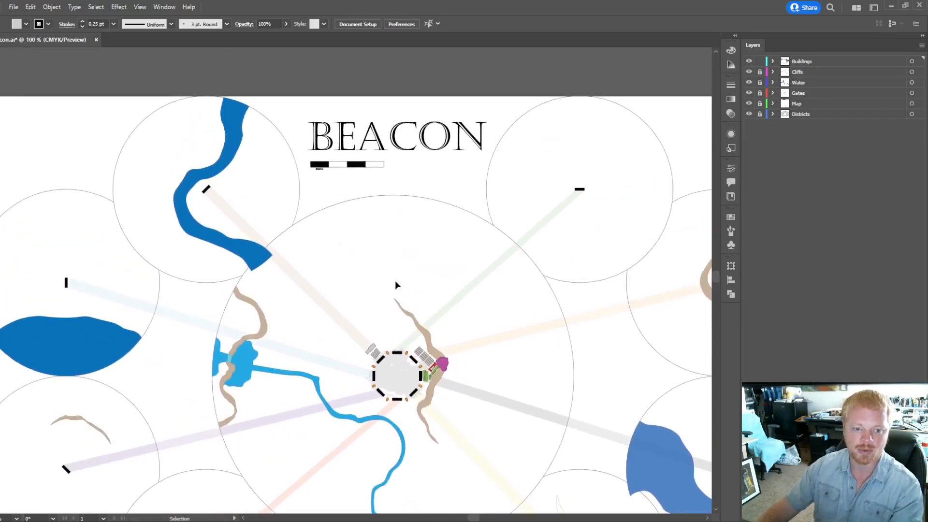
pyautogui.scroll(-2, 395, 286)
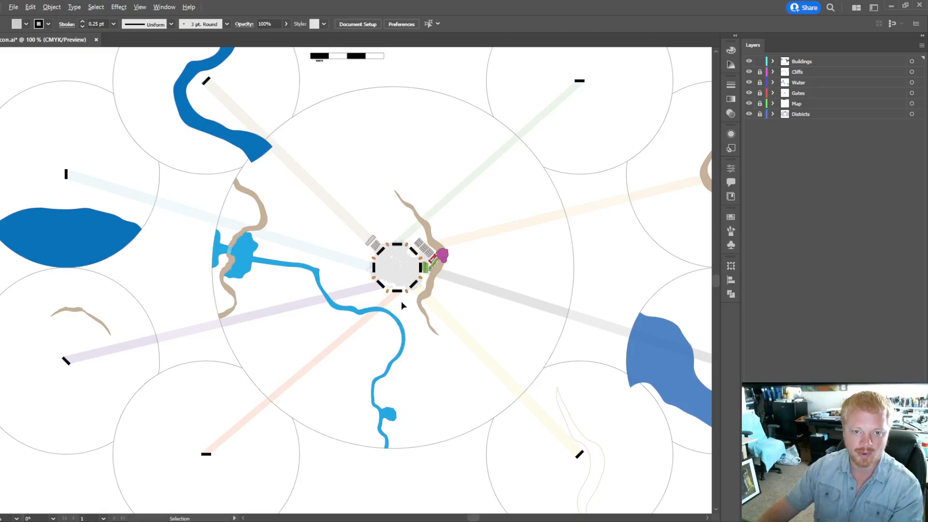
pyautogui.scroll(3, 402, 305)
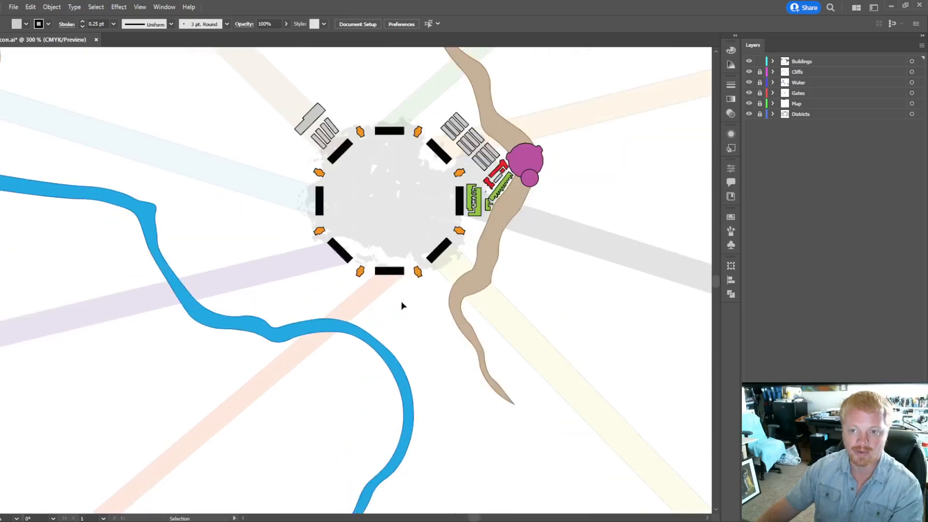
pyautogui.scroll(-1, 402, 305)
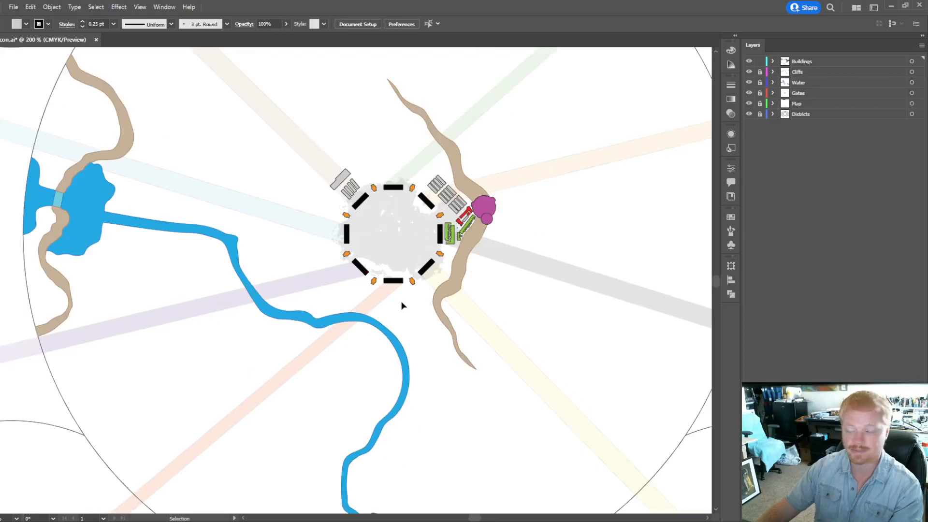